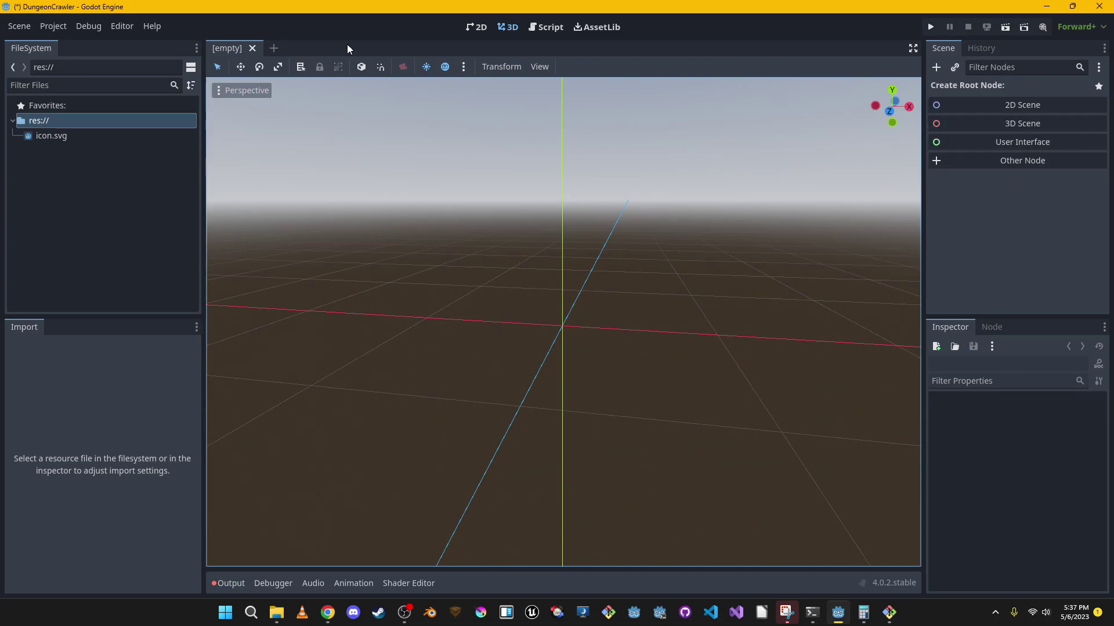
Apply a saved editor layout and adjust the widths of the docks on both sides of the viewport
click(121, 26)
mouse_move(260, 93)
click(346, 144)
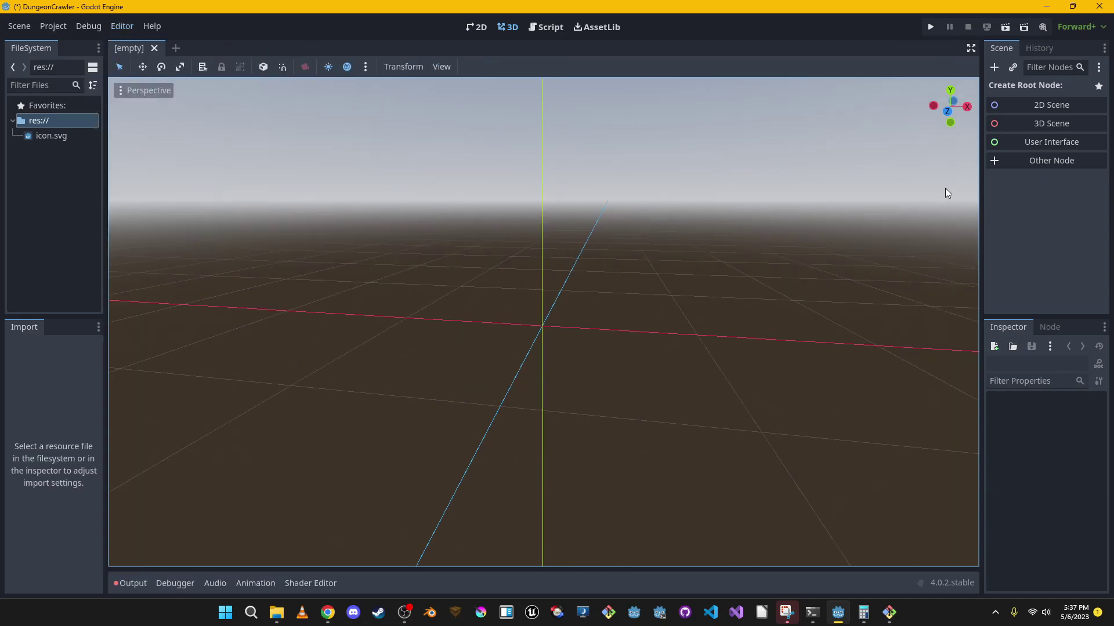
drag(983, 185, 944, 185)
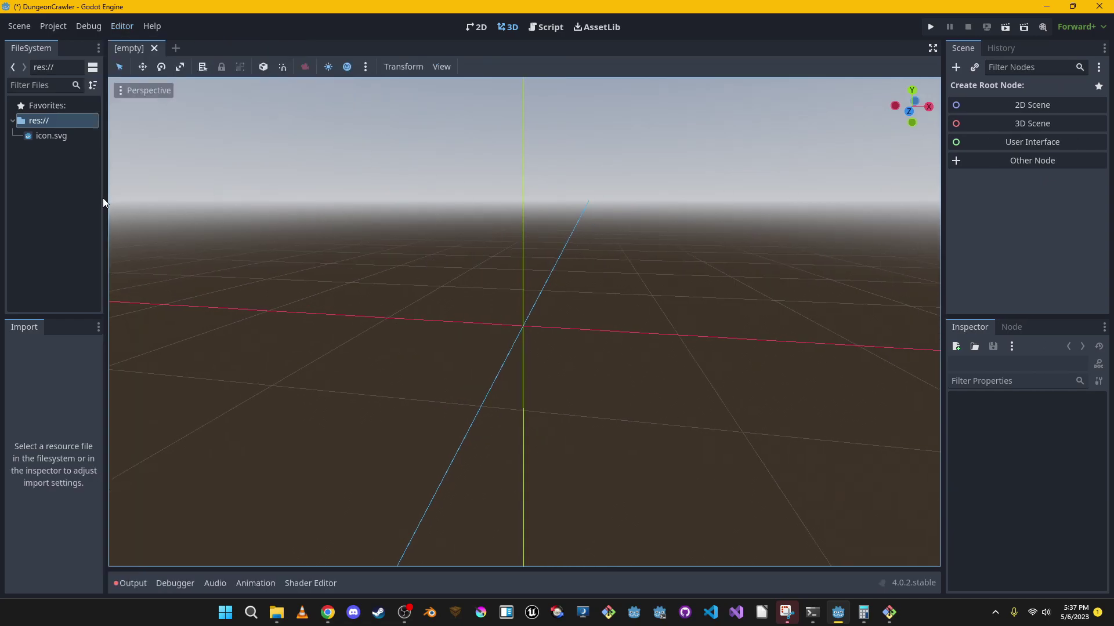
drag(105, 197, 136, 199)
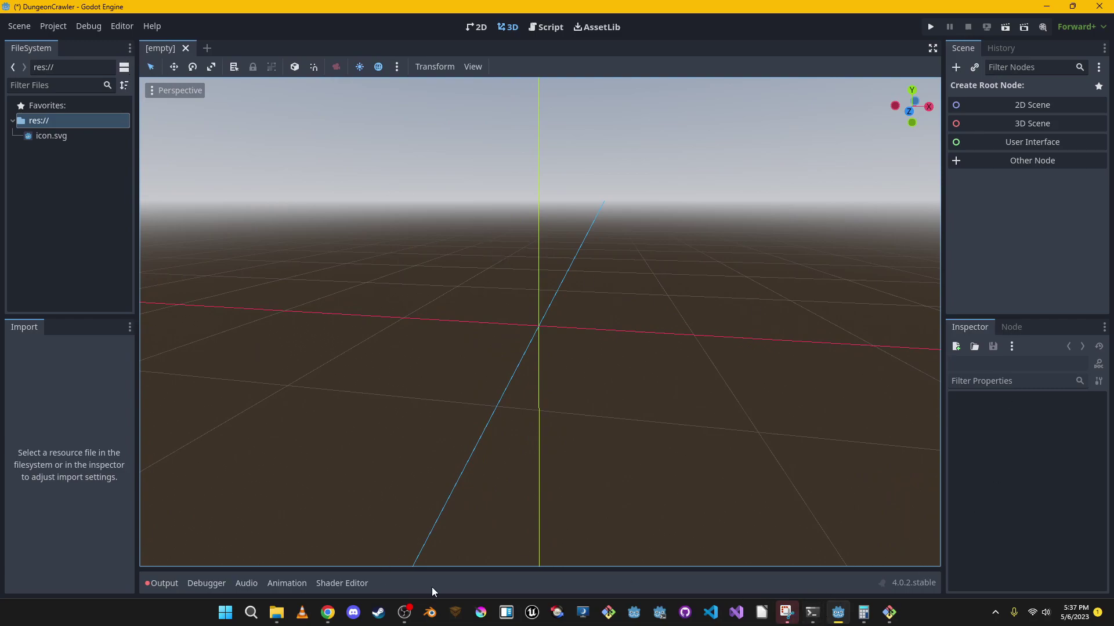
Switch to Chrome, download Kenney's Roguelike Characters pack without donating, and show the downloaded zip in its folder
click(328, 613)
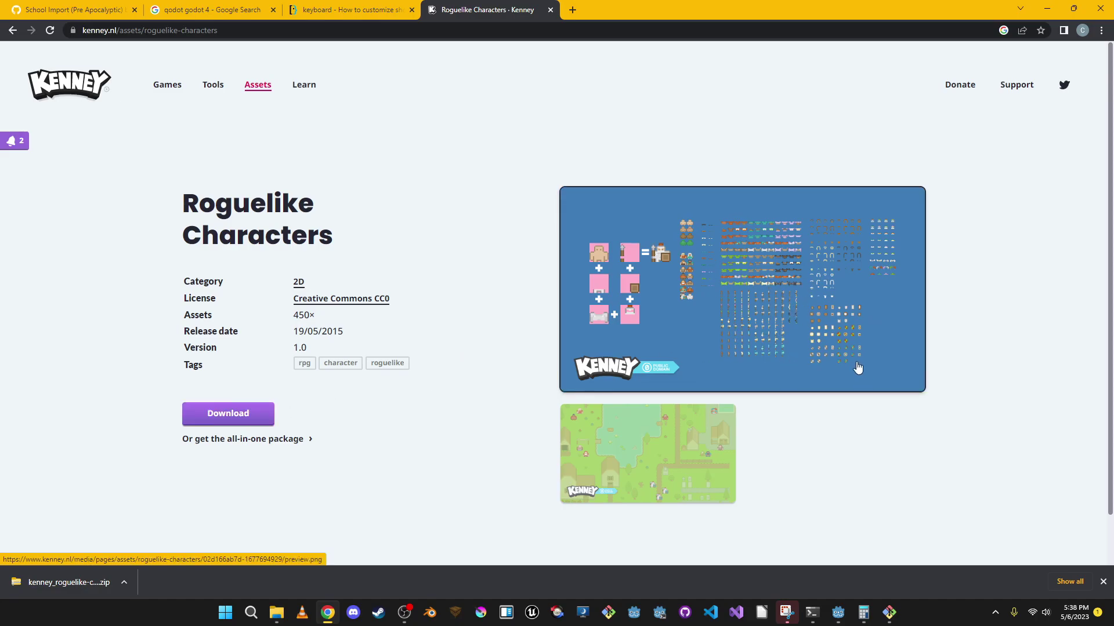
click(243, 423)
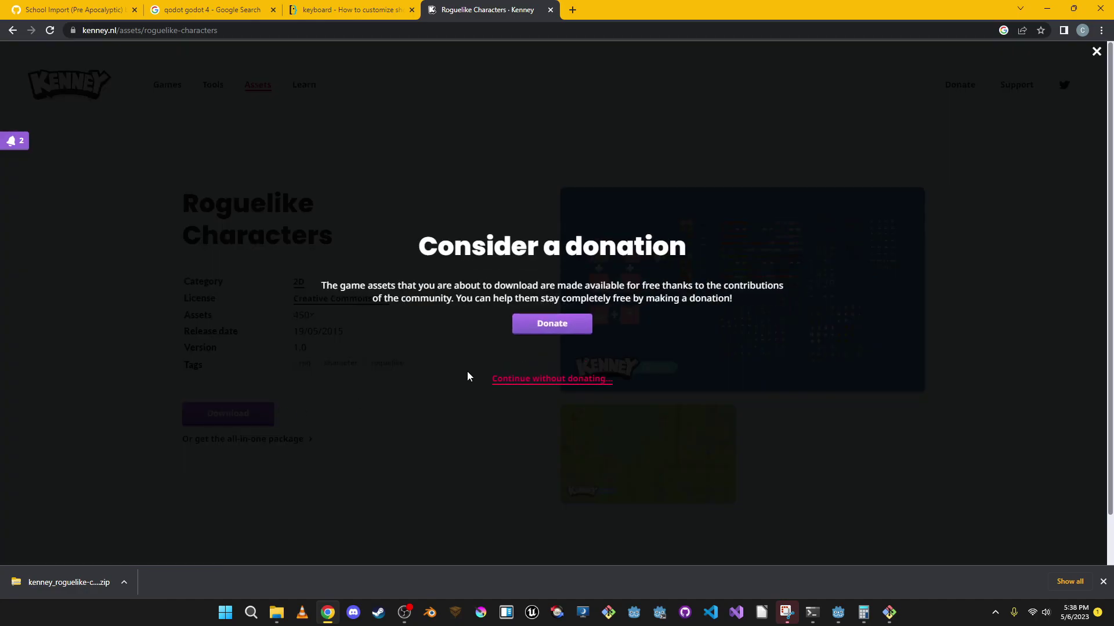
click(540, 378)
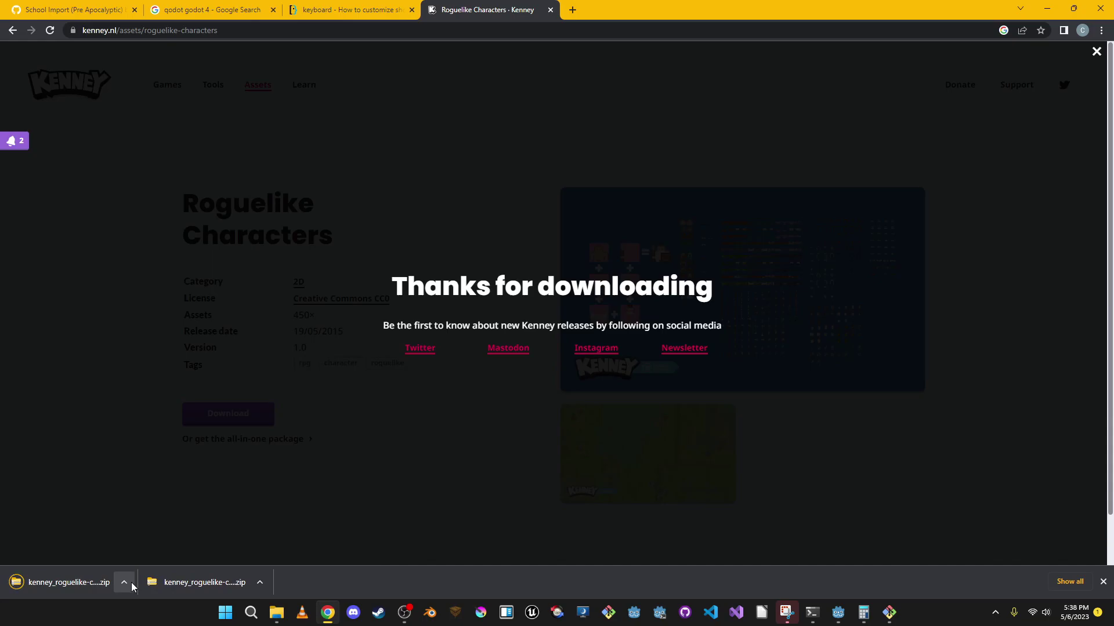
click(123, 584)
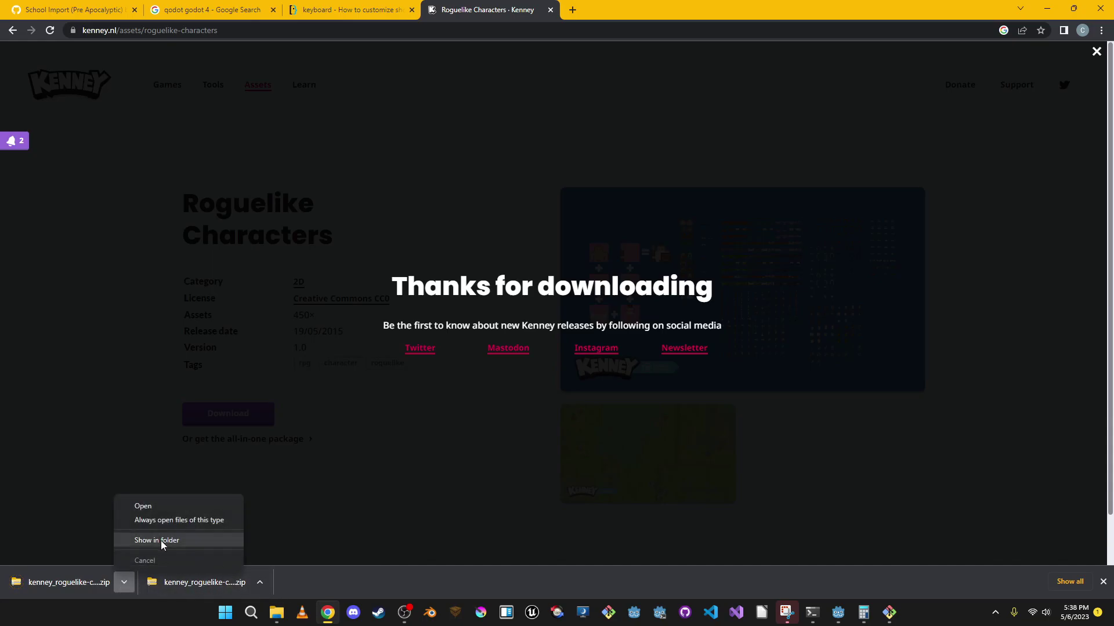
click(157, 540)
right_click(511, 266)
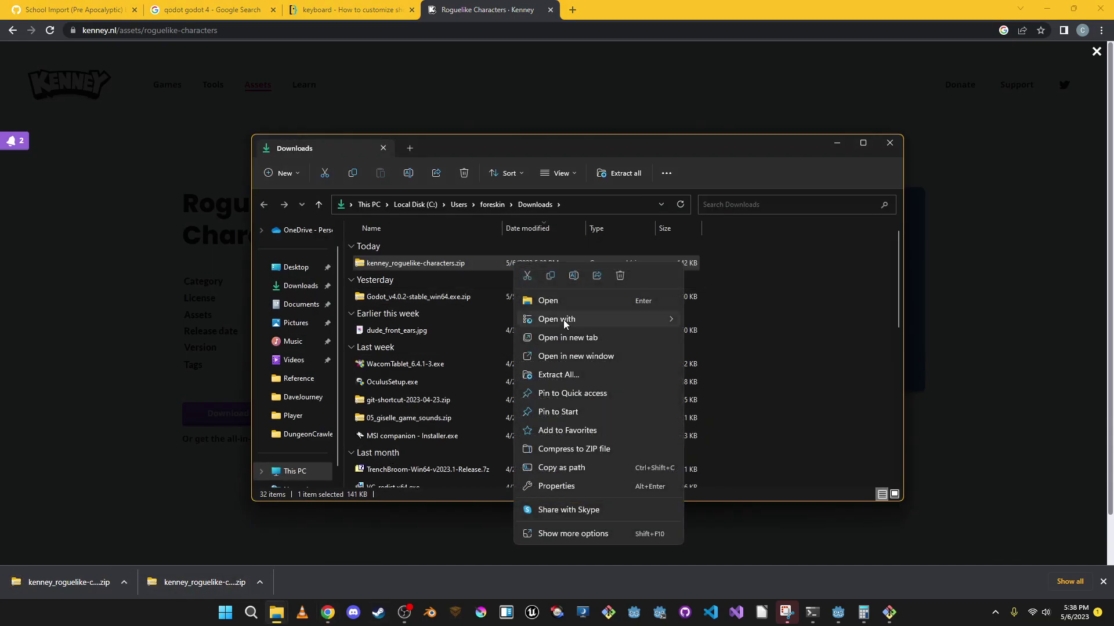
mouse_move(577, 319)
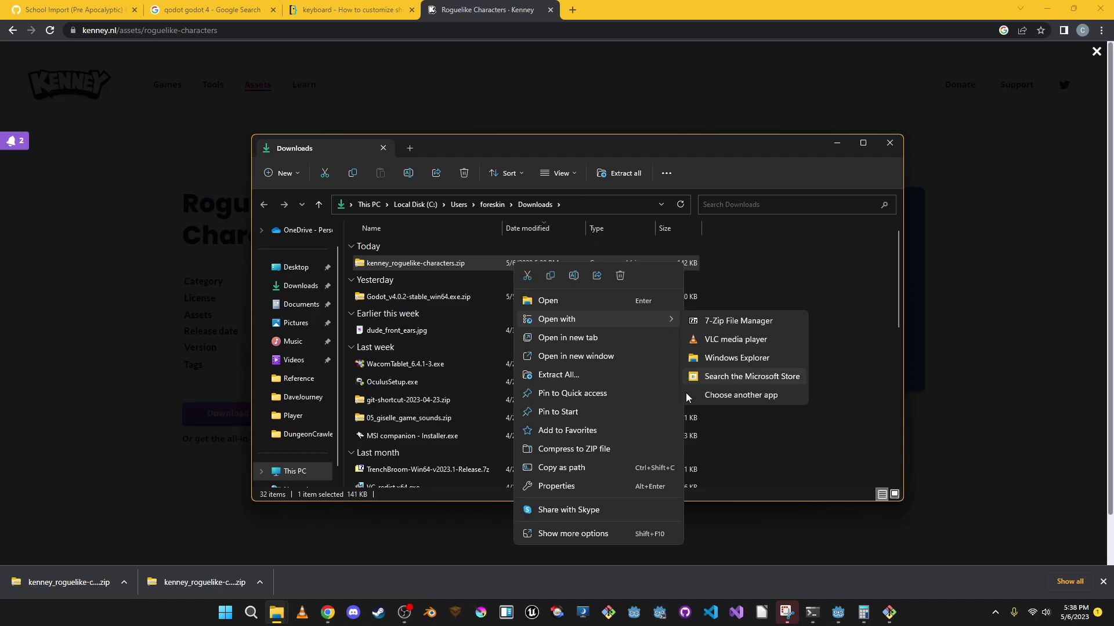
click(636, 534)
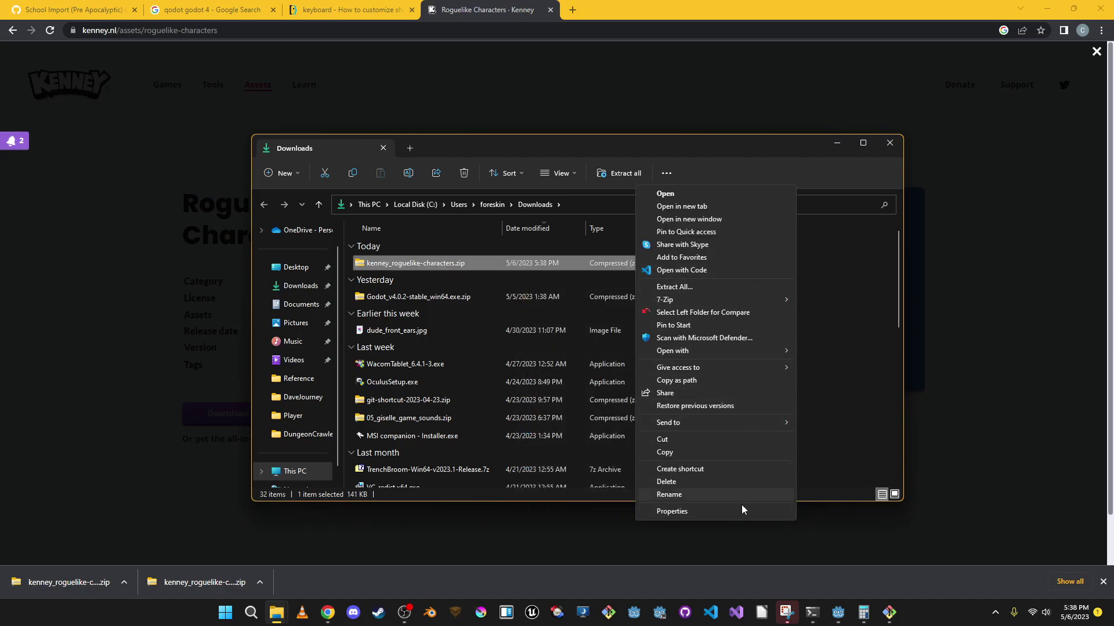
Open kenney_roguelike-characters.zip, start extracting everything, and browse for a destination to Desktop > sum_good_shit > game_dev > godot > DungeonCrawler
double_click(514, 259)
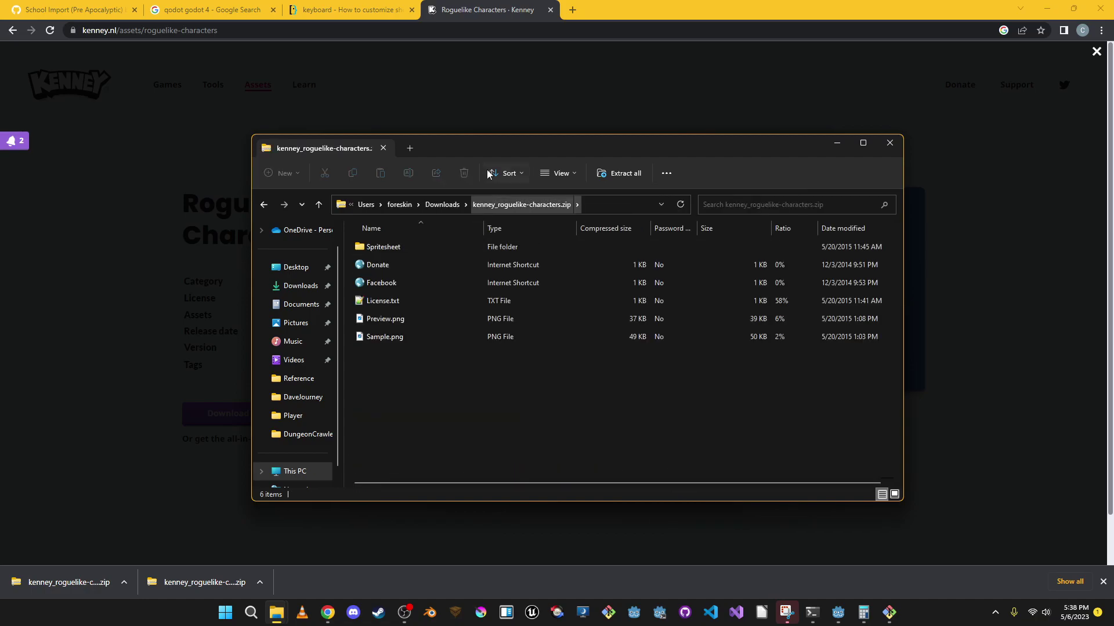
click(618, 173)
click(682, 255)
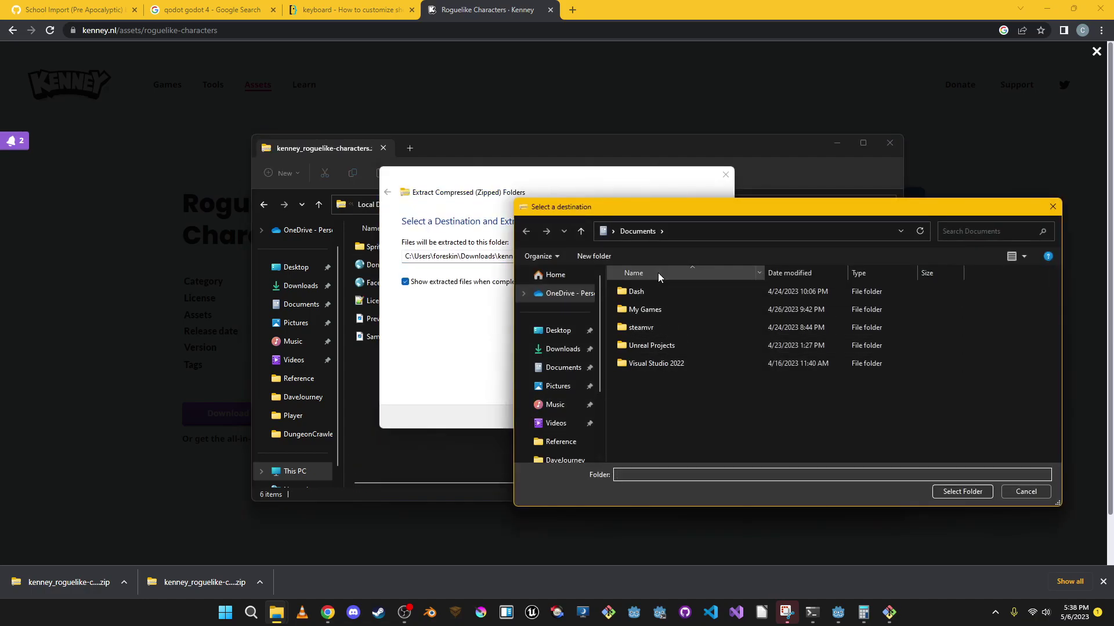
click(554, 330)
double_click(671, 287)
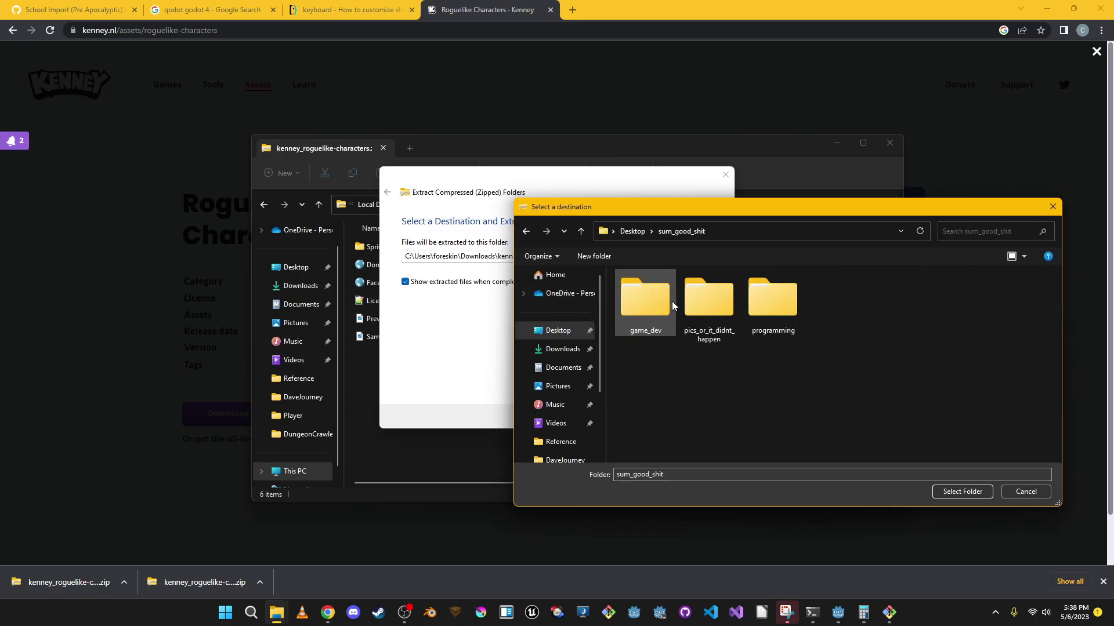
double_click(673, 310)
double_click(707, 311)
double_click(709, 313)
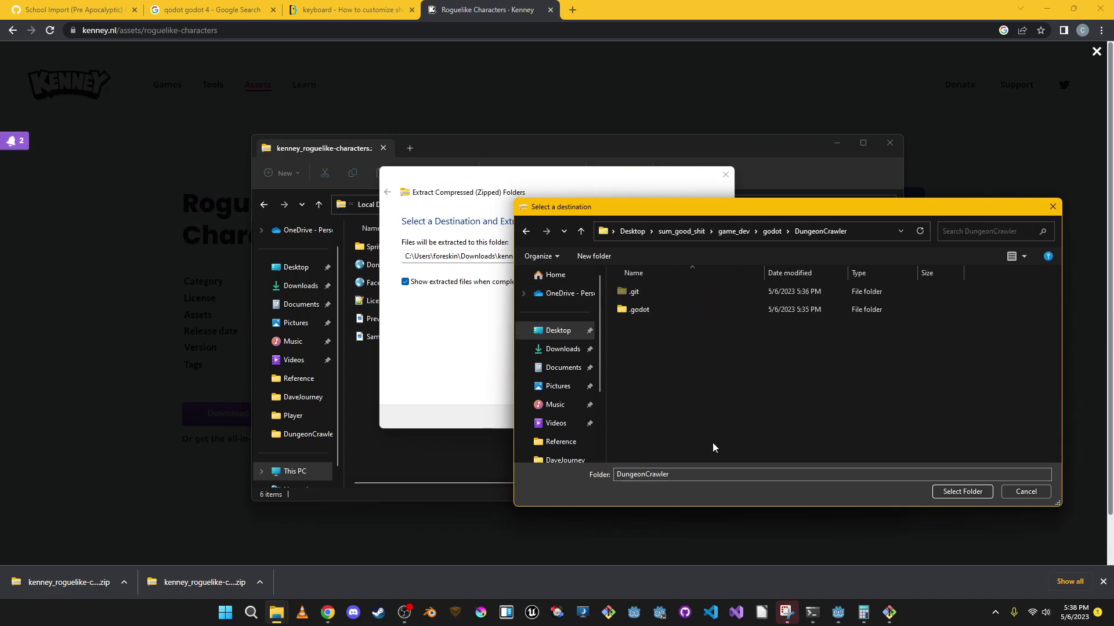
Create an Assets folder inside DungeonCrawler and extract the archive's contents into it
right_click(746, 395)
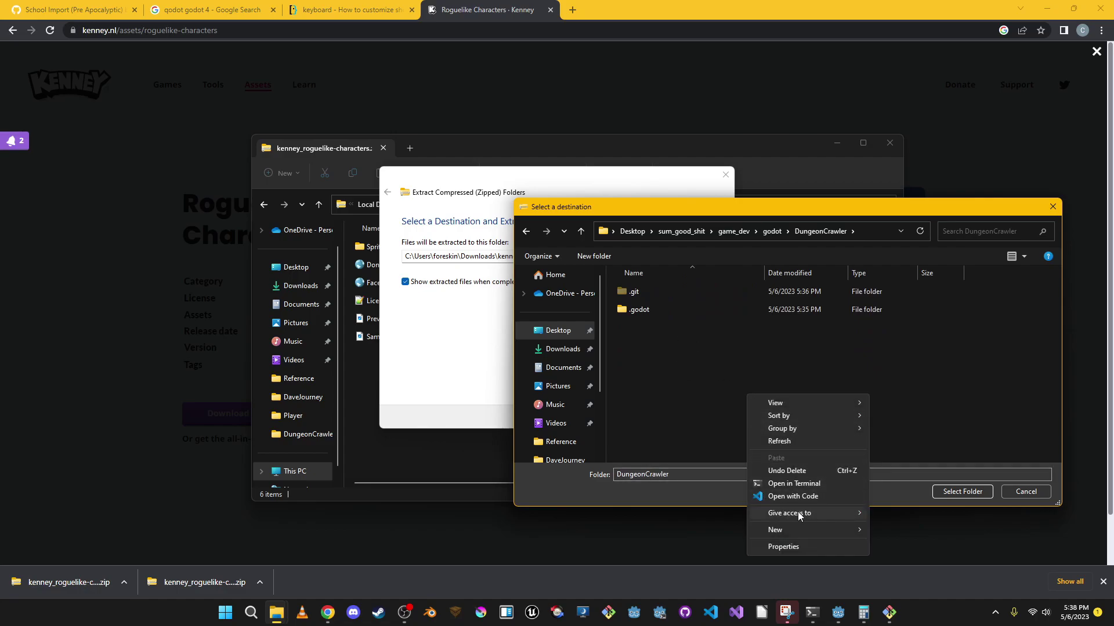
mouse_move(794, 530)
click(904, 436)
text(Assets)
key(Return)
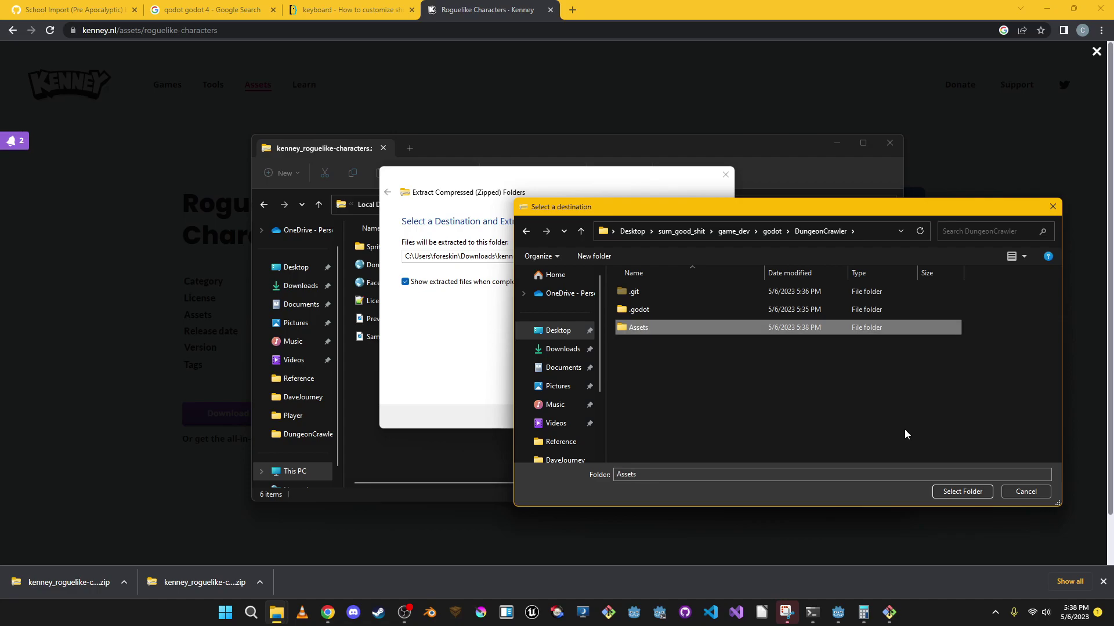
double_click(767, 322)
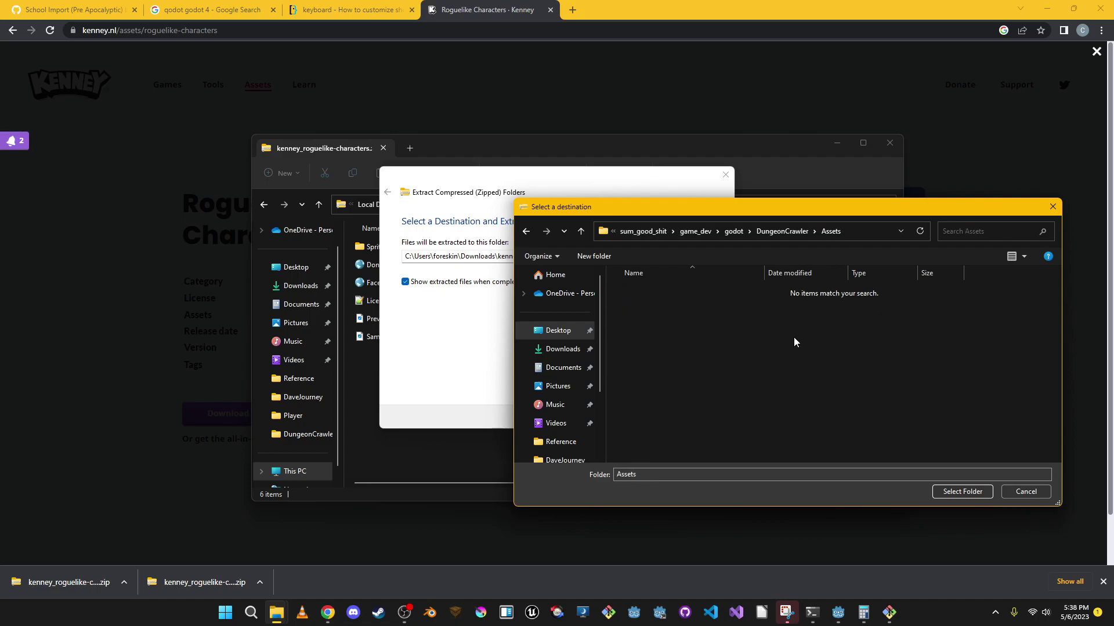
click(972, 492)
click(661, 416)
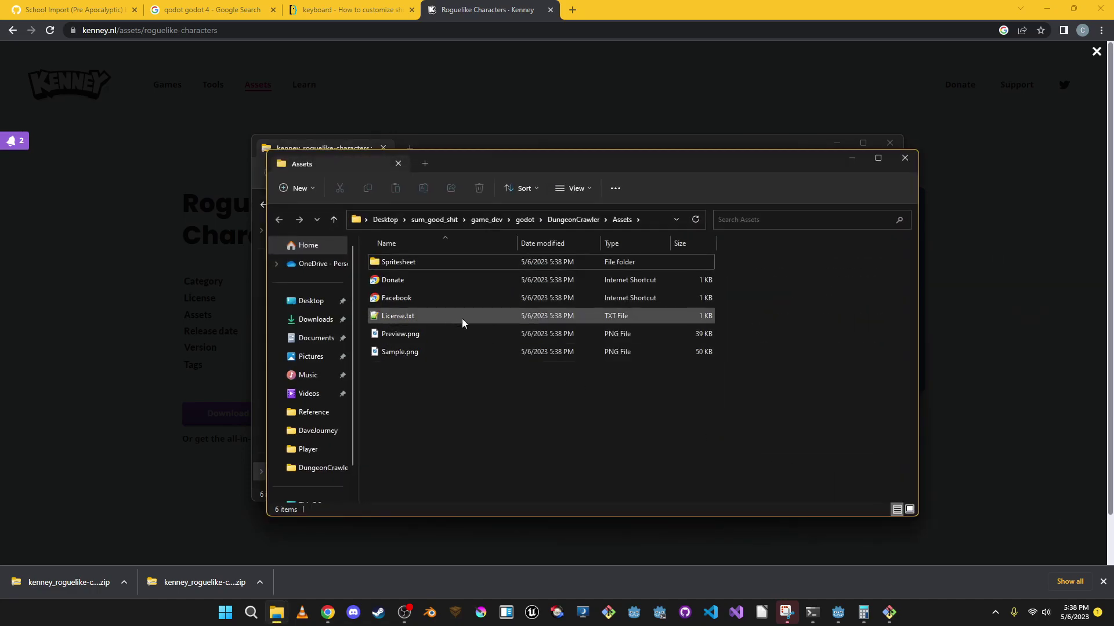
click(393, 279)
drag(486, 416, 470, 268)
click(519, 374)
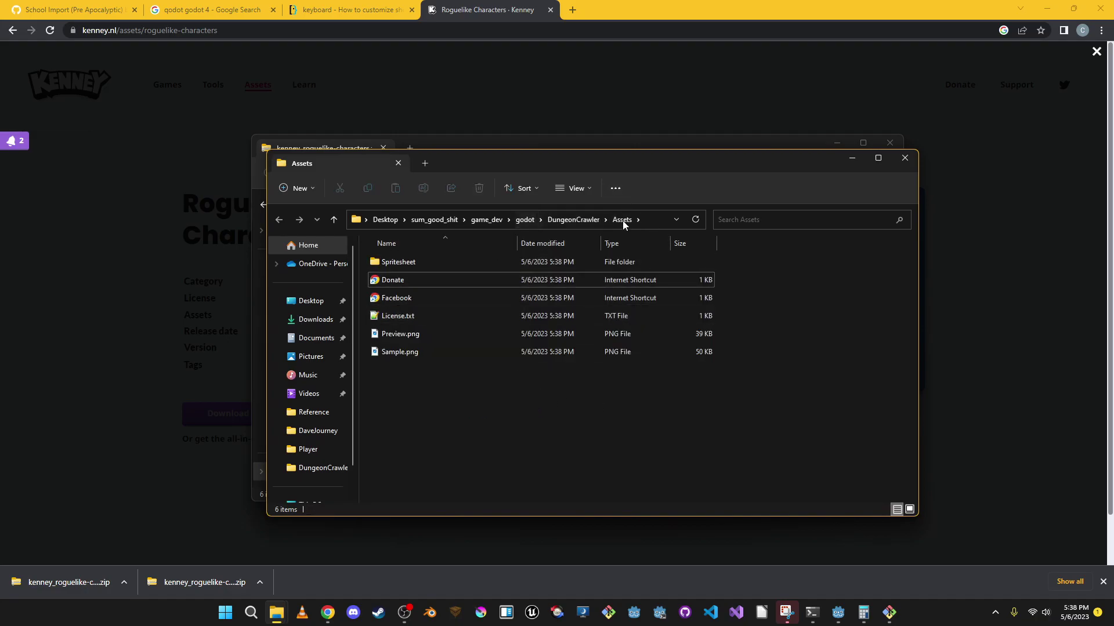
Create a NotMine folder inside Assets and move all the extracted files into it
right_click(602, 436)
click(656, 445)
mouse_move(714, 417)
click(807, 417)
text(N)
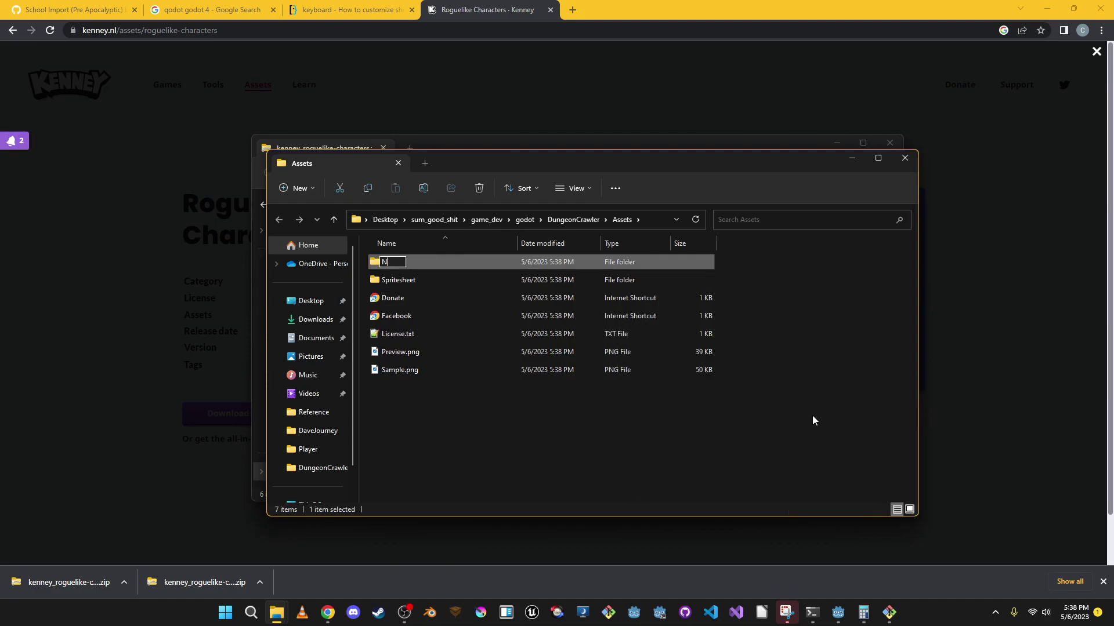
text(otMine)
key(Return)
drag(458, 416, 453, 261)
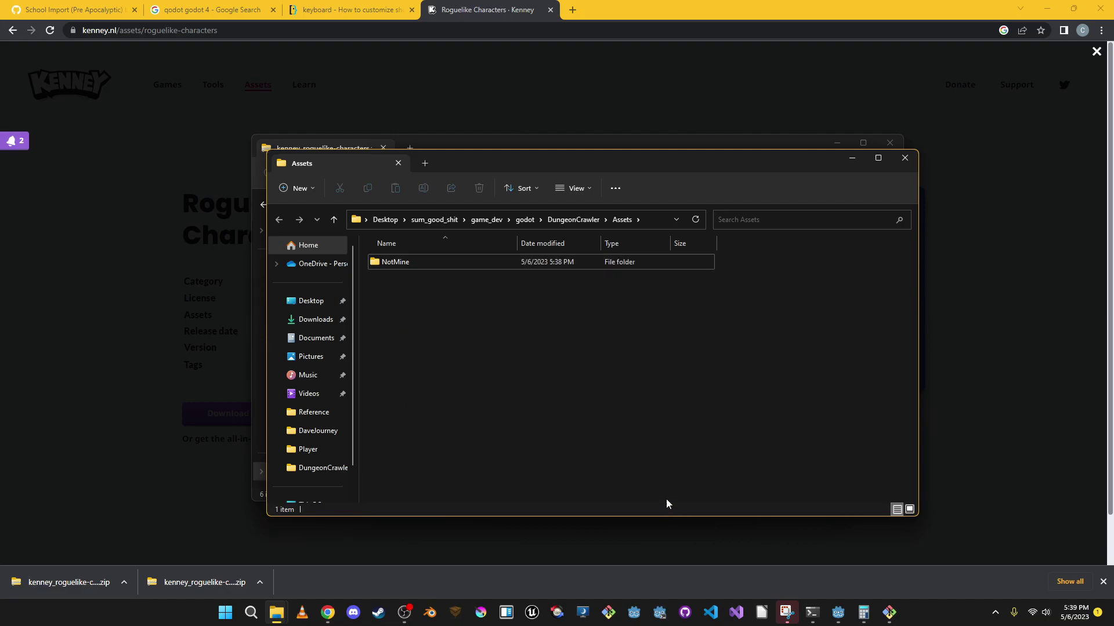
Switch to Godot and expand the Assets, NotMine and Spritesheet folders in the project files
click(846, 613)
double_click(69, 135)
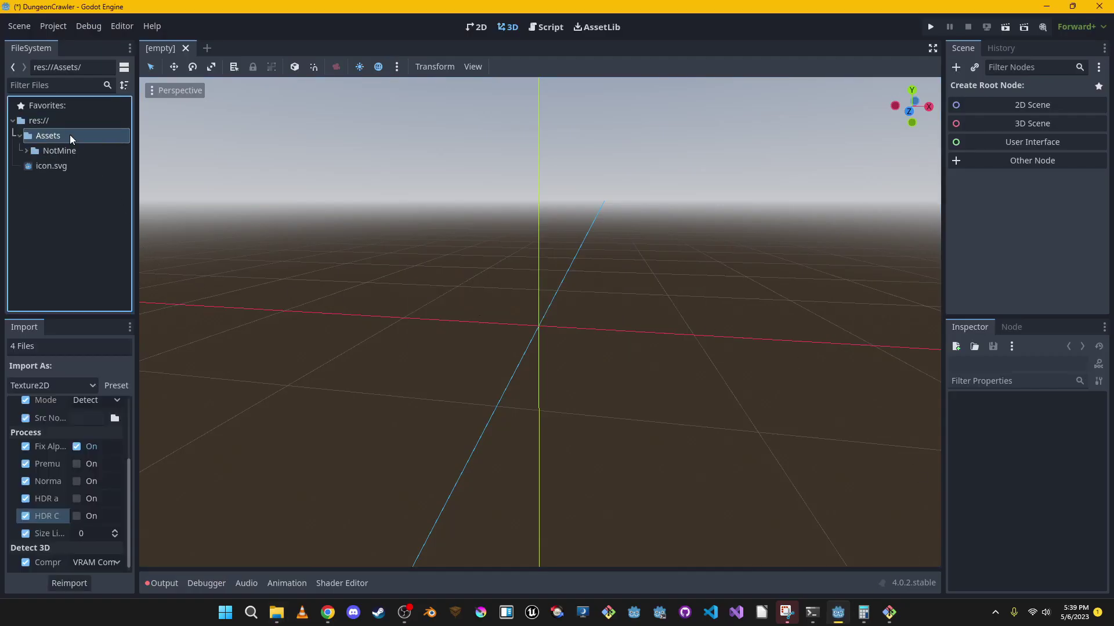
double_click(76, 150)
double_click(83, 167)
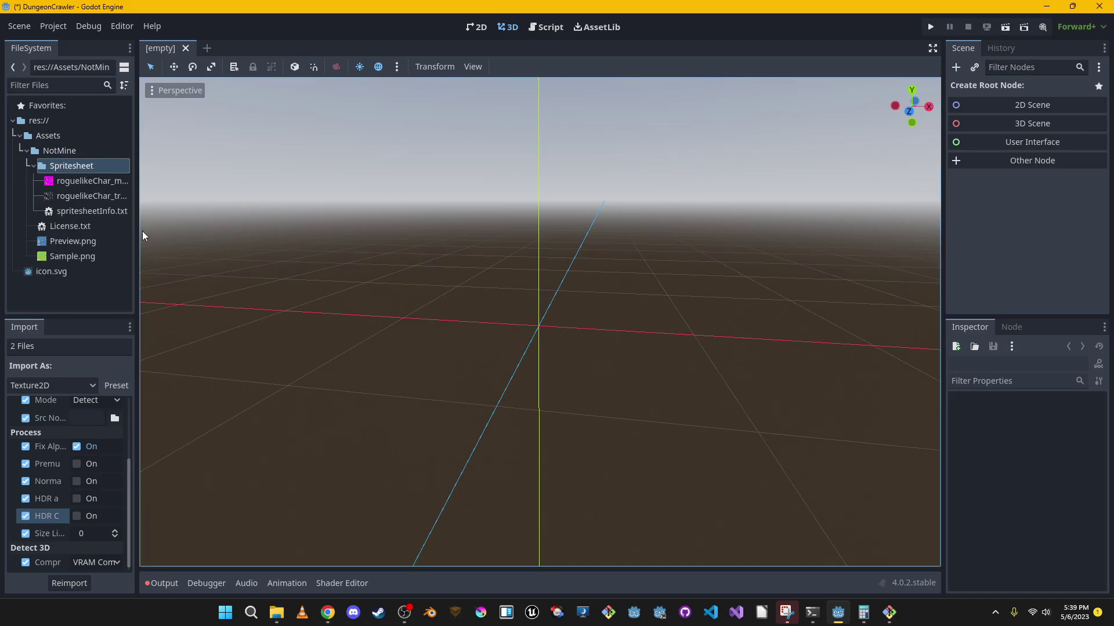
Examine the import settings and texture preview of the transparent roguelikeChar sprite sheet
click(86, 192)
scroll(116, 516, up, 3)
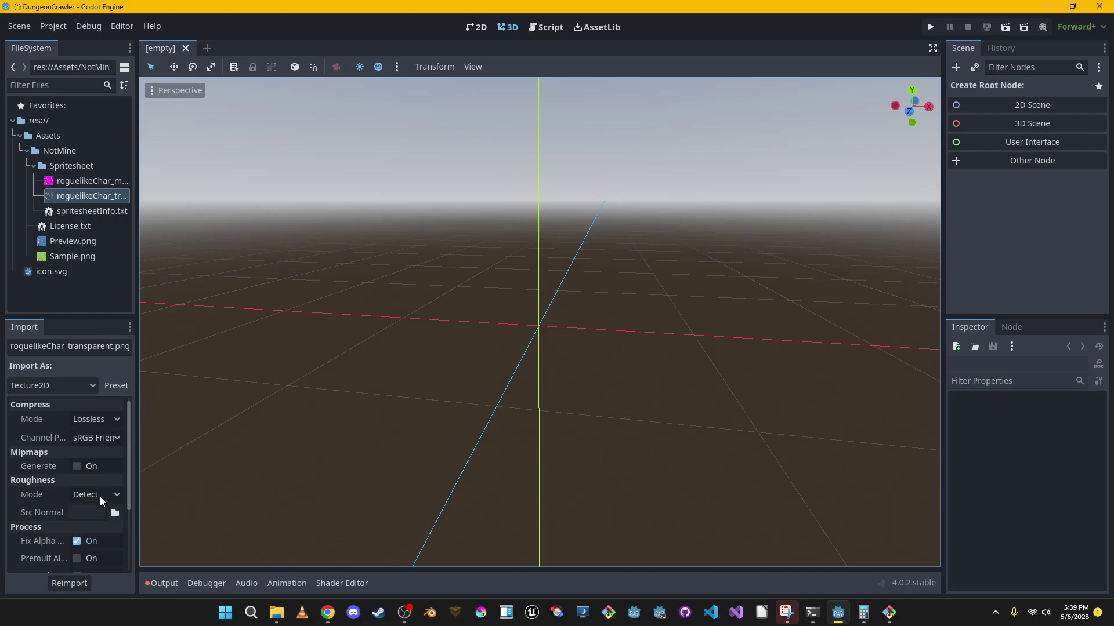
double_click(111, 193)
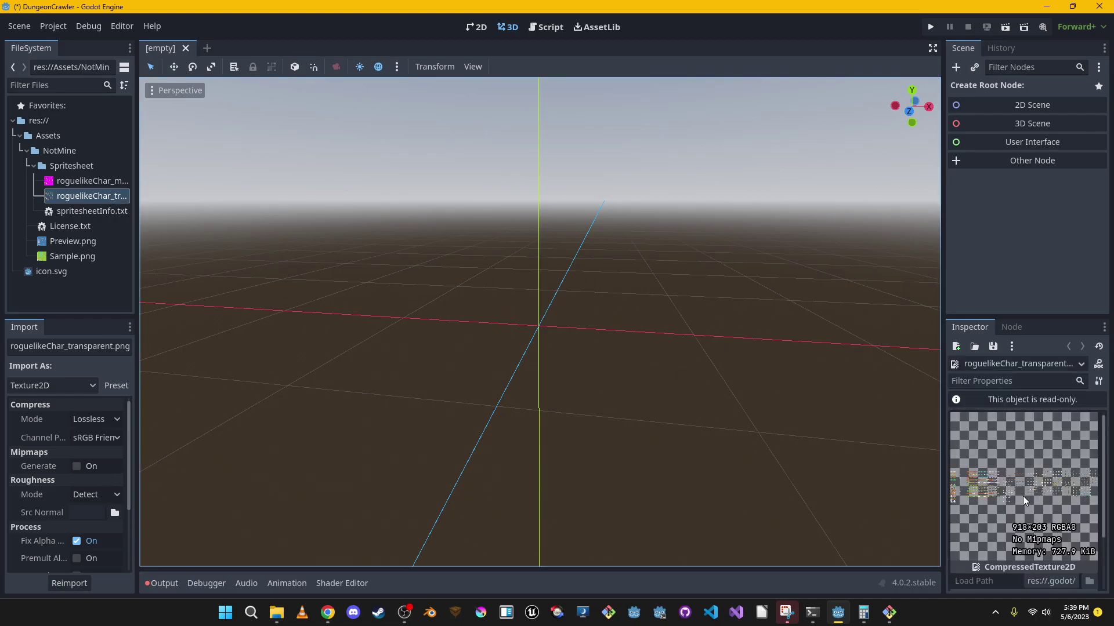
scroll(1022, 496, down, 2)
scroll(1022, 495, up, 2)
Open spritesheetInfo.txt and read the tile size and margin, leaving its text unaltered
double_click(99, 212)
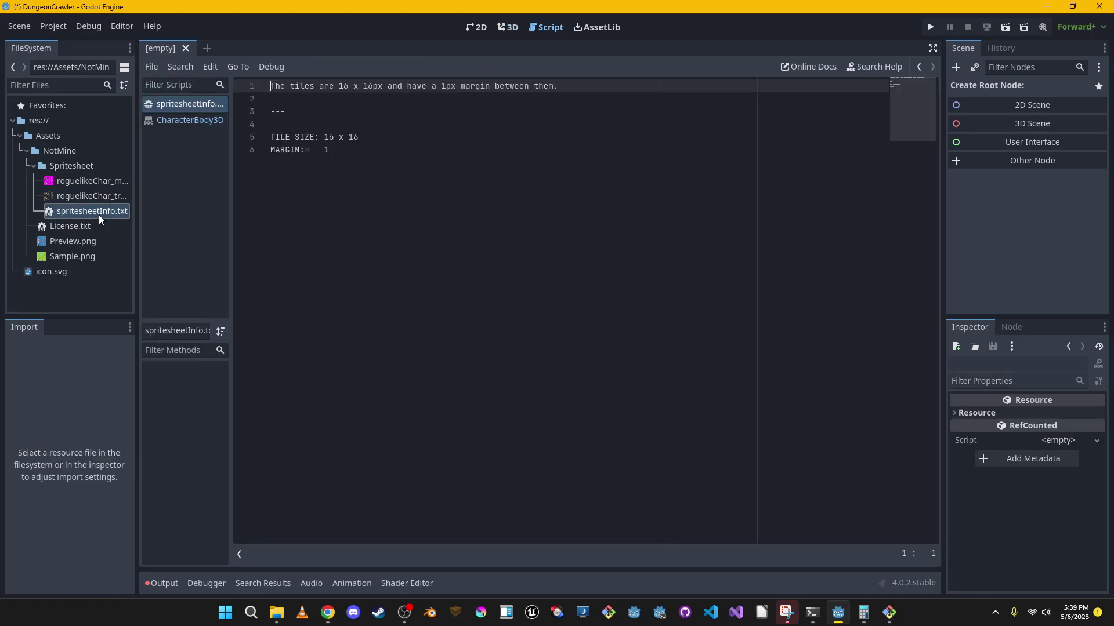
click(437, 151)
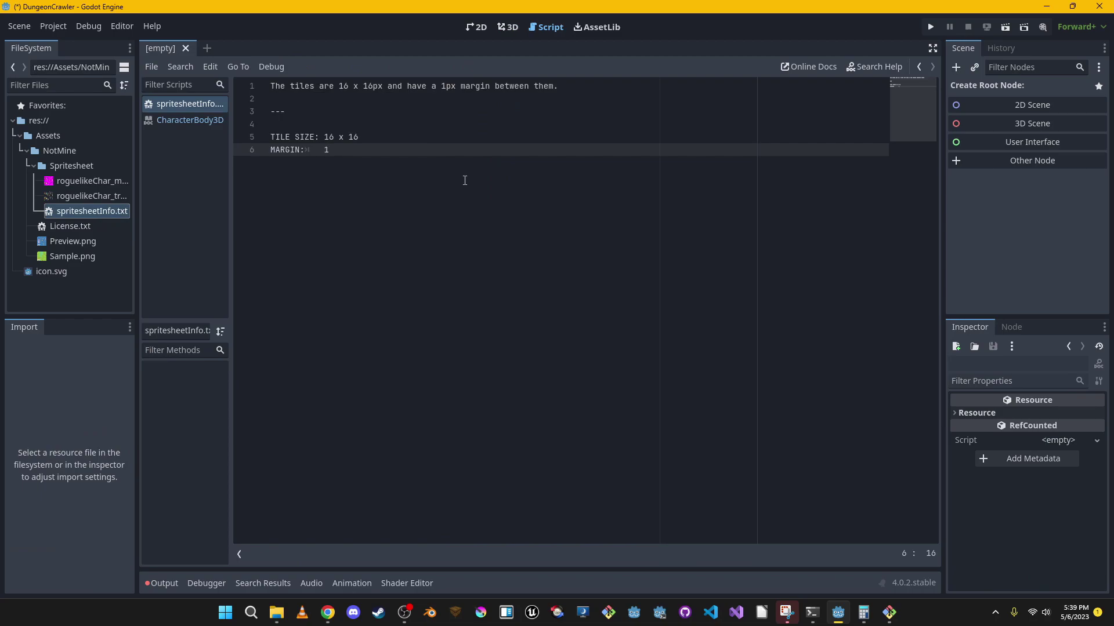
key(Return)
key(Return)
key(BackSpace)
key(BackSpace)
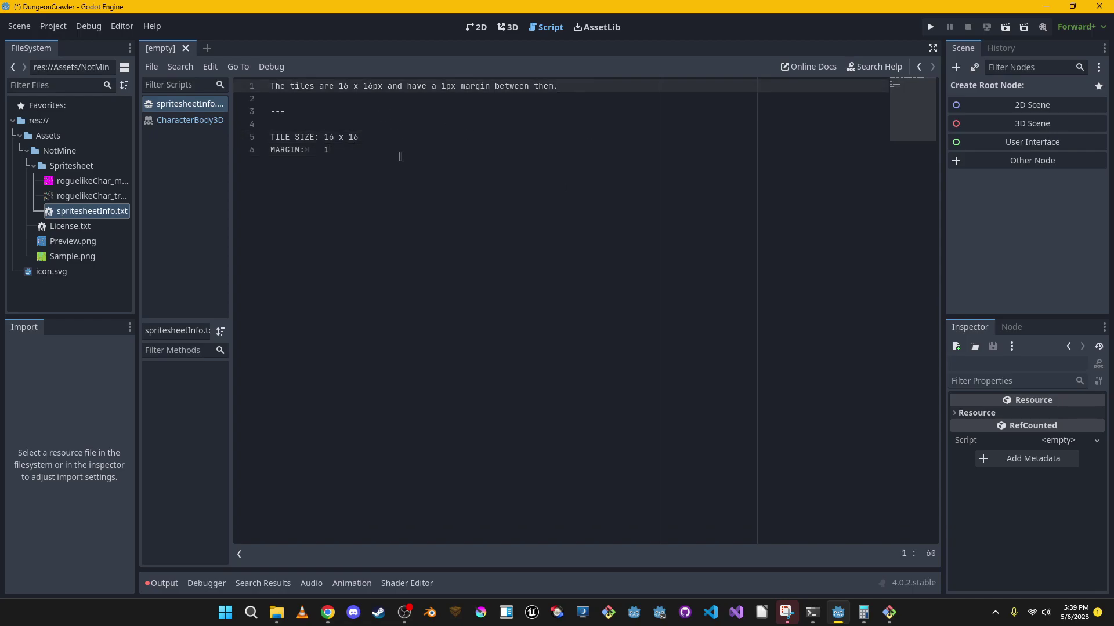
Open License.txt and inspect the Preview.png and Sample.png images in the NotMine folder
double_click(70, 226)
click(105, 242)
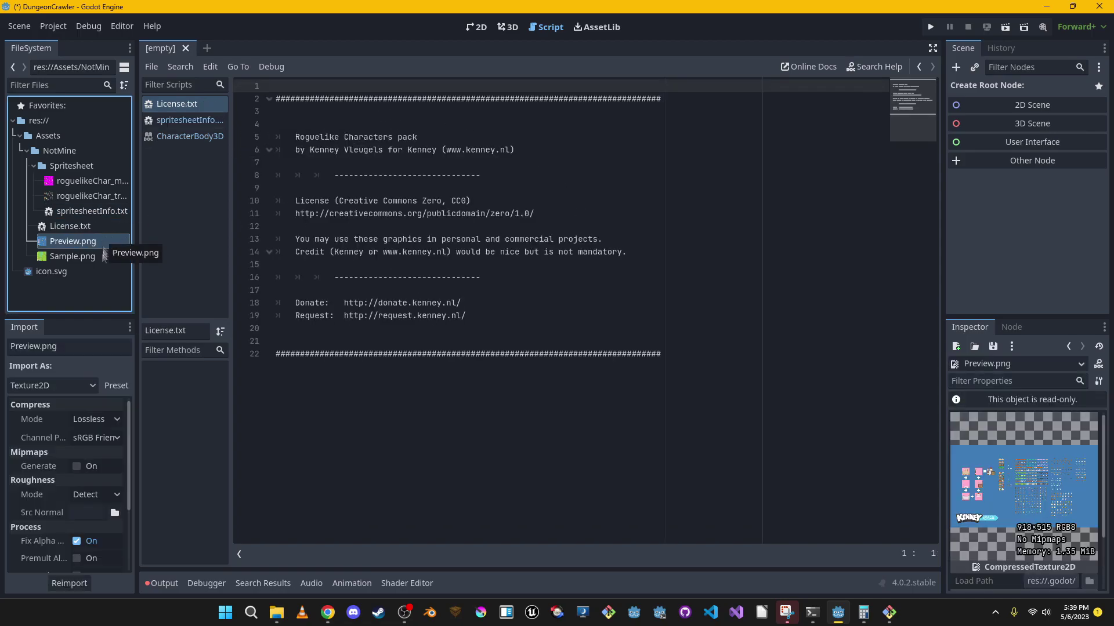
click(104, 256)
Switch to File Explorer and view Sample.png, Preview.png and License.txt from the NotMine folder, closing each after viewing
click(279, 612)
click(413, 537)
double_click(445, 370)
click(702, 33)
double_click(401, 334)
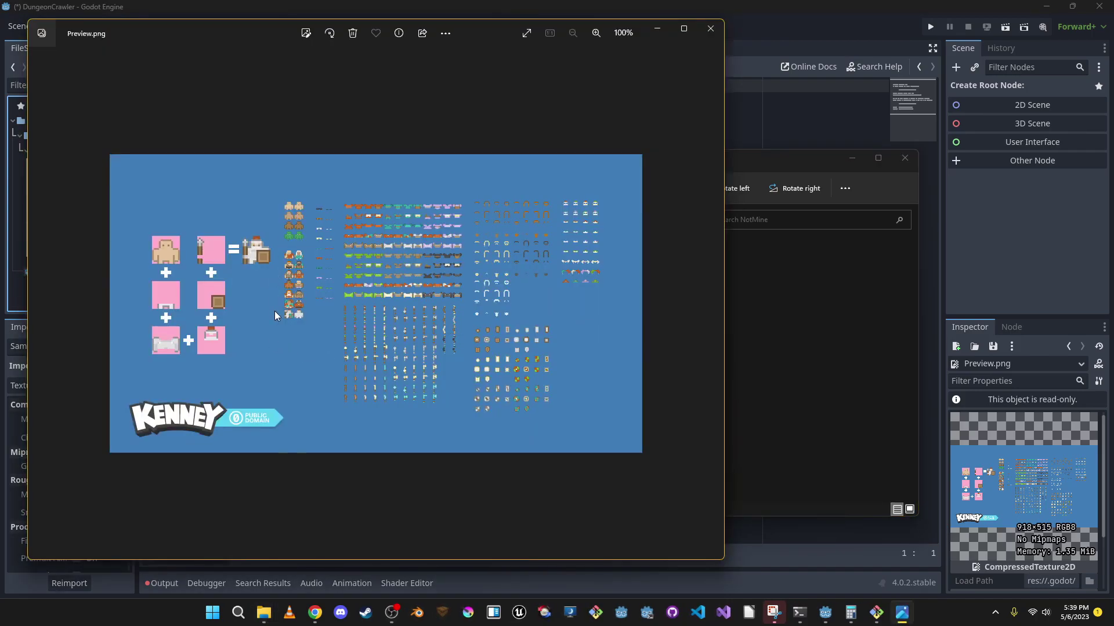
click(710, 28)
double_click(397, 316)
click(616, 115)
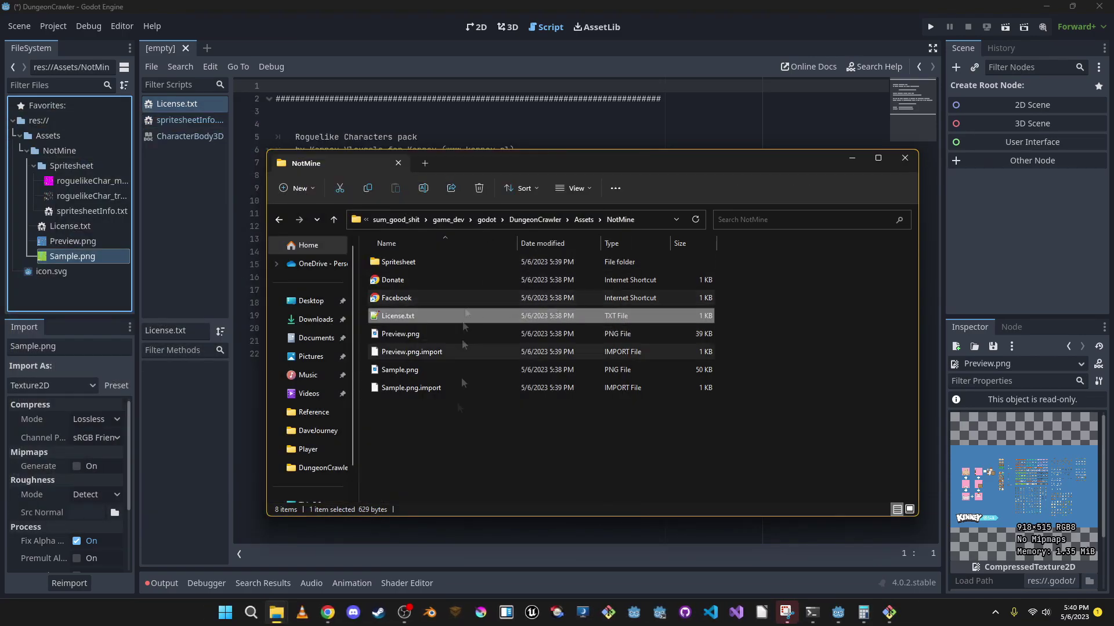
Switch to Chrome and check the number of assets listed for the Roguelike Characters pack
click(328, 613)
click(321, 321)
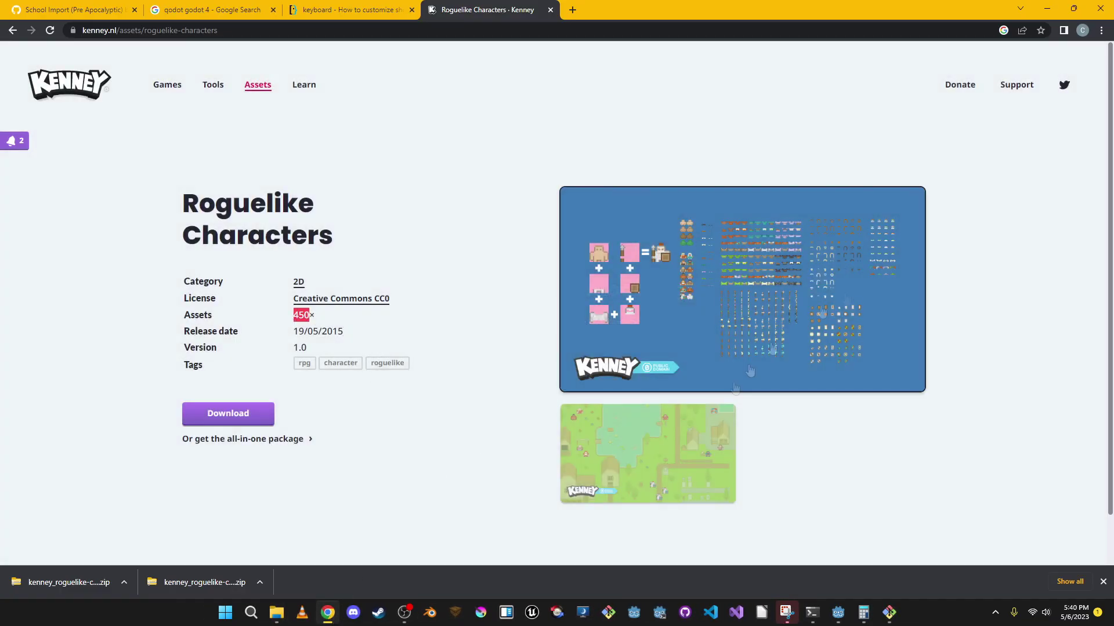
click(327, 612)
Switch to File Explorer and open roguelikeChar_transparent.png from the Spritesheet folder in Krita
click(276, 612)
mouse_move(277, 614)
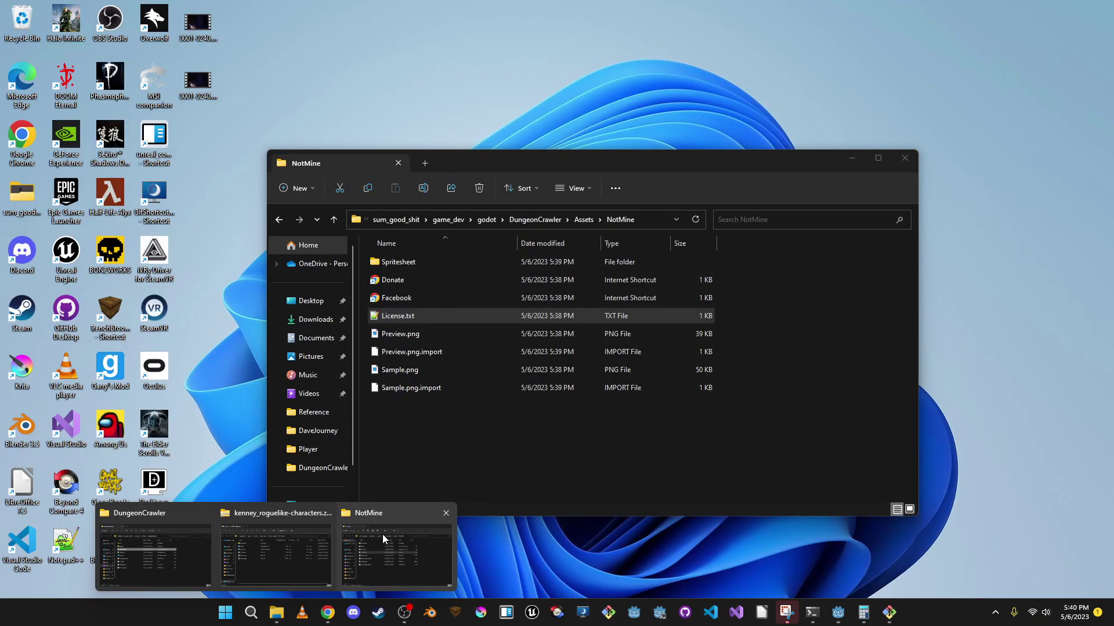
click(383, 534)
double_click(476, 263)
right_click(490, 299)
mouse_move(618, 95)
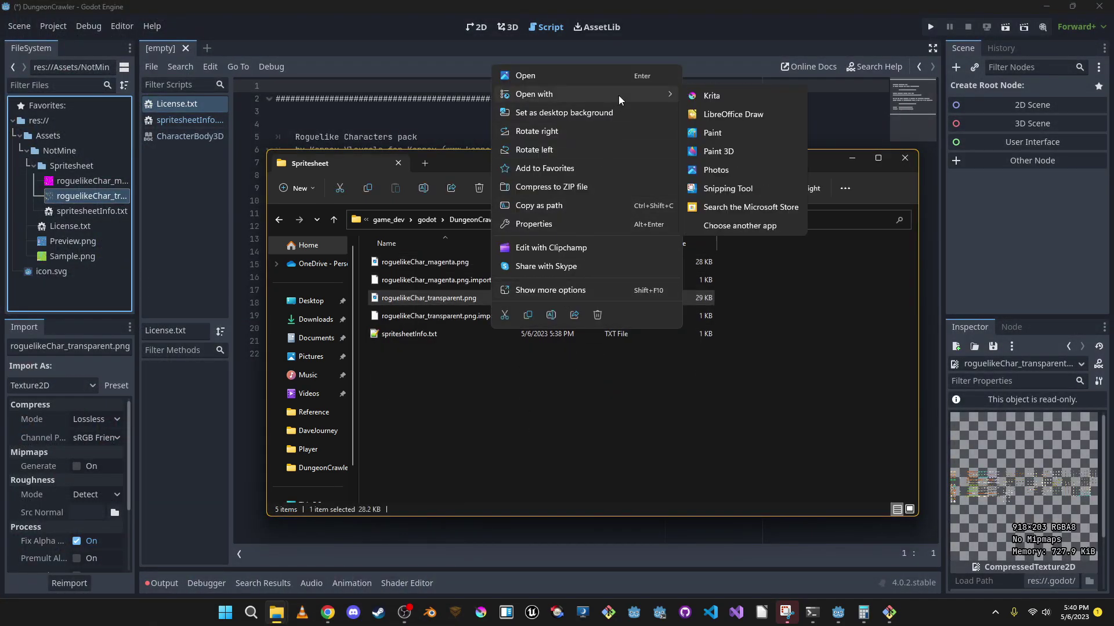
click(705, 96)
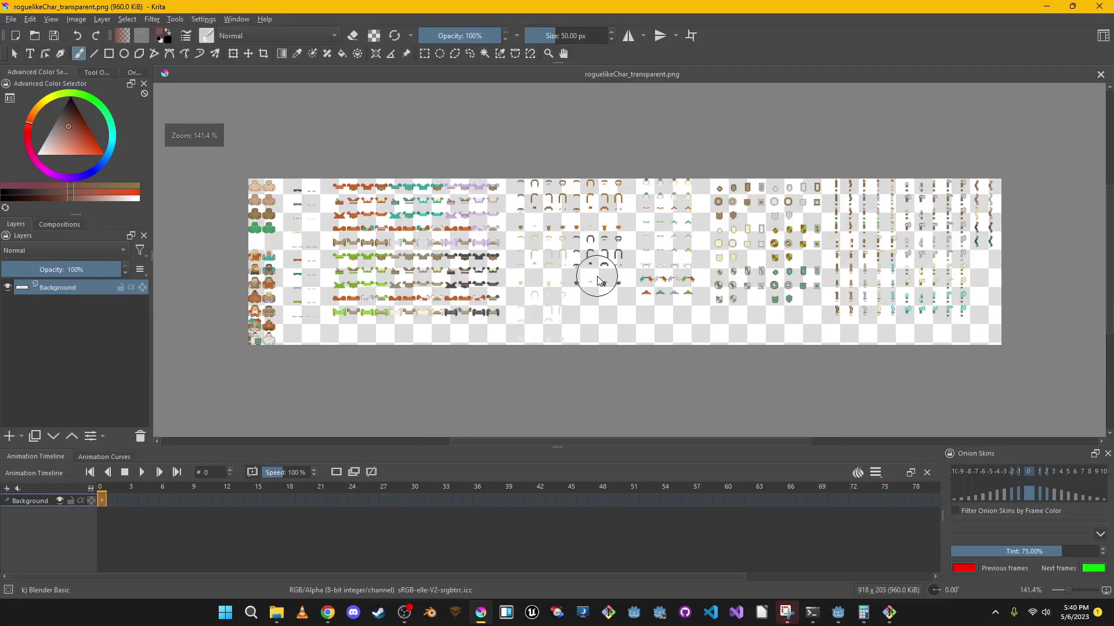
Show the grid over the sprite sheet and bring up the grid and guides settings
click(51, 19)
click(107, 207)
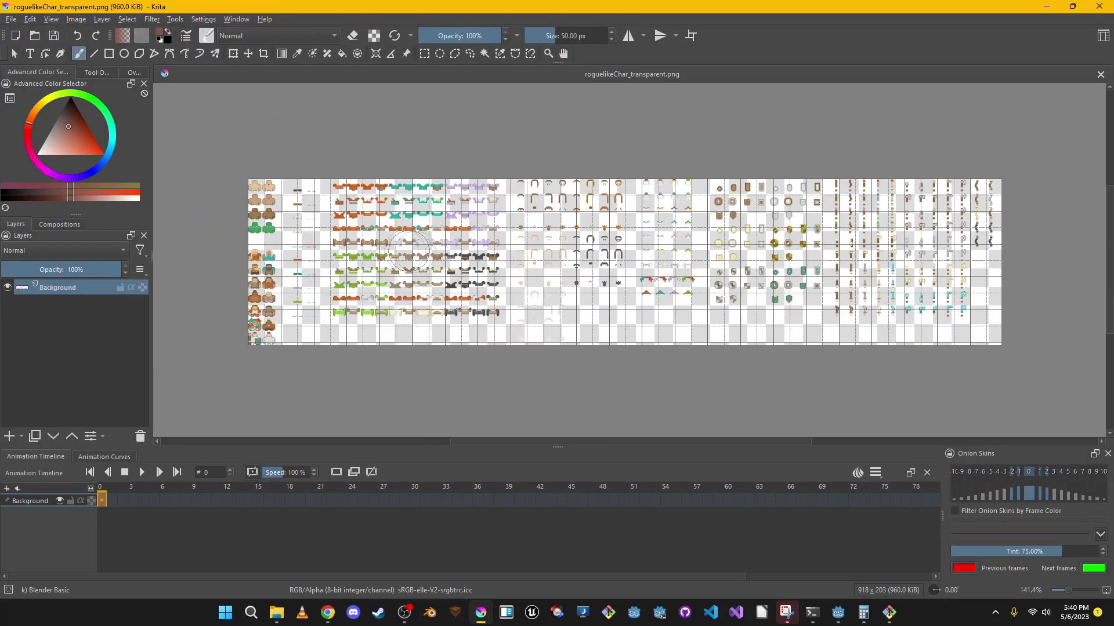
click(203, 19)
mouse_move(232, 114)
click(380, 274)
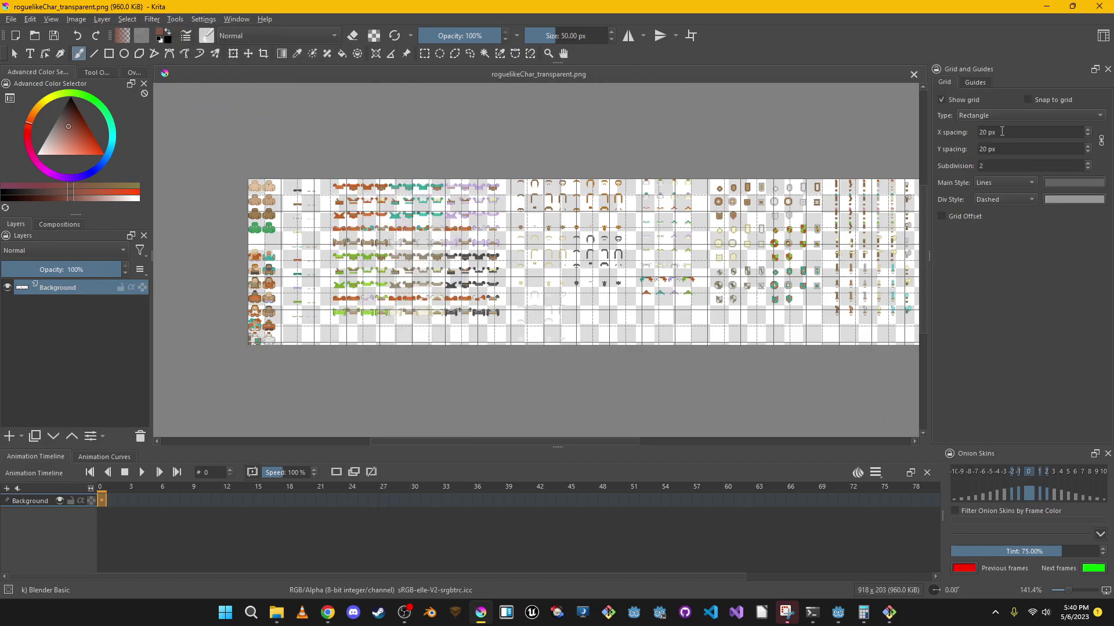
Set the grid's X and Y spacing to 17 px
click(1001, 133)
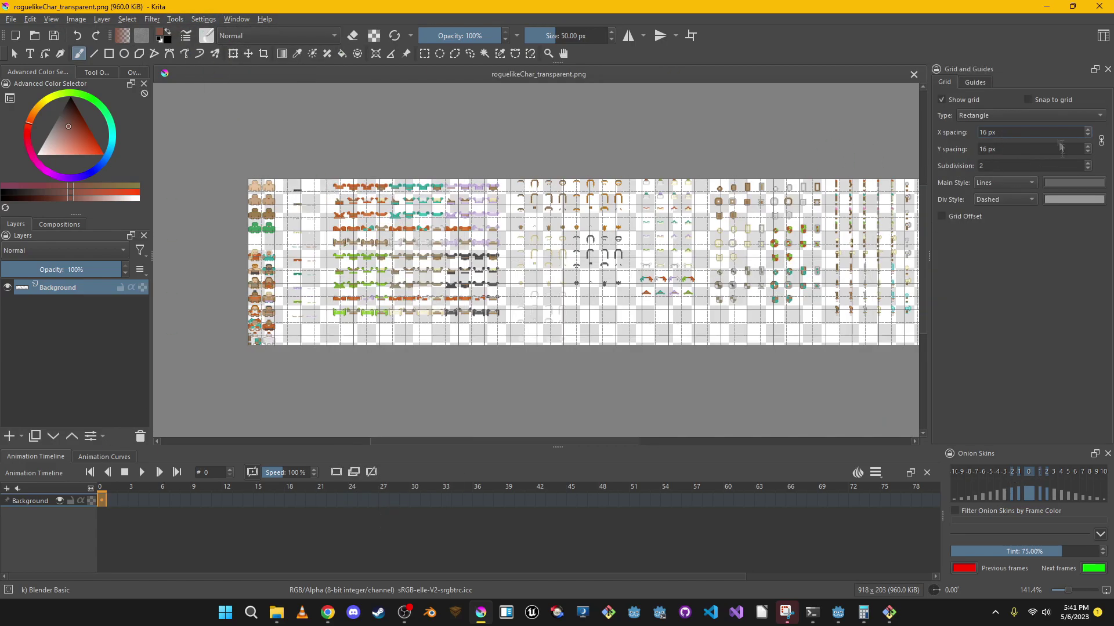
key(BackSpace)
text(7)
click(1008, 149)
key(BackSpace)
text(7)
Examine how the grid cells line up with the sprites across the whole sheet
scroll(696, 261, up, 4)
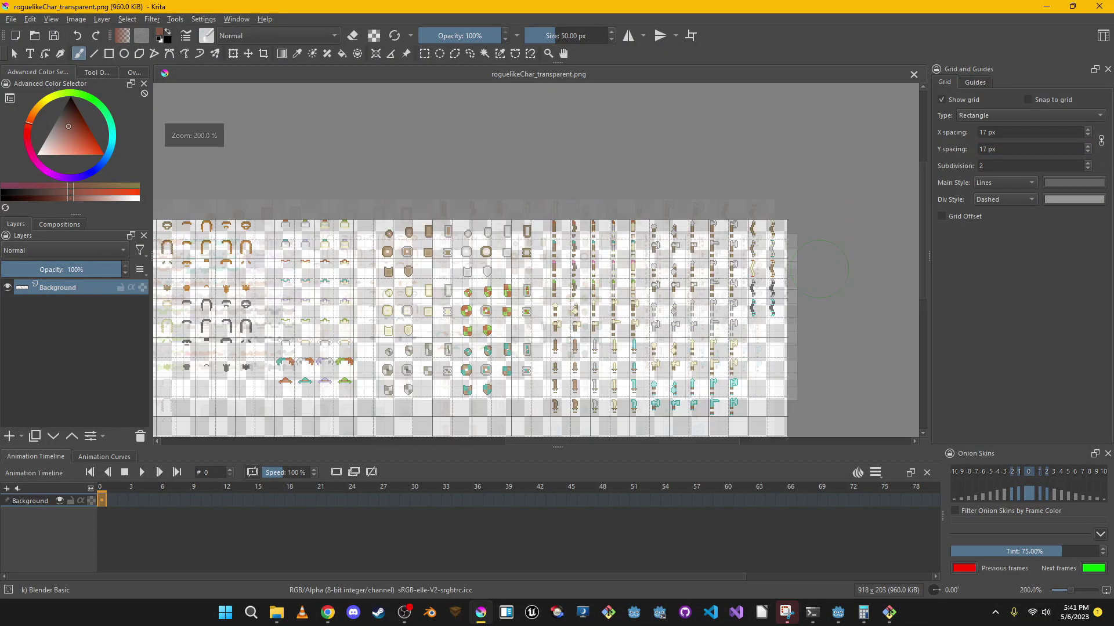
scroll(522, 267, down, 5)
scroll(345, 271, up, 3)
scroll(345, 270, down, 3)
scroll(261, 232, up, 3)
scroll(221, 192, down, 1)
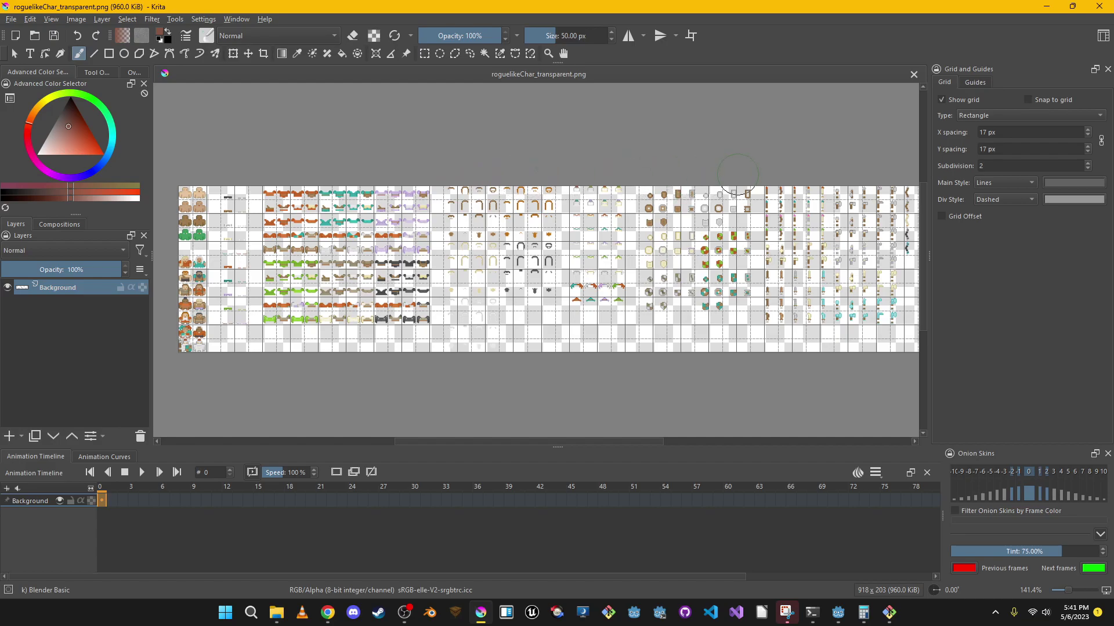
scroll(847, 174, up, 1)
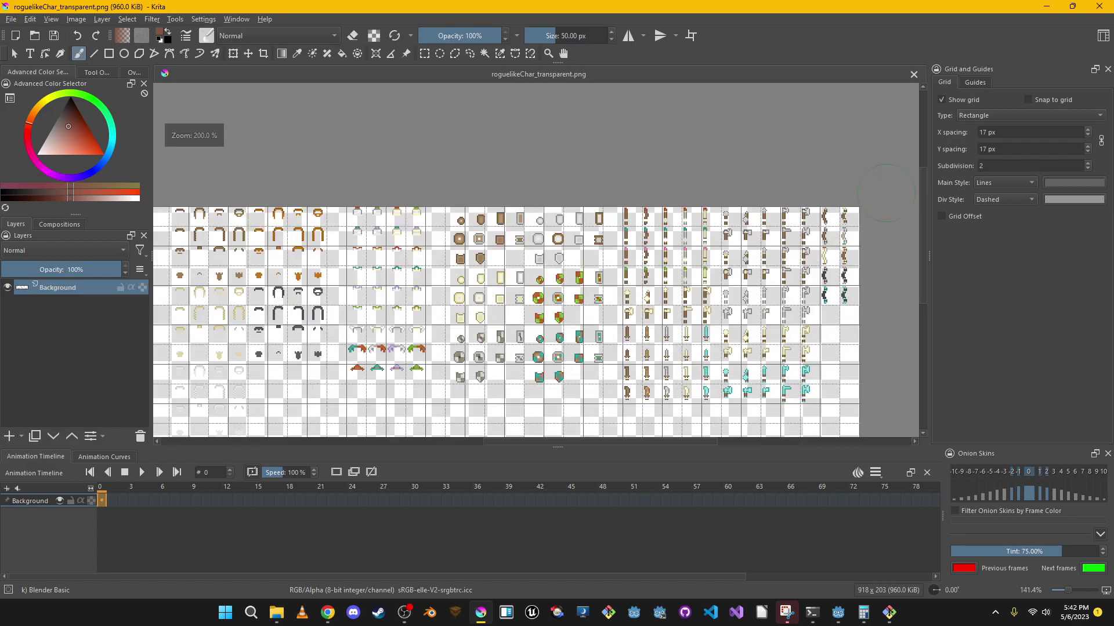
scroll(740, 193, down, 1)
scroll(258, 336, down, 1)
scroll(258, 336, up, 1)
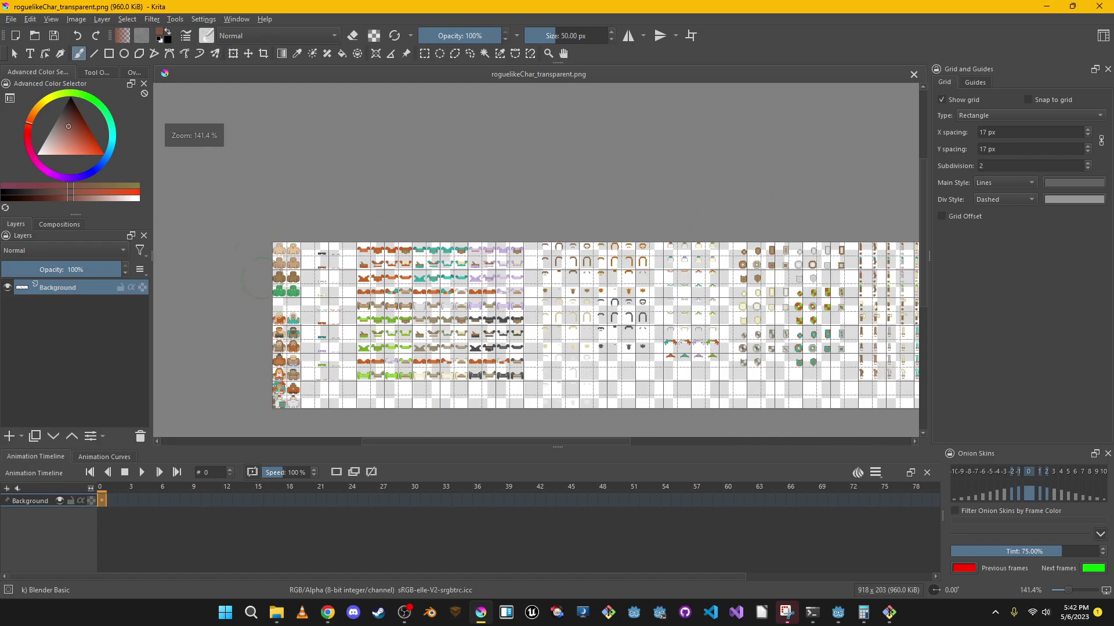
scroll(605, 297, down, 1)
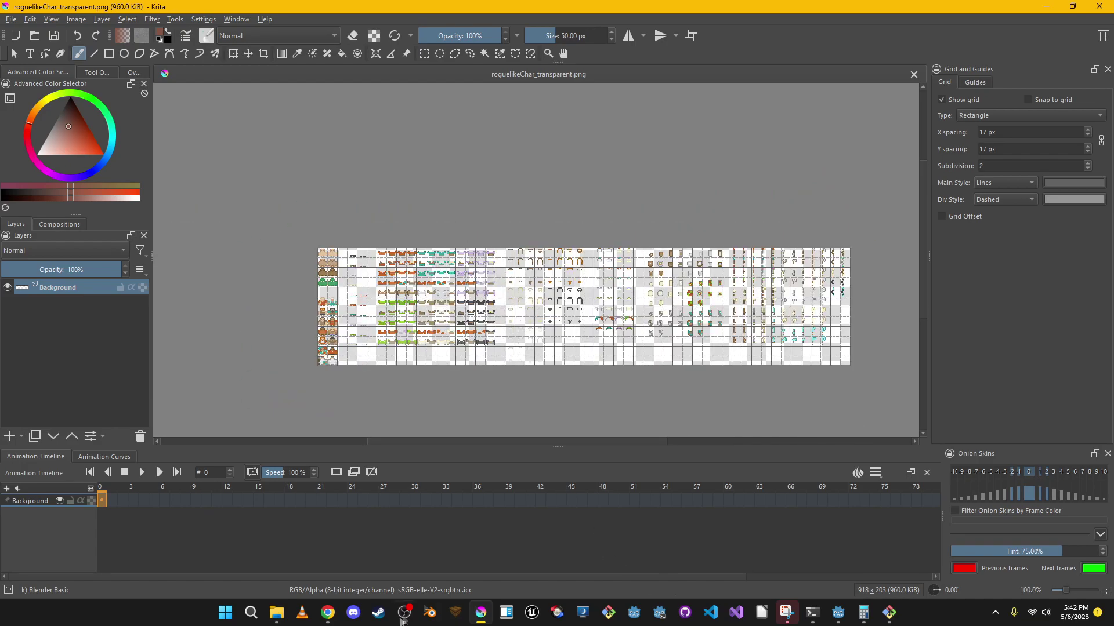
mouse_move(400, 622)
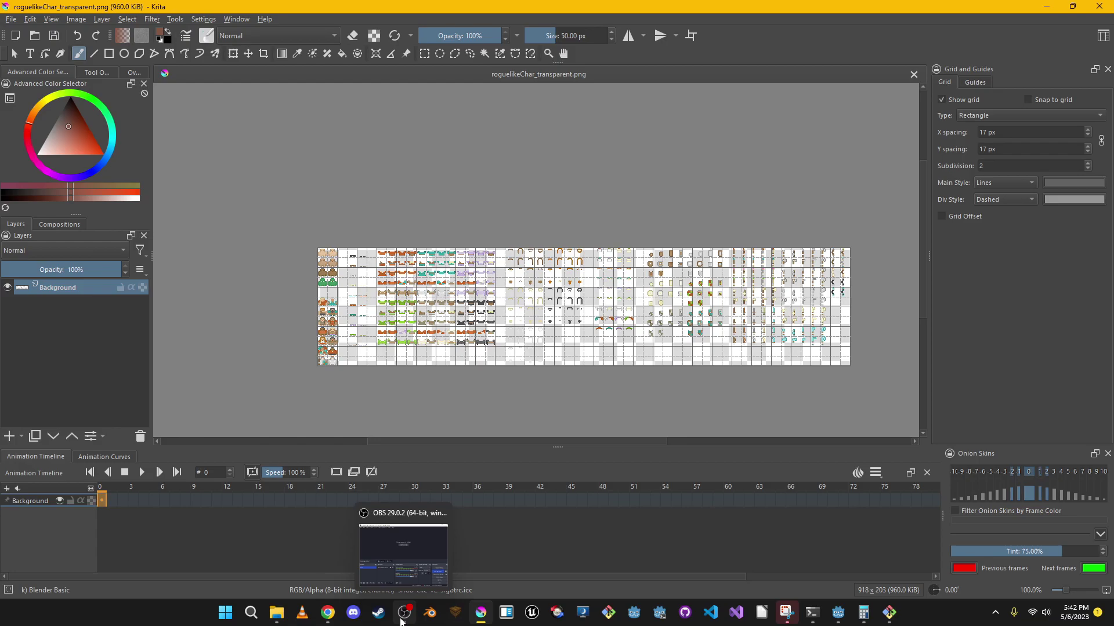
scroll(332, 281, up, 2)
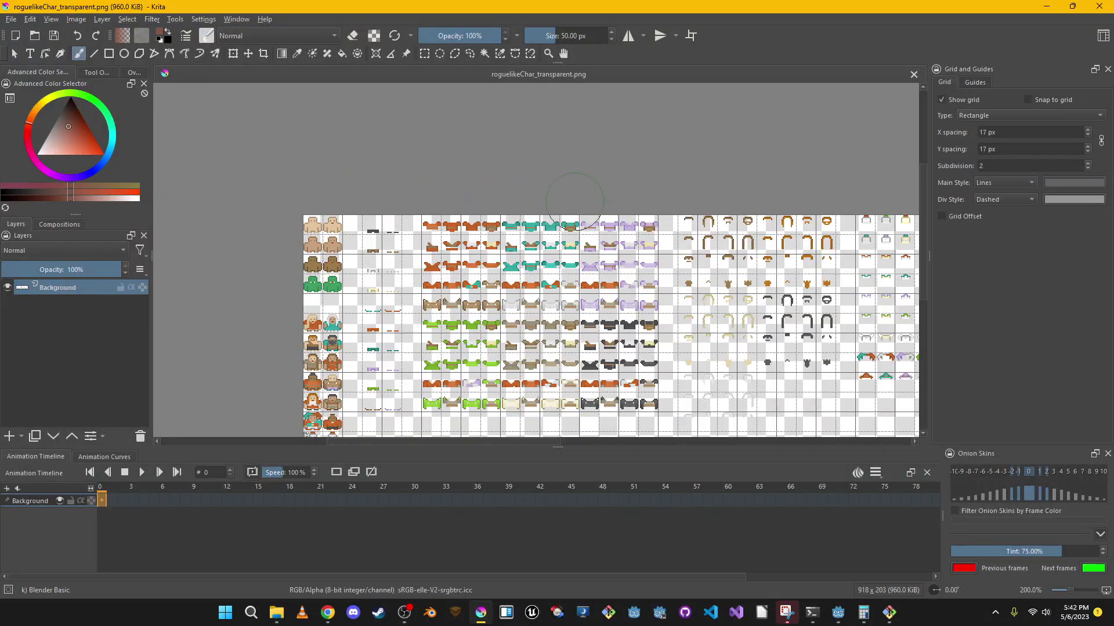
Undo the stray brush stroke and choose the Pencil-2 brush preset
click(343, 200)
key(ctrl+z)
click(557, 36)
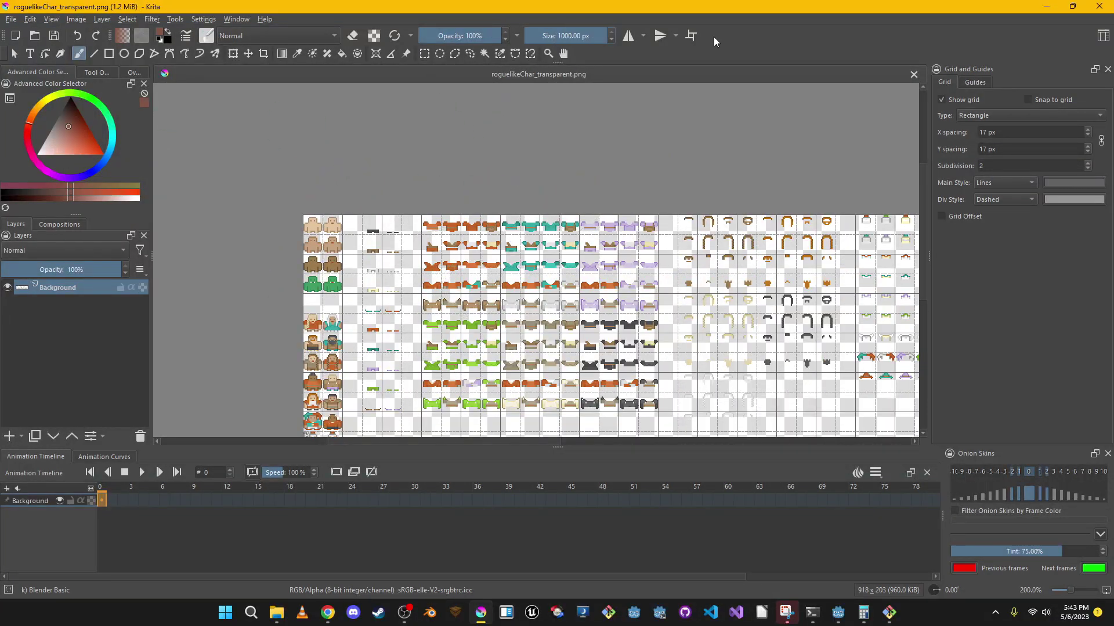
click(206, 36)
click(291, 151)
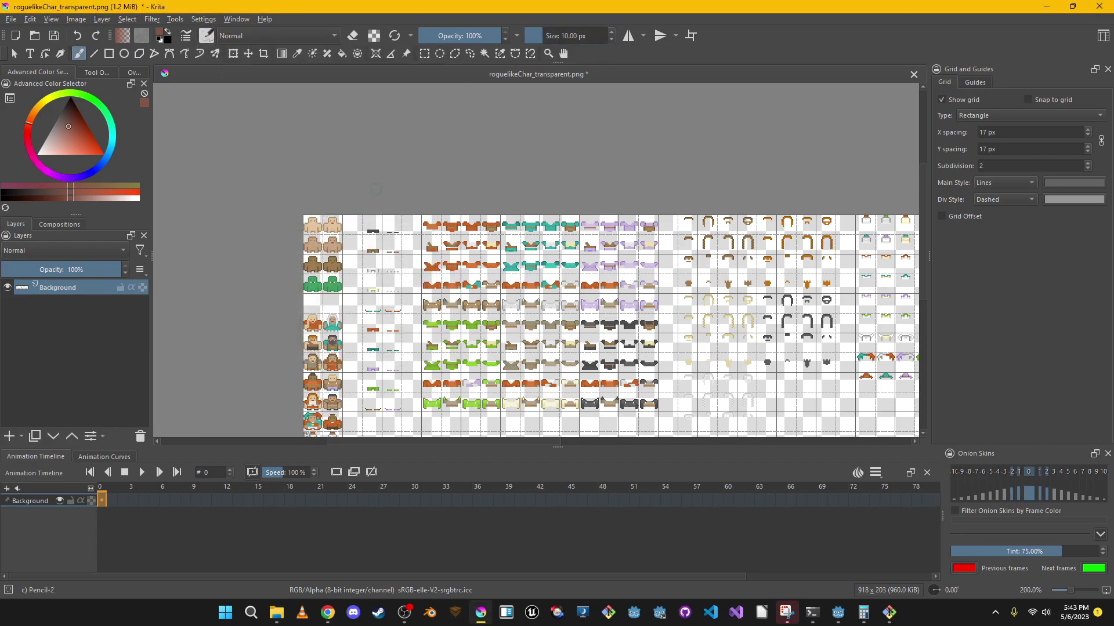
click(341, 218)
key(ctrl+z)
click(348, 221)
click(422, 220)
key(ctrl+z)
key(ctrl+z)
key(1)
key(plus)
right_click(427, 186)
Use the Rectangle tool with a 2 px brush size to outline an area across the sheet's top sprite row
click(109, 54)
drag(304, 174, 395, 232)
key(ctrl+z)
right_click(596, 36)
text(2)
key(Return)
mouse_move(313, 210)
mouse_down()
mouse_move(417, 231)
mouse_move(551, 235)
mouse_move(642, 211)
mouse_move(748, 241)
mouse_move(910, 232)
mouse_move(456, 220)
mouse_move(863, 224)
mouse_up()
ctrl+scroll(434, 252, down, 1)
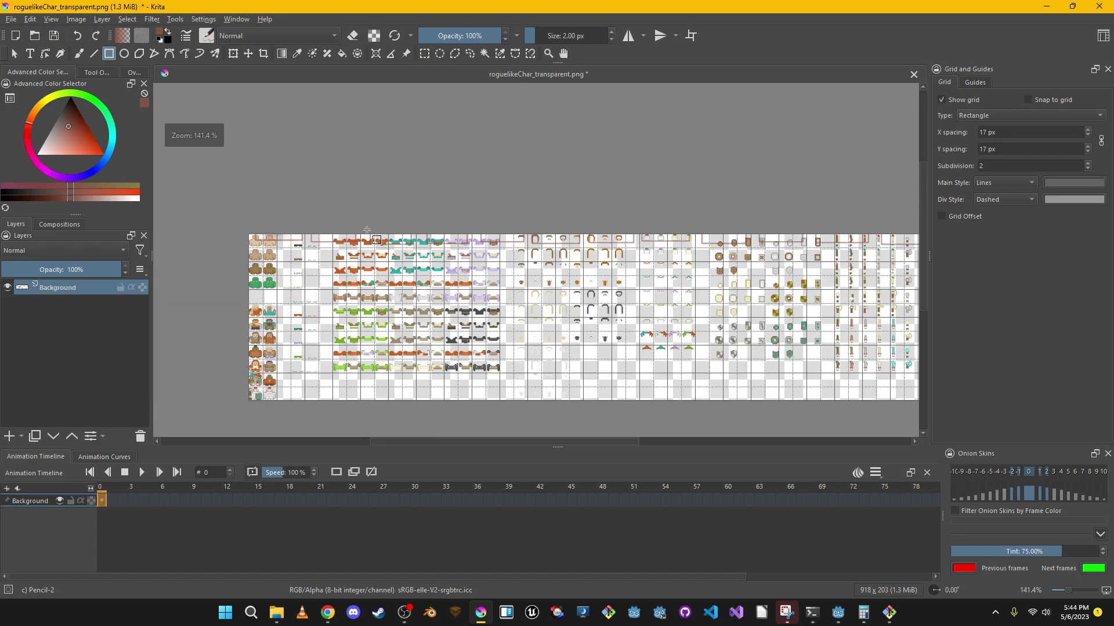
ctrl+scroll(640, 252, down, 1)
ctrl+scroll(499, 232, up, 2)
ctrl+scroll(365, 217, down, 2)
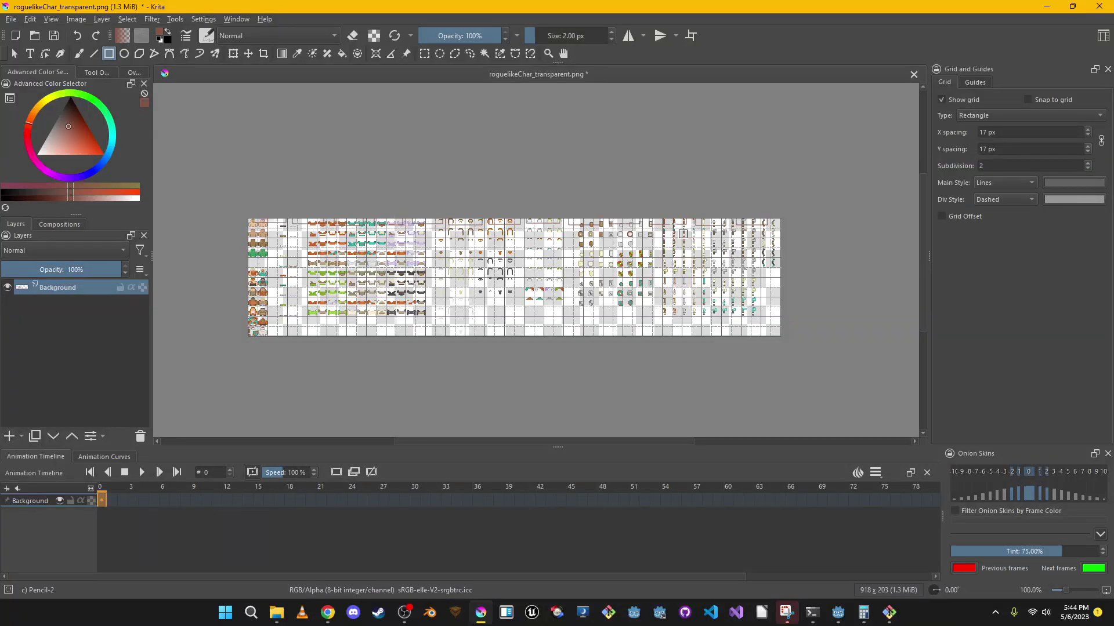
Switch to Godot and create a CharacterBody3D root node with a Sprite3D child
click(660, 613)
click(1032, 160)
double_click(348, 366)
key(ctrl+a)
double_click(331, 366)
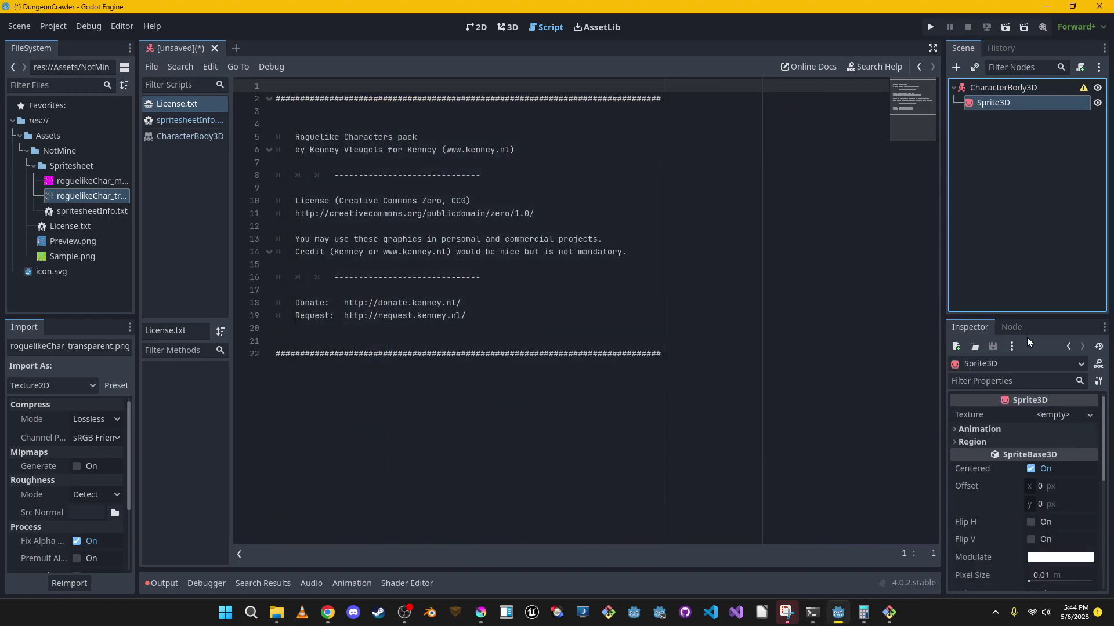
Give the Sprite3D a new AtlasTexture and assign roguelikeChar_transparent.png as its atlas
click(1089, 415)
click(1021, 255)
click(1057, 416)
scroll(1057, 441, down, 4)
click(1087, 486)
drag(91, 196, 1052, 484)
Set the atlas texture's region size to 918 by 203 px and its margin to w 1, h 1 px
scroll(1038, 490, down, 3)
click(999, 483)
scroll(1040, 507, up, 2)
text(918)
click(1062, 533)
text(203)
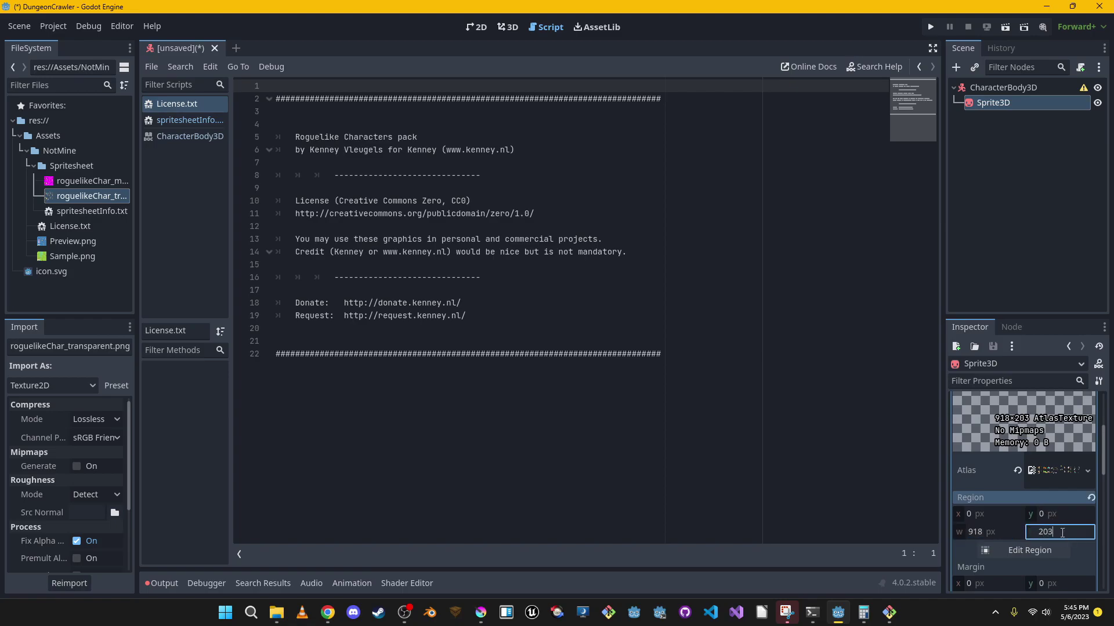
scroll(1084, 562, down, 3)
click(1071, 530)
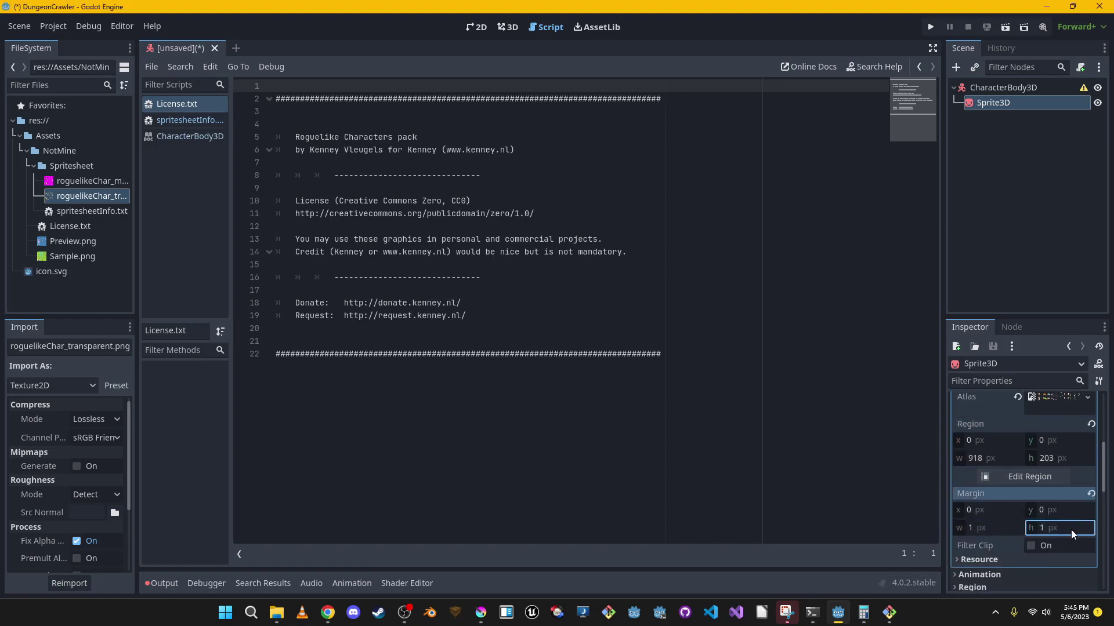
Set the Sprite3D's animation to 53 Hframes and 12 Vframes
scroll(1062, 531, down, 3)
click(1048, 501)
scroll(1053, 493, down, 2)
click(1057, 467)
text(53)
click(1059, 492)
text(12)
key(Return)
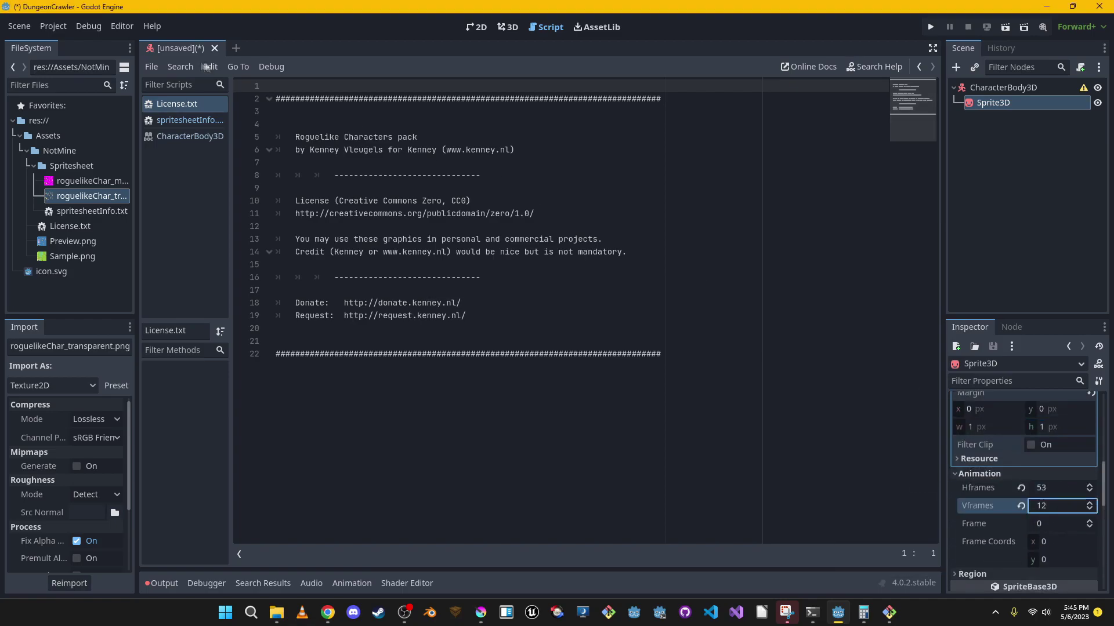
Switch to the 3D workspace and view the Sprite3D with its properties
click(1003, 88)
click(507, 27)
scroll(545, 203, down, 8)
click(993, 103)
scroll(1003, 448, down, 2)
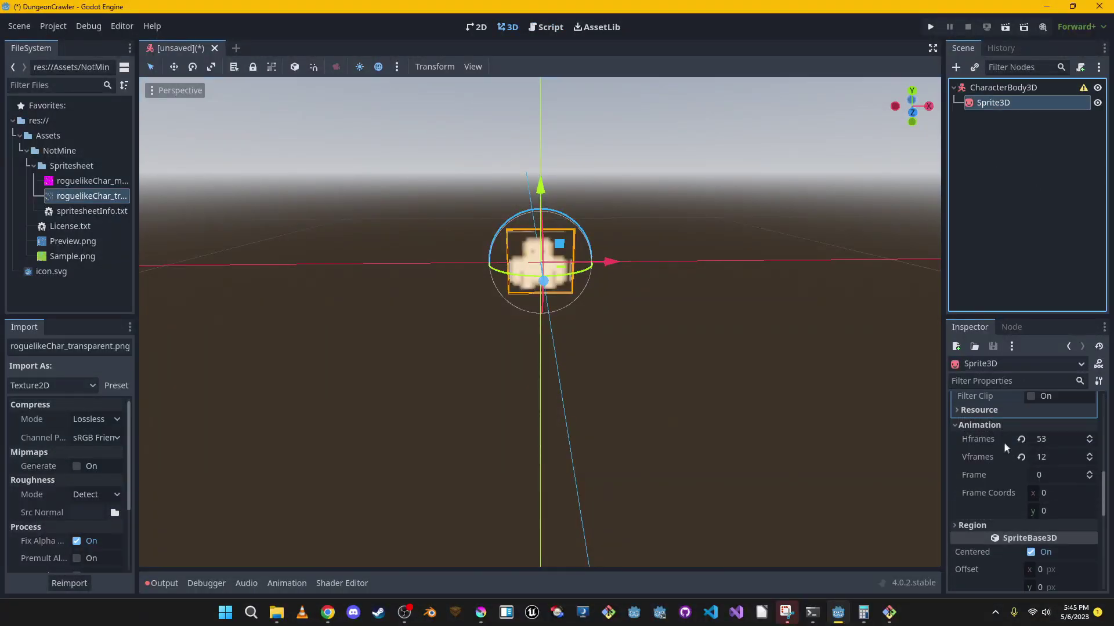
Set the Sprite3D's billboard flag to Enabled, leaving Shaded off
scroll(1006, 442, down, 7)
click(1060, 438)
click(1051, 470)
click(1034, 474)
click(1035, 474)
Change the Sprite3D's texture filter so its pixels render sharply, and check it from another angle
scroll(1041, 499, down, 4)
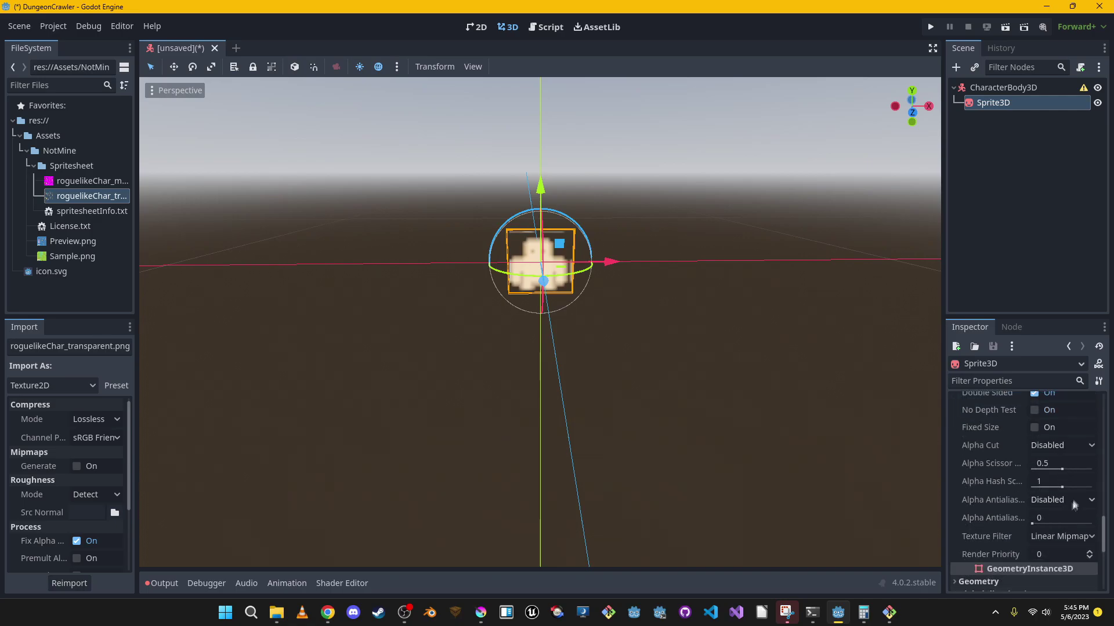
click(1063, 536)
middle_drag(551, 301, 534, 348)
scroll(534, 348, up, 10)
scroll(534, 348, down, 10)
scroll(1073, 487, up, 13)
scroll(1073, 483, up, 5)
Set the Sprite3D's Hframes to 54 and advance through its frames
click(1088, 534)
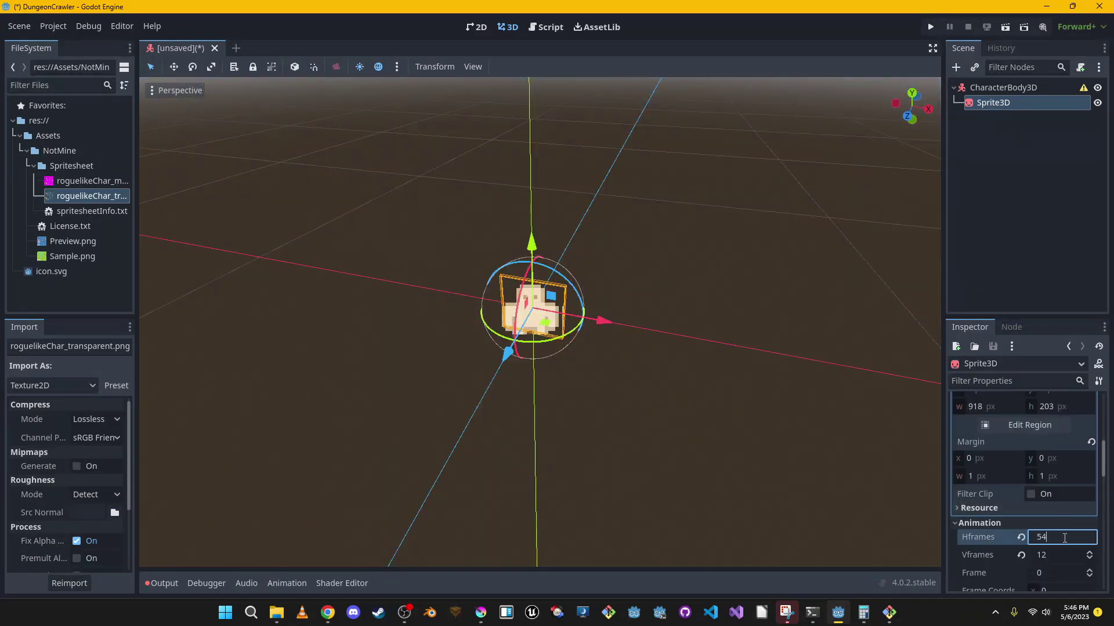
click(1087, 570)
click(1087, 570)
click(1088, 570)
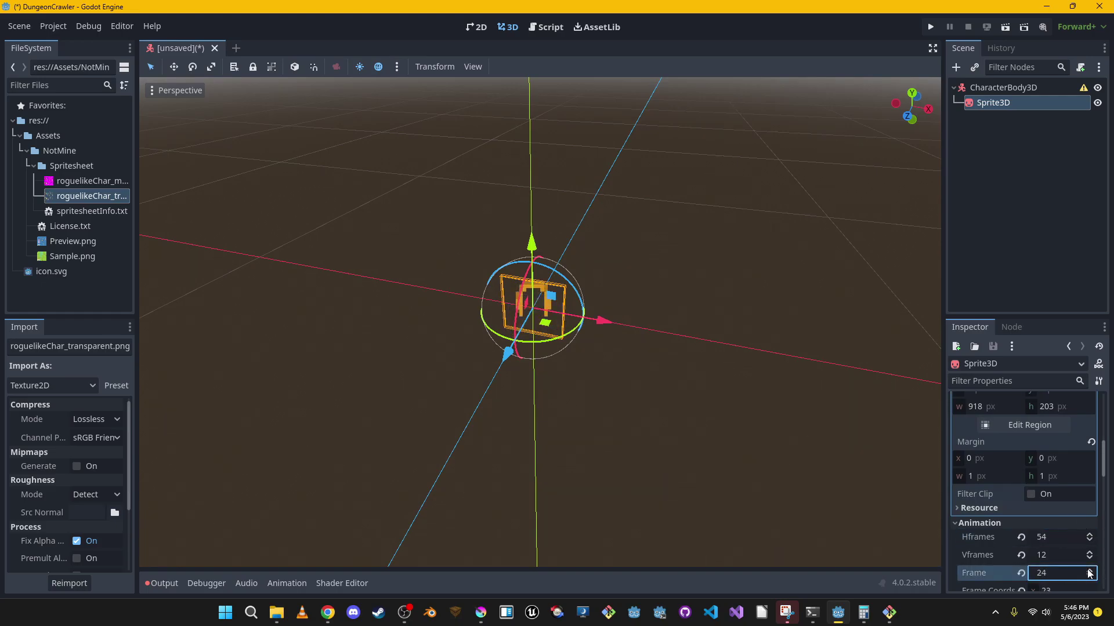
click(1087, 570)
click(1087, 570)
click(1087, 570)
click(1087, 570)
click(1087, 570)
click(1088, 570)
Step the Sprite3D's frame on to 72 while trying neighbouring Hframes values to check the sprite slicing
click(1072, 542)
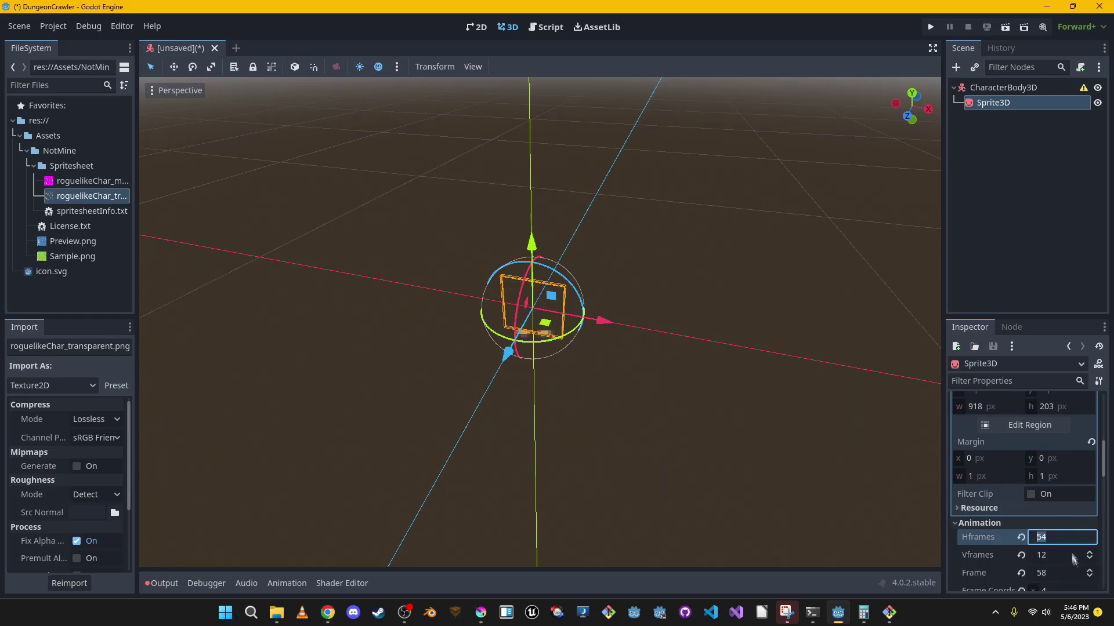
mouse_move(1080, 573)
mouse_down()
mouse_move(1053, 572)
mouse_move(1087, 573)
mouse_up()
click(1088, 535)
click(1089, 535)
click(1089, 571)
click(1089, 540)
click(1088, 570)
click(1088, 570)
click(1088, 569)
click(1089, 569)
click(1088, 569)
click(1088, 569)
click(1089, 572)
click(1089, 571)
click(1089, 571)
click(1088, 571)
click(1088, 572)
click(1089, 571)
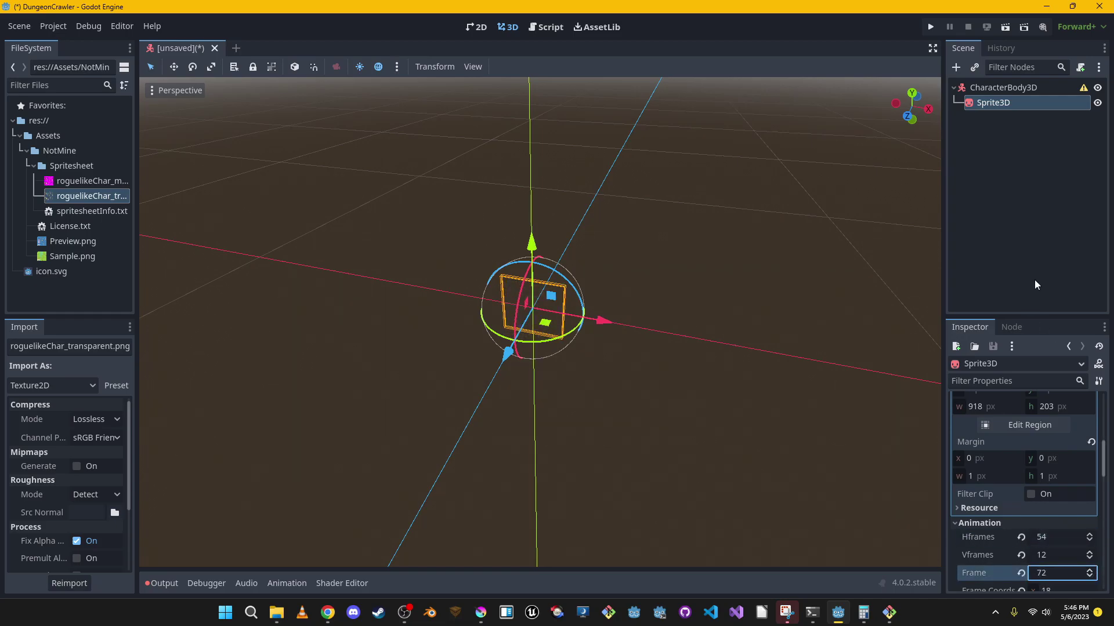
Set the Sprite3D's frame to 0 and view the sprite up close
text(0)
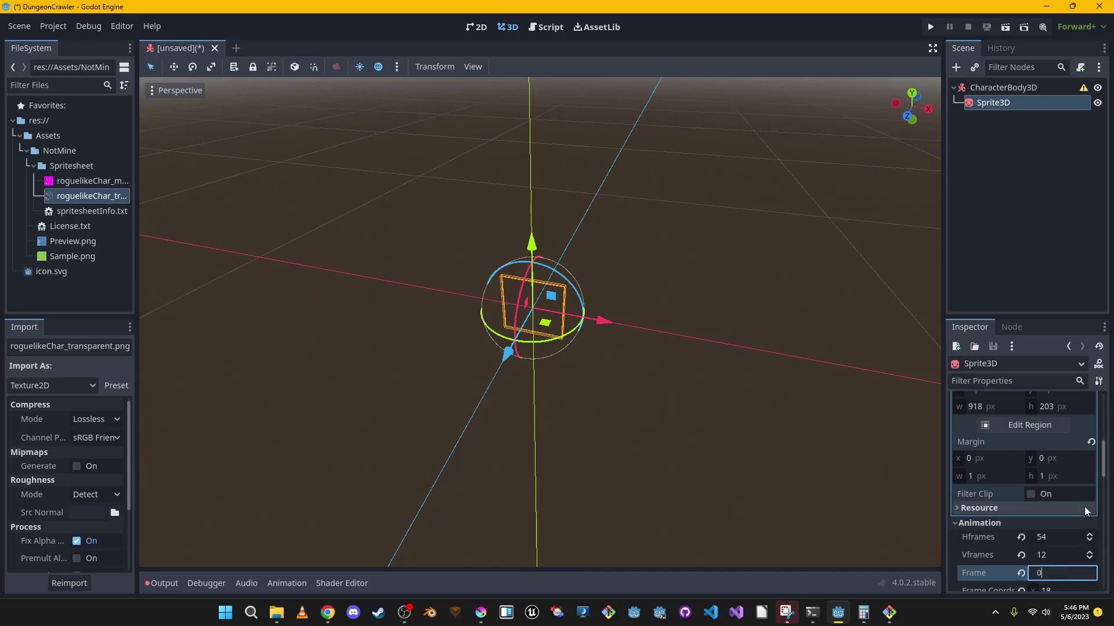
key(Return)
right_drag(518, 326, 486, 272)
key(s)
mouse_move(683, 272)
right_down()
mouse_move(719, 285)
mouse_move(649, 249)
mouse_move(683, 272)
right_up()
key(w)
Review the Sprite3D's animation, SpriteBase3D and flag properties
scroll(1046, 511, down, 3)
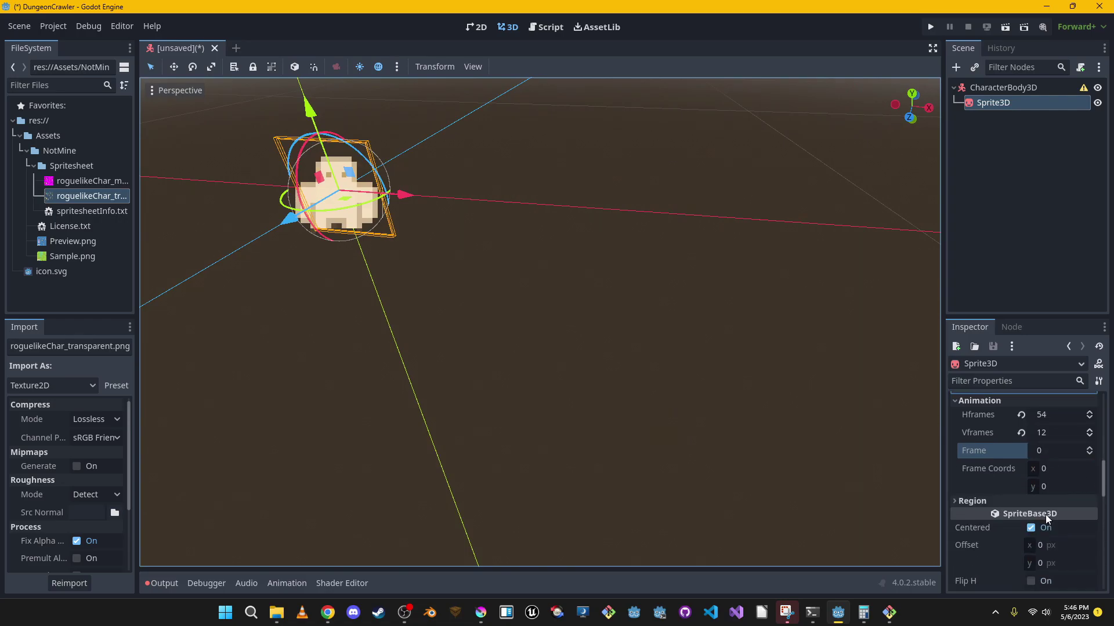
scroll(1051, 515, up, 3)
scroll(1056, 516, down, 3)
scroll(1056, 516, down, 1)
scroll(1059, 517, up, 3)
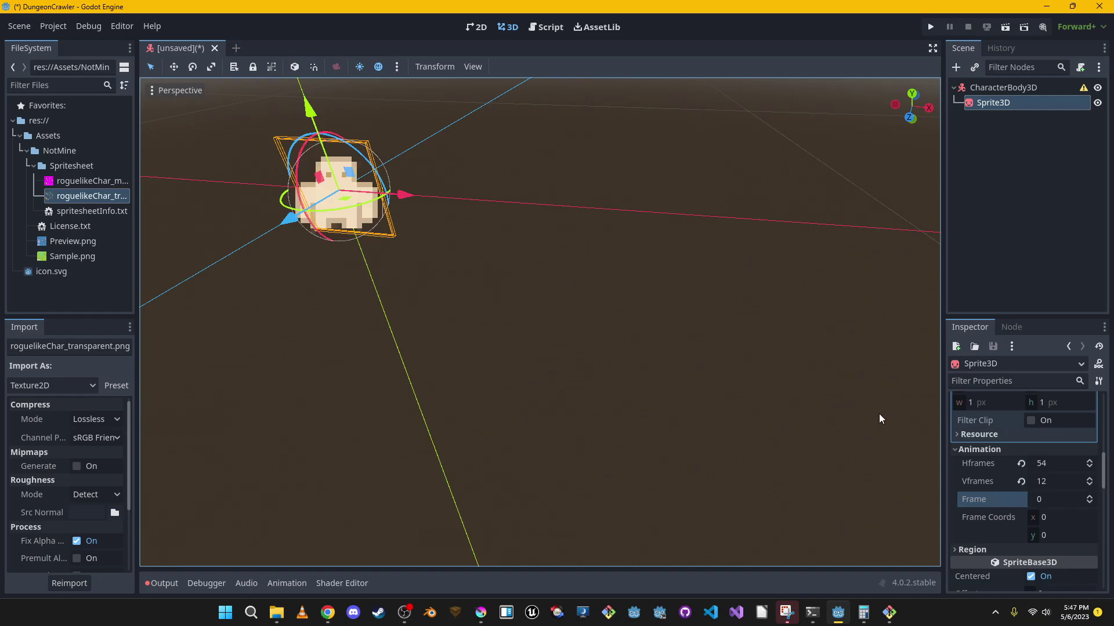
scroll(1055, 556, down, 5)
scroll(1012, 507, up, 1)
scroll(1019, 512, up, 3)
scroll(1023, 516, down, 3)
scroll(1027, 521, up, 3)
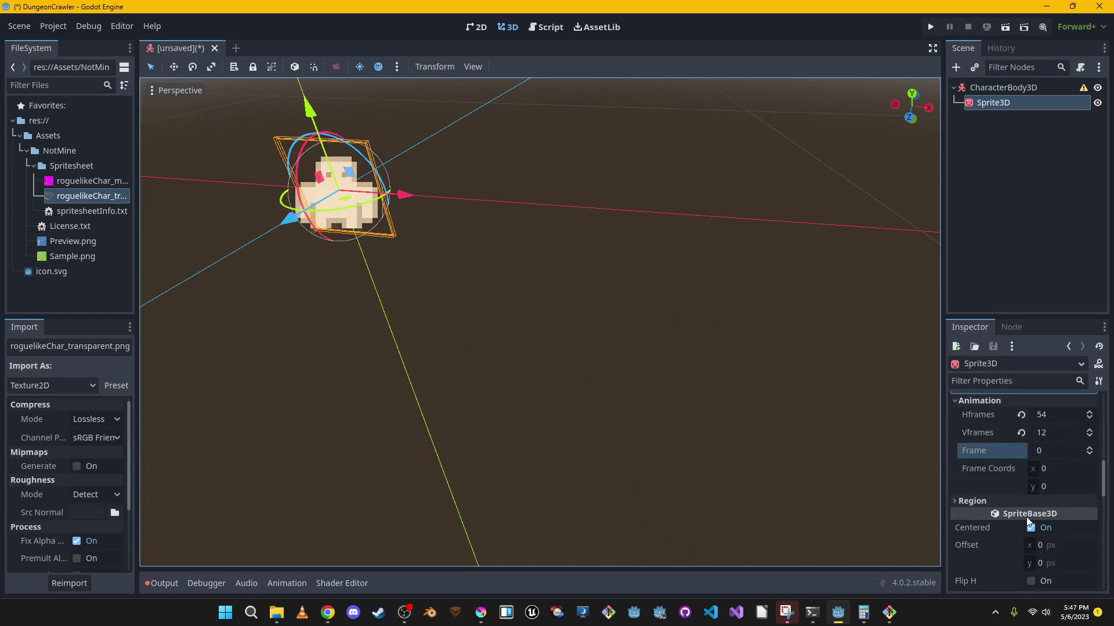
scroll(1027, 518, down, 4)
scroll(1027, 517, down, 1)
scroll(1026, 517, up, 2)
scroll(1027, 516, down, 1)
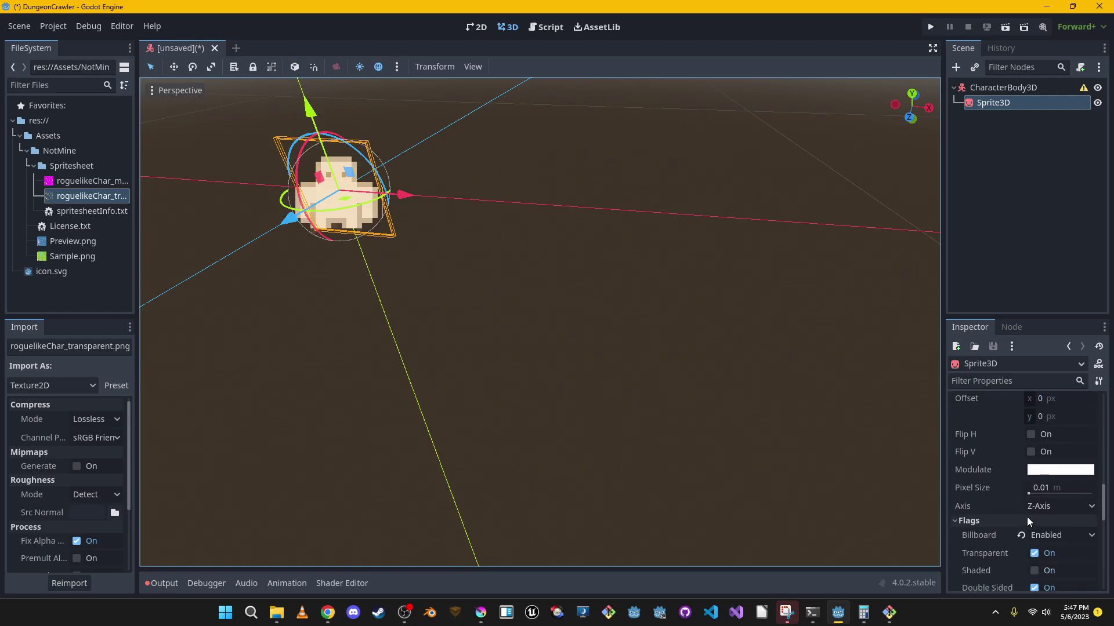
Set the Sprite3D's billboard mode to Y-Billboard and inspect the sprite from different angles
right_drag(620, 350, 681, 275)
scroll(1068, 500, up, 5)
scroll(1071, 502, down, 3)
scroll(1073, 498, down, 4)
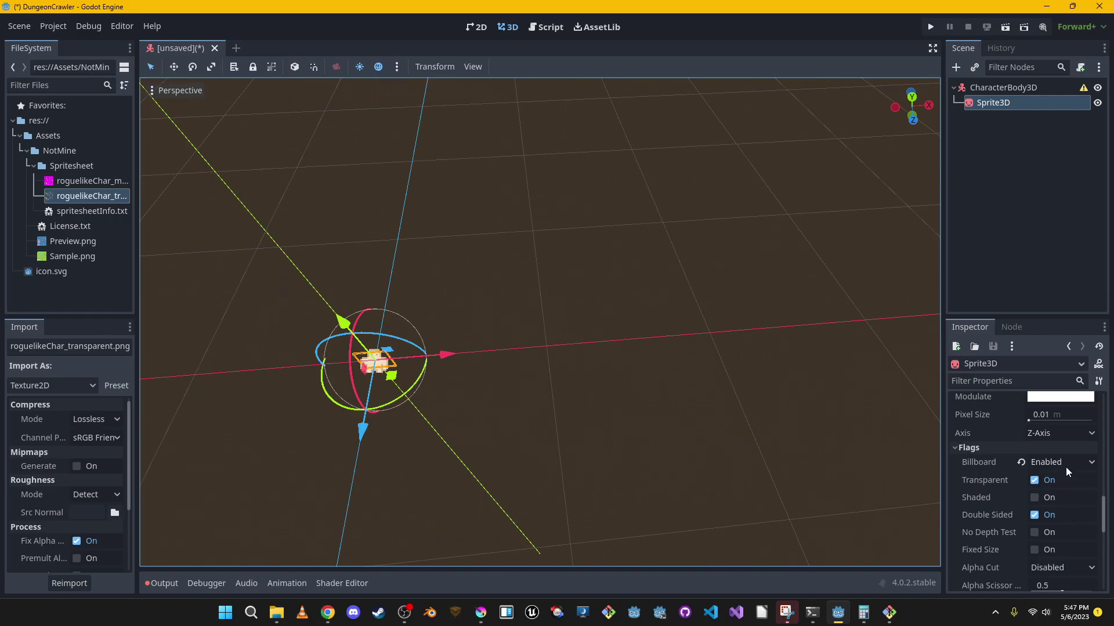
click(1063, 468)
click(1057, 512)
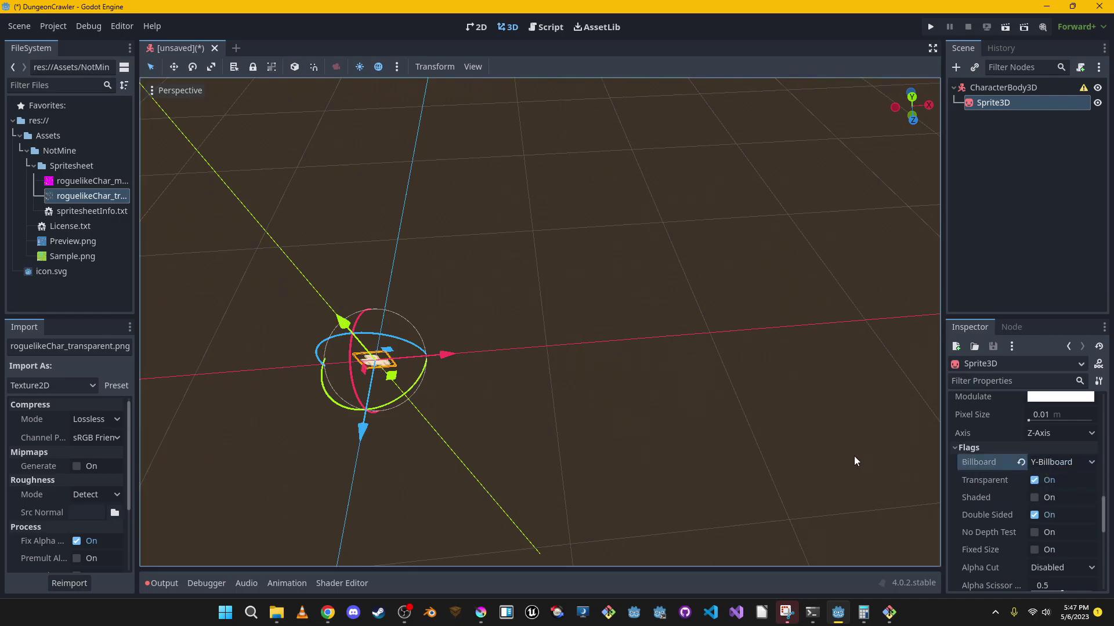
key(ctrl+s)
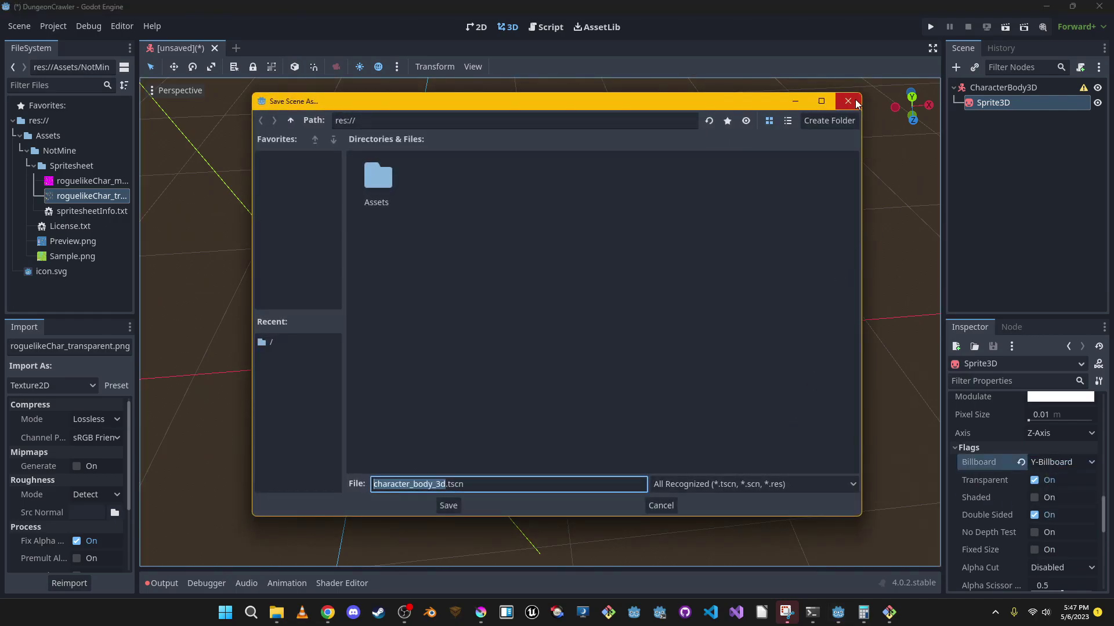
click(856, 100)
middle_drag(638, 302, 545, 267)
right_drag(545, 267, 512, 337)
key(w)
key(s)
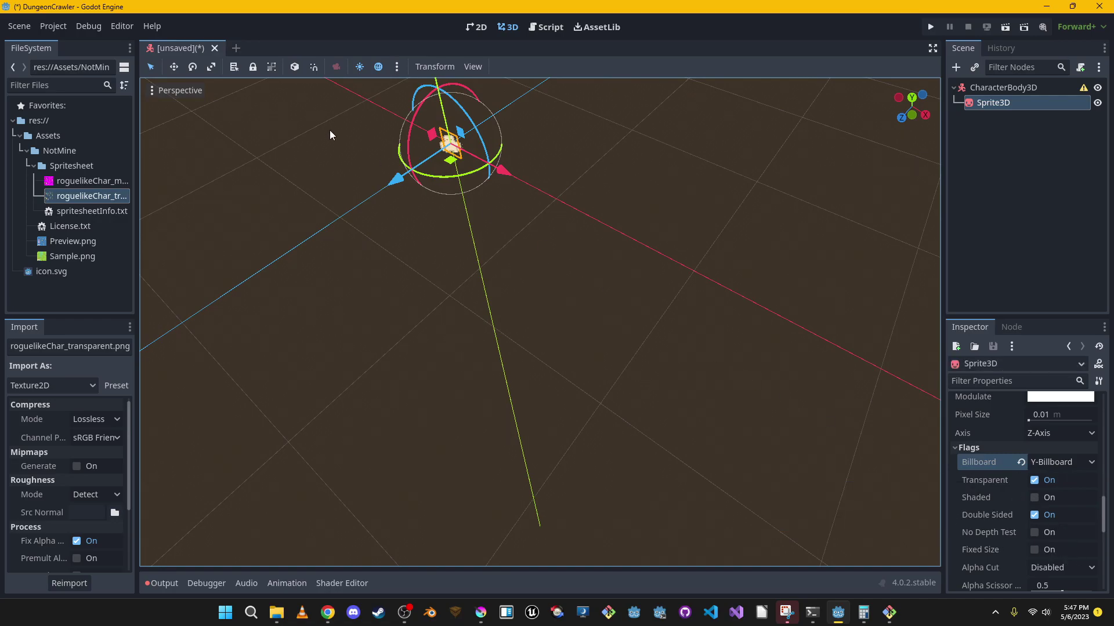
Add a Camera3D node as a child of the CharacterBody3D root
click(980, 87)
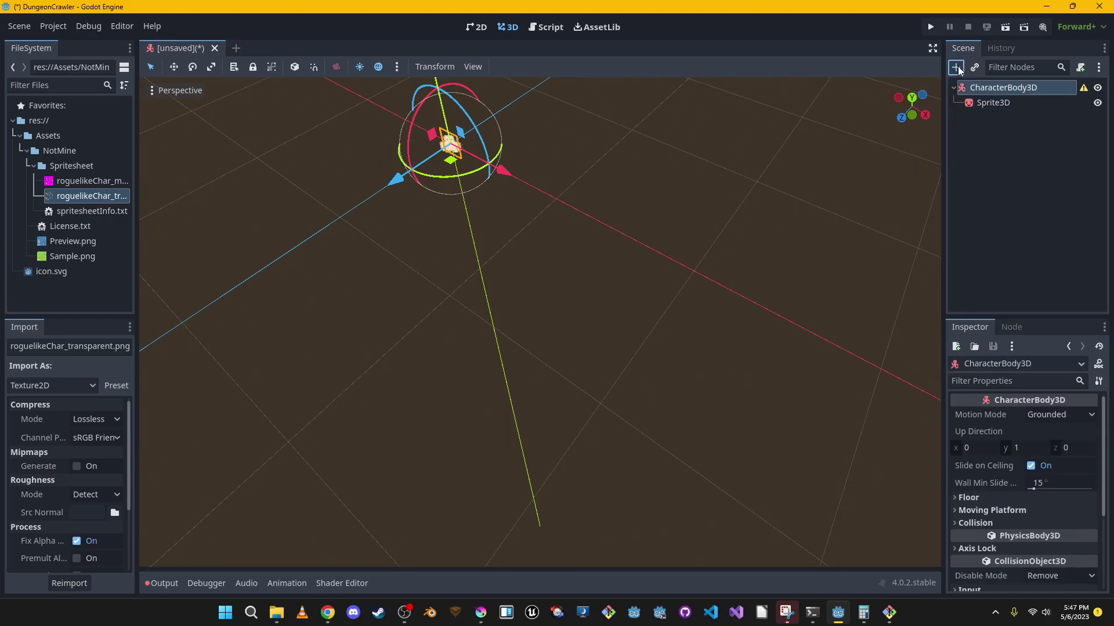
click(956, 67)
text(camera)
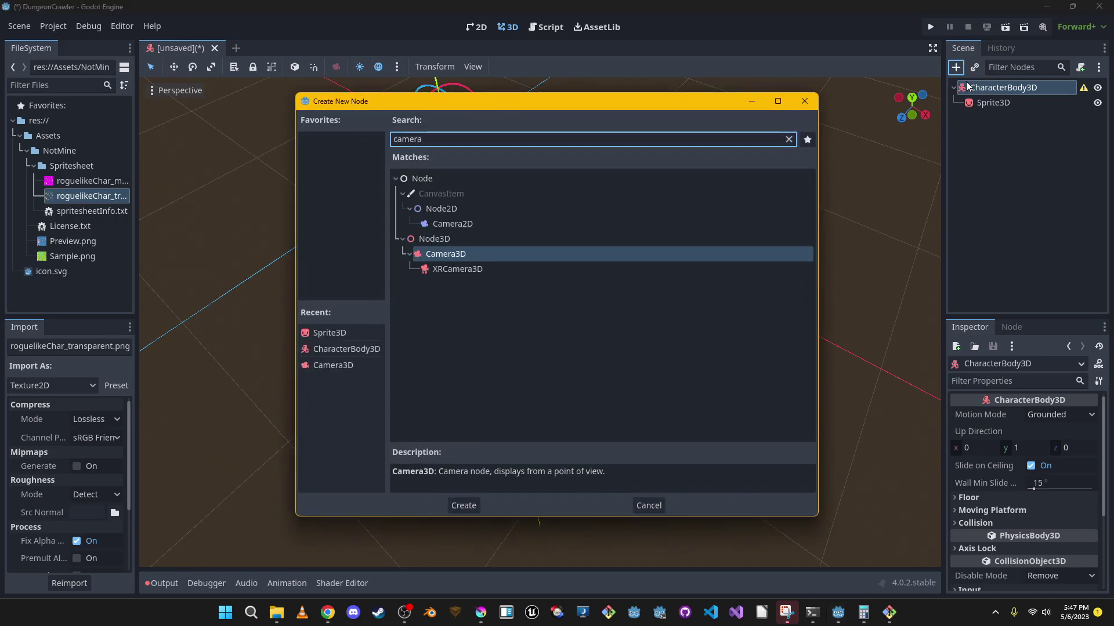
key(Return)
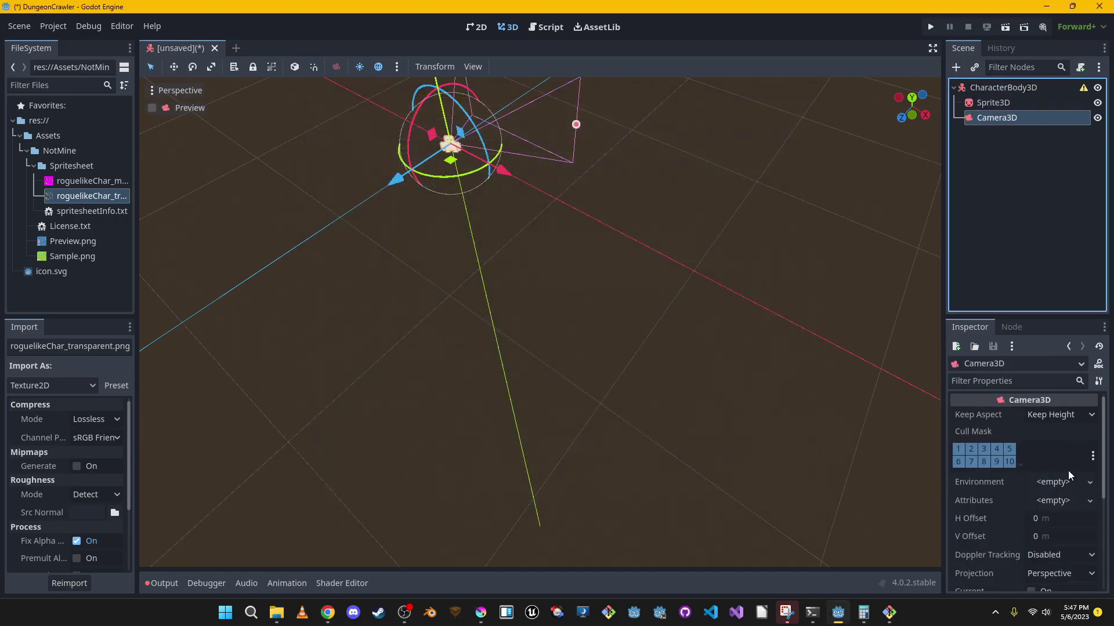
Set the Camera3D's position to 10 m on X and 10 m on Z
scroll(1069, 469, down, 5)
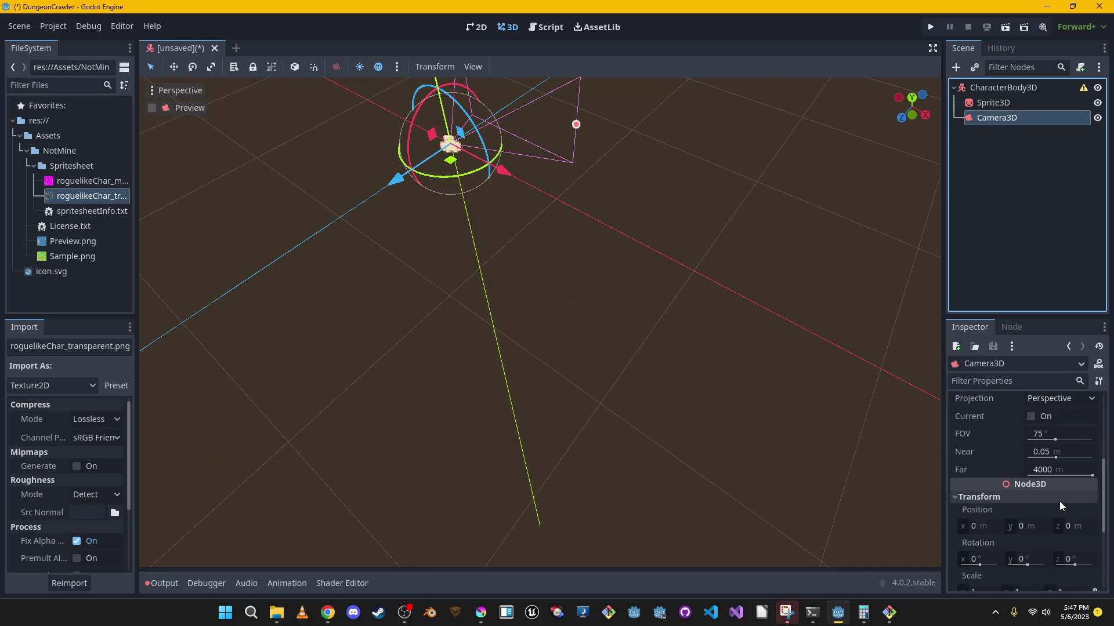
scroll(1059, 501, down, 1)
click(990, 476)
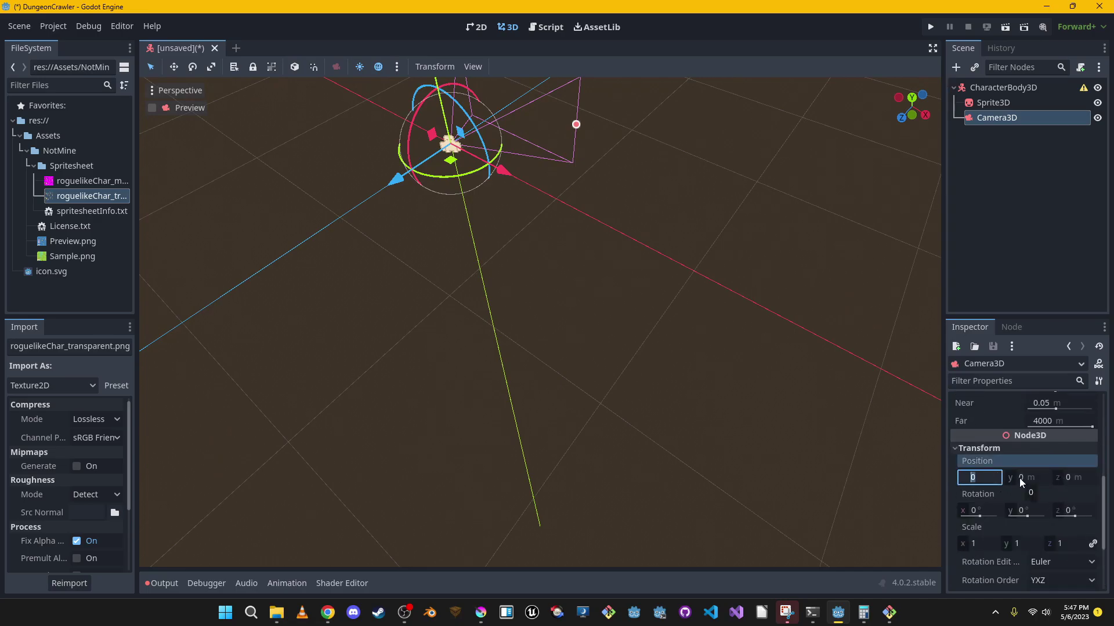
text(10)
click(1069, 476)
text(1)
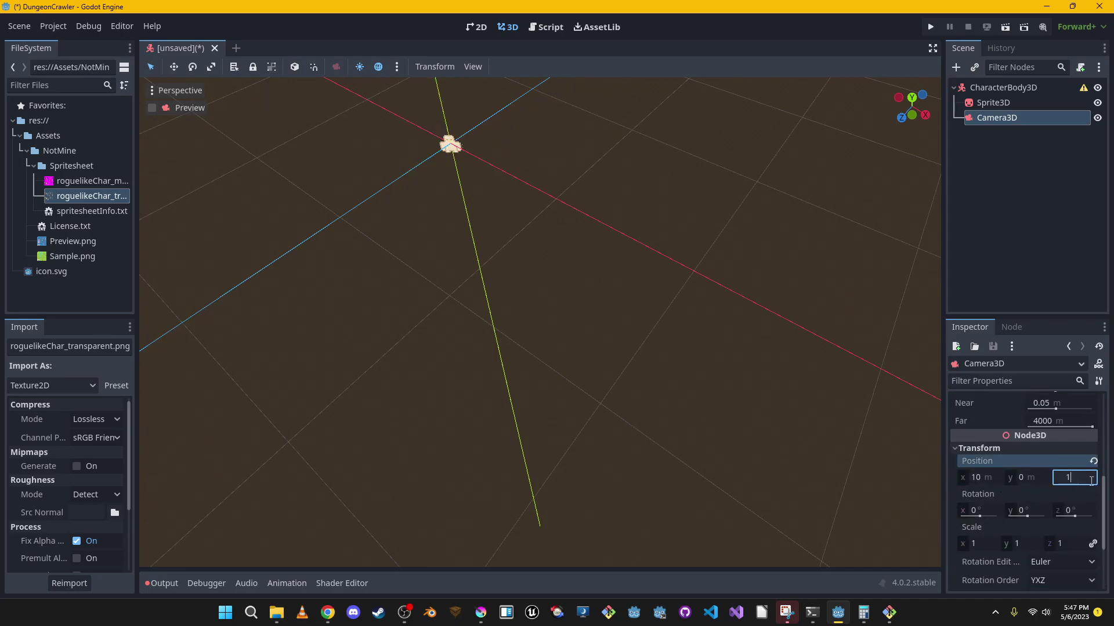
Switch to Calculator and compute the square root of 200 for the camera's Y position
click(1036, 476)
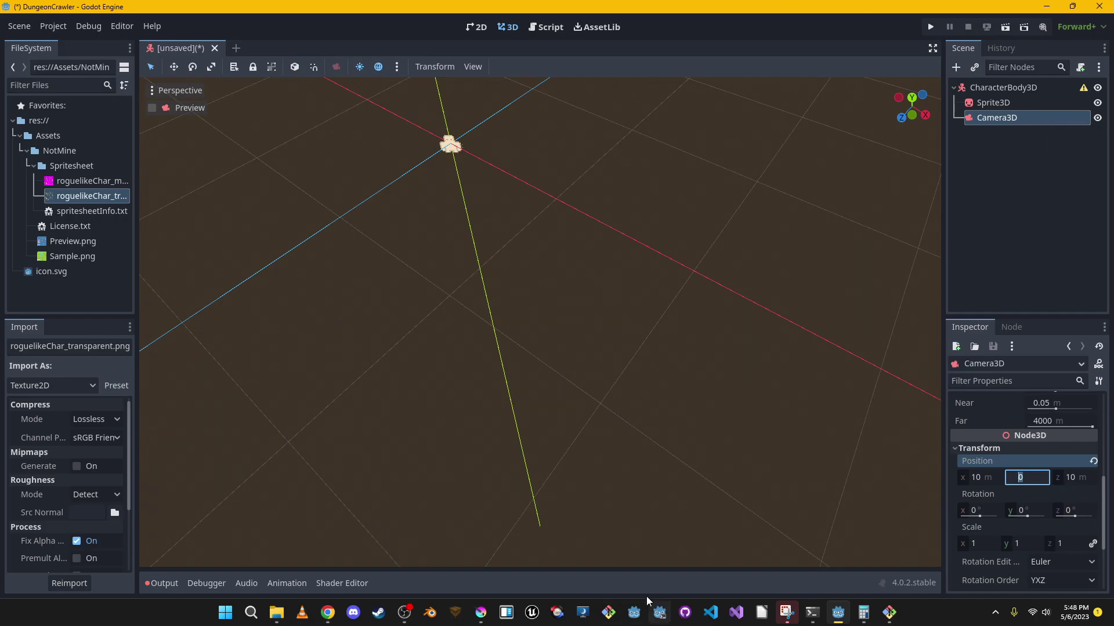
click(864, 612)
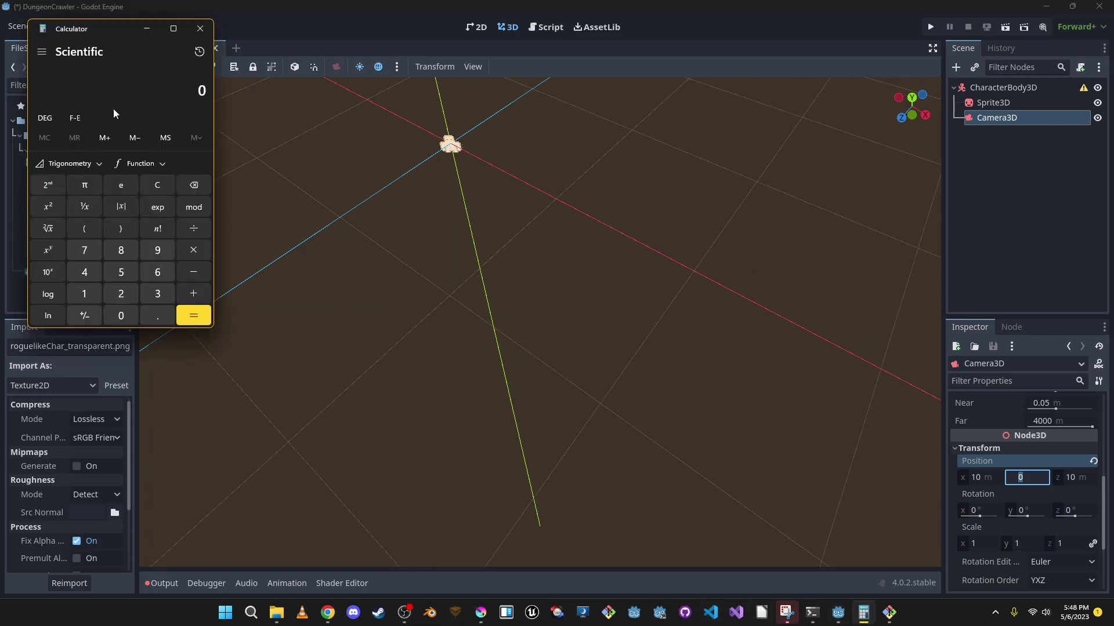
drag(113, 22, 371, 47)
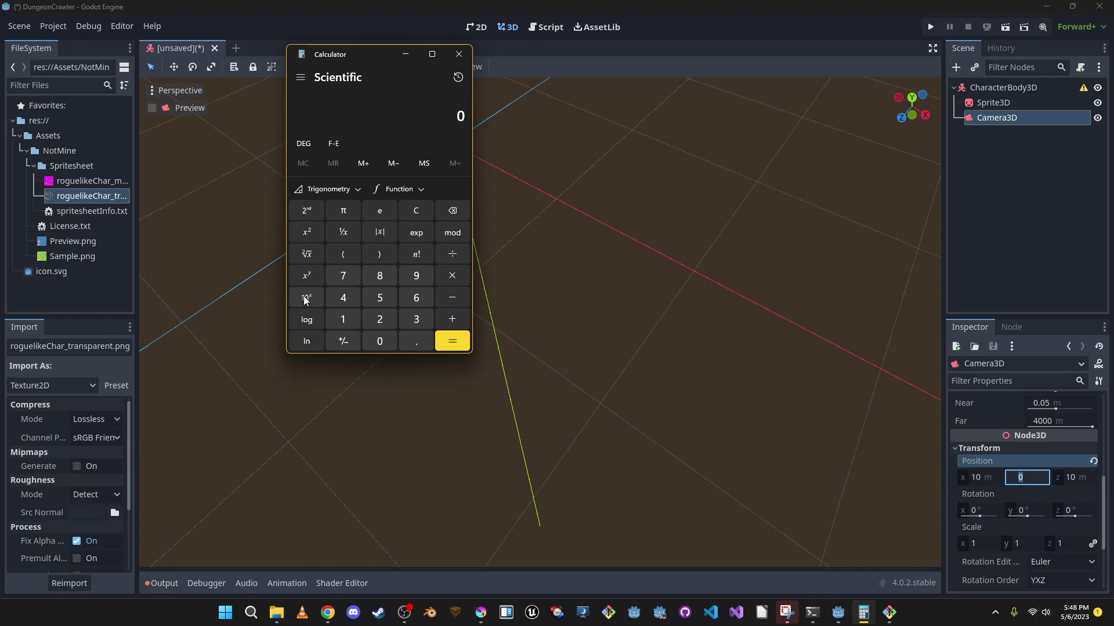
click(307, 254)
click(354, 325)
click(379, 343)
click(379, 344)
click(302, 254)
click(378, 320)
click(381, 341)
click(380, 341)
click(307, 255)
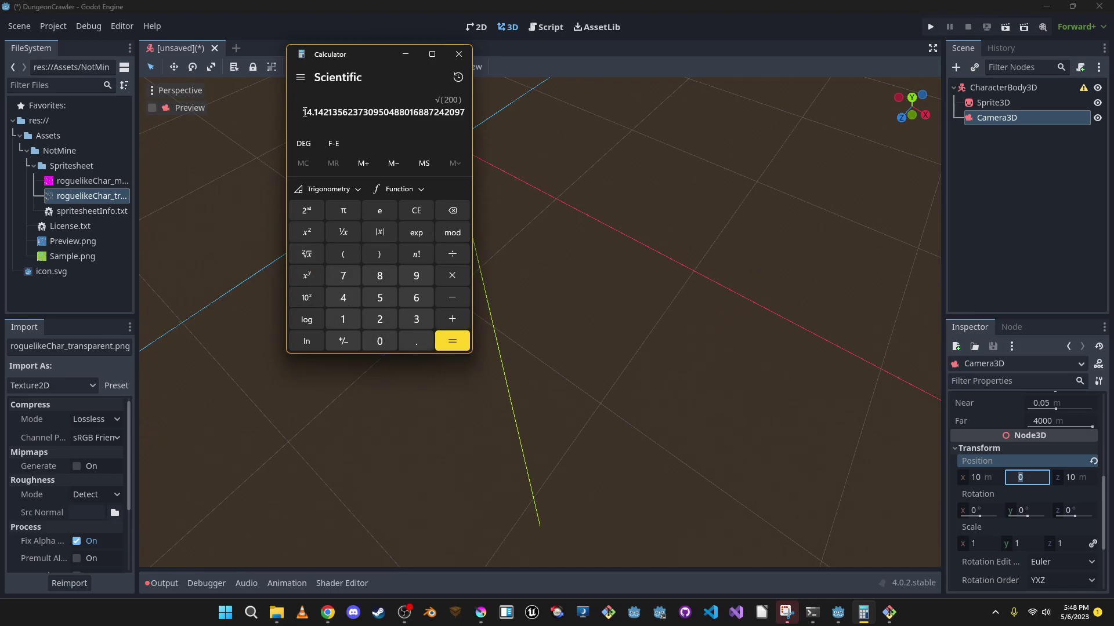
Copy the calculated root into the Camera3D's Y position in Godot, giving 14.142 m, and view the raised camera
drag(302, 111, 465, 121)
click(1029, 475)
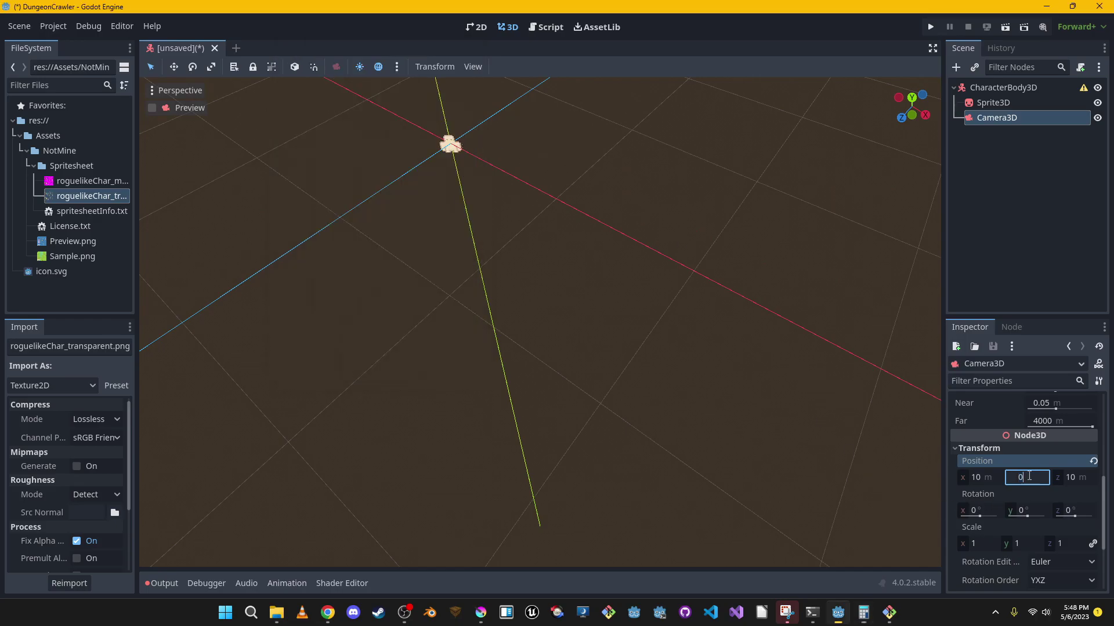
key(ctrl+v)
key(Return)
middle_drag(566, 273, 749, 329)
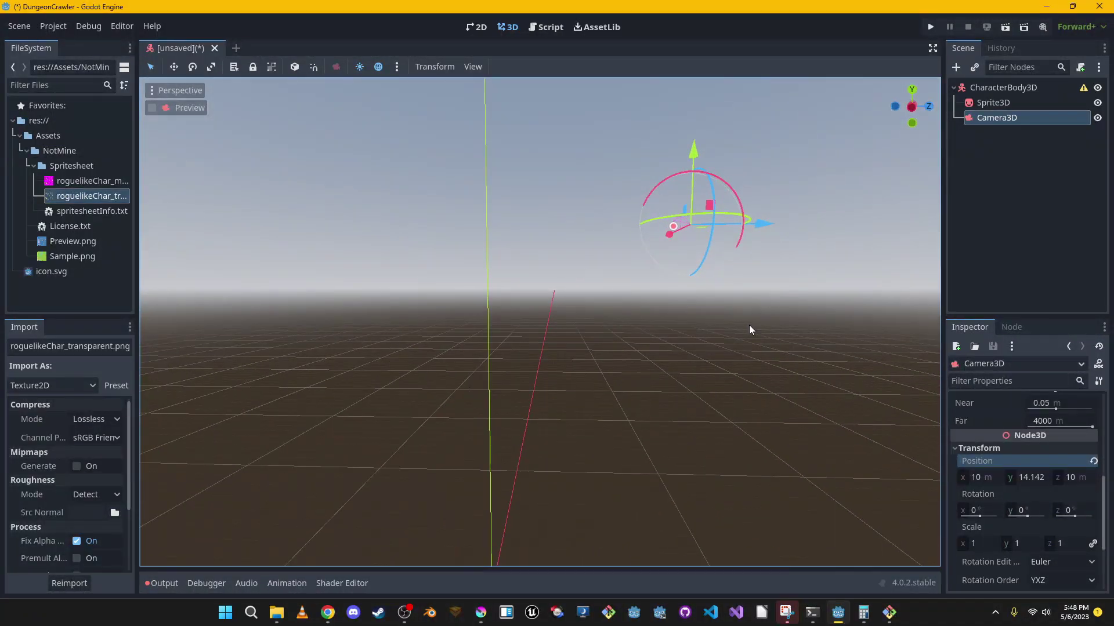
Set the Camera3D's rotation to 315° on X and 45° on Z, and inspect its direction from another angle
click(996, 511)
text(4)
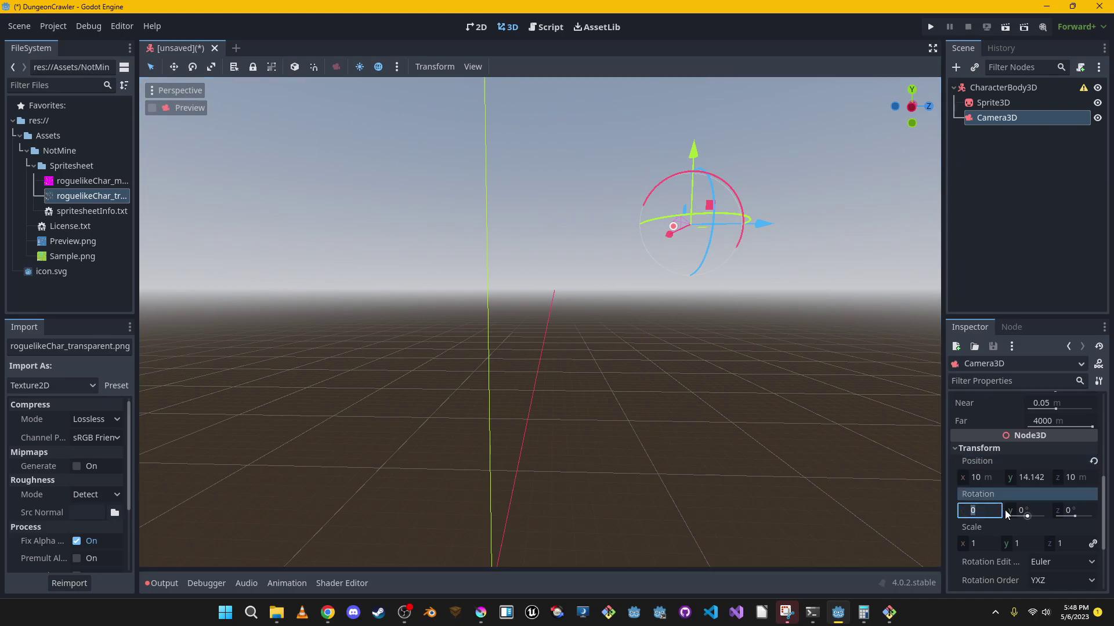
key(Return)
click(1075, 511)
text(45)
key(Return)
key(d)
right_drag(765, 333, 371, 406)
key(w)
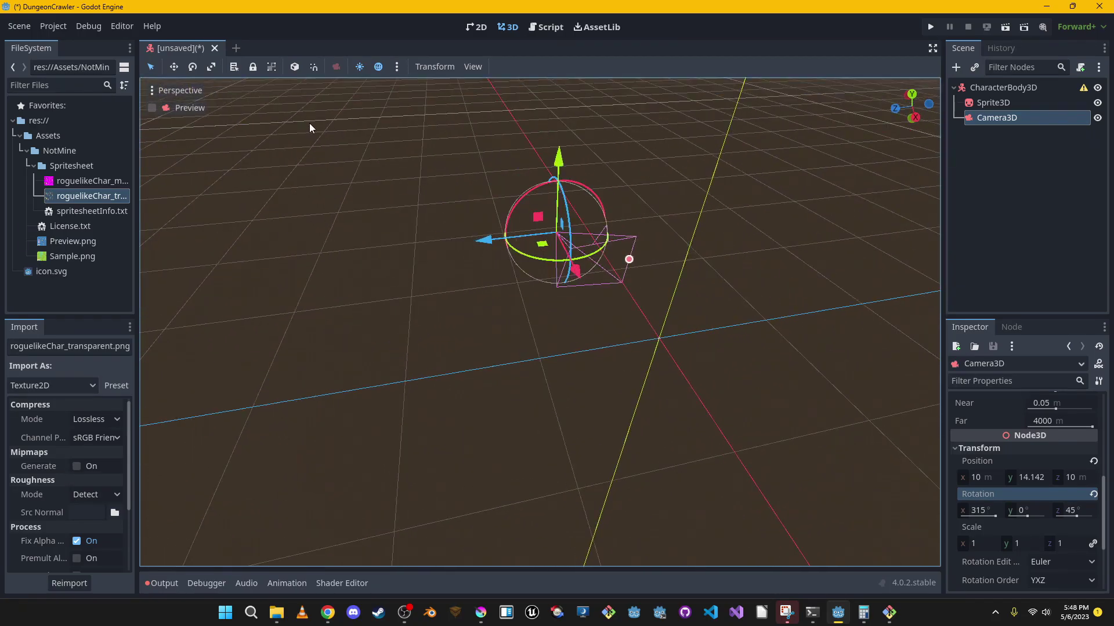
Set the Camera3D's Z rotation to 0° and its Y rotation to 45°
click(1085, 510)
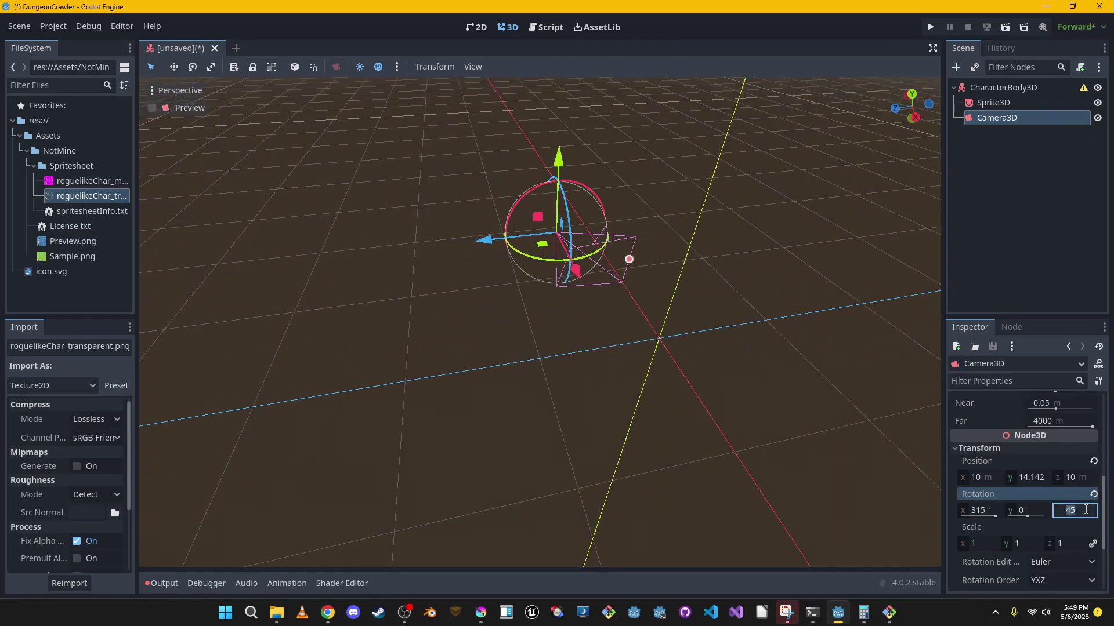
text(0)
click(1035, 509)
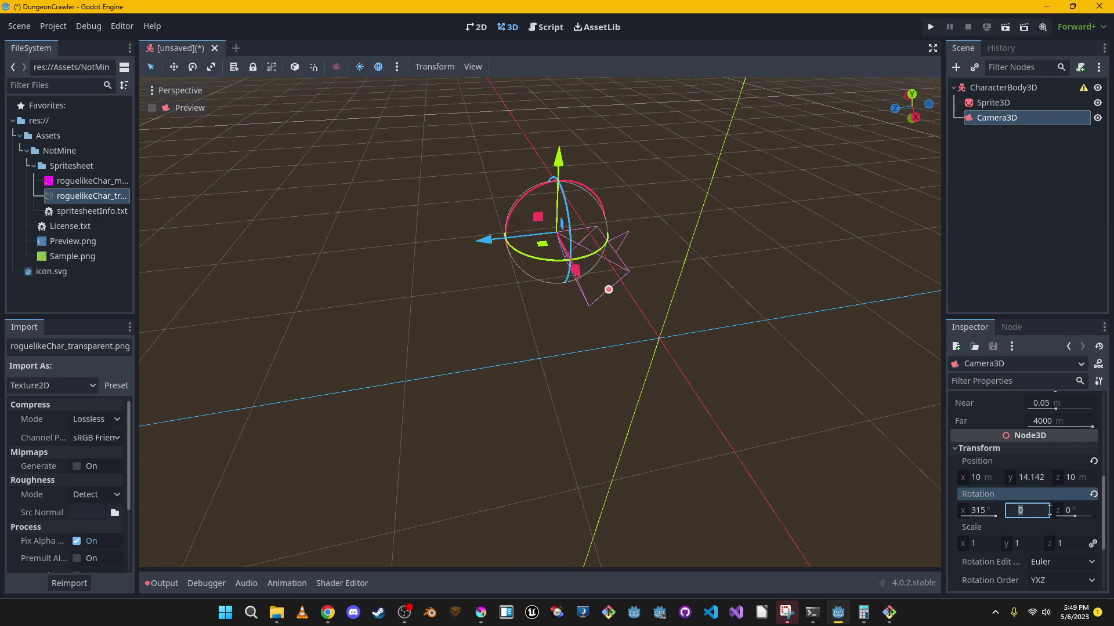
text(45)
key(Return)
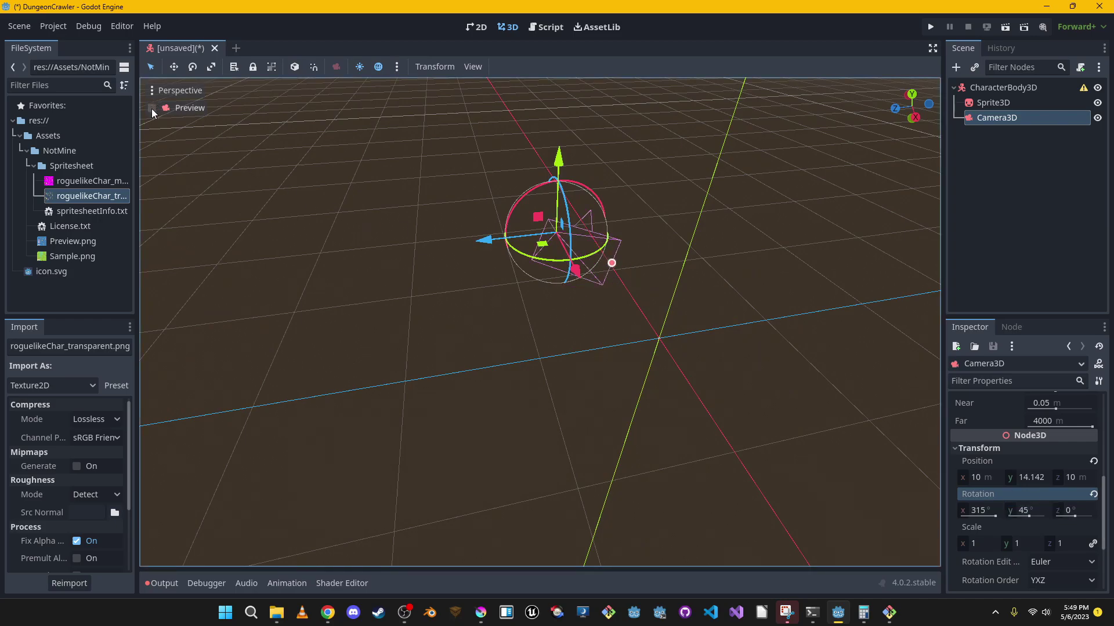
Preview the scene through the Camera3D and check its projection and FOV settings
click(152, 109)
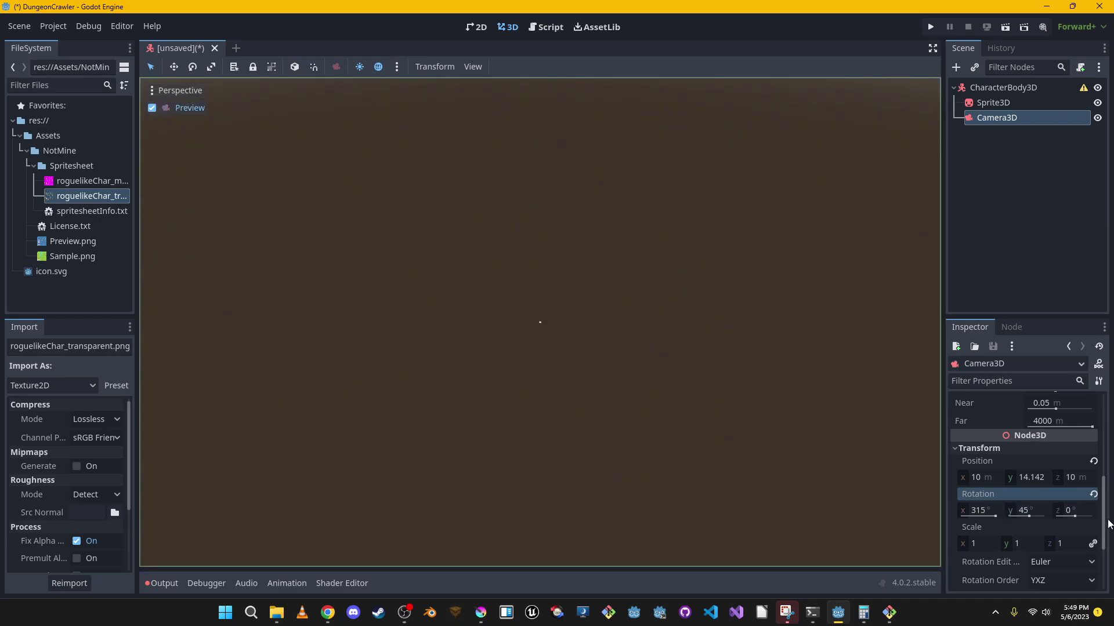
scroll(1053, 493, up, 1)
scroll(1049, 479, up, 3)
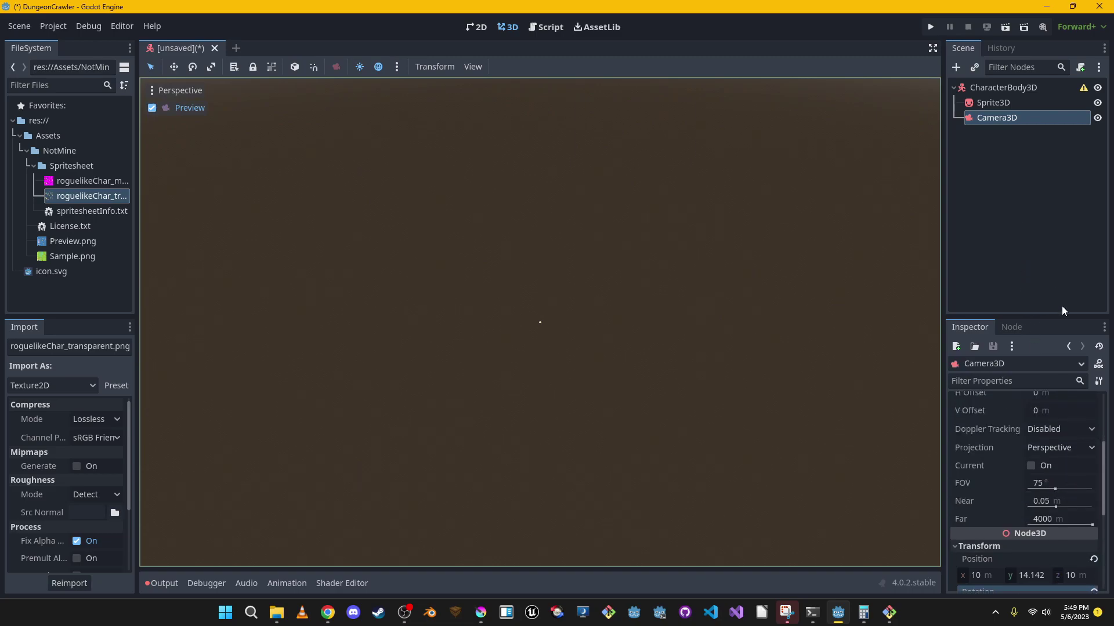
Leave the camera preview and set the Sprite3D's transform scale to 4 on X, Y and Z
click(984, 103)
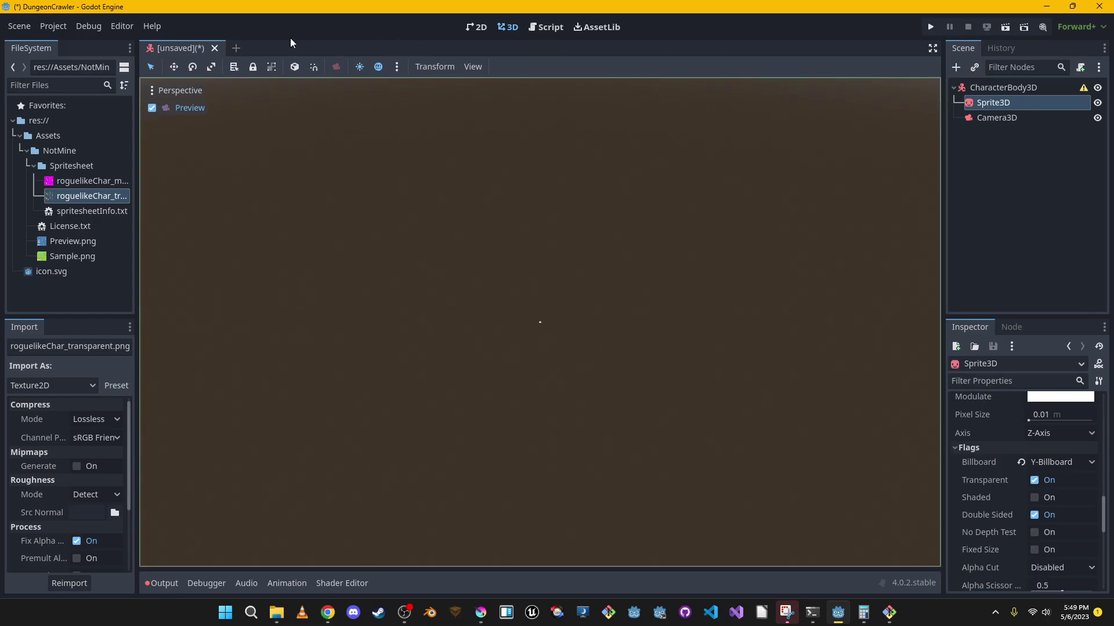
click(152, 108)
middle_drag(594, 284, 533, 186)
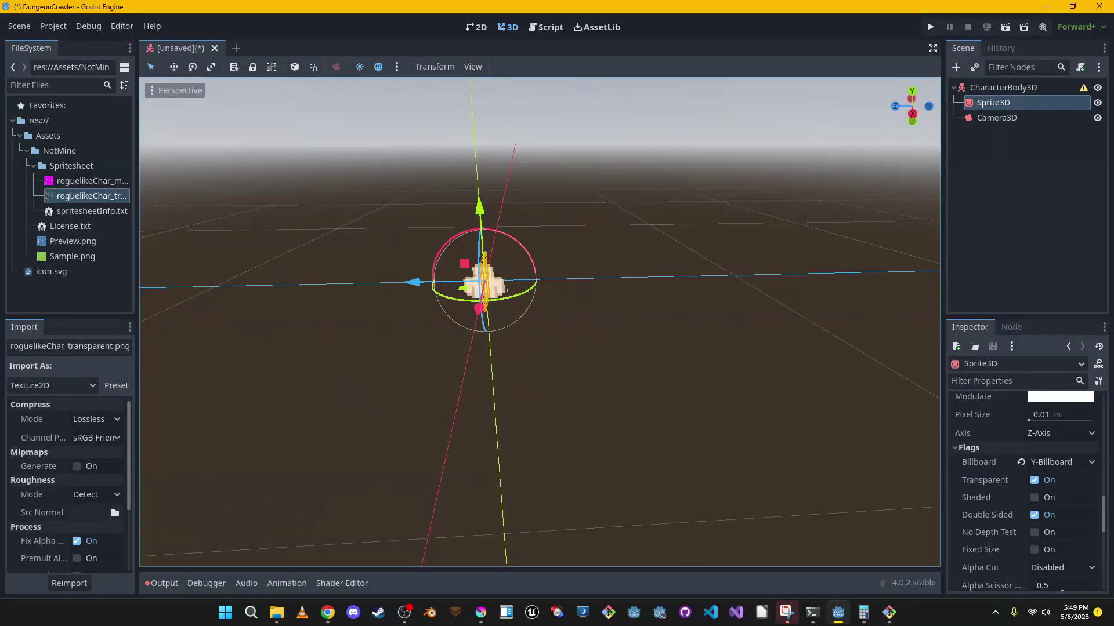
scroll(1067, 509, down, 10)
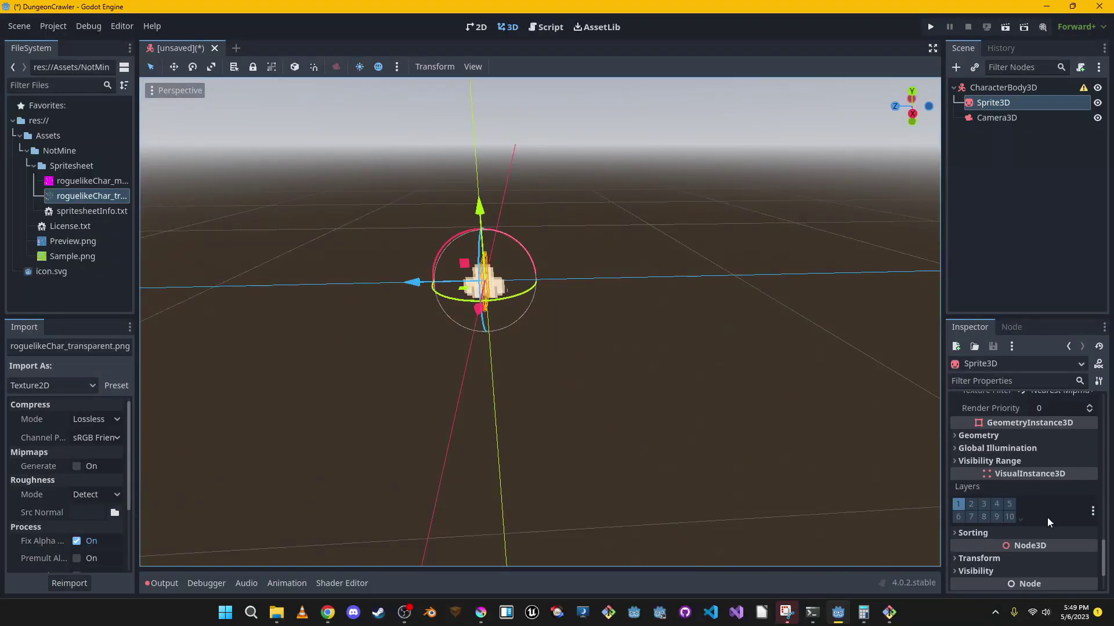
click(1001, 498)
scroll(1038, 527, down, 3)
click(993, 517)
text(4)
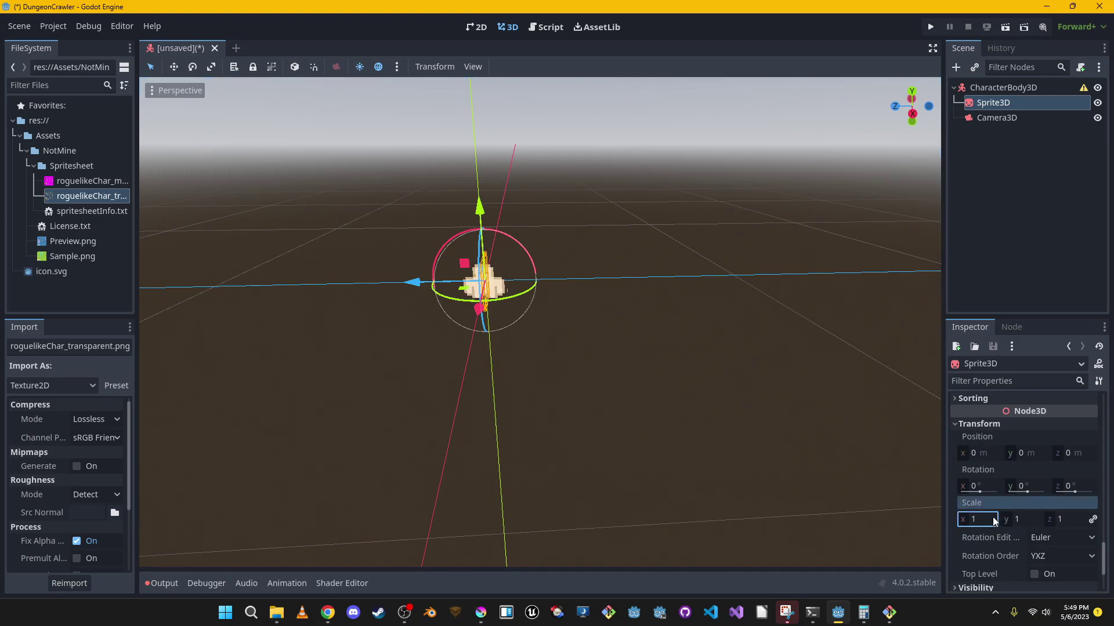
click(1018, 520)
key(Tab)
text(4)
key(Return)
Inspect the scaled sprite and the camera together in the viewport and look through the viewport's display options
mouse_move(686, 348)
right_down()
mouse_move(687, 406)
mouse_move(679, 360)
mouse_move(689, 365)
mouse_move(615, 381)
mouse_move(681, 333)
right_up()
key(s)
key(s)
key(a)
key(w)
key(s)
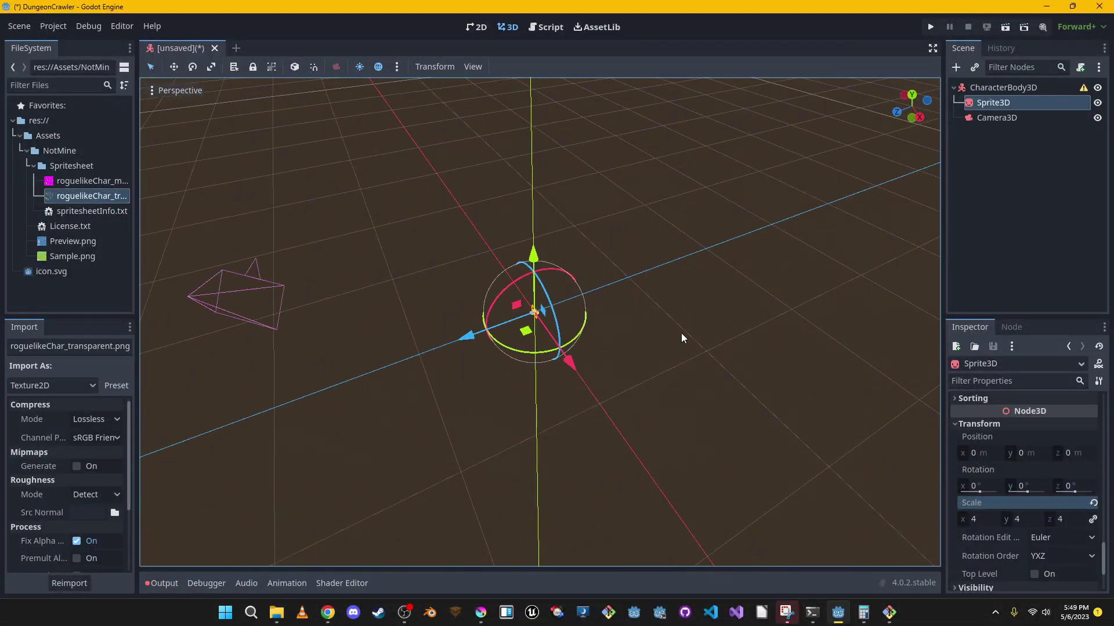
click(153, 90)
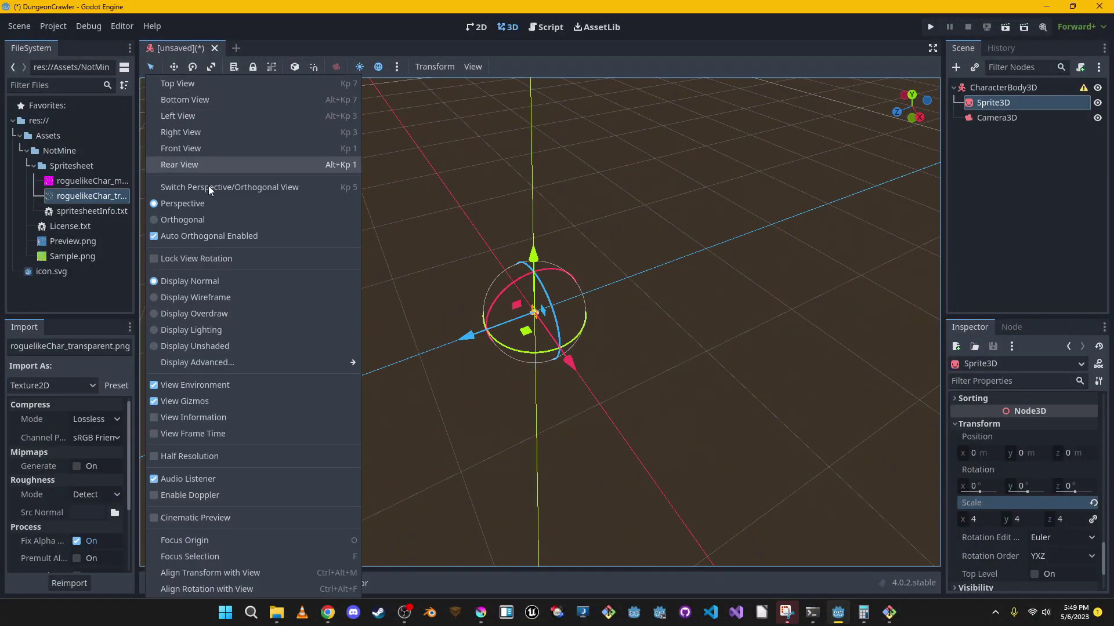
click(690, 26)
click(158, 89)
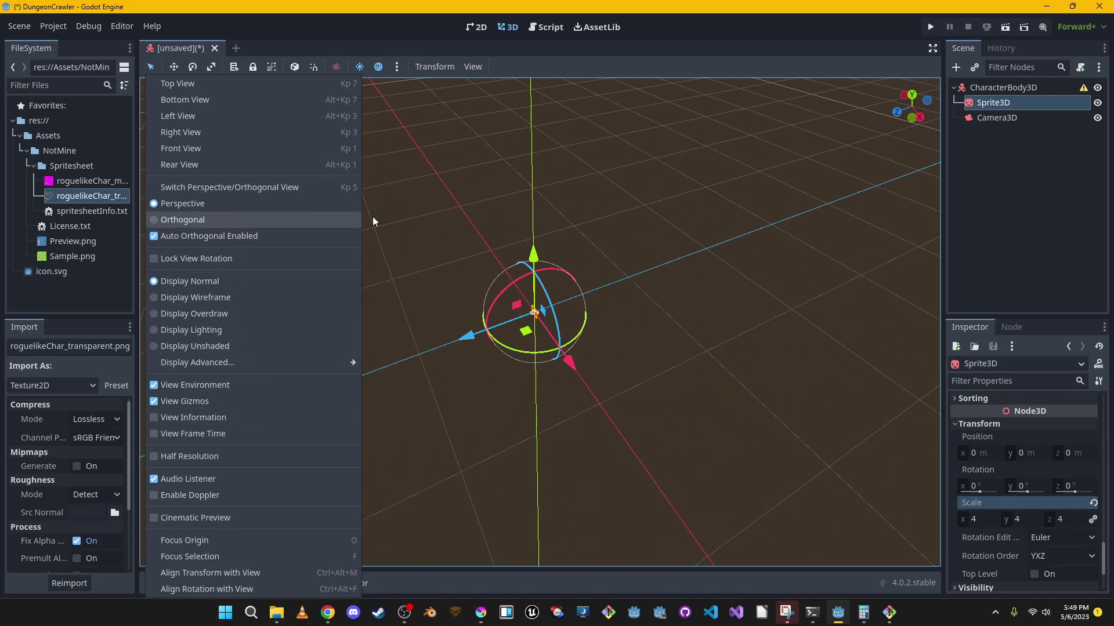
click(703, 67)
Preview the enlarged sprite through the Camera3D and review the camera's environment, offset, projection and transform properties
click(1053, 121)
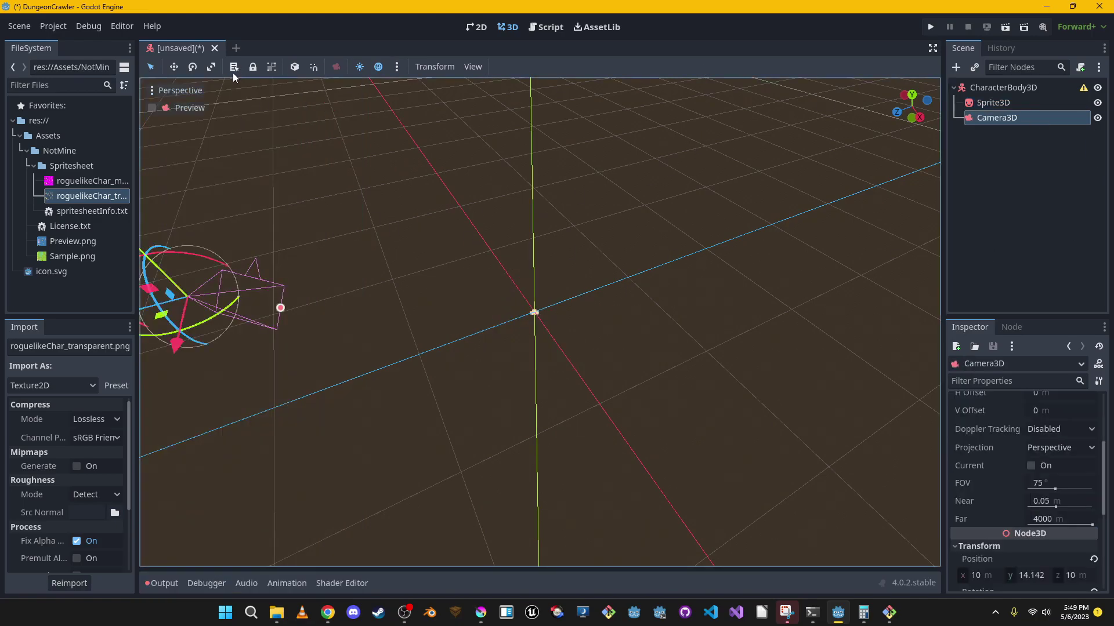
click(155, 110)
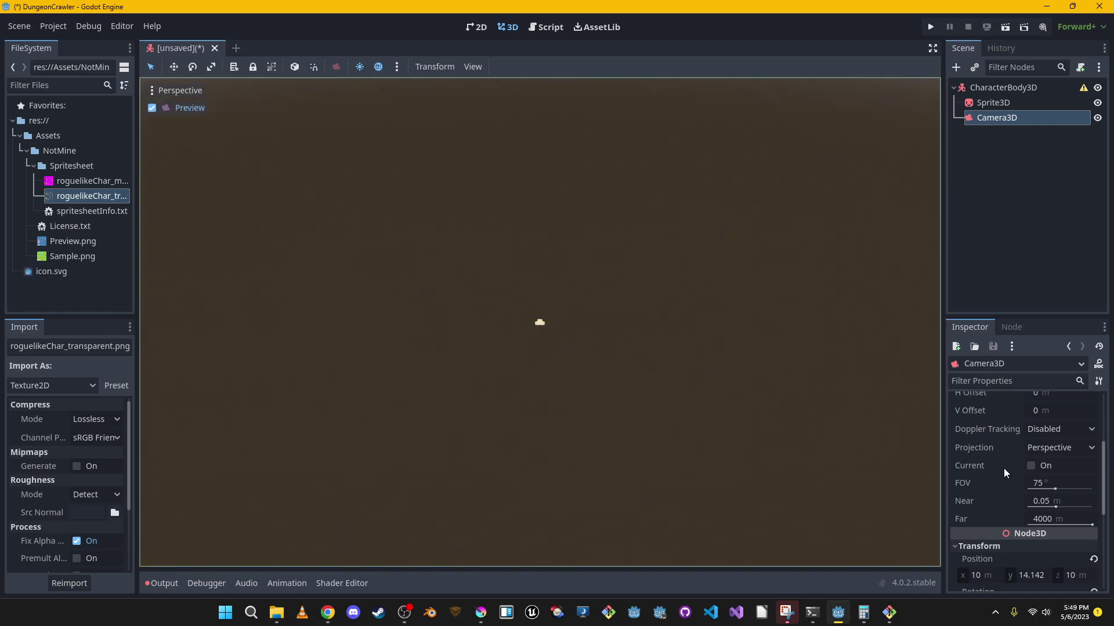
scroll(1037, 481, up, 3)
scroll(1039, 476, down, 8)
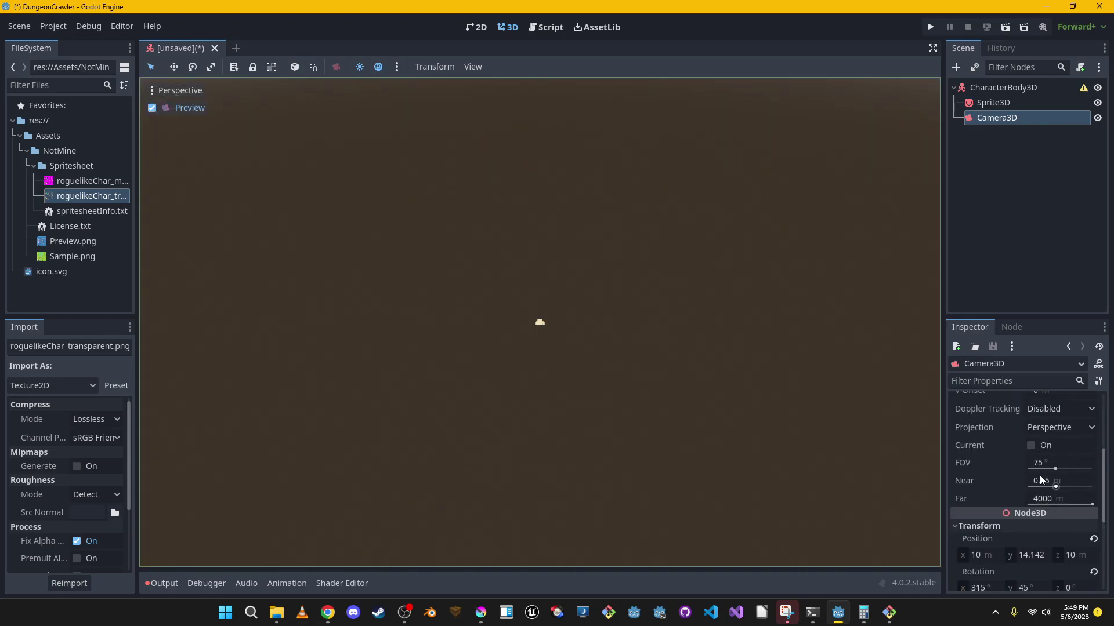
scroll(1042, 478, up, 2)
scroll(1043, 478, down, 3)
scroll(1043, 478, up, 1)
scroll(1042, 478, down, 6)
scroll(1043, 478, up, 5)
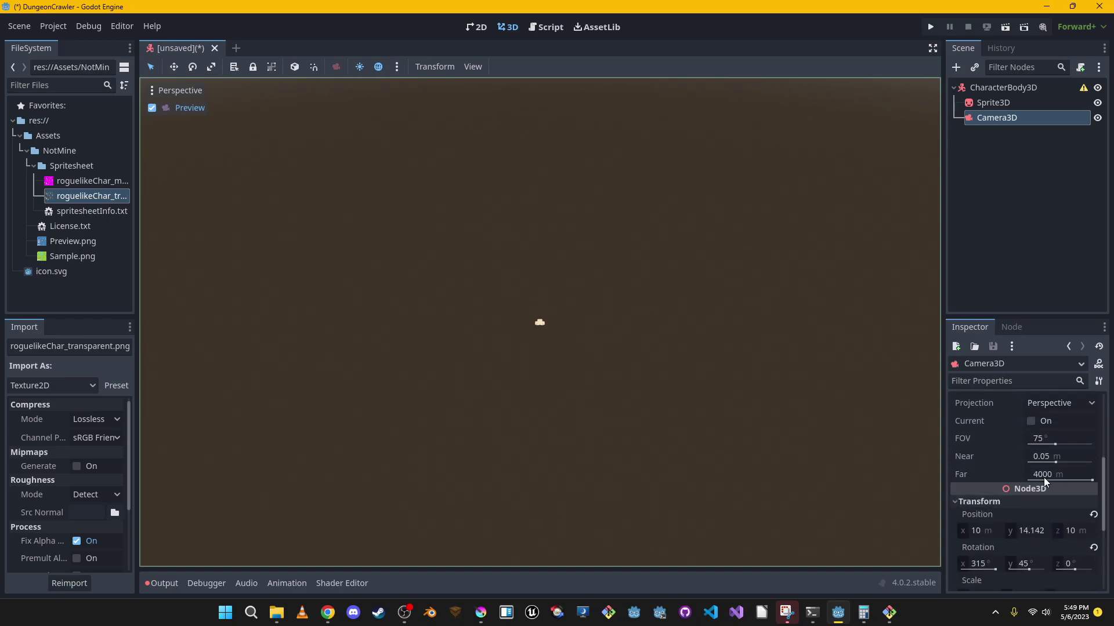
scroll(1074, 489, down, 4)
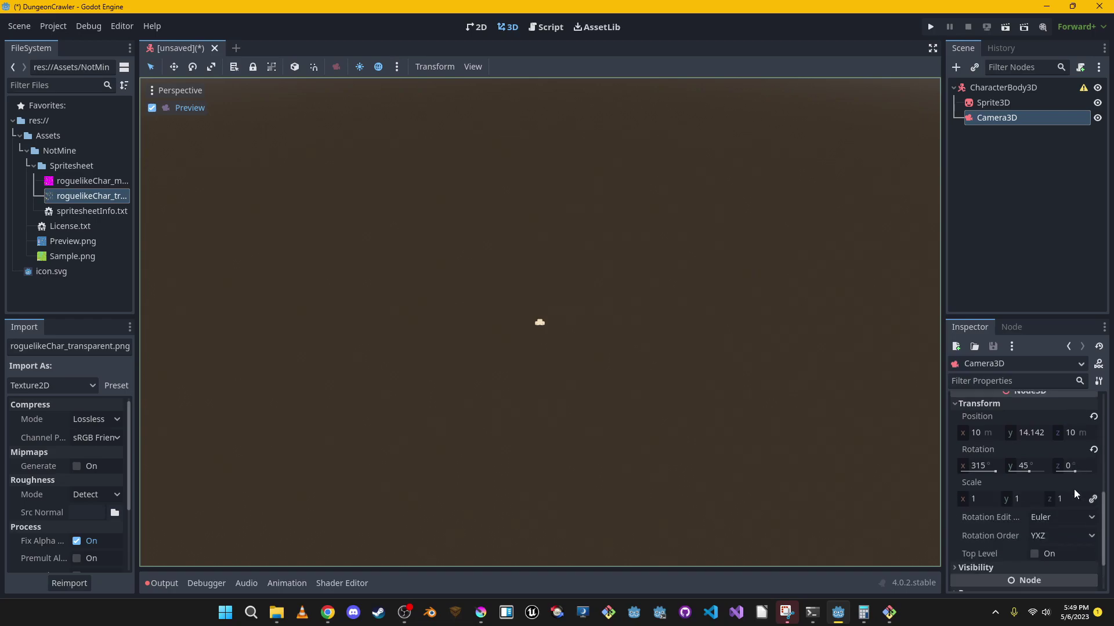
scroll(1064, 492, up, 8)
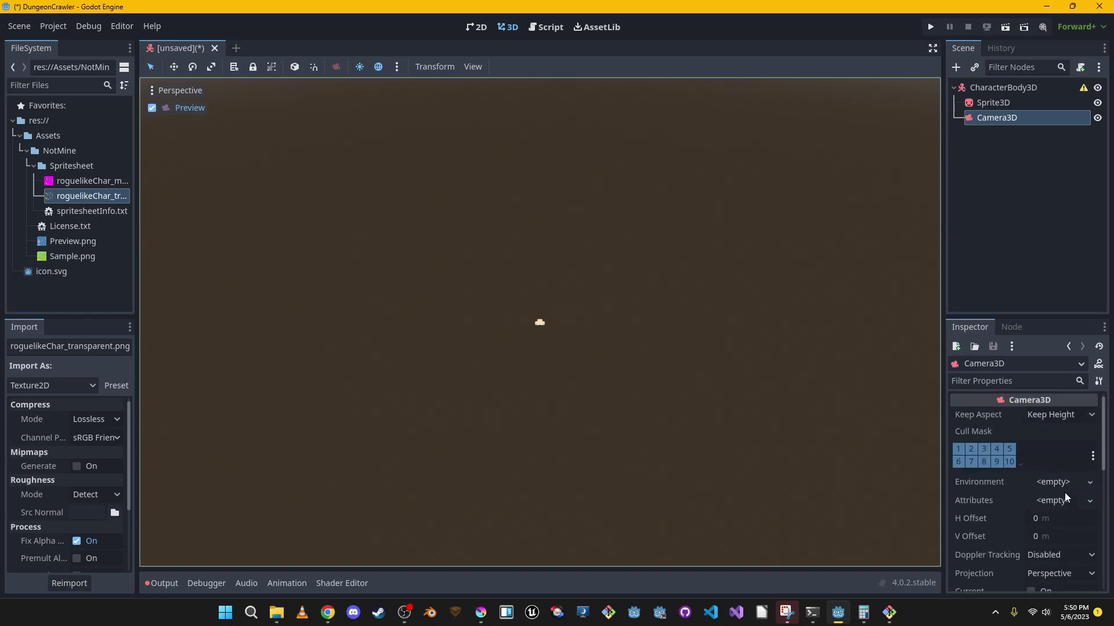
scroll(1064, 492, down, 2)
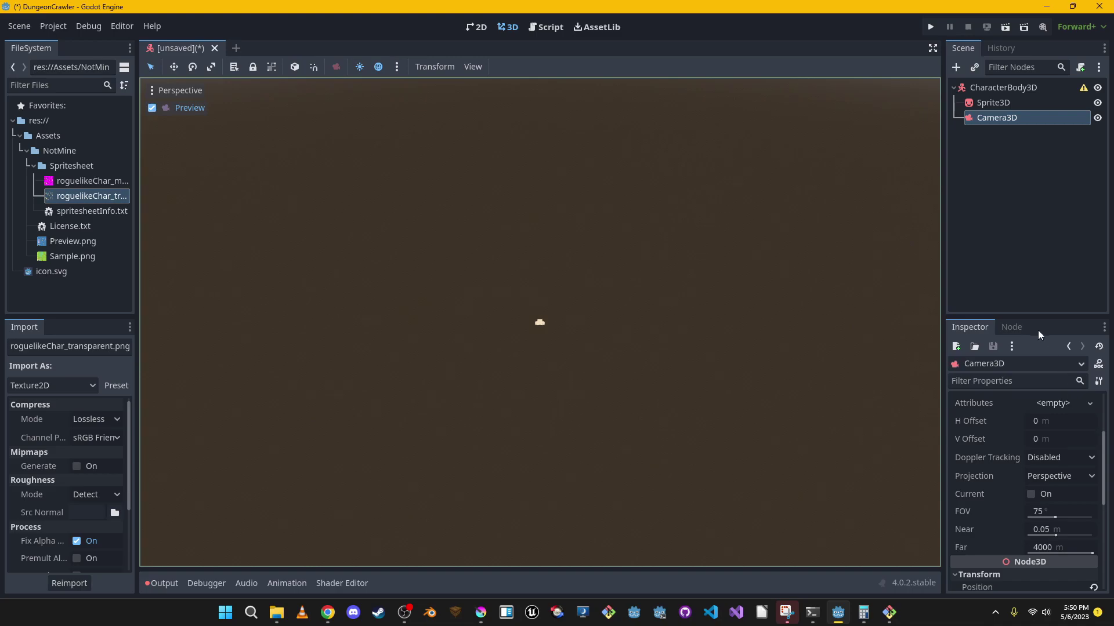
scroll(995, 458, up, 1)
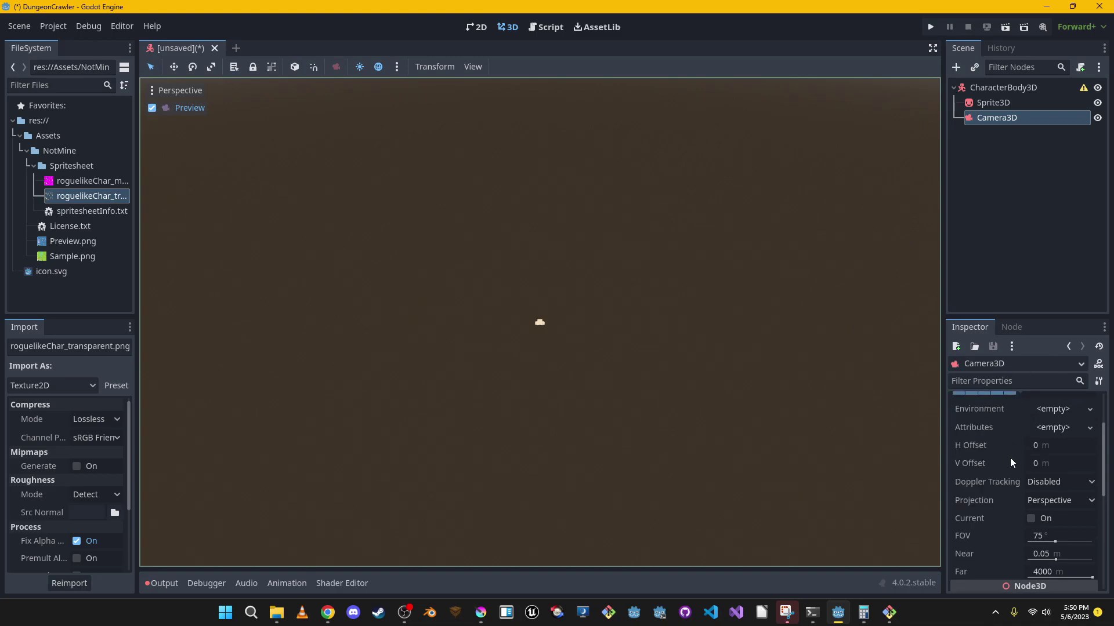
scroll(1074, 457, up, 3)
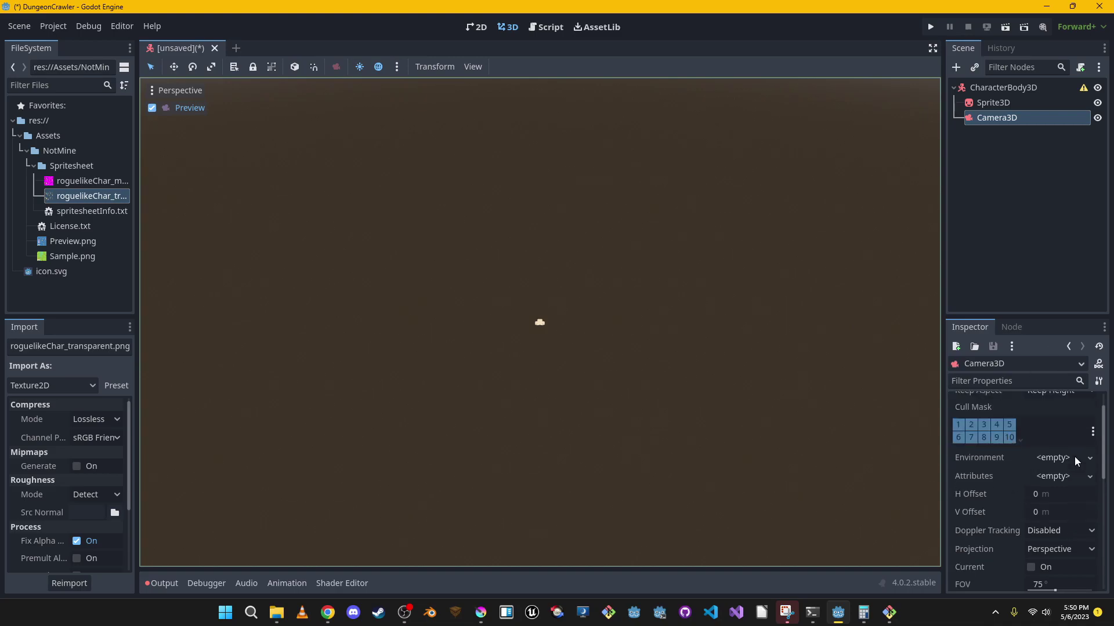
Set the Camera3D's projection to Orthogonal with a size of 10 m
scroll(1074, 460, down, 4)
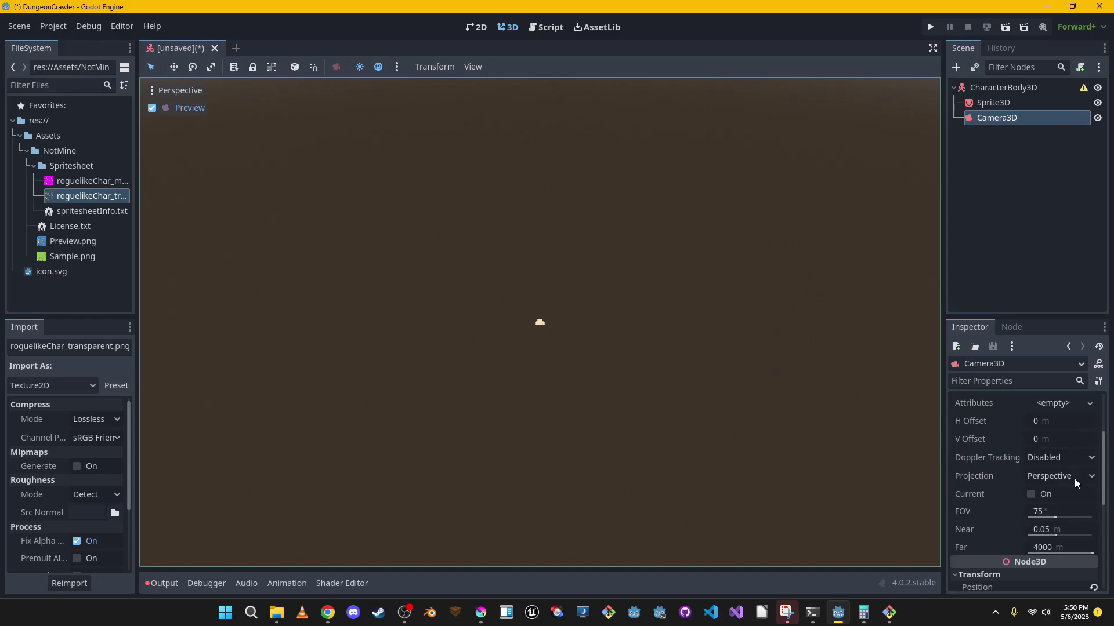
click(1074, 479)
click(1082, 510)
click(1062, 512)
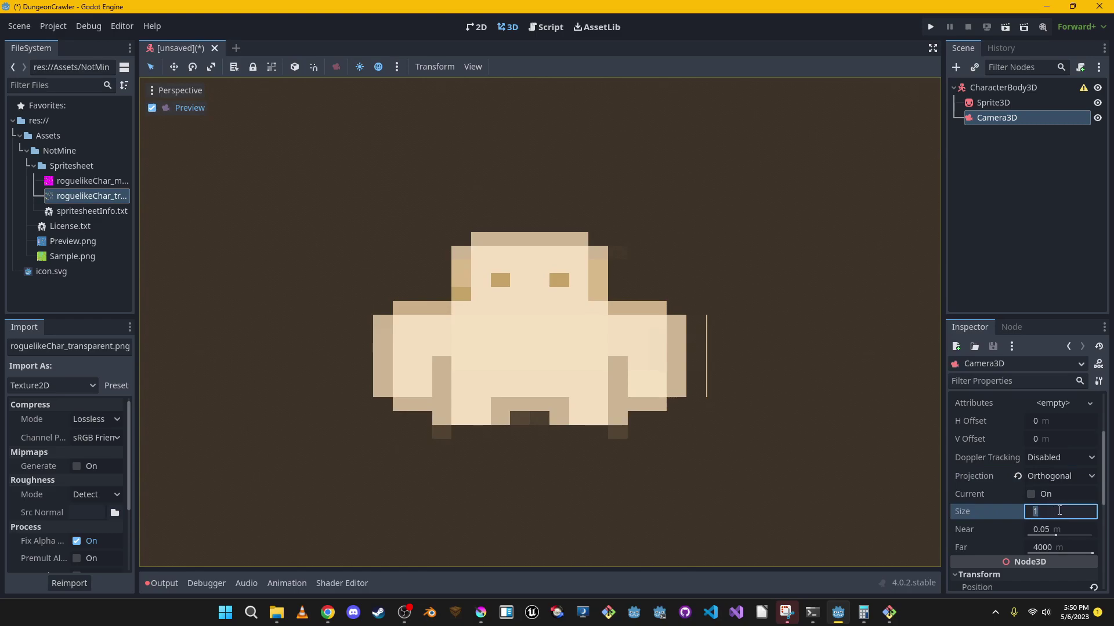
text(10)
key(Return)
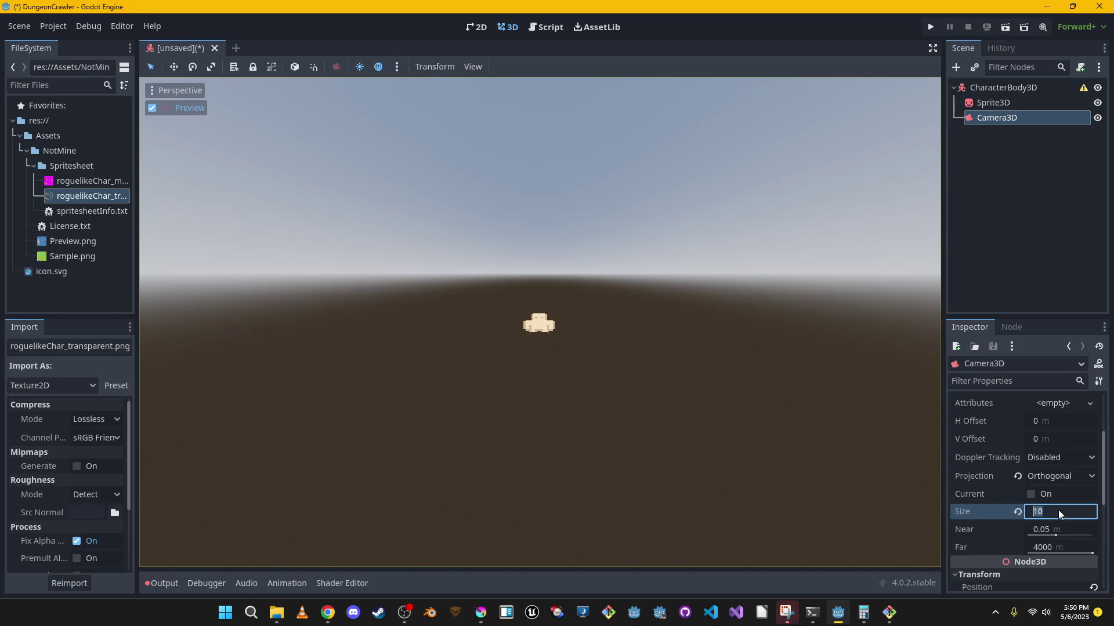
key(Return)
Try the Enabled billboard mode on the Sprite3D for comparison and return it to Y-Billboard
click(1000, 103)
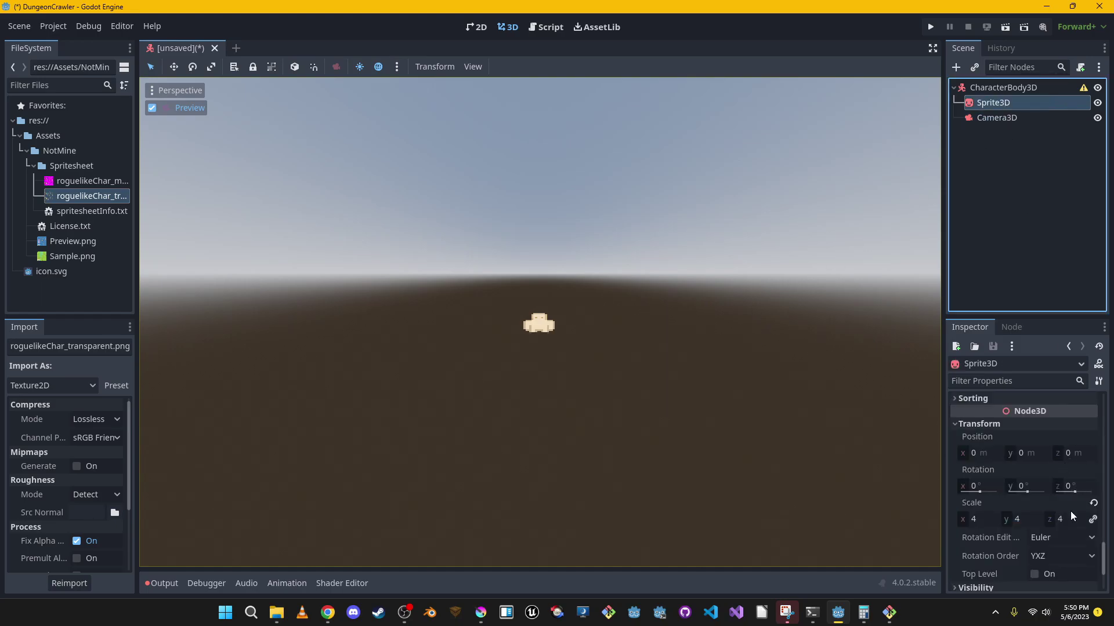
scroll(1066, 492, up, 6)
click(1061, 500)
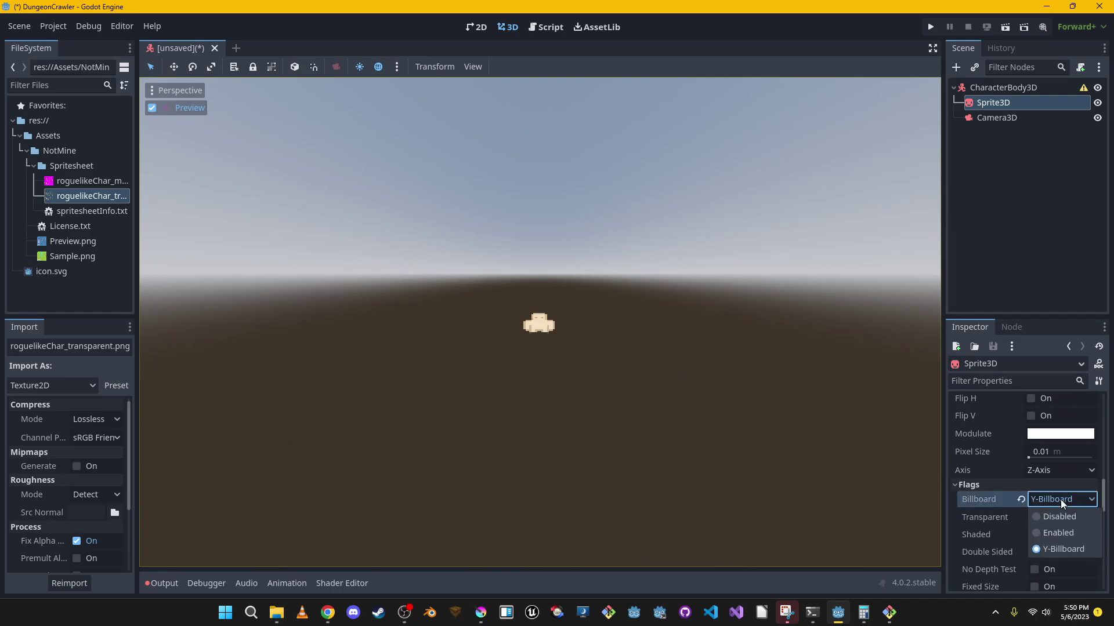
click(1057, 529)
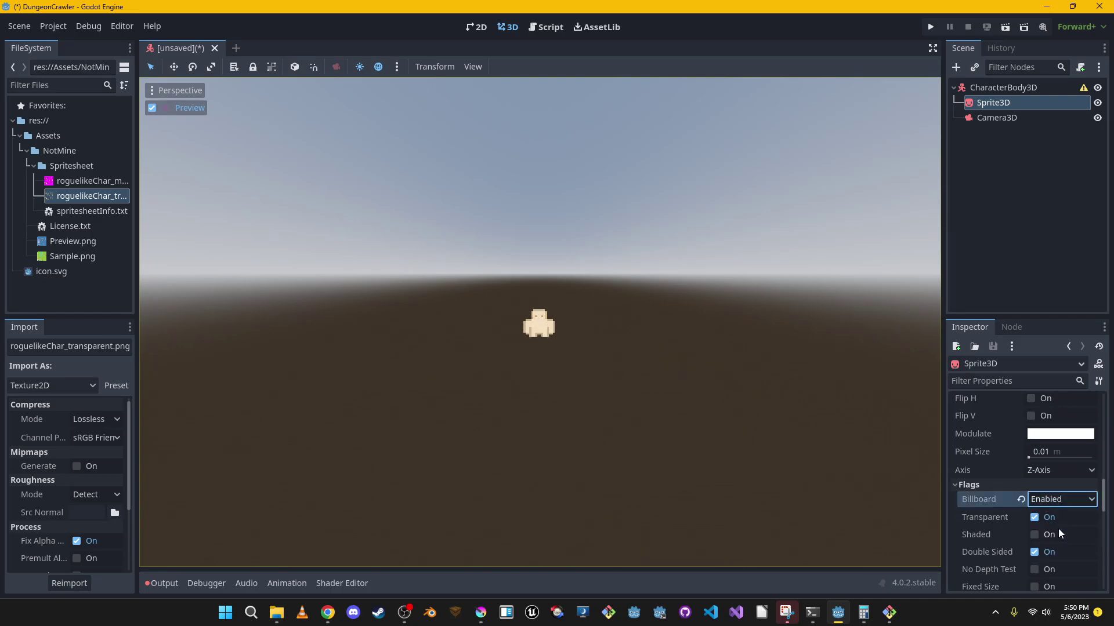
click(1043, 499)
click(1068, 544)
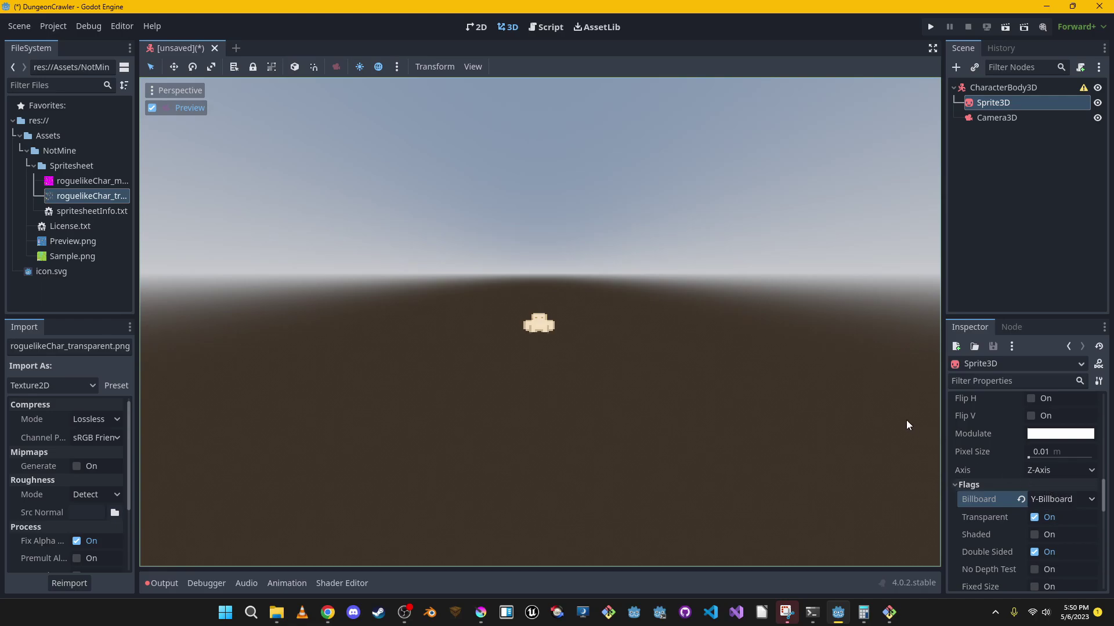
Review the Sprite3D's atlas texture, animation, flags and transform properties, and glance at the CharacterBody3D's properties
scroll(1060, 505, up, 6)
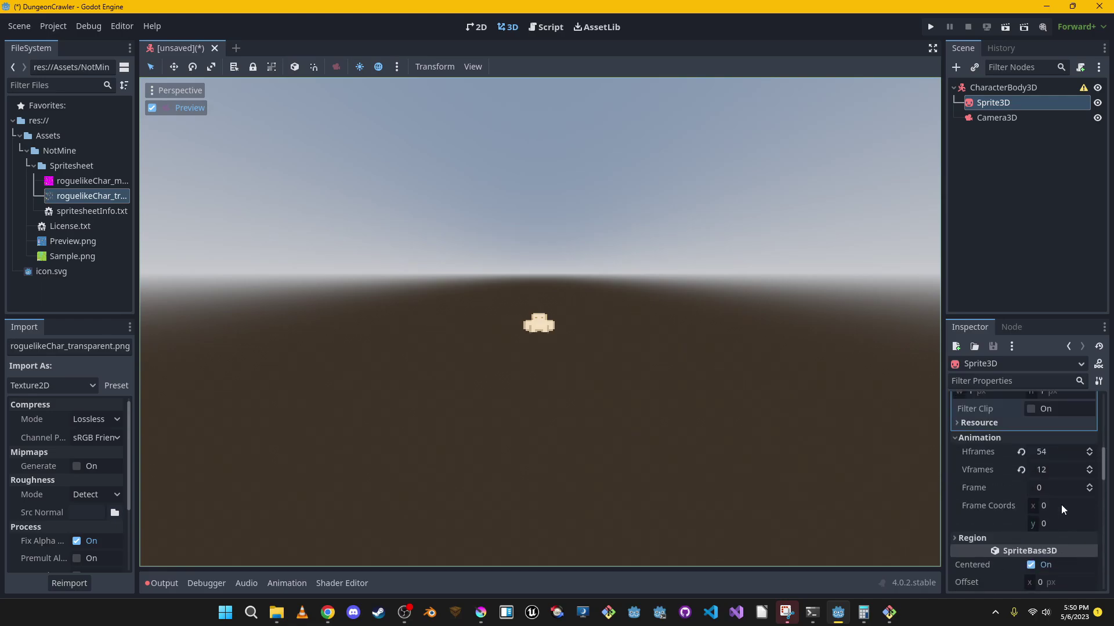
scroll(1060, 508, up, 1)
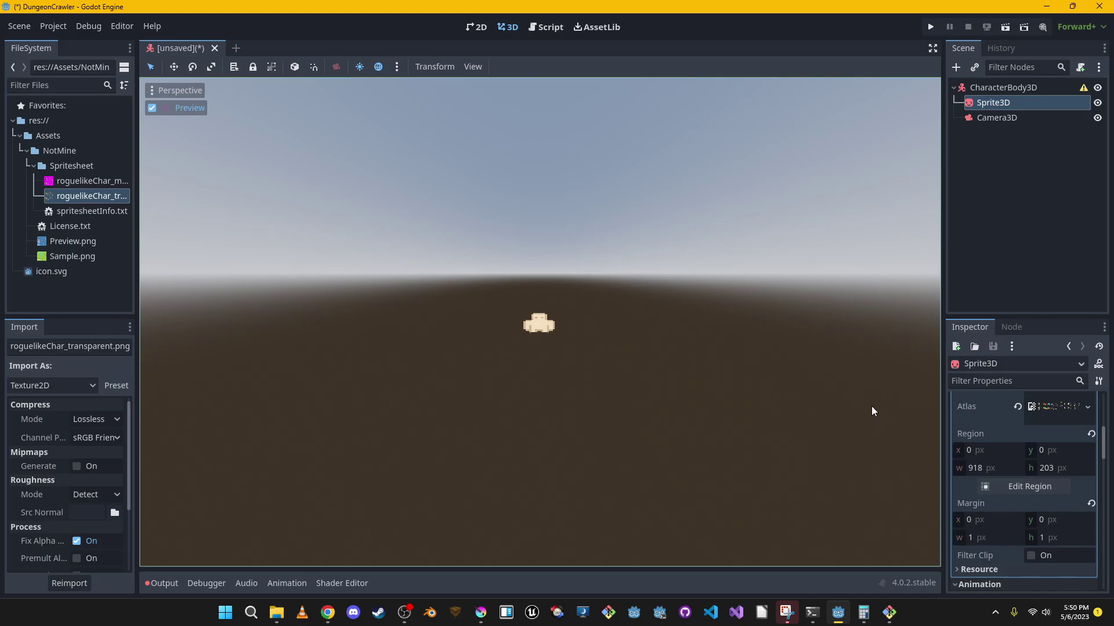
click(1028, 89)
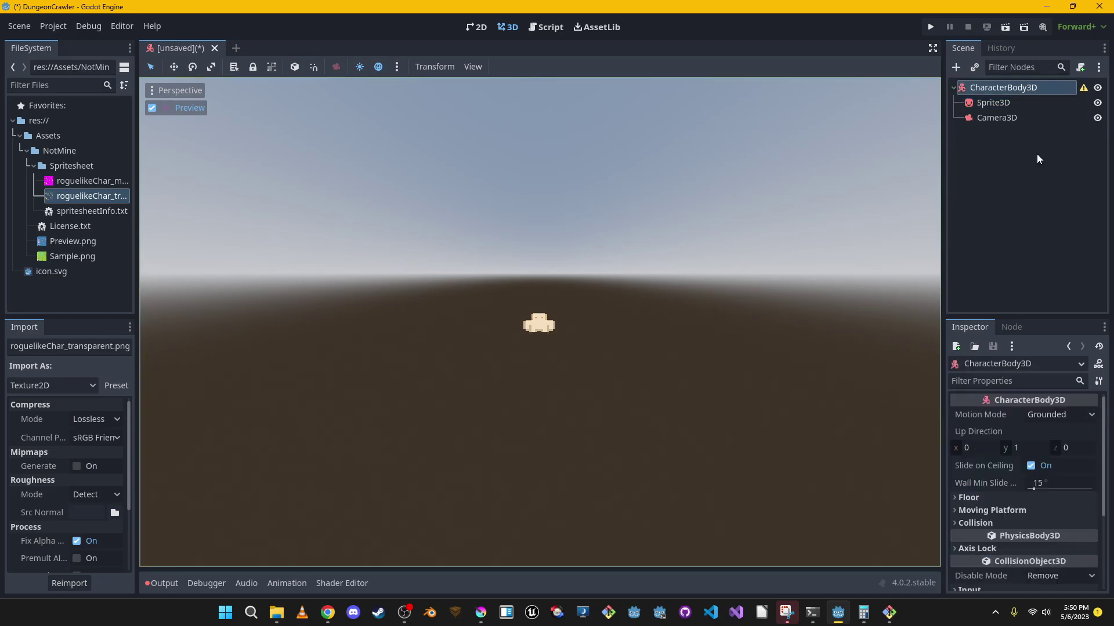
click(1038, 105)
scroll(1055, 483, up, 8)
scroll(1057, 487, down, 7)
scroll(1057, 482, down, 10)
scroll(1059, 481, down, 3)
scroll(1059, 481, up, 10)
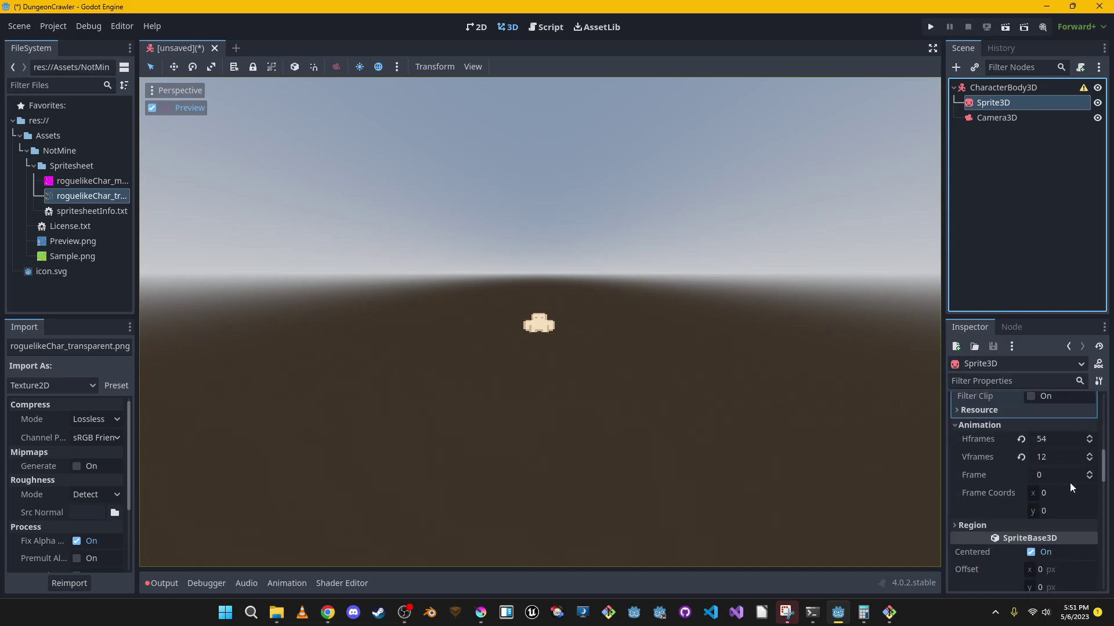
Advance the Sprite3D's animation frame one at a time to preview successive sprites from the spritesheet
click(1088, 471)
click(1088, 471)
click(1089, 471)
click(1089, 471)
click(1089, 471)
click(1088, 471)
click(1089, 471)
click(1089, 471)
double_click(1089, 471)
double_click(1089, 471)
double_click(1088, 471)
double_click(1089, 471)
double_click(1088, 470)
double_click(1088, 471)
double_click(1089, 471)
double_click(1089, 471)
double_click(1089, 473)
click(1089, 472)
double_click(1089, 472)
click(1090, 472)
double_click(1089, 472)
click(1089, 472)
double_click(1089, 472)
double_click(1089, 472)
double_click(1089, 474)
click(1089, 475)
double_click(1089, 475)
double_click(1089, 475)
double_click(1089, 475)
click(1089, 474)
double_click(1090, 474)
double_click(1089, 474)
double_click(1089, 474)
click(1089, 475)
double_click(1089, 475)
click(1090, 475)
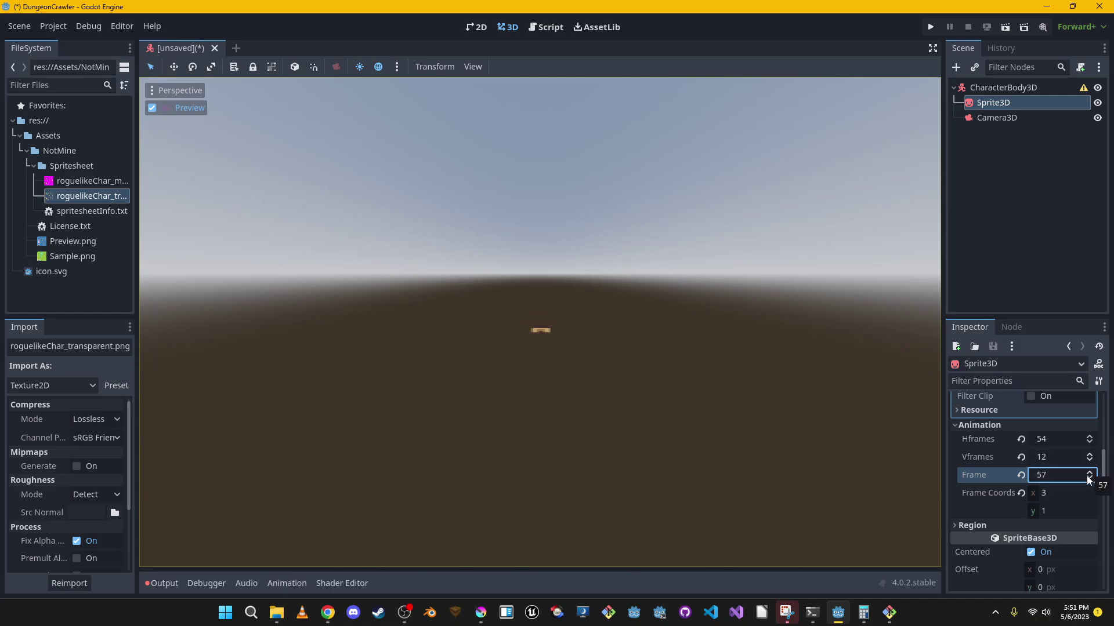
double_click(1089, 478)
click(1089, 473)
click(1088, 473)
click(1086, 480)
triple_click(1089, 472)
triple_click(1088, 472)
double_click(1089, 472)
double_click(1089, 472)
double_click(1089, 472)
double_click(1088, 472)
triple_click(1088, 472)
triple_click(1089, 473)
triple_click(1089, 473)
Set the Sprite3D's frame coordinates to x 0 and y 2
click(1083, 513)
text(2)
key(Return)
click(1073, 491)
text(0)
key(Return)
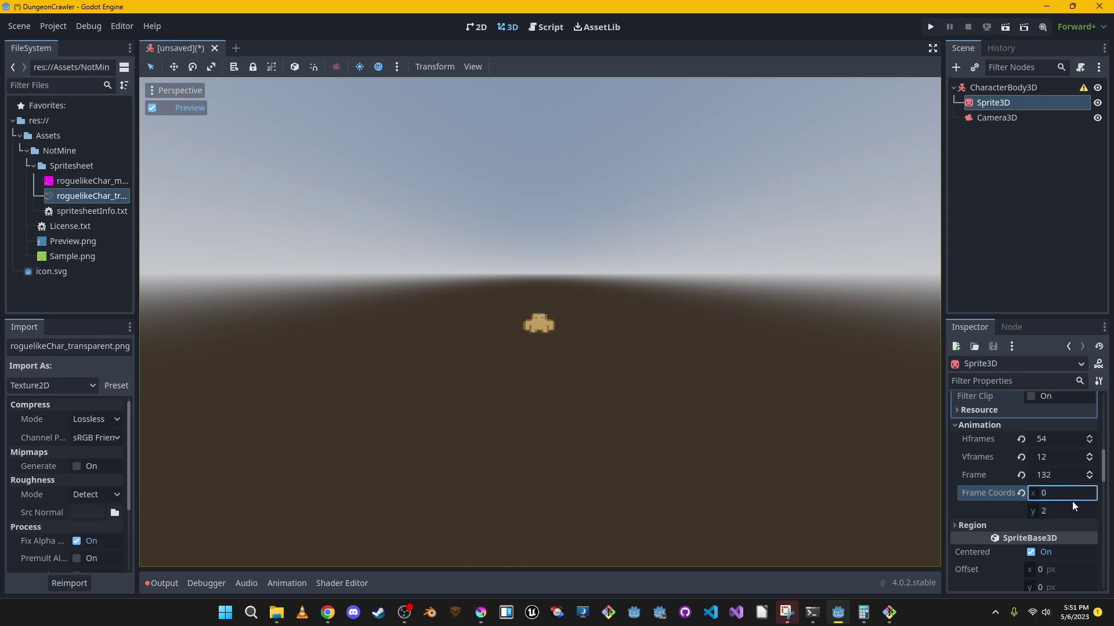
Preview spritesheet rows 3, 4, 5, 6 and 7 through the Sprite3D's frame y coordinate, and reset it to 0
click(1069, 508)
text(3)
key(Return)
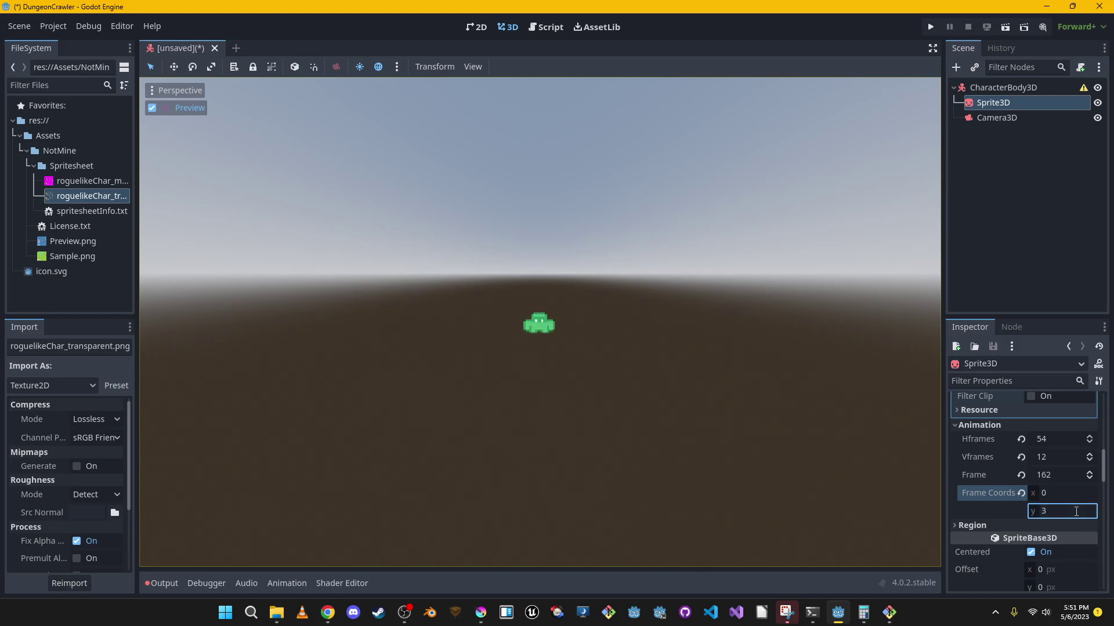
click(1076, 512)
text(4)
key(Return)
click(1076, 511)
text(5)
key(Return)
click(1076, 511)
text(6)
key(Return)
click(1076, 511)
text(7)
key(Return)
click(1076, 511)
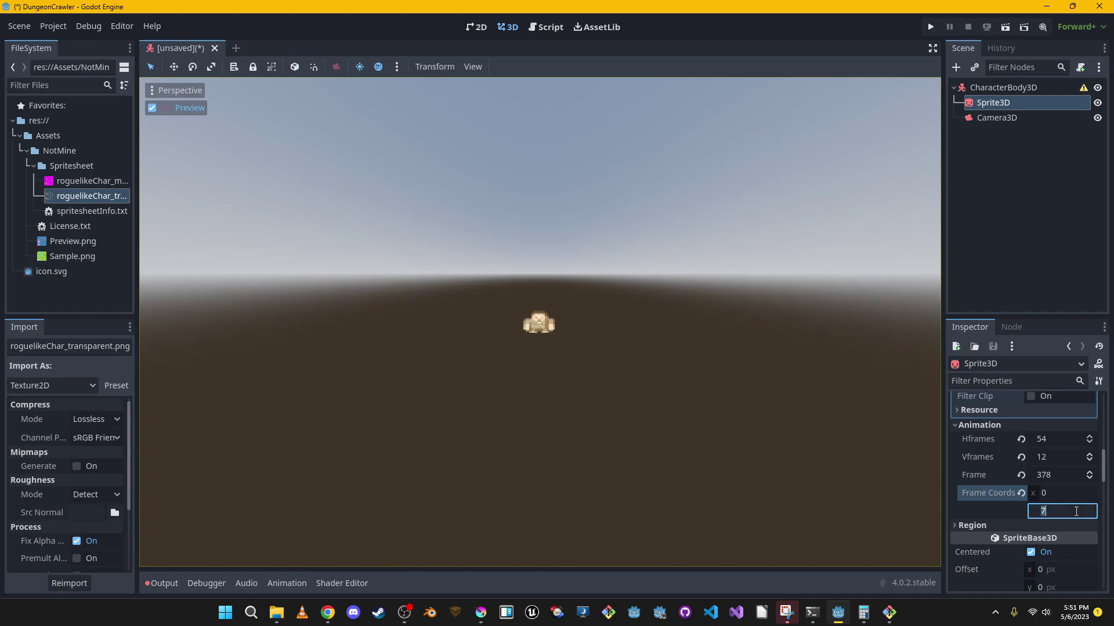
text(0)
key(Return)
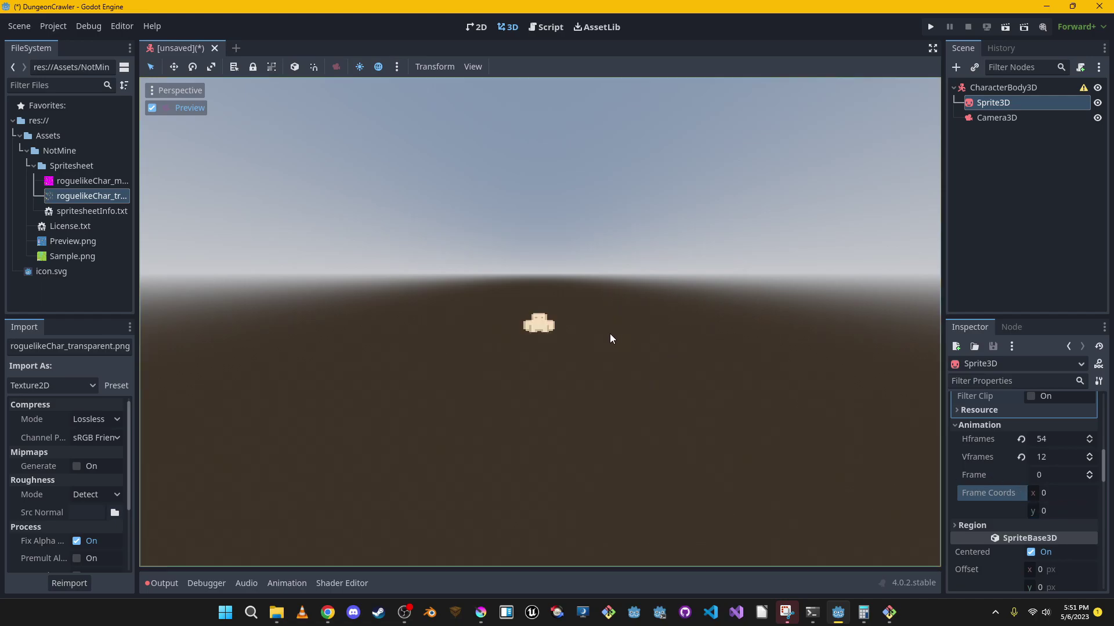
Leave the camera preview and examine the character and Camera3D from several angles, along with the camera's projection and transform values
click(152, 108)
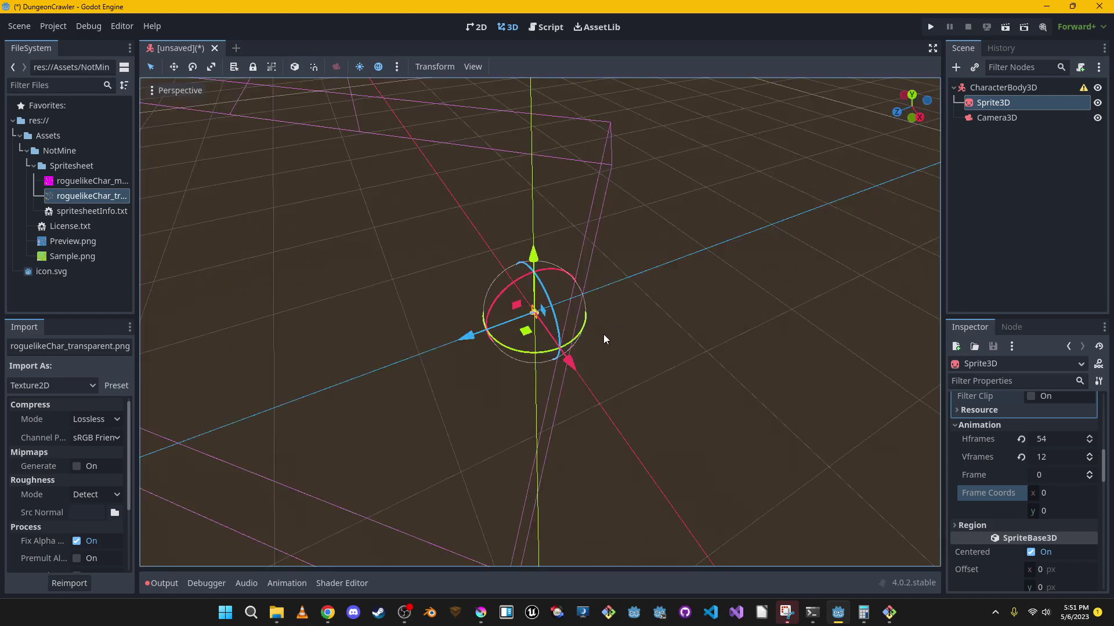
right_drag(539, 321, 563, 310)
click(1011, 92)
mouse_move(577, 260)
right_down()
mouse_move(574, 221)
mouse_move(597, 256)
right_up()
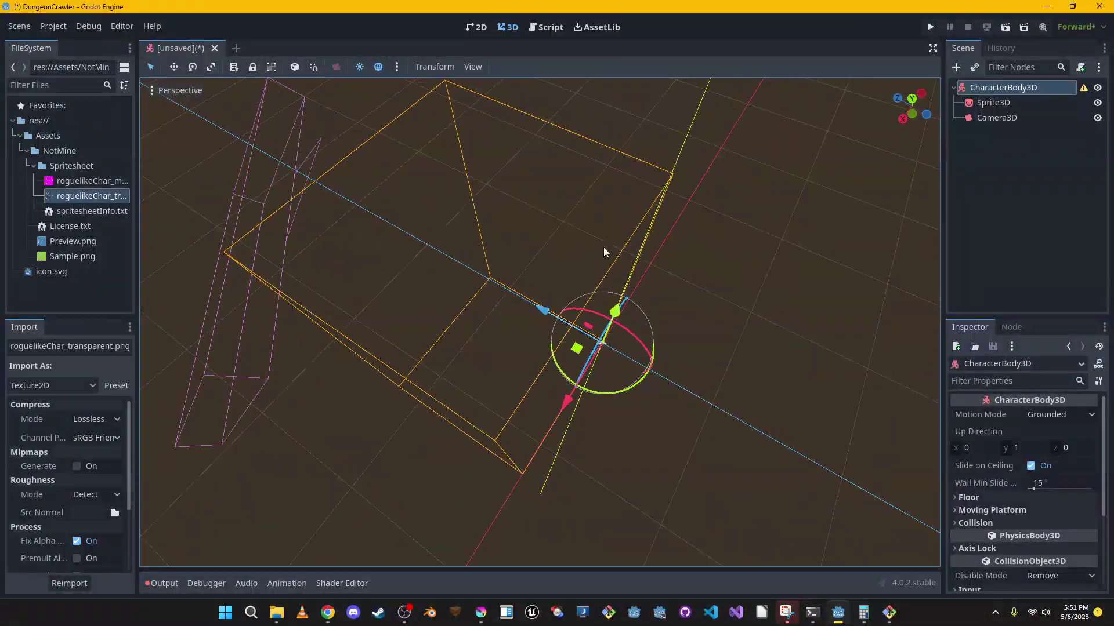
click(996, 117)
scroll(1035, 485, down, 5)
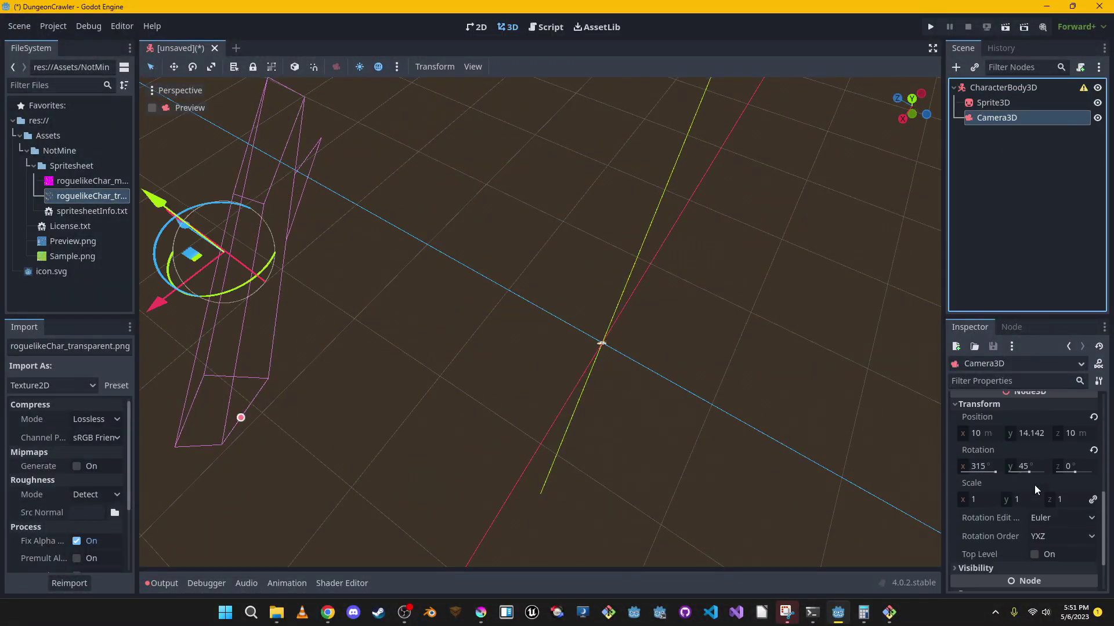
scroll(1035, 485, up, 2)
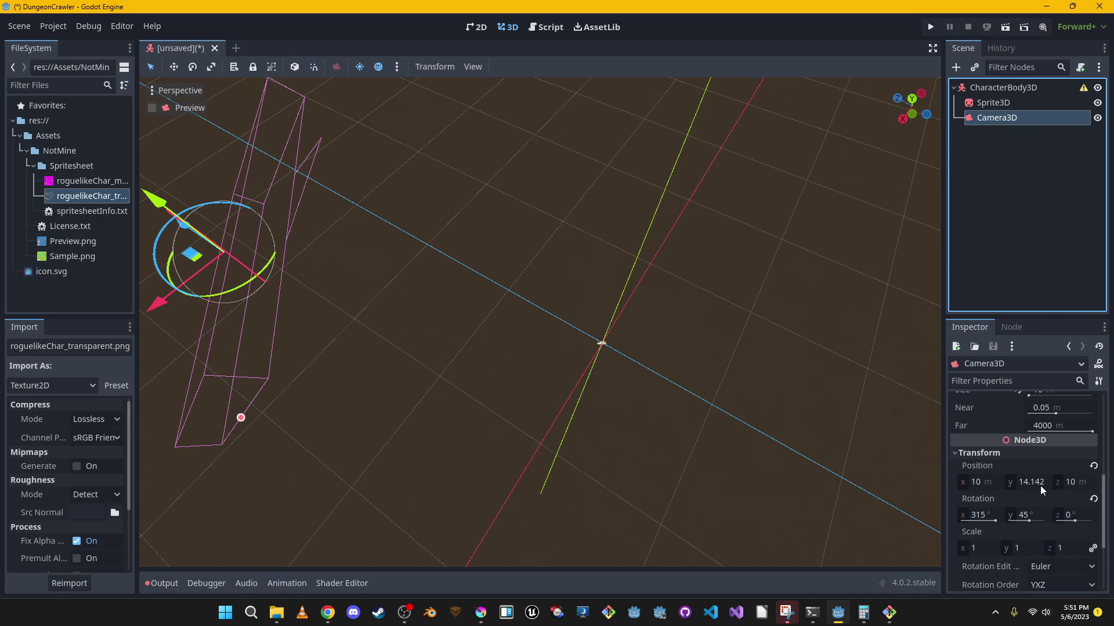
scroll(1008, 482, up, 2)
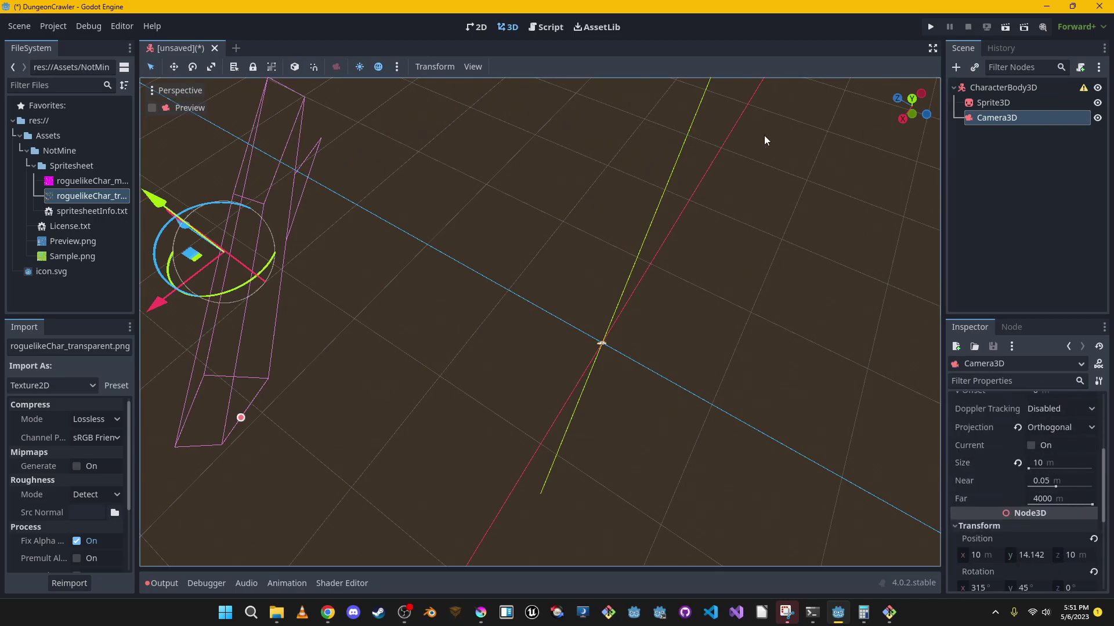
mouse_move(599, 344)
right_down()
mouse_move(583, 308)
mouse_move(595, 323)
right_up()
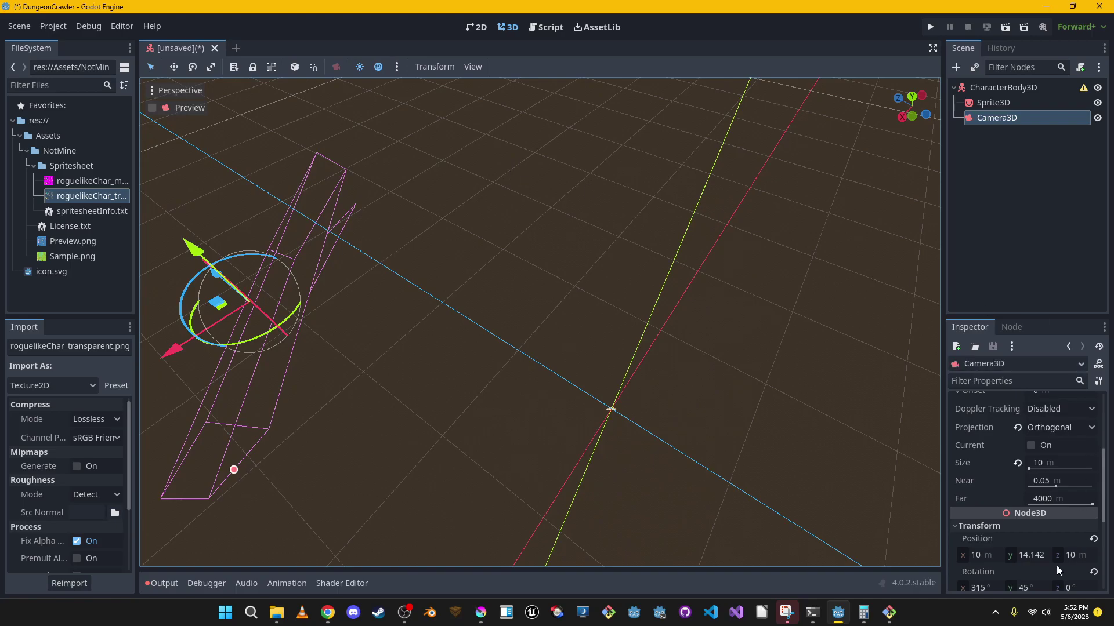
scroll(1056, 565, down, 4)
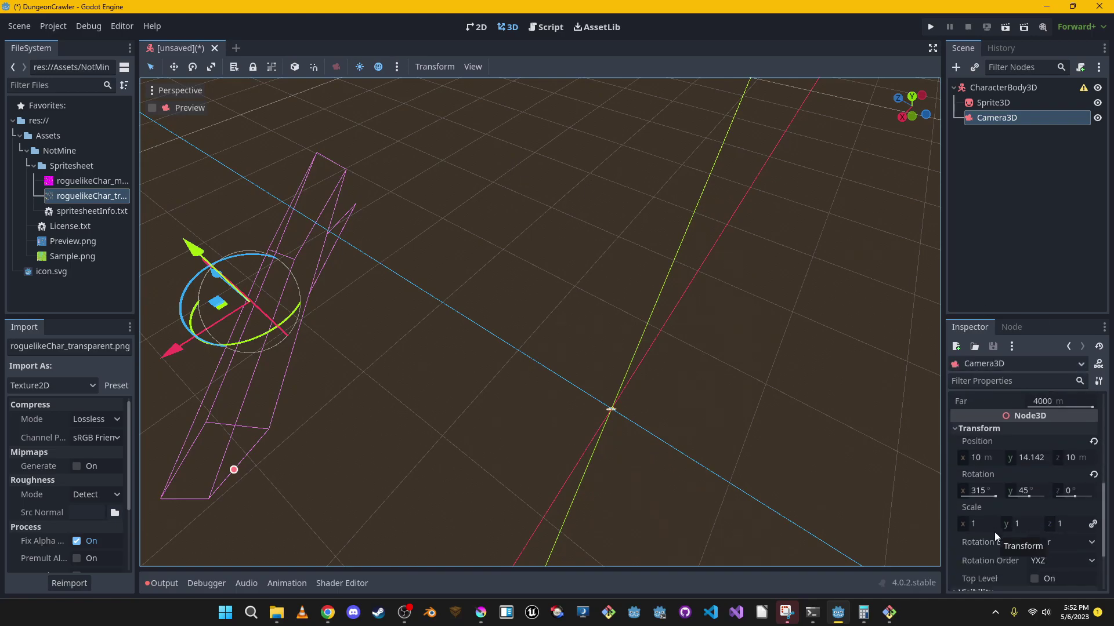
middle_drag(555, 297, 695, 274)
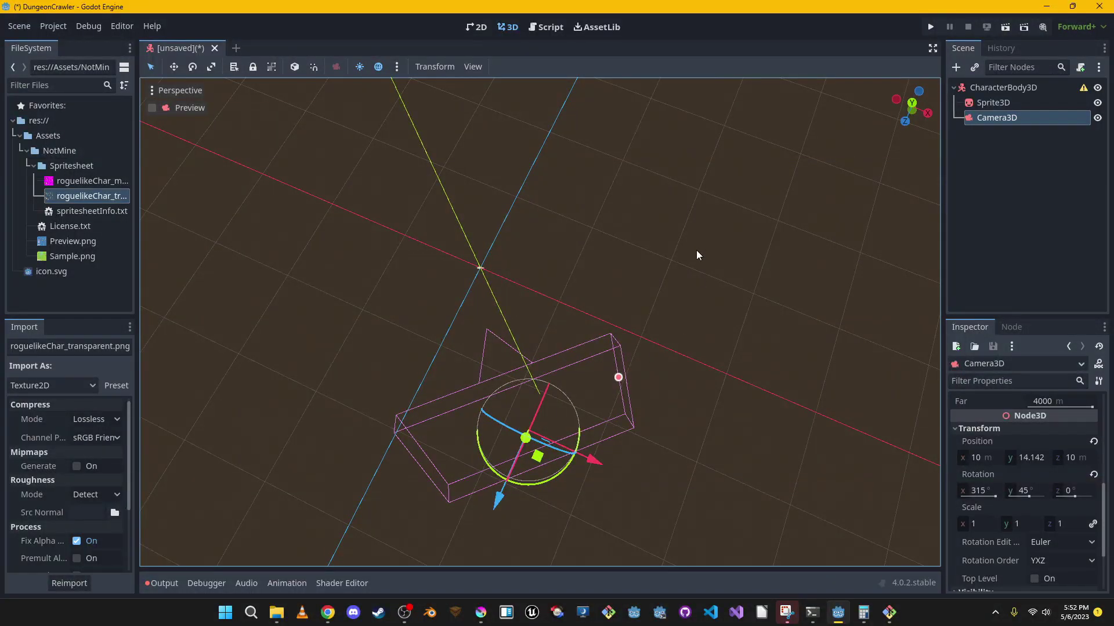
Try a Y rotation of 90° on the Camera3D and undo it
click(1032, 491)
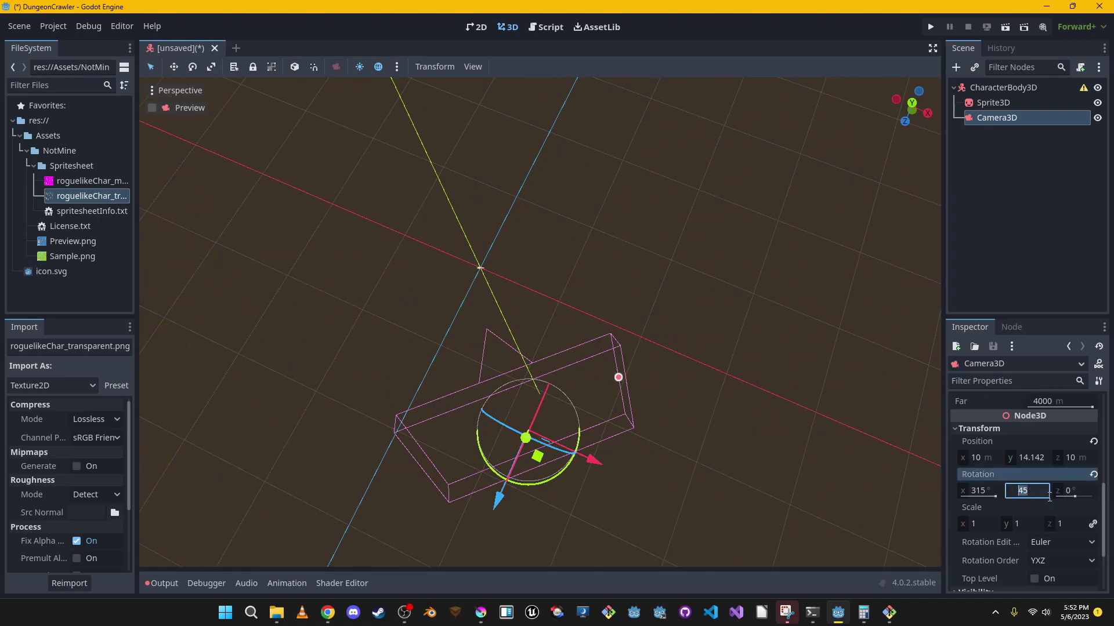
text(90)
key(Return)
key(ctrl+z)
Try rotating the CharacterBody3D 45° about Y to see how the attached camera follows, and undo the rotation
click(1017, 88)
click(1020, 103)
click(1018, 89)
scroll(1038, 499, down, 4)
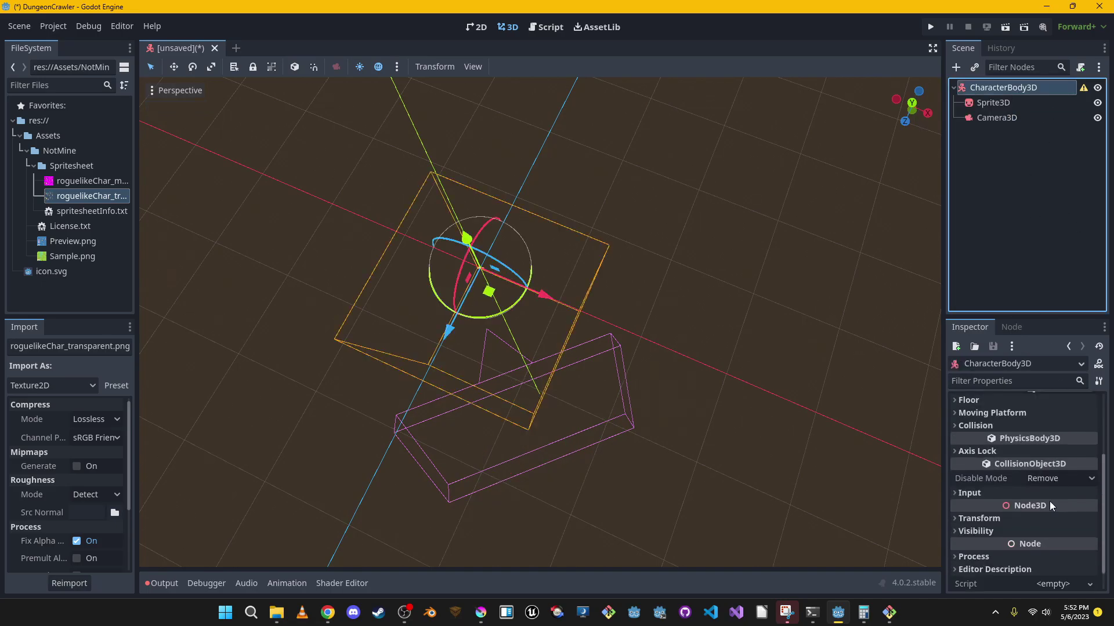
click(1030, 497)
scroll(1054, 531, down, 1)
click(1033, 485)
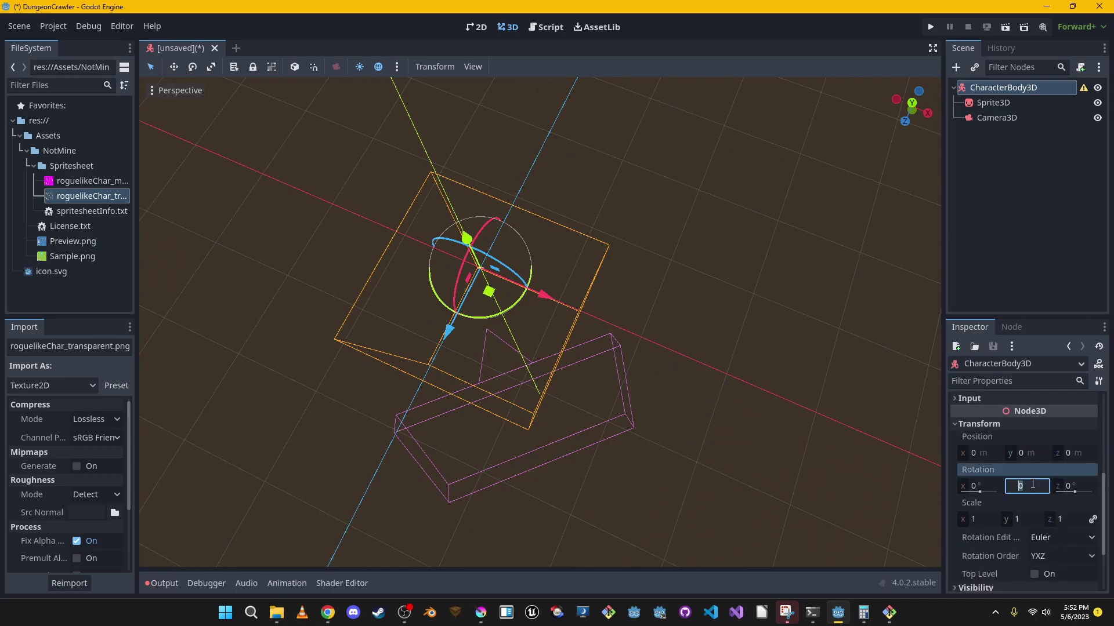
text(45)
key(Return)
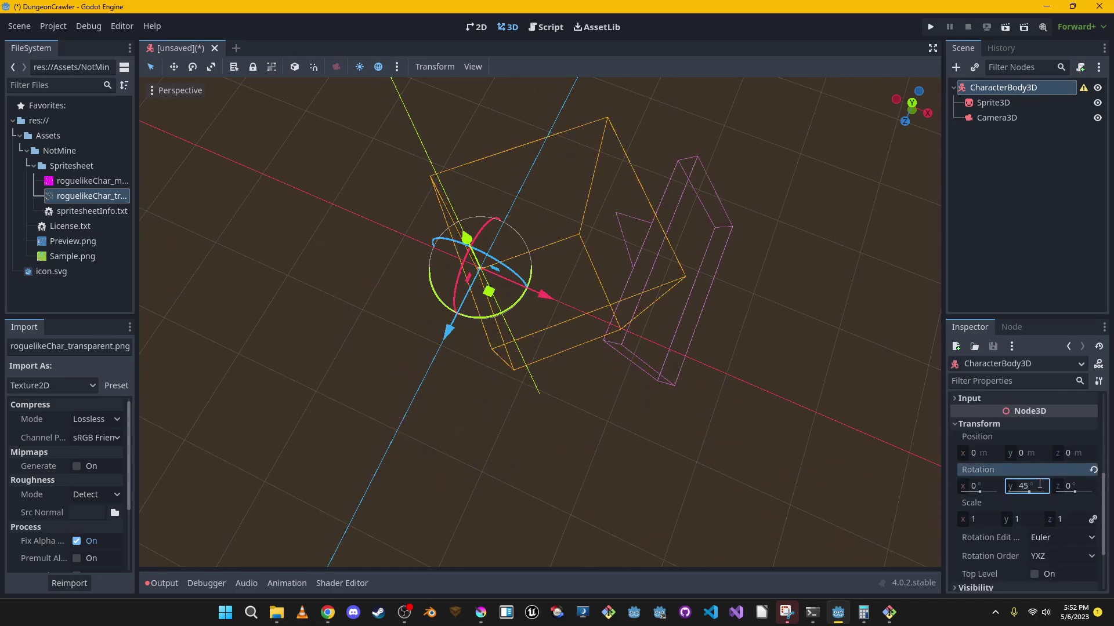
key(ctrl+z)
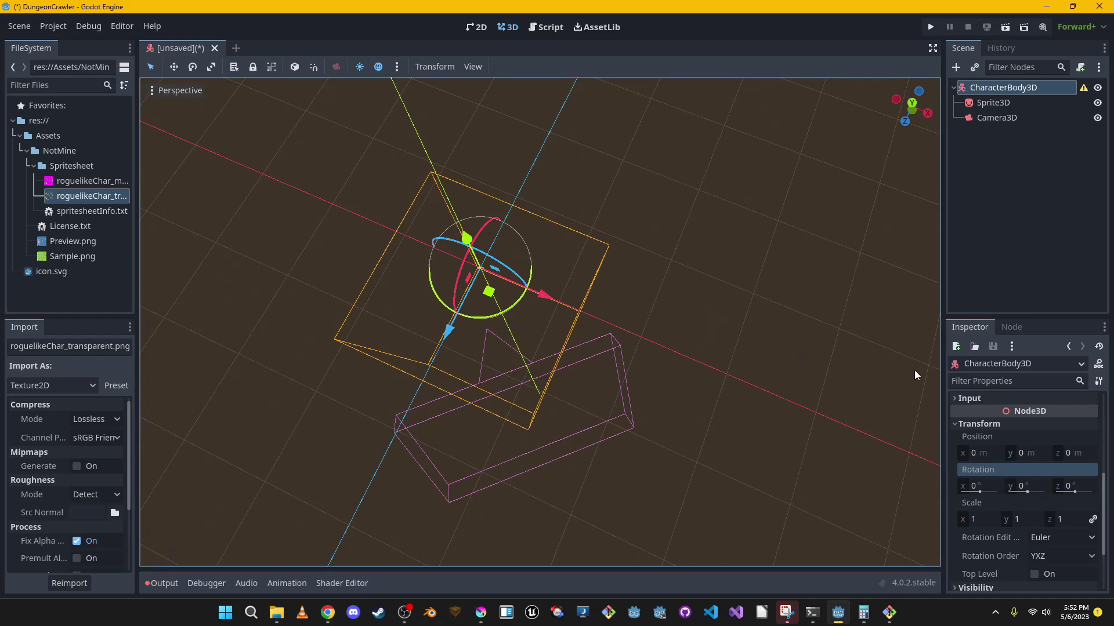
Open the node creation dialog for a new child of the CharacterBody3D
click(955, 68)
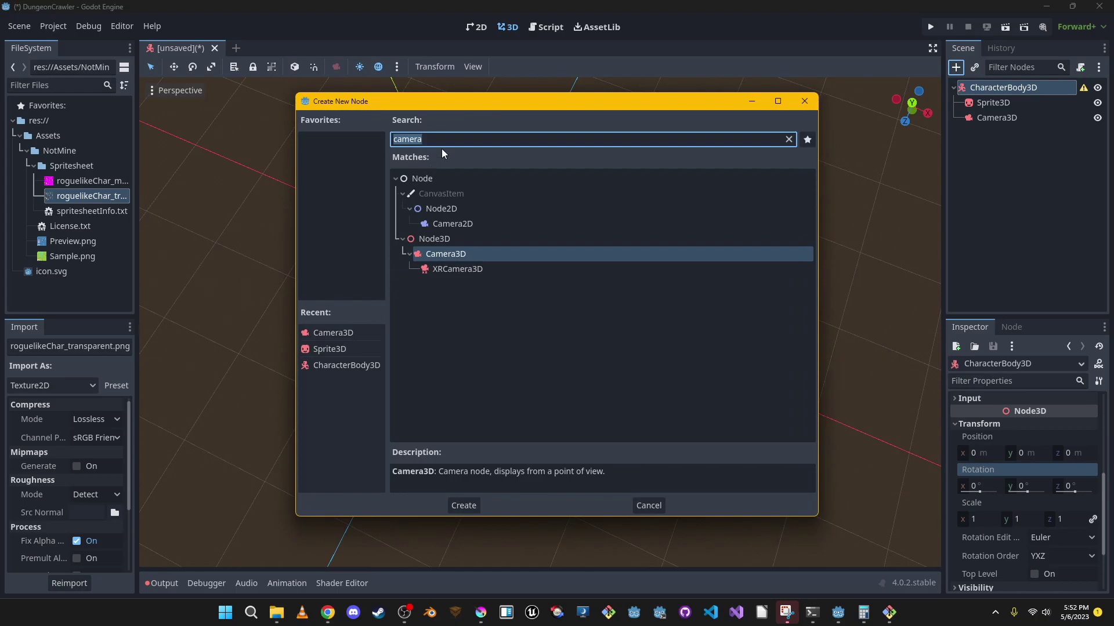
click(405, 614)
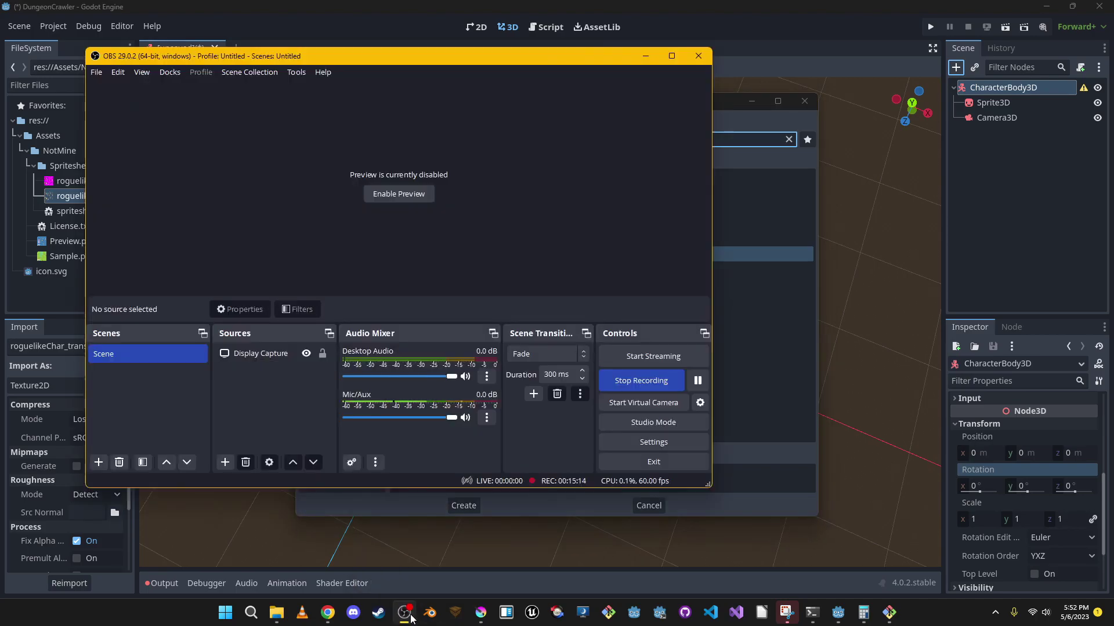
click(410, 617)
click(253, 616)
click(254, 616)
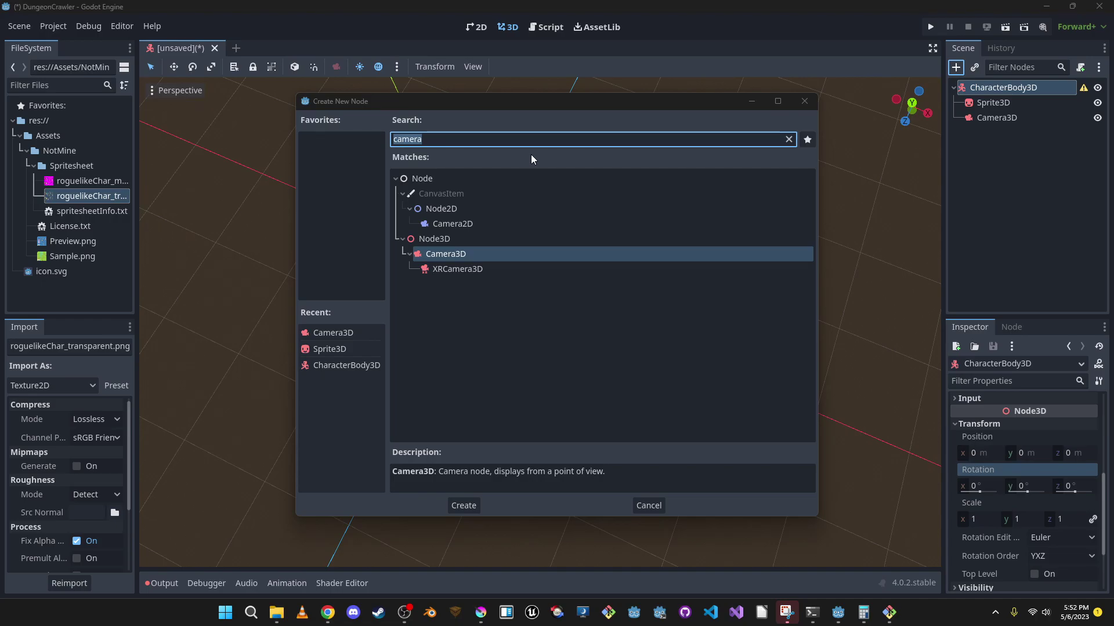
Search the node types for "collision" and add a CollisionShape3D under the CharacterBody3D
click(523, 137)
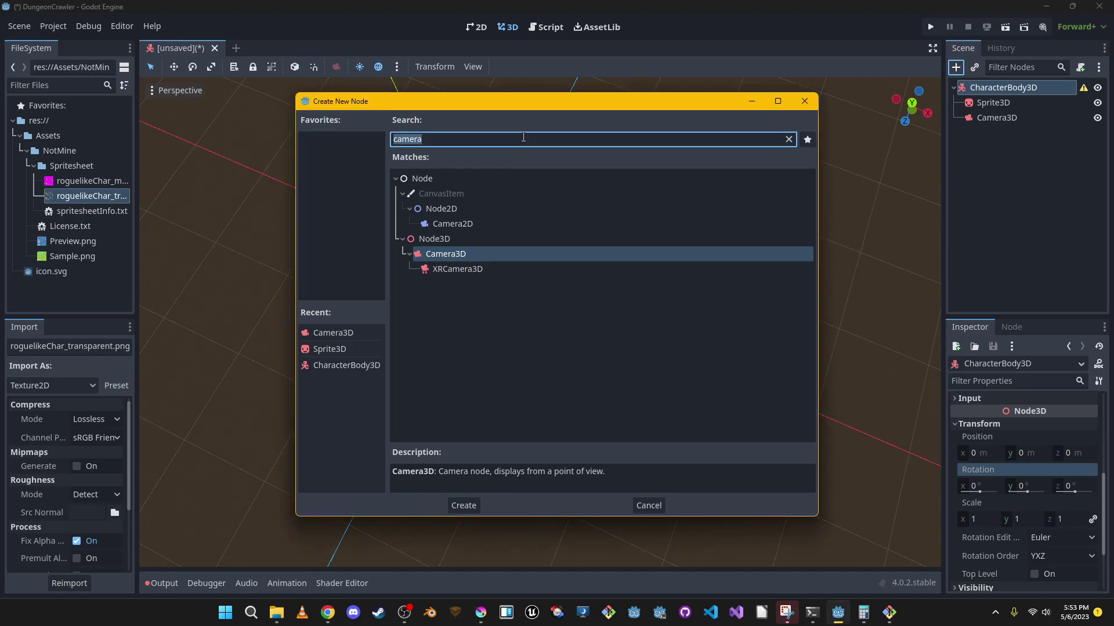
text(collision)
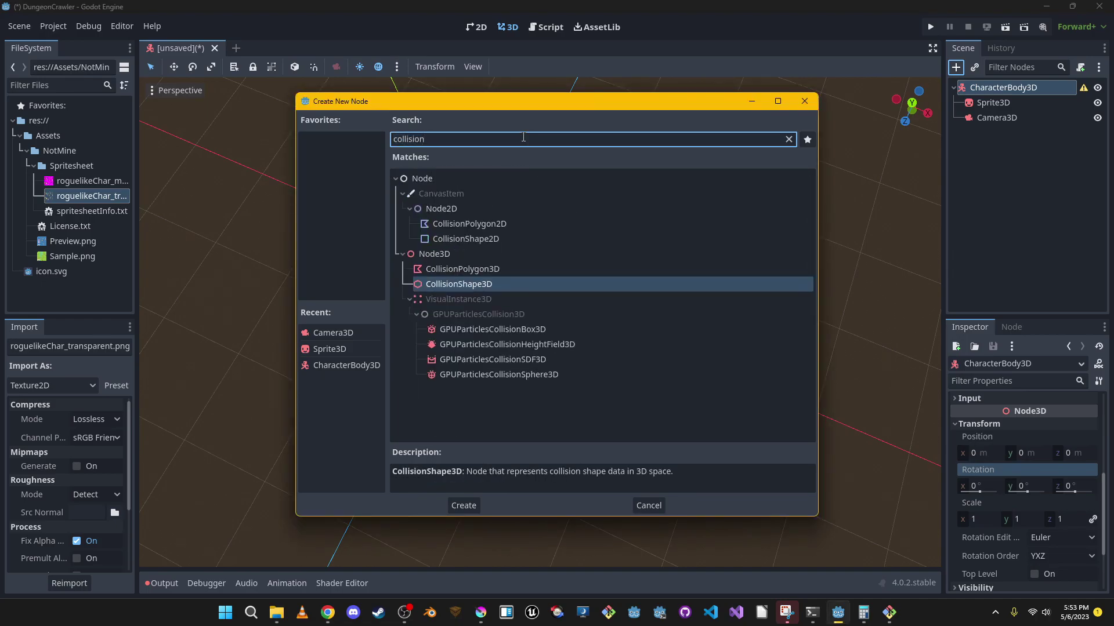
key(Return)
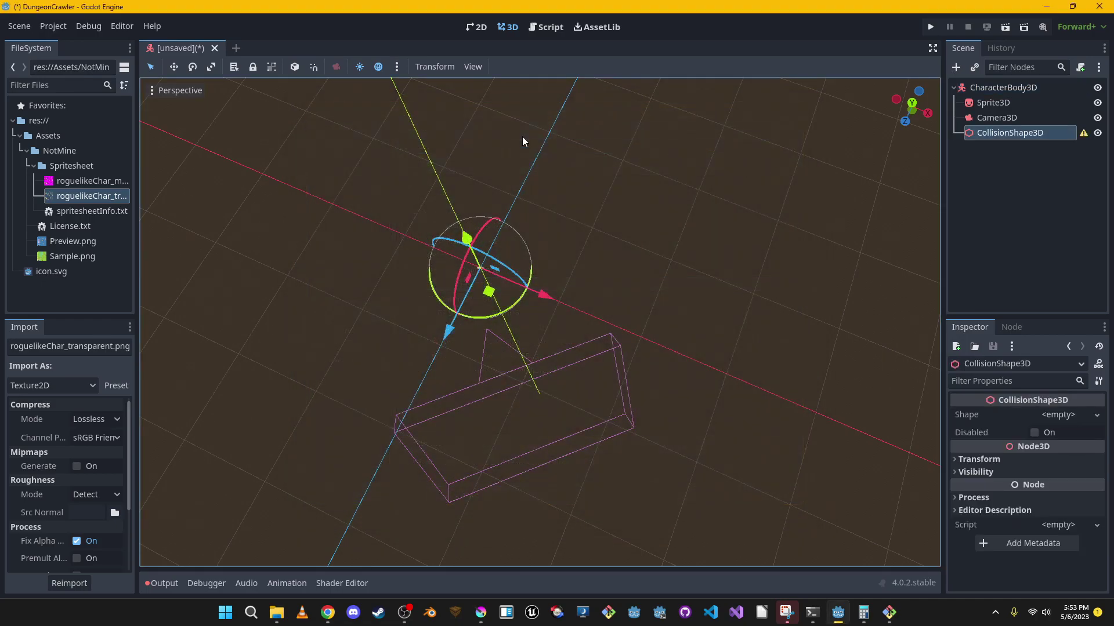
Open the CharacterBody3D node's documentation, look through its tutorials and properties, and return to the 3D workspace
middle_drag(718, 280, 703, 279)
right_drag(703, 278, 626, 261)
scroll(620, 261, up, 8)
key(s)
key(w)
key(f)
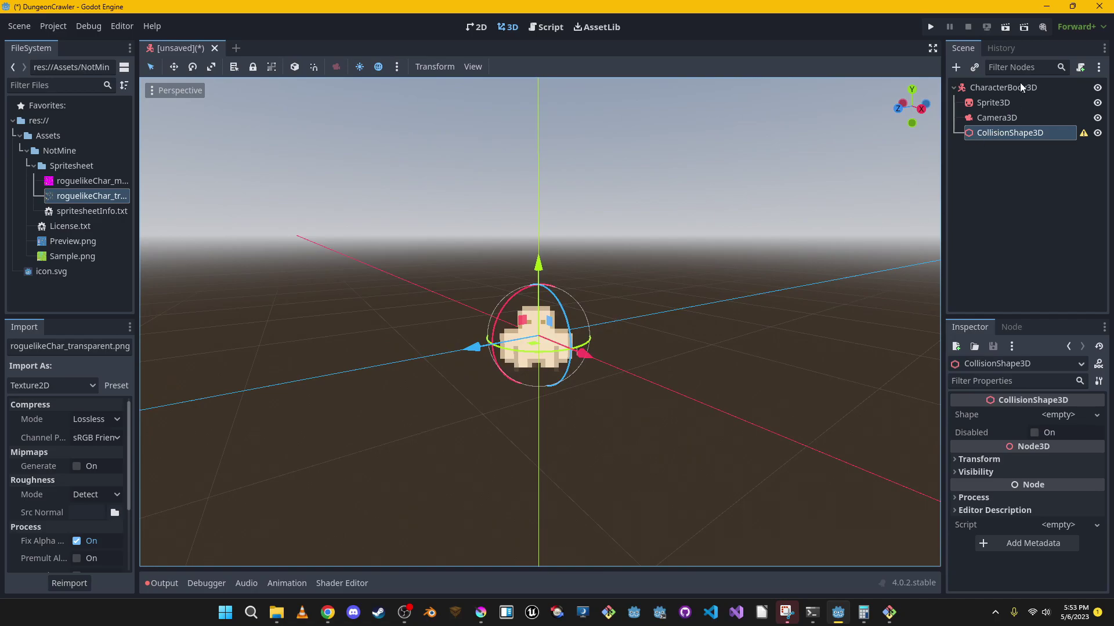
click(1021, 87)
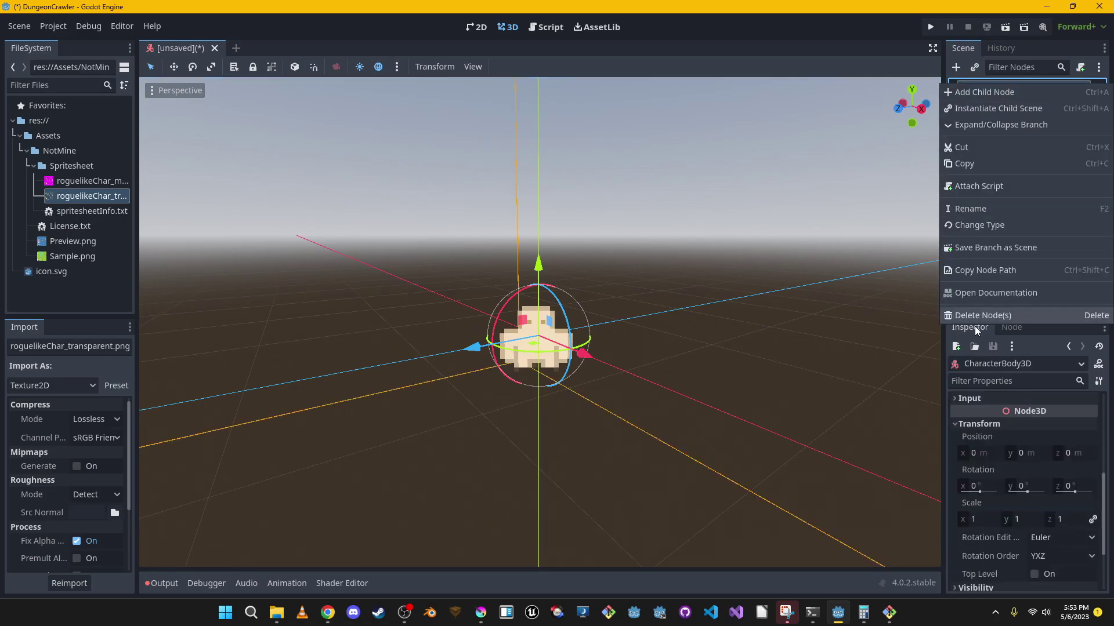
click(989, 293)
scroll(527, 282, down, 5)
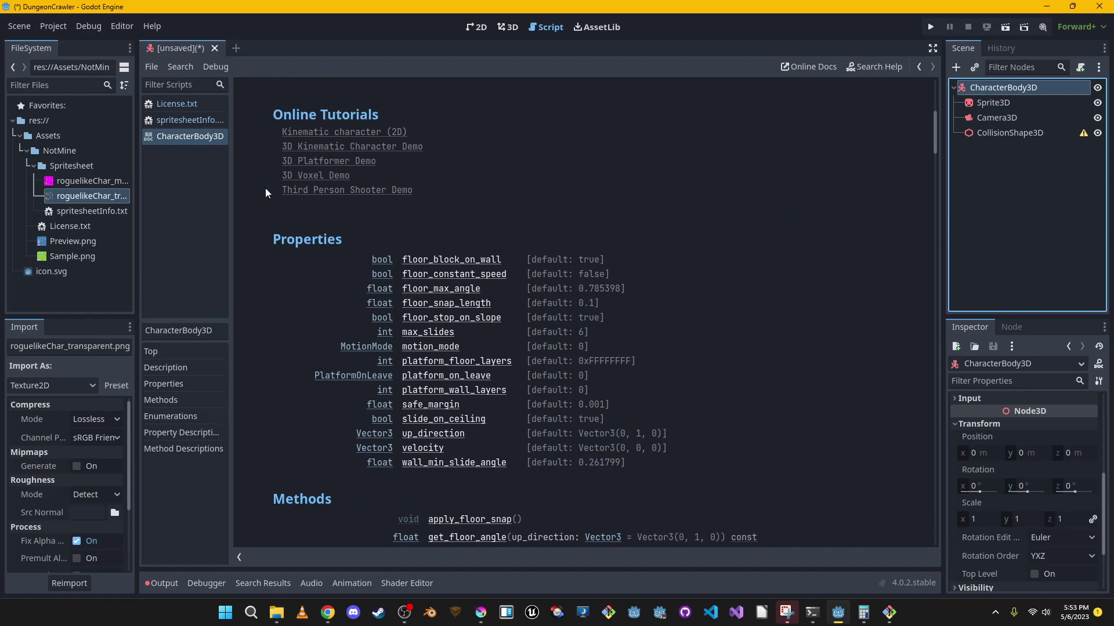
double_click(1003, 87)
click(511, 31)
click(517, 26)
Assign a new CapsuleShape3D as the shape of the CollisionShape3D node
right_drag(663, 239, 574, 319)
key(s)
key(d)
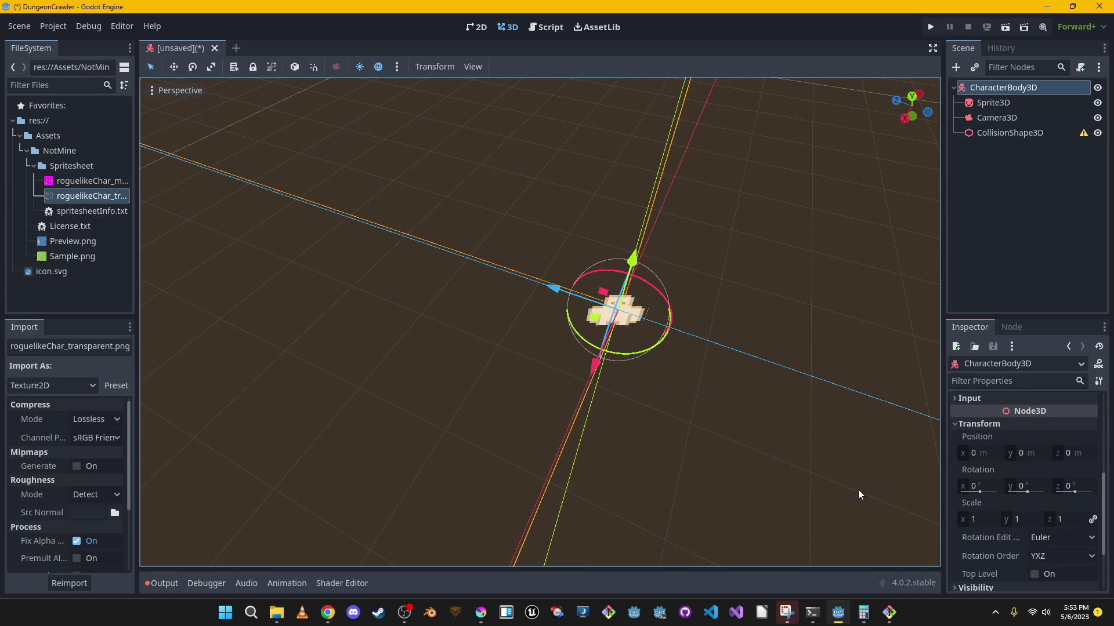
scroll(1017, 482, up, 6)
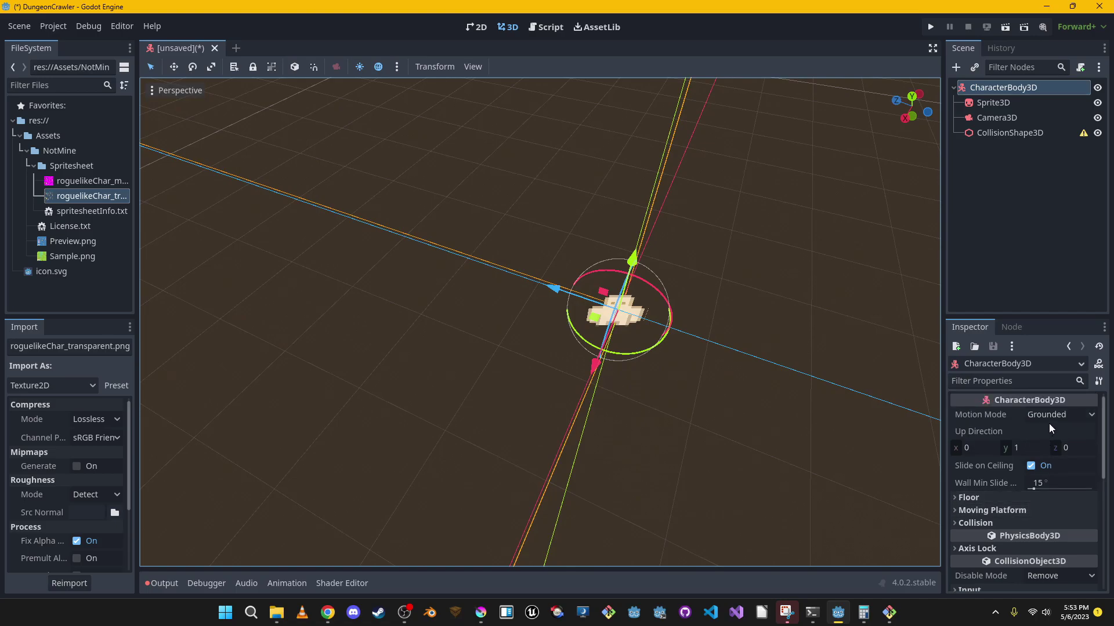
click(1037, 133)
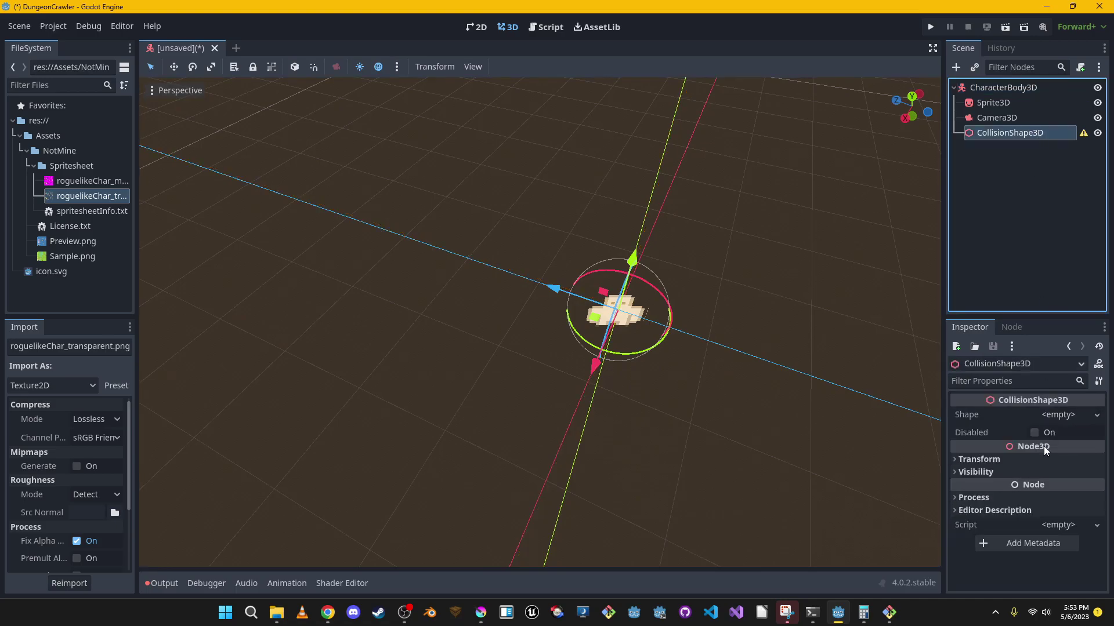
click(1096, 417)
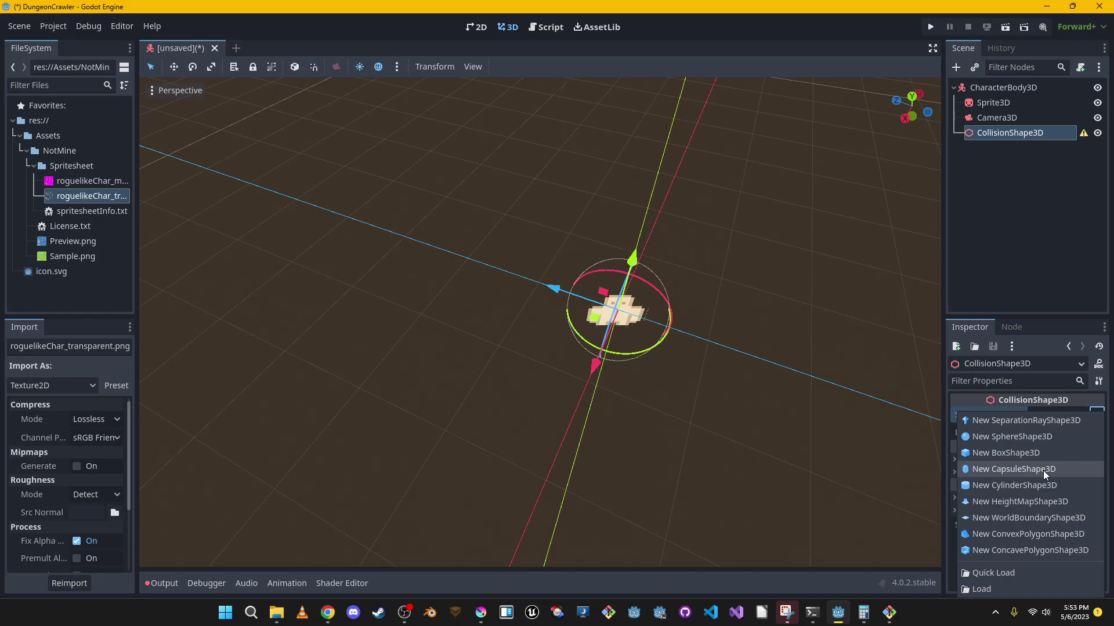
click(1043, 470)
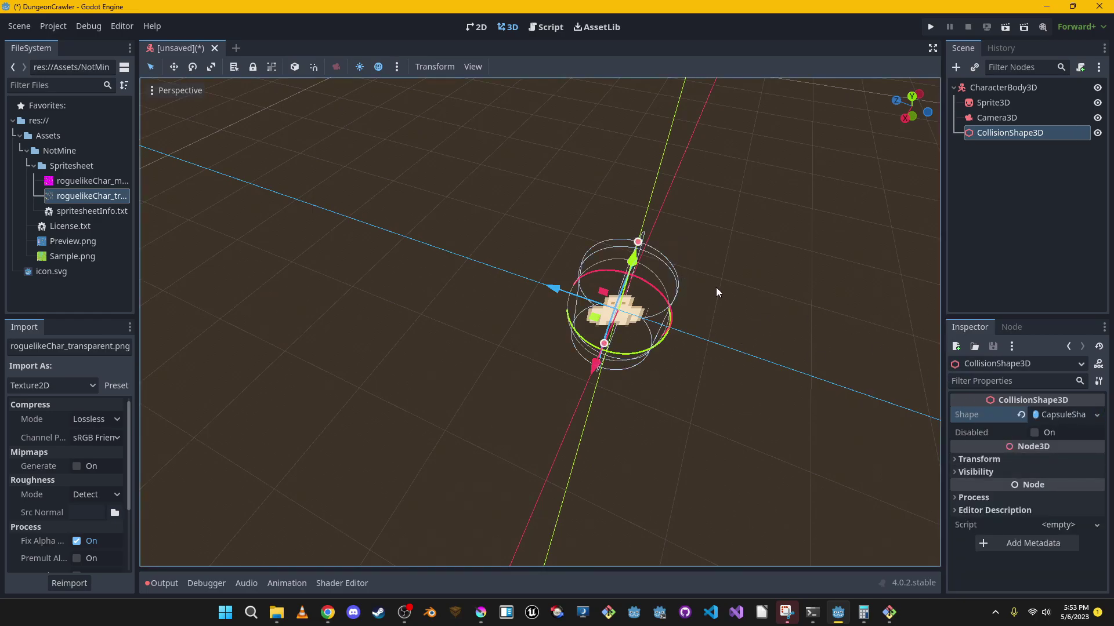
Compare the capsule's size with the sprite in the front and right orthogonal views
key(r)
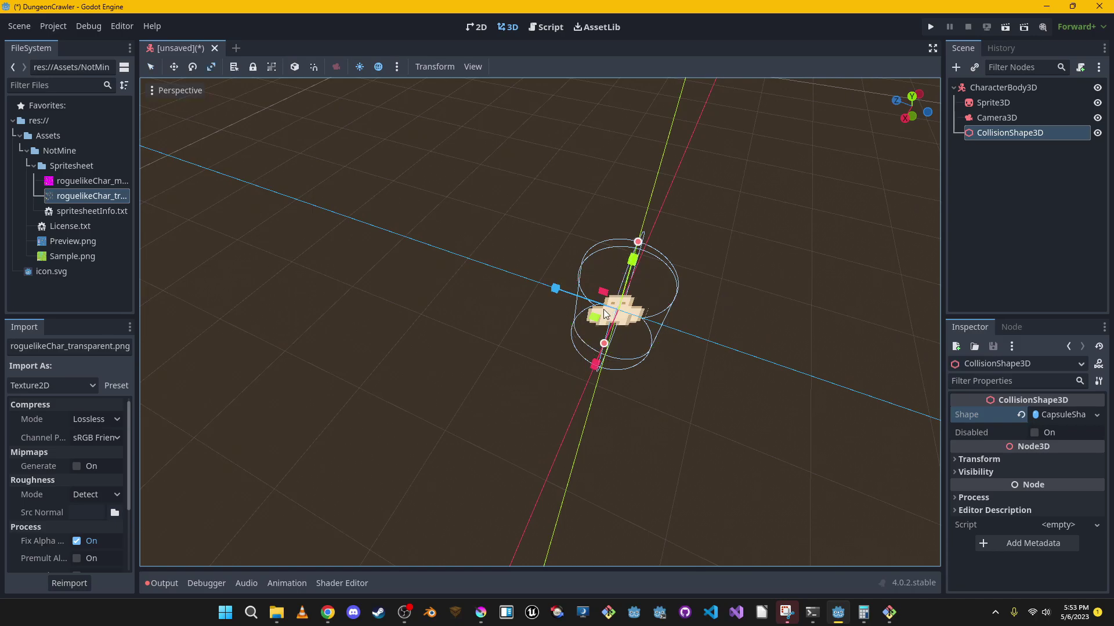
middle_drag(611, 311, 616, 314)
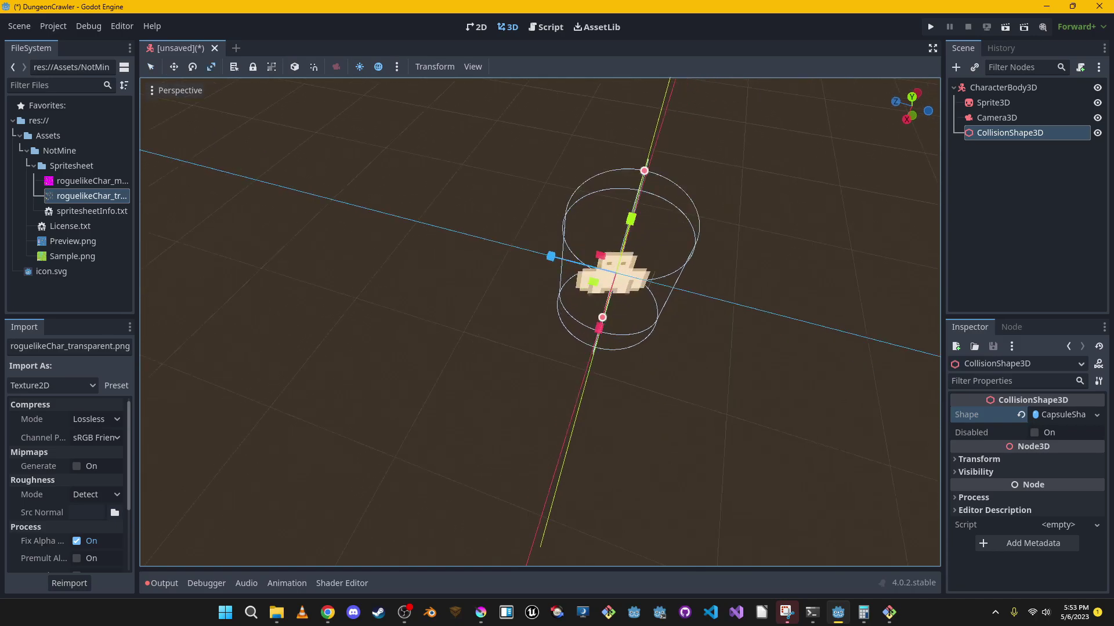
scroll(616, 314, up, 8)
key(f)
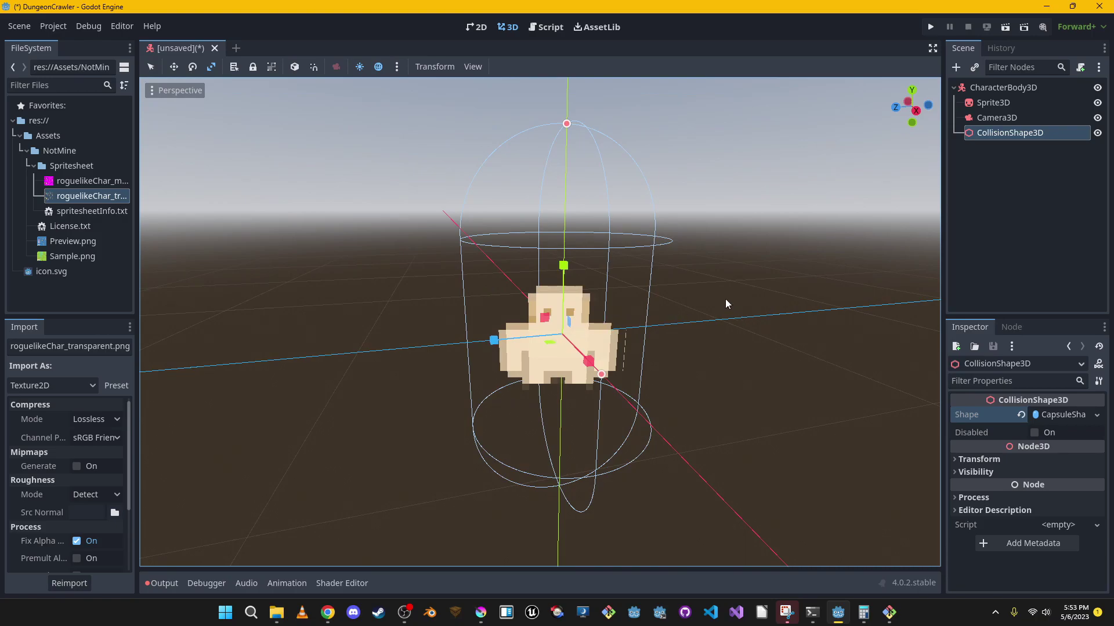
key(KP_1)
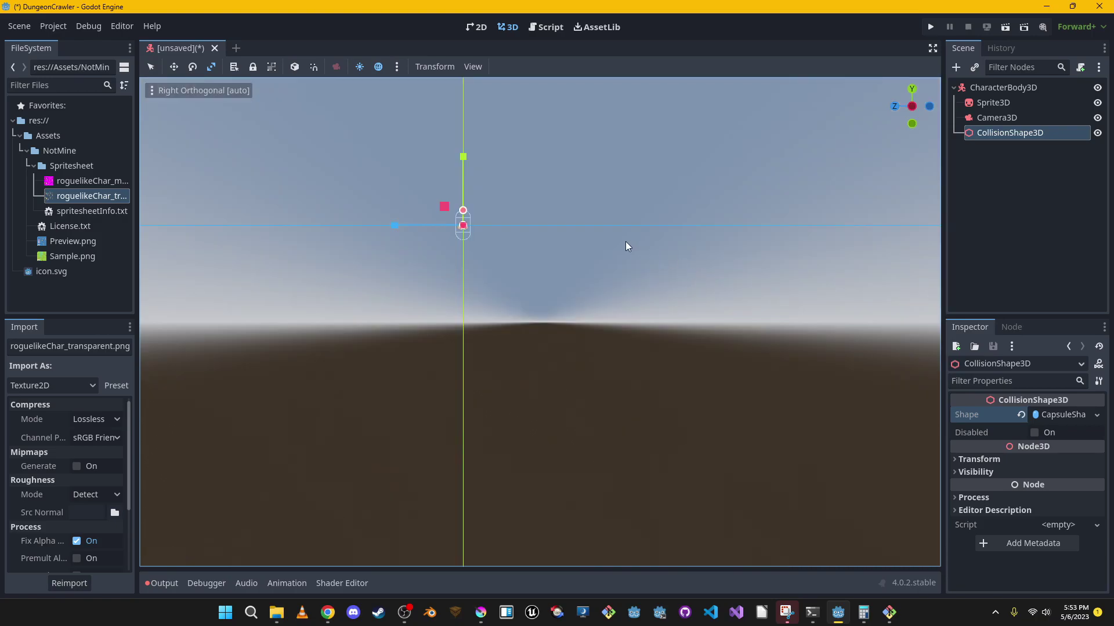
key(KP_3)
key(KP_1)
key(KP_3)
key(KP_1)
key(KP_3)
scroll(509, 209, up, 5)
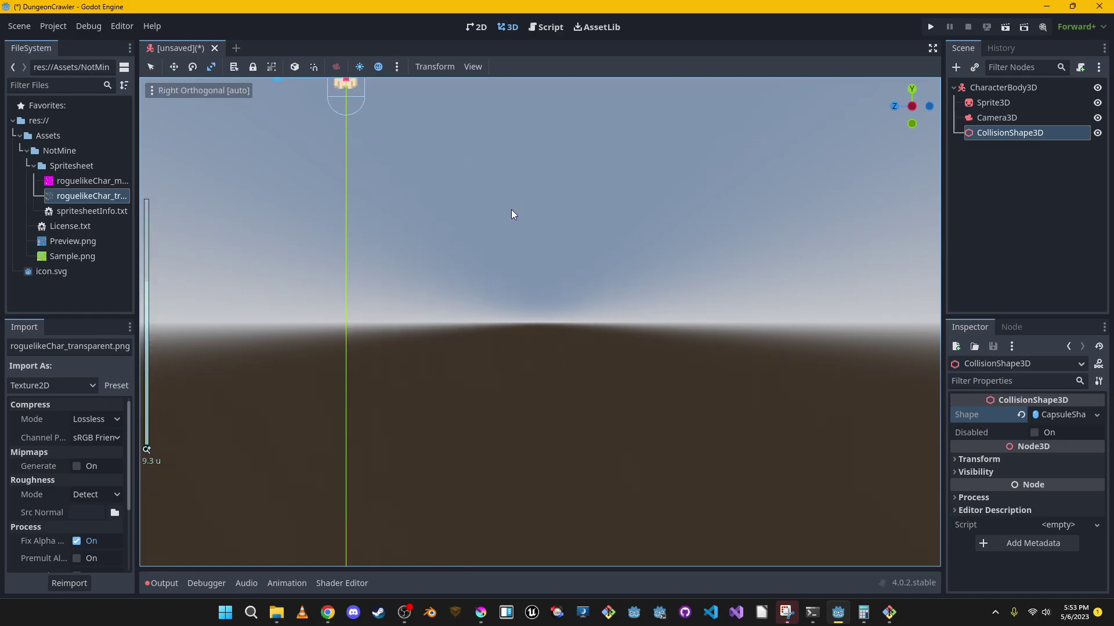
key(f)
scroll(583, 374, up, 5)
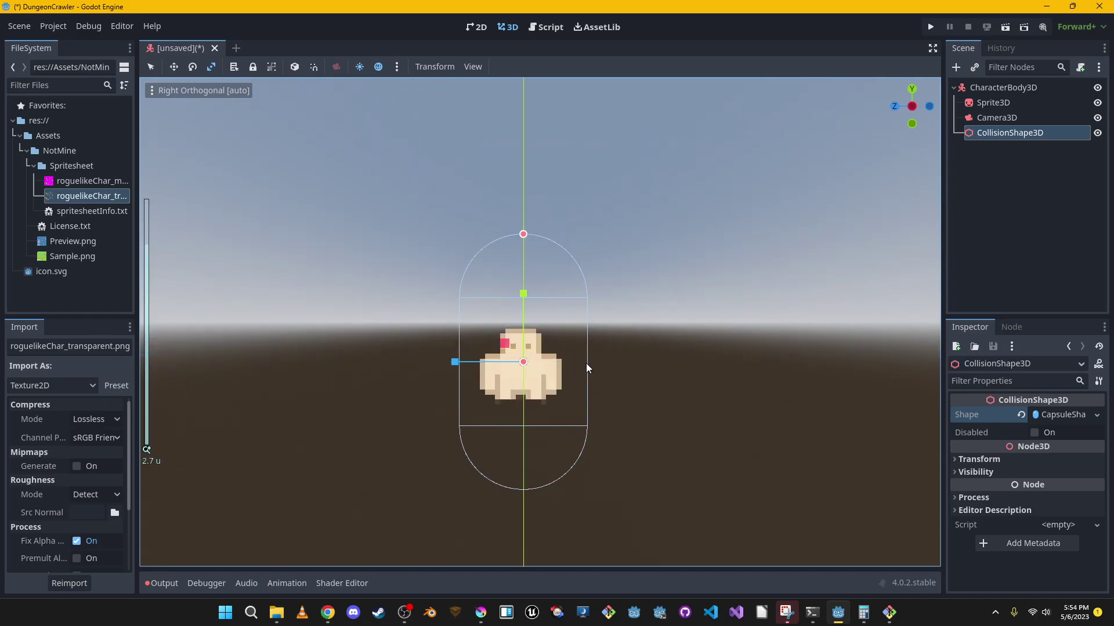
Try resizing the capsule with its viewport handles, undoing the first attempt, and check the shape from several angles
drag(517, 202, 534, 229)
key(ctrl+z)
drag(518, 373, 528, 376)
middle_drag(687, 350, 406, 373)
key(KP_3)
key(KP_1)
key(f)
key(KP_7)
shift+middle_drag(650, 339, 521, 253)
right_drag(521, 253, 708, 174)
key(w)
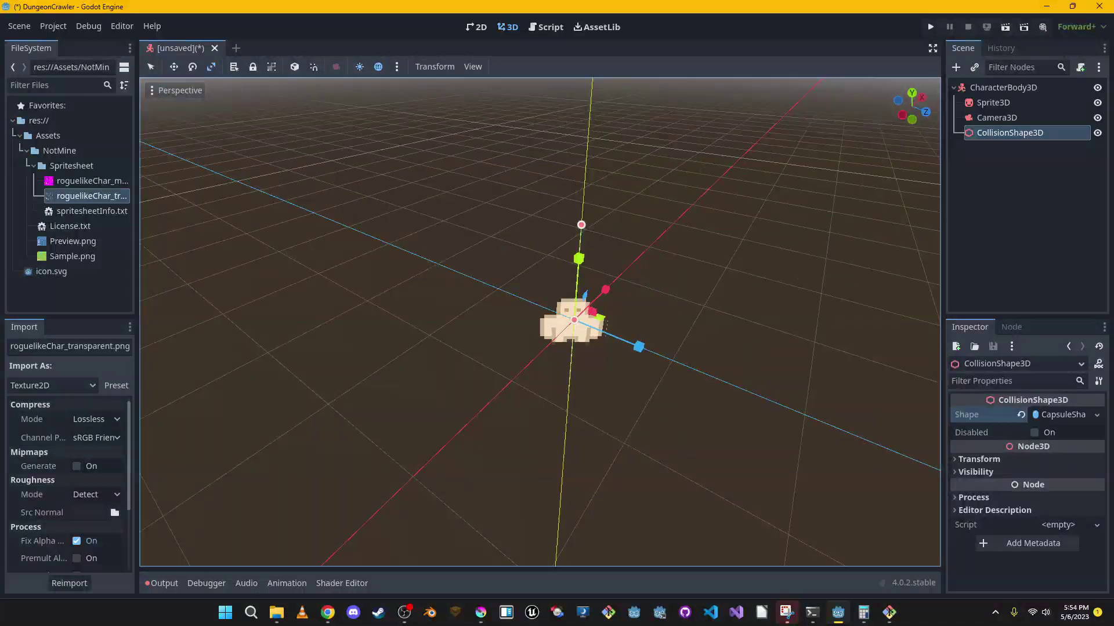
Clear the CollisionShape3D's shape and give it a fresh default CapsuleShape3D
click(1096, 415)
click(1033, 533)
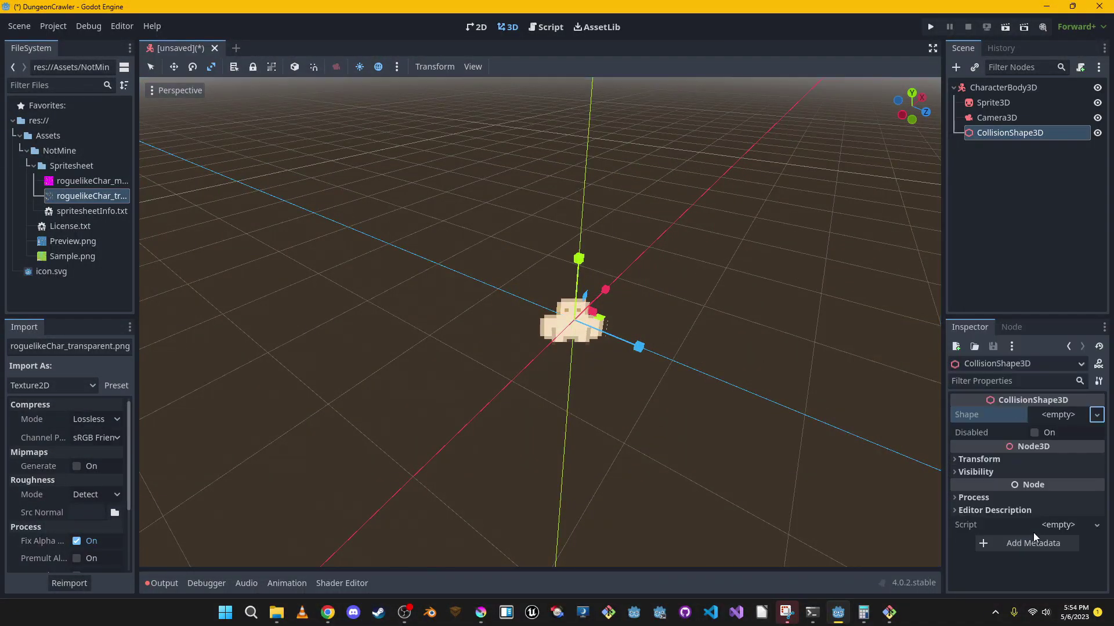
click(1097, 410)
click(1060, 469)
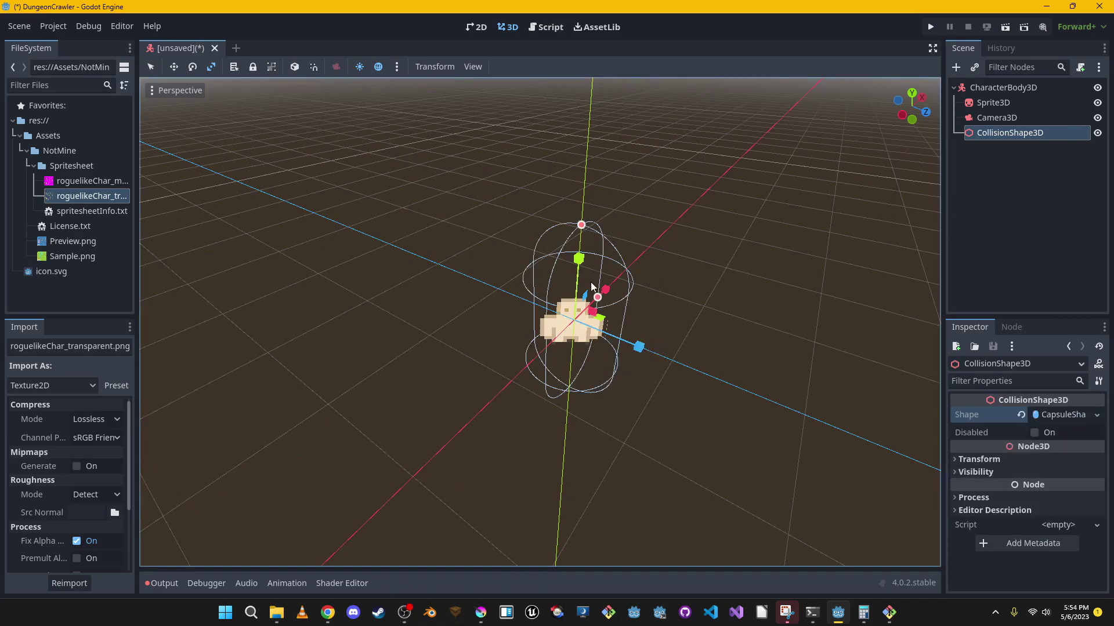
Narrow the new capsule to a radius of about 0.375 and reduce its height to fit the sprite more closely
drag(597, 297, 591, 302)
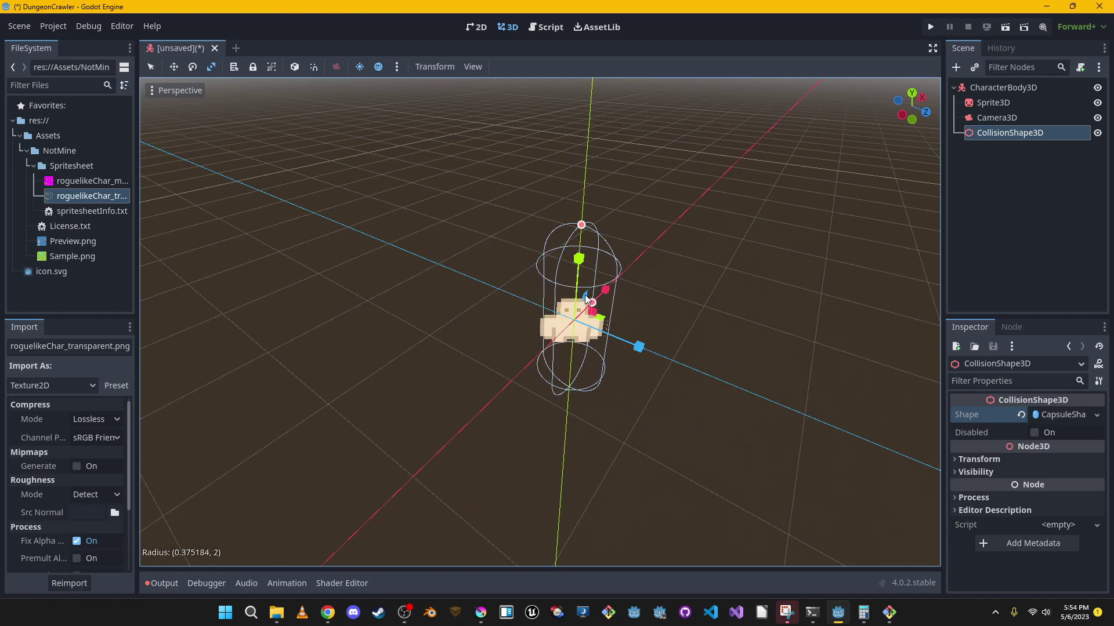
drag(581, 226, 577, 279)
middle_drag(665, 347, 676, 306)
key(w)
right_drag(676, 306, 684, 259)
key(s)
key(w)
drag(573, 196, 578, 167)
Raise the CollisionShape3D along Y until the capsule's base meets the sprite's feet, and nudge it slightly along Z
right_drag(636, 199, 673, 250)
key(s)
key(w)
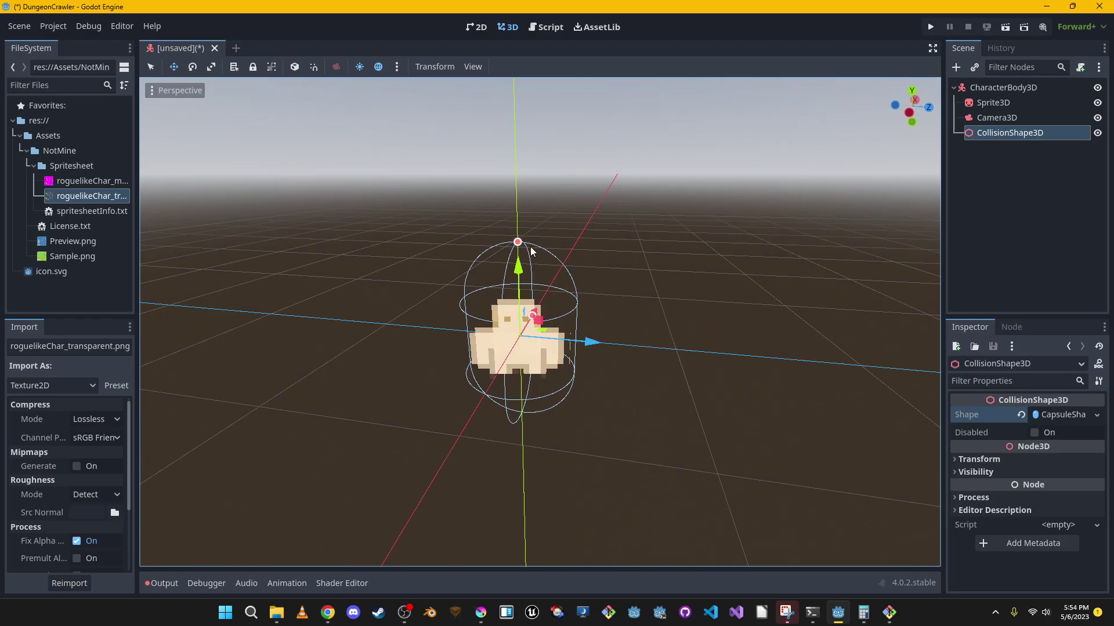
drag(518, 267, 572, 240)
key(KP_3)
drag(501, 305, 496, 305)
Check the capsule's alignment in the orthogonal views and nudge the CollisionShape3D slightly along X
key(KP_3)
key(KP_1)
key(KP_7)
key(KP_3)
key(KP_1)
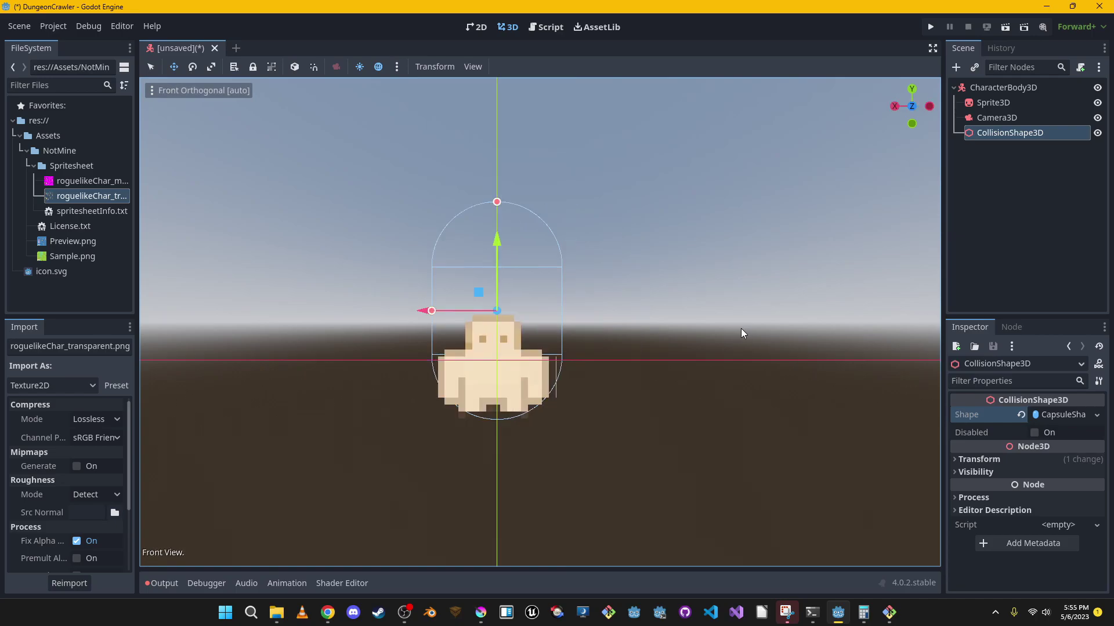
key(KP_3)
key(KP_1)
key(KP_3)
key(KP_1)
drag(419, 309, 415, 309)
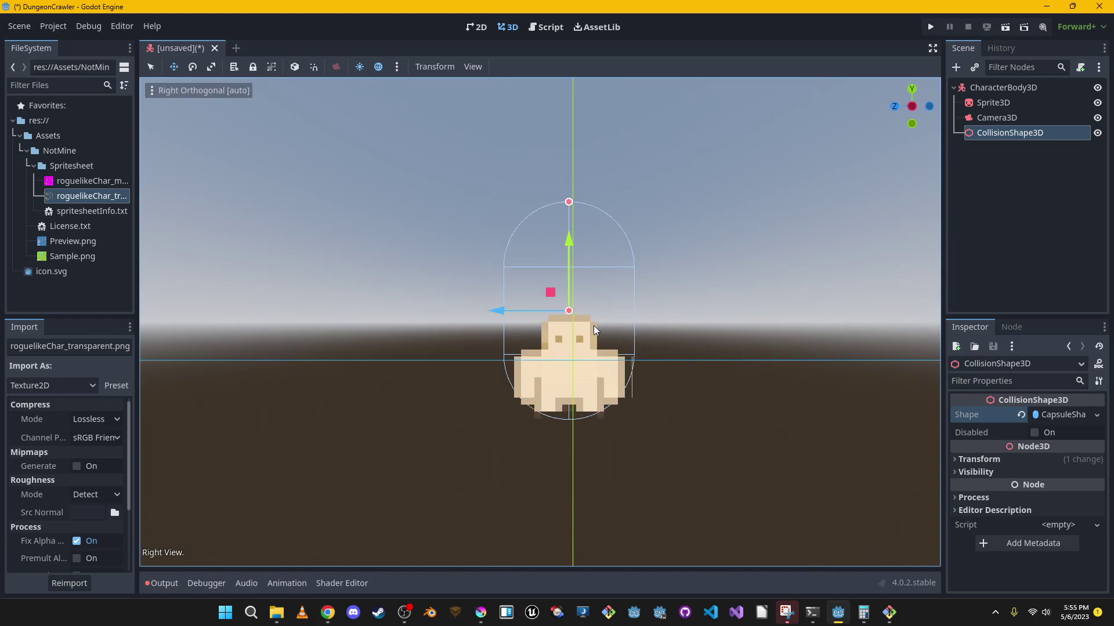
Inspect the capsule's fit around the character from above and in perspective, and select the Sprite3D to view its properties
key(KP_7)
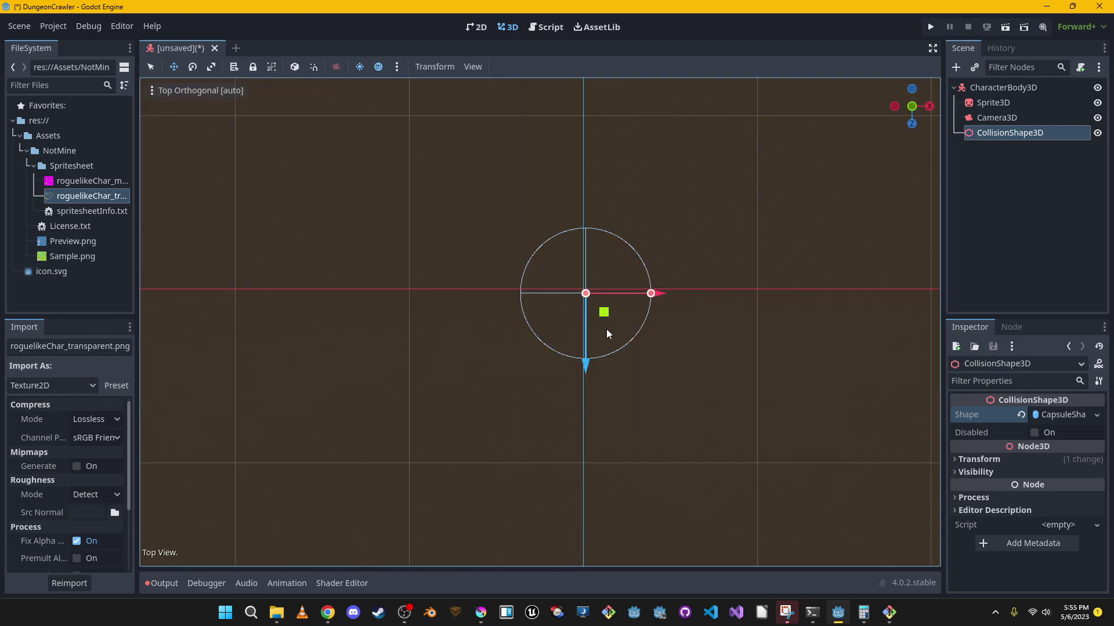
shift+middle_drag(745, 360, 604, 243)
scroll(559, 304, up, 10)
middle_drag(559, 304, 670, 319)
middle_drag(543, 263, 586, 301)
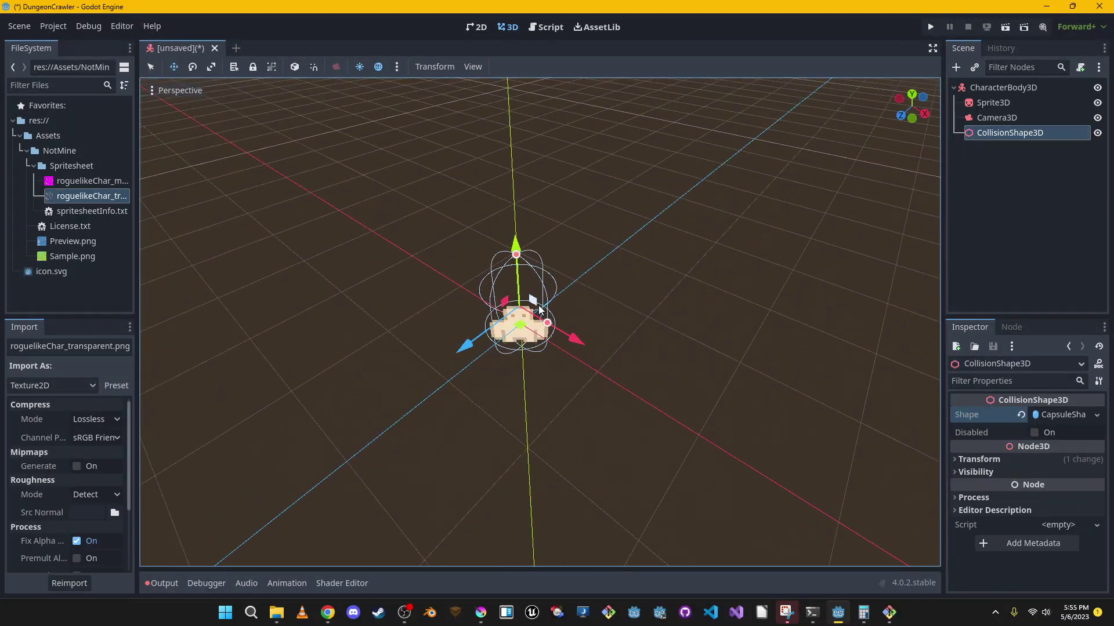
right_drag(506, 241, 302, 232)
click(1015, 101)
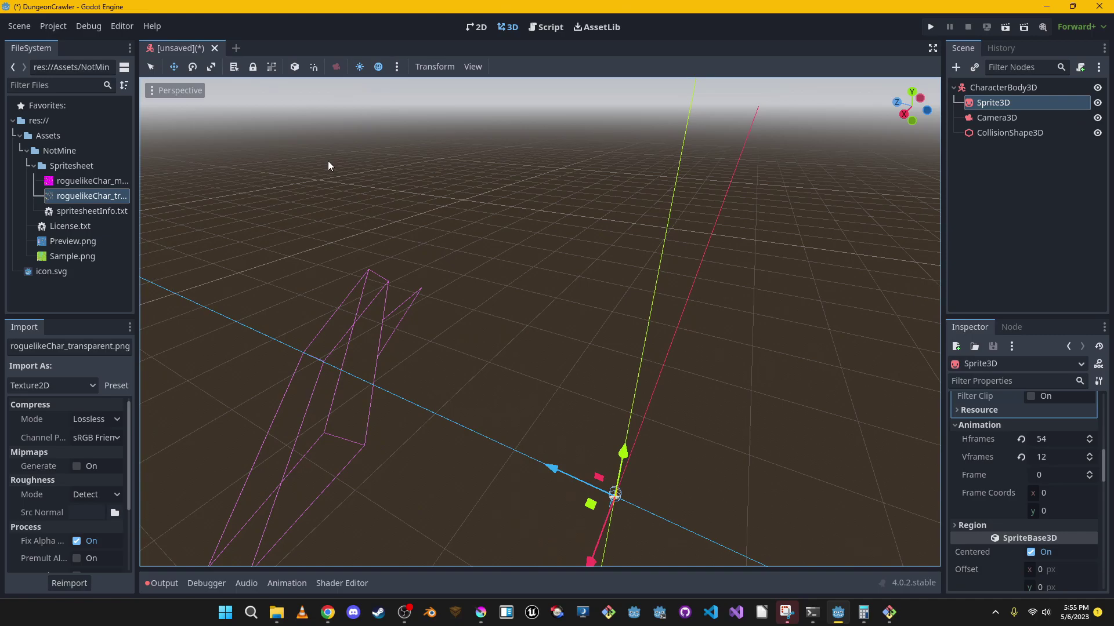
Rename the root CharacterBody3D node to Player
key(ctrl+s)
click(848, 101)
click(1011, 93)
click(1011, 92)
text(Player)
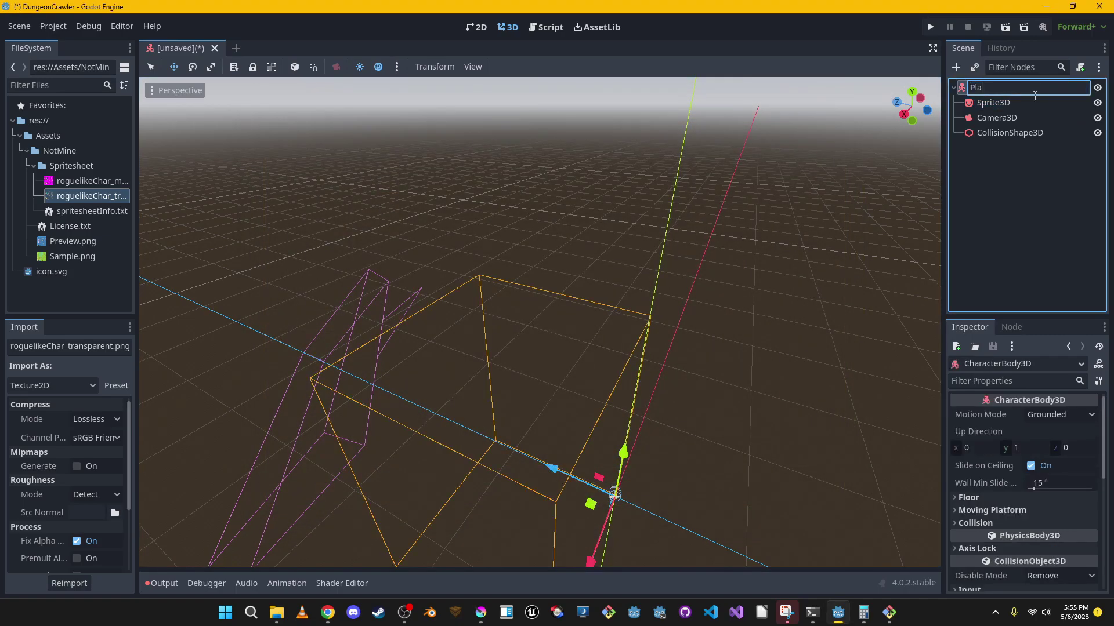
key(Return)
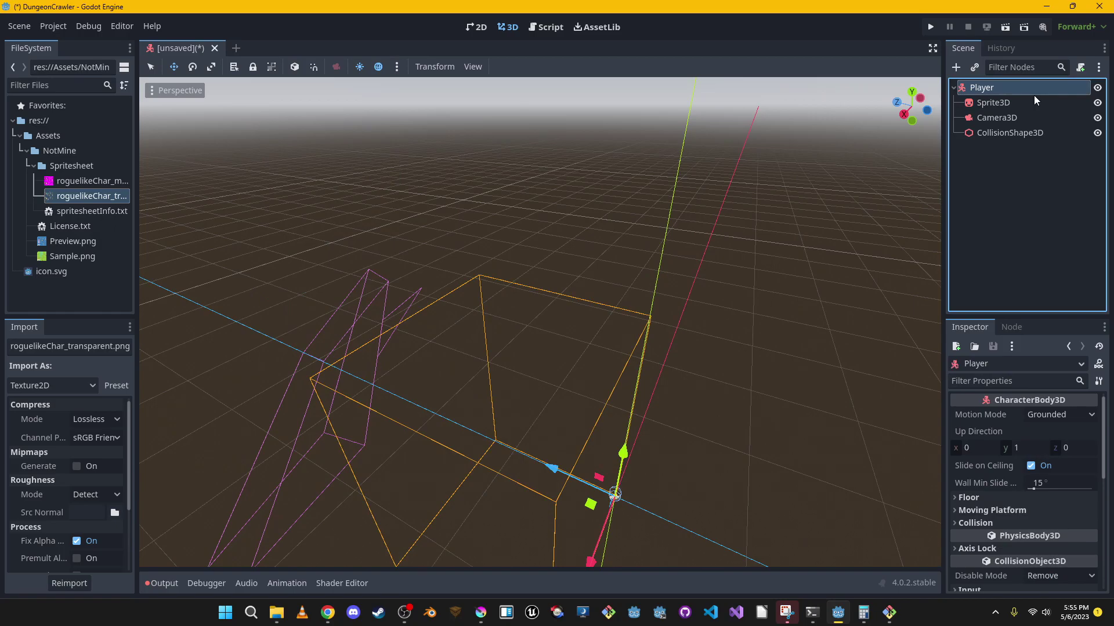
Collapse the asset folders and create a folder named Scene in the project root
click(26, 151)
right_click(51, 194)
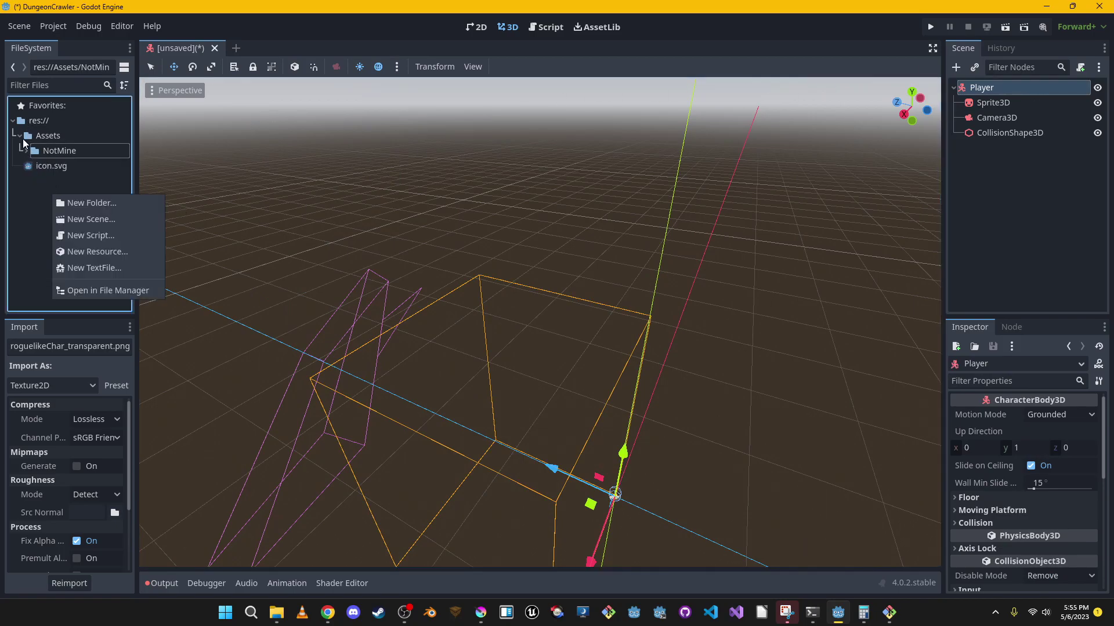
click(20, 141)
right_click(43, 194)
click(86, 201)
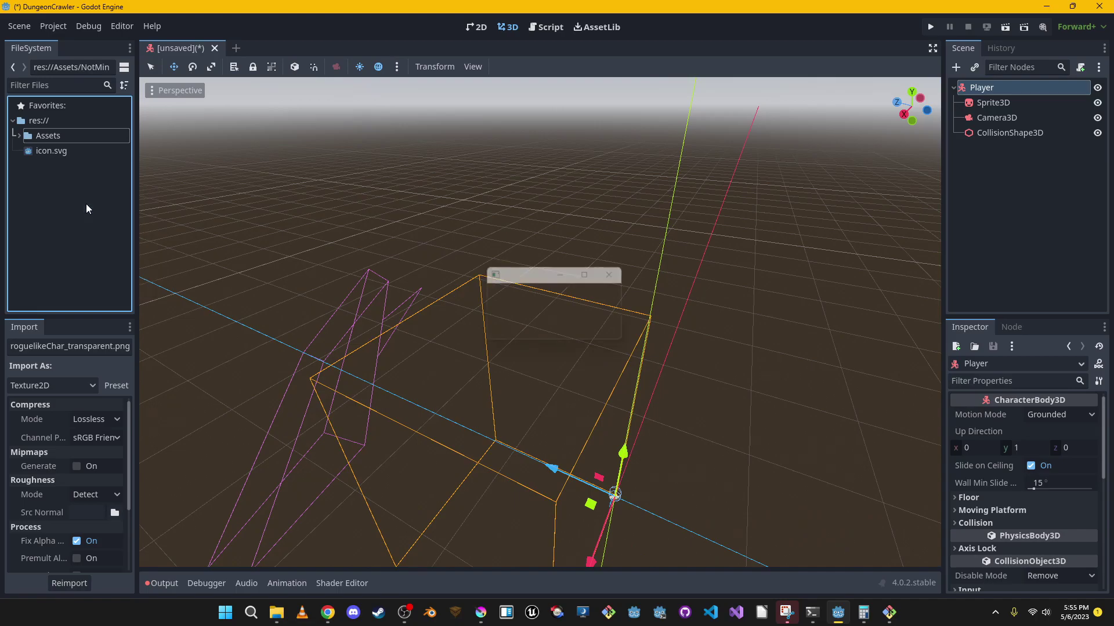
text(Scene)
key(Return)
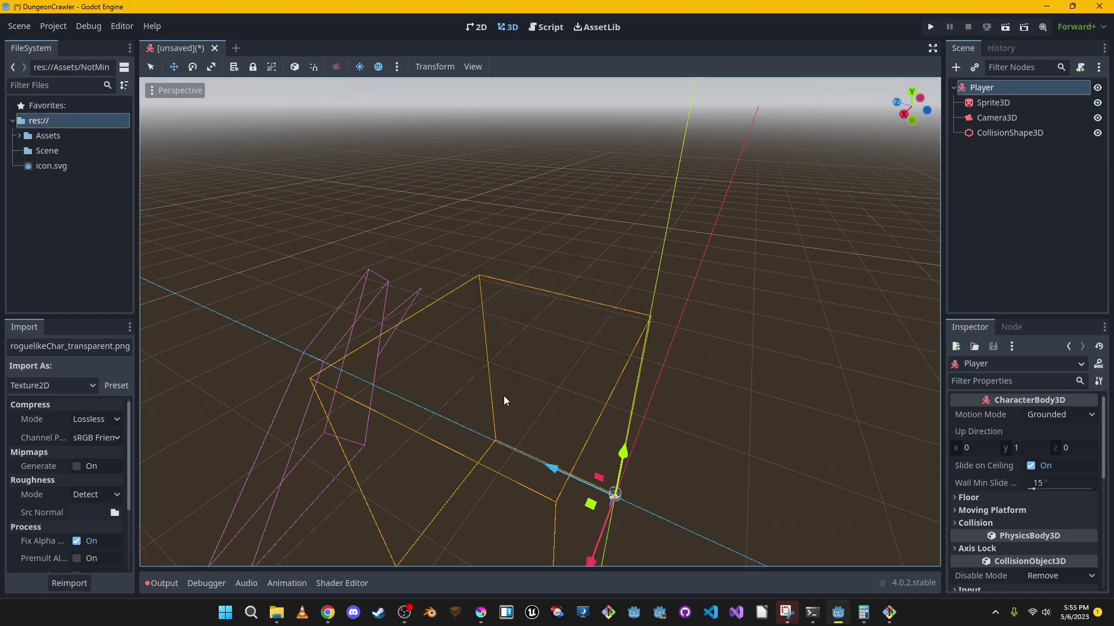
click(45, 151)
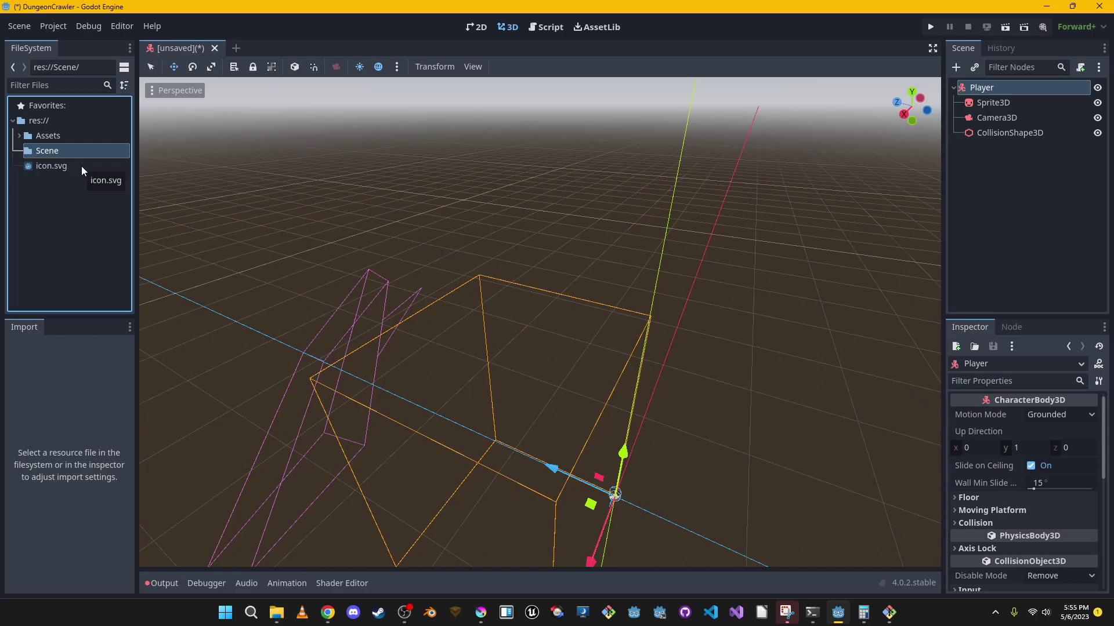
double_click(105, 138)
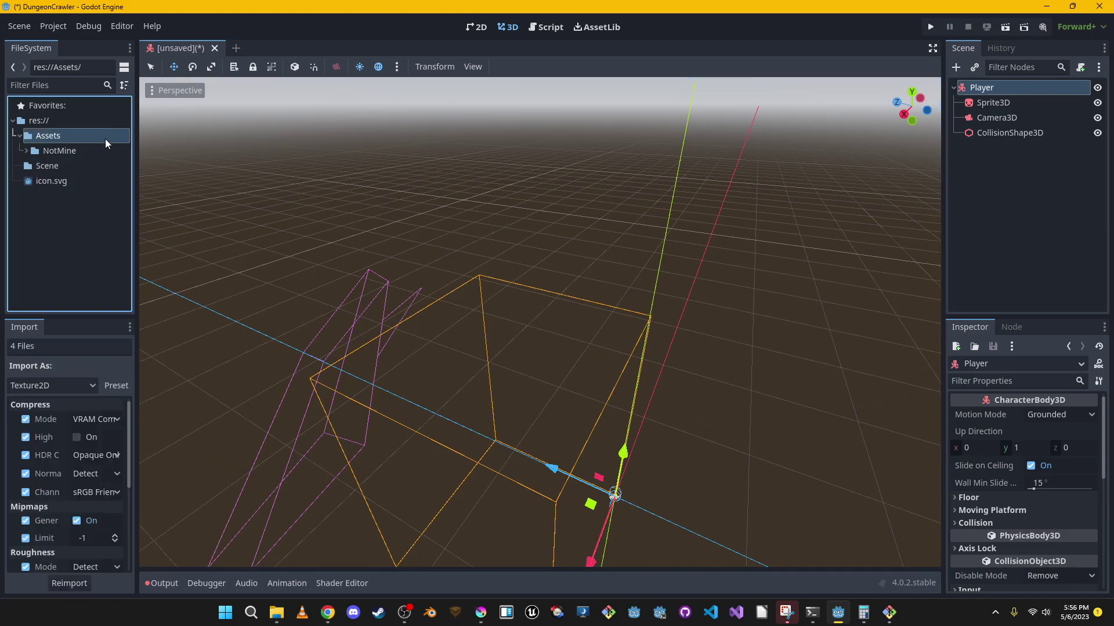
double_click(104, 146)
click(99, 138)
double_click(99, 137)
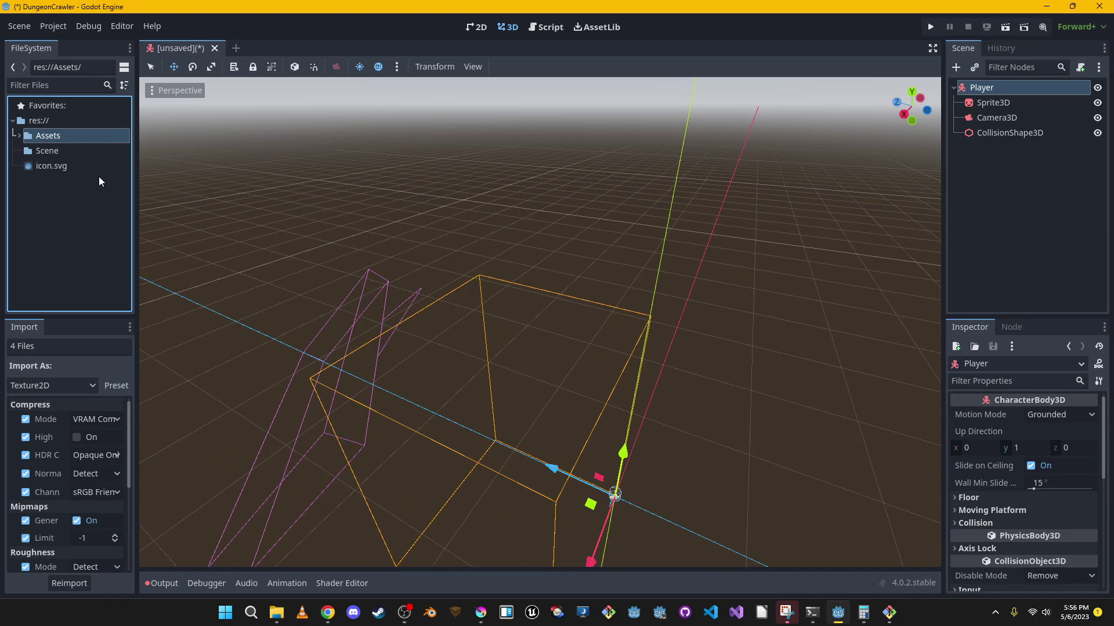
Create a folder named Maps in the project root
click(93, 153)
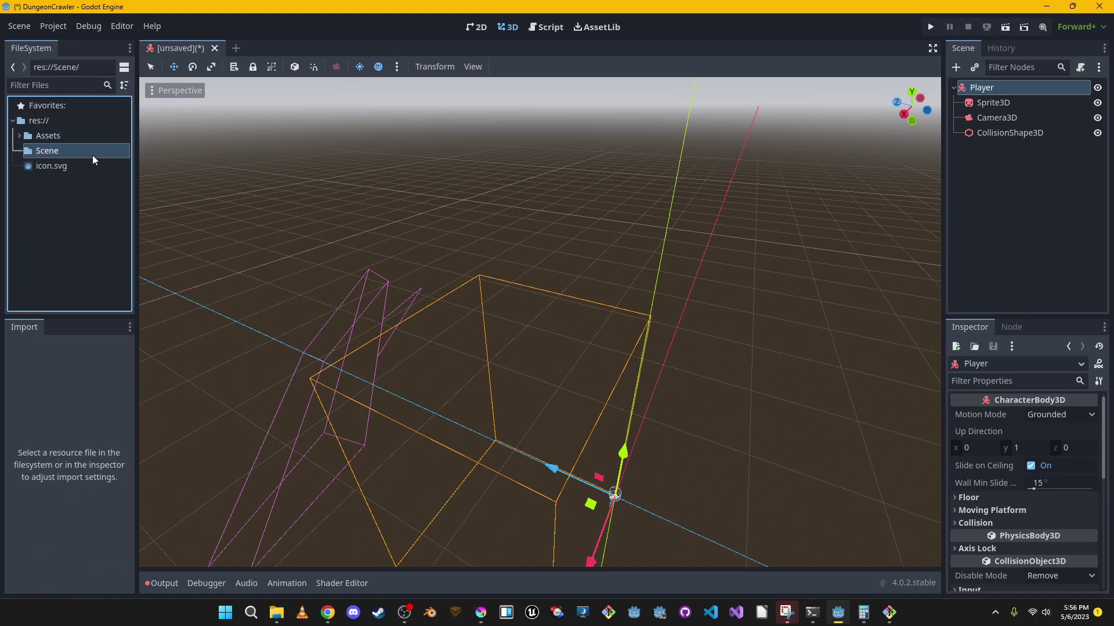
right_click(98, 225)
click(130, 235)
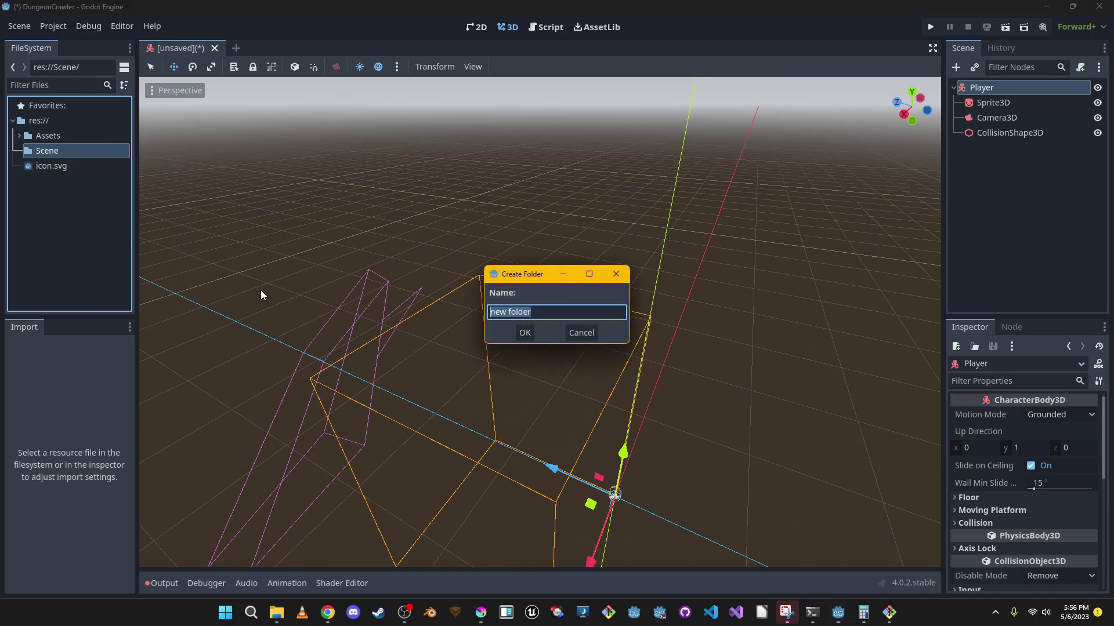
text(Maps)
key(Return)
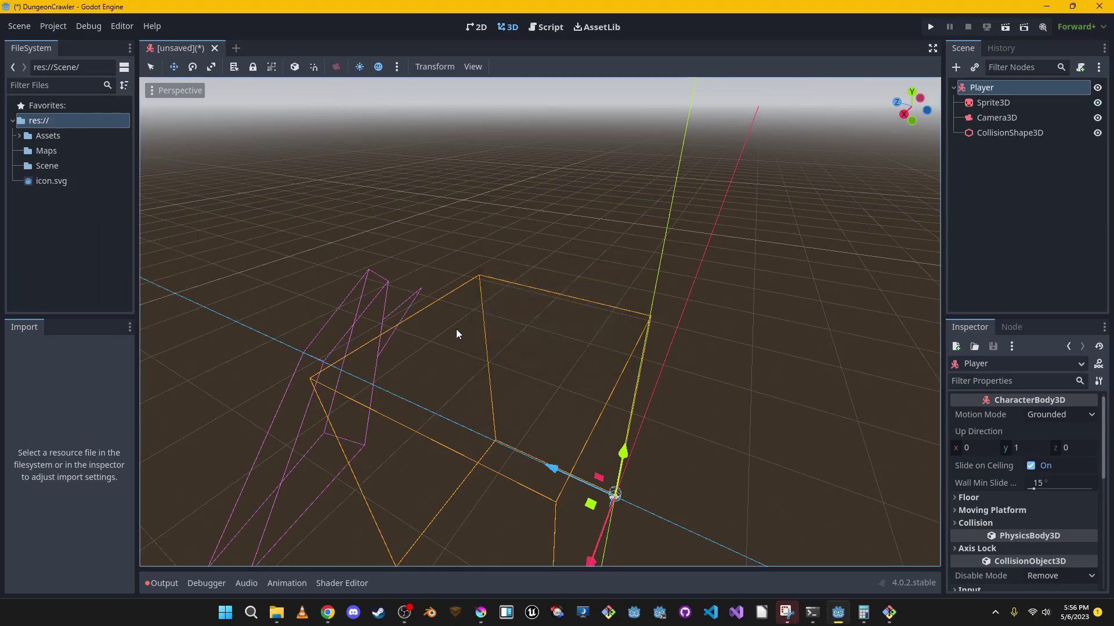
Delete the Maps folder from the project root
click(57, 149)
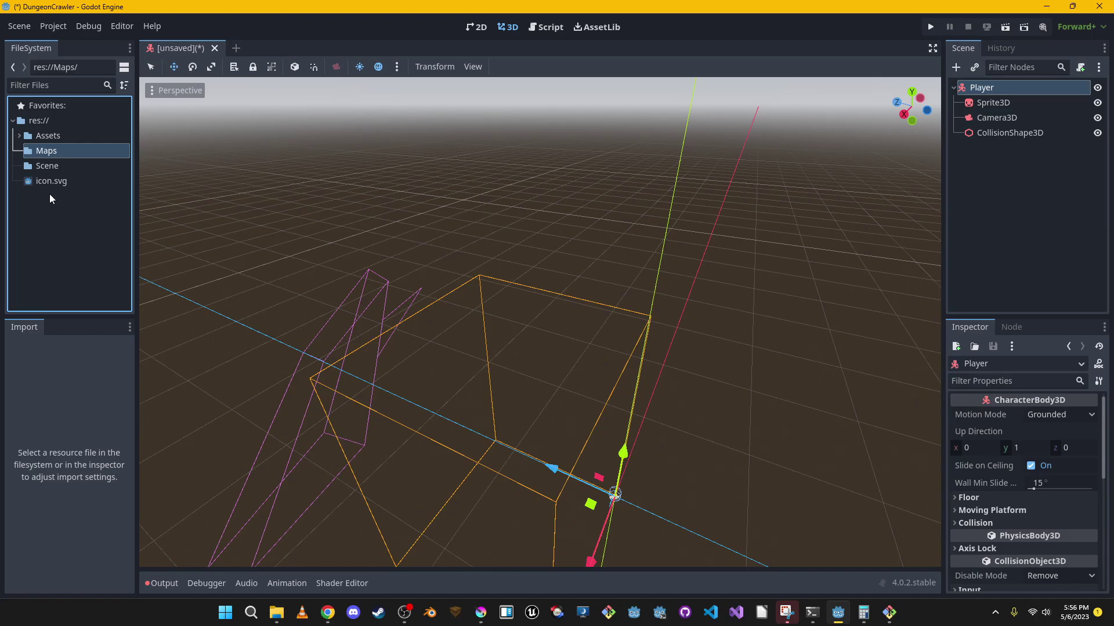
click(52, 168)
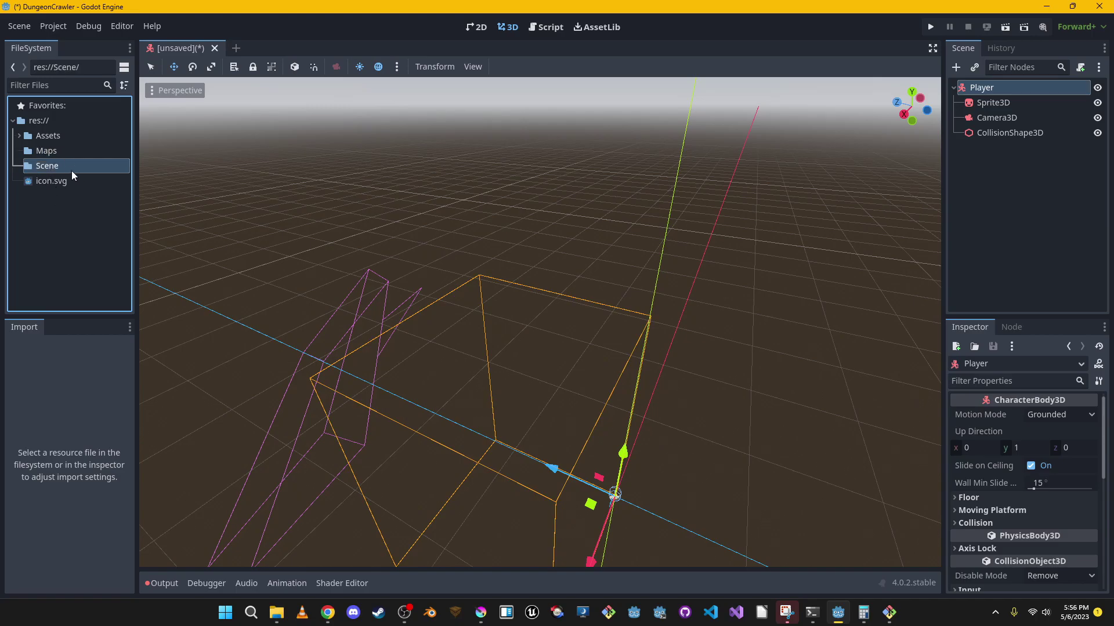
click(64, 152)
right_click(64, 152)
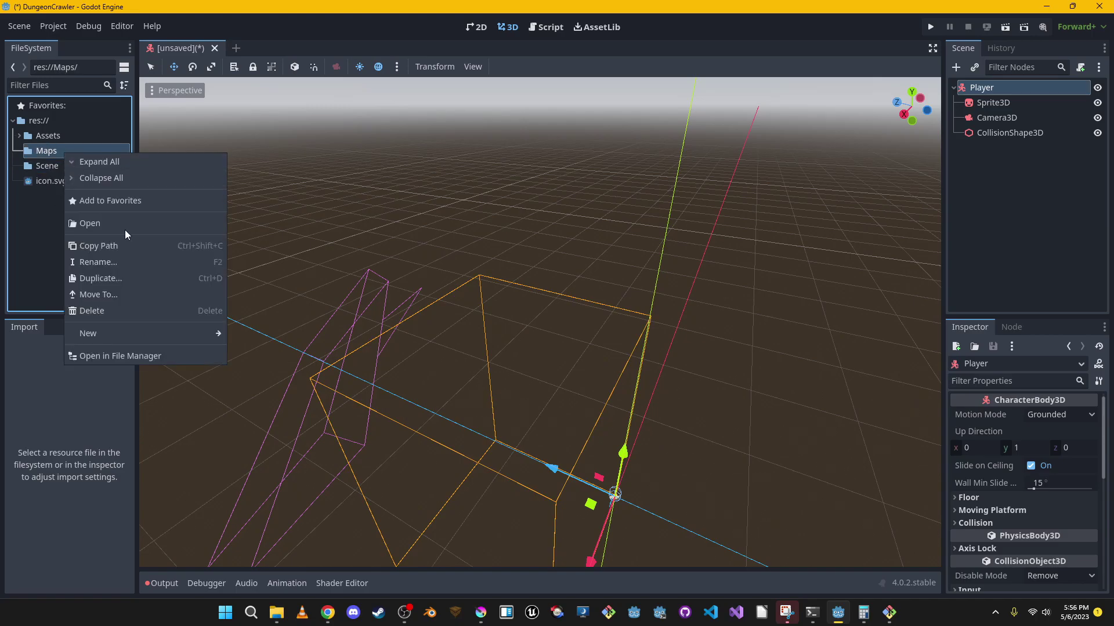
click(148, 311)
click(473, 339)
Rename the Scene folder to Scenes
click(118, 152)
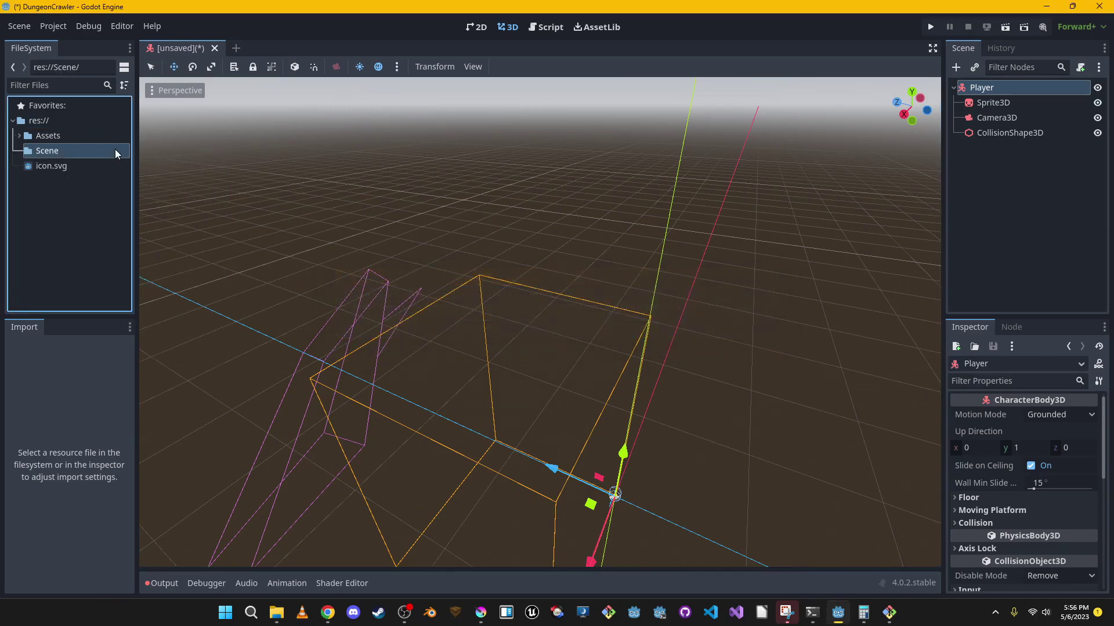
right_click(116, 152)
click(194, 258)
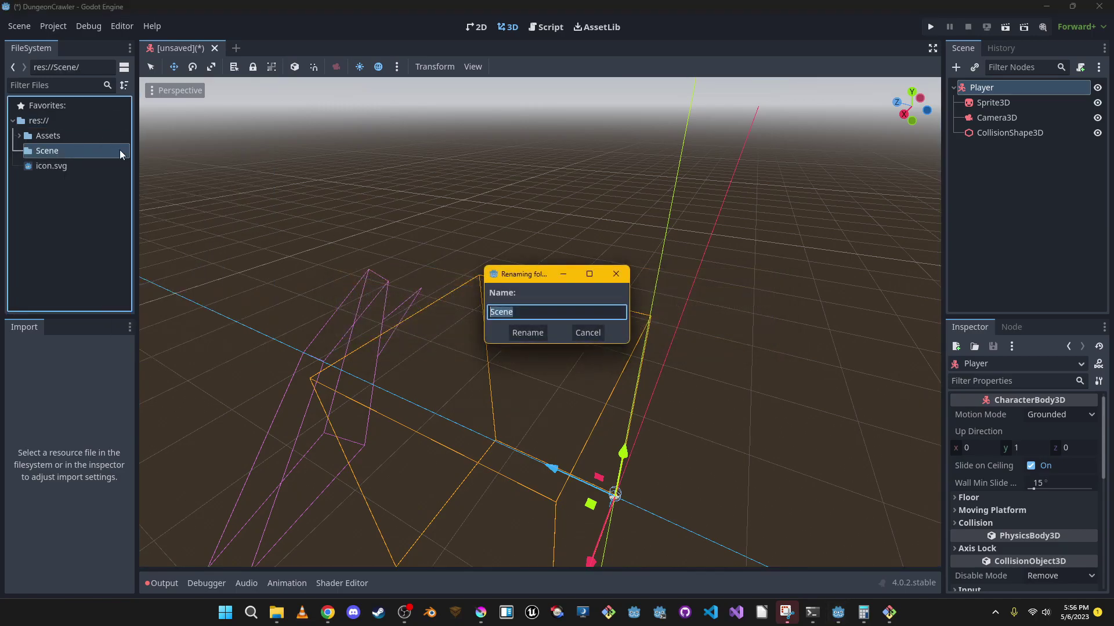
click(537, 311)
text(s)
click(527, 333)
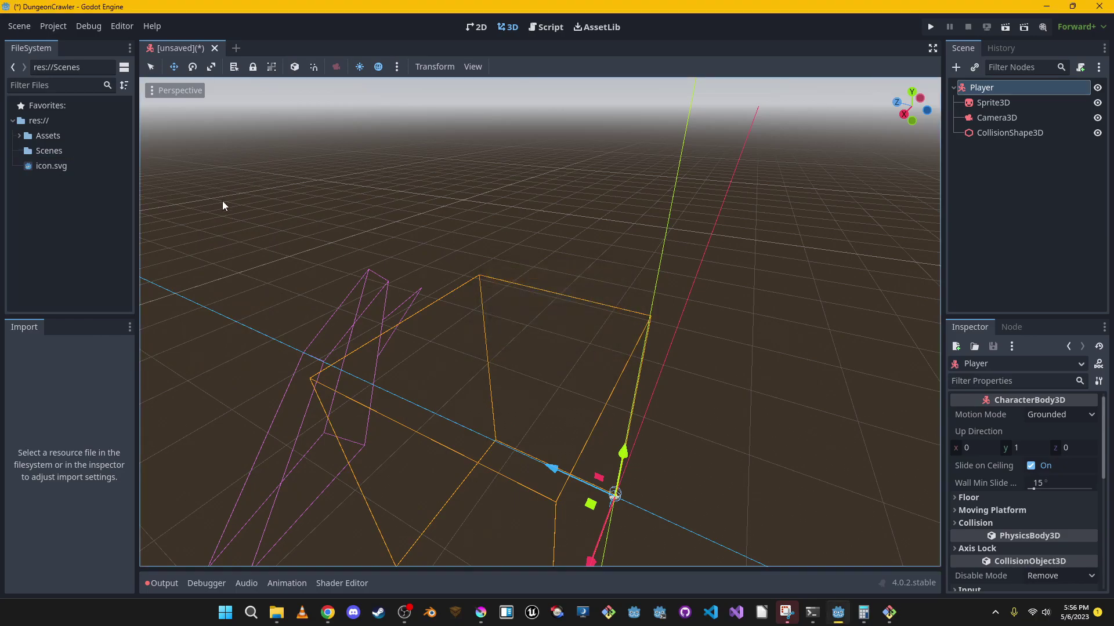
Create a folder named Maps inside the Scenes folder and expand Scenes
click(50, 152)
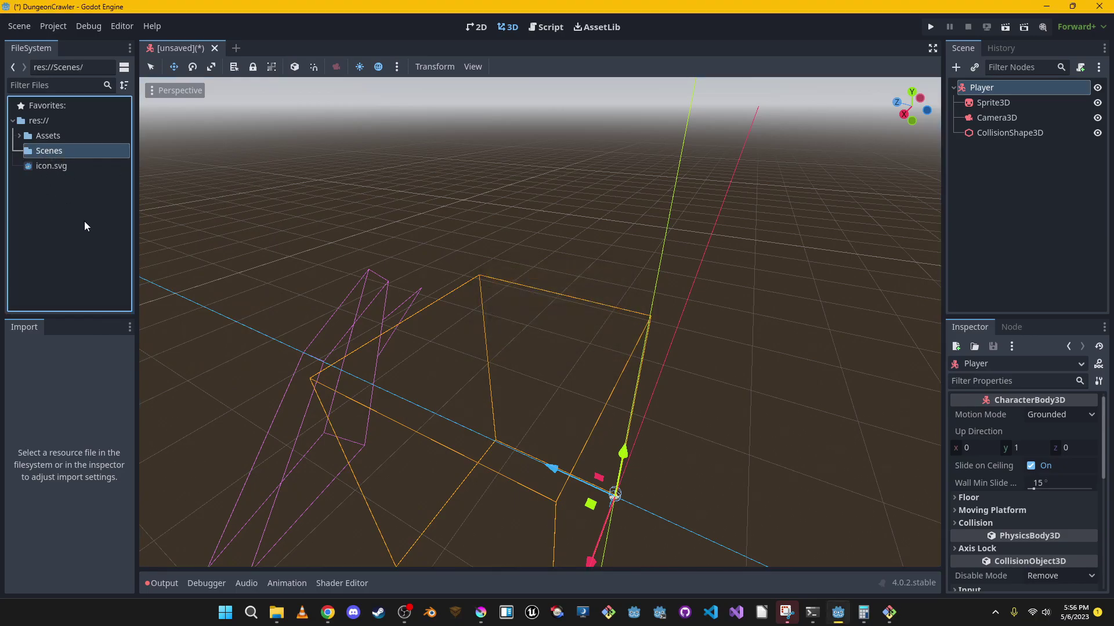
right_click(39, 151)
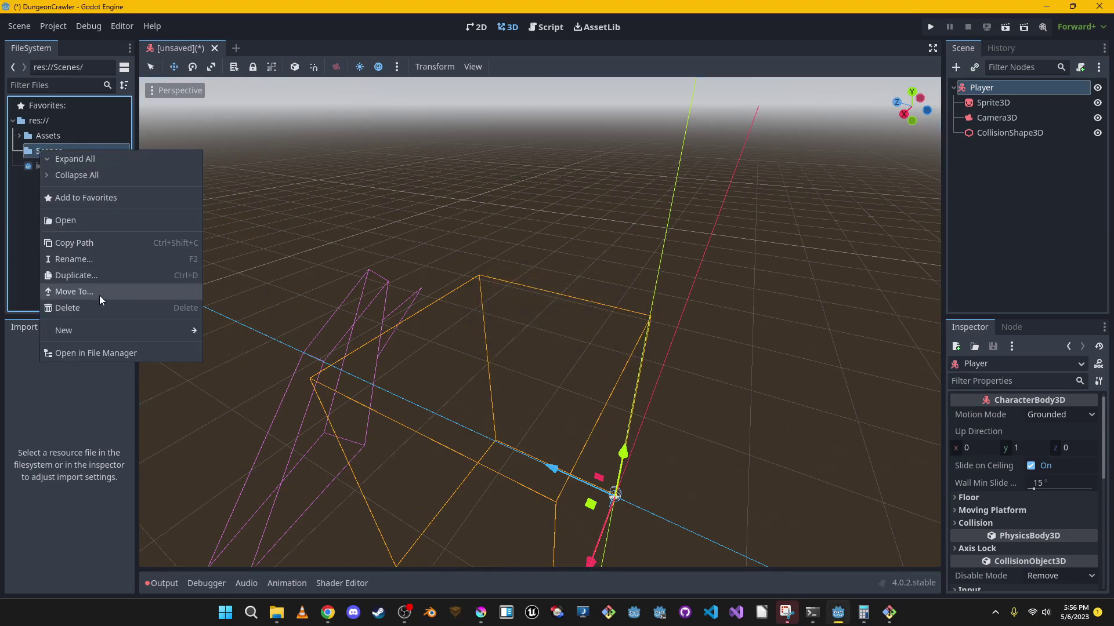
mouse_move(111, 326)
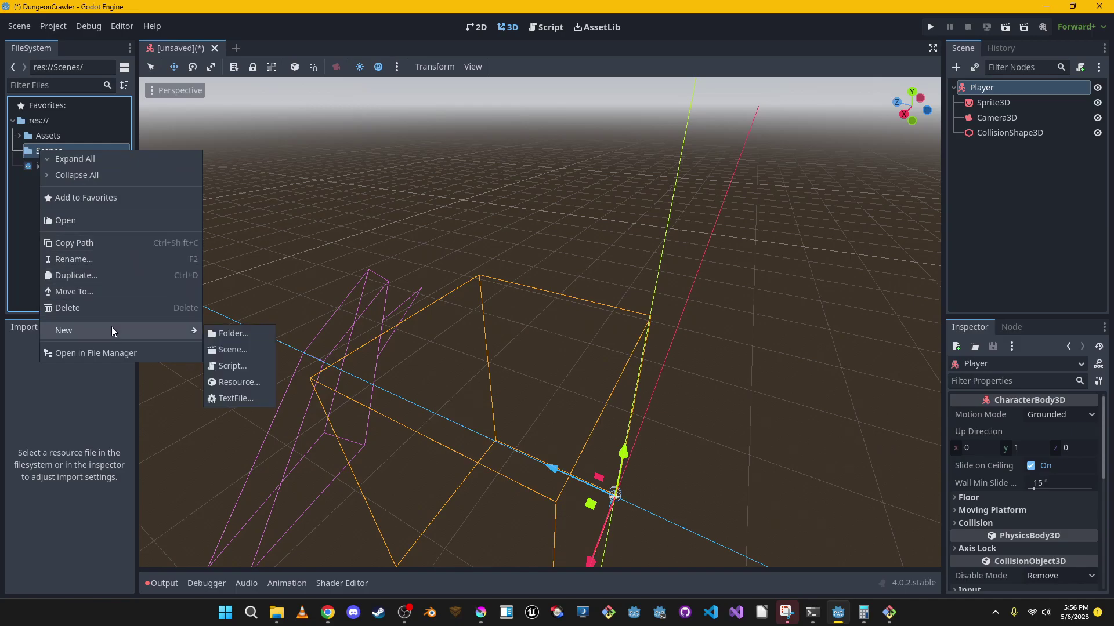
click(250, 333)
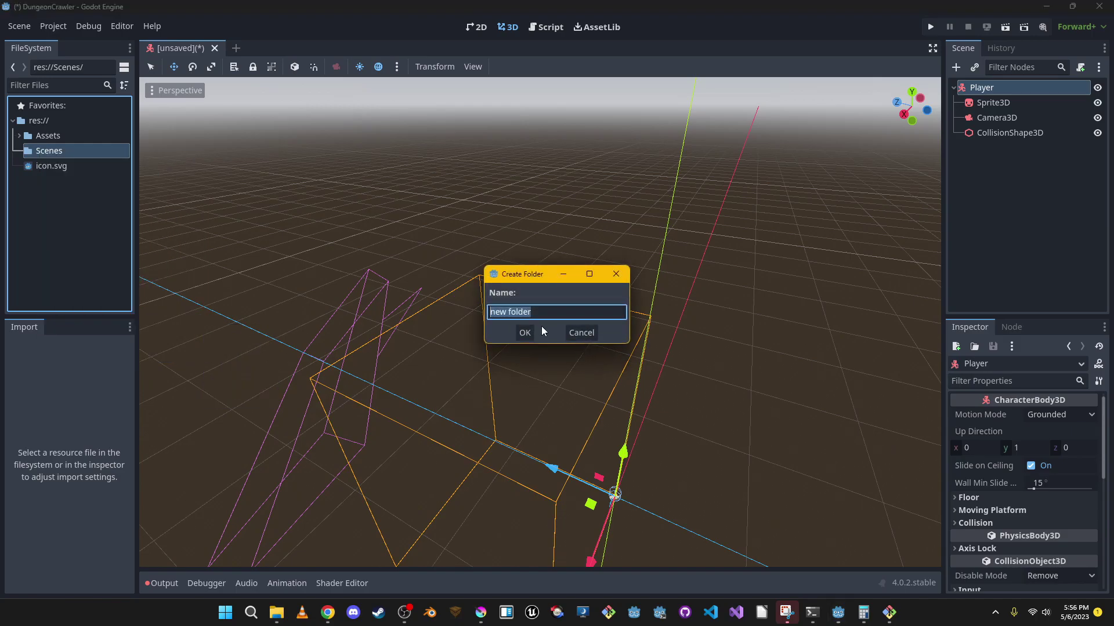
text(Map)
key(Return)
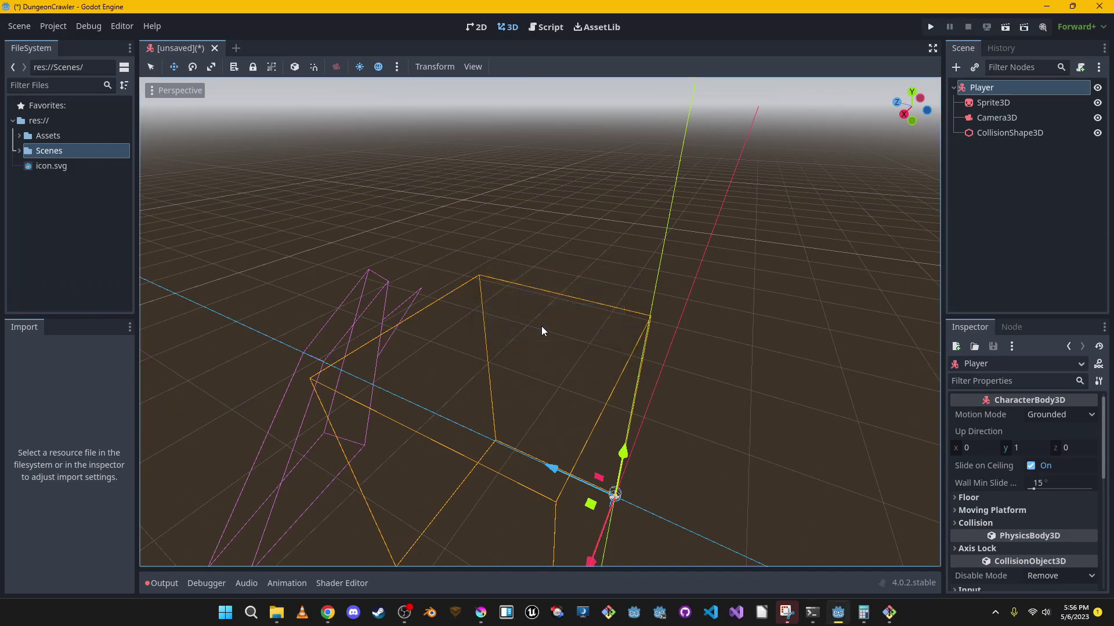
click(20, 151)
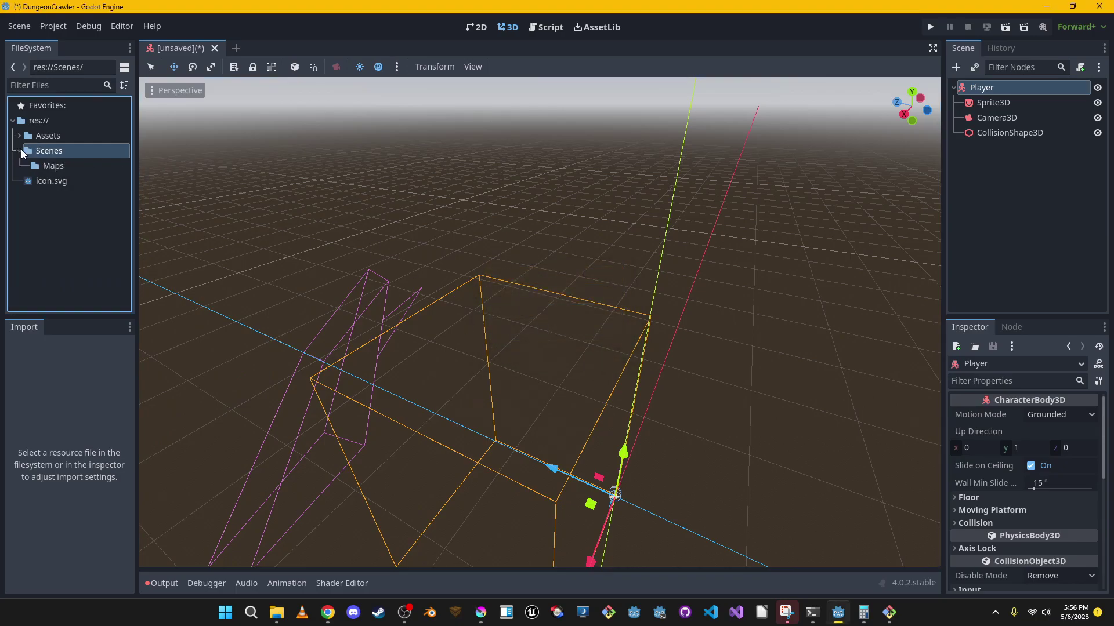
Create a folder named Player inside the Scenes folder and select it
right_click(75, 150)
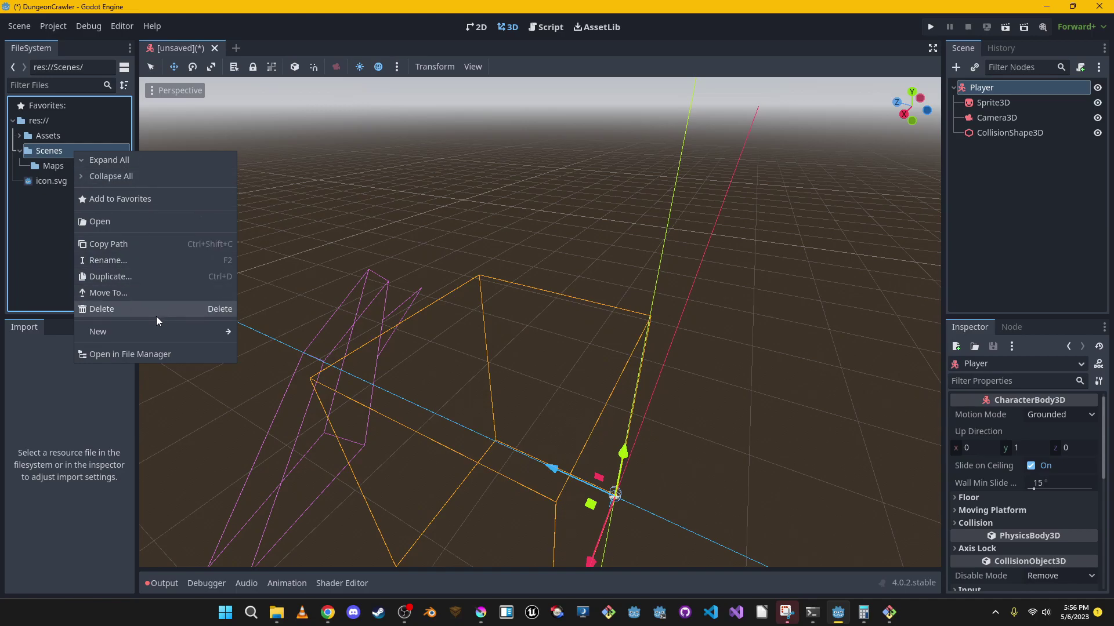
mouse_move(151, 329)
click(255, 334)
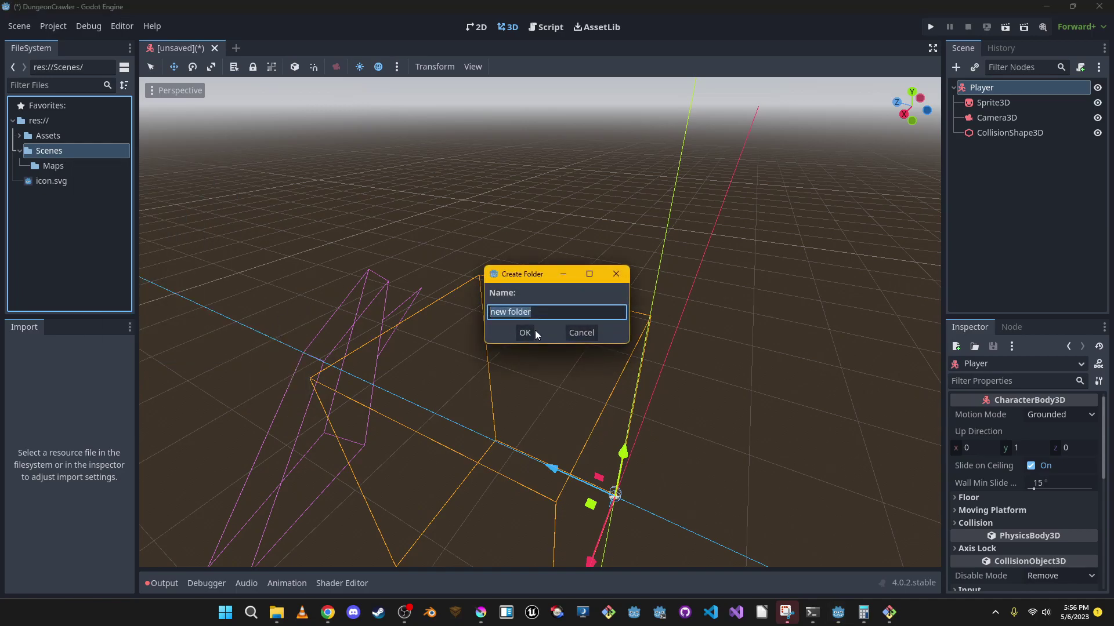
text(Player)
key(Return)
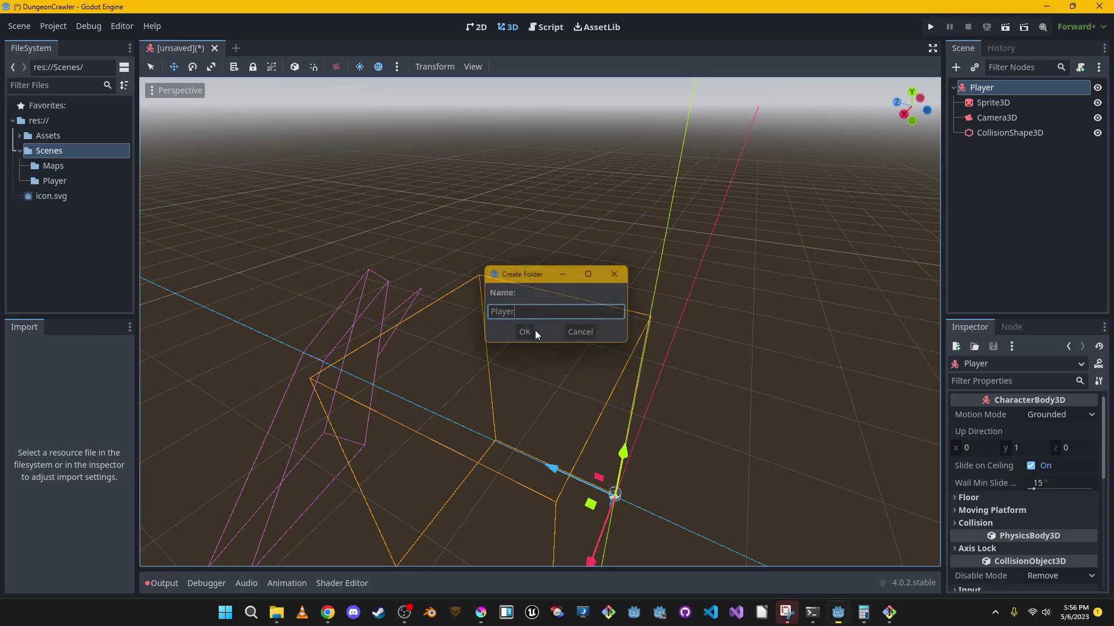
click(90, 182)
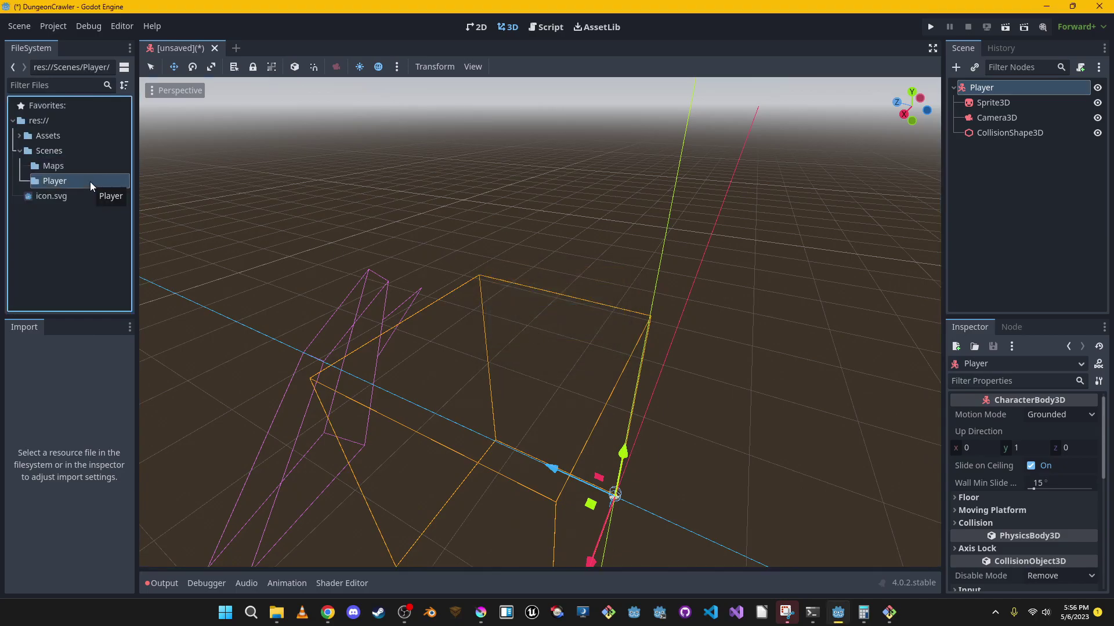
Save the current scene as Player.tscn in res://Scenes/Player and select the saved file in the project files
right_drag(561, 226, 689, 301)
middle_drag(689, 300, 809, 218)
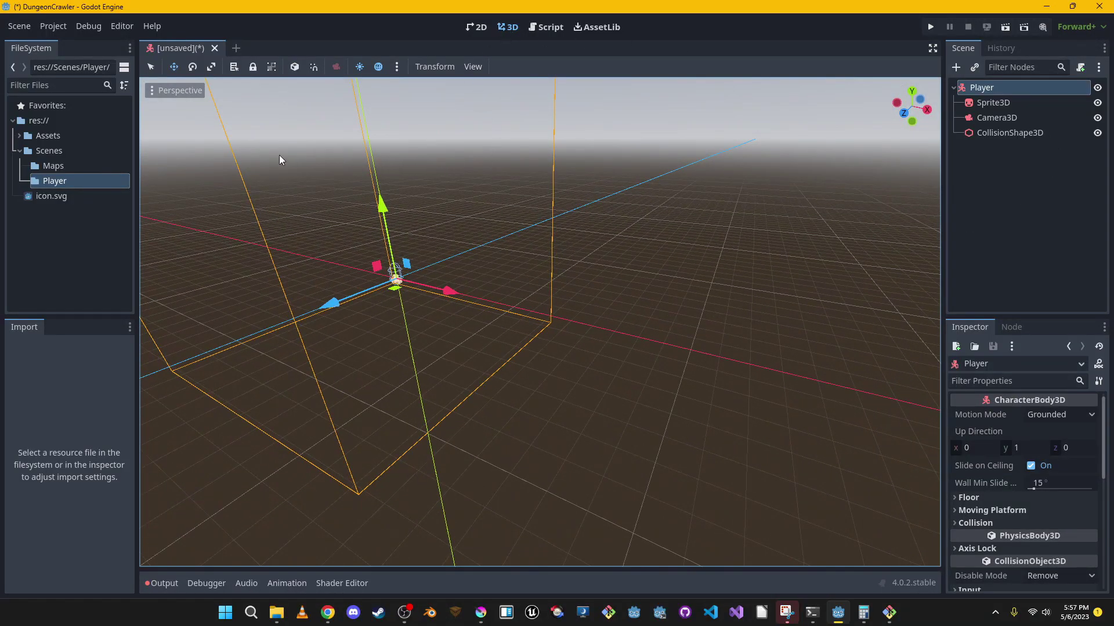
key(ctrl+s)
double_click(433, 175)
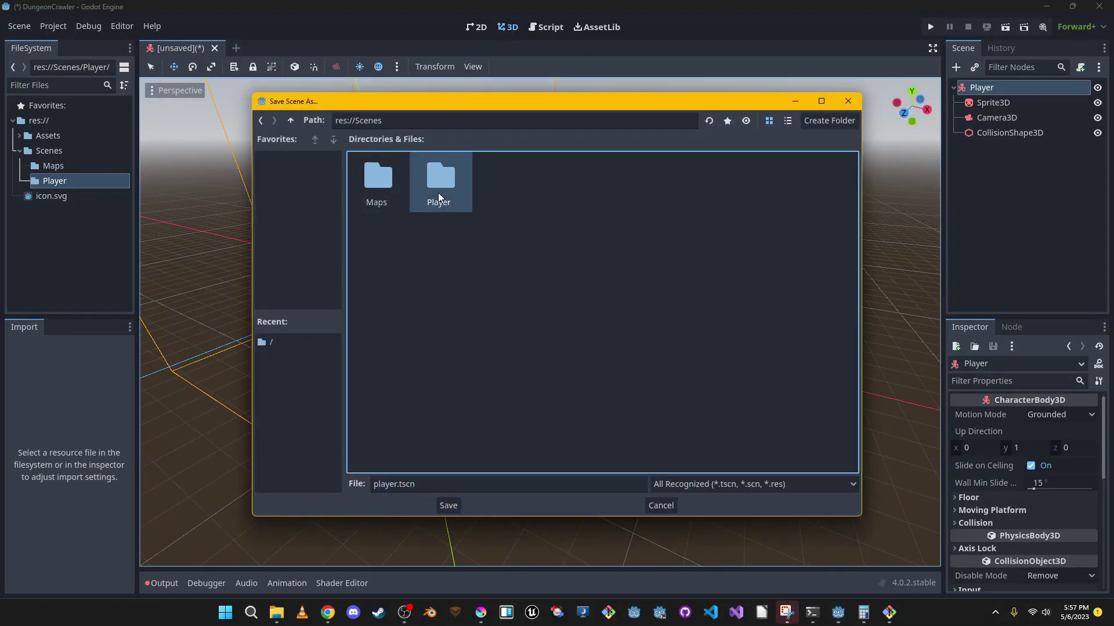
double_click(437, 193)
click(387, 485)
triple_click(383, 485)
click(378, 485)
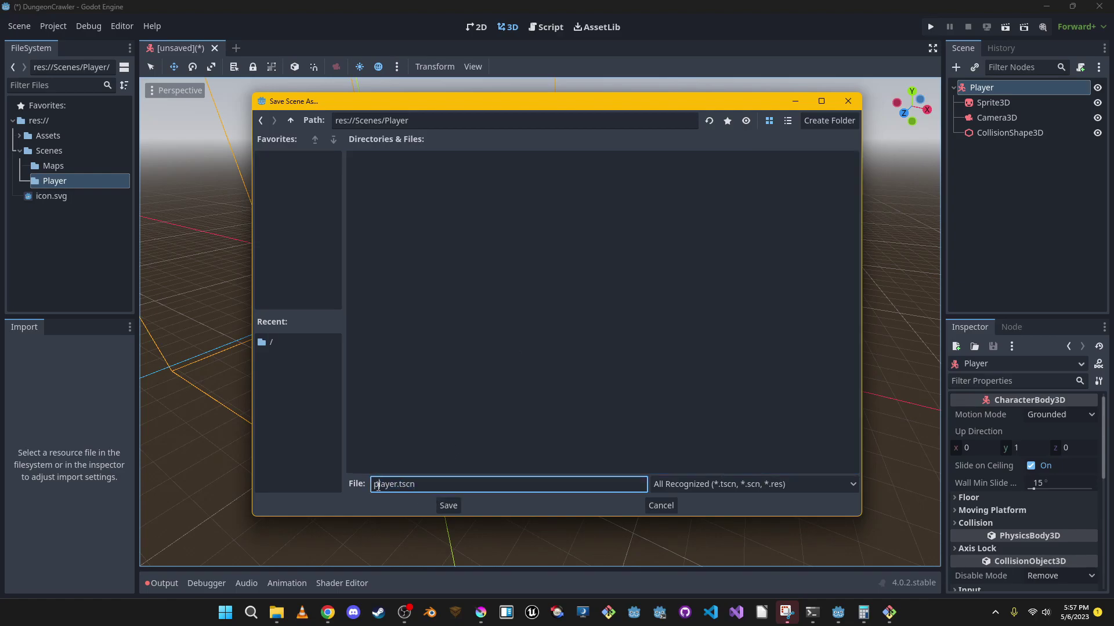
key(BackSpace)
text(P)
key(Return)
click(27, 181)
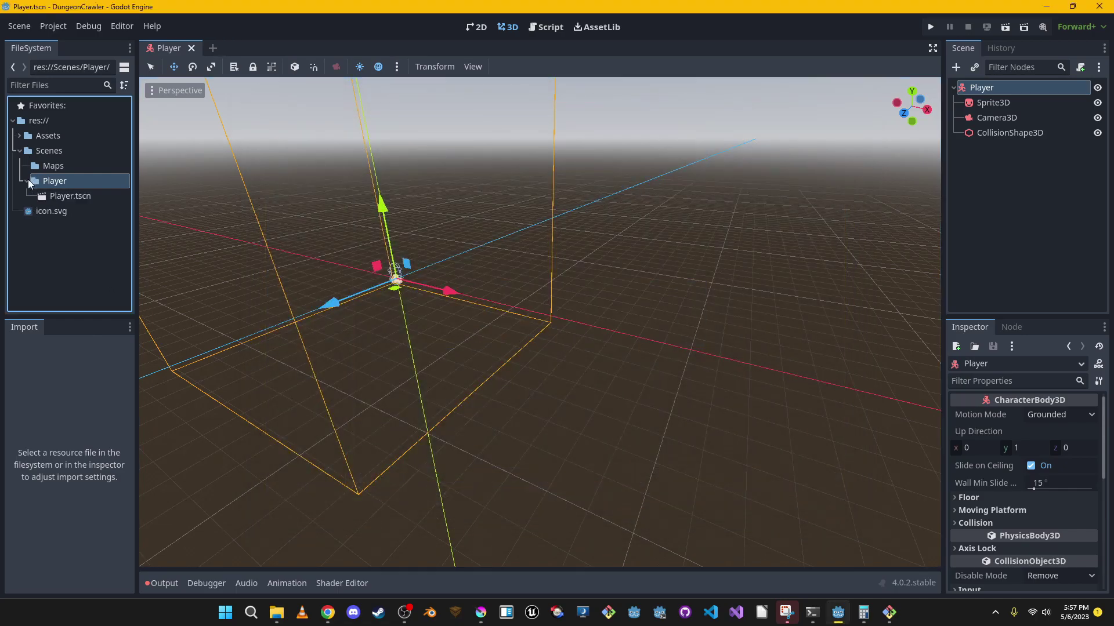
click(77, 198)
right_drag(400, 244, 134, 198)
key(w)
key(s)
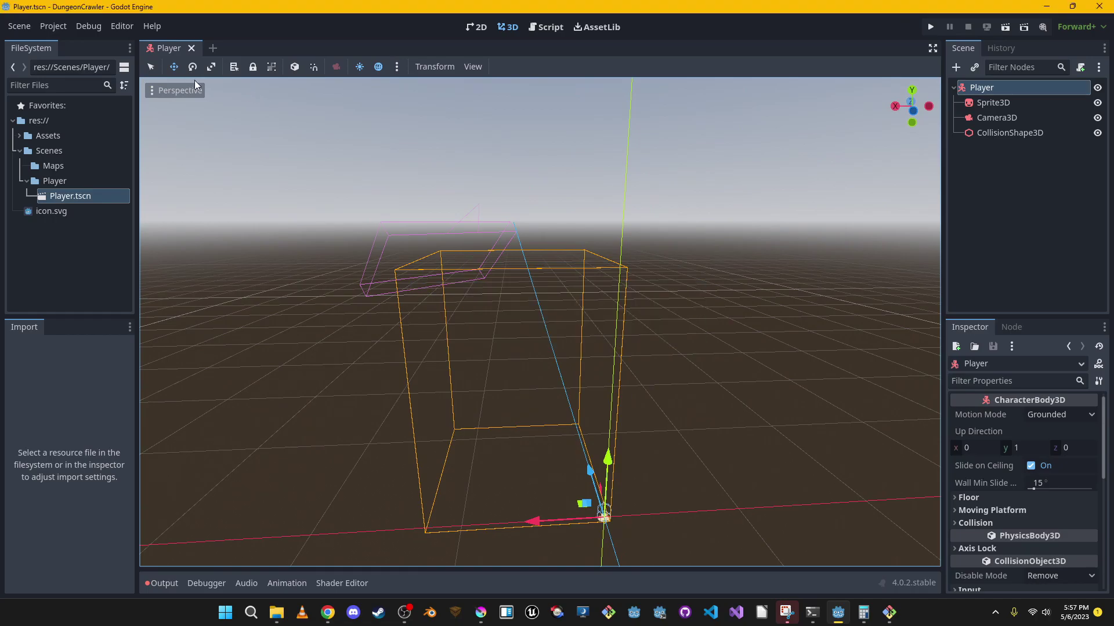
right_drag(749, 249, 751, 214)
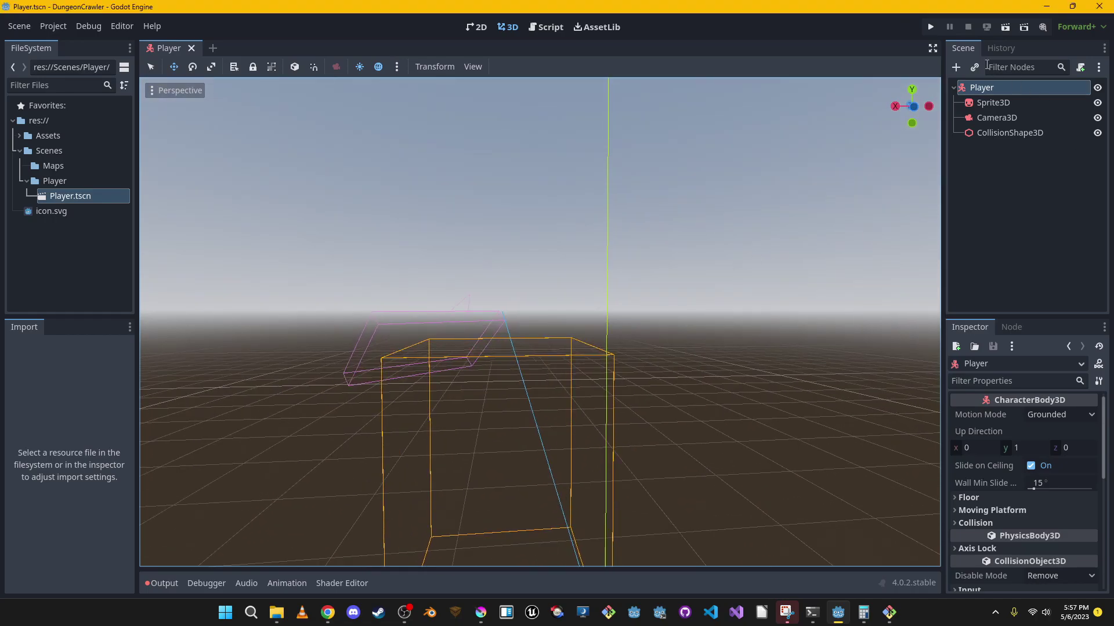
click(931, 26)
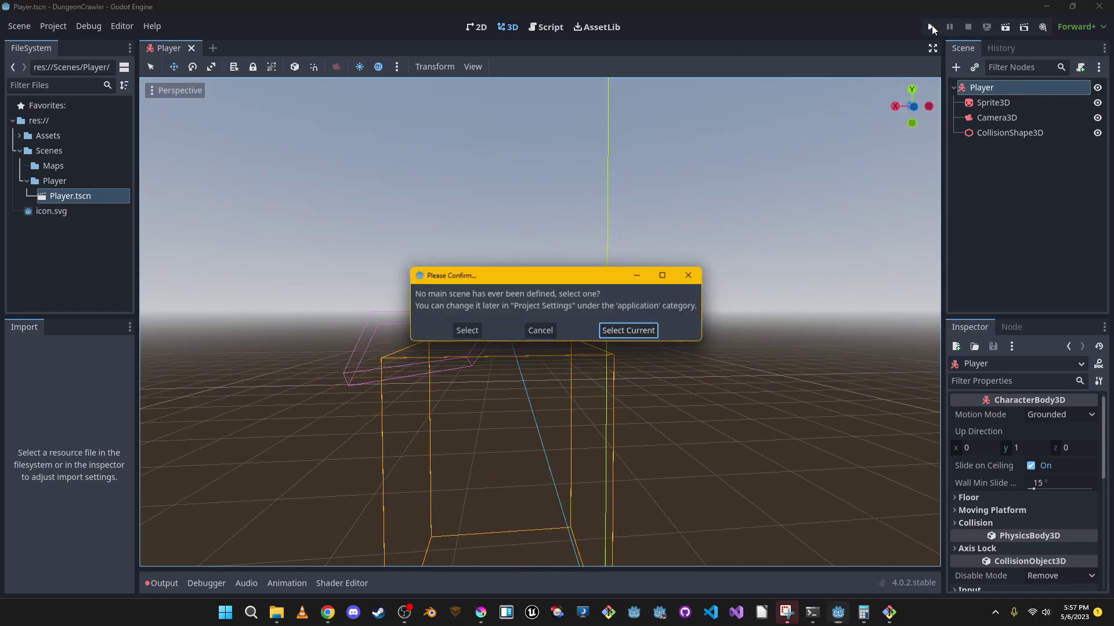
click(693, 276)
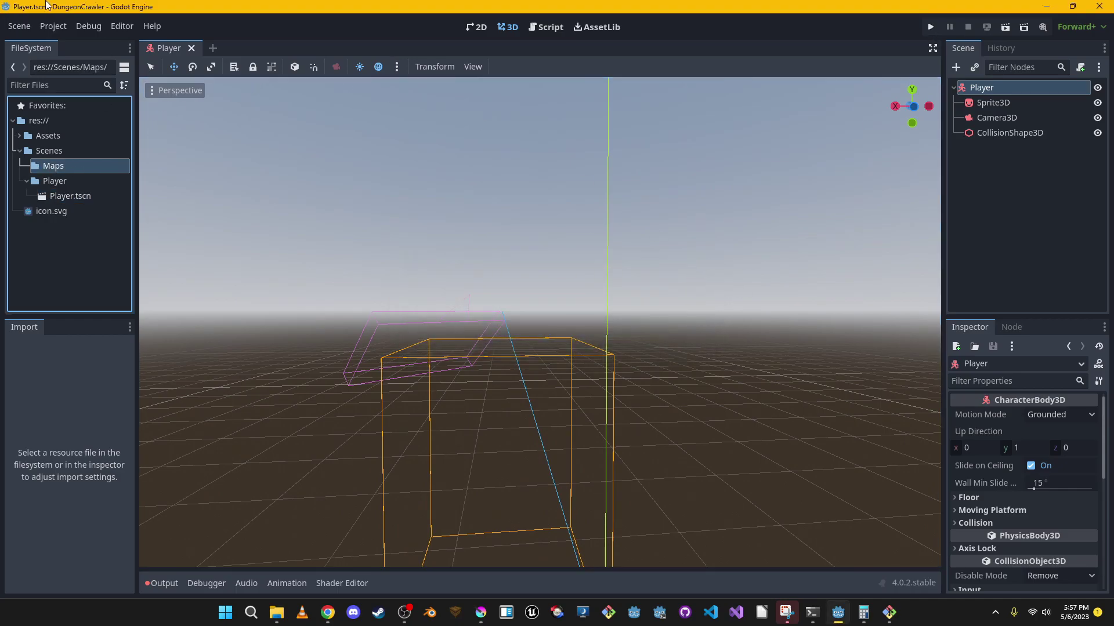
Create a new scene with a 3D Scene root node
click(23, 26)
click(56, 44)
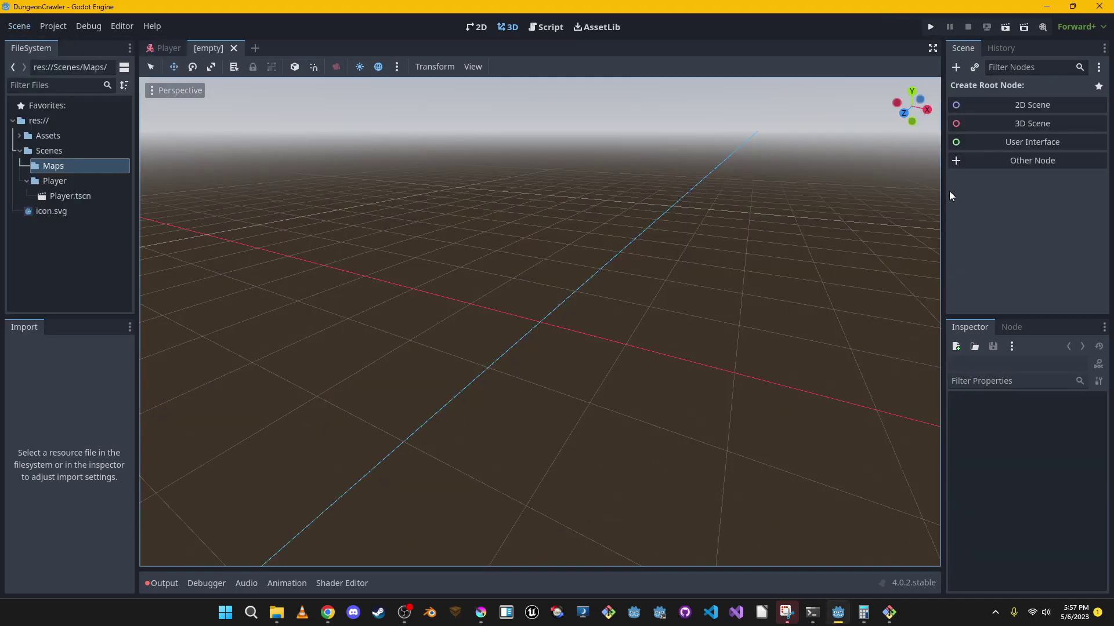
click(1007, 123)
Rename the new scene's root node to TestLevel
double_click(1015, 87)
key(BackSpace)
key(BackSpace)
key(BackSpace)
key(BackSpace)
key(BackSpace)
key(BackSpace)
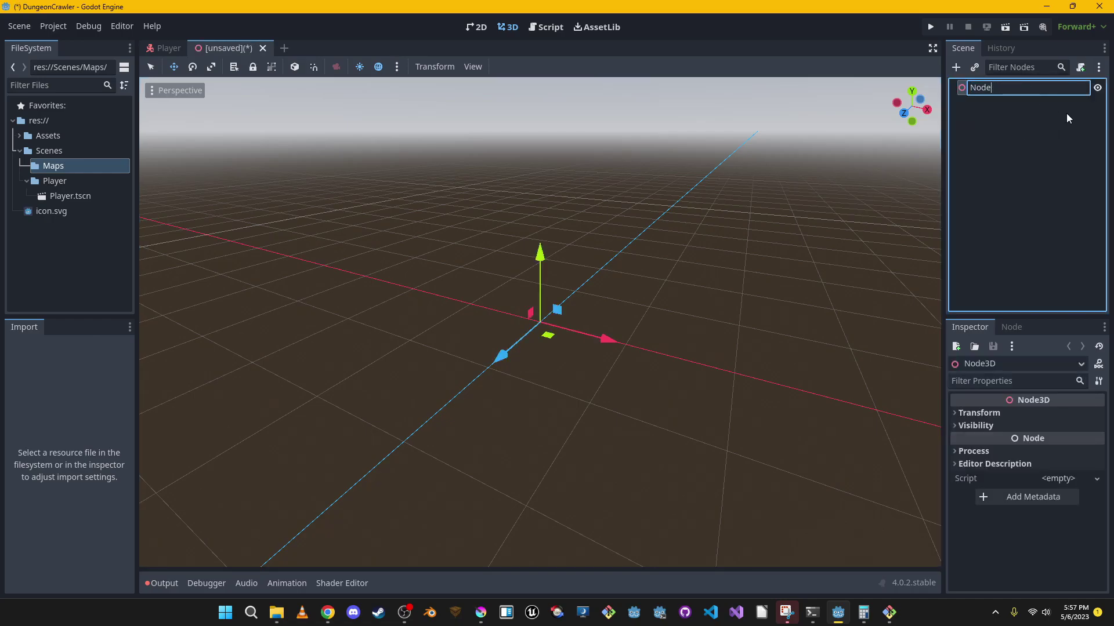
text(TestLevel)
key(Return)
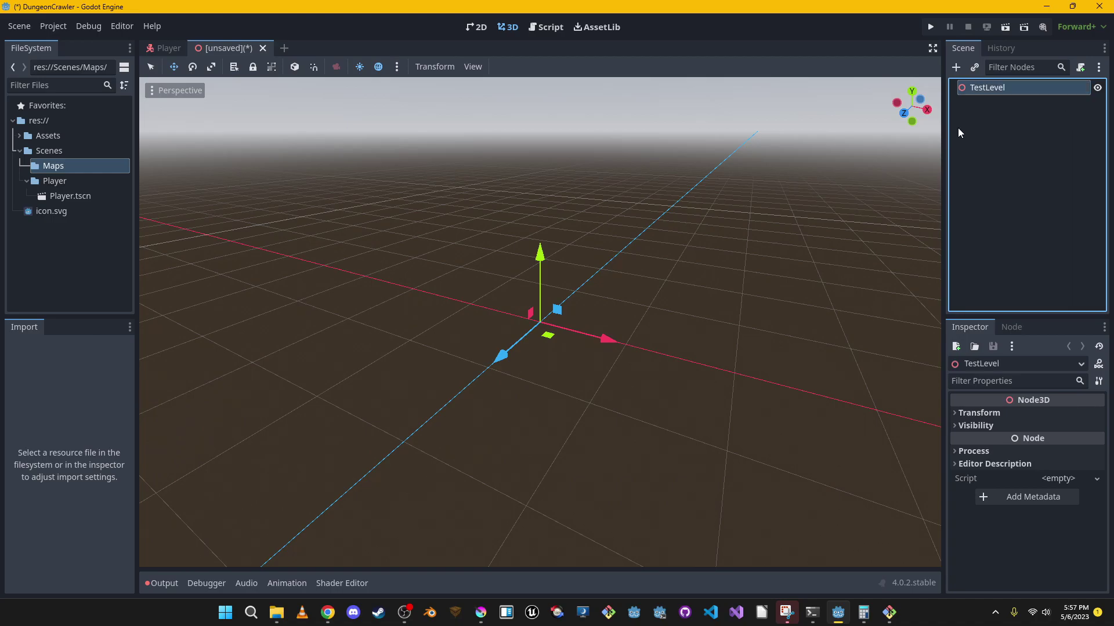
Create a folder named TestLevels inside the Maps folder
click(94, 165)
right_click(95, 168)
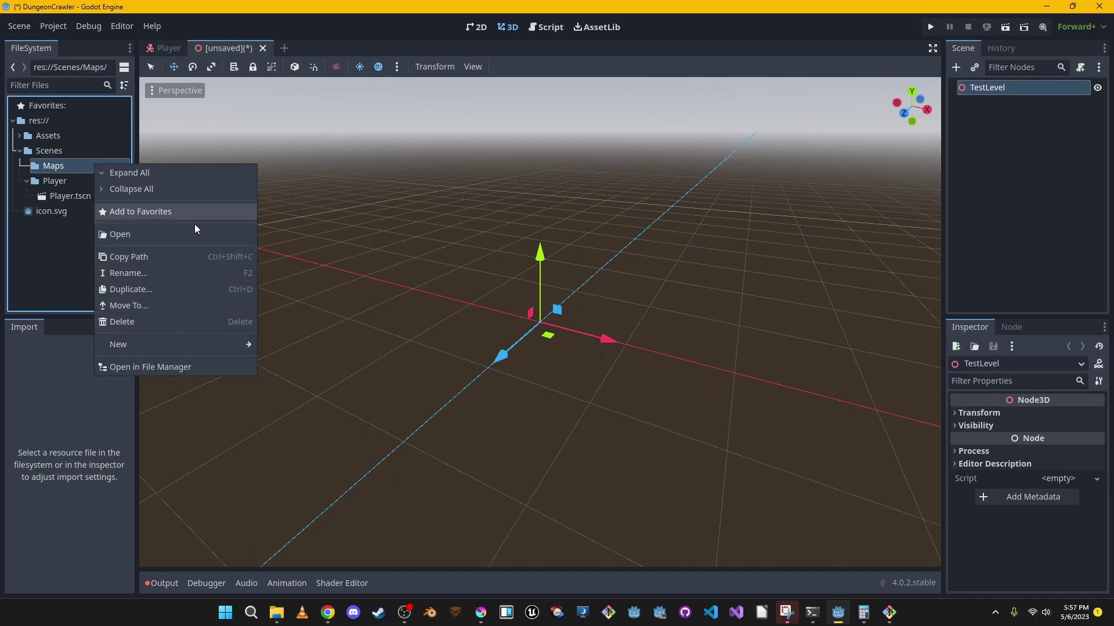
mouse_move(249, 345)
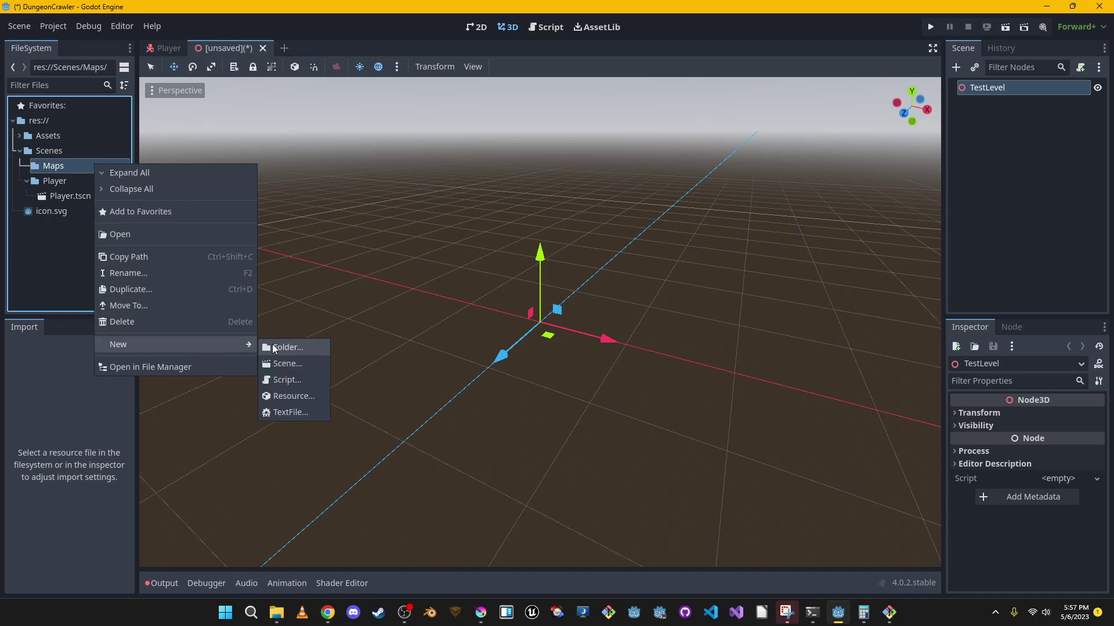
click(284, 387)
text(TestLevels)
key(Return)
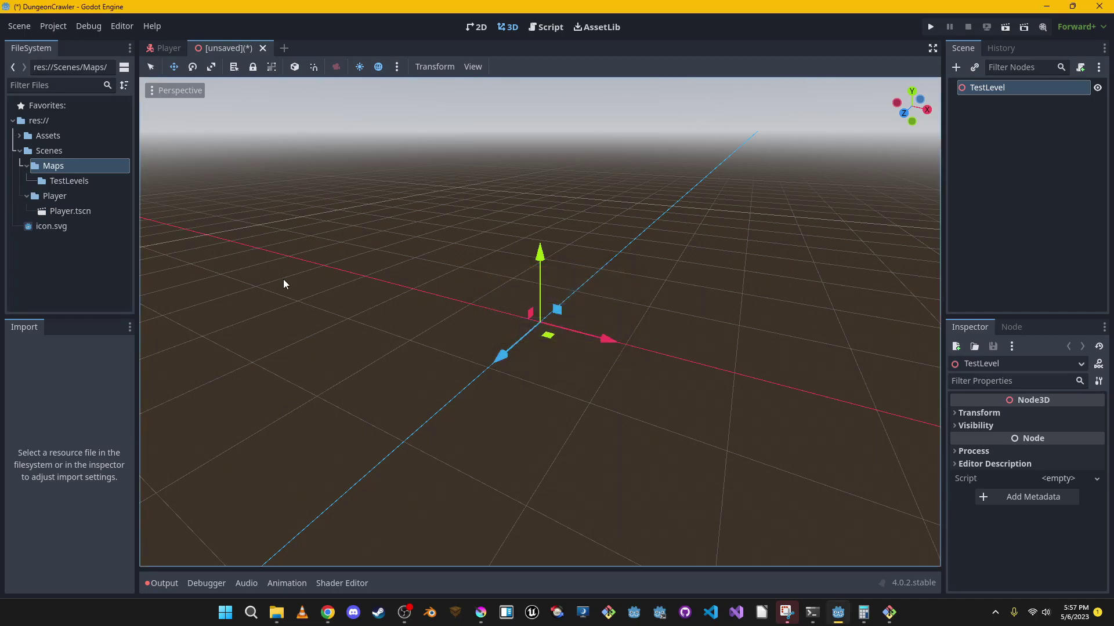
Save the TestLevel scene as test_level.tscn in res://Scenes/Maps/TestLevels
click(76, 180)
right_click(76, 180)
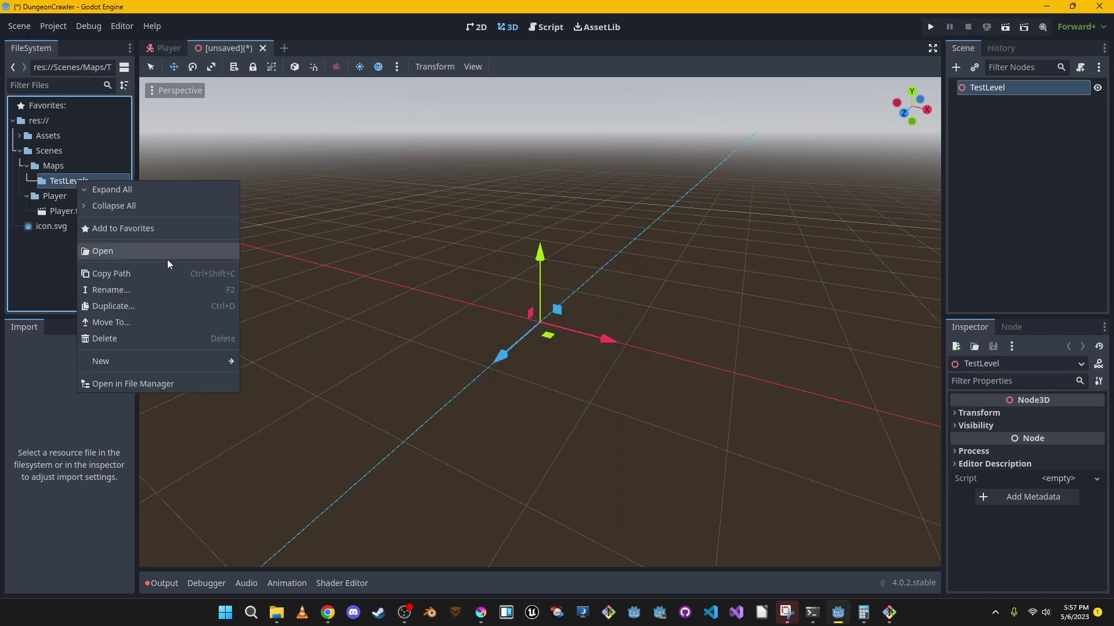
click(57, 183)
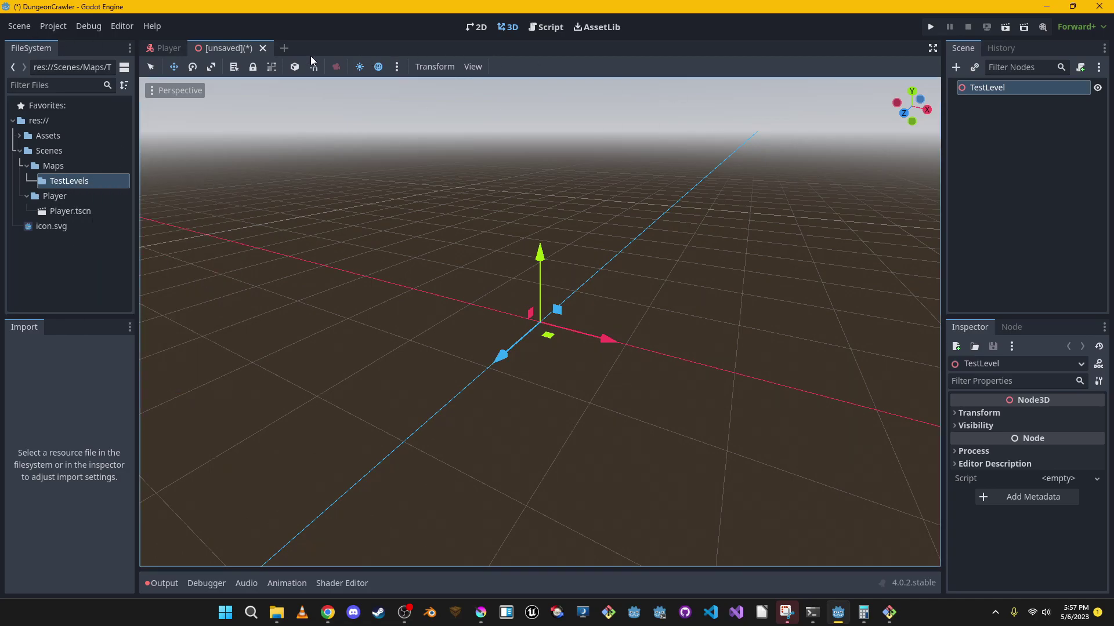
key(ctrl+s)
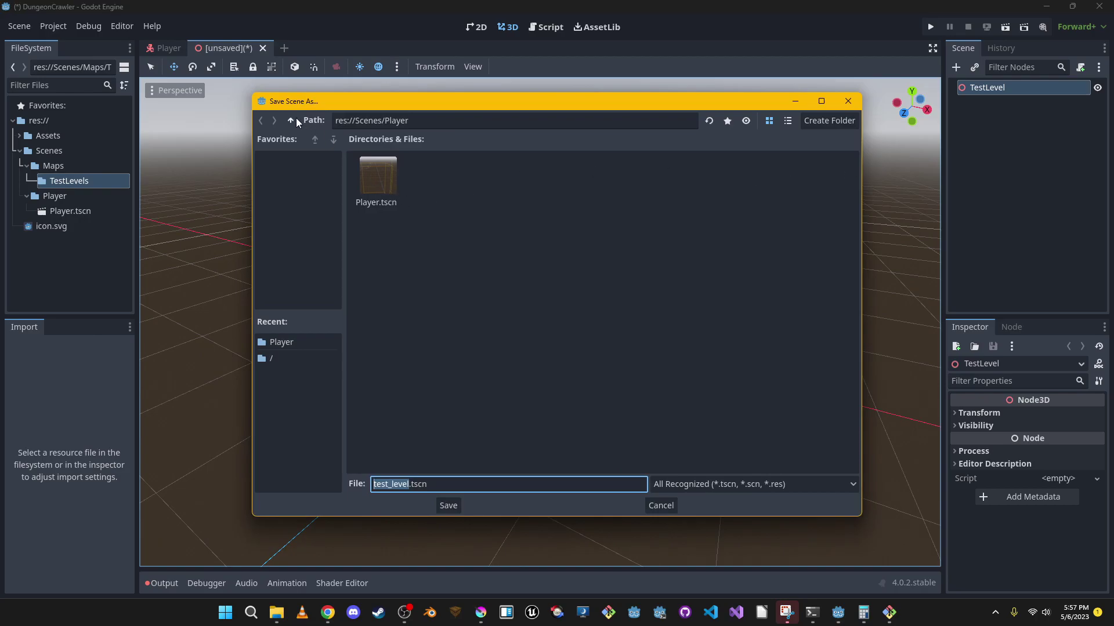
click(290, 120)
double_click(394, 182)
double_click(391, 180)
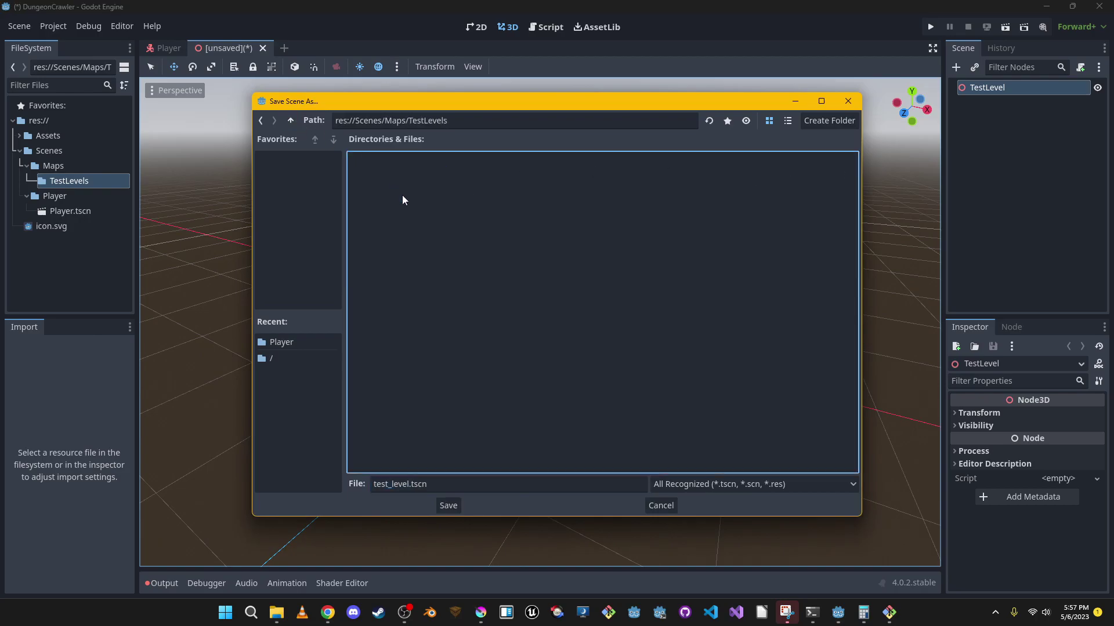
click(452, 506)
Rename the Player.tscn file in the Scenes/Player folder to player.tscn
click(34, 179)
right_click(70, 194)
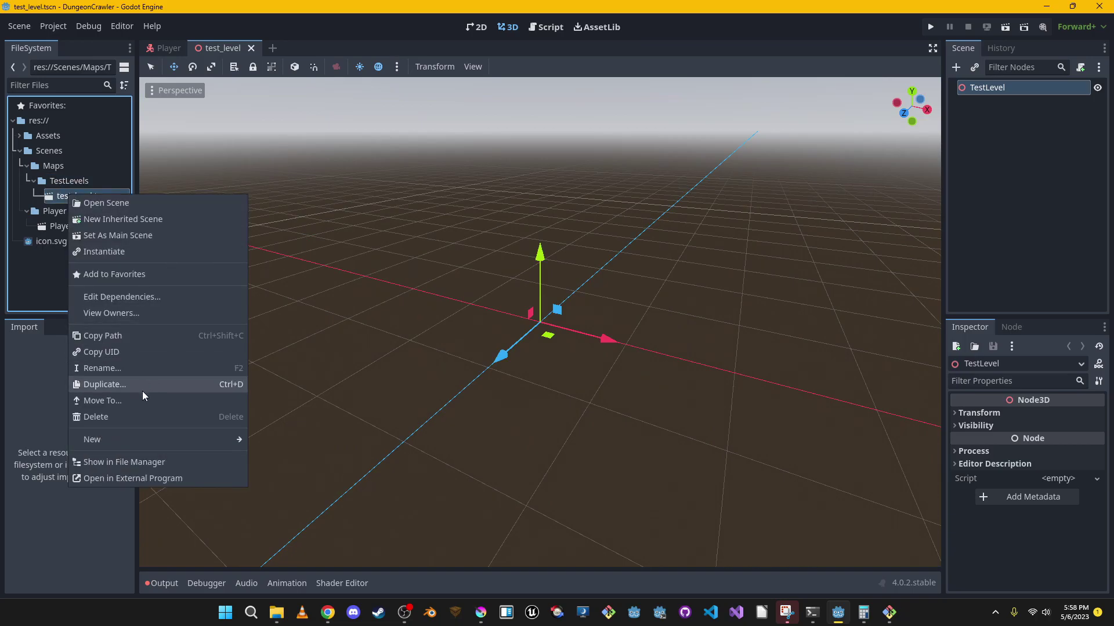
key(Escape)
click(59, 228)
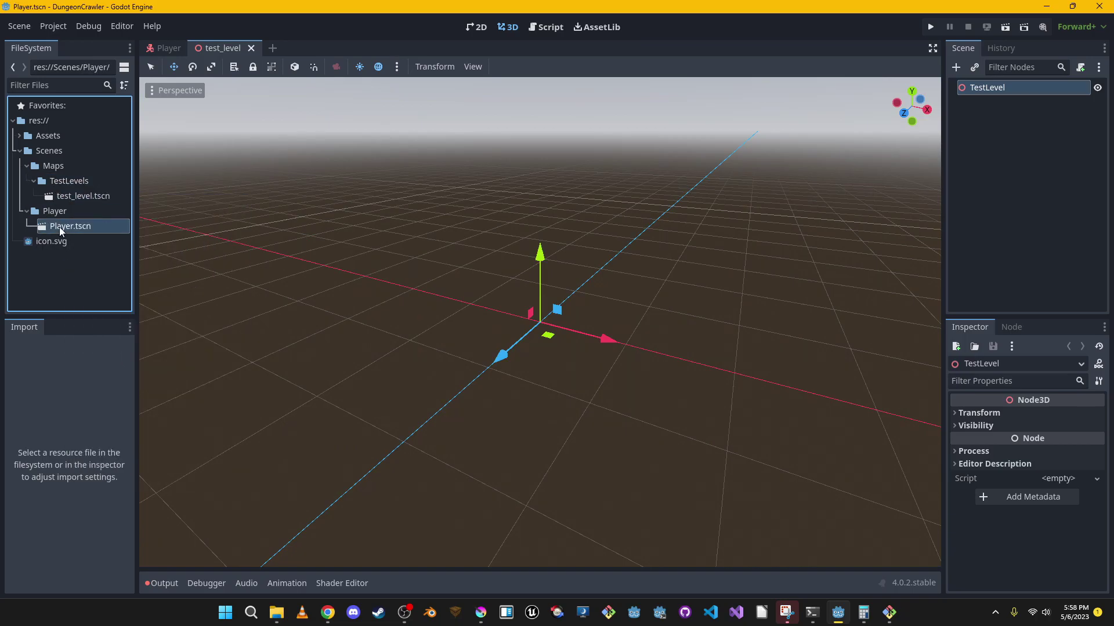
double_click(59, 227)
right_click(60, 228)
click(106, 405)
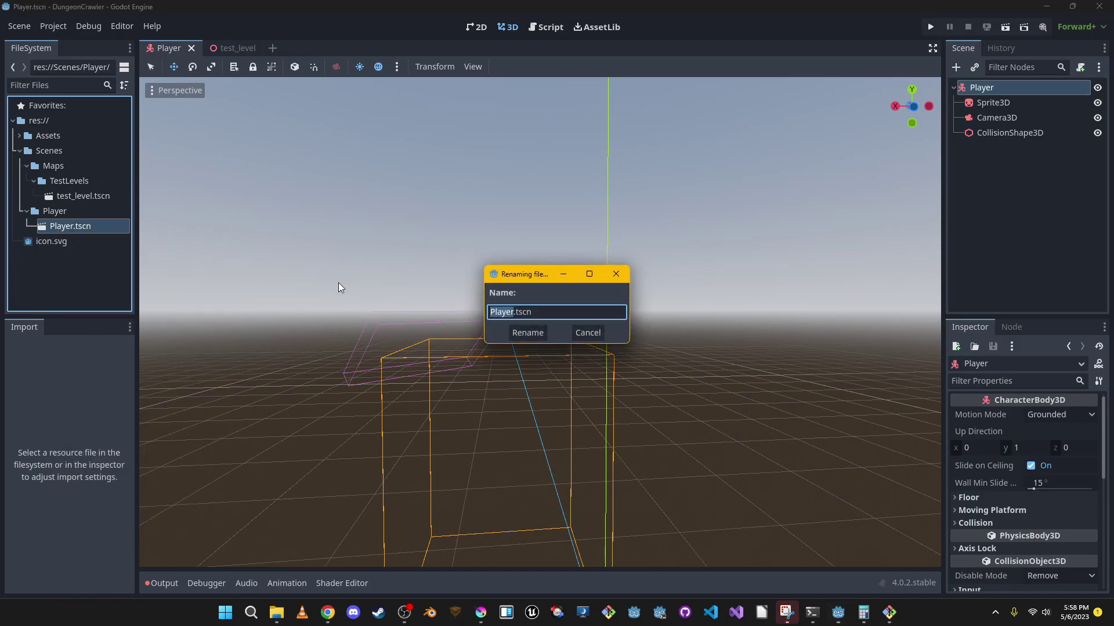
click(497, 313)
key(BackSpace)
text(p)
key(Return)
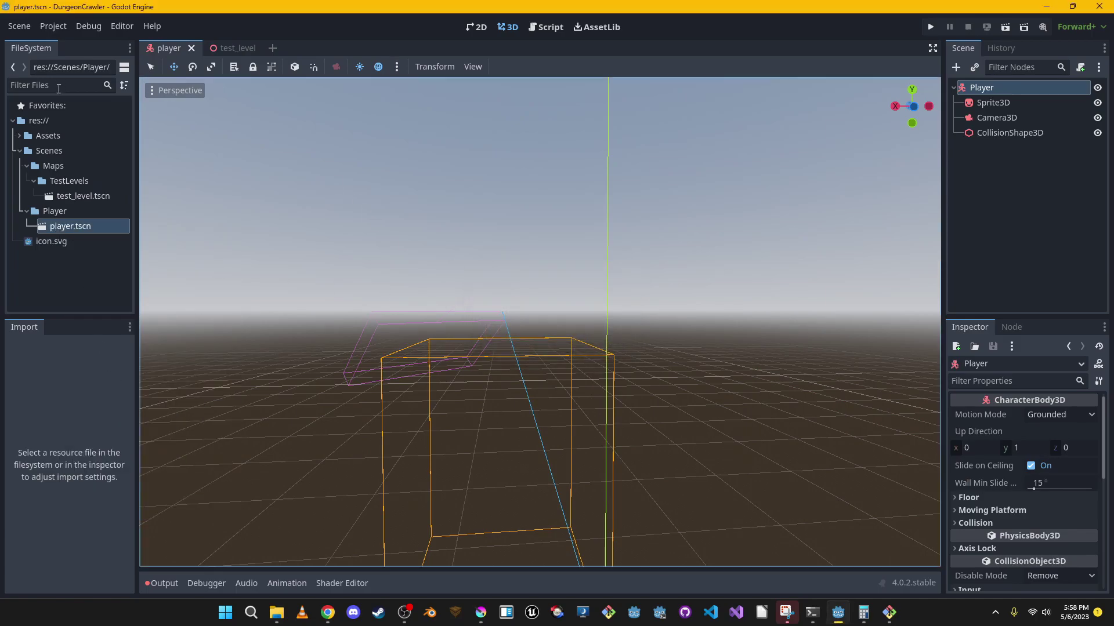
double_click(93, 197)
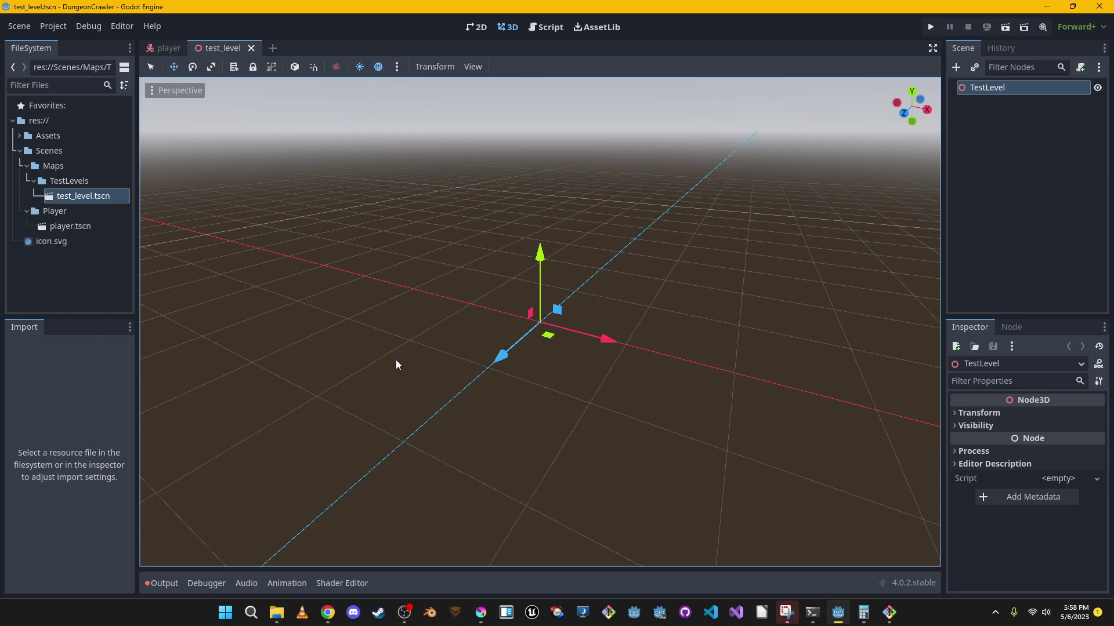
right_click(99, 201)
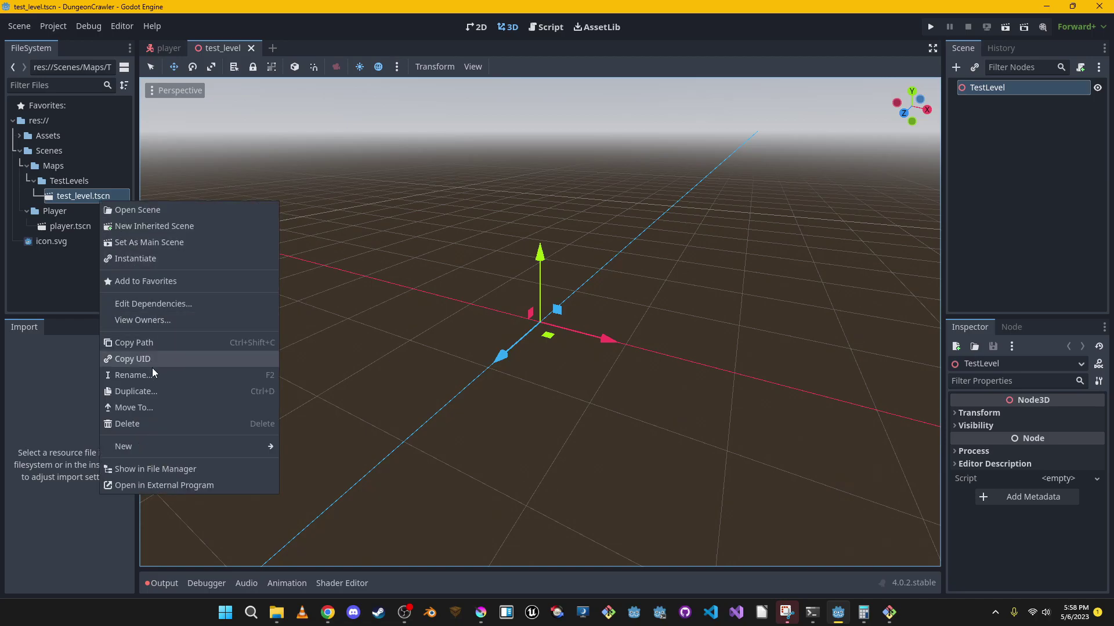
click(69, 270)
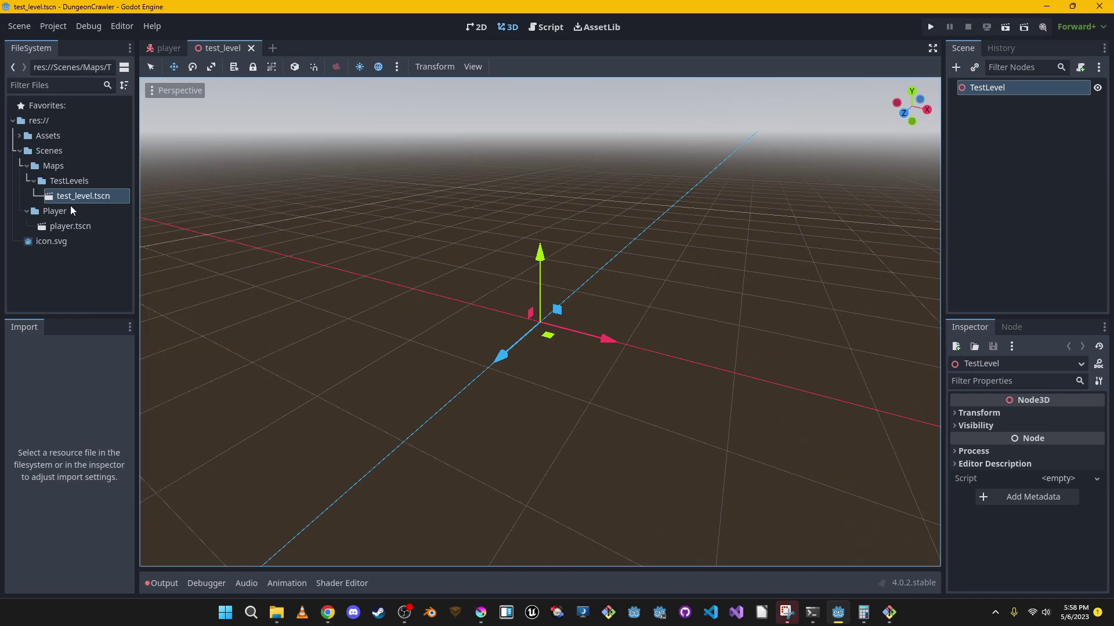
double_click(69, 226)
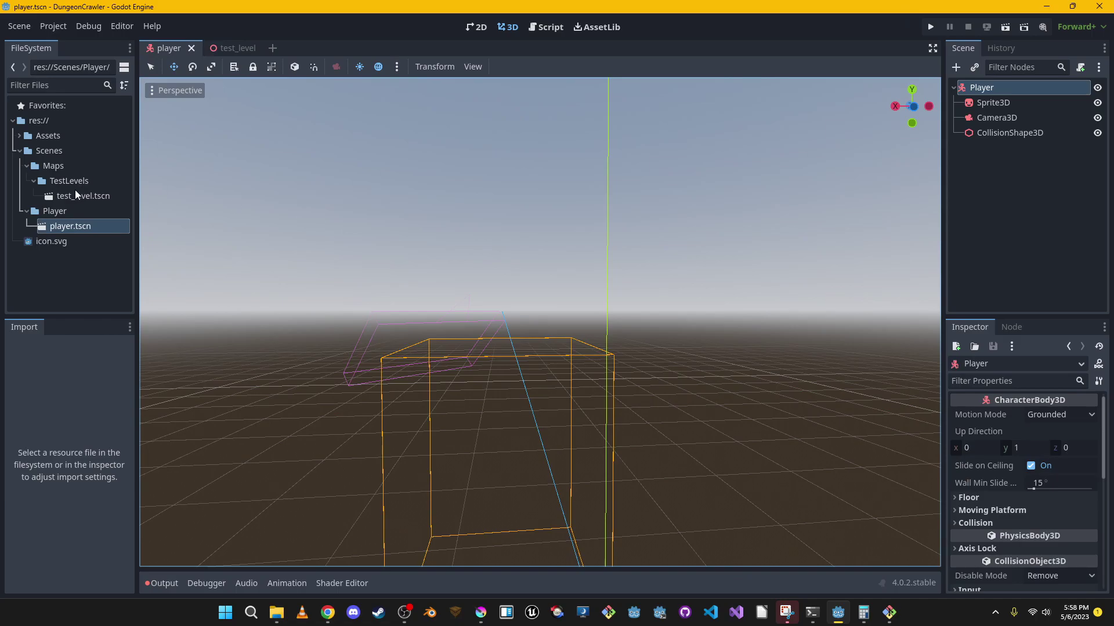
Open the test_level scene and instantiate Scenes/Player/player.tscn as a child of the TestLevel root
double_click(76, 193)
click(974, 69)
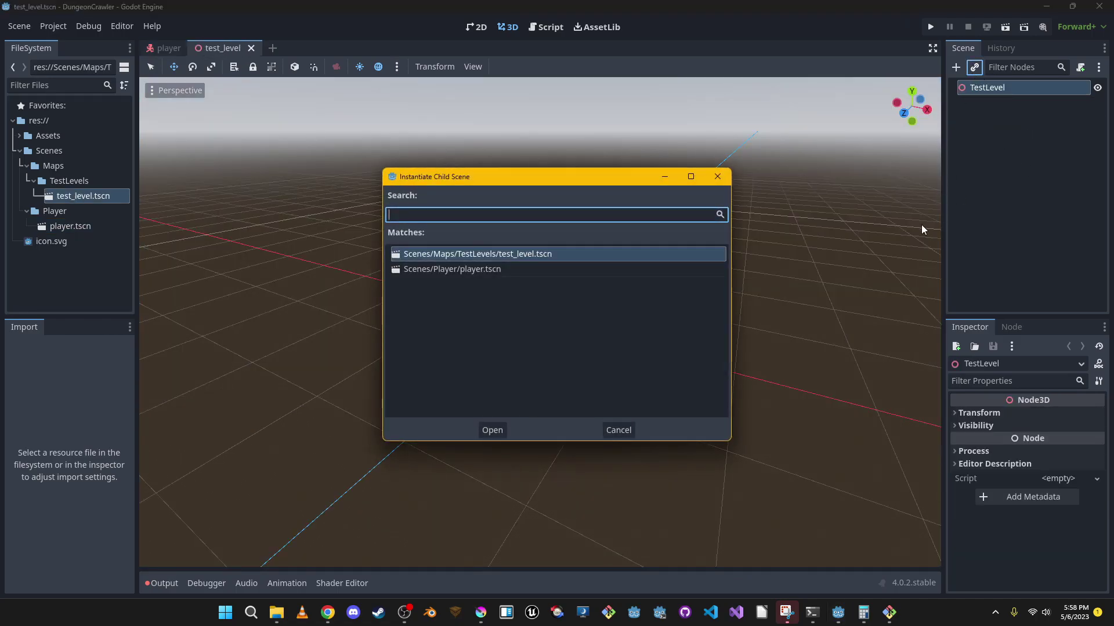
click(579, 269)
double_click(579, 270)
right_drag(739, 209, 504, 266)
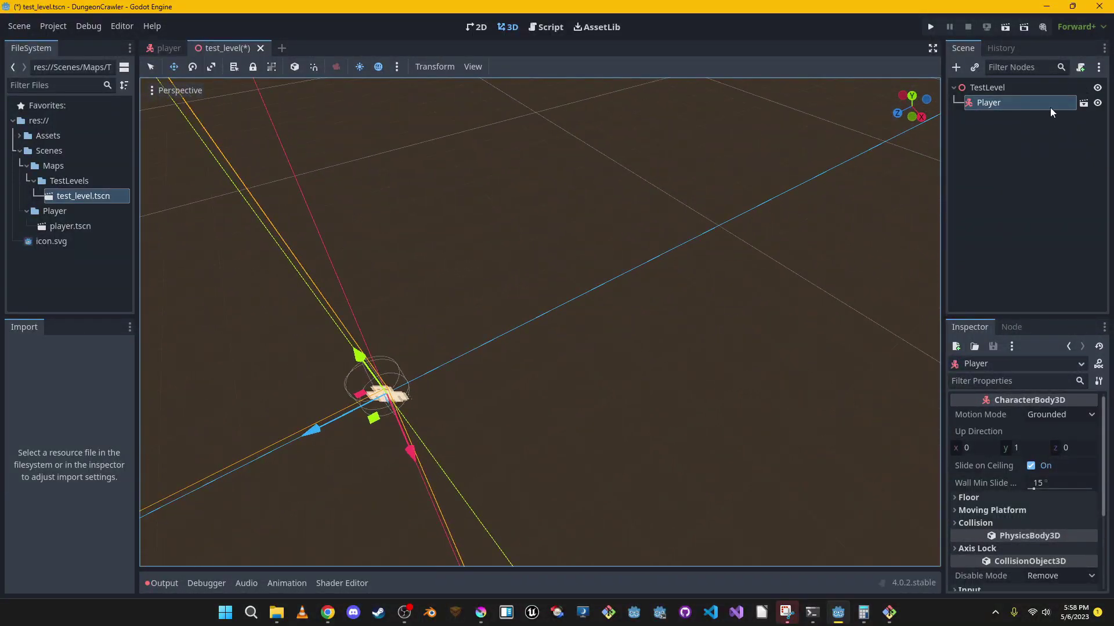
Review the player and test_level scenes and examine the contents of the Assets/NotMine/Spritesheet folder
double_click(87, 226)
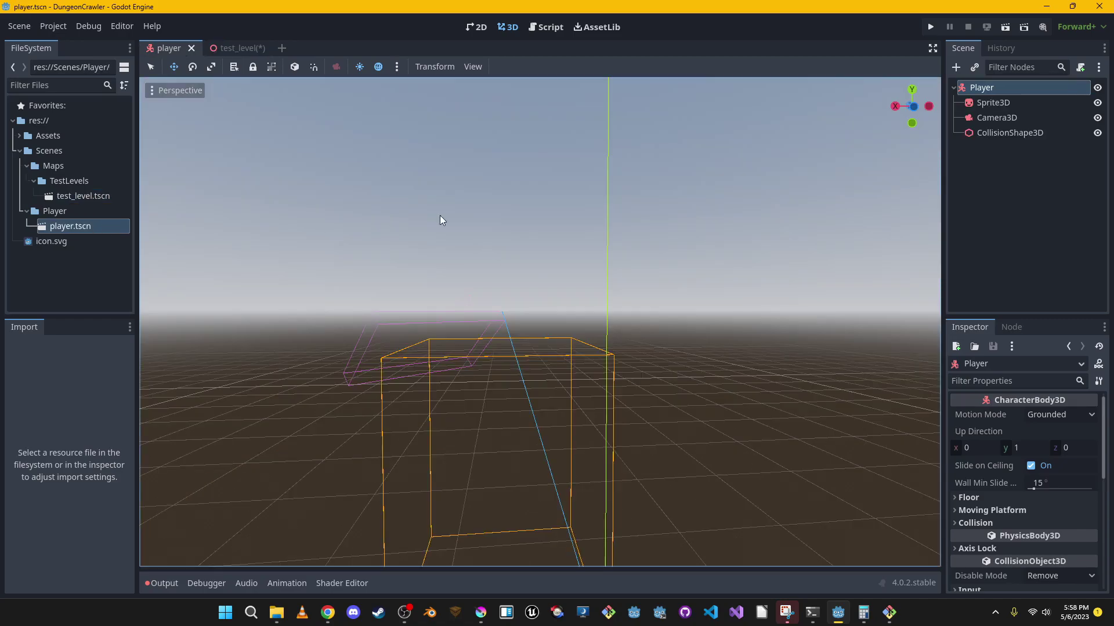
double_click(107, 196)
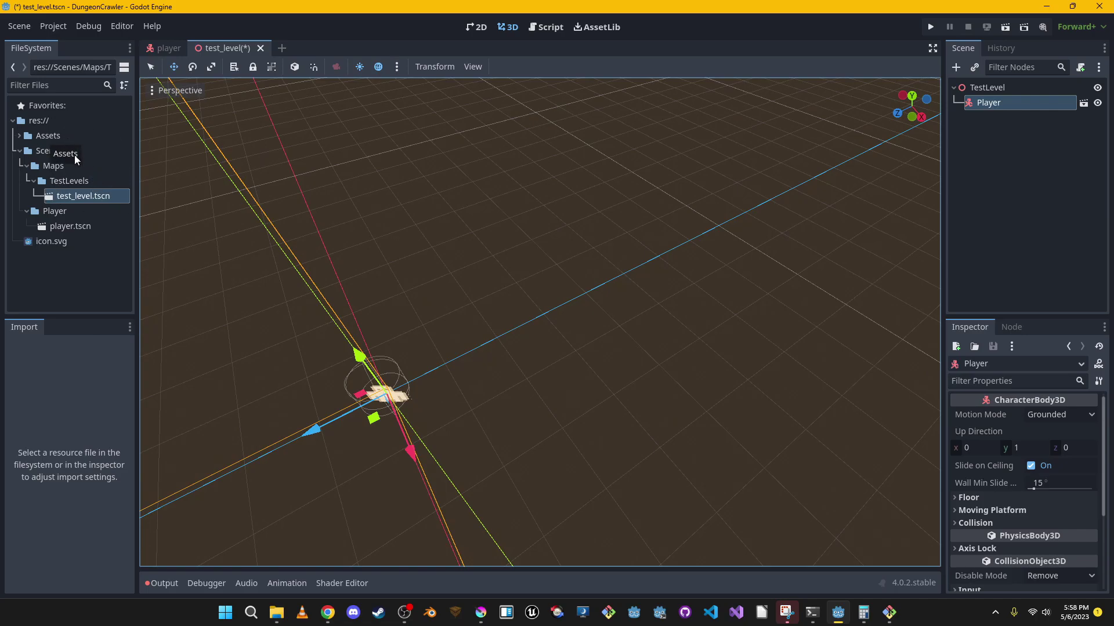
double_click(71, 133)
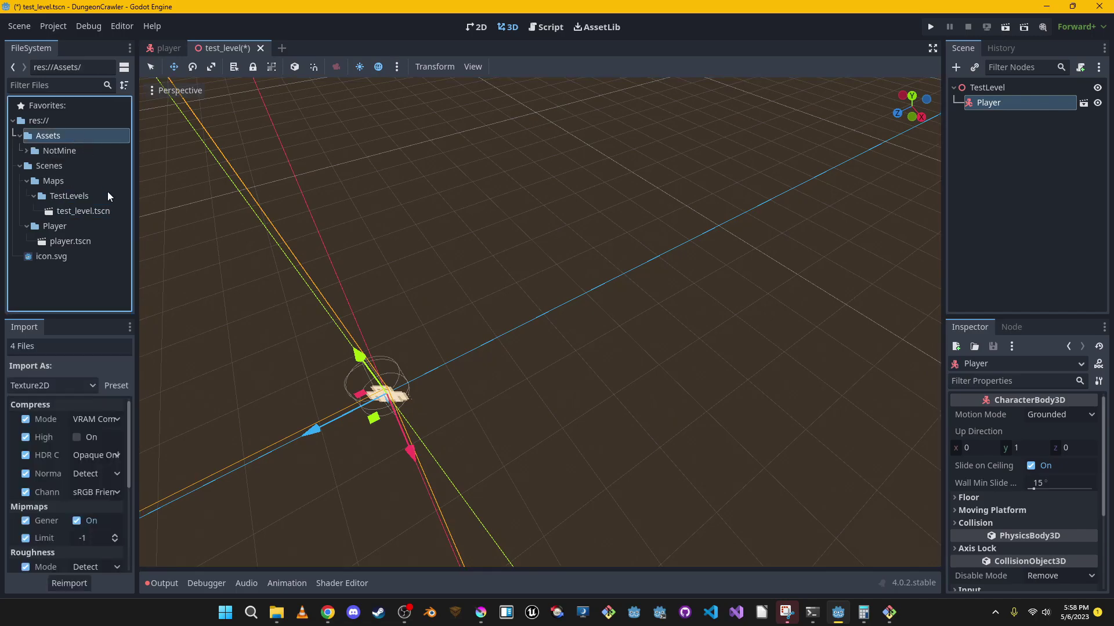
double_click(81, 148)
double_click(67, 164)
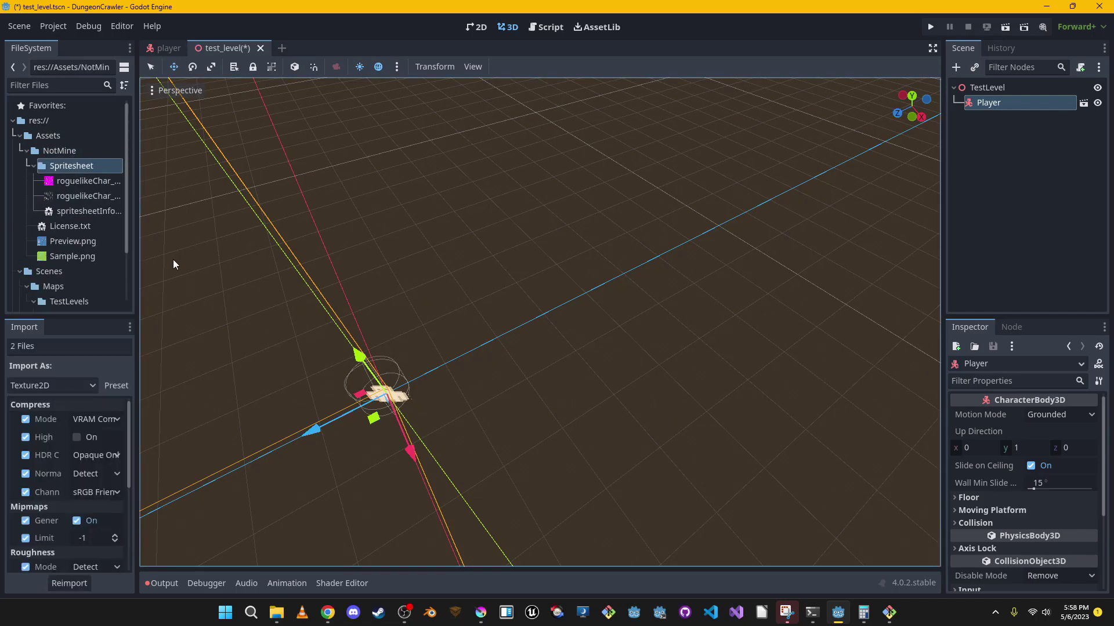
double_click(69, 158)
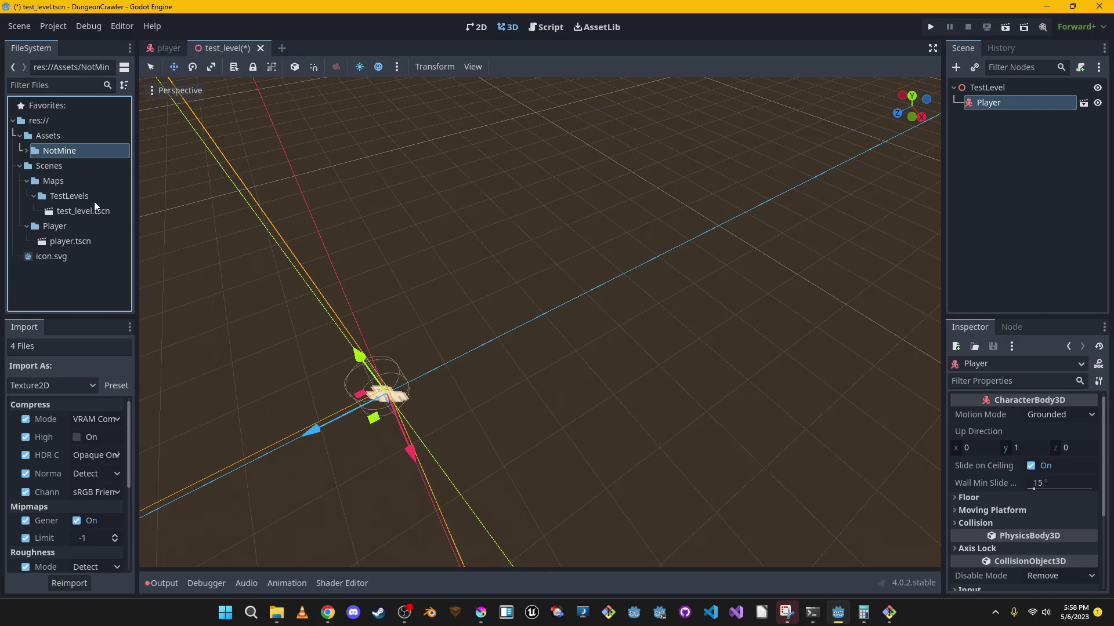
double_click(55, 129)
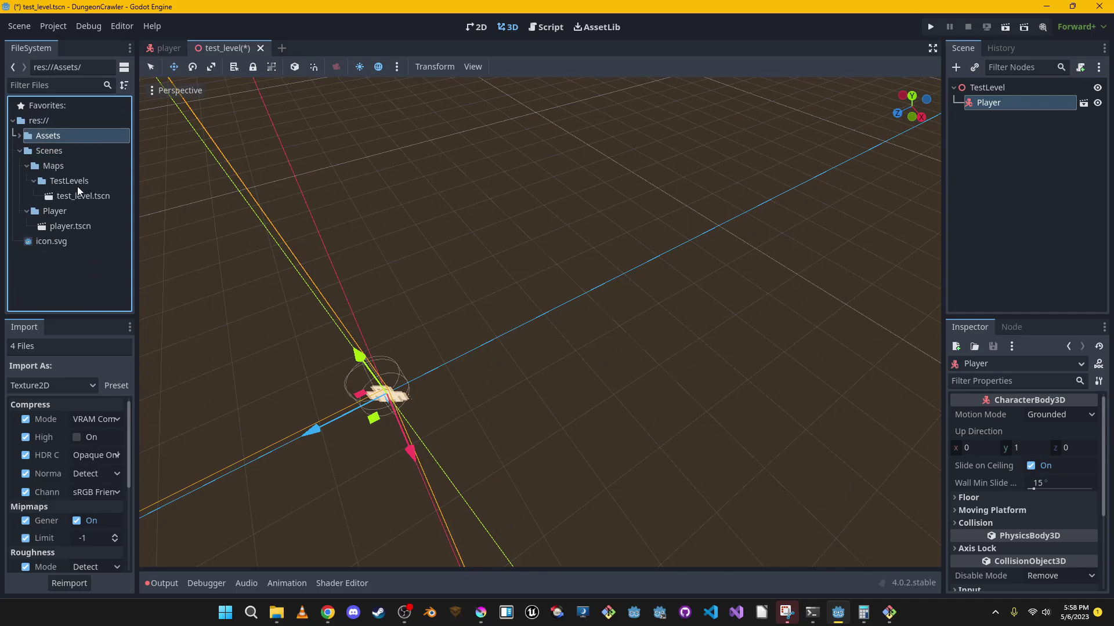
click(80, 194)
double_click(81, 226)
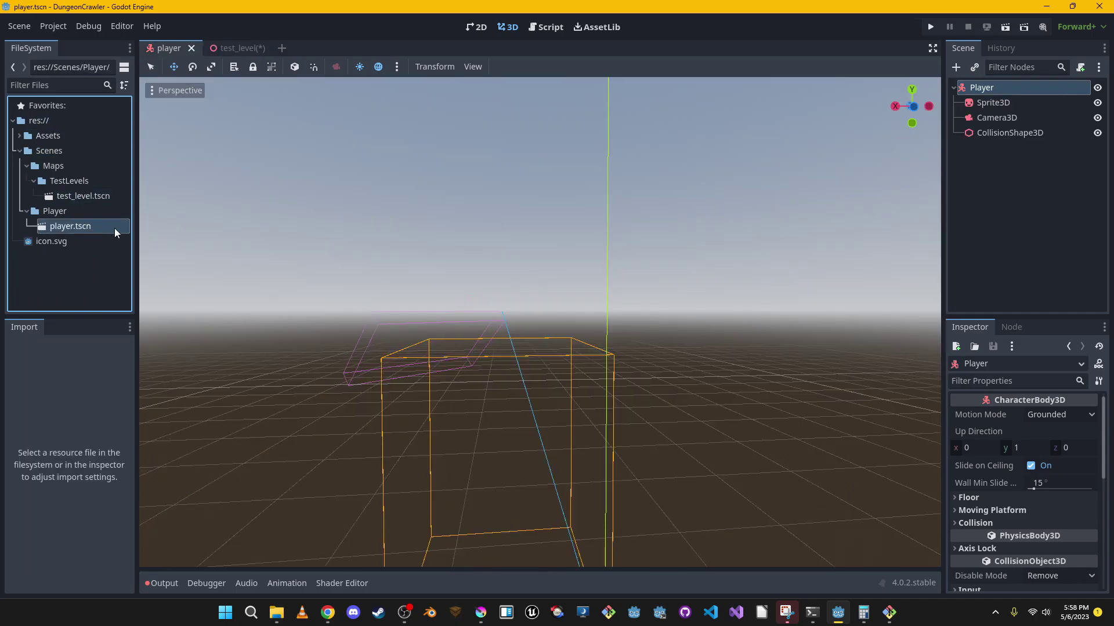
double_click(79, 196)
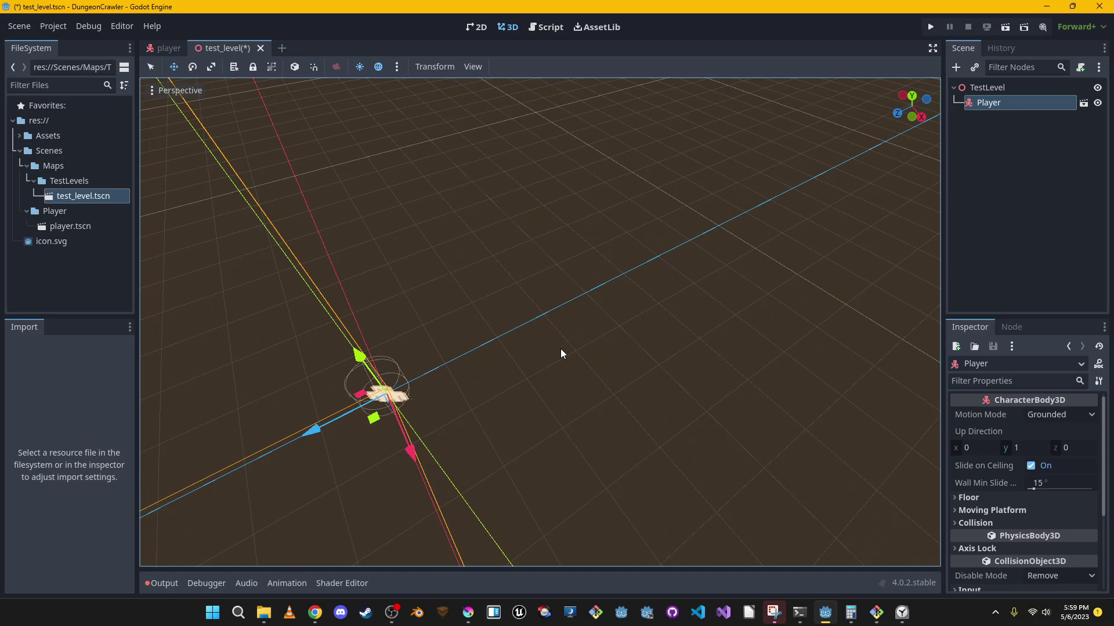
Save the test_level scene and inspect the Player instance in it
right_drag(580, 341, 738, 300)
key(s)
key(d)
key(s)
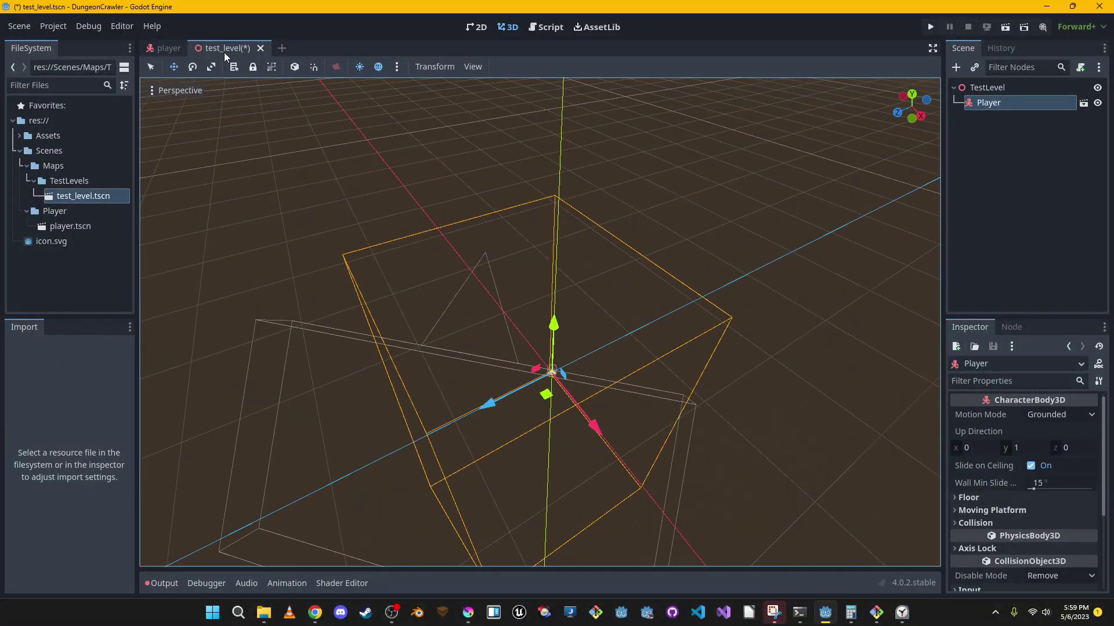
key(ctrl+s)
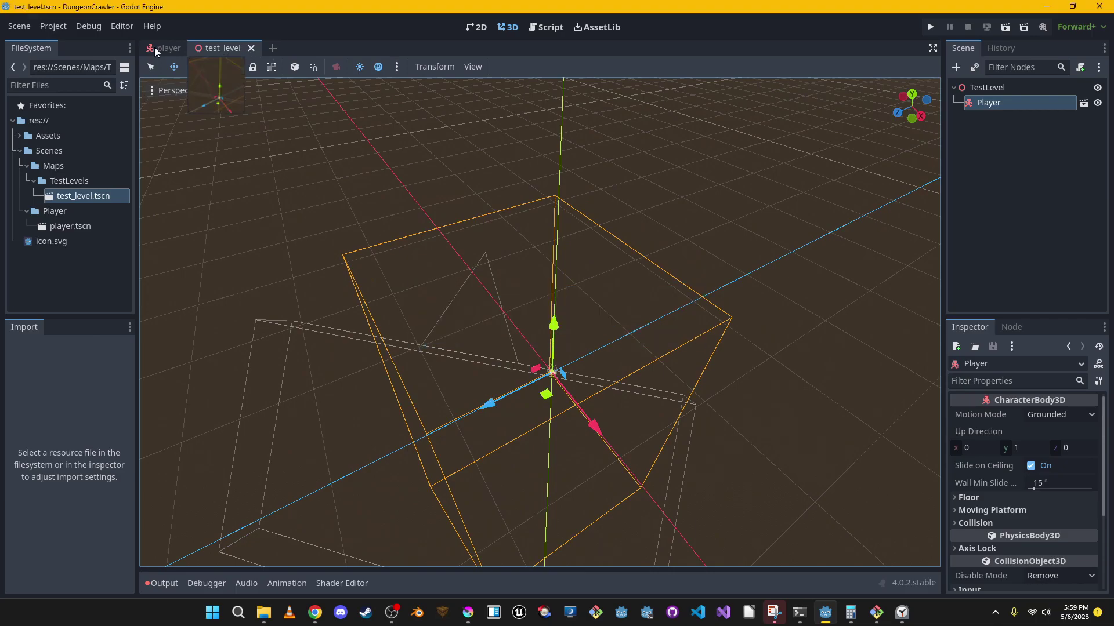
right_drag(698, 317, 638, 313)
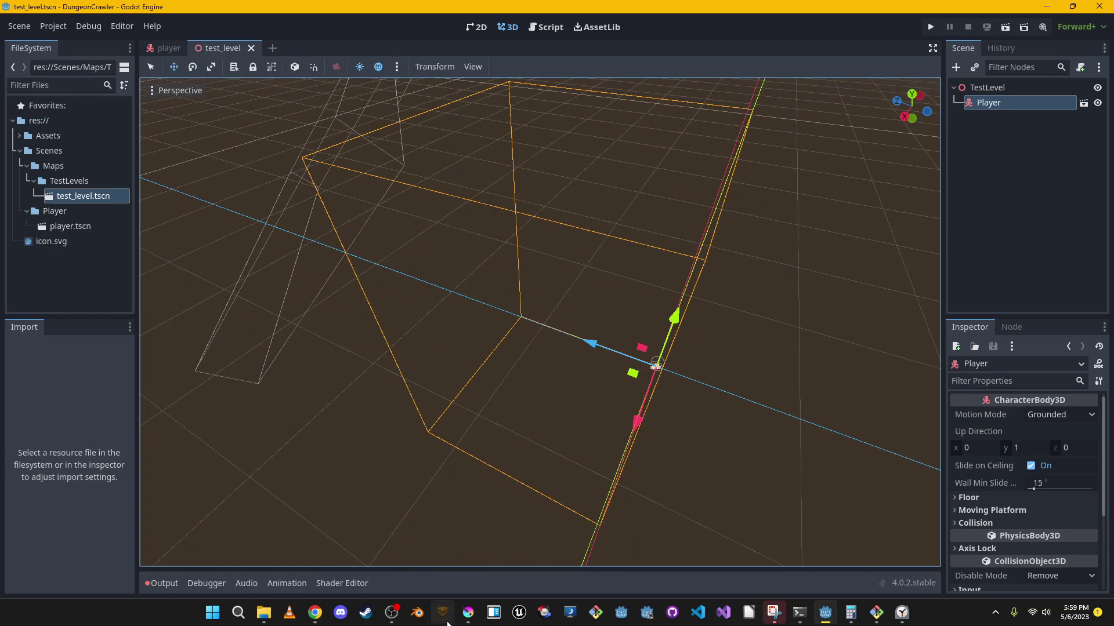
Switch to Chrome, search the web for qodot in a new tab, and open the qodotplugin.github.io documentation site
click(265, 610)
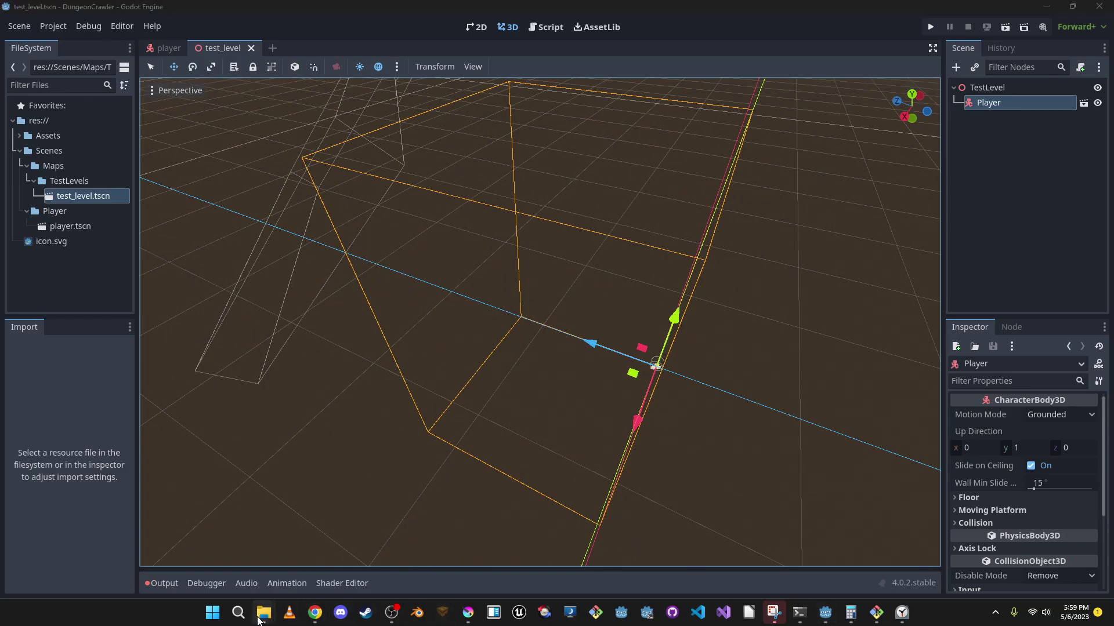
mouse_move(261, 616)
click(315, 612)
key(ctrl+t)
text(qodot)
key(Return)
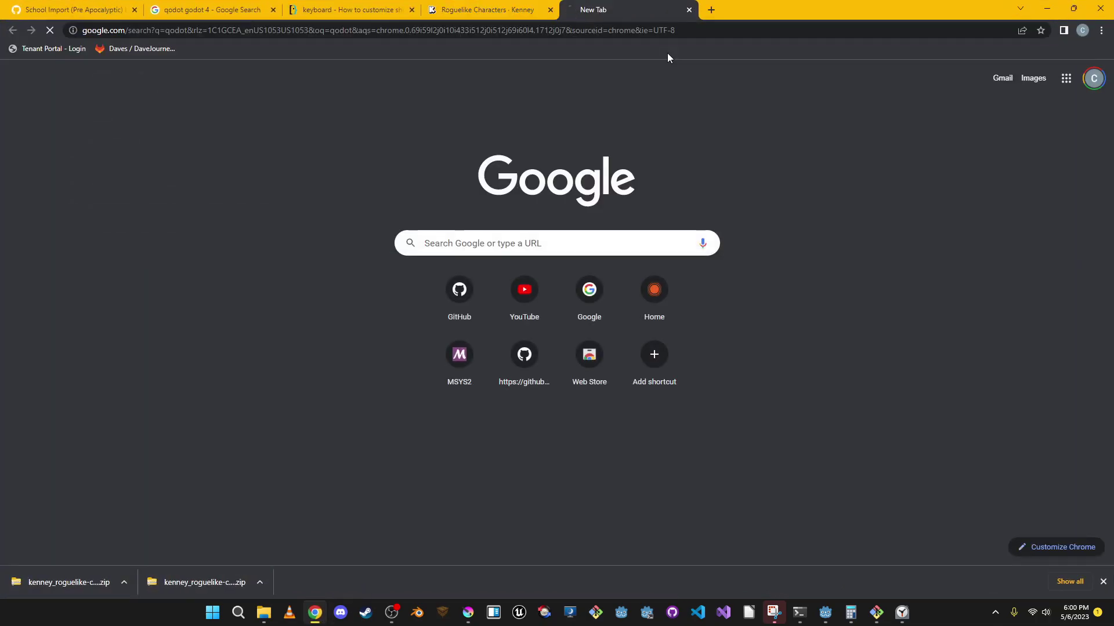
click(156, 266)
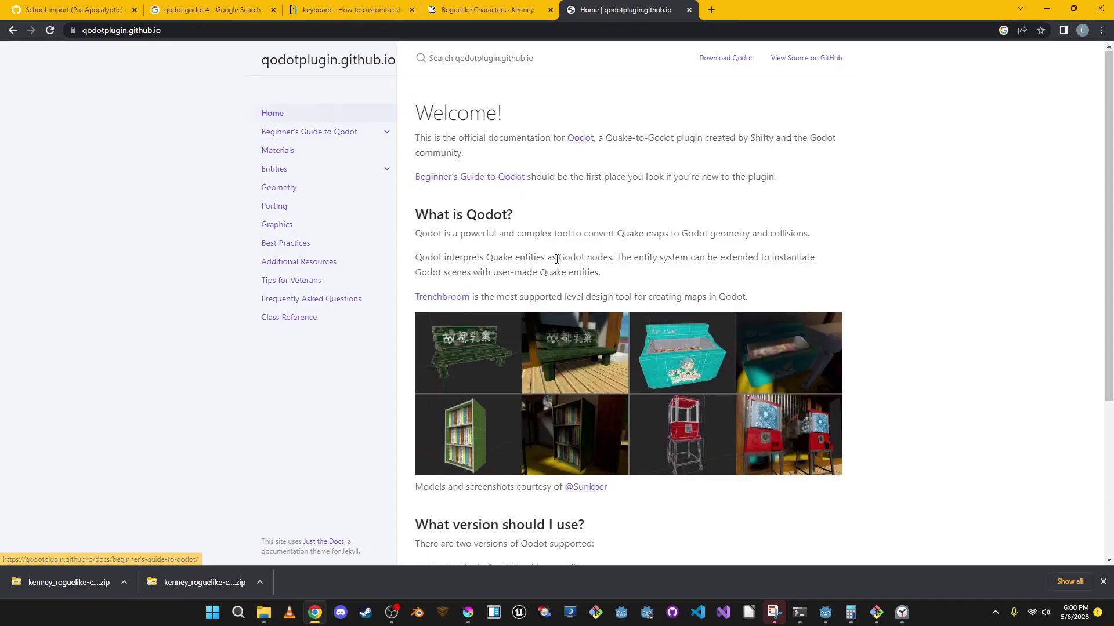
Open the GitHub repository of Qodot for 4.X from the documentation and skim its README
scroll(557, 260, down, 4)
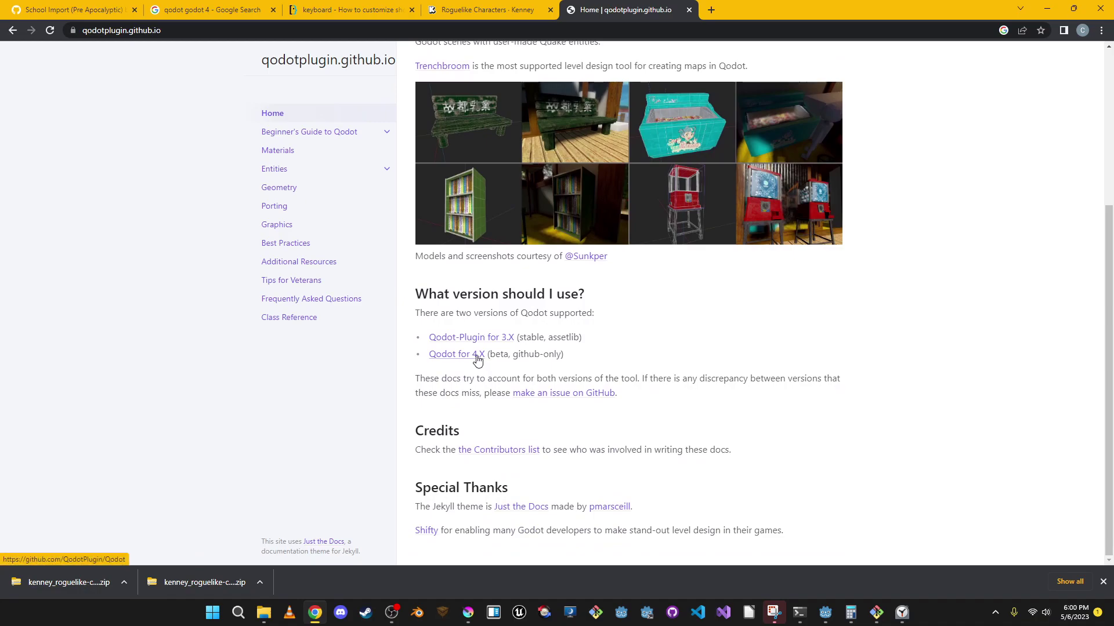
double_click(494, 355)
click(458, 355)
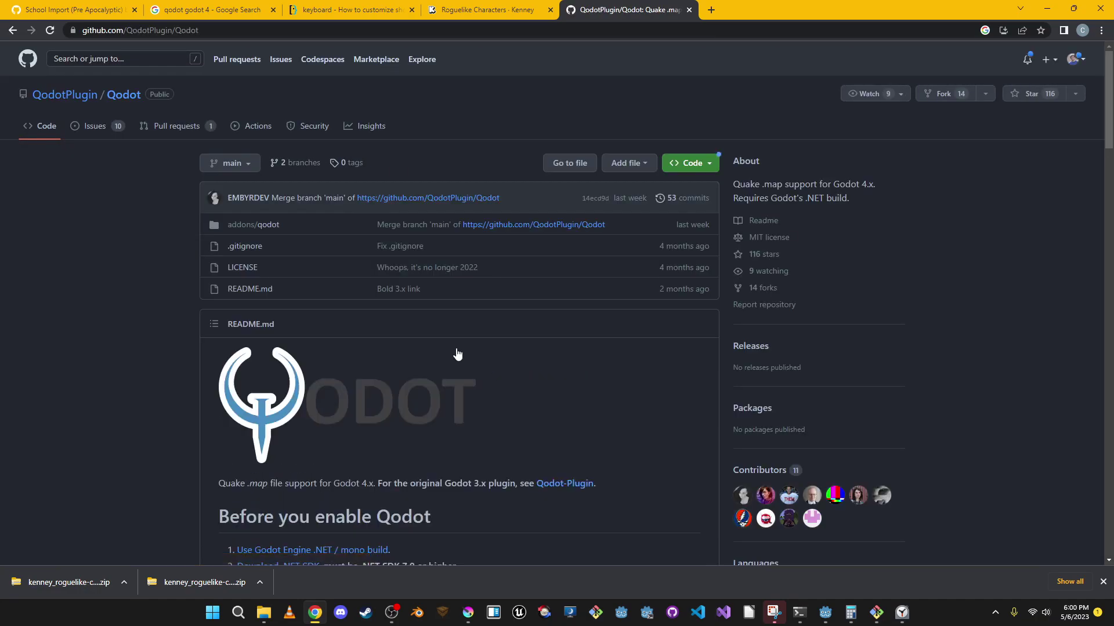
scroll(459, 353, down, 4)
scroll(433, 346, up, 5)
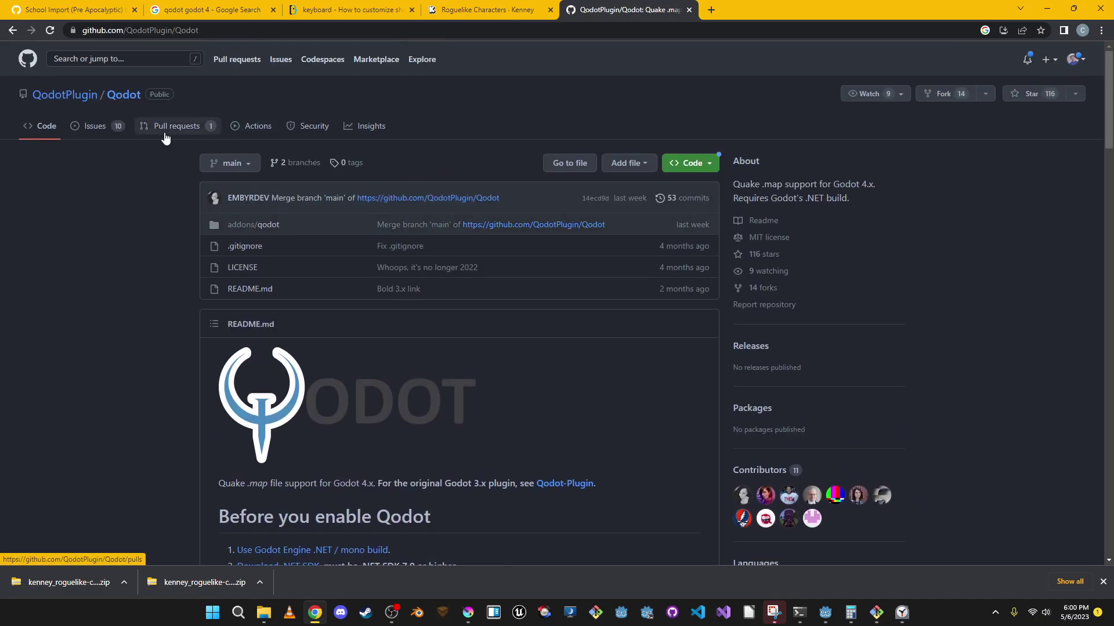
Examine the list of open issues in the QodotPlugin/Qodot repository
click(95, 126)
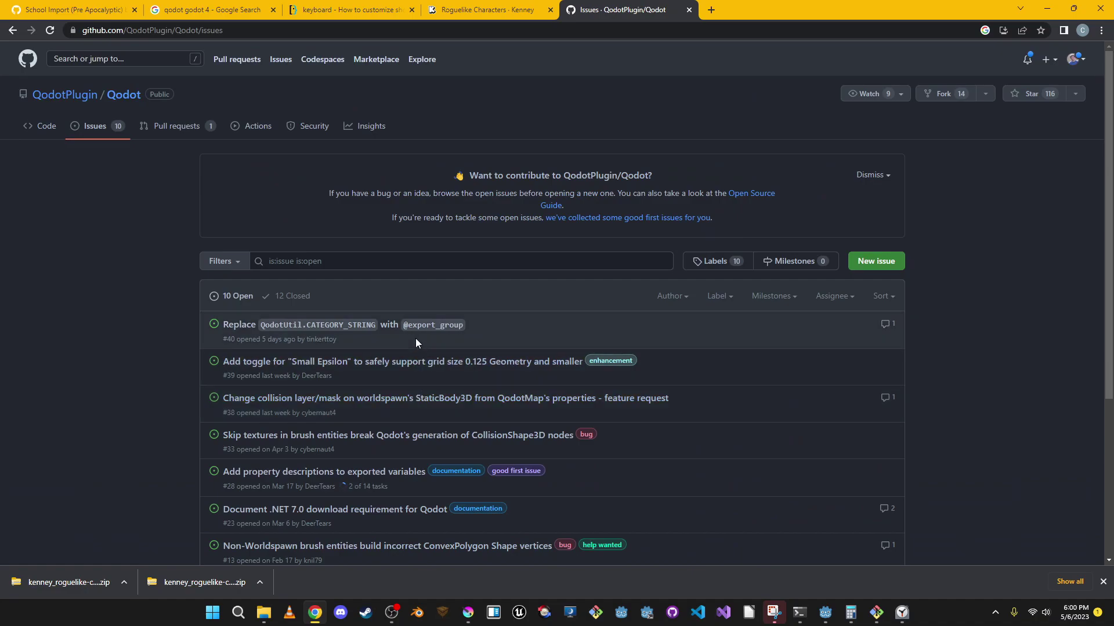
mouse_move(402, 369)
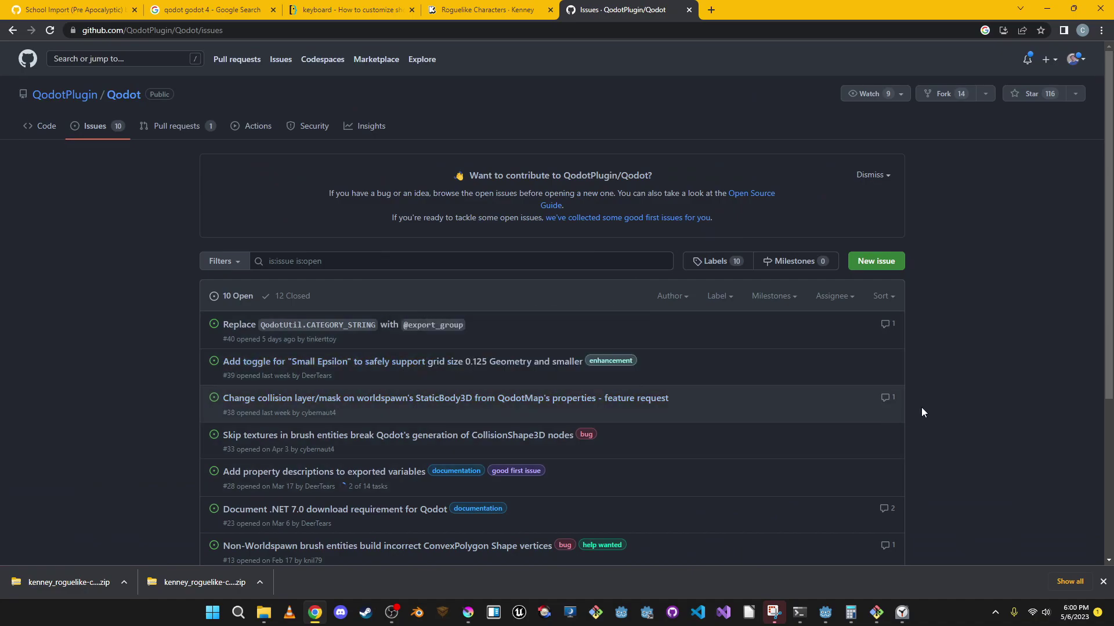
scroll(922, 412, down, 2)
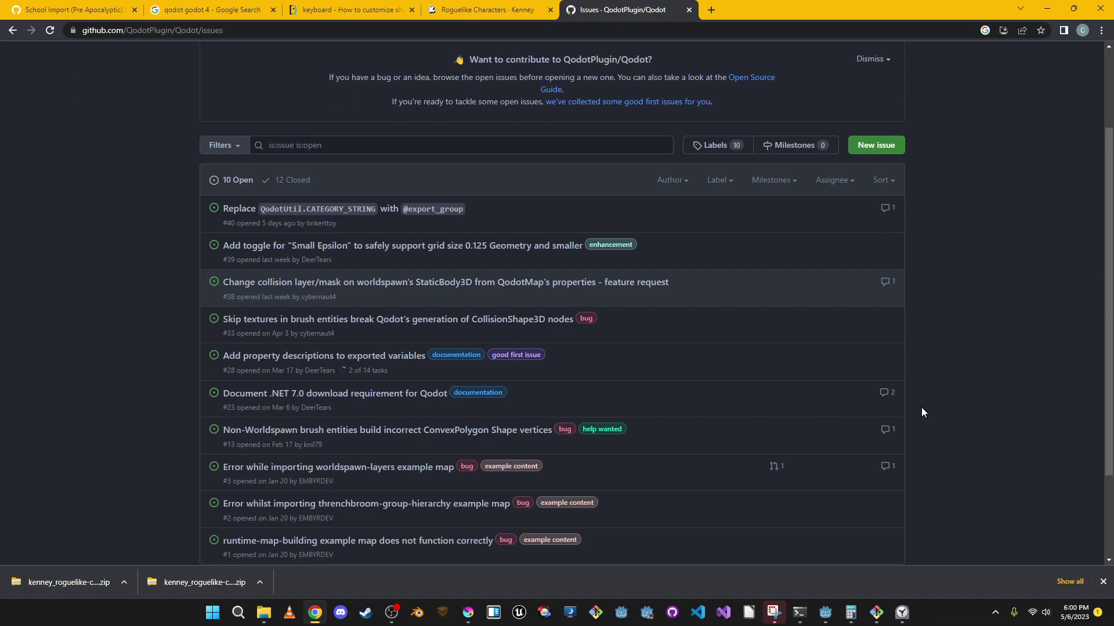
scroll(922, 412, down, 2)
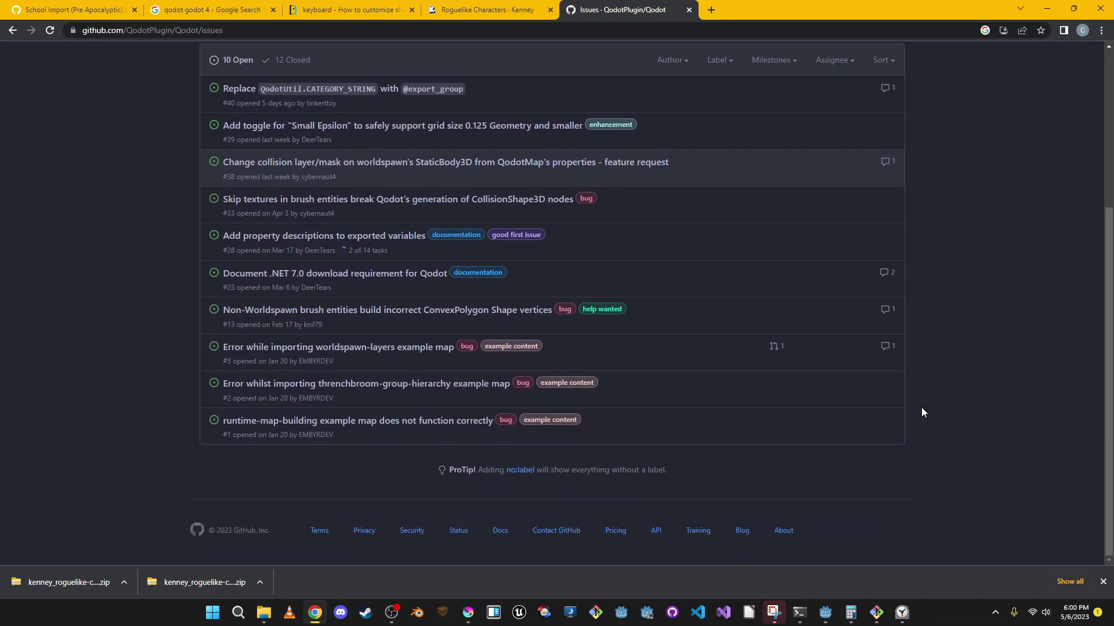
scroll(922, 412, up, 1)
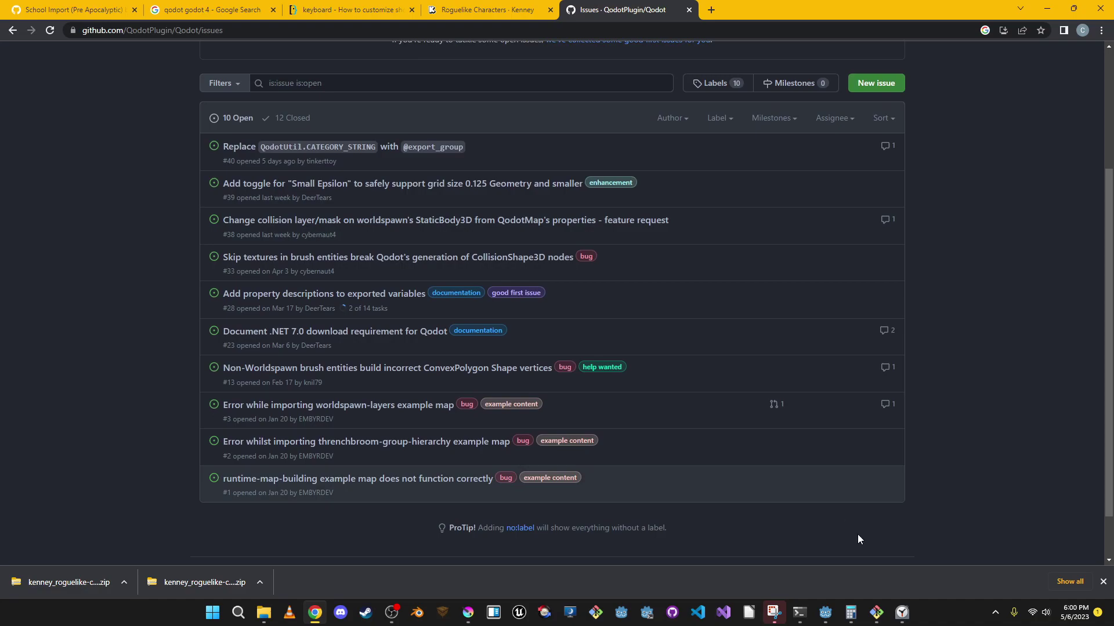
Switch back to Godot Engine and view the Player instance in the test_level scene
click(826, 619)
right_drag(789, 370, 788, 371)
right_drag(623, 426, 623, 425)
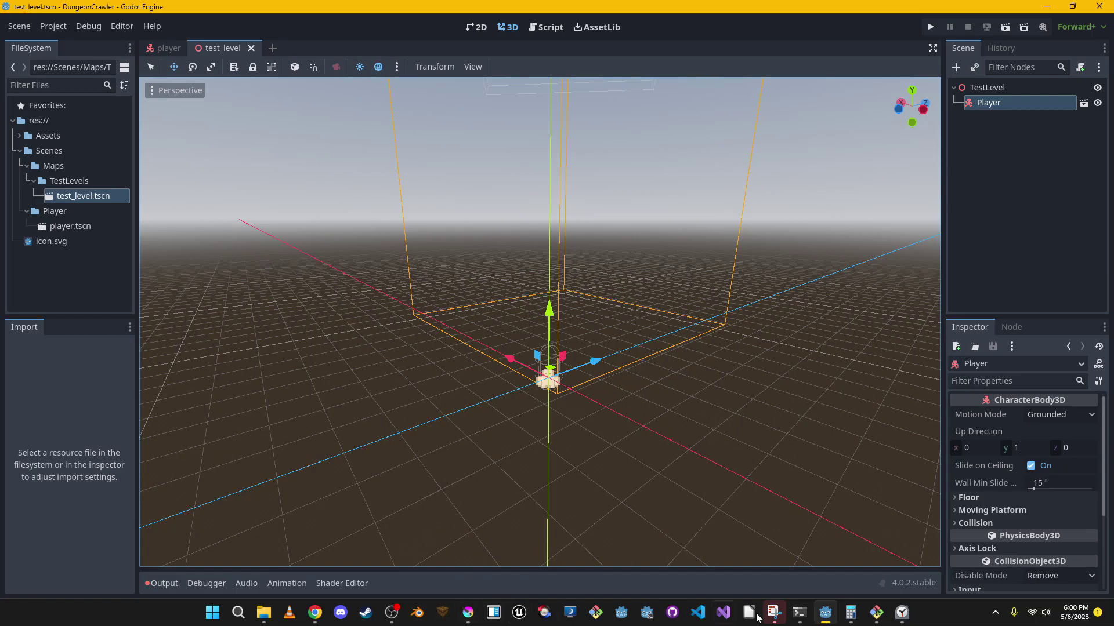
click(315, 613)
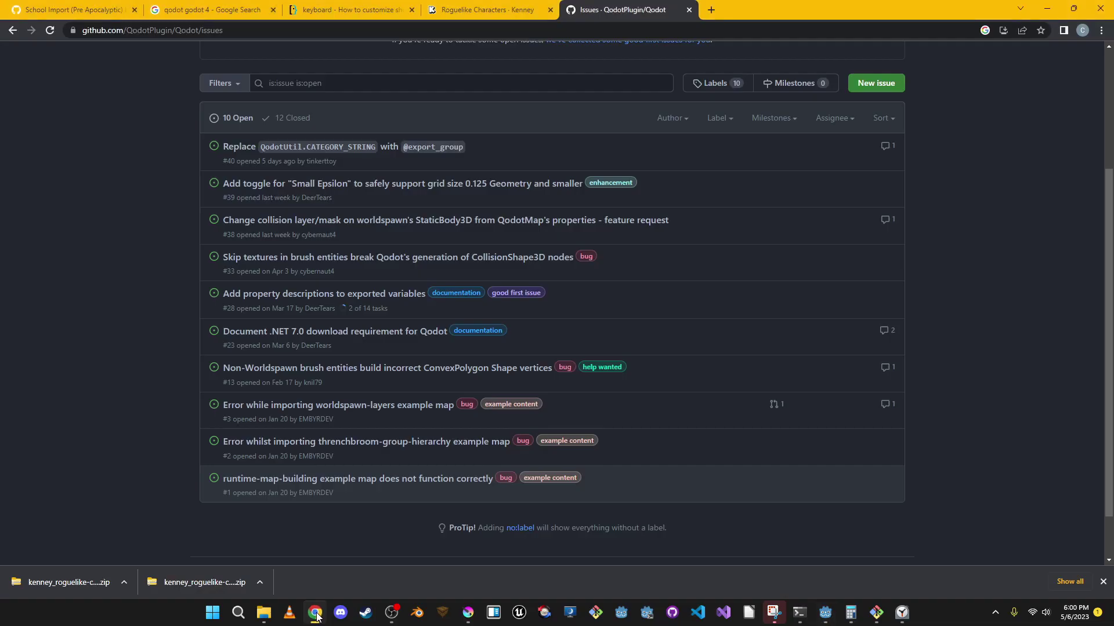
click(315, 613)
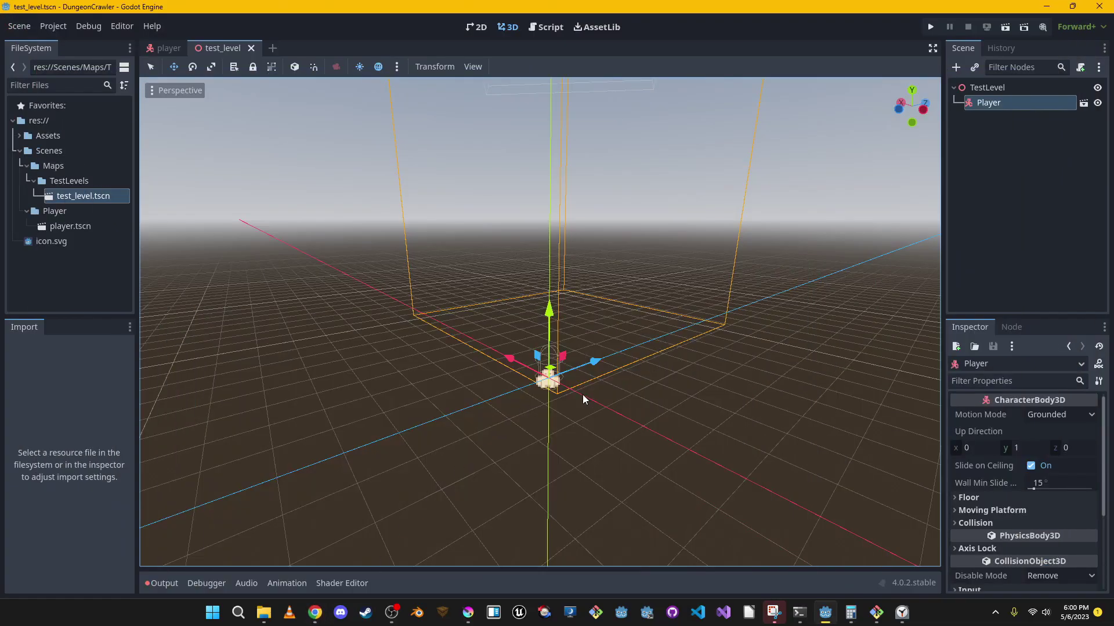
Add a Node3D child under the TestLevel root and rename it LevelGeometry
middle_drag(634, 369, 932, 256)
click(1003, 87)
click(956, 67)
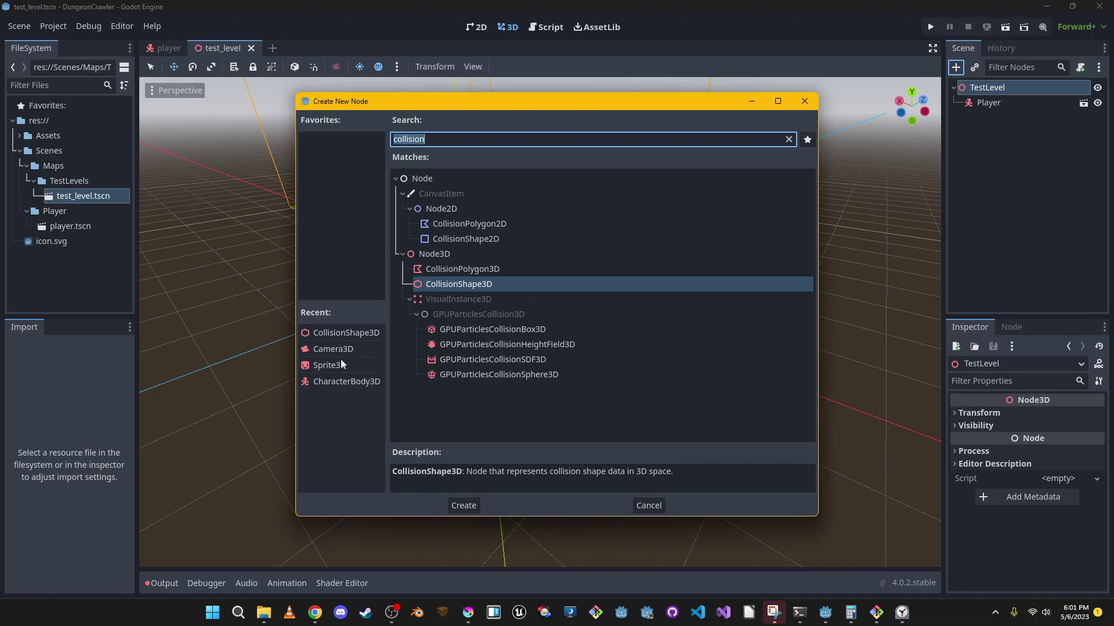
click(813, 100)
right_click(1035, 88)
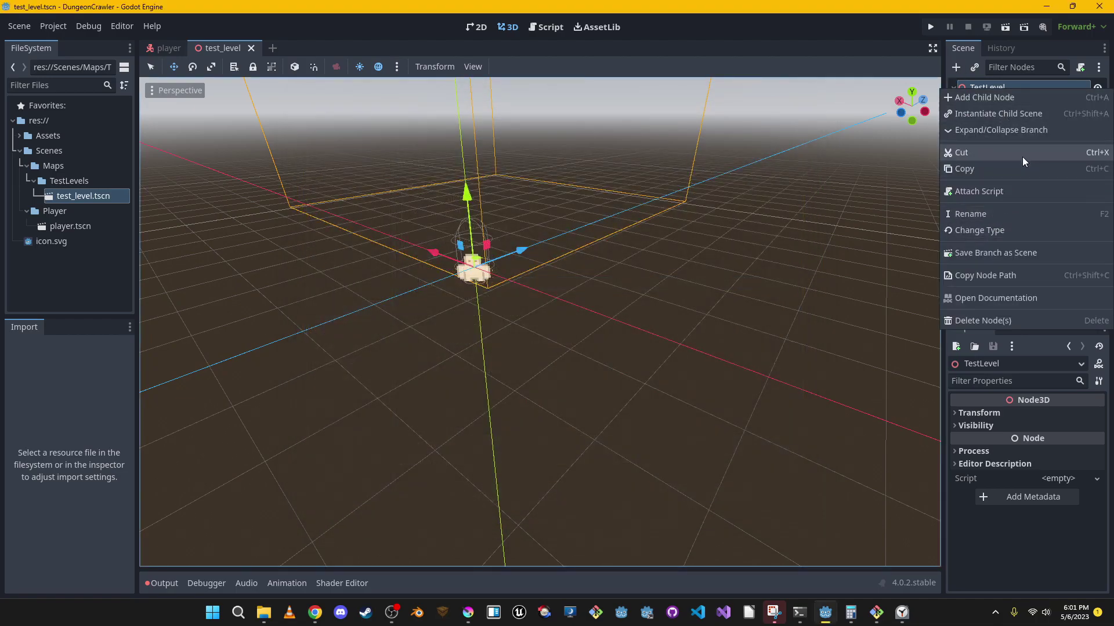
click(1009, 102)
double_click(478, 254)
double_click(992, 119)
text(LevelGe)
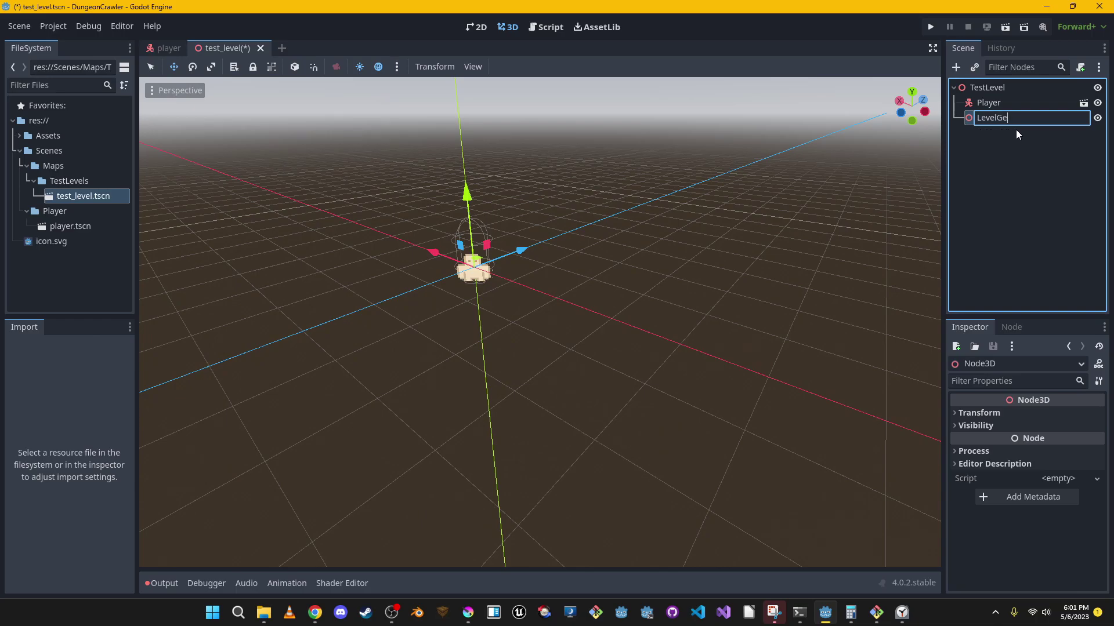
text(ometry)
key(Return)
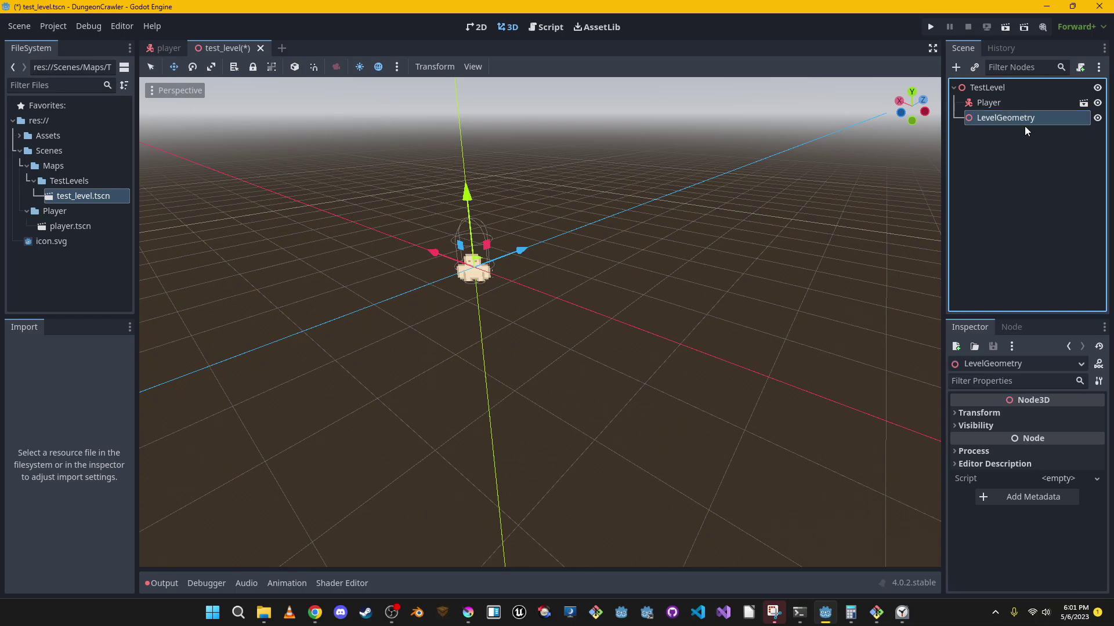
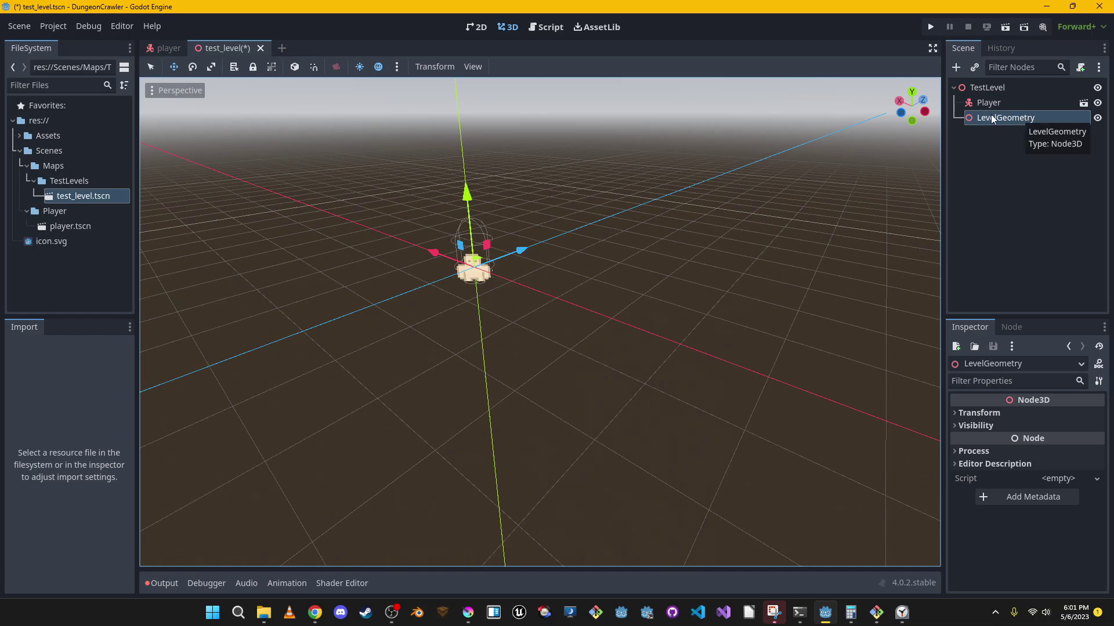
Add a MeshInstance3D under LevelGeometry and assign it a new BoxMesh
click(1030, 120)
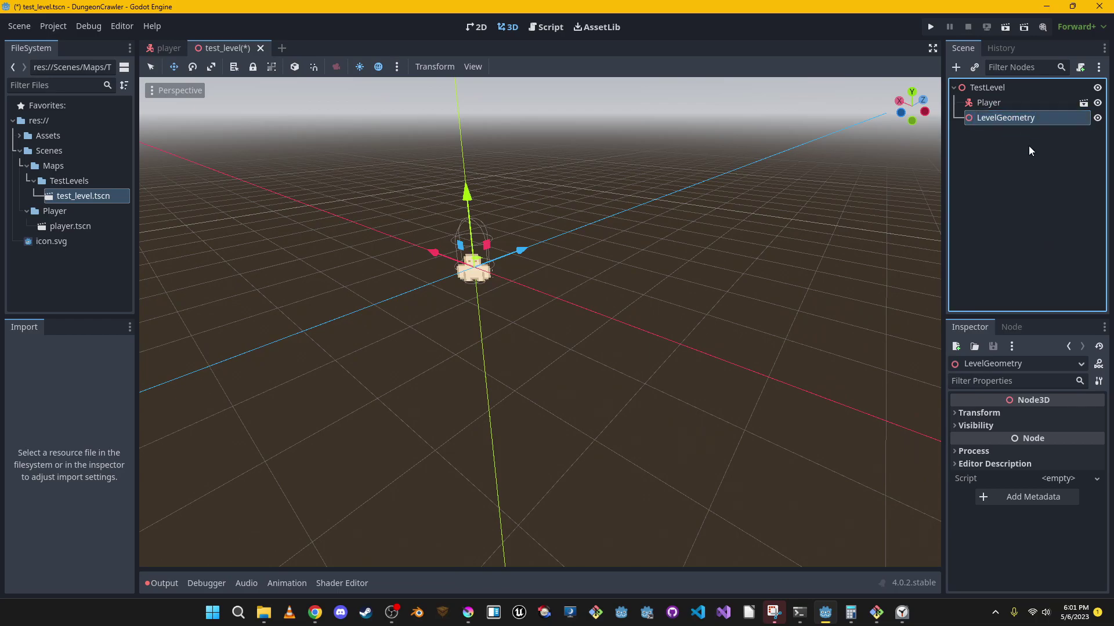
click(1047, 117)
click(1048, 166)
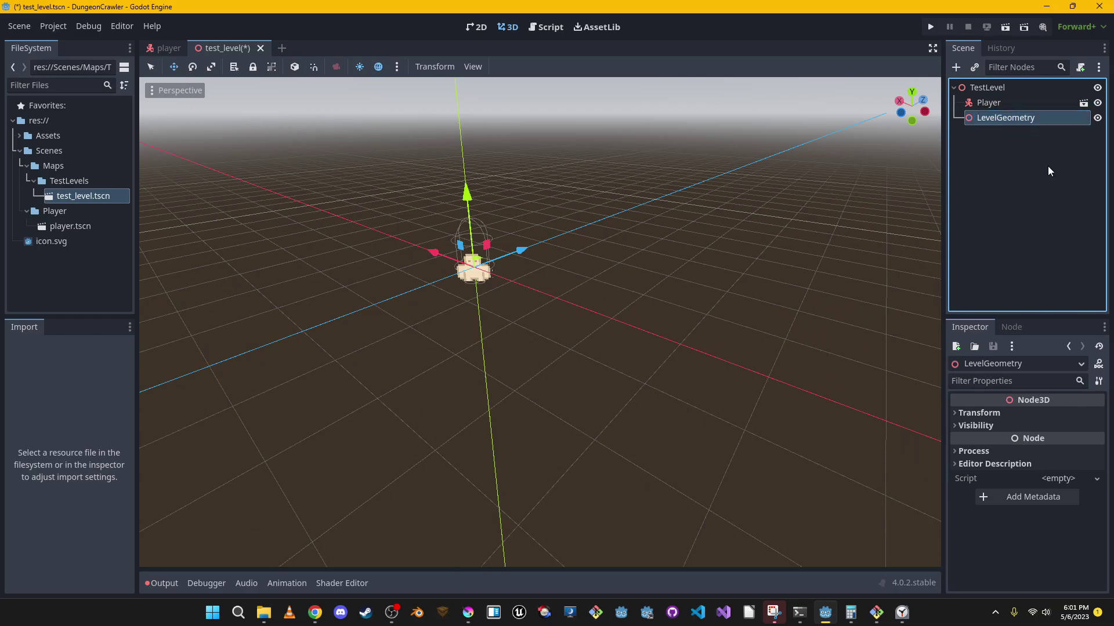
click(956, 68)
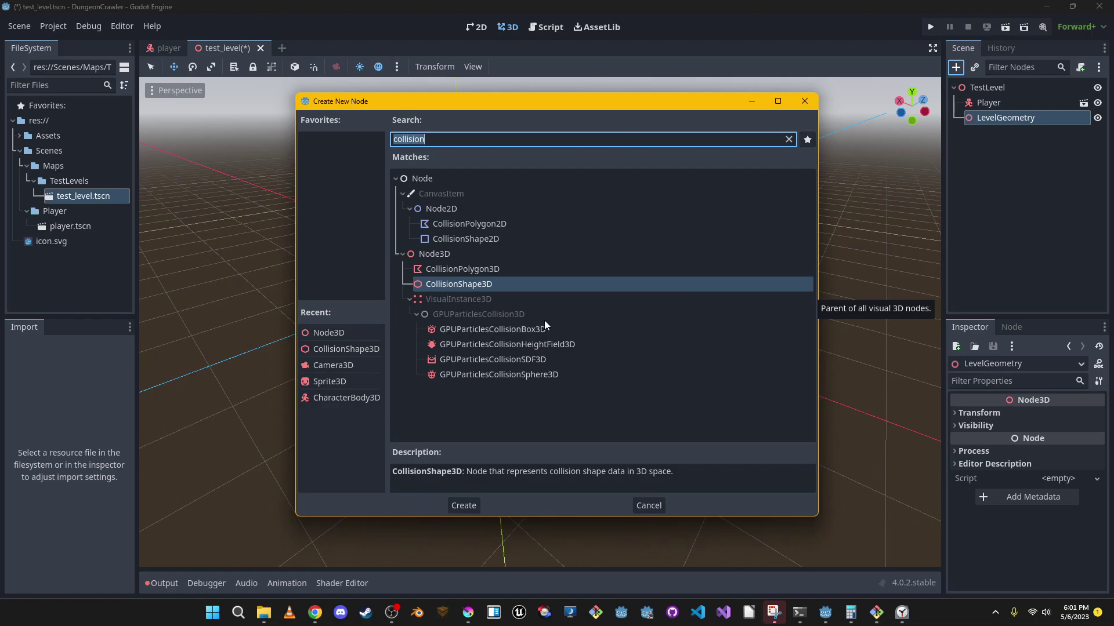
text(meshin)
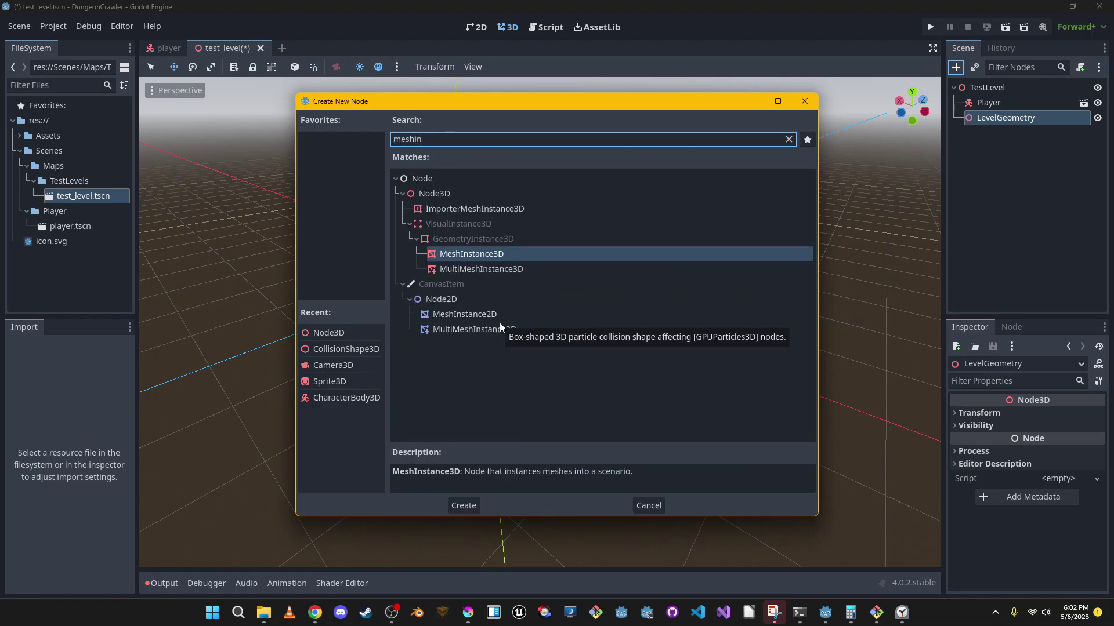
key(Return)
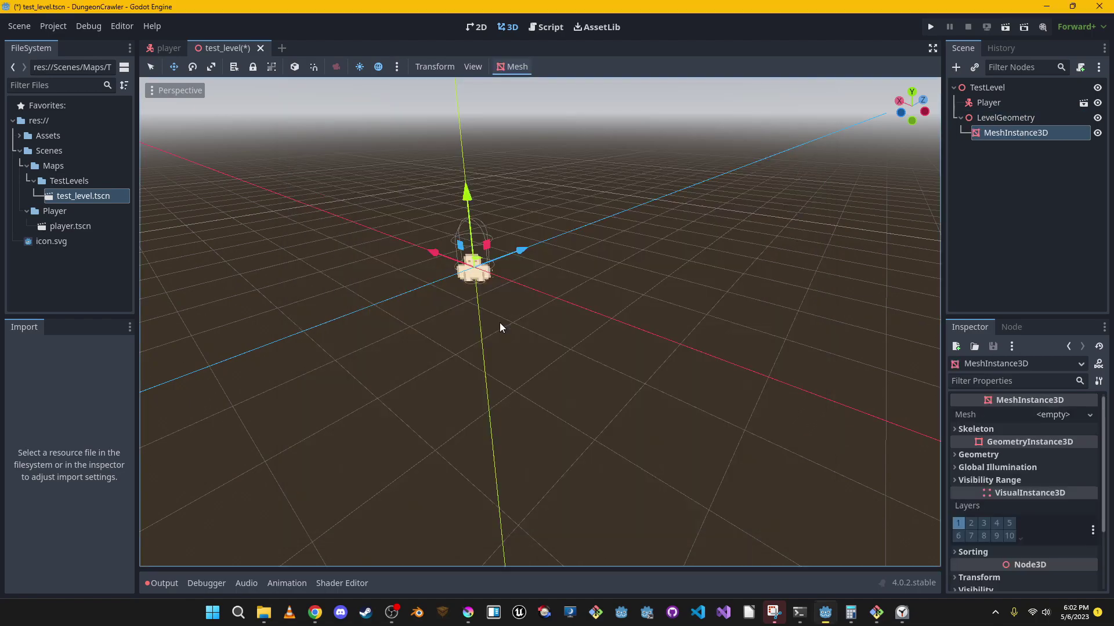
click(1080, 416)
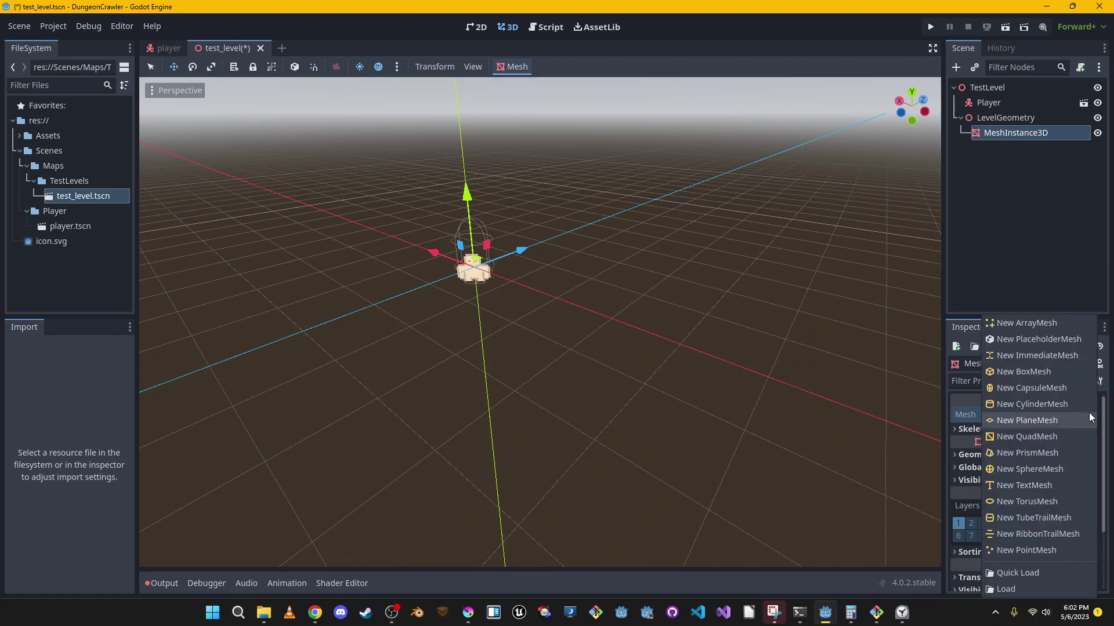
click(1070, 374)
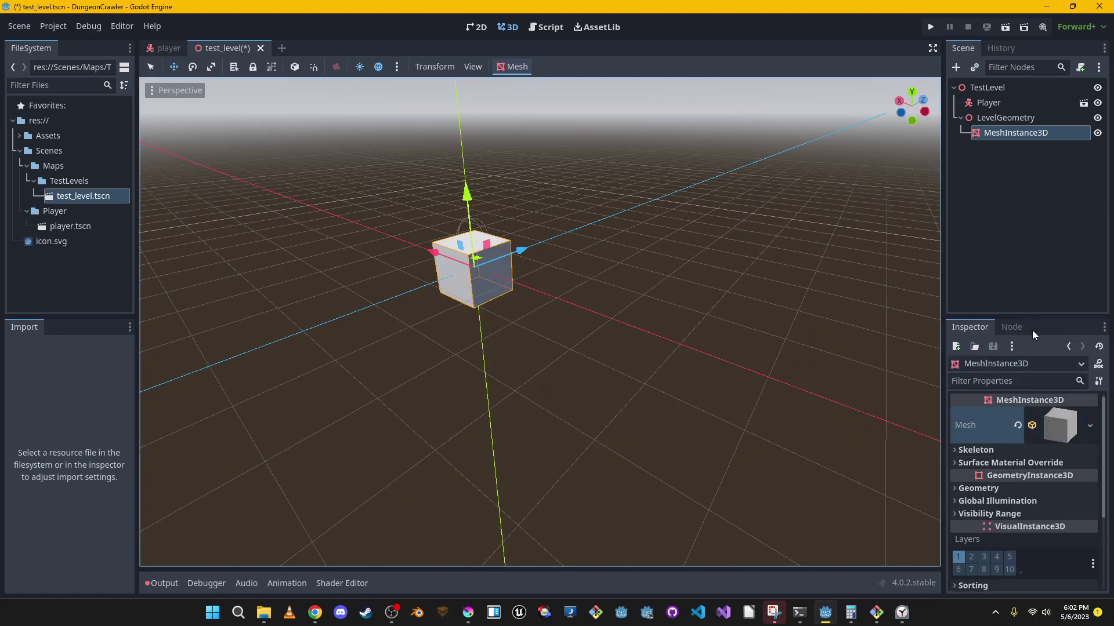
Turn on snapping and configure it to 0.125 for translation, 5 degrees for rotation and 5% for scale
drag(466, 196, 473, 223)
key(ctrl+z)
click(315, 66)
click(438, 66)
click(462, 121)
click(566, 275)
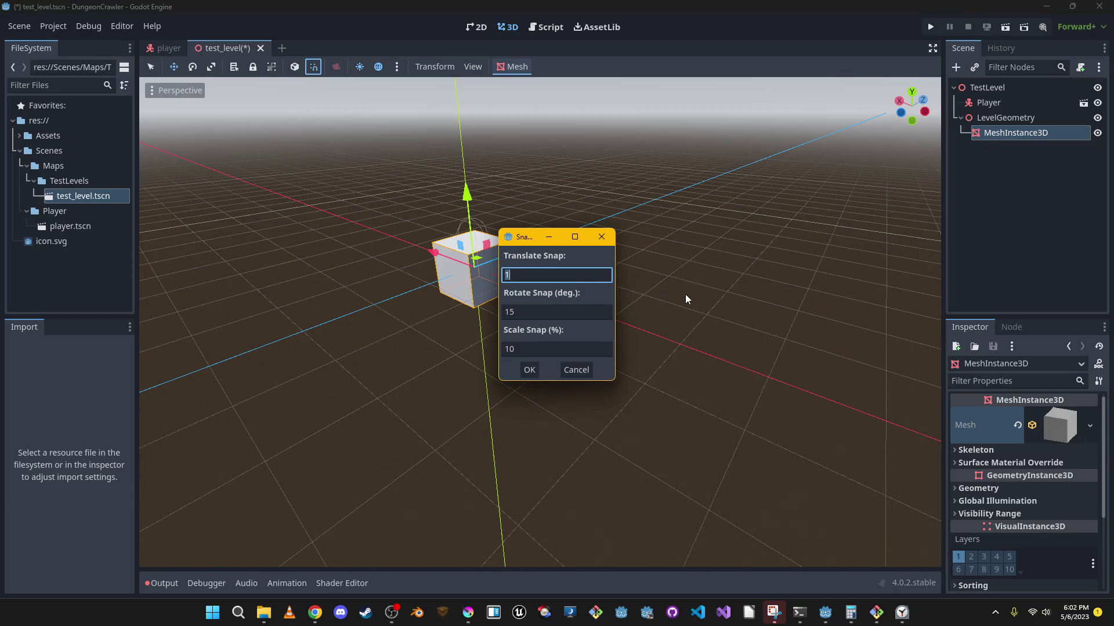
text(0.125)
key(Tab)
text(5)
key(Tab)
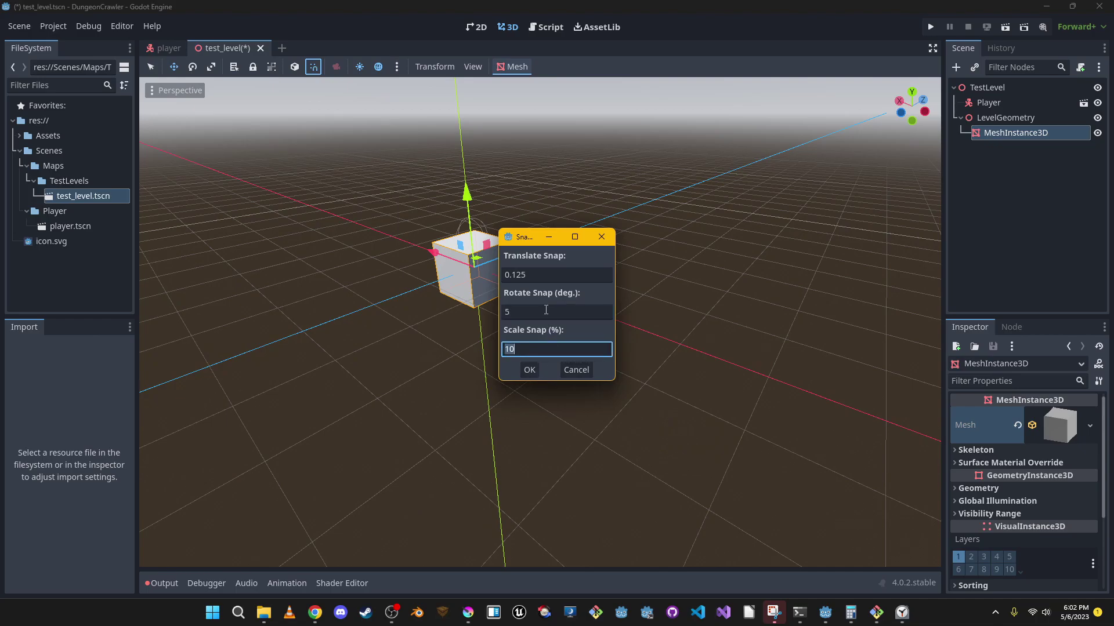
text(5)
click(530, 370)
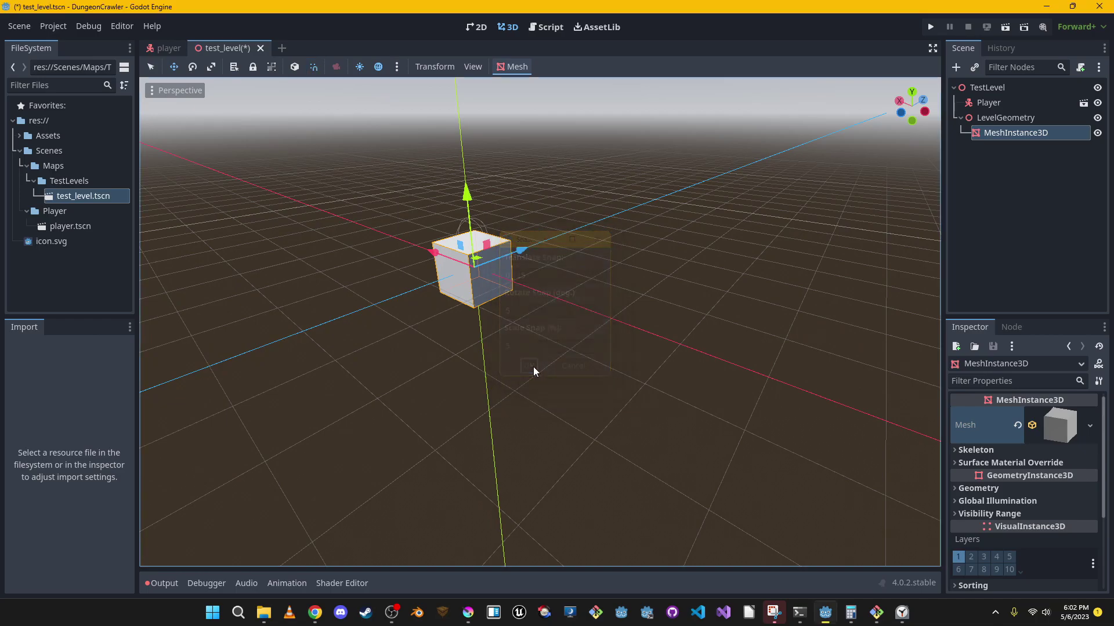
Lower the box mesh along Y to bring its top to ground level, and raise the Player to stand on it
drag(467, 197, 464, 227)
right_drag(464, 226, 638, 246)
key(w)
key(d)
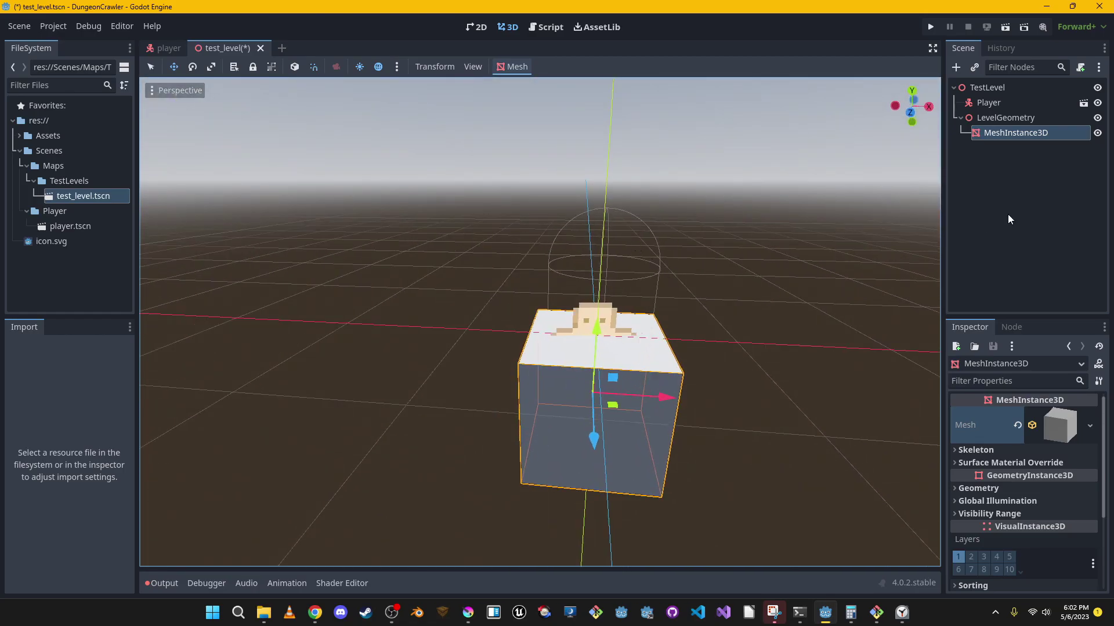
click(1031, 104)
drag(606, 264, 620, 204)
right_drag(621, 204, 910, 250)
key(a)
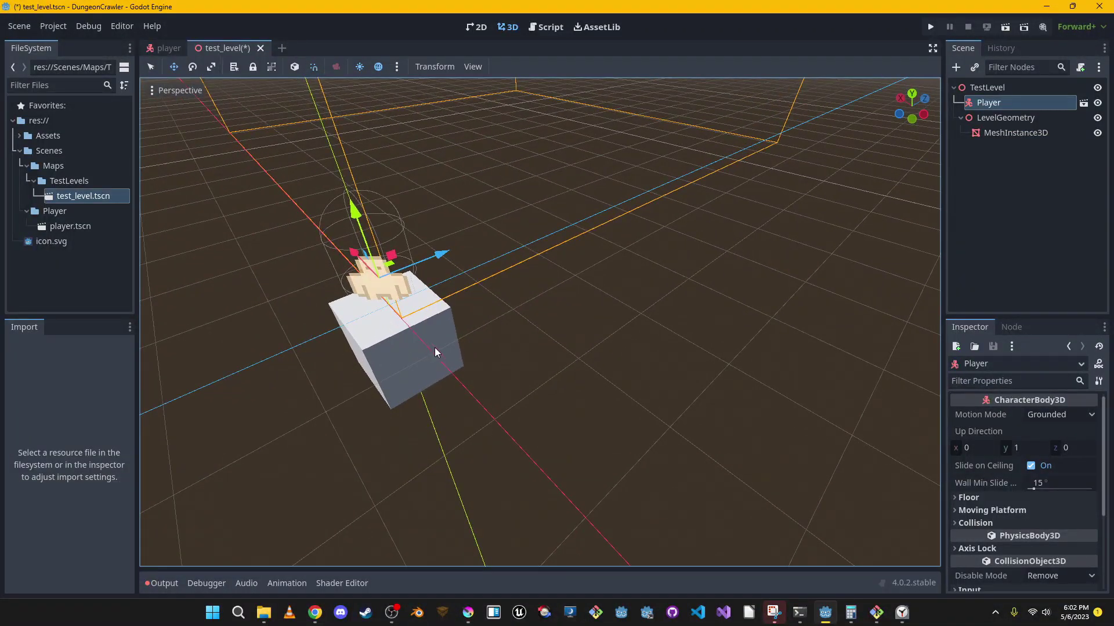
Set the MeshInstance3D's box size to 10 m in X and 10 m in Z
click(1034, 136)
right_drag(812, 215, 841, 241)
key(s)
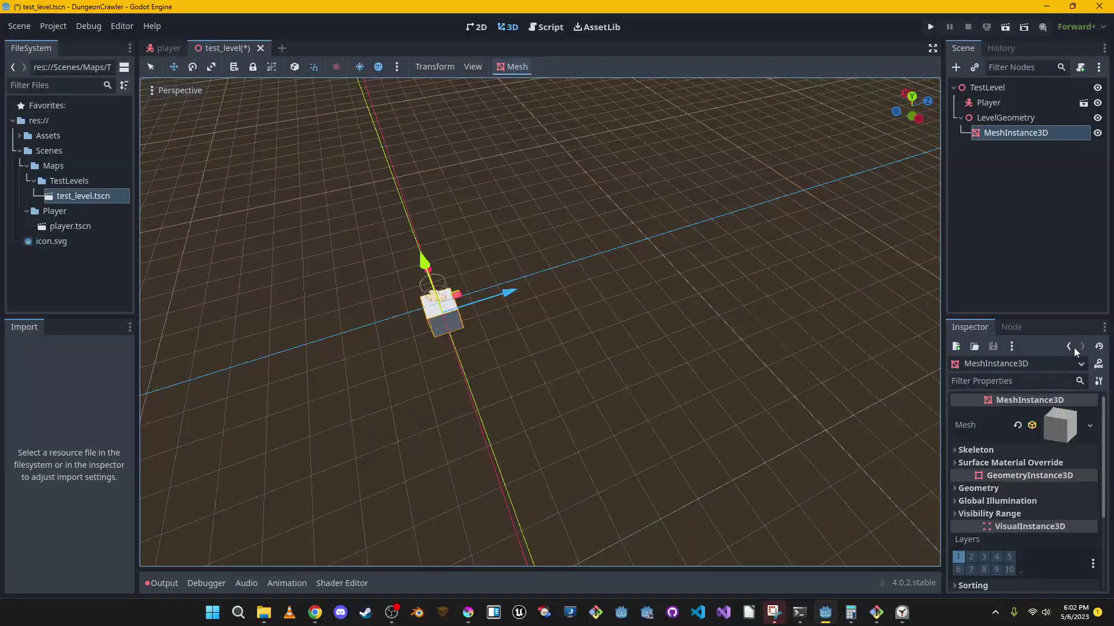
click(1053, 431)
scroll(1069, 452, down, 4)
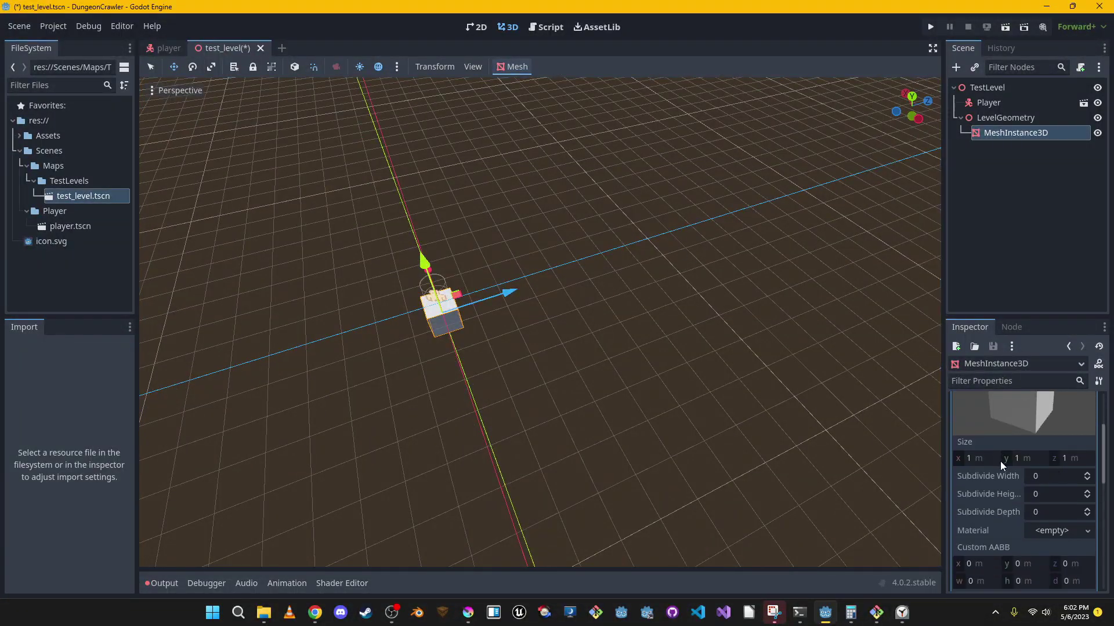
click(992, 460)
text(10)
click(1048, 458)
text(10)
key(Return)
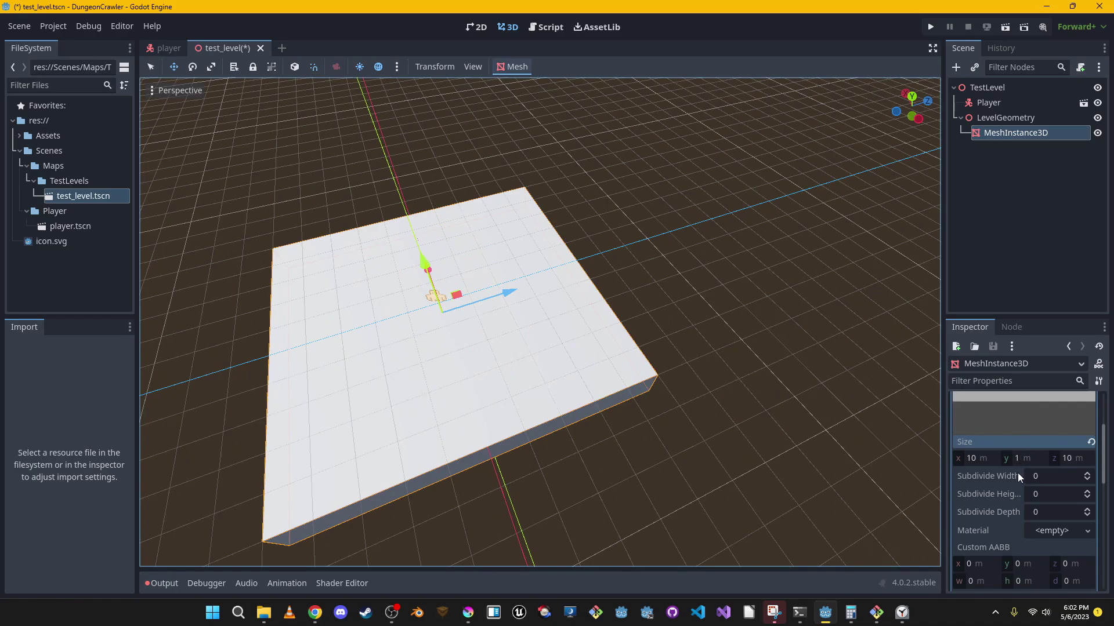
scroll(1019, 474, down, 3)
scroll(1019, 474, up, 4)
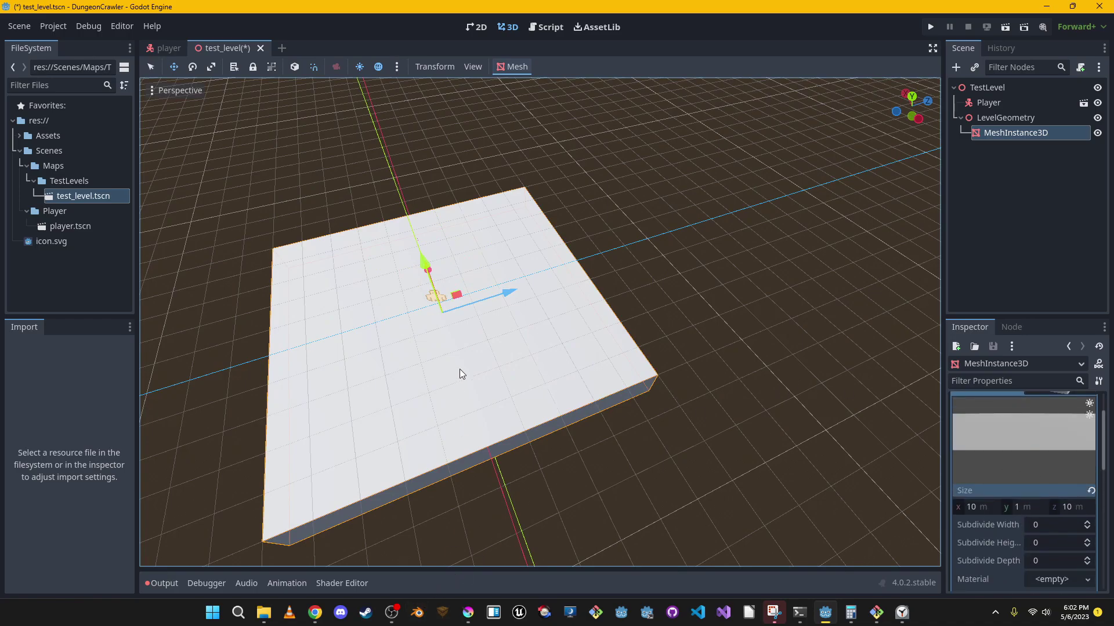
Switch to Blender, start a new General file, and try moving the default cube along Z
click(417, 612)
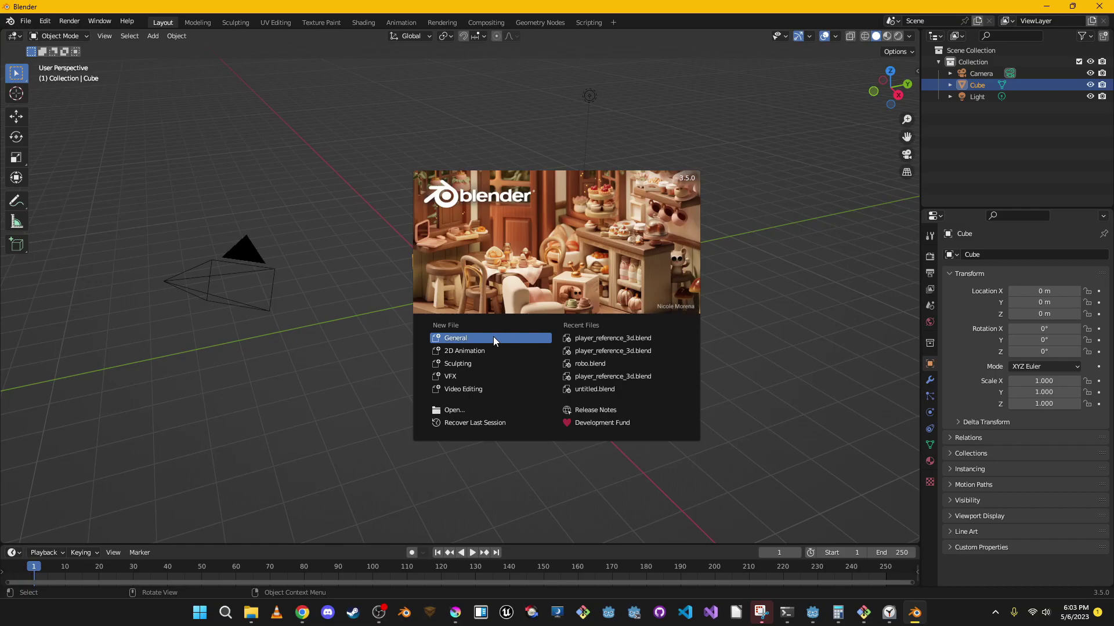
click(493, 337)
key(g)
key(z)
click(475, 278)
key(ctrl+z)
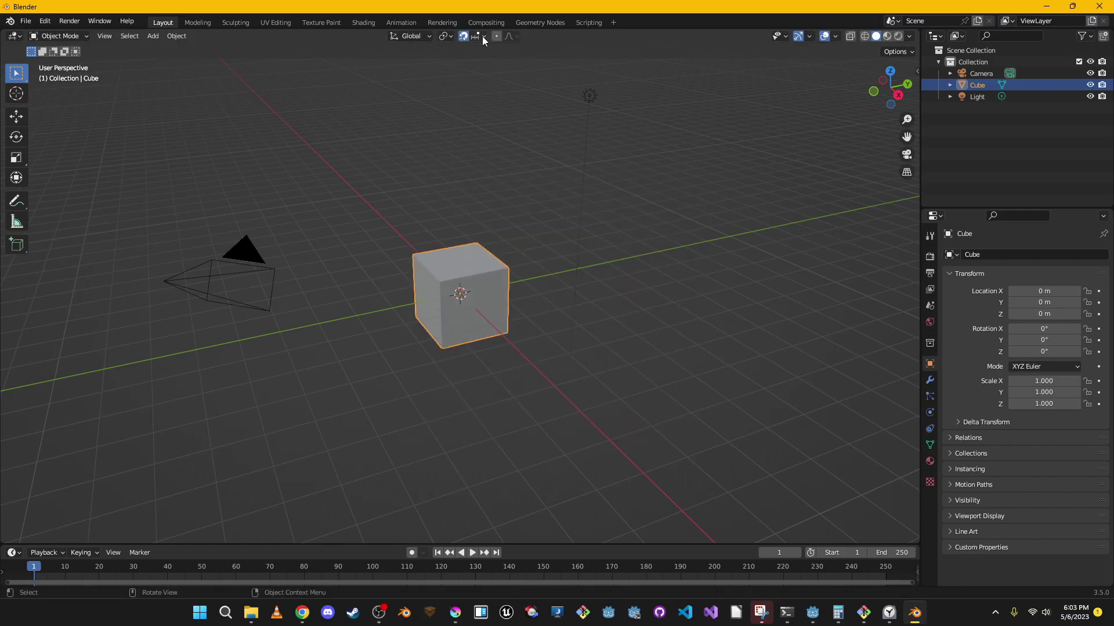
Set the scene's unit scale to 8
click(929, 305)
key(g)
key(z)
right_click(708, 303)
click(1058, 350)
text(8)
key(Return)
Move the cube down along Z until its top face lies at ground level
key(g)
key(z)
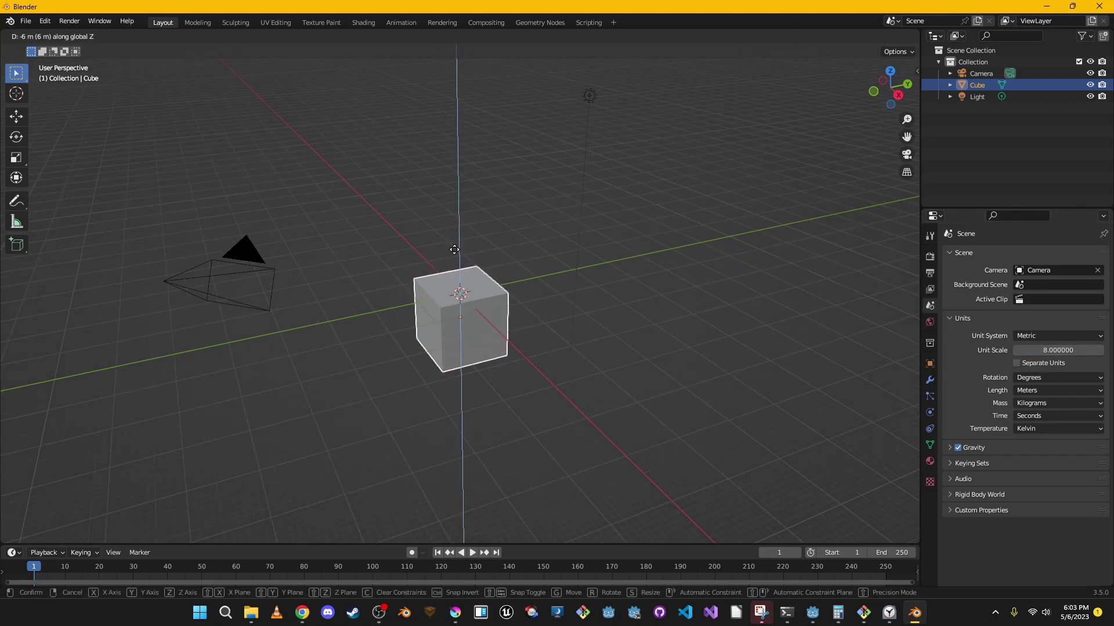
click(580, 228)
middle_drag(580, 228, 667, 249)
key(ctrl+z)
In the Modeling workspace, extrude the cube's side faces outward into a floor slab and extrude one face upward as a block
click(198, 22)
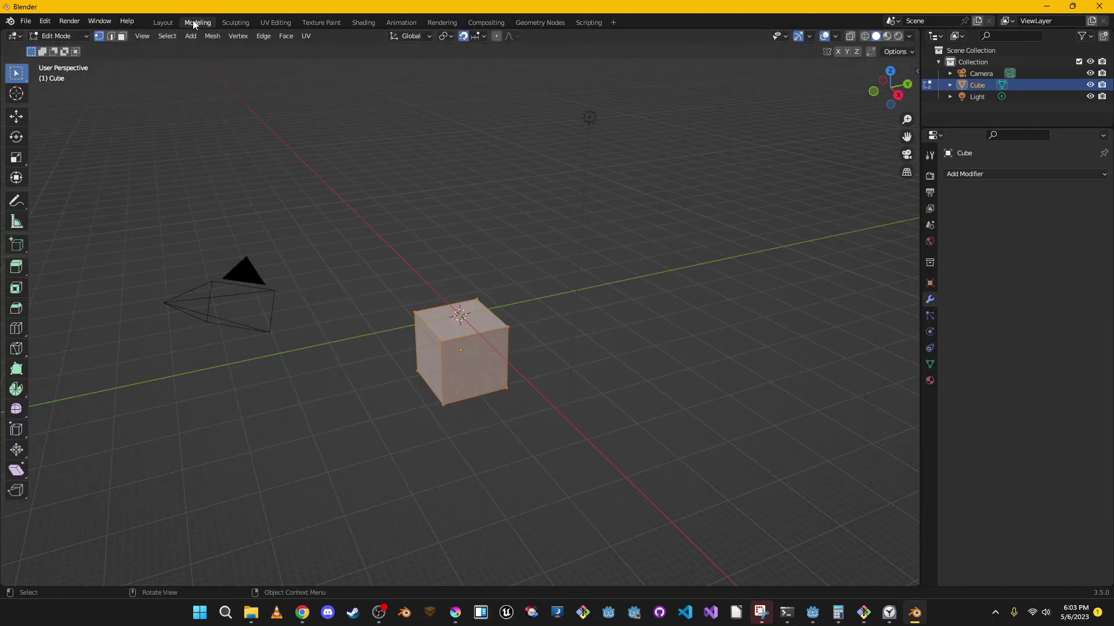
key(e)
click(644, 464)
middle_drag(580, 360, 702, 272)
click(447, 400)
key(e)
click(696, 513)
click(534, 234)
key(e)
click(534, 186)
Extrude the slab's end faces one after another to wrap the floor around the raised block
middle_drag(614, 226, 517, 272)
scroll(657, 392, down, 3)
middle_drag(657, 392, 522, 400)
click(505, 439)
key(e)
click(585, 450)
middle_drag(647, 424, 516, 417)
click(376, 390)
key(e)
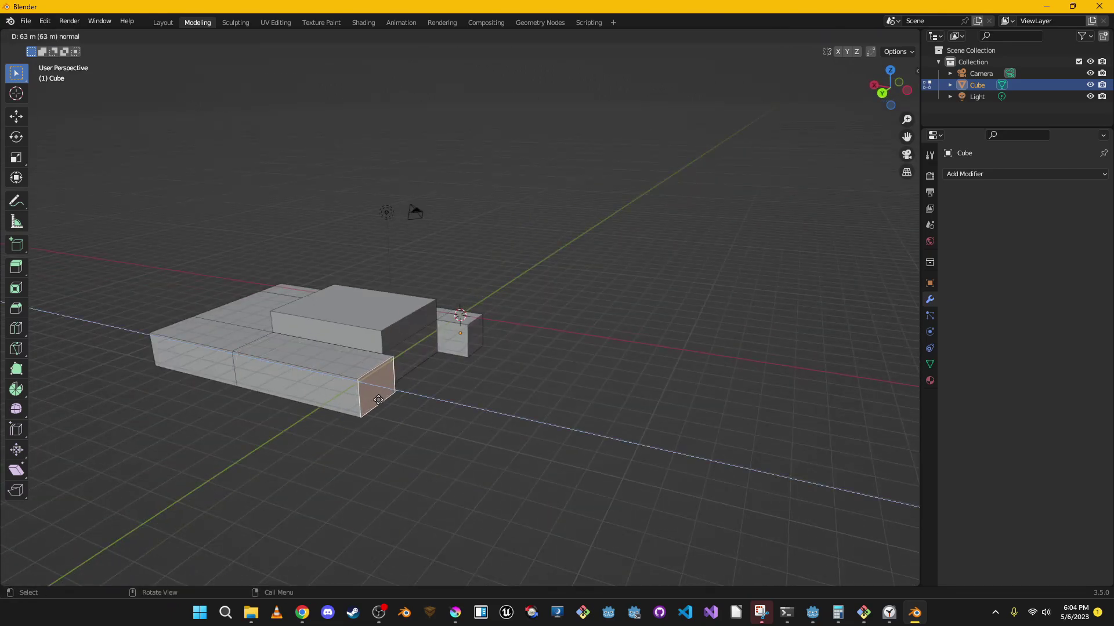
click(378, 397)
middle_drag(394, 395, 342, 378)
key(e)
click(328, 333)
Extrude another inner face of the mesh across the slab, and move two selected elements along X
middle_drag(394, 307, 376, 359)
click(368, 283)
key(e)
click(444, 335)
click(397, 307)
shift+click(346, 280)
key(g)
key(x)
click(436, 321)
Extrude the middle block's top face upward and add a centred loop cut across the block
middle_drag(432, 315, 493, 325)
click(365, 301)
key(e)
click(348, 244)
middle_drag(343, 261, 435, 321)
key(ctrl+r)
click(386, 306)
right_click(298, 219)
middle_drag(298, 218, 328, 200)
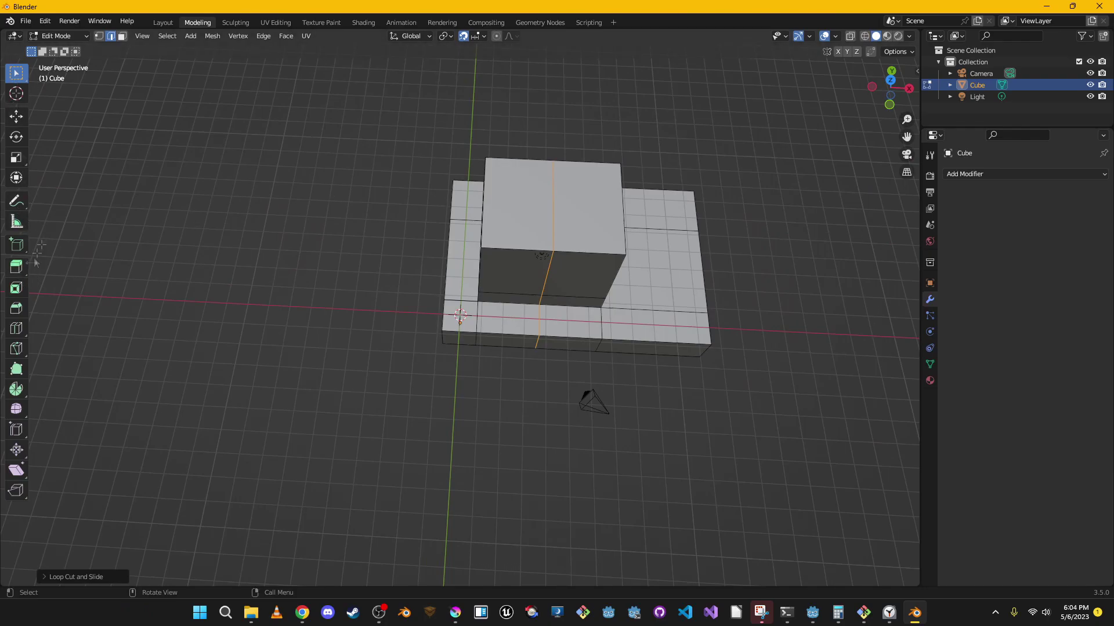
In vertex select mode, lower the two top vertices at the block's front end along Z to form a slope
click(100, 36)
middle_drag(743, 235, 666, 187)
click(663, 235)
shift+click(580, 259)
key(g)
key(z)
click(675, 332)
Lower the block's middle top vertices along Z, and its rear top vertices by about 13 m
click(528, 236)
shift+click(611, 216)
key(g)
key(z)
click(722, 260)
click(487, 215)
key(g)
key(z)
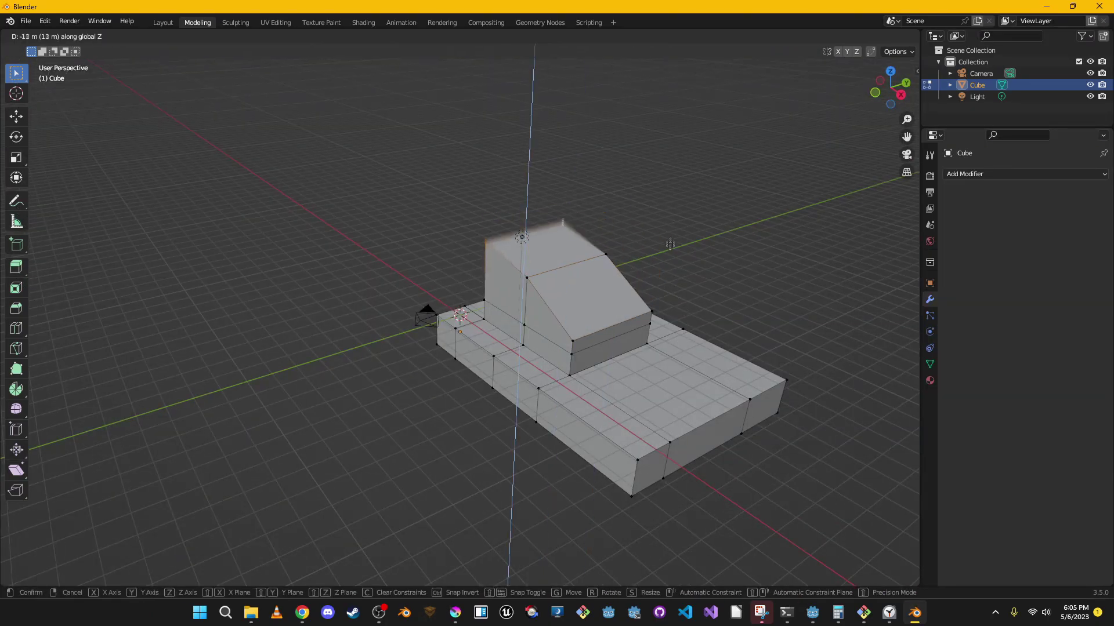
click(676, 249)
Lower the vertices on the slab's end edge about 4 m along Z, and shift four slab side vertices along X
middle_drag(677, 249, 487, 469)
click(578, 499)
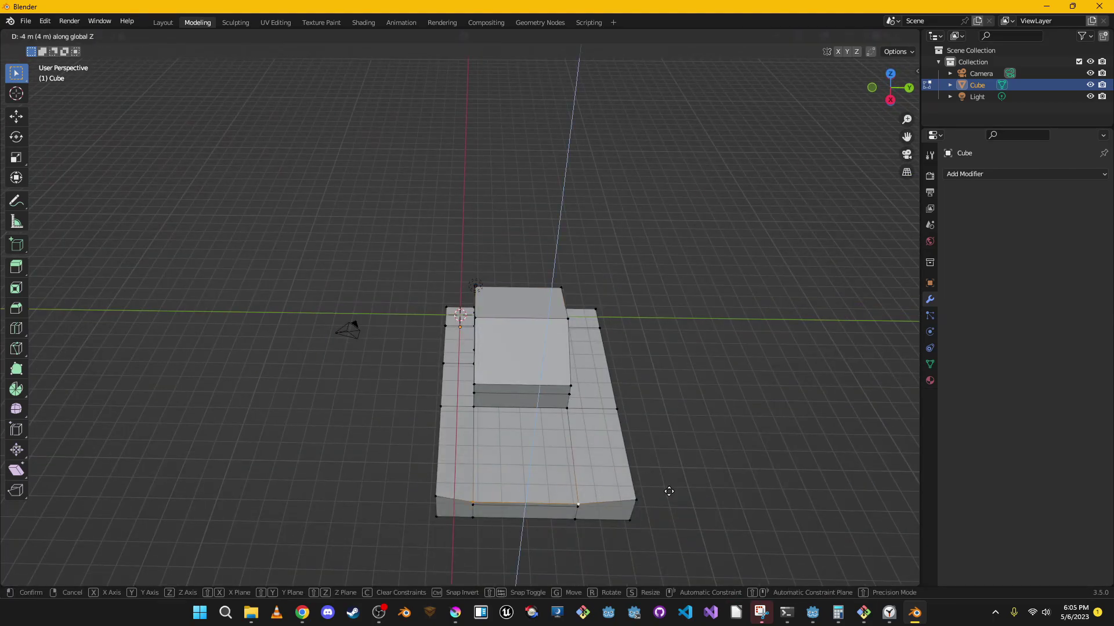
middle_drag(666, 493, 468, 501)
click(394, 378)
shift+click(397, 394)
shift+click(461, 332)
shift+click(459, 351)
key(g)
key(x)
click(616, 385)
In face select mode, extrude two slab side faces along Y into arms, and extrude one arm's inner face about 73 m across the gap
middle_drag(597, 380, 503, 363)
click(75, 51)
click(122, 36)
click(455, 336)
click(567, 353)
middle_drag(567, 352, 449, 336)
key(e)
key(y)
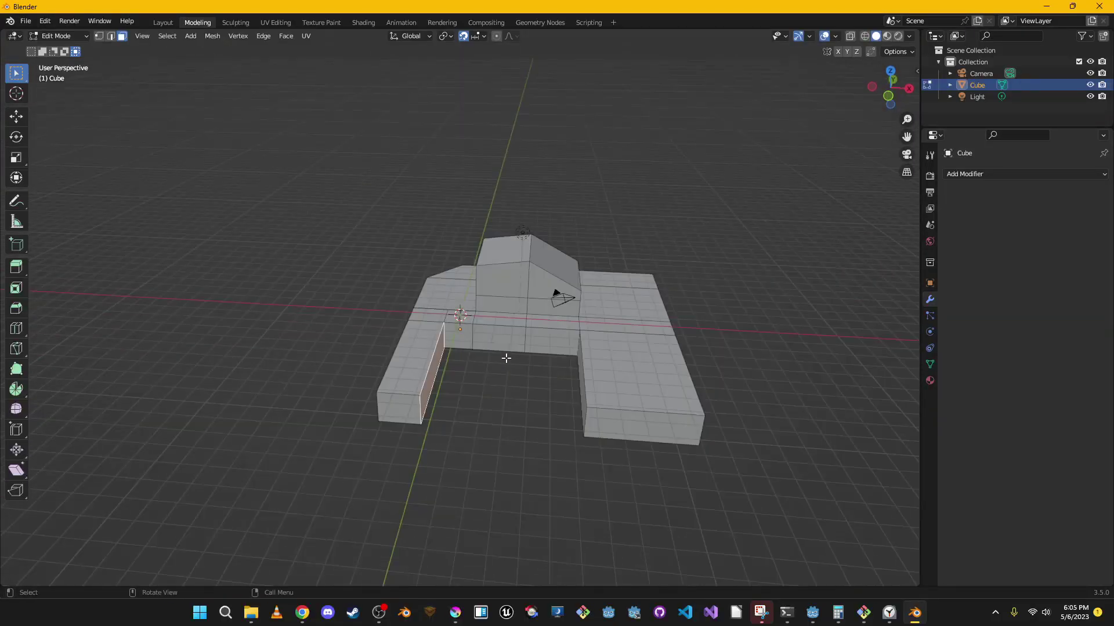
key(f)
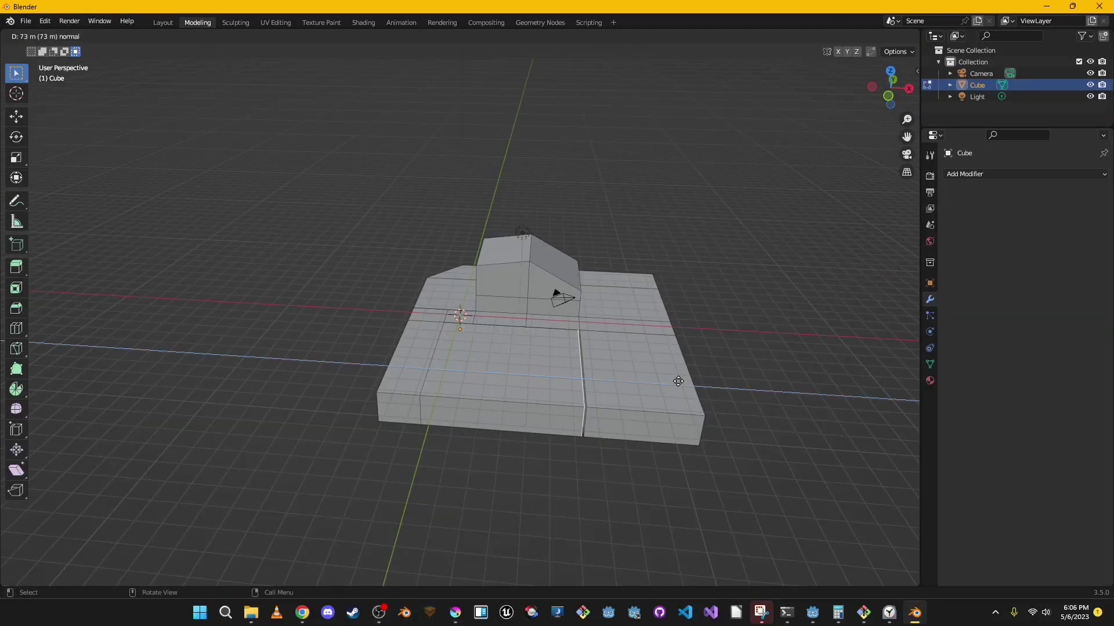
Try moving the top face between the two arms along Z and extruding it, undoing both attempts
key(g)
key(z)
click(656, 351)
key(ctrl+z)
key(e)
click(658, 366)
key(ctrl+z)
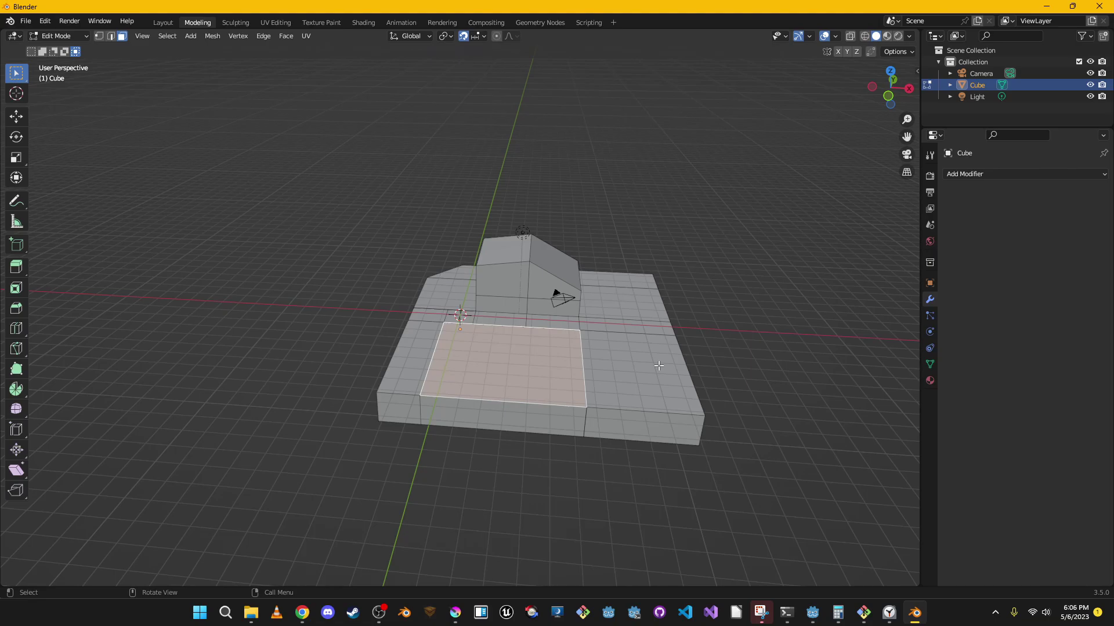
Separate the selected top face between the arms into its own object and open that object in Edit Mode
middle_drag(583, 420, 504, 340)
key(p)
click(616, 360)
scroll(653, 393, down, 3)
key(Tab)
click(574, 377)
key(Tab)
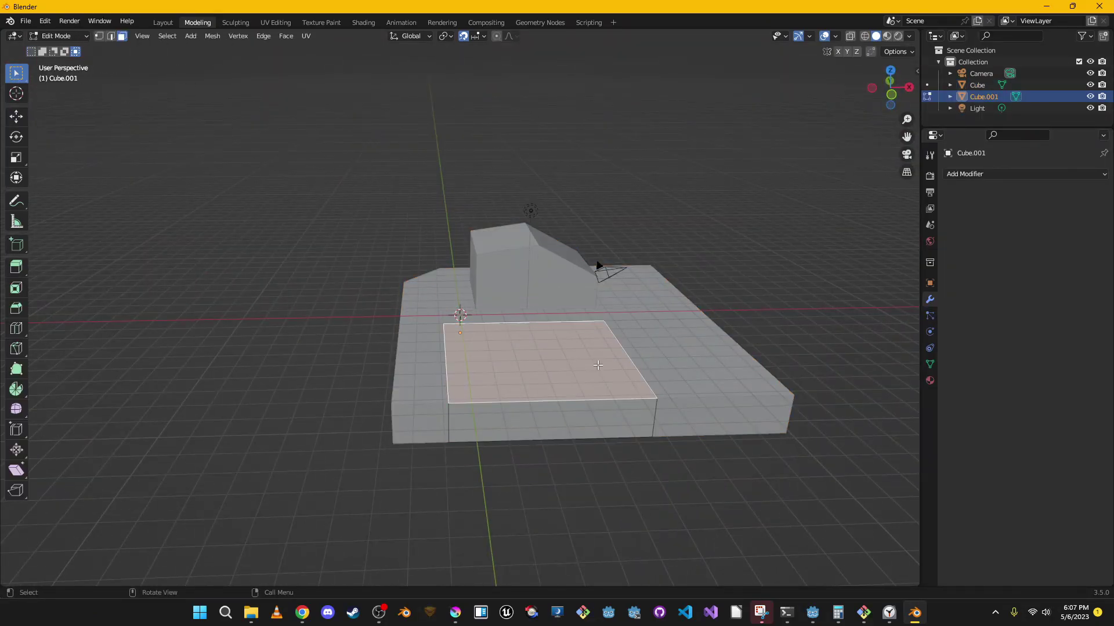
Lower the separated floor face between the two arms along Z
key(g)
key(z)
click(598, 390)
Reopen the main slab in Edit Mode and close the open inner side of the arm using its corner vertices
middle_drag(598, 393, 565, 421)
scroll(597, 377, up, 3)
click(385, 326)
key(Tab)
click(477, 340)
middle_drag(385, 326, 478, 298)
key(Tab)
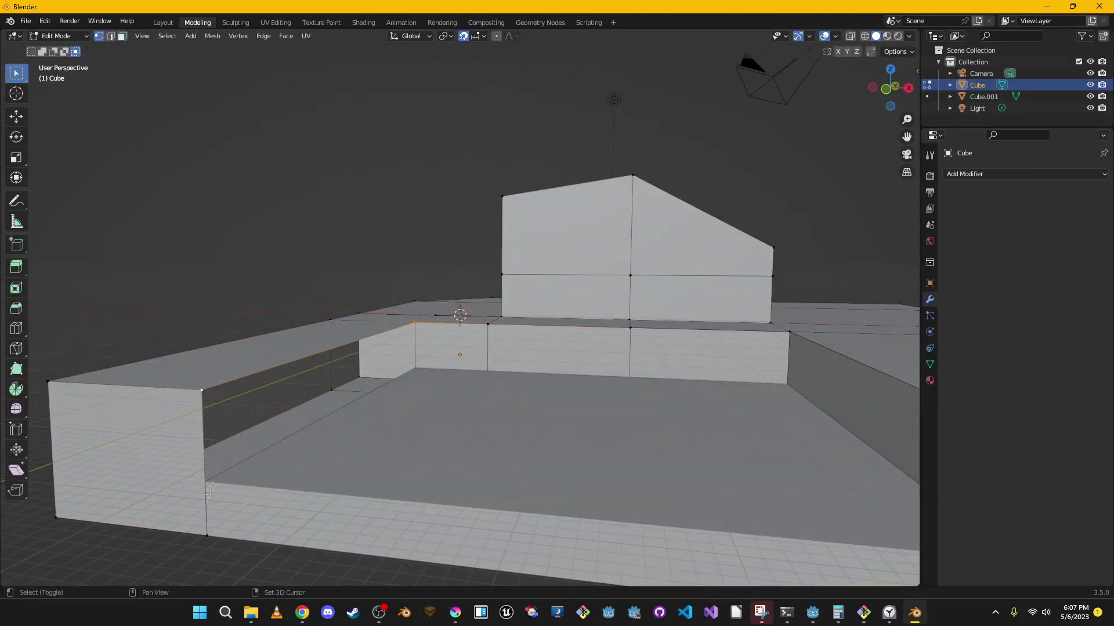
shift+click(207, 535)
scroll(500, 442, up, 1)
middle_drag(435, 440, 507, 266)
scroll(505, 425, up, 6)
middle_drag(429, 481, 486, 376)
scroll(421, 397, down, 6)
scroll(490, 249, down, 4)
middle_drag(403, 223, 432, 217)
In face select mode, extrude the side faces on two sides of the slab outward to widen the ground
click(122, 36)
middle_drag(528, 348, 400, 339)
click(394, 369)
scroll(464, 336, down, 4)
middle_drag(490, 327, 496, 369)
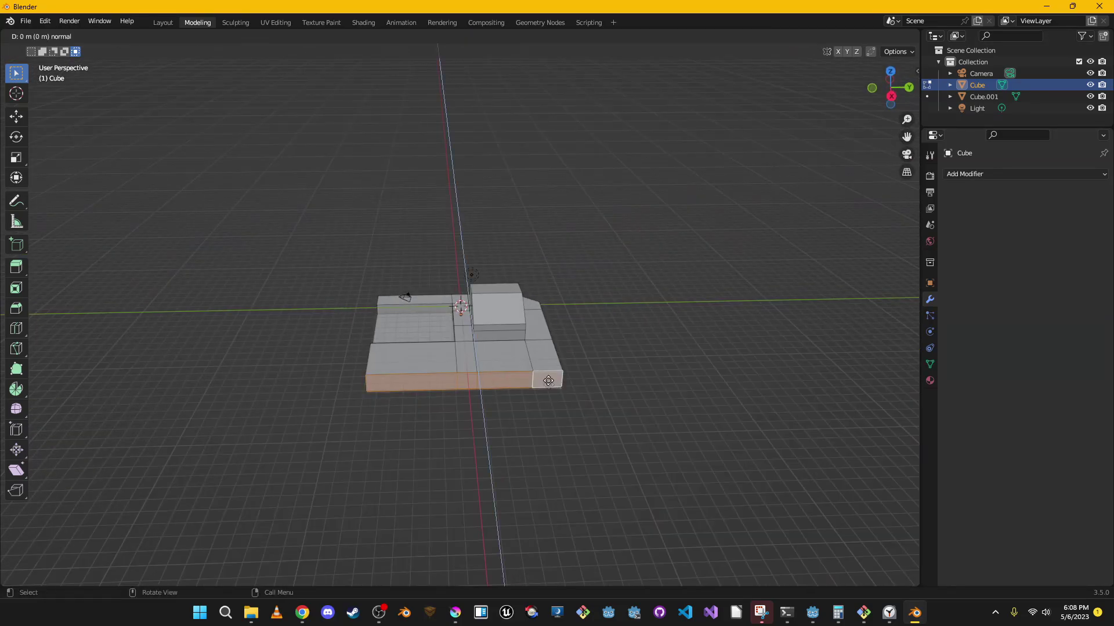
click(580, 532)
middle_drag(580, 532, 373, 354)
middle_drag(492, 342, 513, 380)
key(e)
click(682, 459)
Extrude the slab's -X end faces outward, and extrude the recessed slanted face in two segments to fill the gap
middle_drag(682, 458, 493, 429)
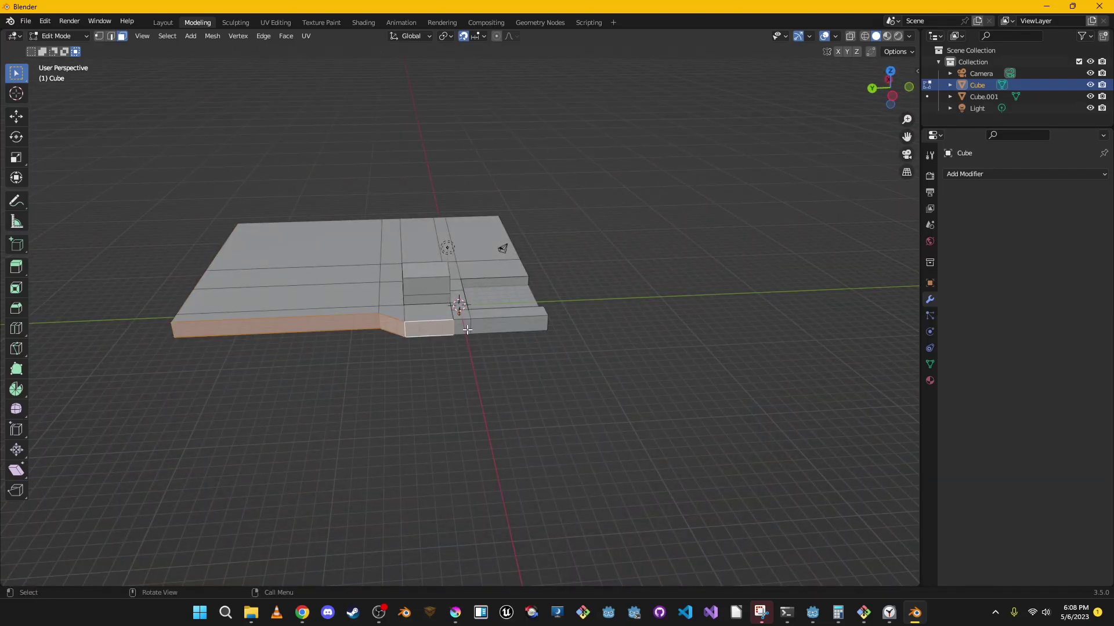
key(e)
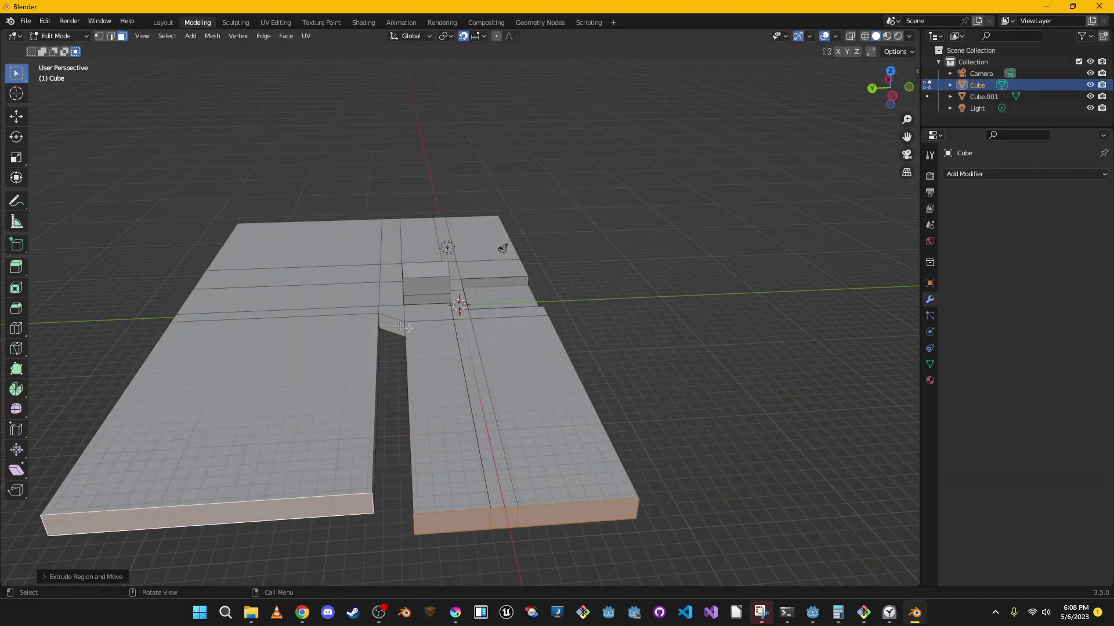
middle_drag(398, 325, 404, 341)
key(e)
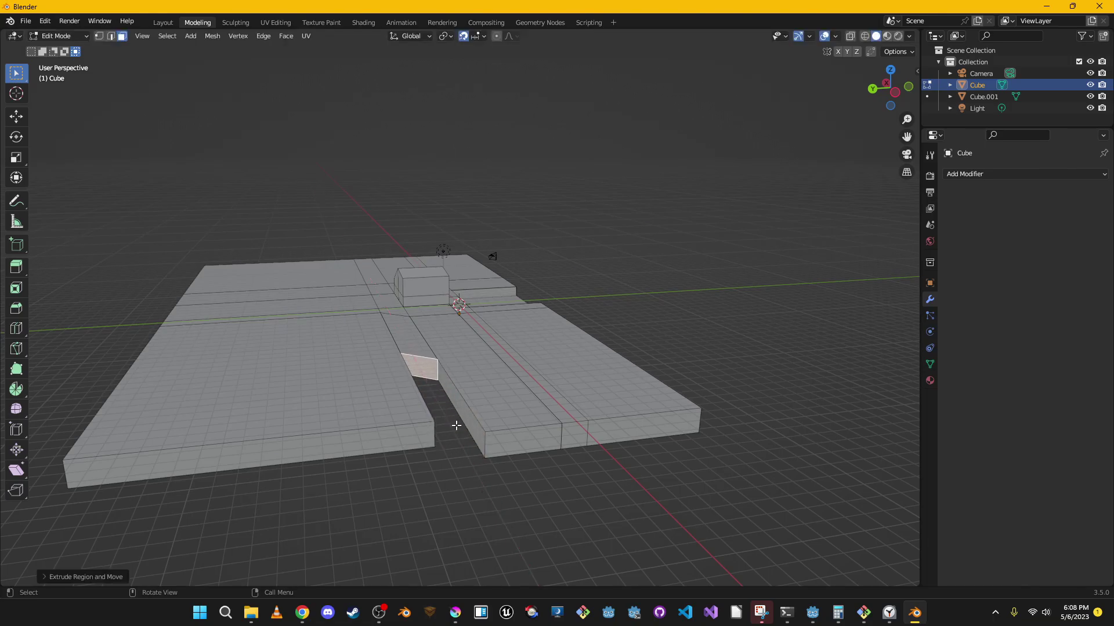
click(497, 496)
middle_drag(497, 496, 393, 350)
Separate the slanted strip's top faces into their own object and open that object in Edit Mode
click(393, 349)
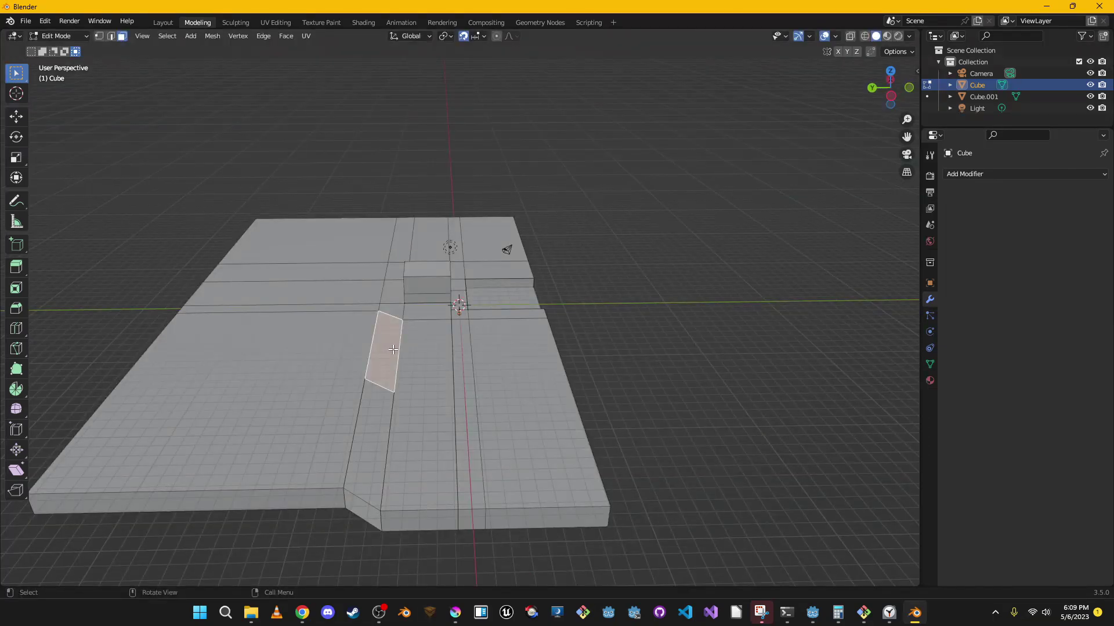
click(496, 314)
middle_drag(496, 315, 429, 307)
key(p)
click(399, 331)
key(Tab)
click(398, 309)
key(Tab)
Try moving the faces of the separated strip along Z
middle_drag(396, 427, 417, 398)
key(g)
key(z)
right_click(405, 323)
middle_drag(405, 323, 403, 350)
click(398, 311)
shift+click(402, 325)
shift+click(410, 399)
key(g)
key(z)
click(548, 370)
key(g)
key(z)
click(557, 356)
Try moving a single top face of the separated strip along Z
middle_drag(554, 355, 548, 327)
scroll(441, 343, up, 3)
click(284, 347)
key(g)
key(z)
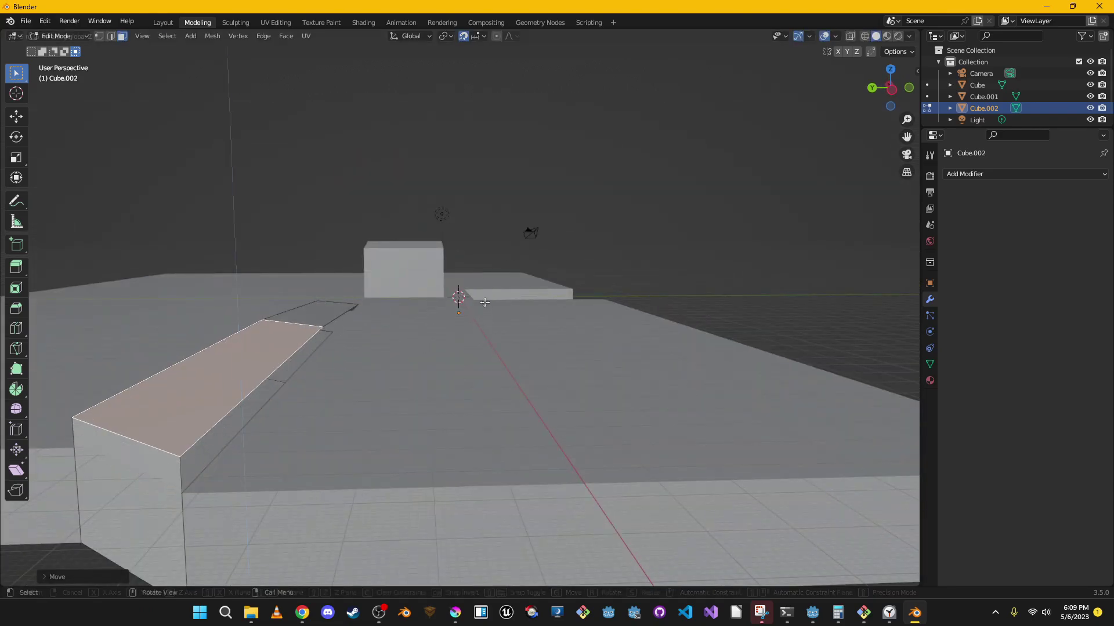
right_click(484, 302)
Undo the strip's face moves, its separation and the slab's -X end extrusions
key(ctrl+z)
middle_drag(485, 303, 496, 328)
key(ctrl+z)
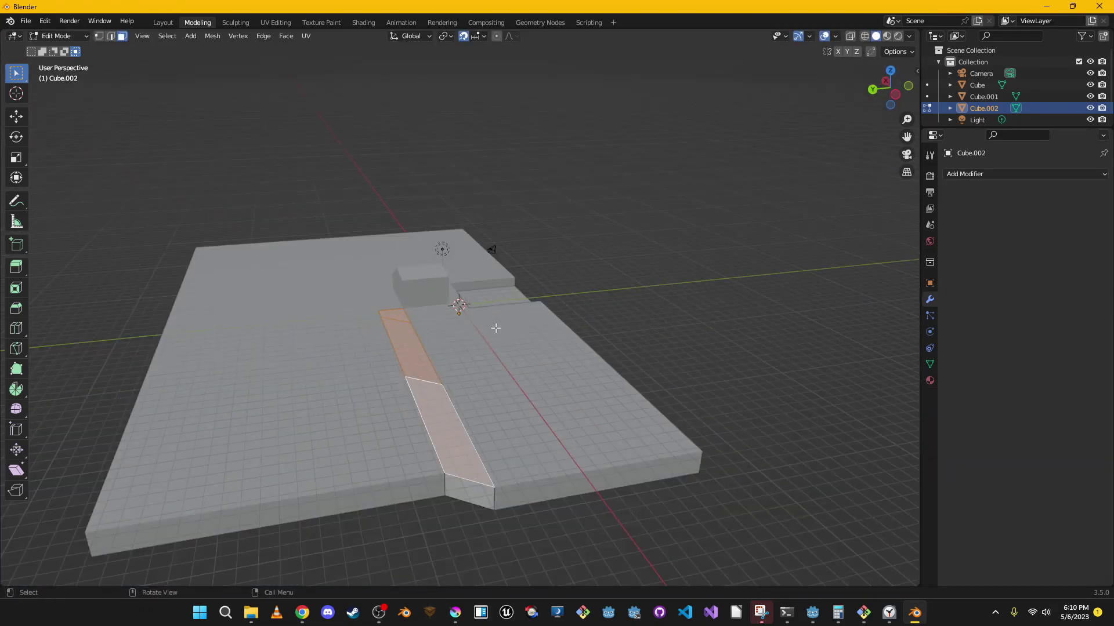
key(ctrl+z)
key(ctrl+z)
key(ctrl+z)
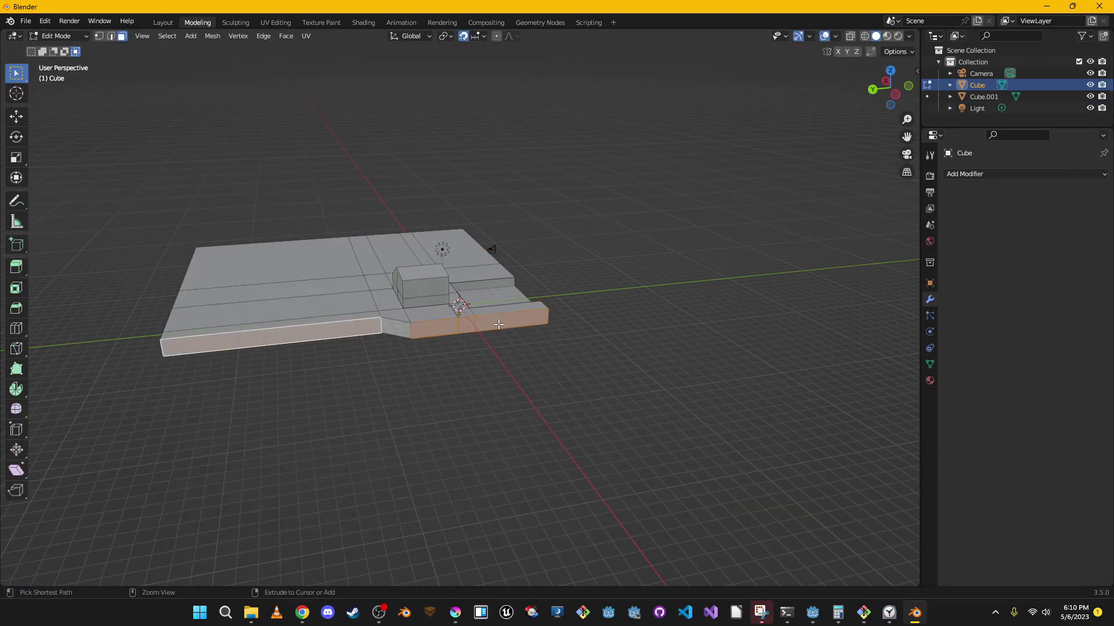
Bring back the slab's -X end extension with the filled slanted strip
click(480, 340)
middle_drag(480, 340, 580, 406)
key(ctrl+z)
scroll(325, 319, up, 5)
scroll(400, 365, down, 5)
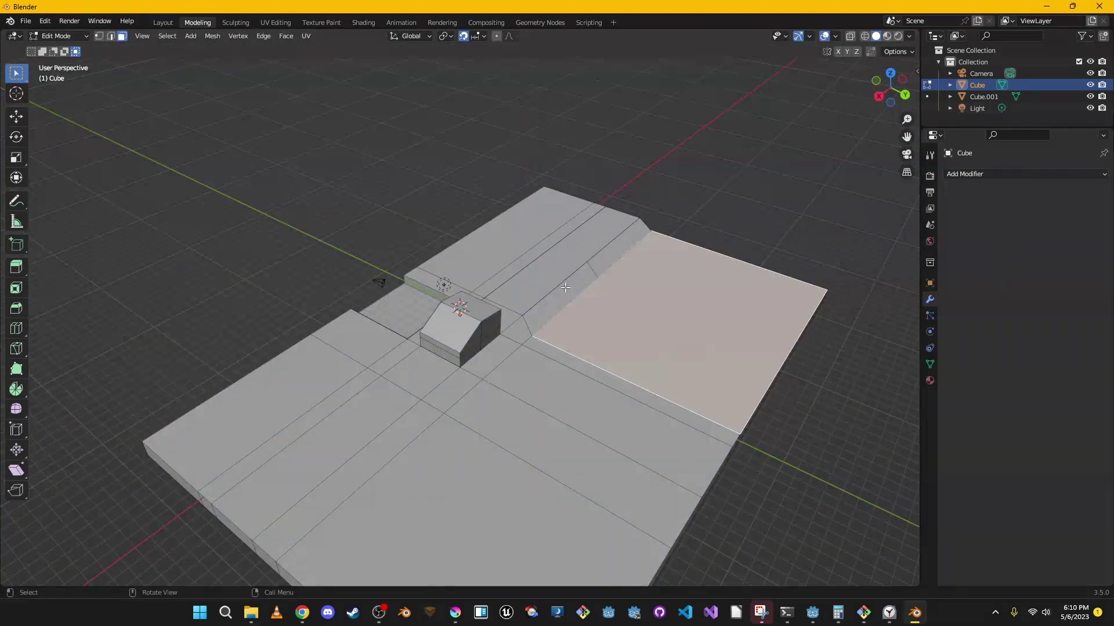
Extrude the narrow strip faces on the ground upward into raised wall blocks
key(g)
click(684, 207)
middle_drag(684, 206, 569, 186)
click(670, 404)
key(e)
click(580, 348)
mouse_move(580, 348)
middle_down()
mouse_move(627, 400)
mouse_move(461, 381)
mouse_move(719, 348)
mouse_move(572, 366)
middle_up()
click(436, 350)
scroll(572, 366, down, 2)
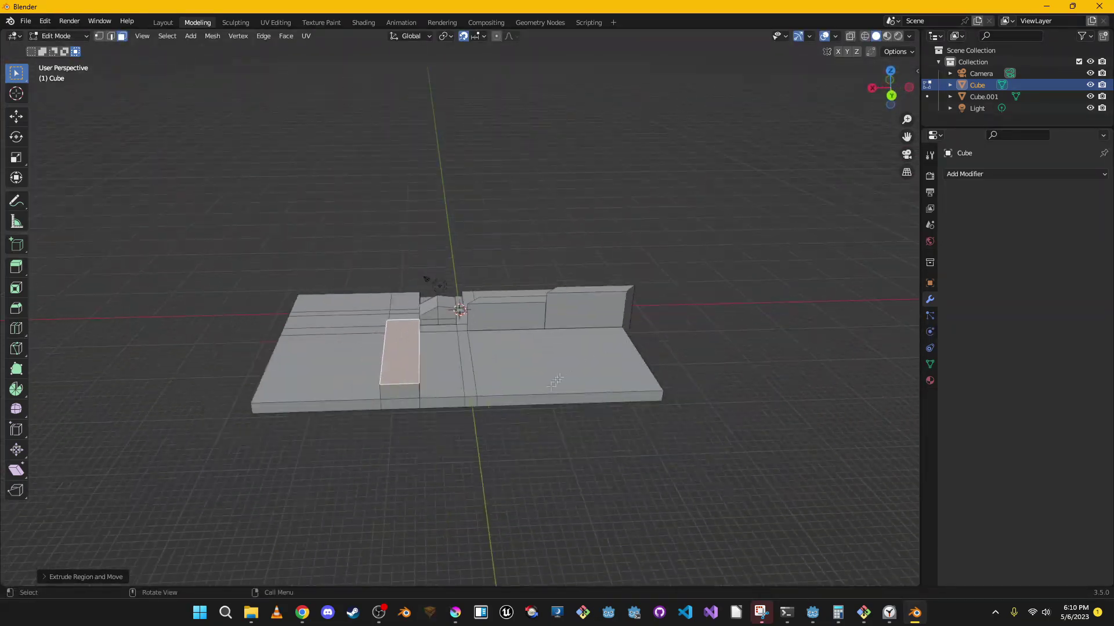
Extrude the row of side faces on the slab's +Y side outward
ctrl+shift+click(539, 400)
key(e)
click(655, 464)
middle_drag(656, 464, 539, 439)
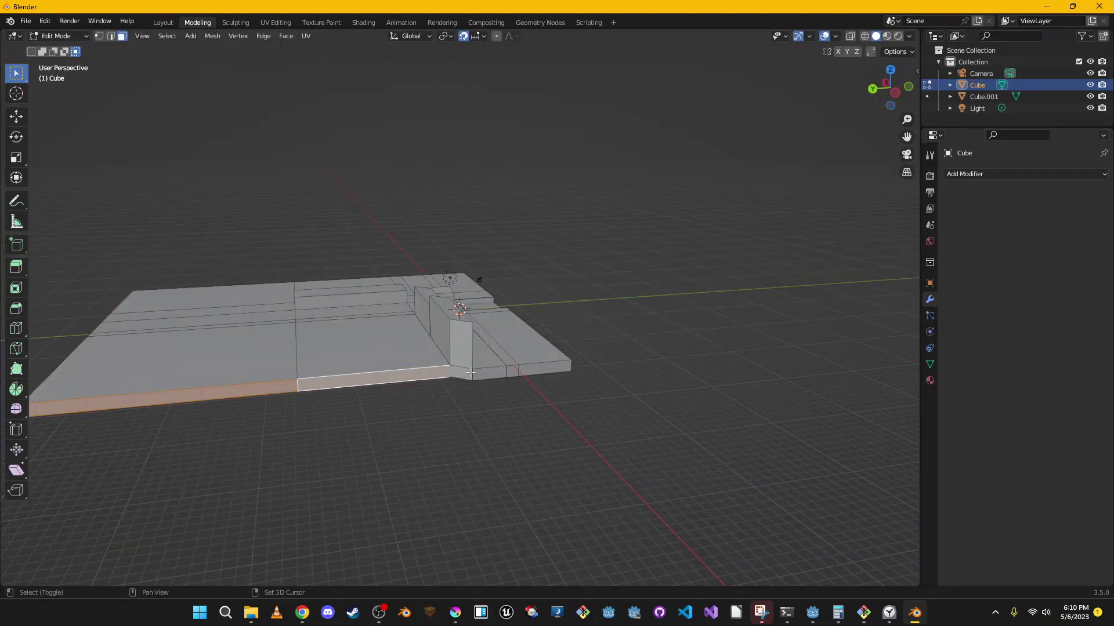
Redo the extrusion of the slab's -X end faces, constraining it to the X axis
click(685, 435)
middle_drag(684, 435, 644, 479)
key(ctrl+z)
key(e)
key(x)
click(572, 574)
middle_drag(571, 574, 515, 583)
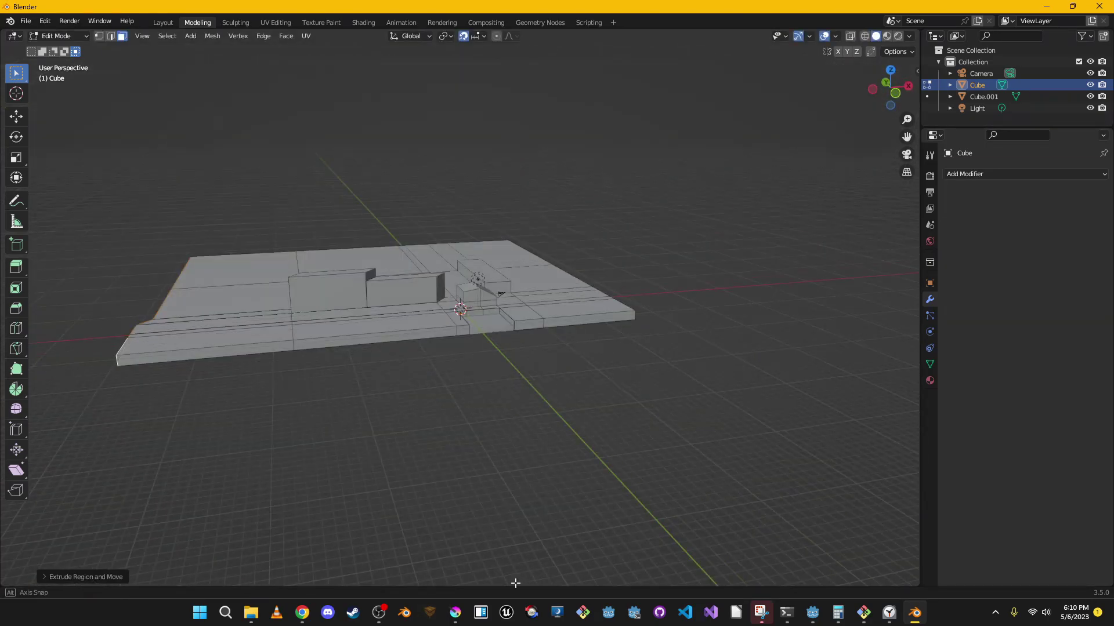
Extrude the slab's -Y side faces outward, and extrude the gap's inner side faces across to close it
click(661, 400)
middle_drag(662, 400, 288, 193)
click(410, 343)
shift+click(571, 371)
scroll(287, 185, up, 3)
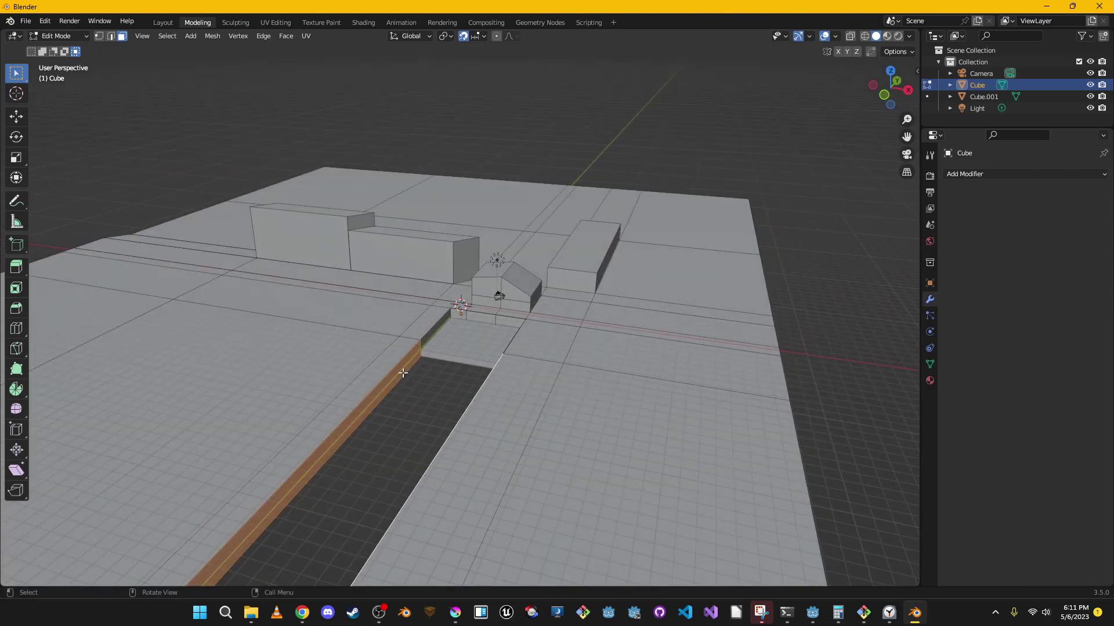
key(e)
click(506, 420)
middle_drag(505, 421, 749, 400)
Start saving the Blender file and browse to the DungeonCrawler project's Scenes\Maps\TestLevels folder
click(26, 21)
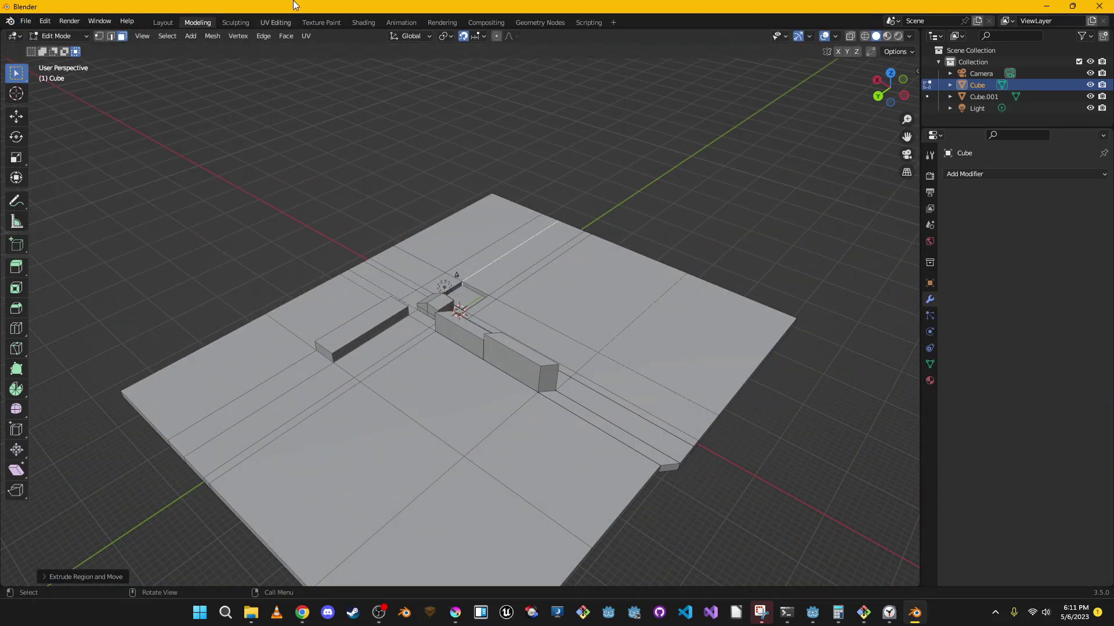
key(ctrl+s)
click(427, 152)
click(427, 152)
click(427, 152)
click(294, 227)
double_click(492, 183)
double_click(502, 191)
double_click(504, 192)
double_click(521, 182)
click(431, 149)
double_click(476, 203)
double_click(485, 182)
double_click(484, 182)
Create a Resources folder there and save the file in it as map.blend
right_click(471, 259)
click(439, 381)
text(Resources\)
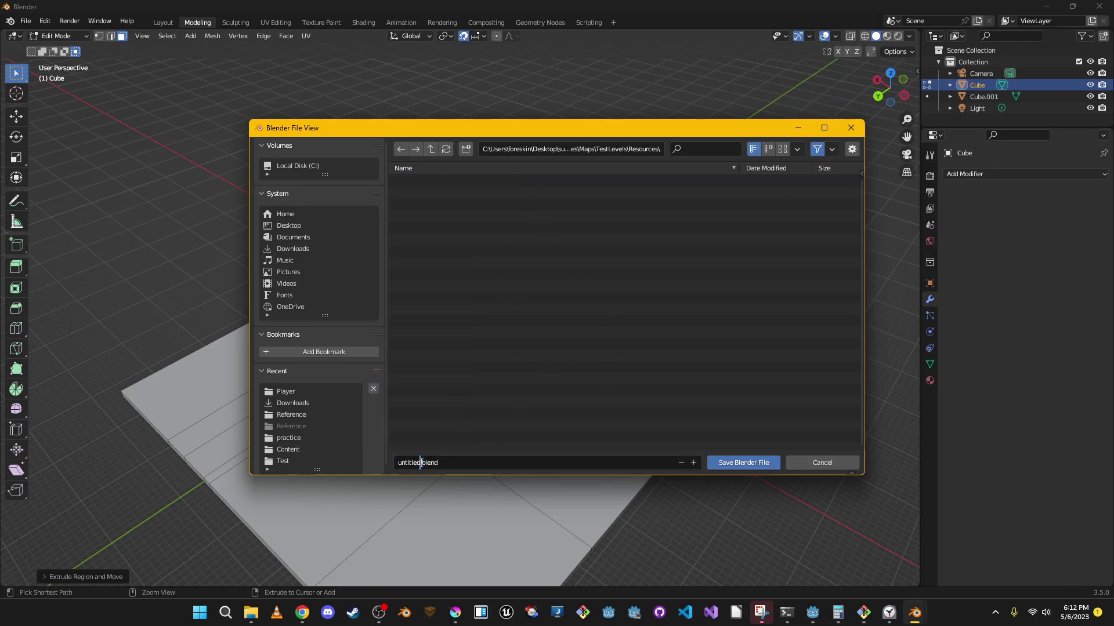
key(Return)
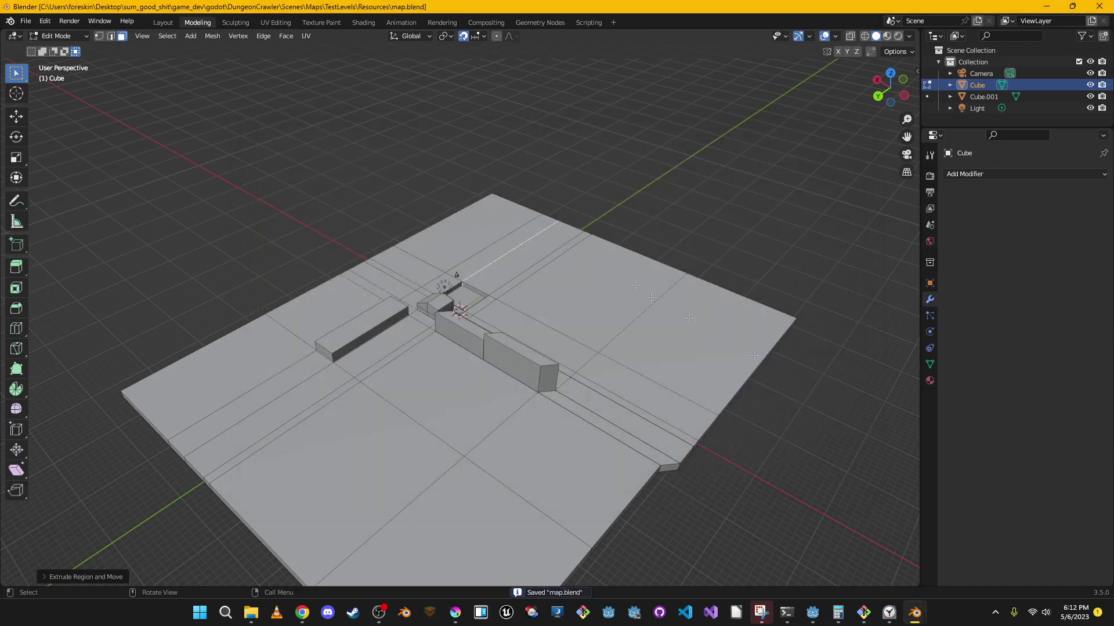
Export the model as Wavefront OBJ to map.obj in the Resources folder
click(22, 23)
mouse_move(87, 189)
click(193, 246)
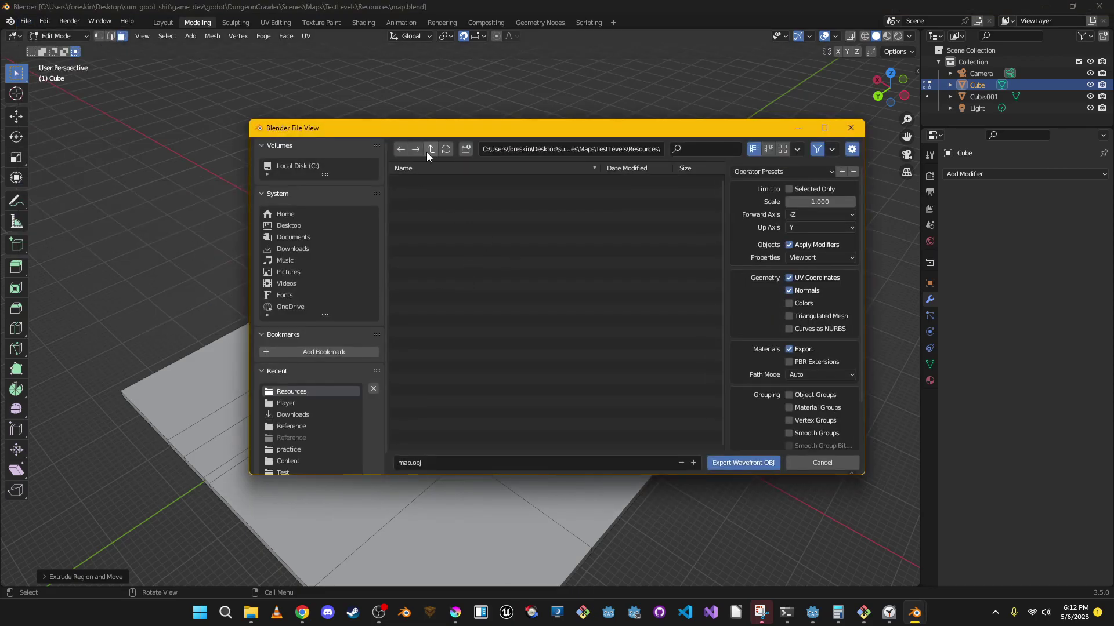
click(764, 461)
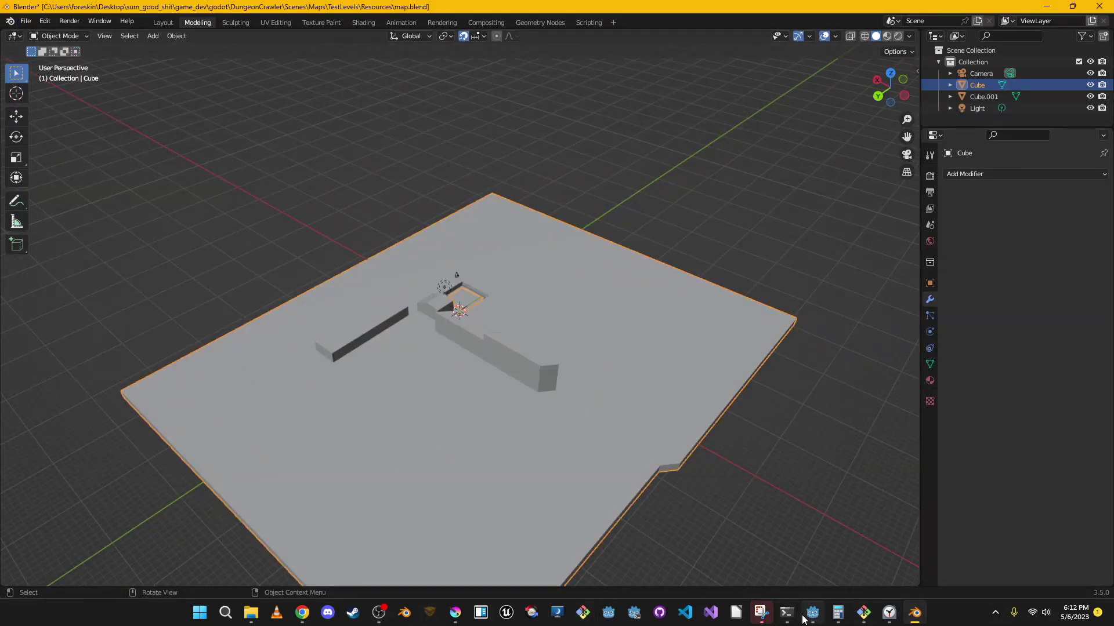
Switch to Godot, delete the old box geometry from the test level and select the LevelGeometry node
click(808, 614)
key(Delete)
key(Return)
click(1010, 119)
Add map.obj from the Resources folder as a child of LevelGeometry and select the new Map mesh
double_click(76, 197)
click(78, 215)
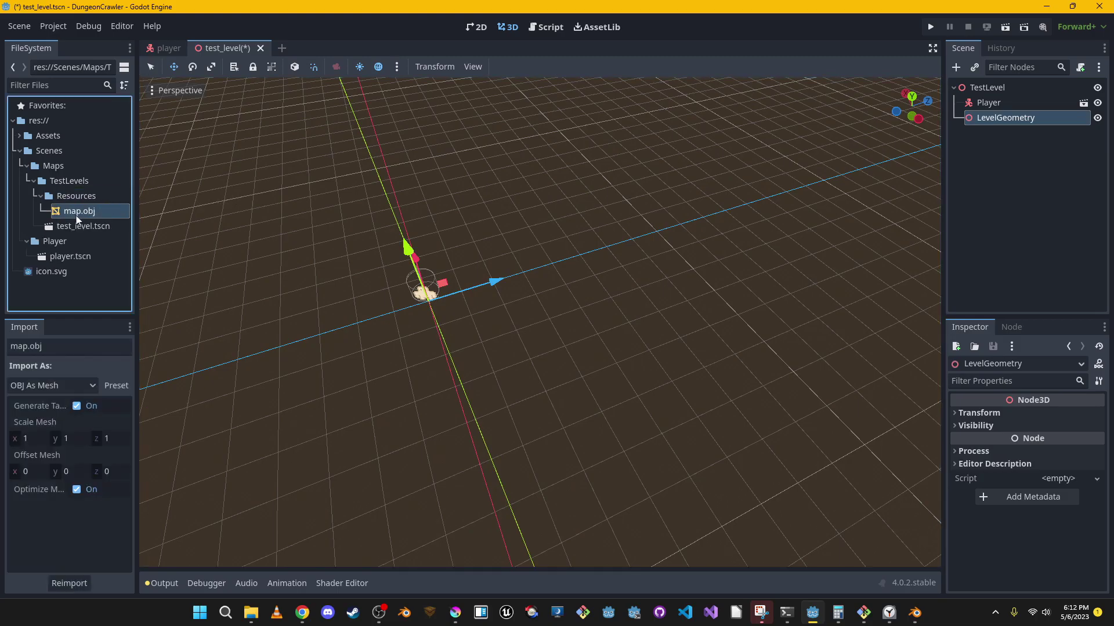
drag(86, 218, 1004, 134)
scroll(596, 267, down, 8)
middle_drag(597, 267, 474, 81)
click(397, 66)
click(992, 132)
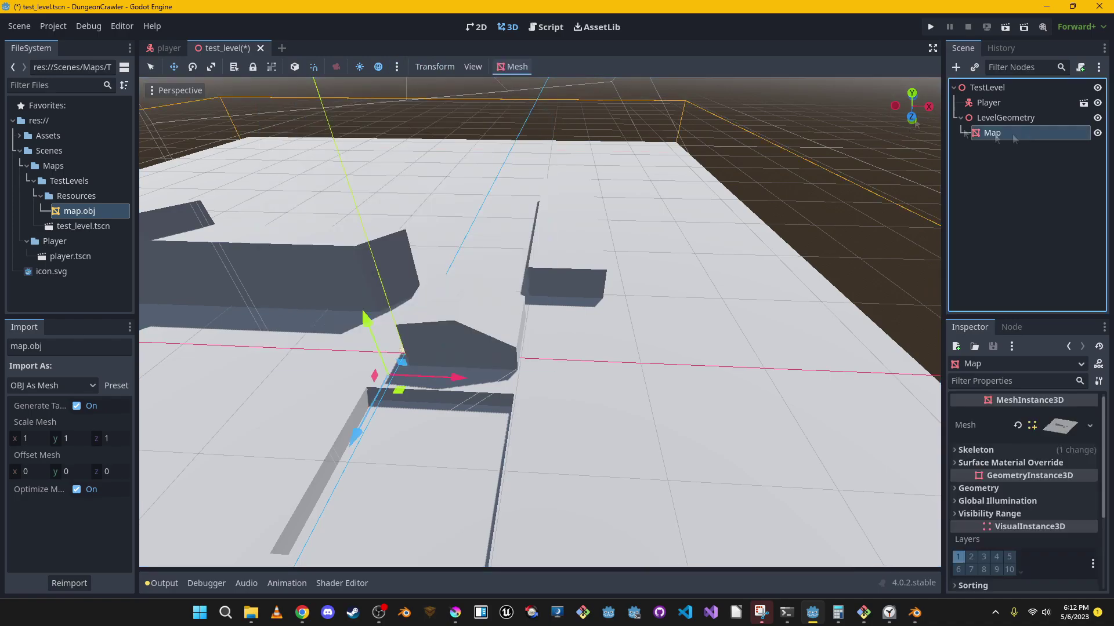
Generate a sibling collision shape from the Map mesh
click(513, 66)
click(600, 106)
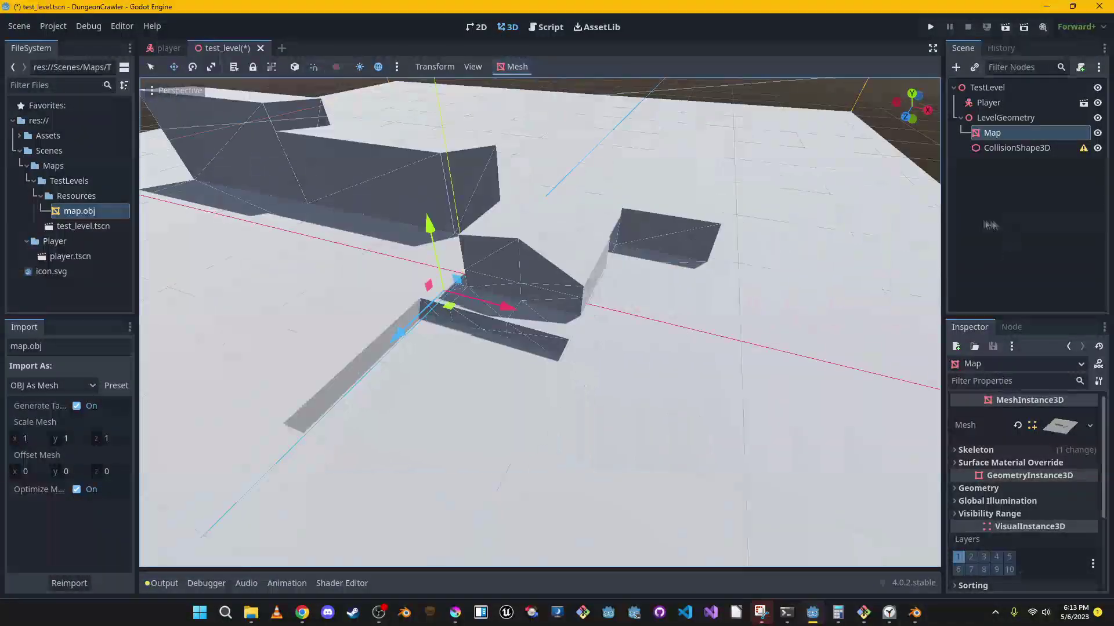
click(997, 148)
Add a StaticBody3D under LevelGeometry and make Map and CollisionShape3D its children
click(1007, 118)
key(ctrl+a)
text(static)
key(Return)
click(995, 133)
shift+click(1008, 148)
drag(1008, 148, 1011, 159)
Rename the StaticBody3D node to IntroTest
double_click(1016, 134)
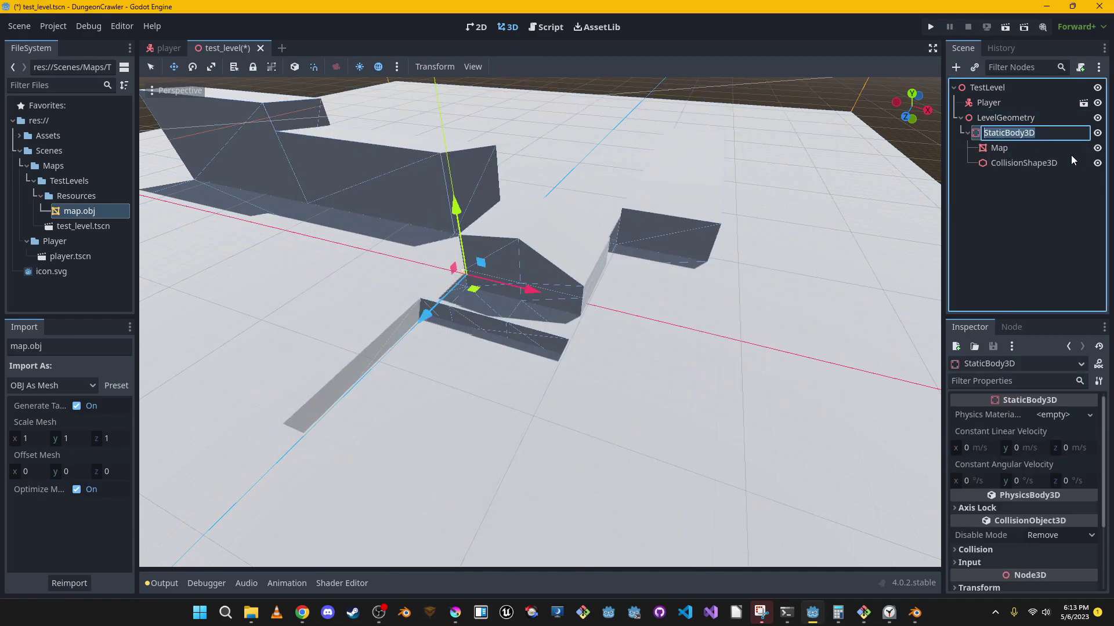
text(Geometry)
key(Return)
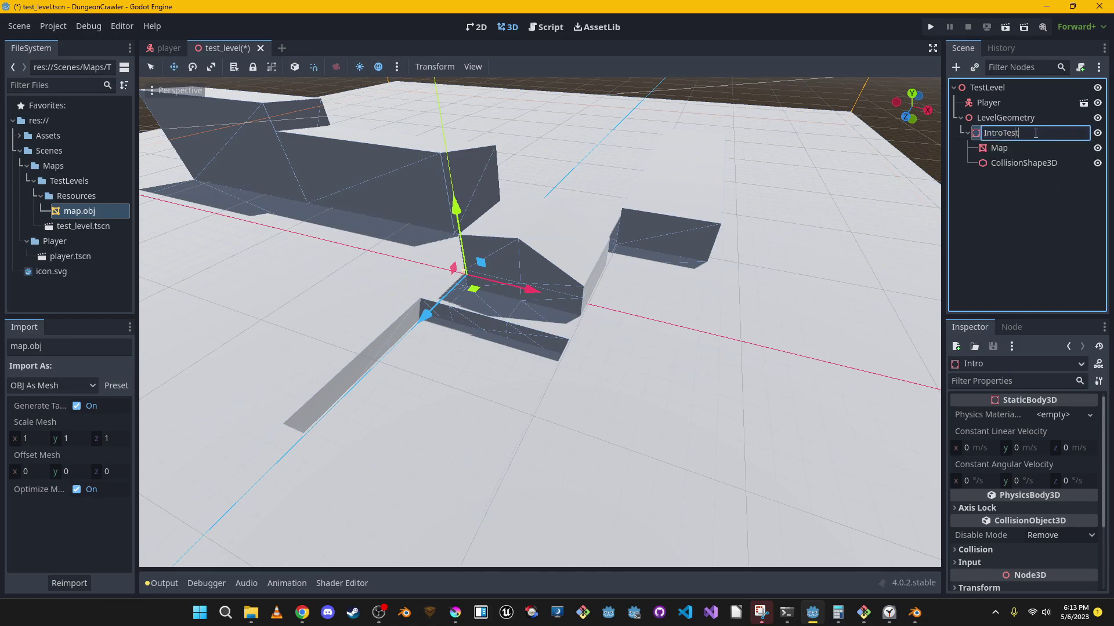
text(t)
key(Return)
Shift IntroTest slightly along X and Y relative to the Player, and save the scene
drag(530, 290, 552, 295)
drag(480, 219, 481, 215)
key(ctrl+s)
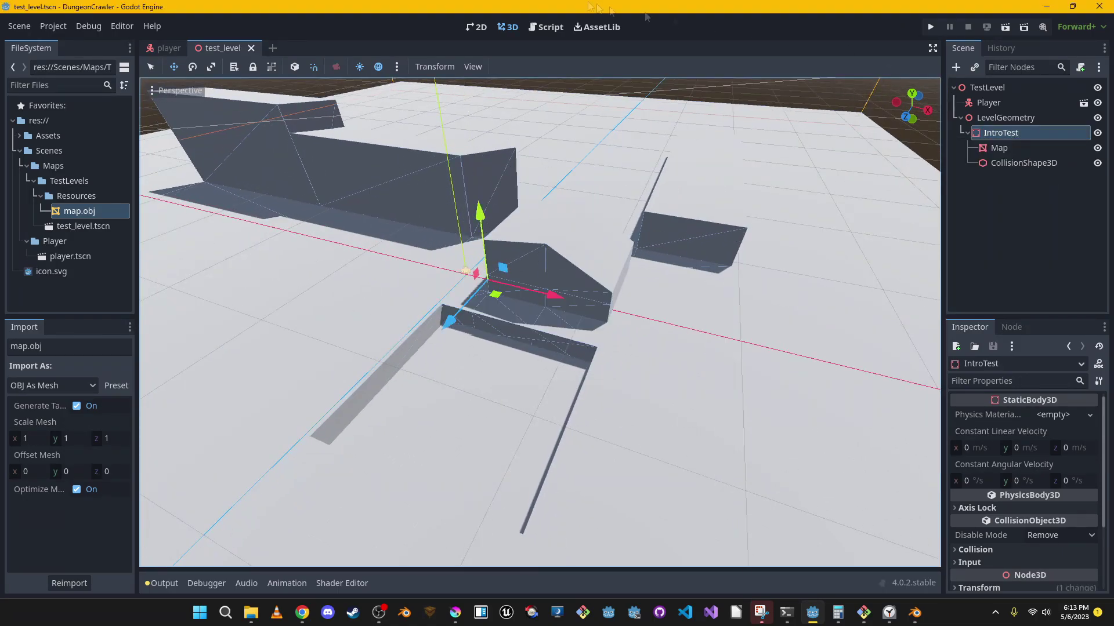
Run the project to test the imported map, and close the game window
key(F5)
click(623, 328)
click(875, 102)
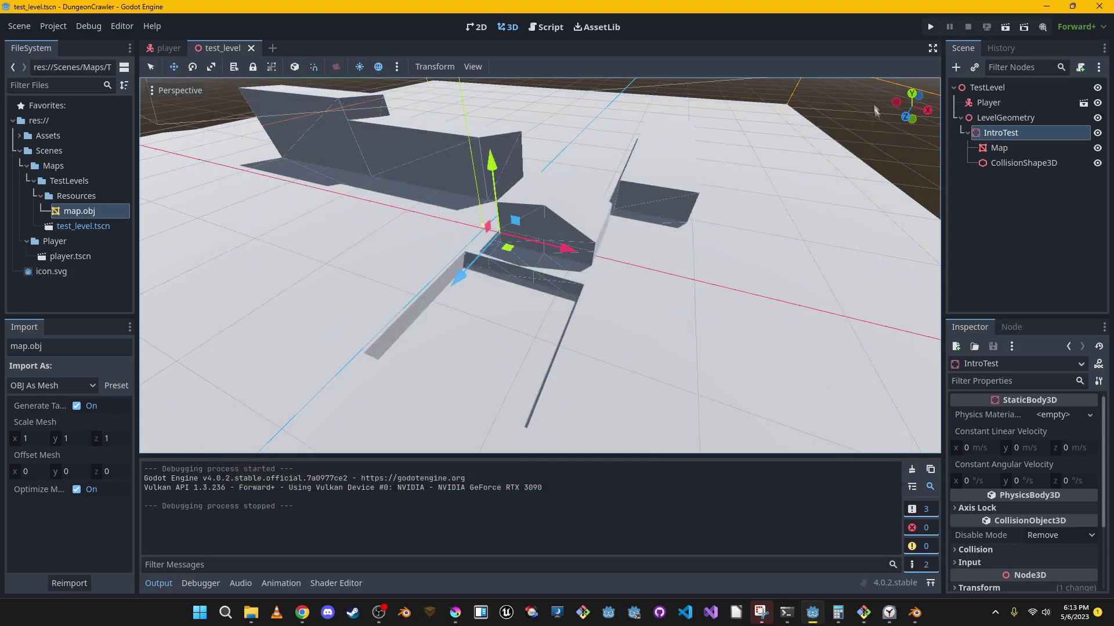
Set the project's main scene in Project Settings, run the project, and close the game window
click(48, 28)
click(57, 44)
click(799, 166)
double_click(438, 184)
click(557, 501)
key(F5)
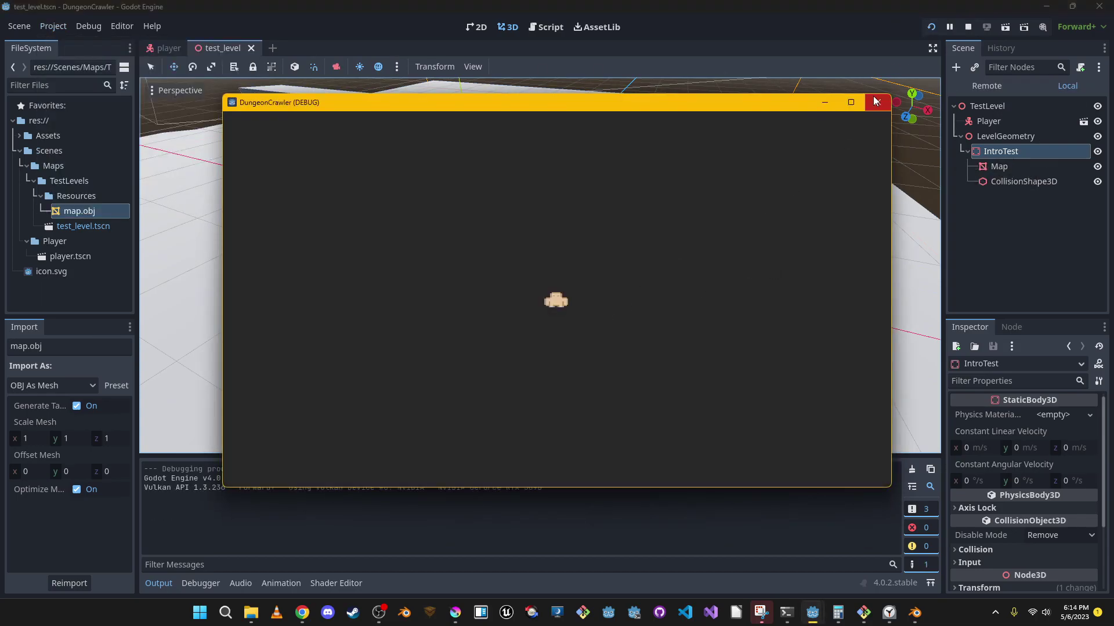
click(876, 102)
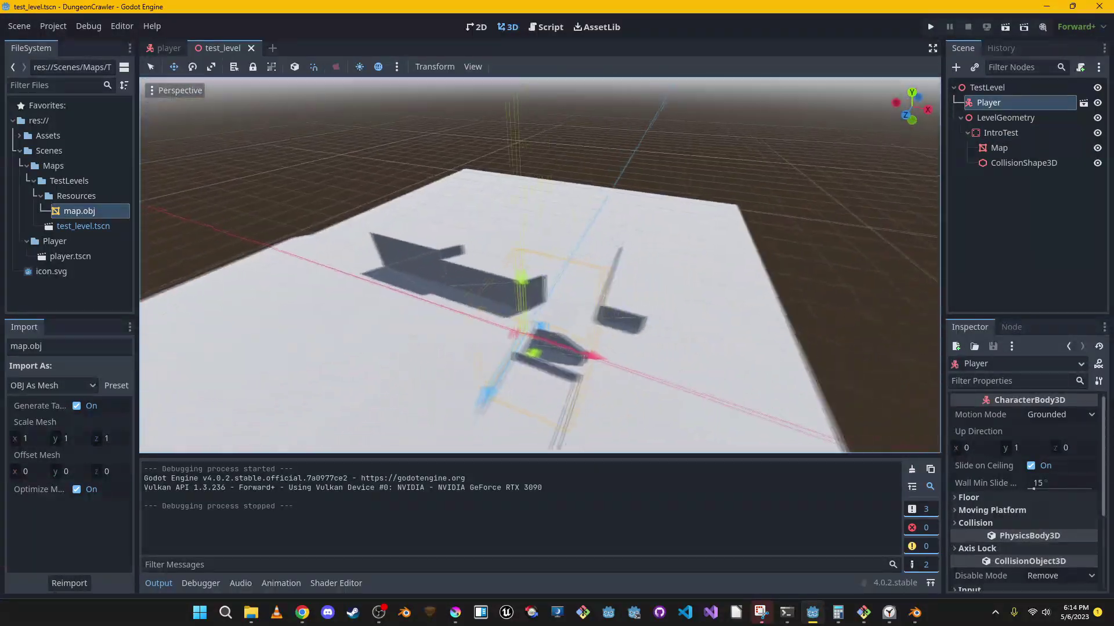
Enable editable children on the Player instance, preview the view from its Camera3D, and test-run the project
right_click(988, 102)
click(986, 355)
click(1004, 132)
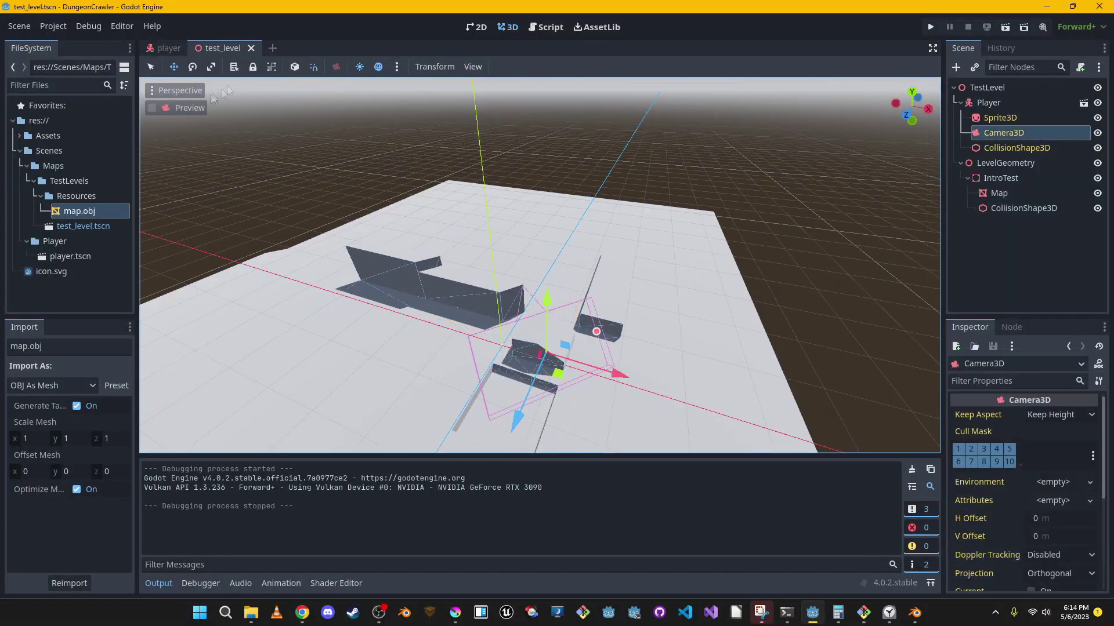
click(152, 108)
click(152, 108)
key(F5)
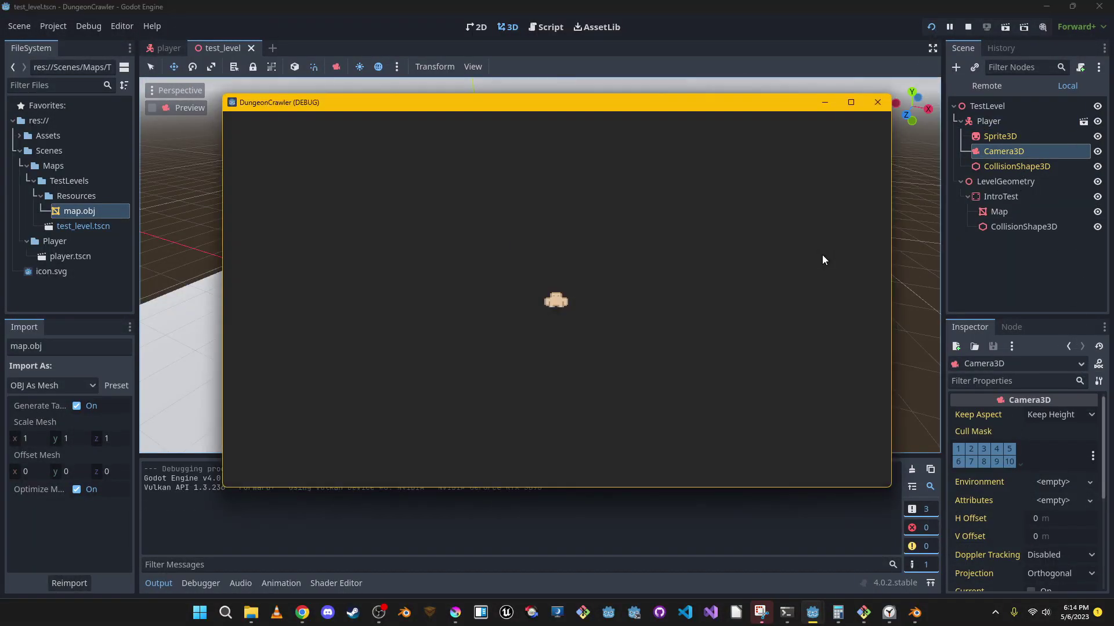
click(878, 103)
Examine IntroTest's CollisionShape3D properties and the surface material settings of the Map mesh
click(1024, 208)
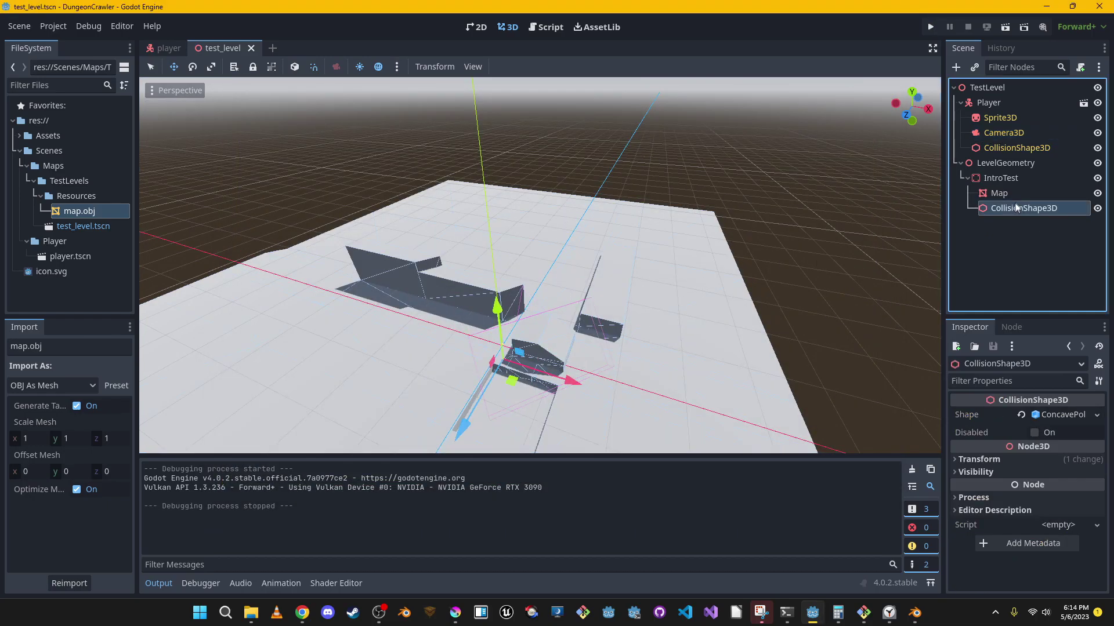
click(998, 192)
scroll(1070, 439, down, 3)
click(1065, 425)
click(1075, 502)
scroll(1075, 505, down, 9)
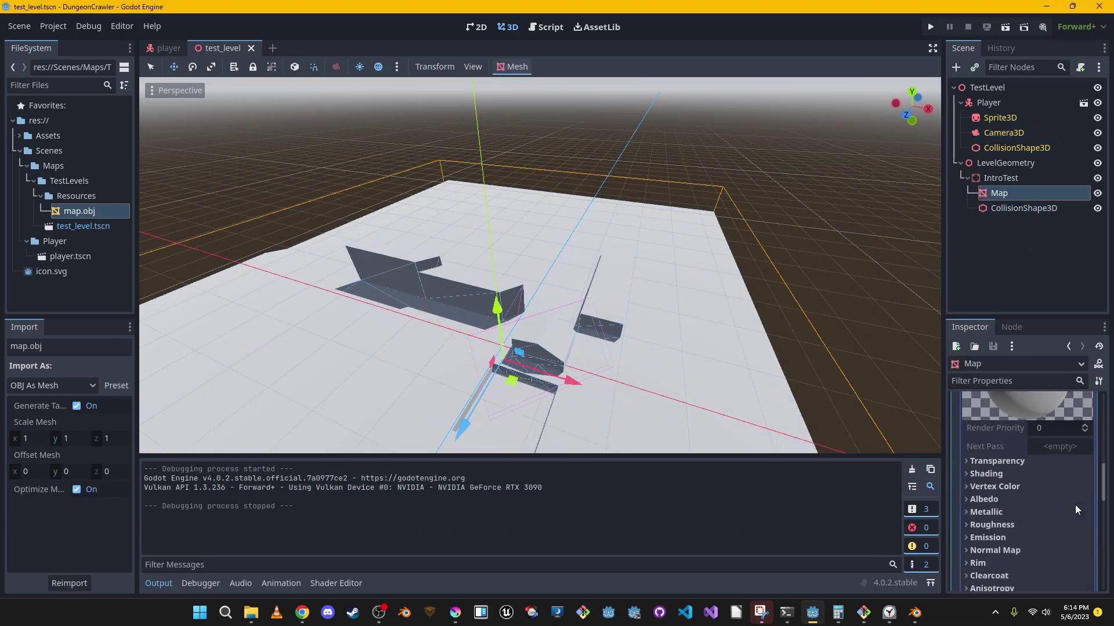
scroll(1027, 487, up, 9)
click(1057, 502)
right_click(1057, 502)
click(1054, 491)
scroll(1055, 485, up, 8)
click(1064, 426)
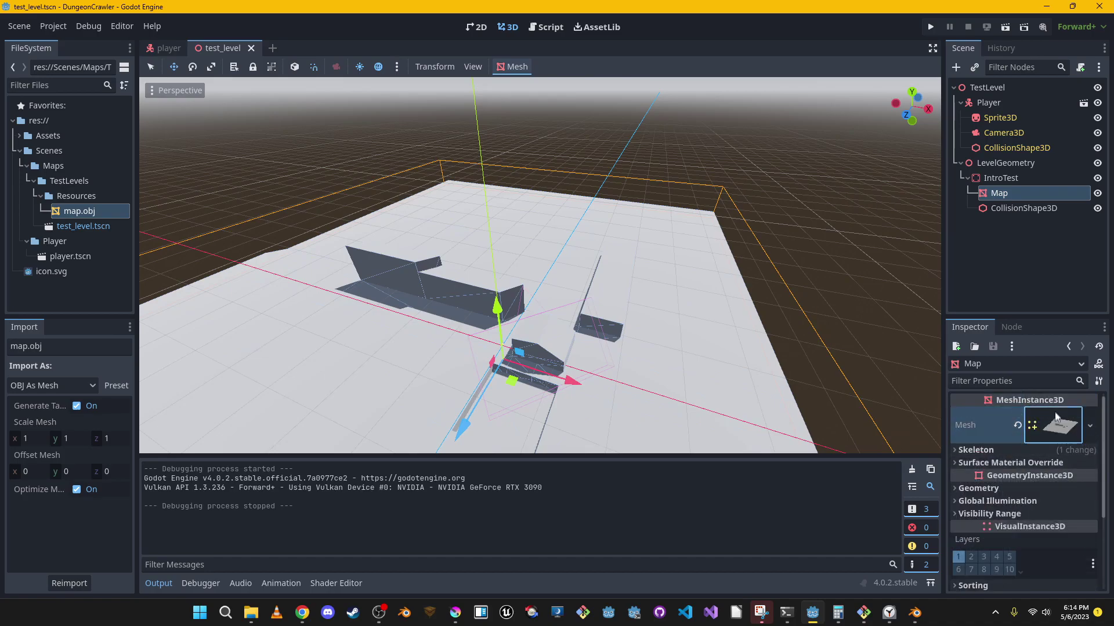
Run the project again to check the map, and end the test run
right_drag(585, 343, 541, 355)
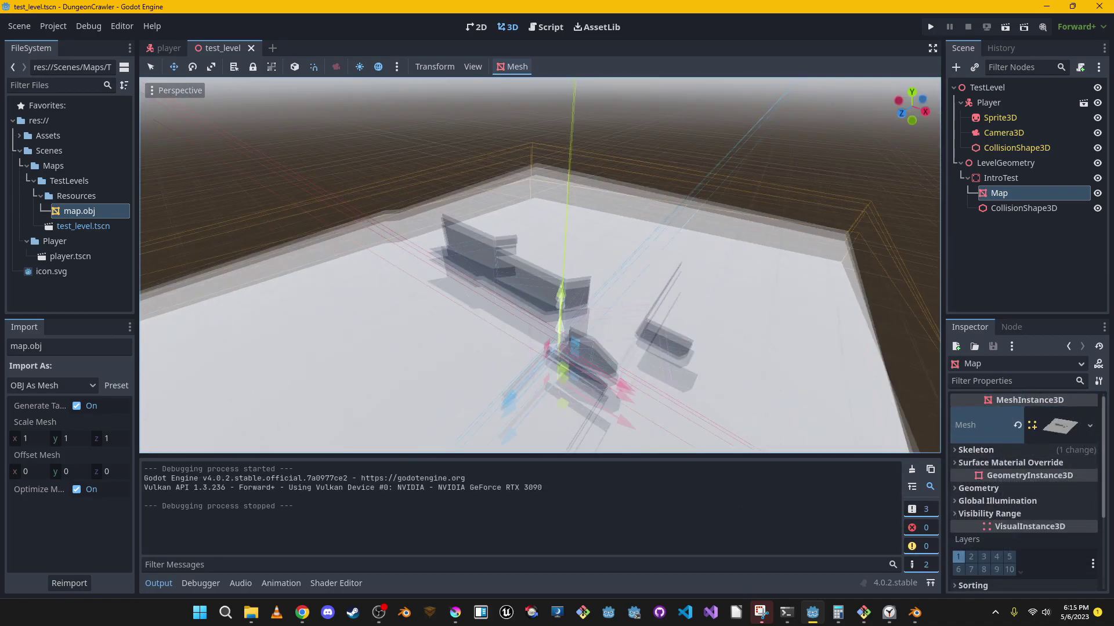
click(931, 27)
key(Escape)
Move the Player across the map to about X -13.37 m, Z 6.5 m, and test-run the project
right_drag(756, 329, 725, 348)
click(1036, 99)
scroll(1046, 482, up, 4)
click(1042, 478)
click(1043, 478)
scroll(1042, 478, down, 4)
click(1038, 499)
scroll(1044, 503, down, 3)
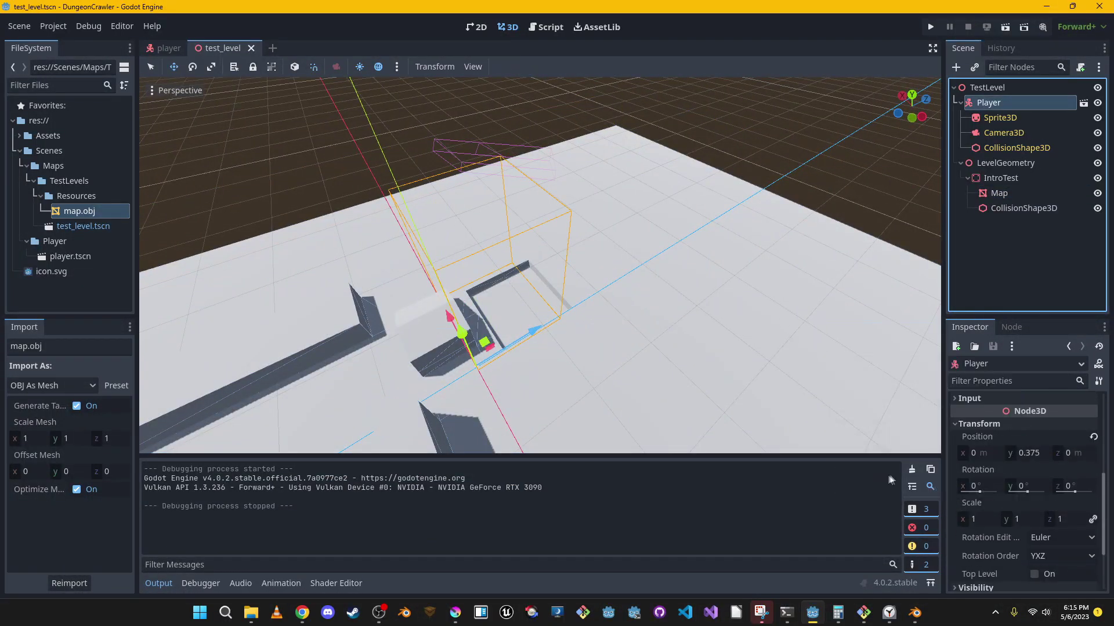
right_drag(748, 348, 580, 325)
drag(558, 218, 403, 319)
key(F5)
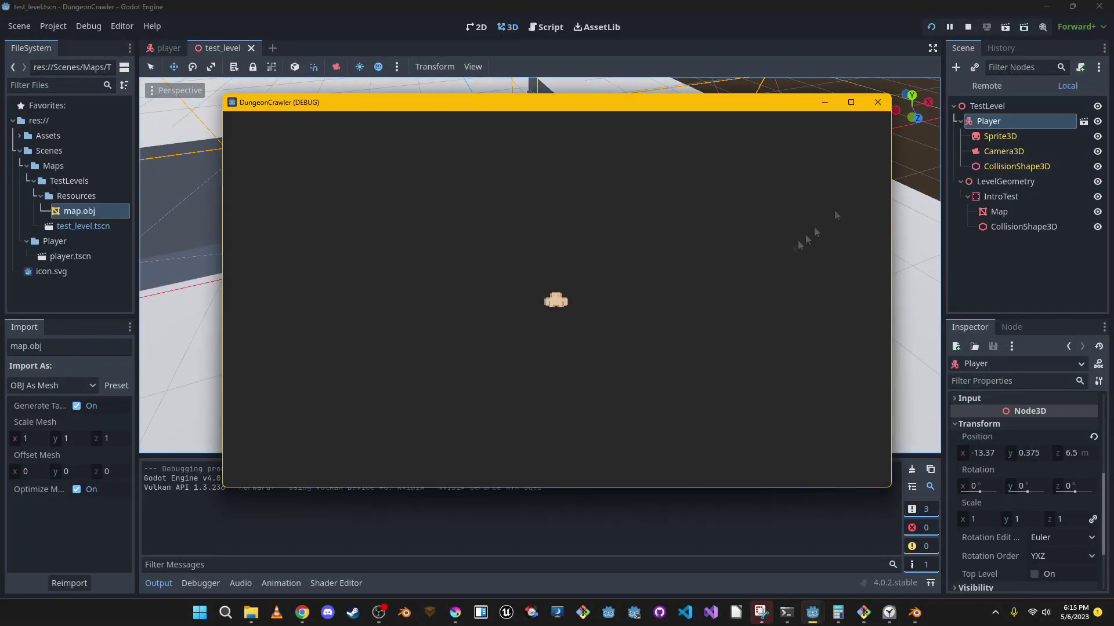
click(885, 103)
Select the Player's Camera3D to check it, and turn off editable children for the Player instance
click(1004, 133)
scroll(1058, 471, down, 1)
right_click(989, 103)
click(983, 418)
click(490, 331)
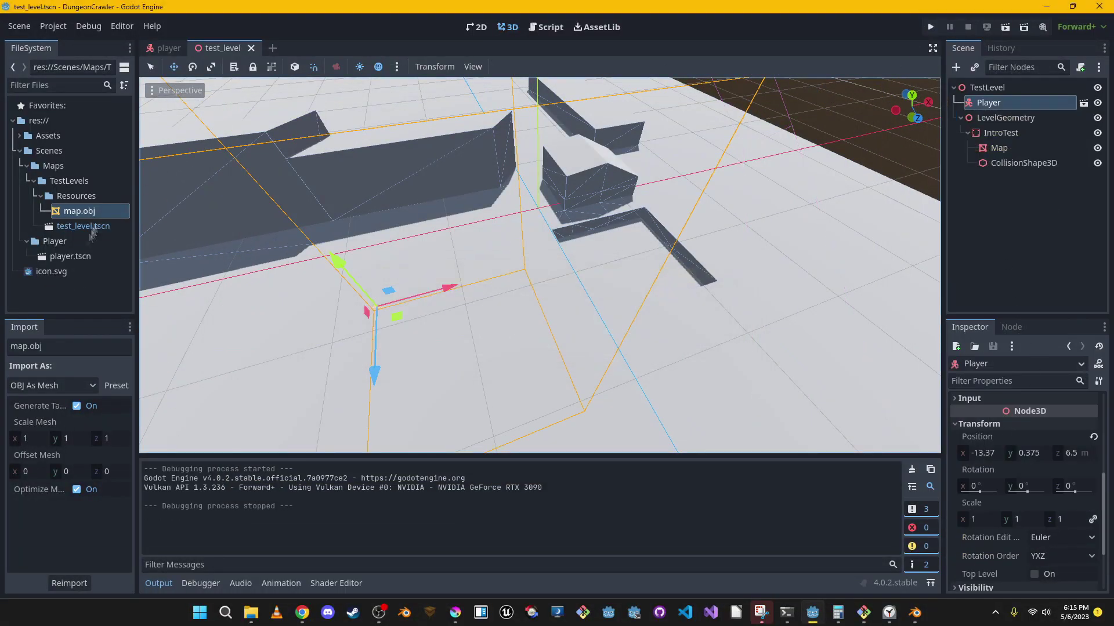
Switch to the player scene and select its Camera3D to review the projection and transform properties
click(168, 48)
mouse_move(499, 232)
right_down()
mouse_move(522, 301)
mouse_move(498, 250)
right_up()
click(221, 48)
click(168, 48)
click(996, 117)
scroll(1041, 499, up, 3)
scroll(1042, 499, down, 2)
scroll(1075, 511, up, 2)
scroll(987, 503, down, 2)
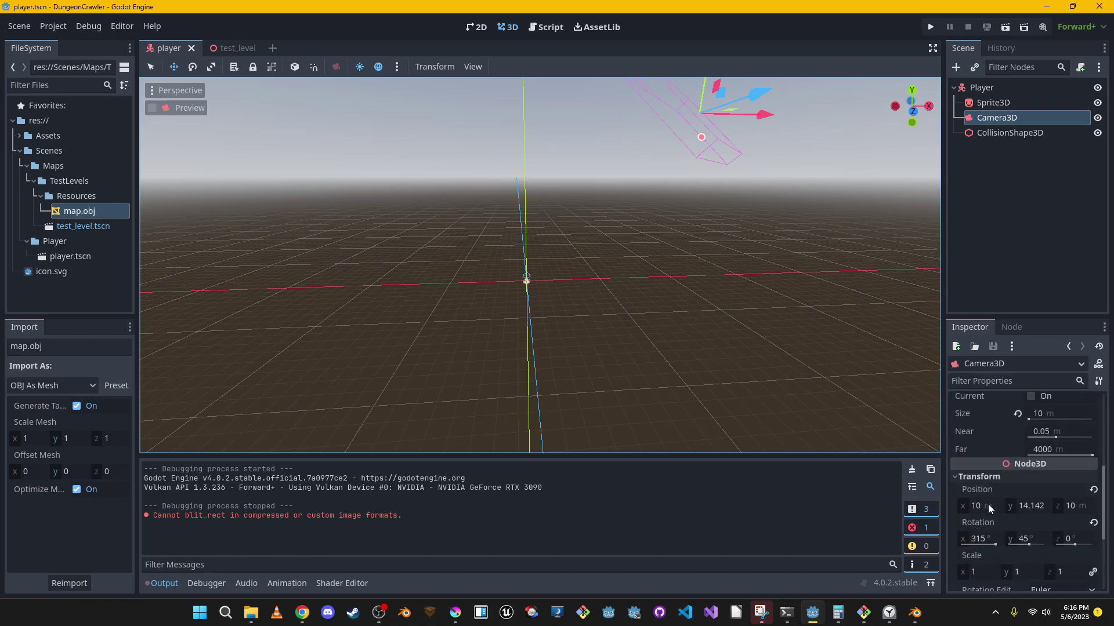
Set the Camera3D position to X 1 m, Y 1.414 m, Z 1 m, and test-run the game
click(977, 506)
text(1)
click(1074, 506)
key(Return)
key(F6)
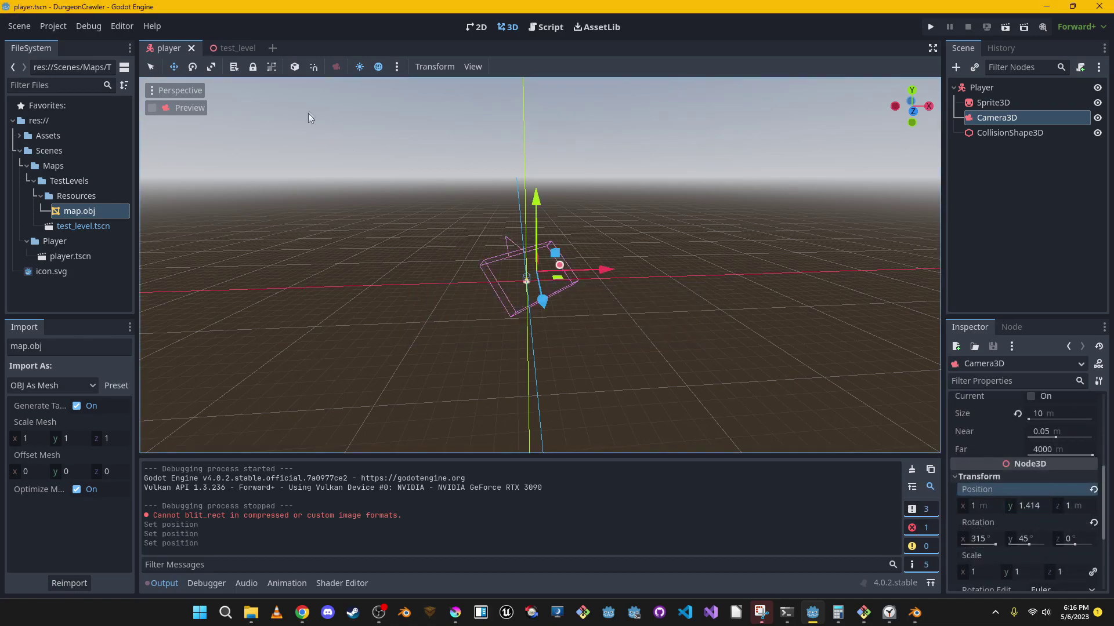
click(873, 104)
Undo the recent camera position, main scene and node rename changes, and run the current scene
key(ctrl+z)
key(ctrl+z)
key(ctrl+z)
key(ctrl+z)
key(ctrl+z)
key(ctrl+z)
key(ctrl+z)
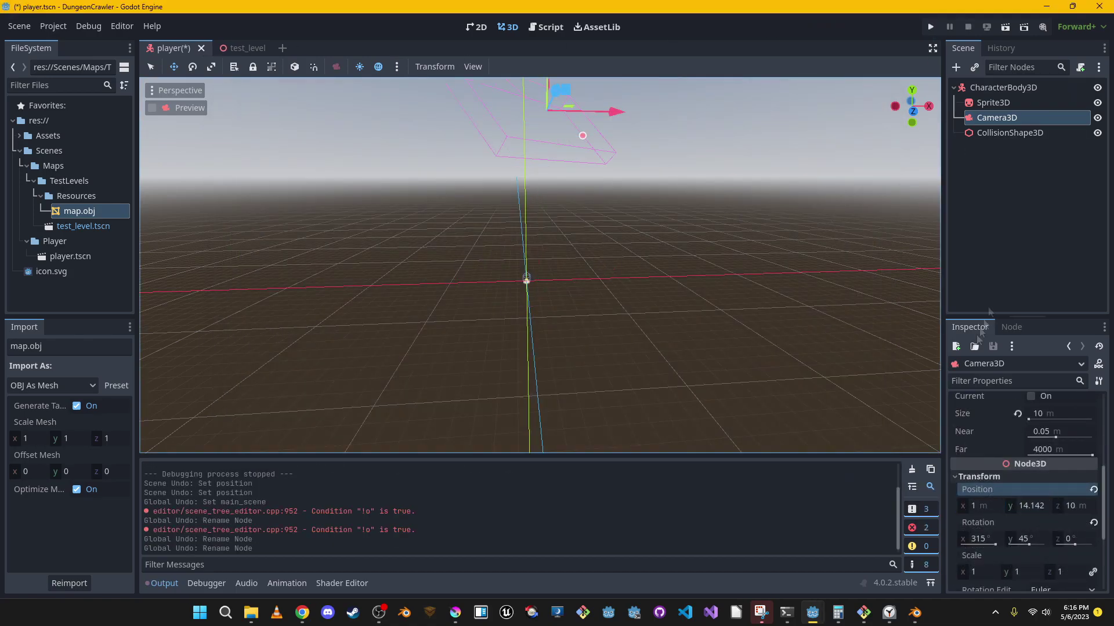
key(F6)
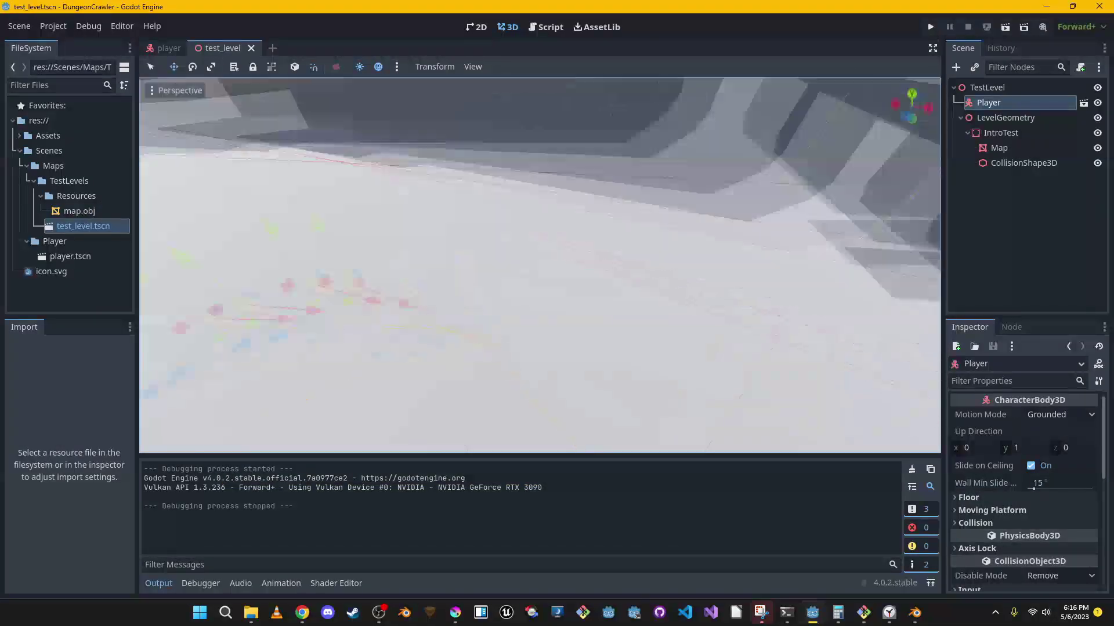
Try moving the Player node under LevelGeometry and test-run the game
mouse_move(539, 265)
right_down()
mouse_move(603, 290)
mouse_move(539, 250)
mouse_move(609, 279)
mouse_move(540, 265)
right_up()
click(1039, 133)
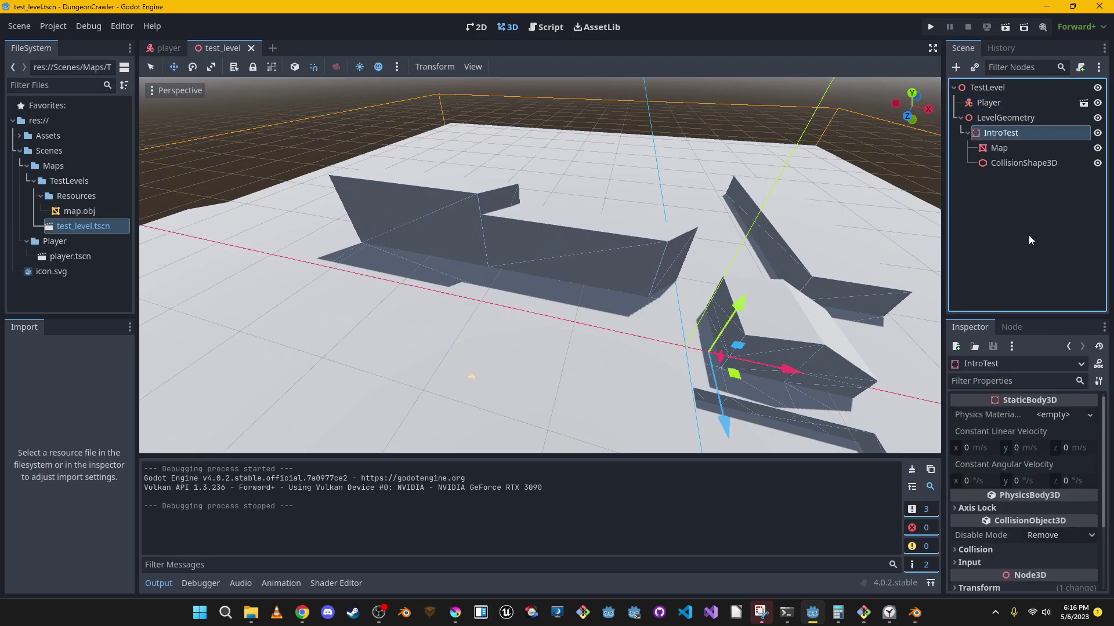
click(989, 103)
drag(989, 103, 1017, 119)
key(F5)
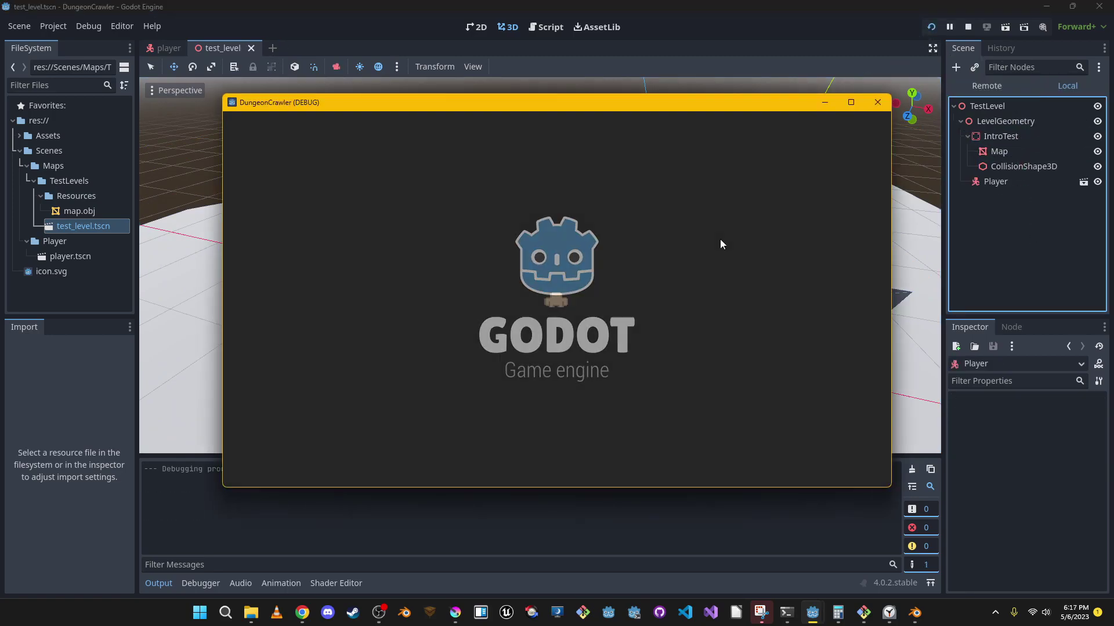
click(878, 104)
middle_drag(493, 223, 715, 265)
Examine the properties of the CollisionShape3D and Map nodes under IntroTest
click(1020, 164)
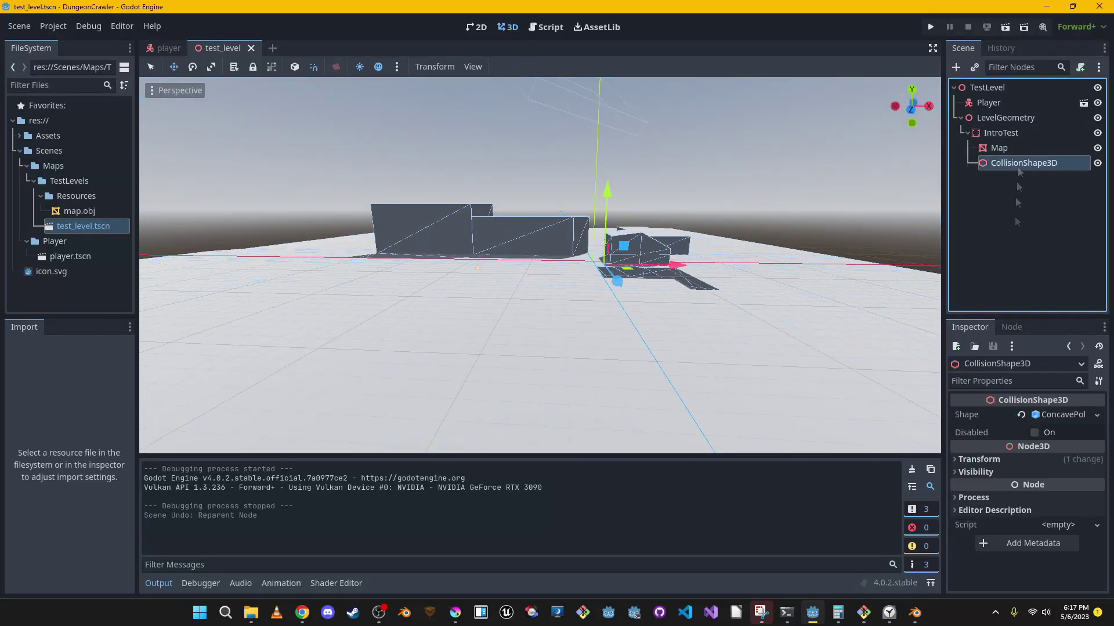
key(Up)
scroll(991, 508, down, 3)
scroll(993, 503, up, 3)
click(1058, 428)
scroll(1056, 466, down, 5)
scroll(1057, 467, up, 5)
Try changing the import type of map.obj to Scene
click(116, 212)
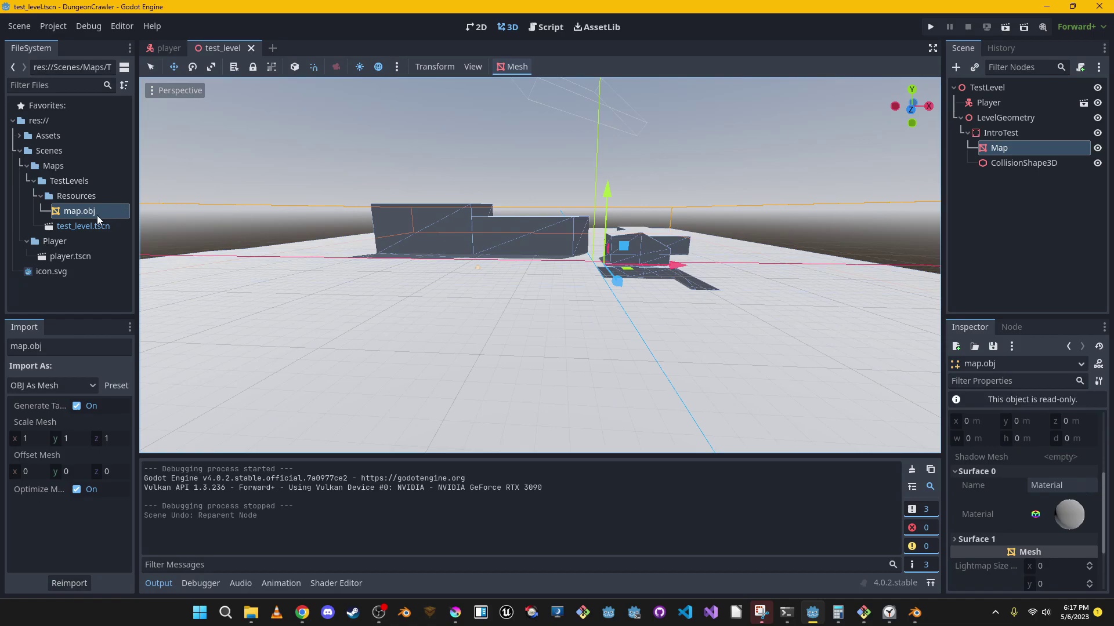
click(52, 386)
click(35, 405)
click(52, 385)
click(33, 434)
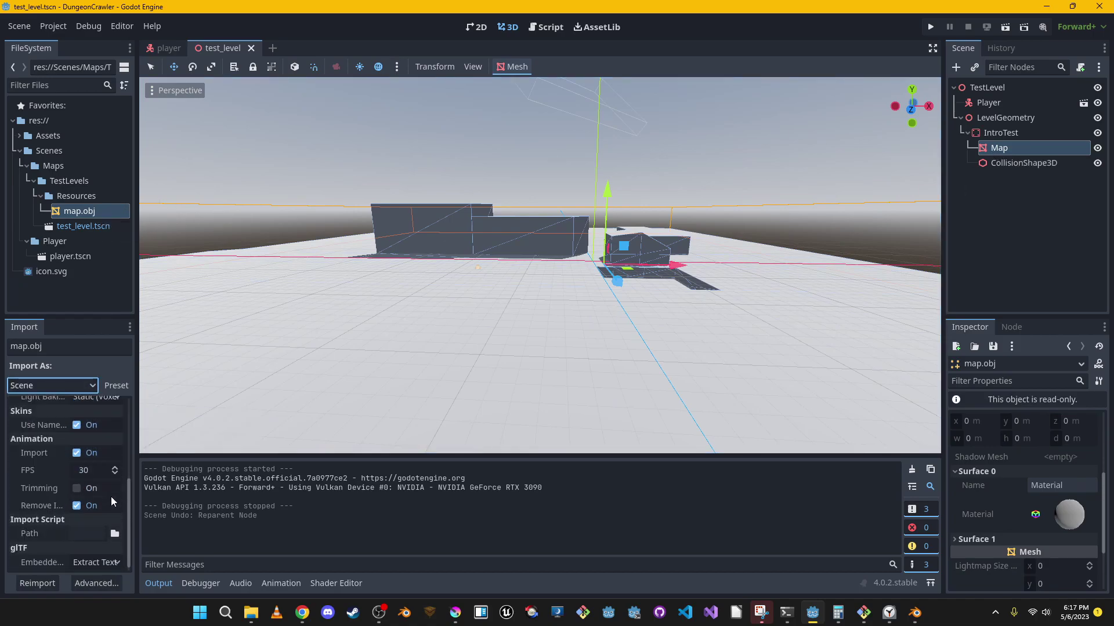
Examine the level geometry and the IntroTest, Map and Player nodes in the 3D view, and test-run the game
scroll(513, 427, up, 4)
middle_drag(513, 418, 485, 443)
scroll(485, 443, down, 4)
scroll(485, 443, up, 5)
scroll(1033, 540, up, 2)
scroll(1034, 537, up, 3)
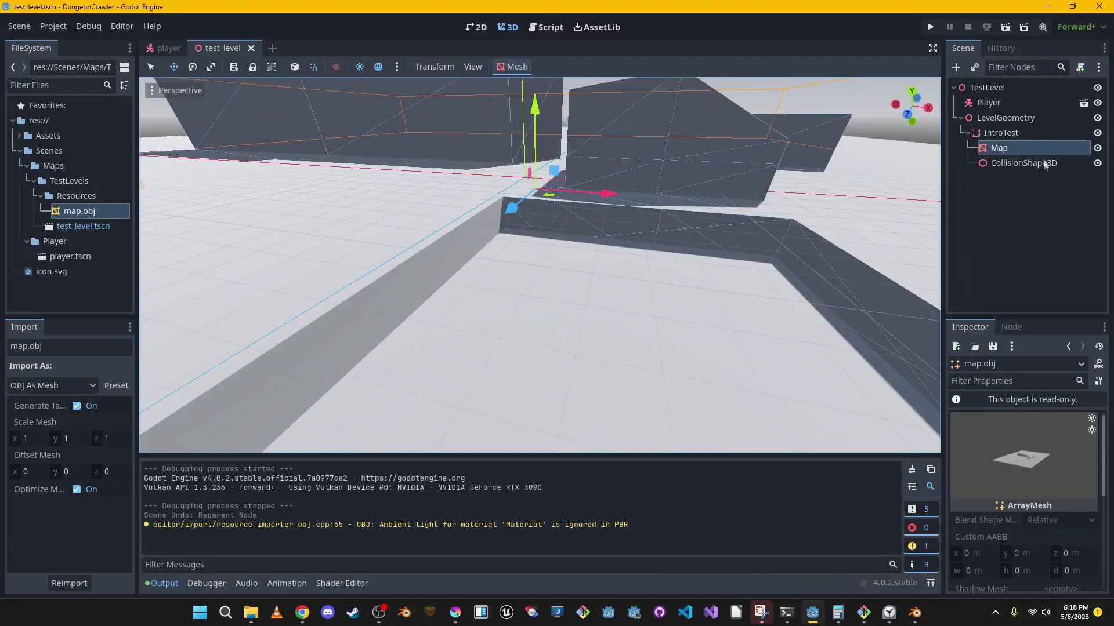
click(1033, 135)
click(1028, 146)
scroll(812, 250, down, 5)
middle_drag(812, 249, 812, 197)
scroll(812, 197, up, 6)
click(1010, 107)
scroll(713, 244, down, 5)
middle_drag(713, 244, 552, 305)
scroll(552, 305, up, 5)
click(933, 25)
click(876, 107)
Attach a player.gd script with template movement code to the CharacterBody3D root of player.tscn and review its physics function
double_click(70, 256)
click(1080, 66)
click(505, 428)
scroll(558, 277, down, 2)
click(509, 334)
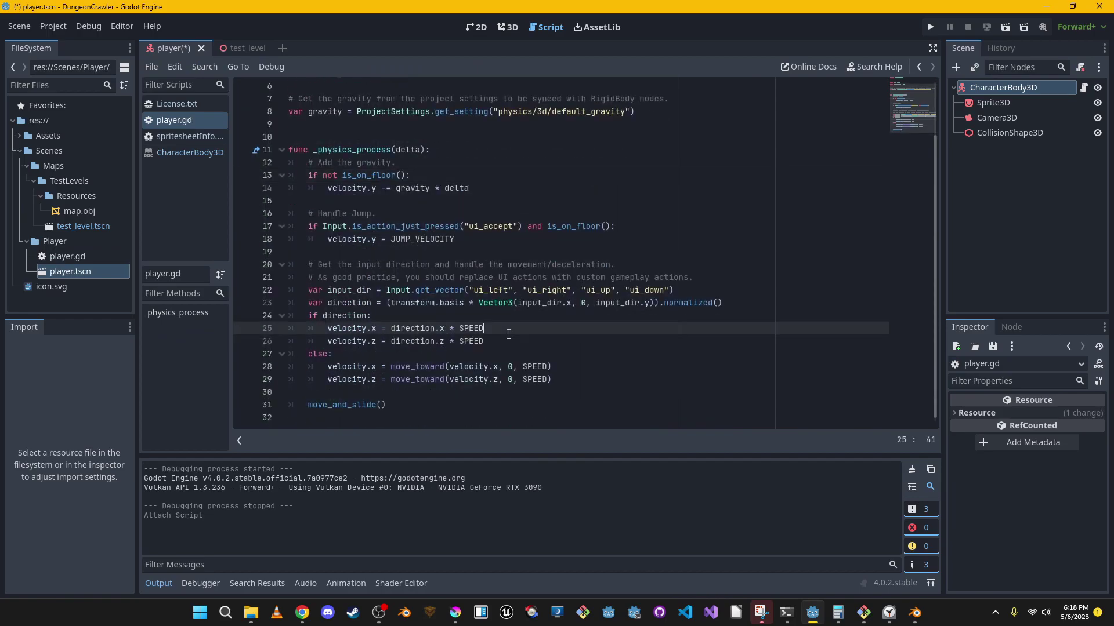
Check the Input Map in the Project Settings for custom actions and close the settings
click(54, 27)
click(77, 44)
click(370, 127)
click(333, 129)
click(368, 124)
drag(627, 102, 787, 142)
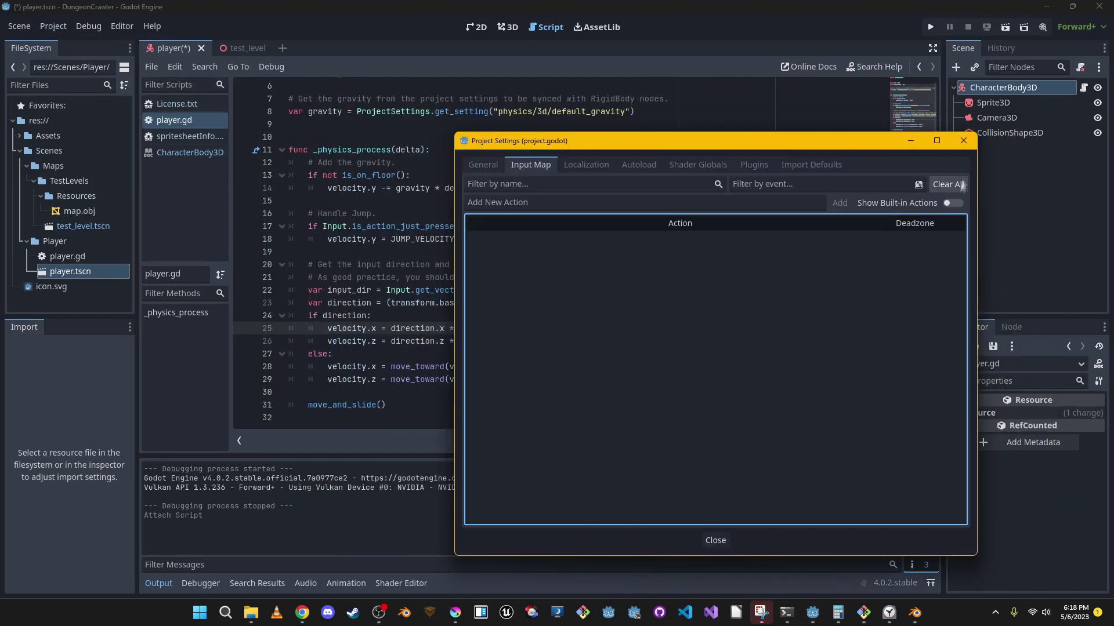
click(961, 148)
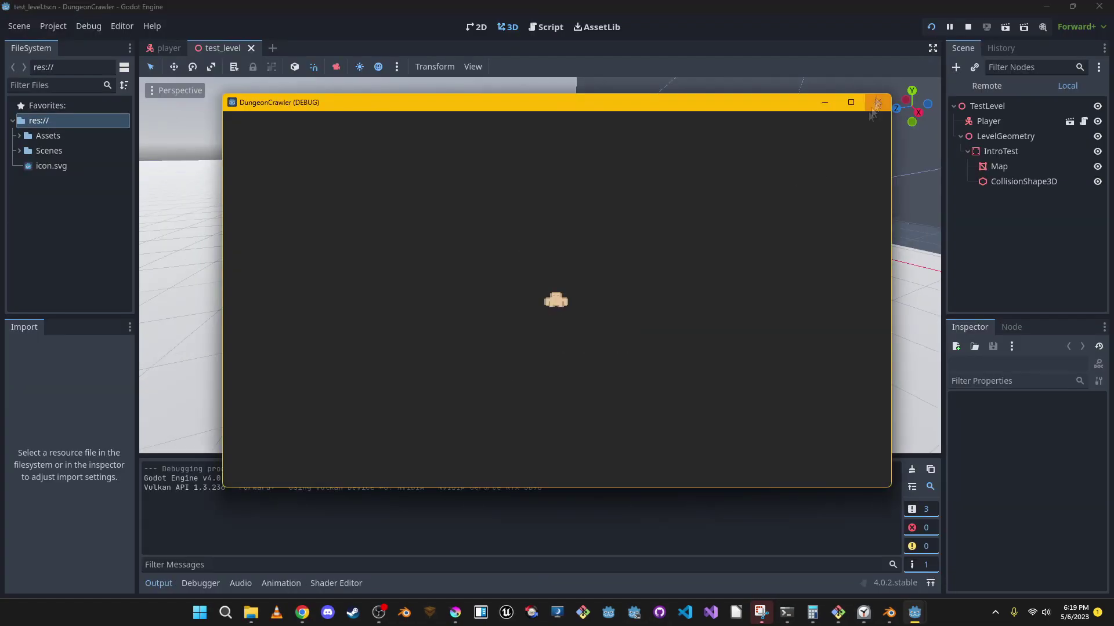
Stop the running game and inspect the Map mesh node
click(876, 104)
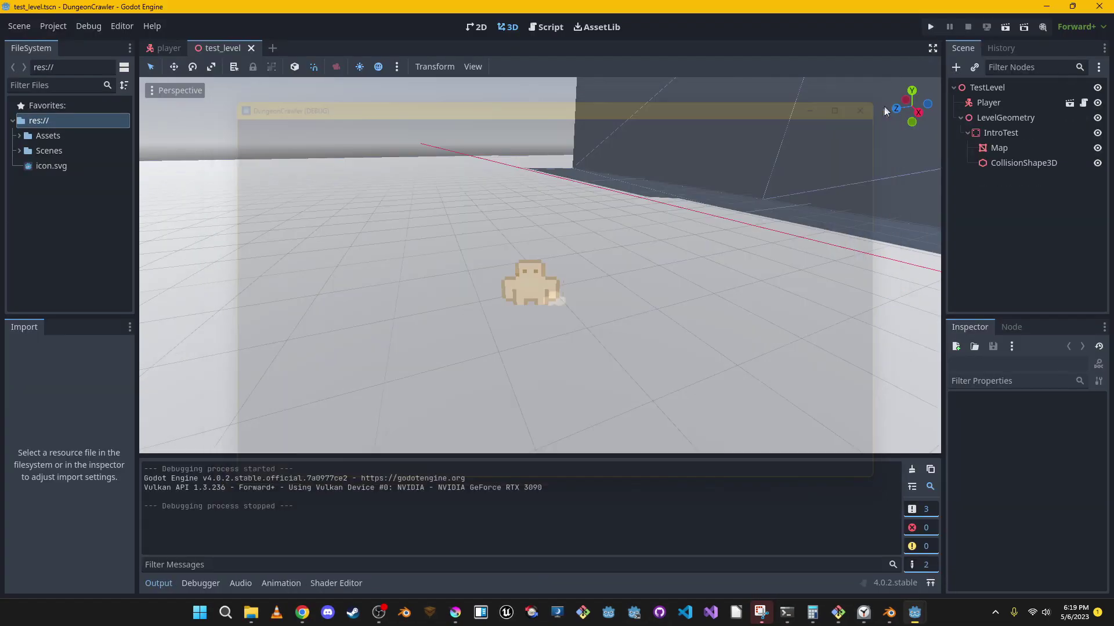
click(999, 166)
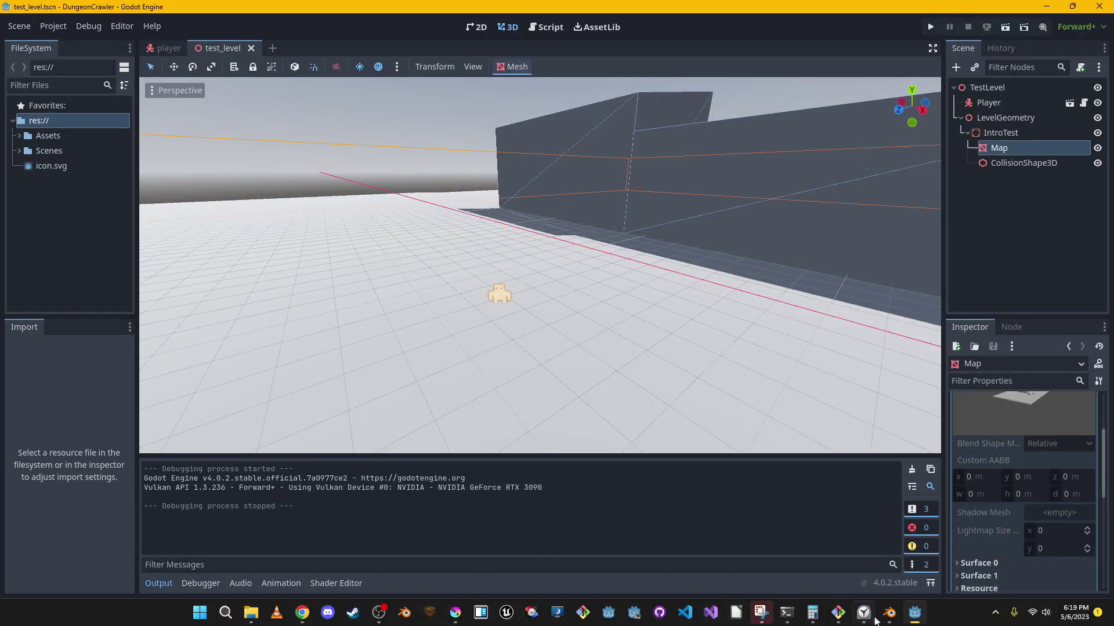
Switch to map.blend in Blender and set the Cube material's base colour to dark green in the Shading workspace
key(alt+Tab)
scroll(579, 307, up, 5)
scroll(751, 197, down, 4)
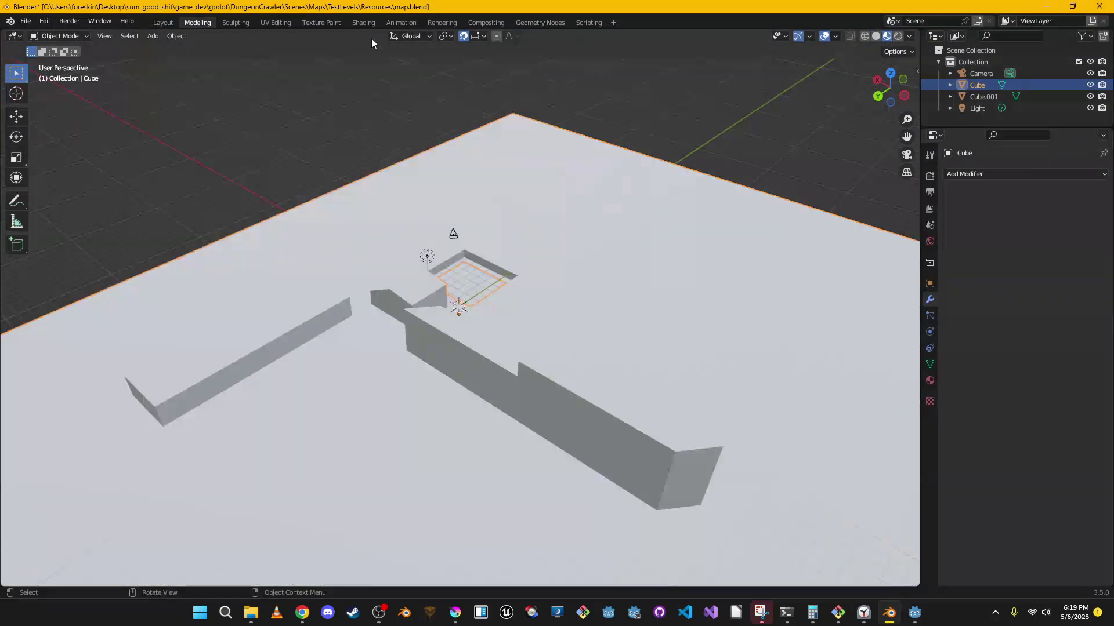
click(364, 22)
mouse_move(551, 191)
middle_down()
mouse_move(652, 199)
mouse_move(644, 244)
middle_up()
click(525, 414)
drag(538, 348, 506, 319)
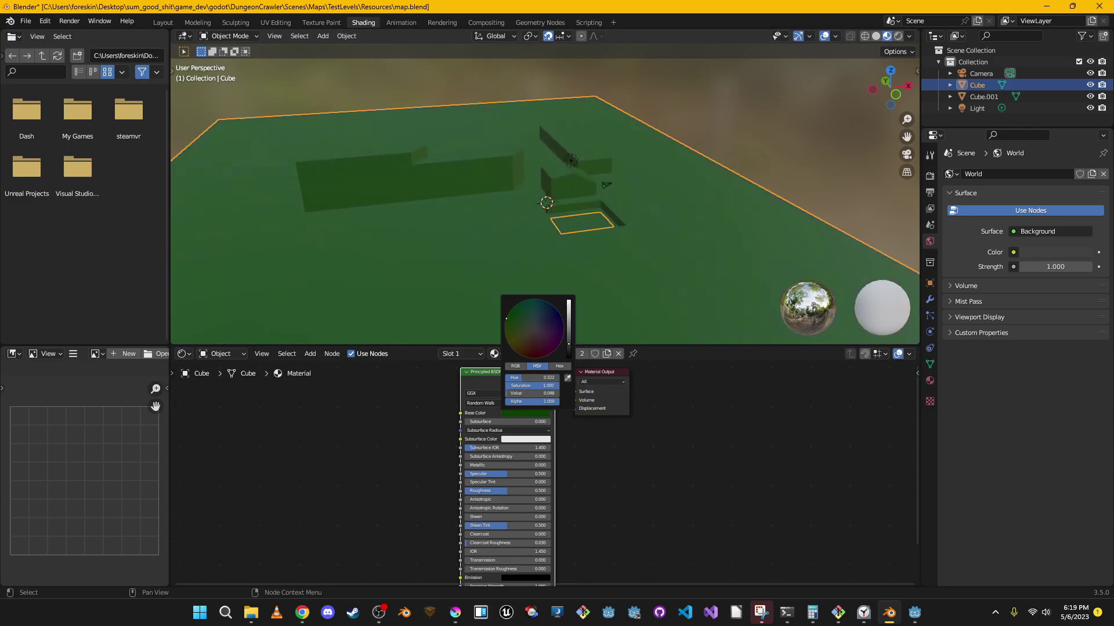
Try a dark red base colour on Cube.001's shared material and restore the green
click(582, 224)
click(527, 413)
click(534, 357)
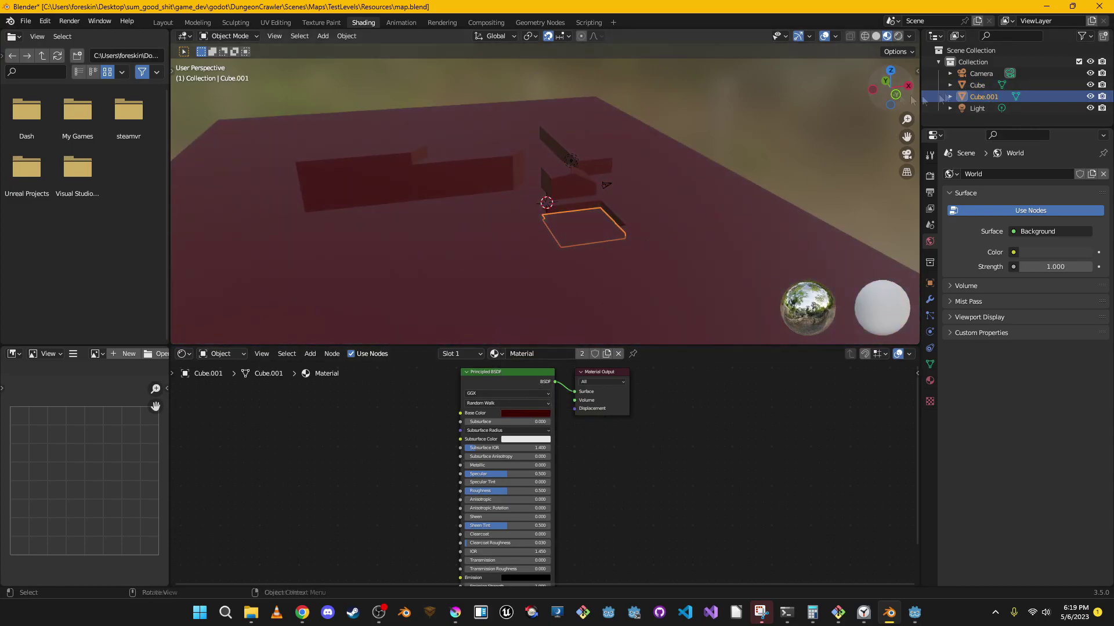
click(527, 414)
click(523, 316)
Replace the shared material on Cube.001 with a new one that has a red base colour
click(594, 232)
click(594, 232)
click(477, 355)
click(501, 355)
click(618, 356)
click(560, 355)
click(527, 414)
drag(532, 335, 535, 356)
Save map.blend and export the recoloured level as a Wavefront OBJ
click(749, 268)
key(ctrl+s)
click(26, 22)
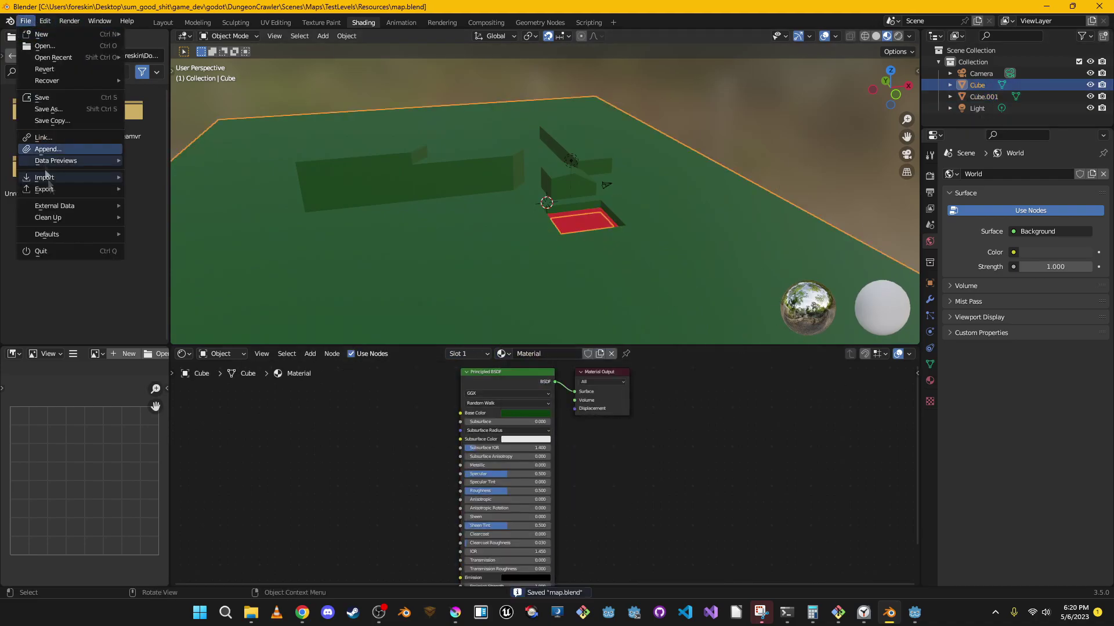
mouse_move(45, 189)
click(198, 248)
click(740, 490)
Switch to Godot and check the re-exported map in the 3D view and in test runs of the game
click(914, 613)
scroll(444, 209, up, 5)
mouse_move(444, 209)
right_down()
mouse_move(464, 325)
mouse_move(406, 302)
mouse_move(445, 209)
right_up()
click(931, 27)
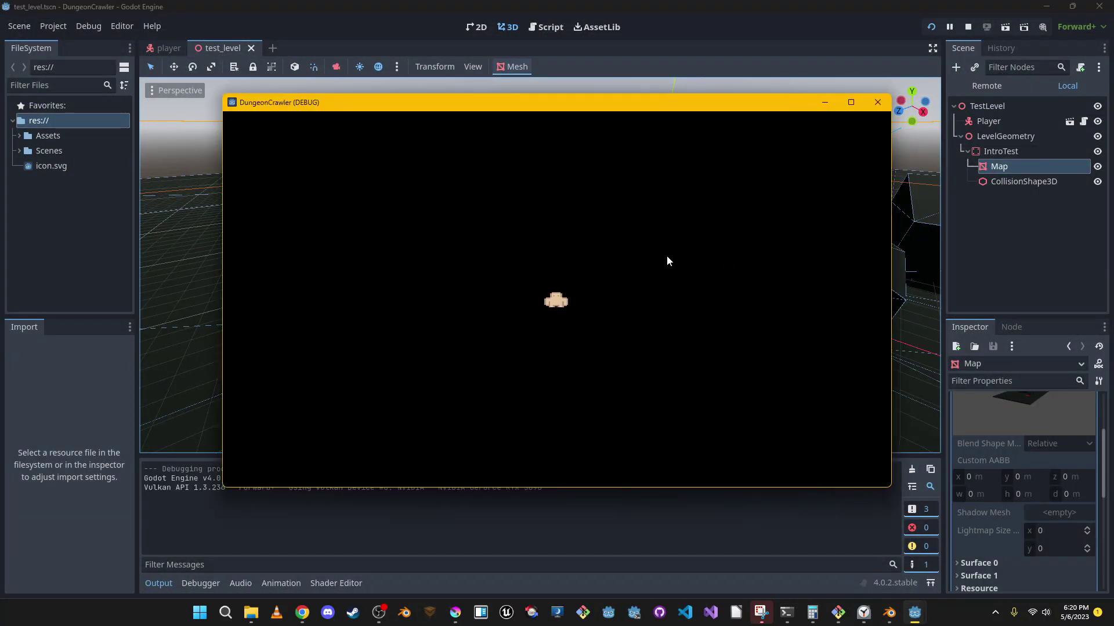
key(F8)
click(448, 214)
drag(500, 239, 617, 322)
click(932, 30)
key(F8)
Add an OmniLight3D node as a child of LevelGeometry
middle_drag(681, 267, 771, 278)
scroll(771, 278, down, 4)
click(1005, 118)
click(956, 67)
text(light)
key(Up)
key(Up)
key(Up)
key(Up)
key(Return)
Set the OmniLight3D's range to 50 and its attenuation to 1.46
right_drag(861, 238, 861, 226)
key(w)
click(989, 412)
click(1067, 426)
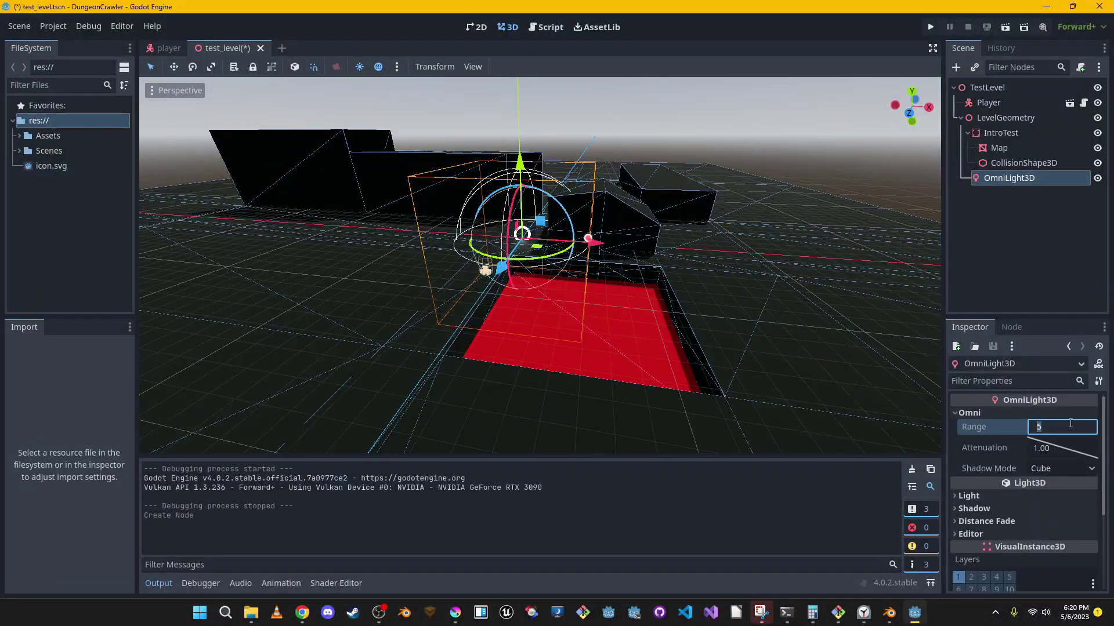
text(50)
key(Return)
drag(1058, 446, 1052, 446)
Move the OmniLight3D to just above the player beside the red pit
drag(523, 172, 524, 148)
middle_drag(524, 148, 301, 226)
drag(431, 256, 555, 241)
drag(596, 184, 599, 262)
Set the OmniLight3D's colour to yellow-green and its energy to 16
click(984, 495)
drag(1035, 534, 1082, 534)
click(1064, 511)
click(978, 434)
drag(978, 436, 948, 435)
drag(954, 415, 1017, 415)
mouse_move(1015, 398)
mouse_down()
mouse_move(997, 398)
mouse_move(1008, 398)
mouse_up()
click(1038, 542)
drag(1077, 533, 1093, 533)
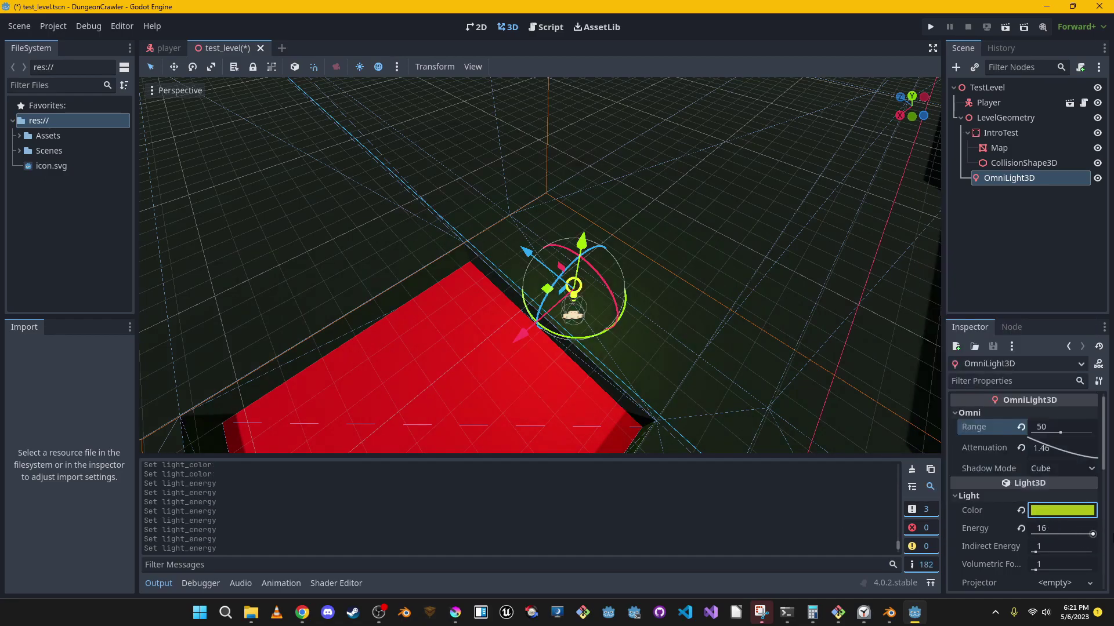
Test-run the level with the OmniLight3D and close the game
key(F5)
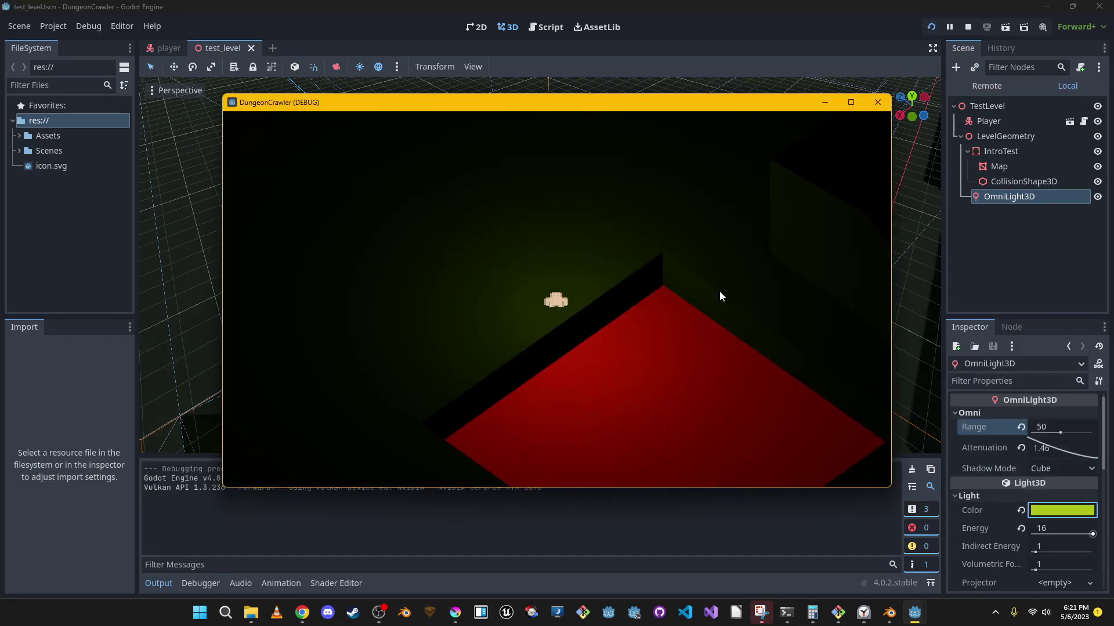
click(878, 103)
scroll(623, 278, down, 10)
Add a WorldEnvironment node under the TestLevel root
click(986, 88)
click(956, 67)
text(wo)
key(Return)
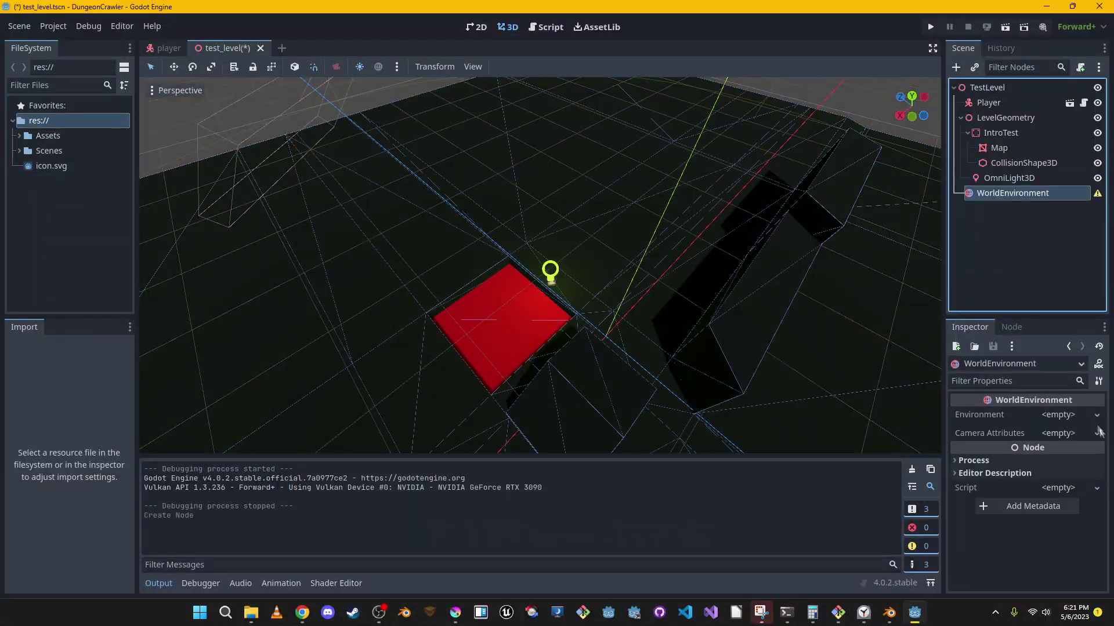
Give the WorldEnvironment a new Environment resource with its background mode set to Sky
click(1052, 446)
click(1057, 495)
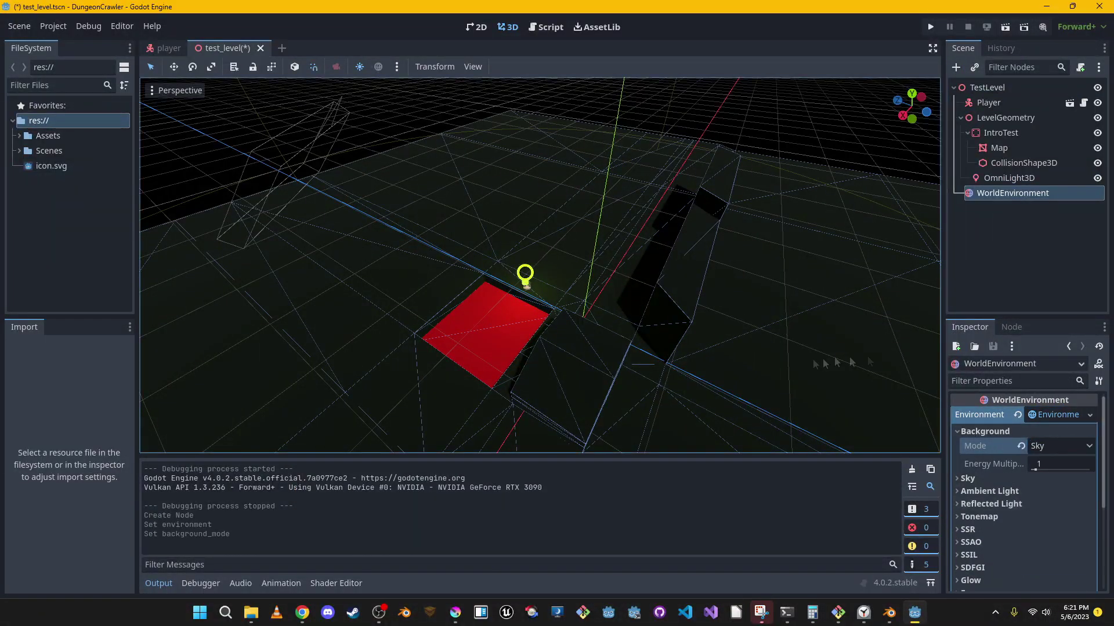
right_drag(868, 356, 873, 267)
click(1072, 446)
click(1063, 494)
Create a new Sky resource for the environment and assign it a new procedural sky material
click(968, 478)
click(1055, 493)
click(1073, 513)
click(1087, 494)
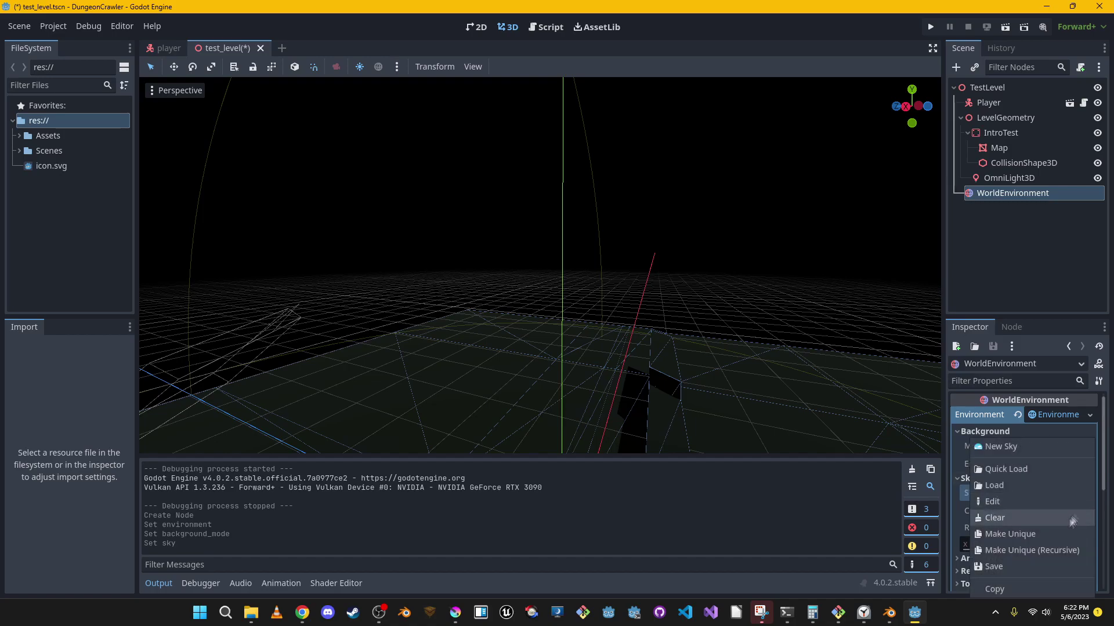
click(1068, 447)
click(1069, 495)
click(1069, 512)
click(1057, 538)
Try out other material types for the environment's sky and collapse the Sky resource
click(1056, 511)
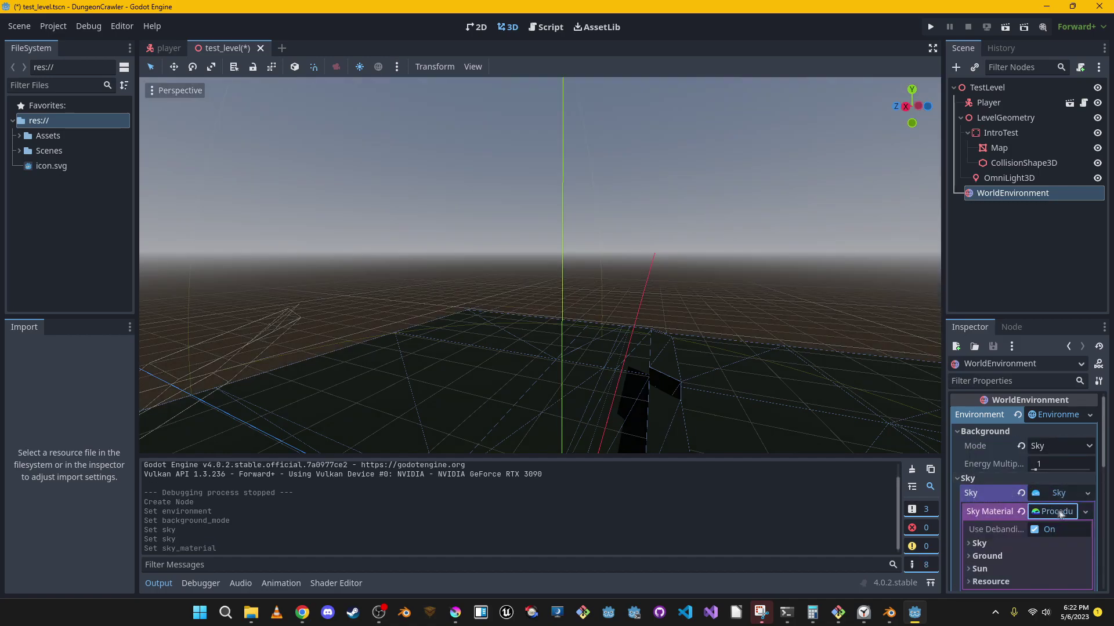
click(1084, 512)
click(1060, 392)
click(1085, 512)
click(1076, 405)
click(1064, 493)
Set the environment's ambient light energy to 5
scroll(1065, 496, down, 4)
scroll(1009, 487, down, 2)
scroll(1017, 502, up, 3)
click(1014, 487)
click(1068, 555)
text(5)
key(Return)
Test-run the level with the new environment lighting and close the game
key(F5)
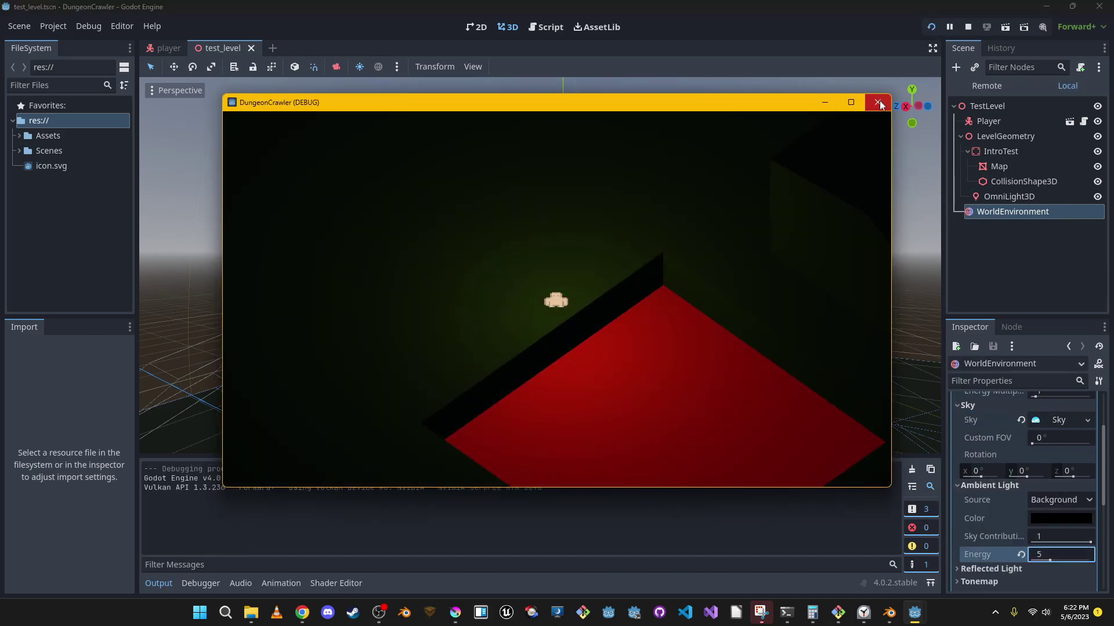
click(877, 103)
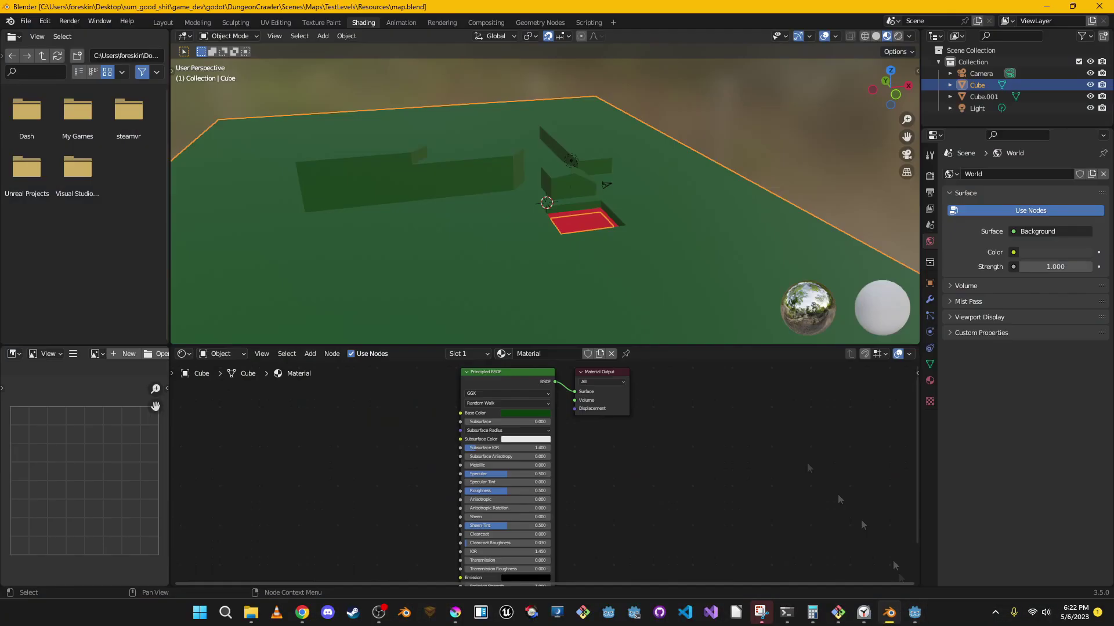
Adjust the base colour of the Cube's green material and save map.blend
click(525, 413)
key(ctrl+s)
Export the level again as a Wavefront OBJ and switch back to Godot
click(25, 20)
mouse_move(67, 190)
click(203, 248)
click(771, 492)
click(915, 612)
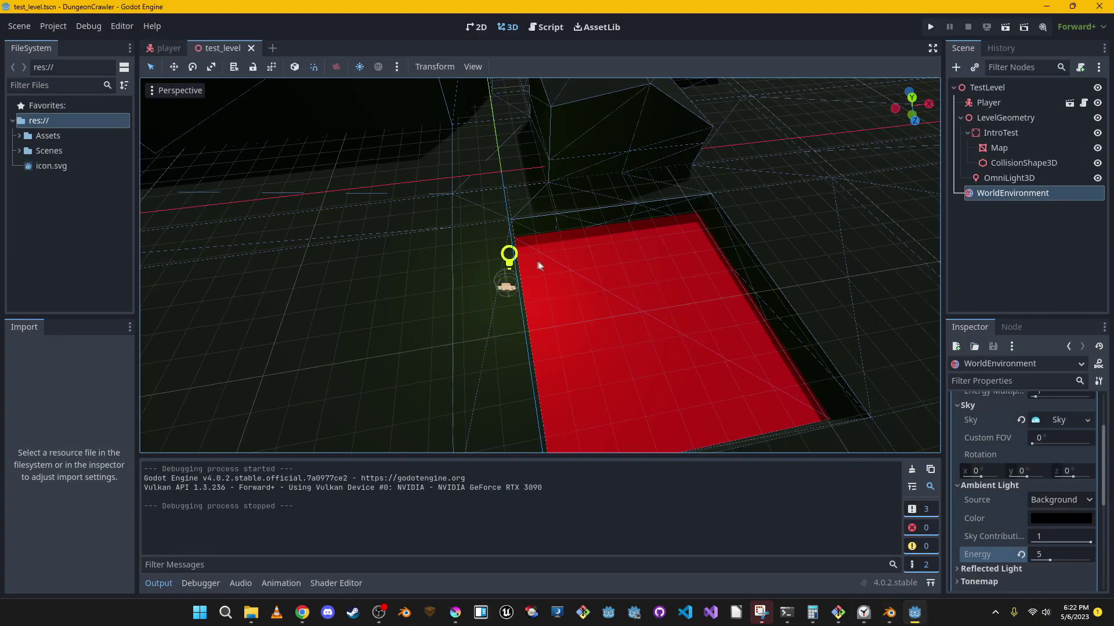
Switch to Blender and delete the Camera and Light from the map scene
middle_drag(541, 264, 534, 261)
scroll(534, 261, down, 4)
scroll(534, 261, up, 5)
click(890, 612)
click(26, 21)
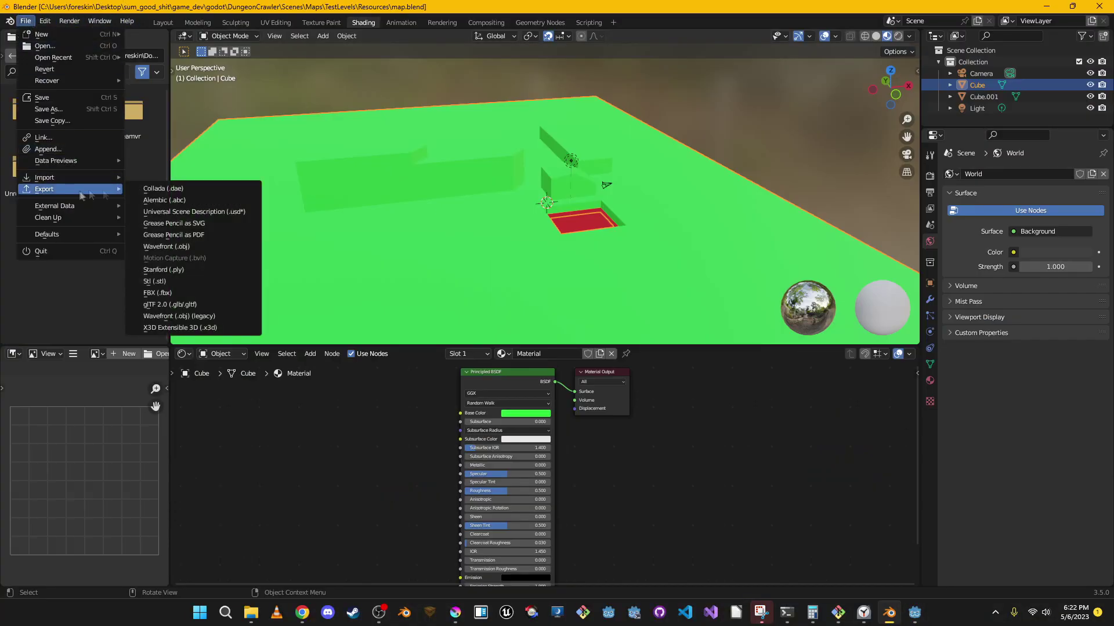
click(598, 219)
click(667, 215)
click(980, 74)
click(977, 109)
ctrl+click(991, 74)
key(Delete)
Select Cube and Cube.001 and export the map as a Wavefront OBJ
click(738, 200)
shift+click(583, 221)
shift+click(525, 218)
click(25, 21)
mouse_move(78, 191)
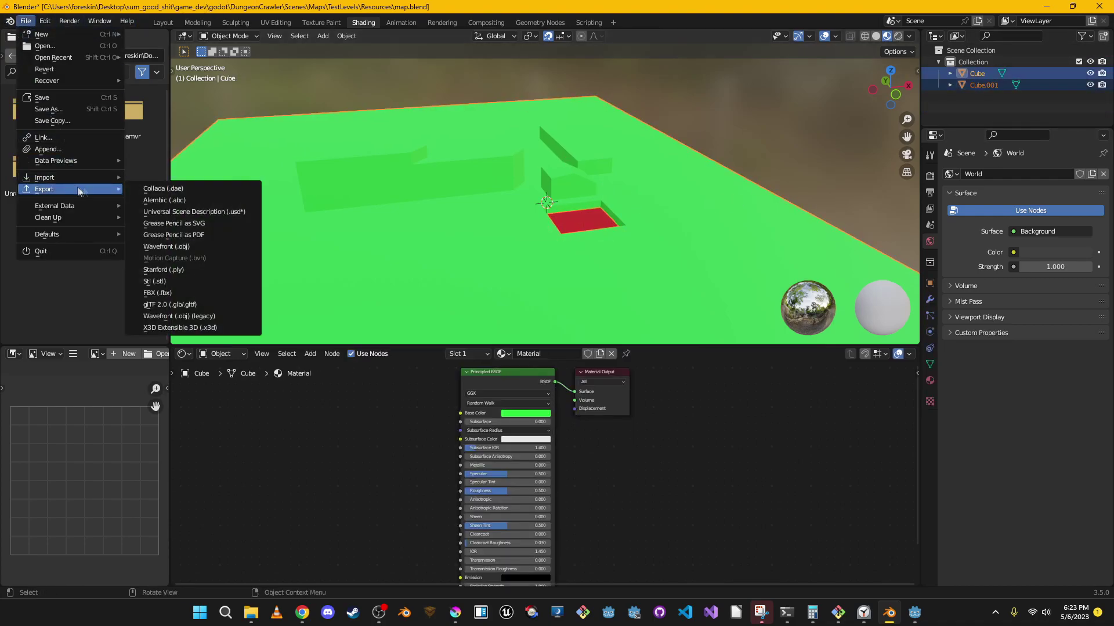
click(200, 249)
click(736, 482)
Switch to Godot, test-run the level with the re-exported map and close the game
click(914, 618)
middle_drag(621, 267, 652, 95)
click(935, 29)
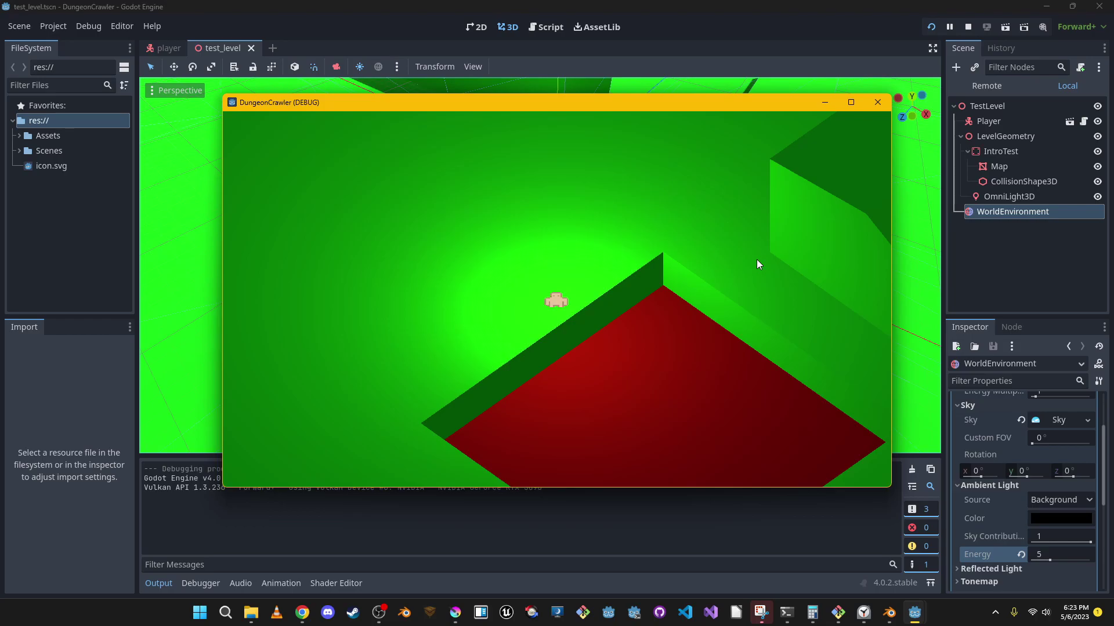
click(876, 101)
click(865, 613)
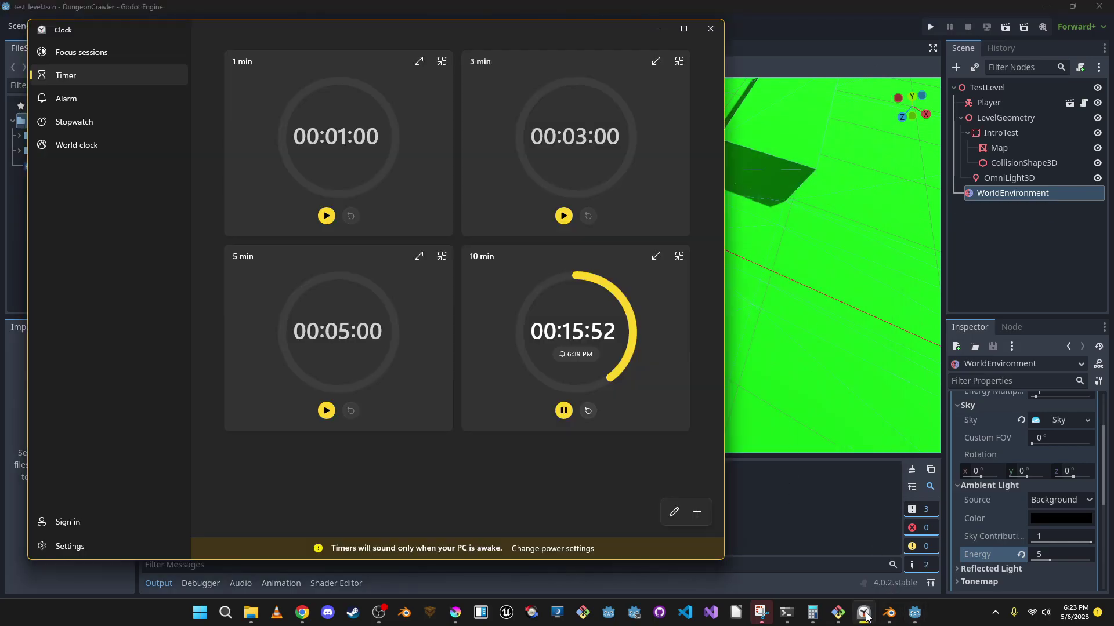
click(865, 614)
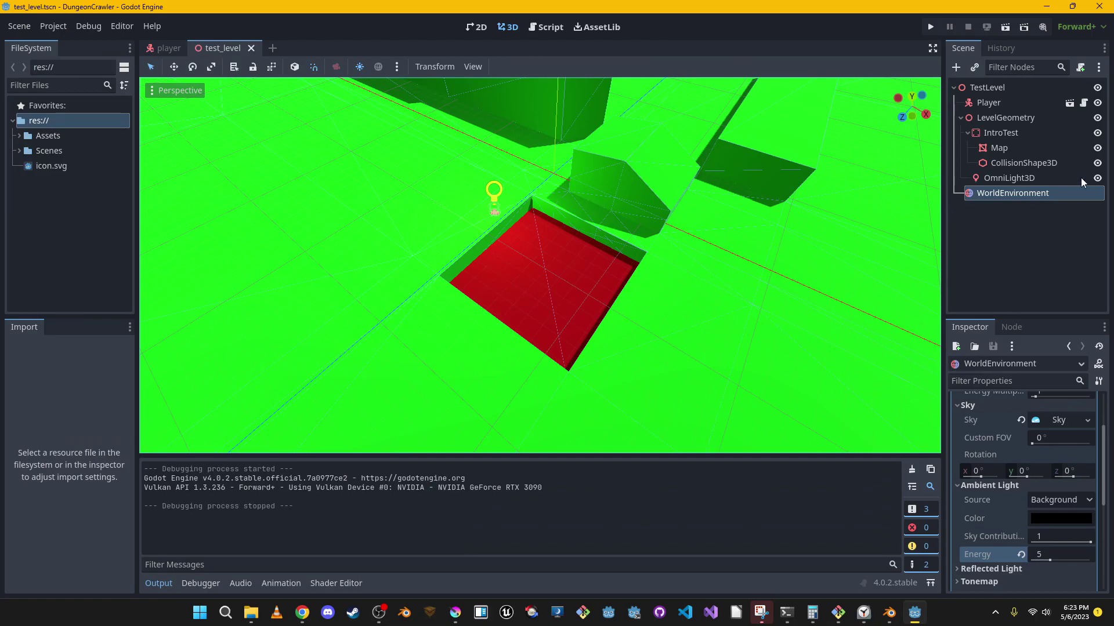
Open the Player's script at the input direction code, and bring up the Input Map in the project settings
click(1083, 103)
scroll(633, 251, down, 2)
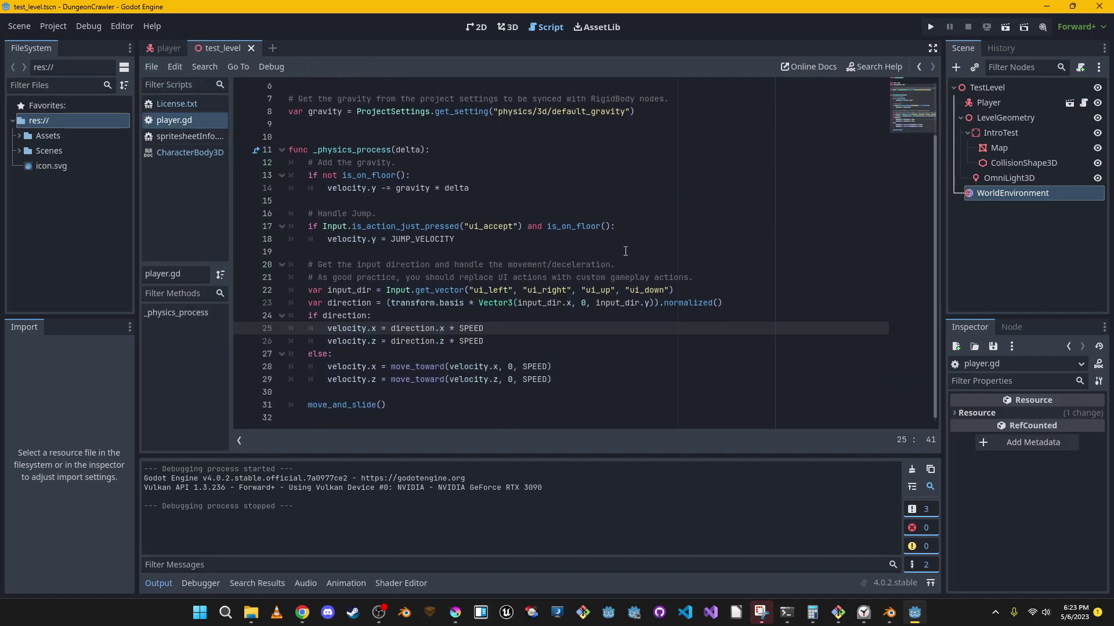
click(502, 291)
click(62, 29)
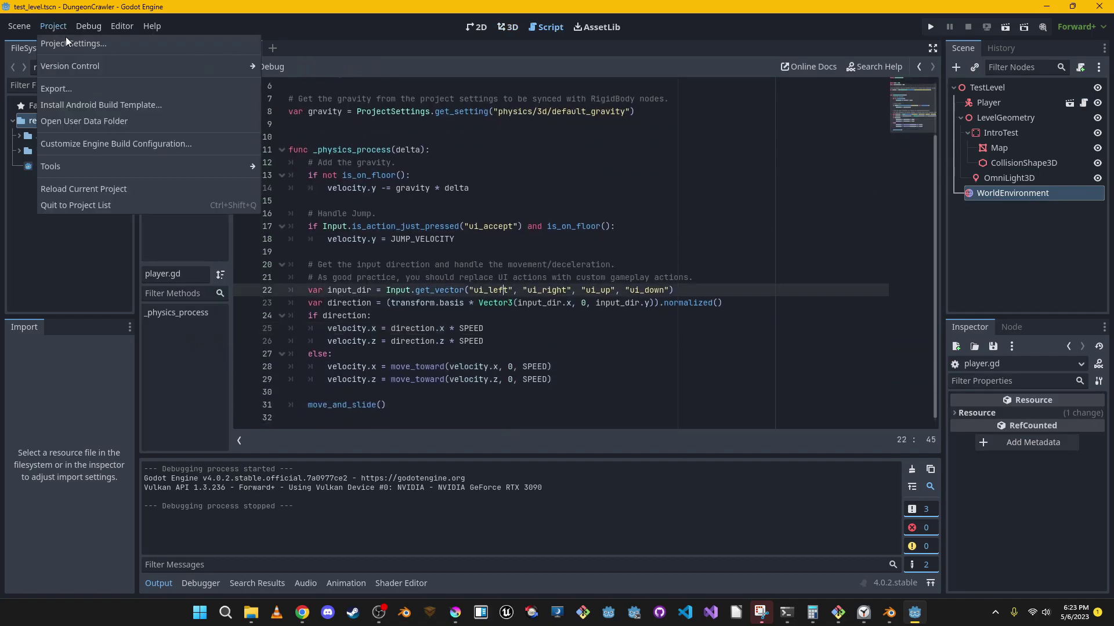
click(67, 42)
click(537, 168)
drag(641, 140, 739, 120)
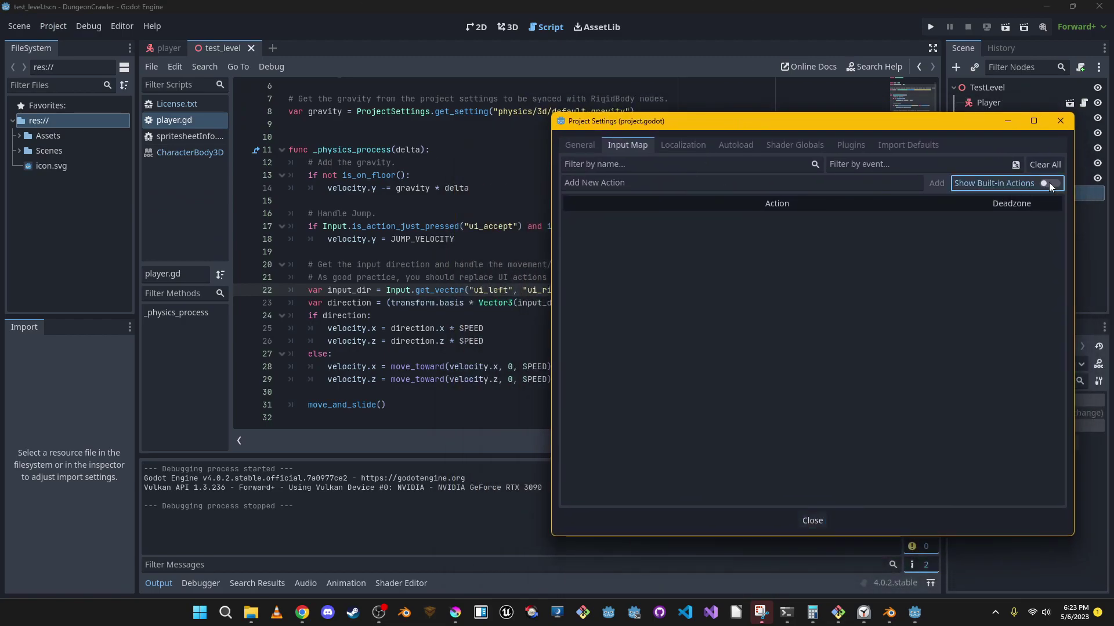
Show the built-in input actions, look through their key assignments and hide them again
click(1049, 182)
scroll(865, 309, down, 6)
scroll(866, 308, up, 6)
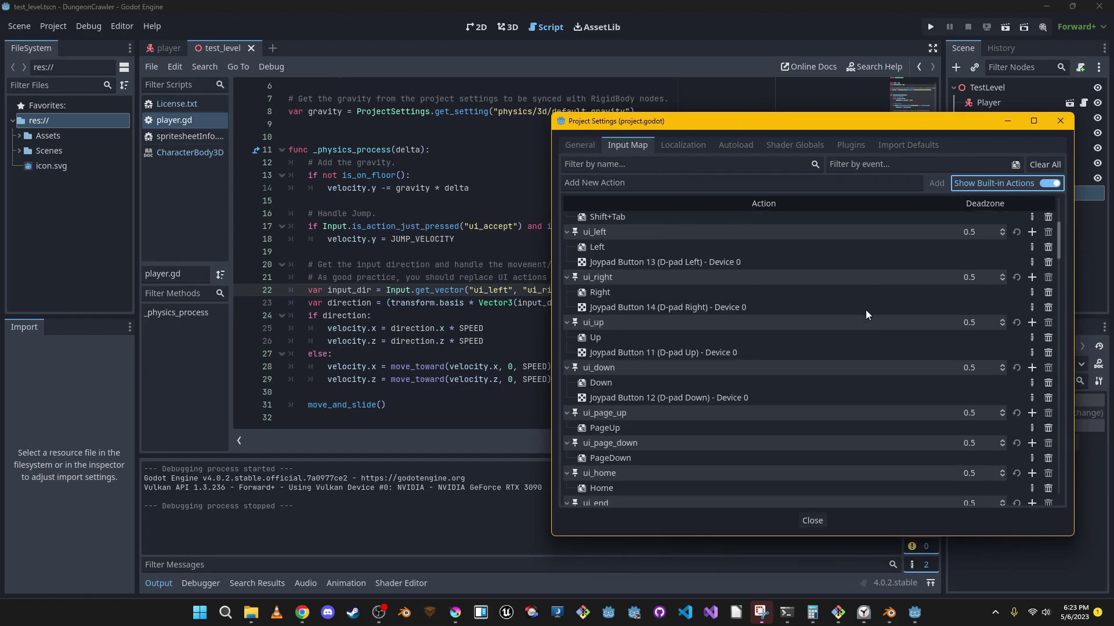
mouse_move(734, 121)
mouse_down()
mouse_move(800, 357)
mouse_move(702, 152)
mouse_move(718, 137)
mouse_up()
scroll(697, 290, down, 5)
scroll(697, 311, down, 12)
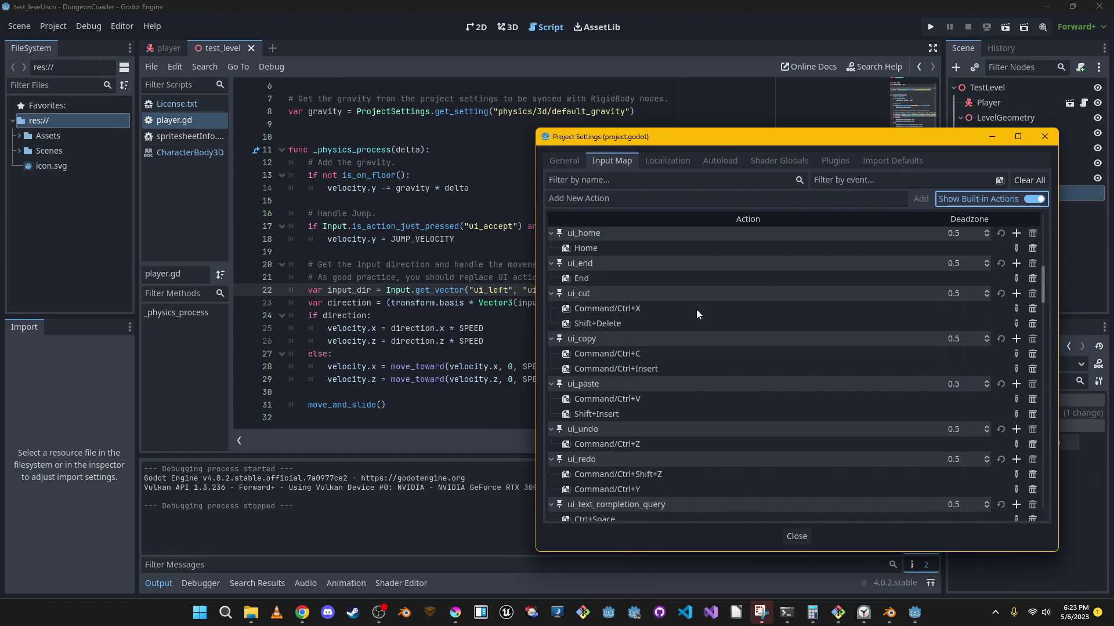
scroll(696, 309, down, 6)
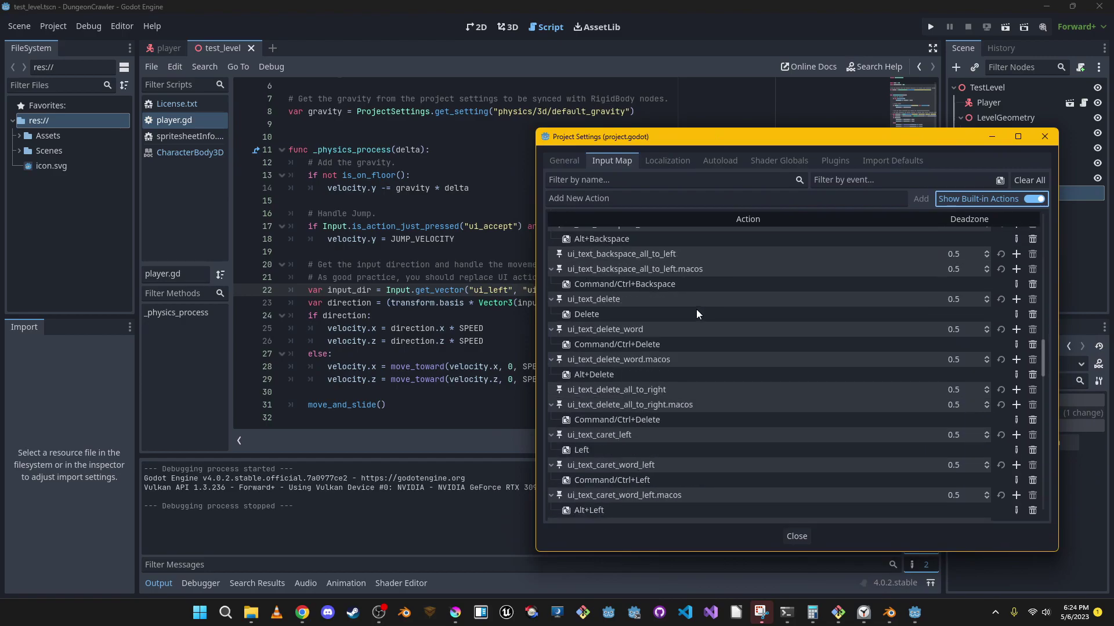
click(1034, 199)
Add the input actions MoveLeft, MoveRight, MoveForward and MoveBackward
click(756, 197)
text(MoveLeft)
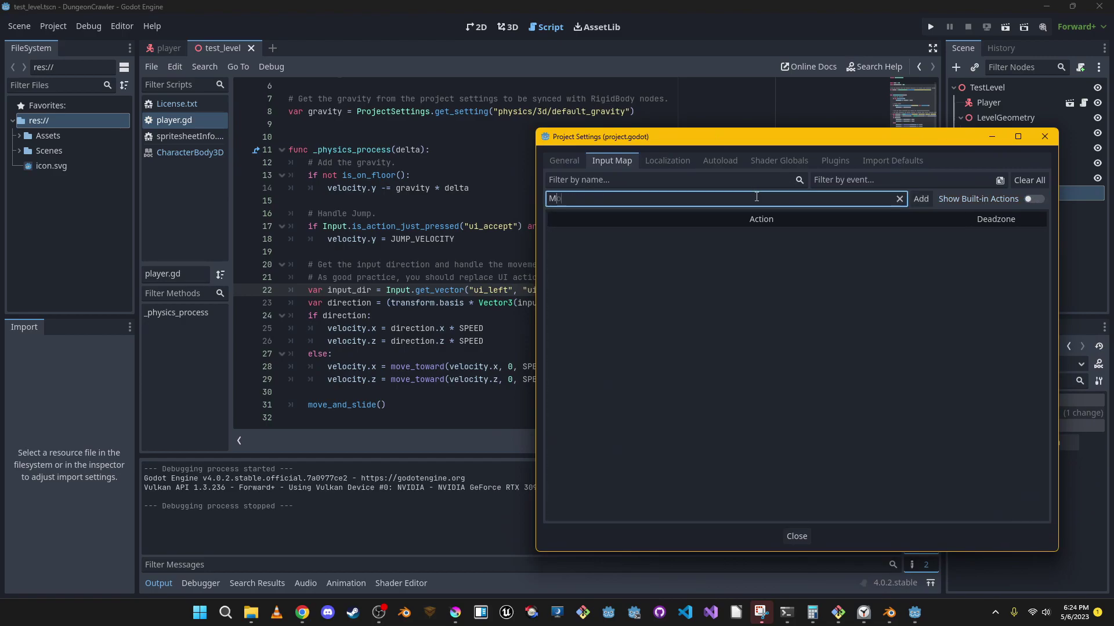
key(Return)
text(MoveRight)
key(Return)
text(MoveFor)
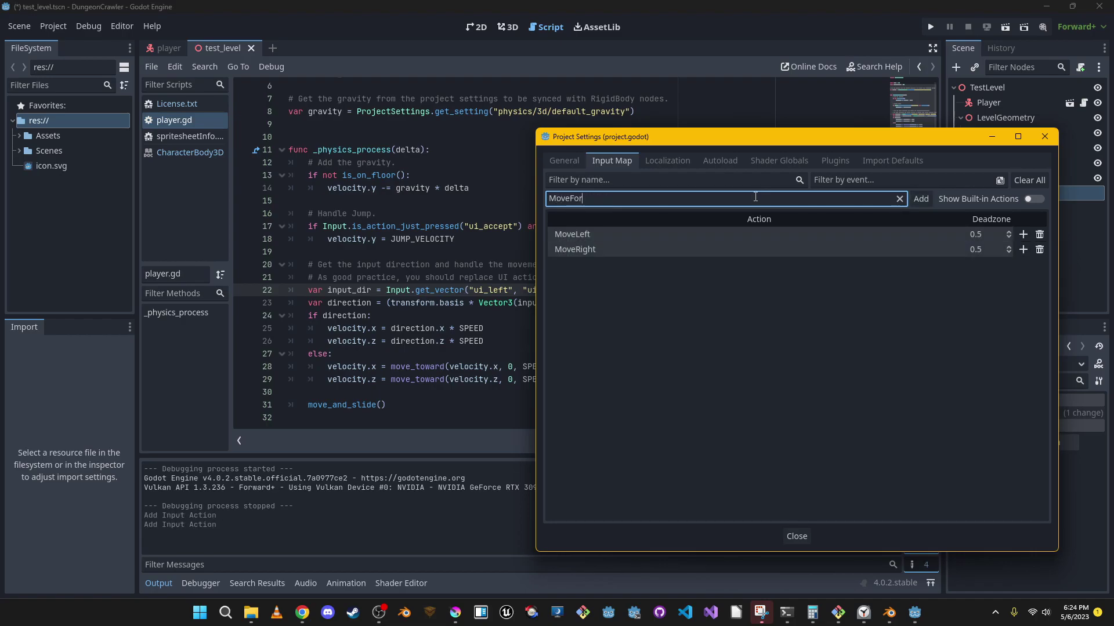
text(ward)
key(Return)
text(MoveBackward)
key(Return)
Add the input actions RotateCameraLeft, RotateCameraRight and MouseRotateEnable
text(RotateCameraLeft)
key(Return)
text(RotateCameraRight)
key(Return)
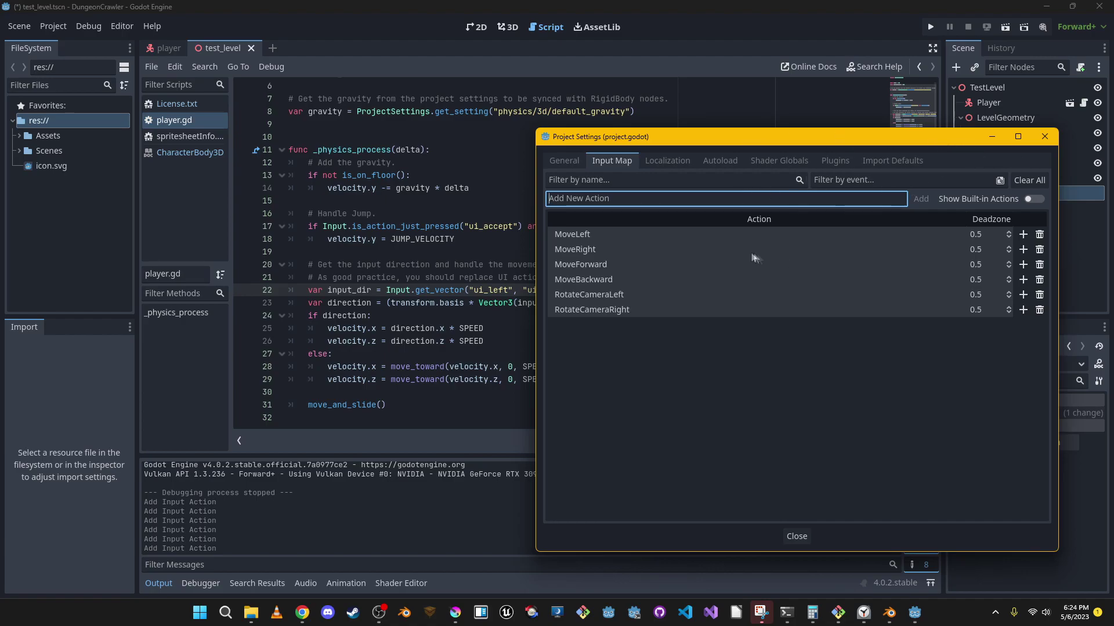
text(Moue)
key(BackSpace)
text(seRotateEnable)
key(Return)
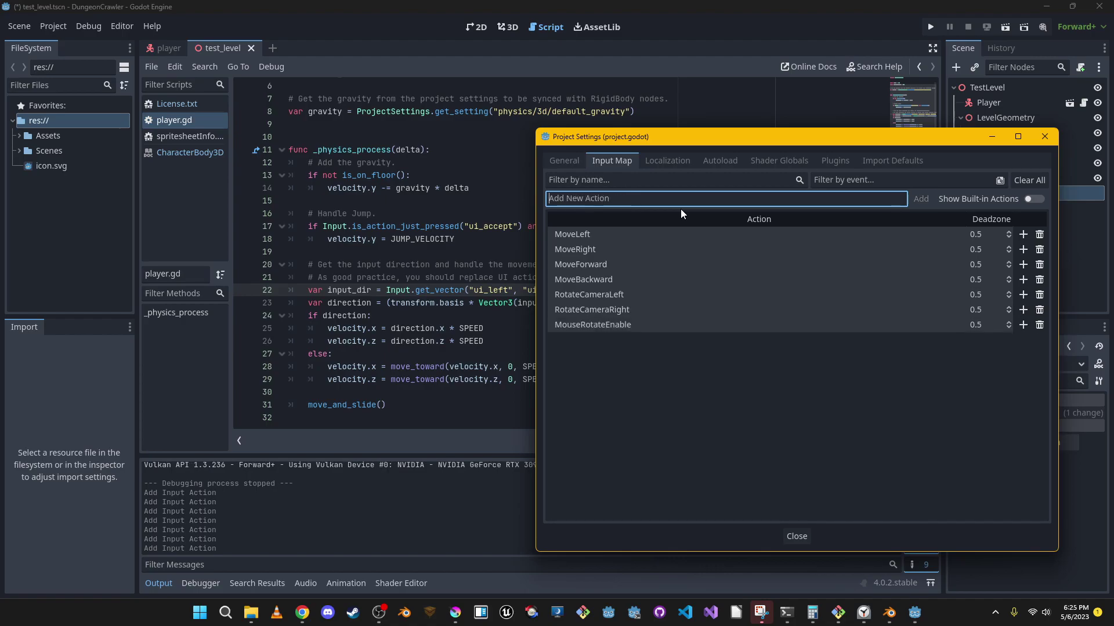
click(1023, 235)
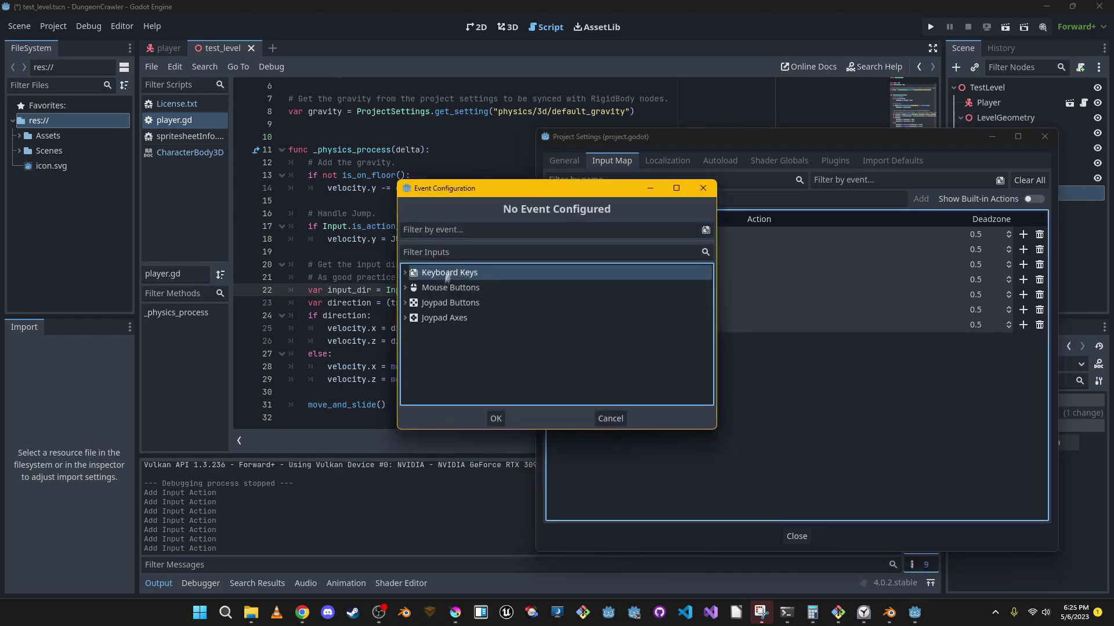
key(w)
click(496, 418)
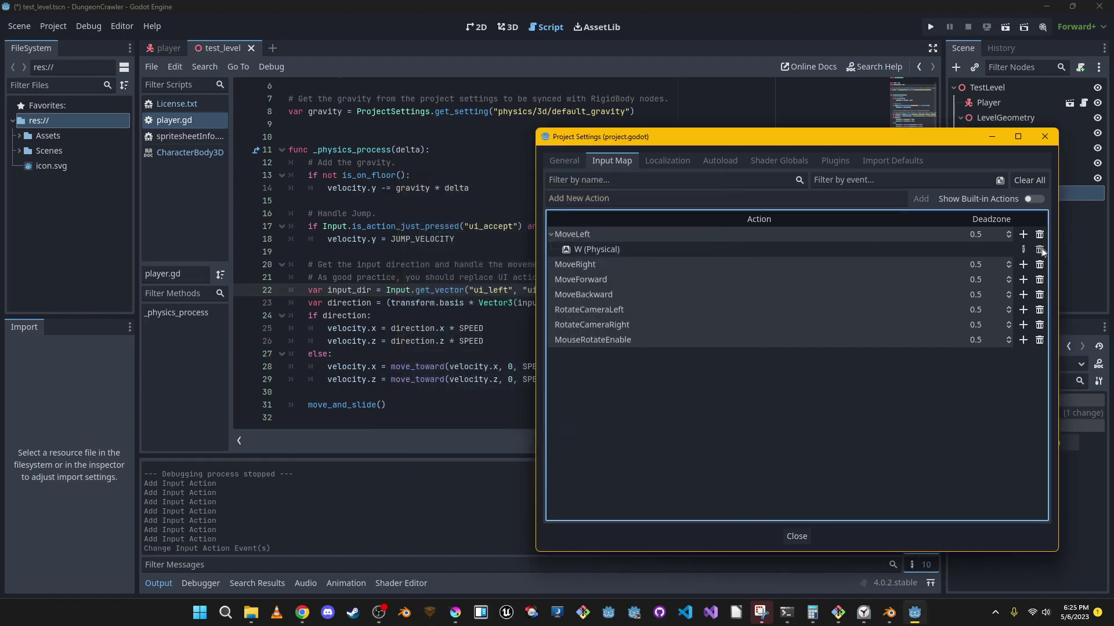
click(1040, 249)
Assign the A key to MoveLeft and the D key to MoveRight
click(1022, 234)
key(a)
click(496, 418)
click(1023, 265)
key(d)
click(496, 419)
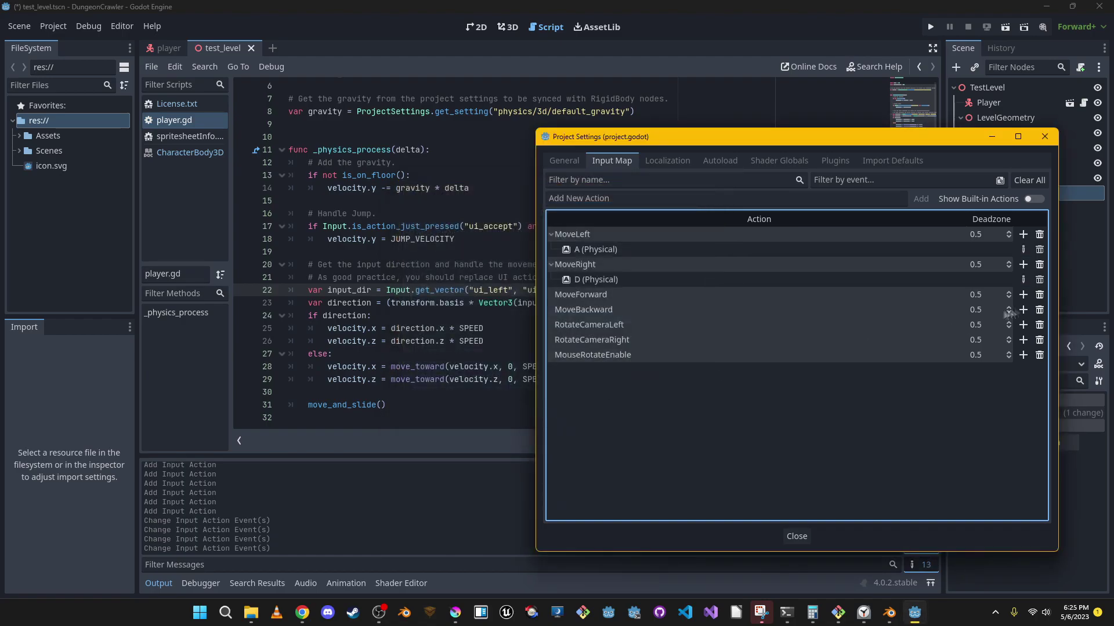
Assign the W key to MoveForward and the S key to MoveBackward
click(1023, 295)
key(w)
click(496, 418)
click(1022, 325)
key(s)
click(496, 418)
Assign the Left arrow key to RotateCameraLeft and the Right arrow key to RotateCameraRight
click(1023, 355)
key(Left)
click(496, 418)
click(1023, 385)
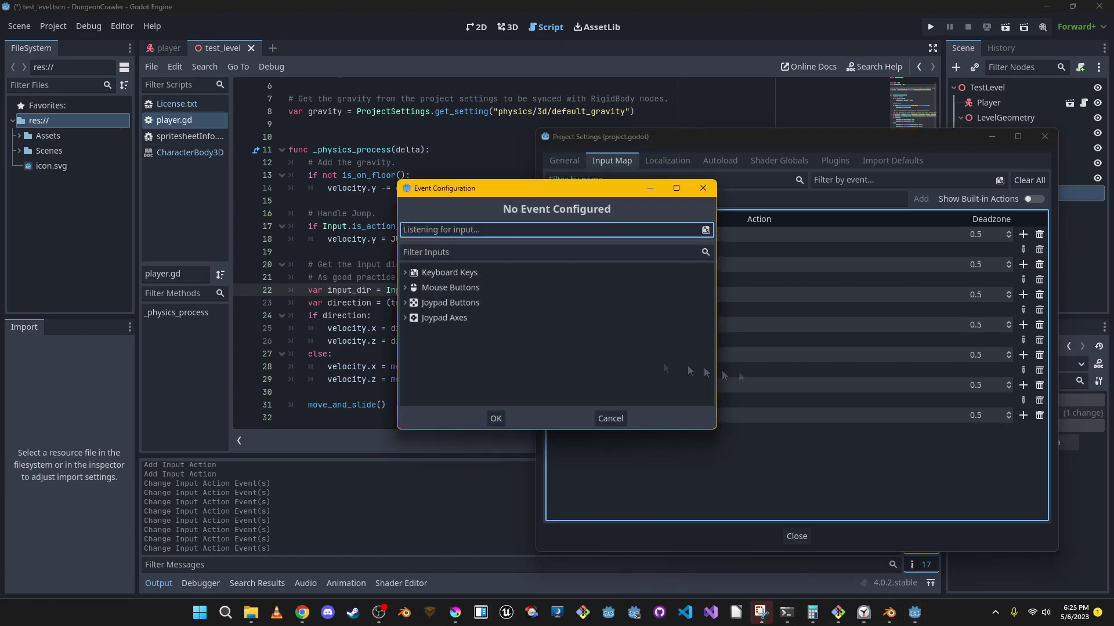
Assign the Middle Mouse Button to MouseRotateEnable and close the project settings
click(405, 287)
scroll(548, 302, down, 3)
scroll(547, 302, up, 3)
click(459, 332)
click(495, 435)
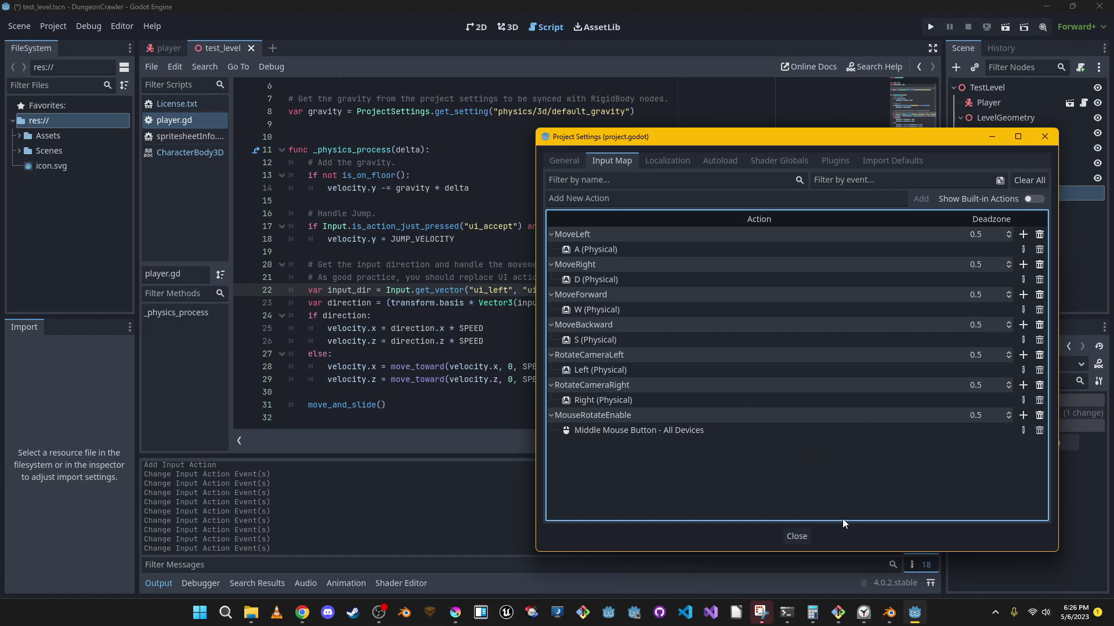
click(796, 536)
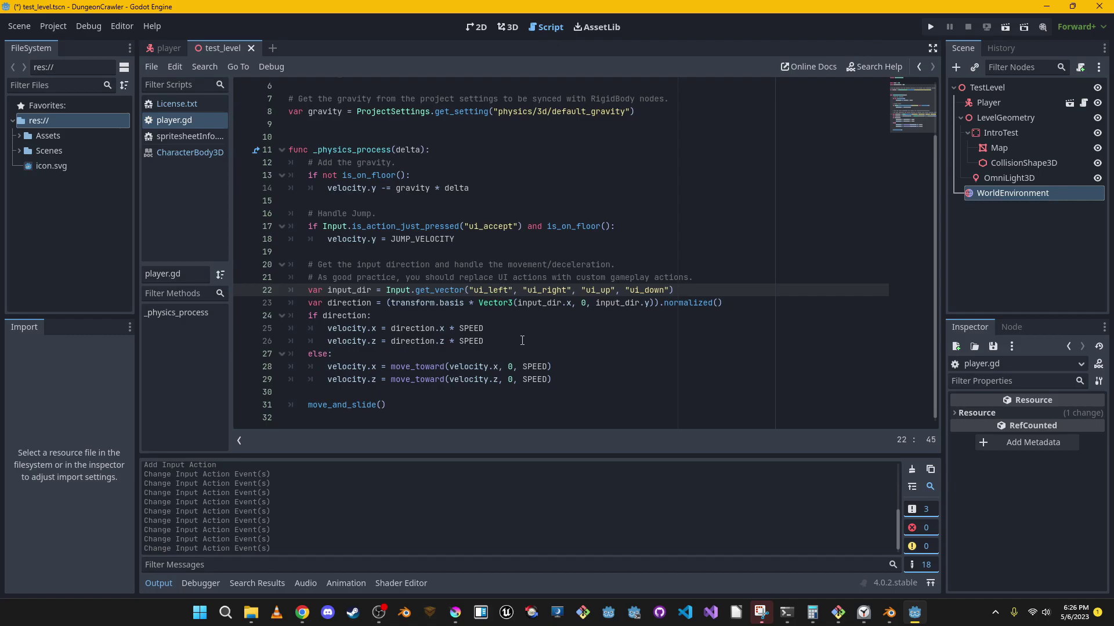
Open the player scene and add a Node3D as a child of CharacterBody3D
click(1071, 103)
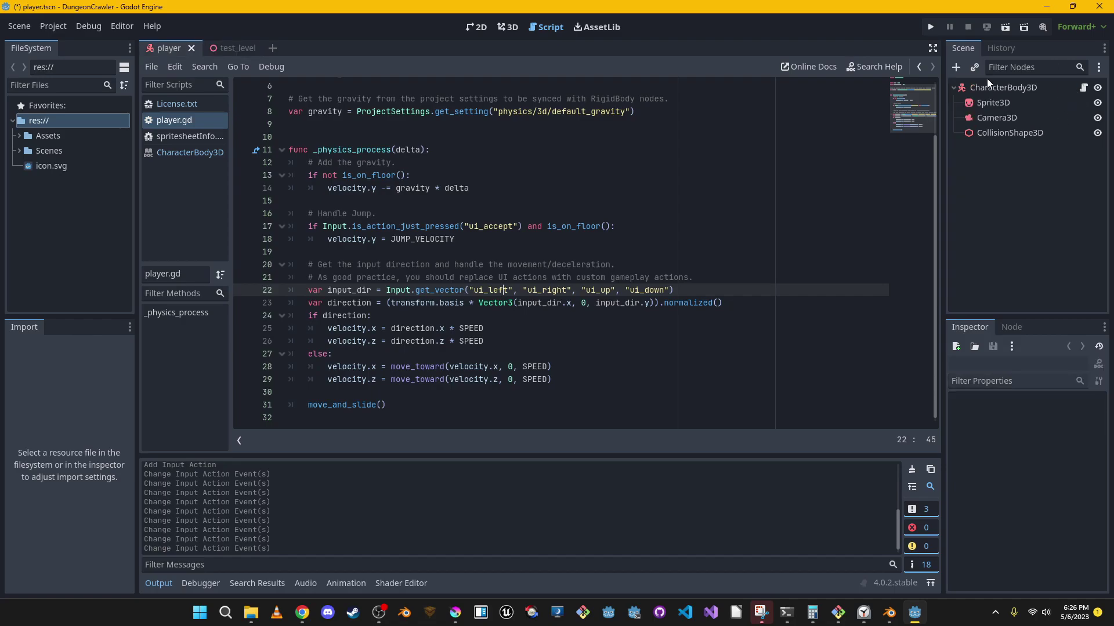
click(955, 67)
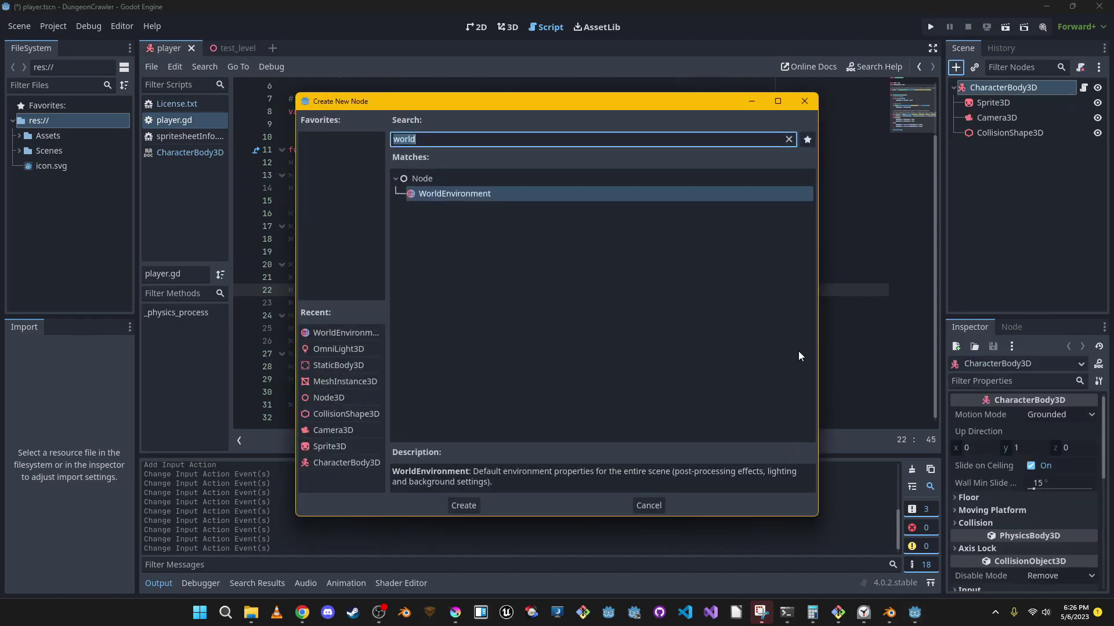
text(node)
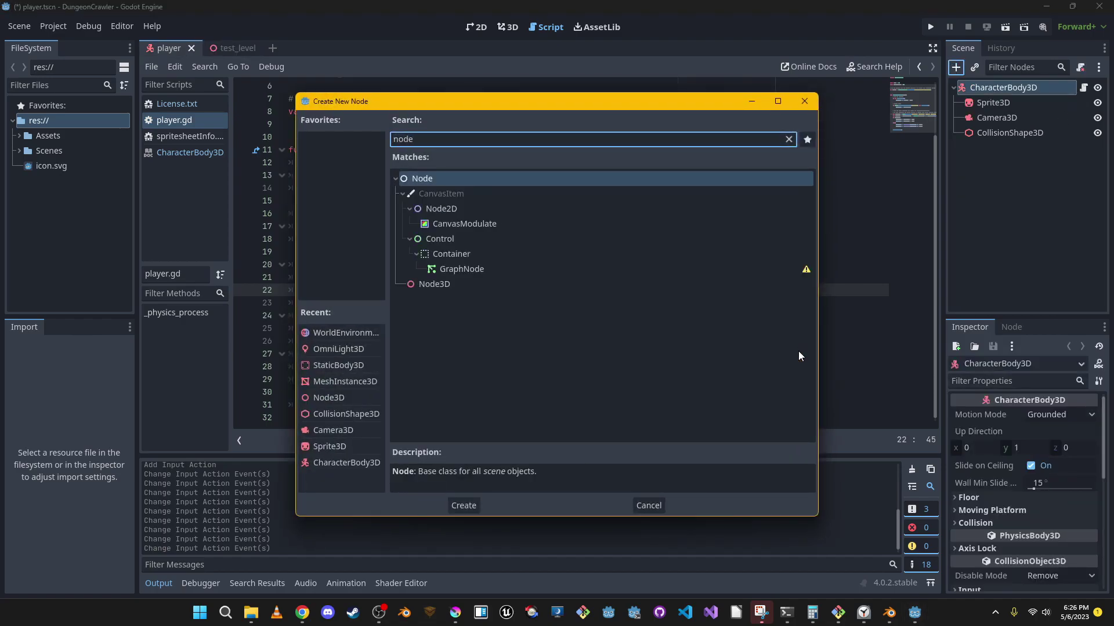
key(Down)
key(Down)
key(Down)
key(Down)
key(Down)
key(Down)
key(Return)
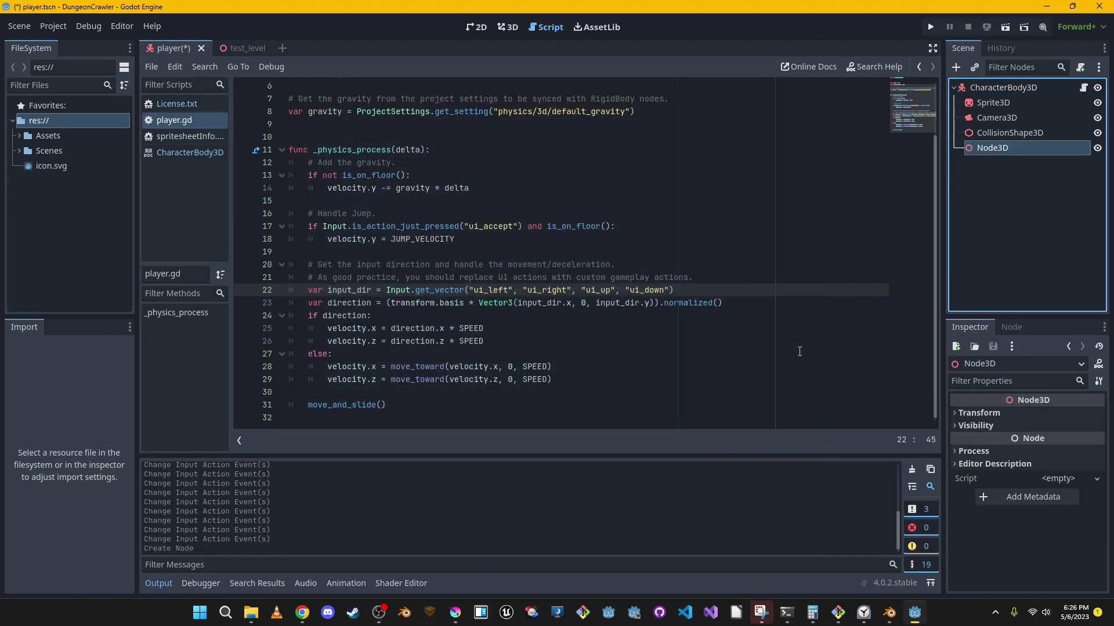
Make Camera3D a child of the new Node3D and rename that node CameraPivot
click(1031, 132)
drag(1018, 116, 1019, 147)
double_click(1032, 132)
text(CameraPi)
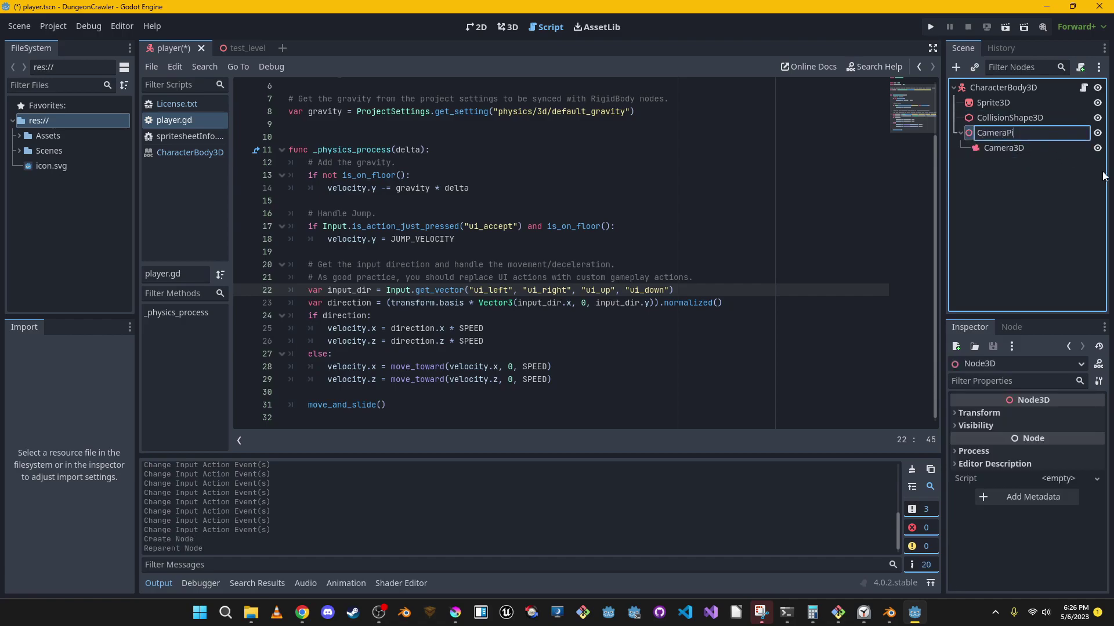
text(vot)
key(Return)
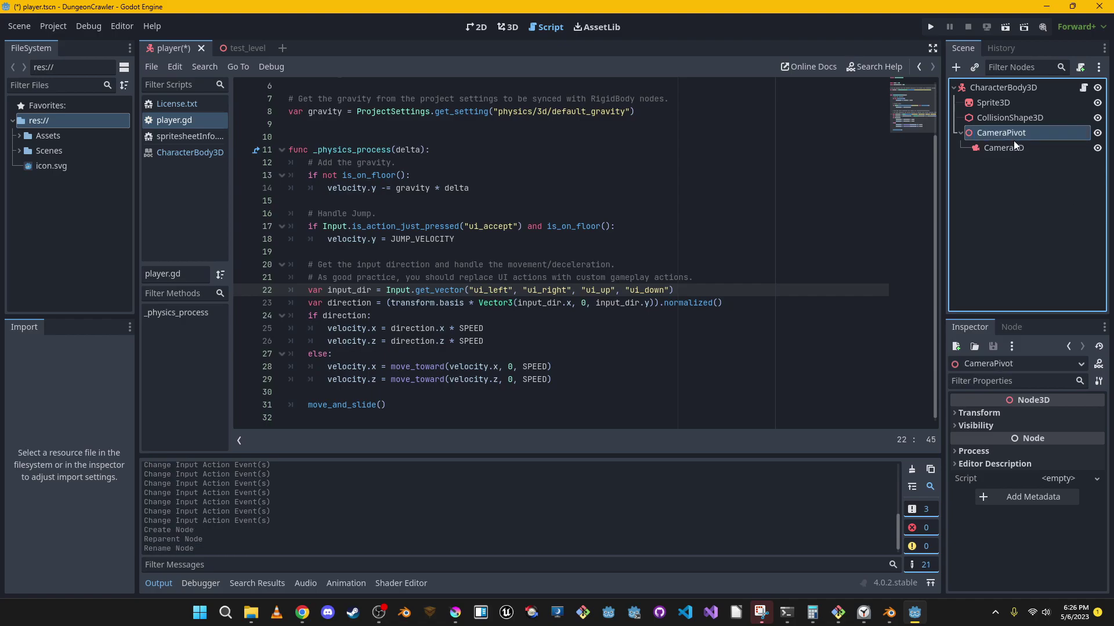
Save the player scene
click(1006, 89)
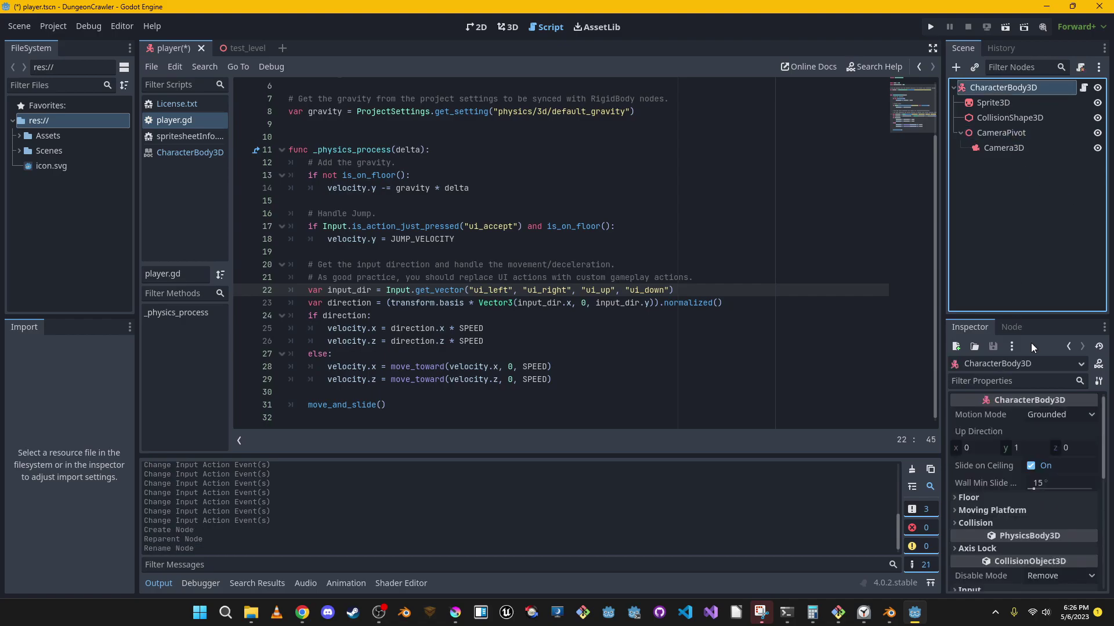
click(1020, 133)
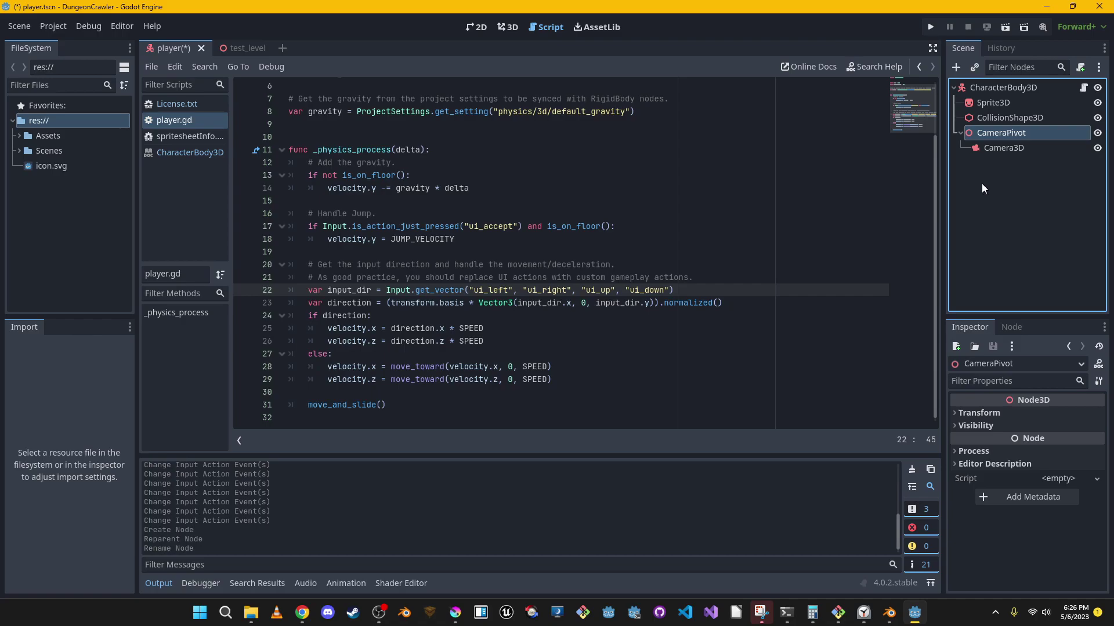
key(ctrl+s)
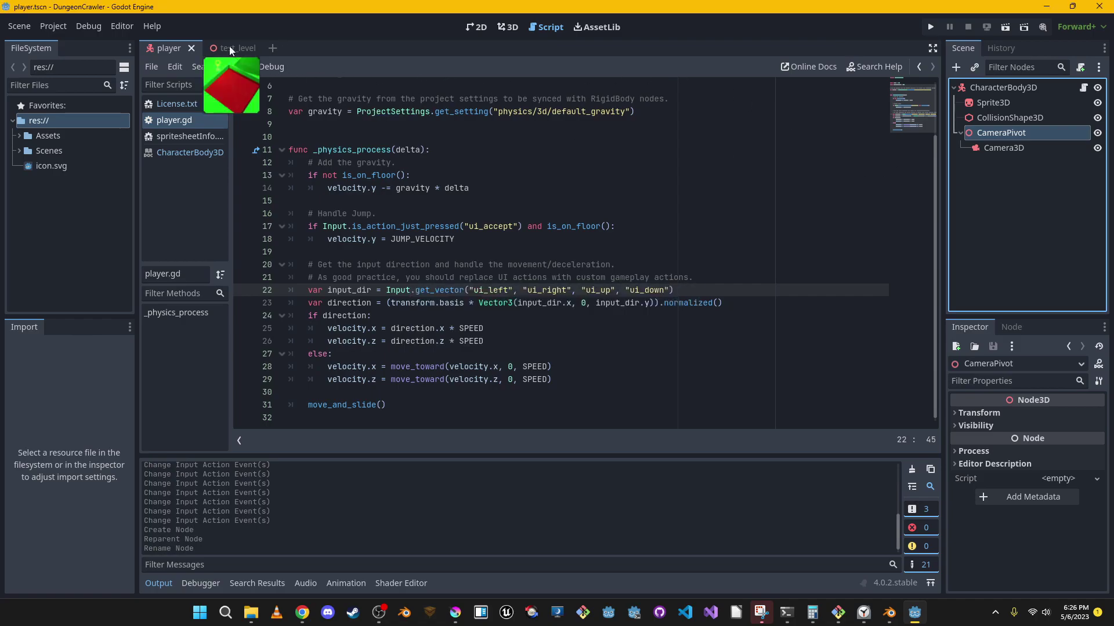
In the 3D view, move CameraPivot with its camera along the ground plane to about x 14.9, z 30.4
click(509, 27)
scroll(687, 189, up, 5)
right_drag(687, 189, 741, 210)
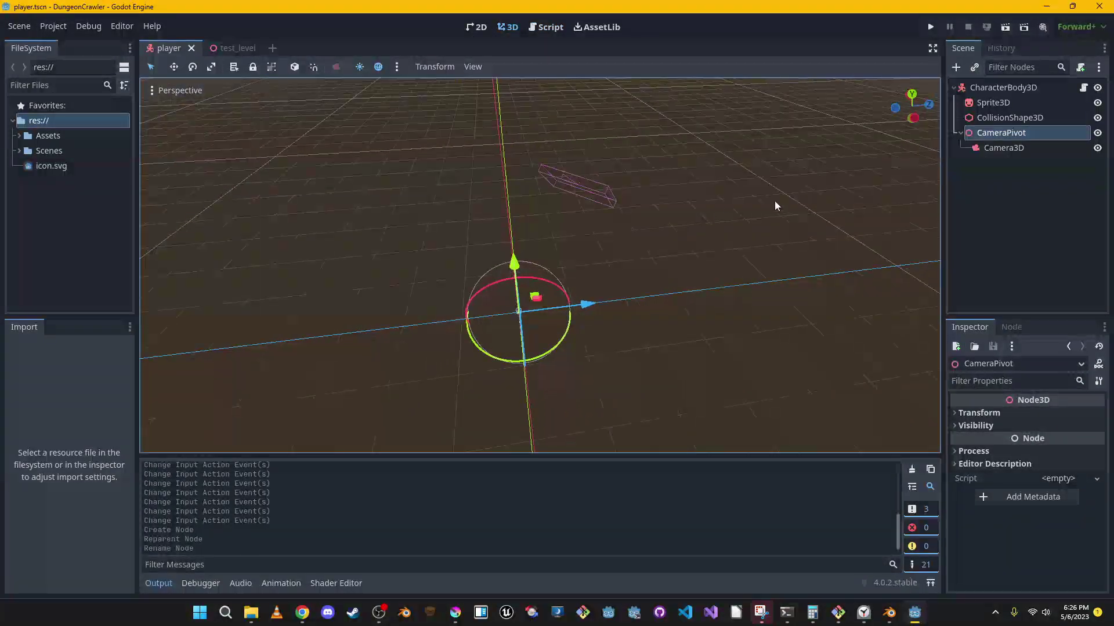
click(1024, 146)
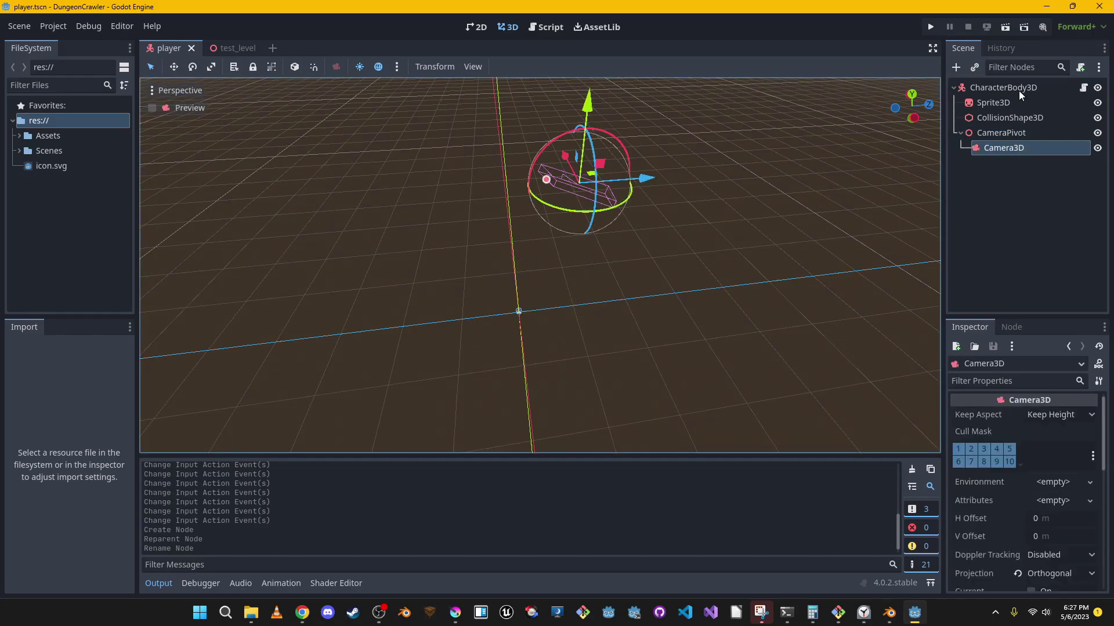
click(1031, 131)
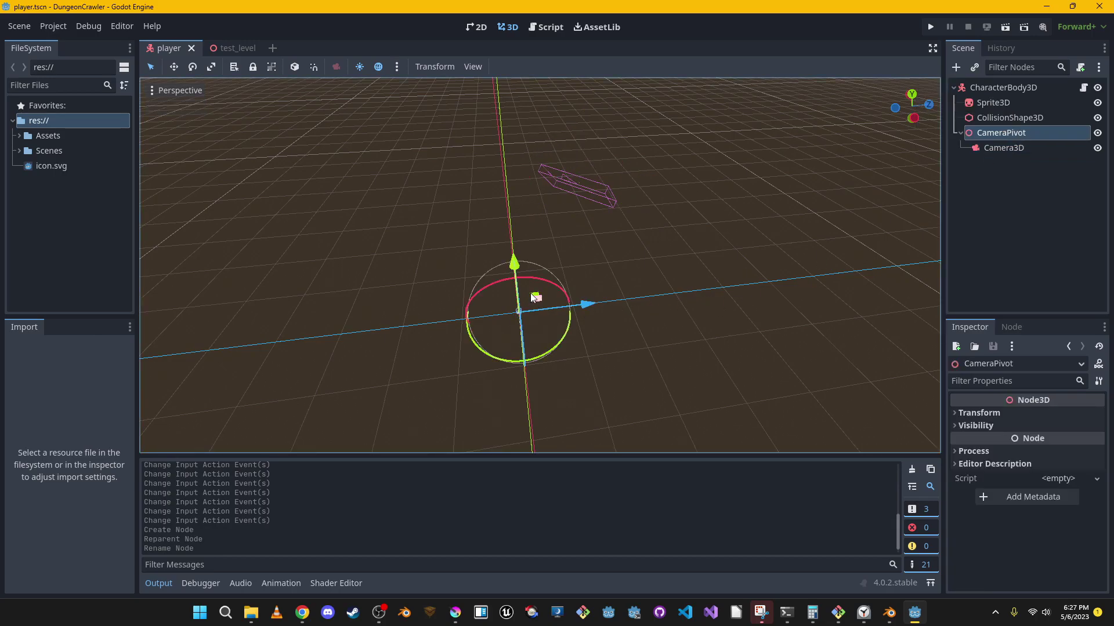
drag(534, 287, 670, 217)
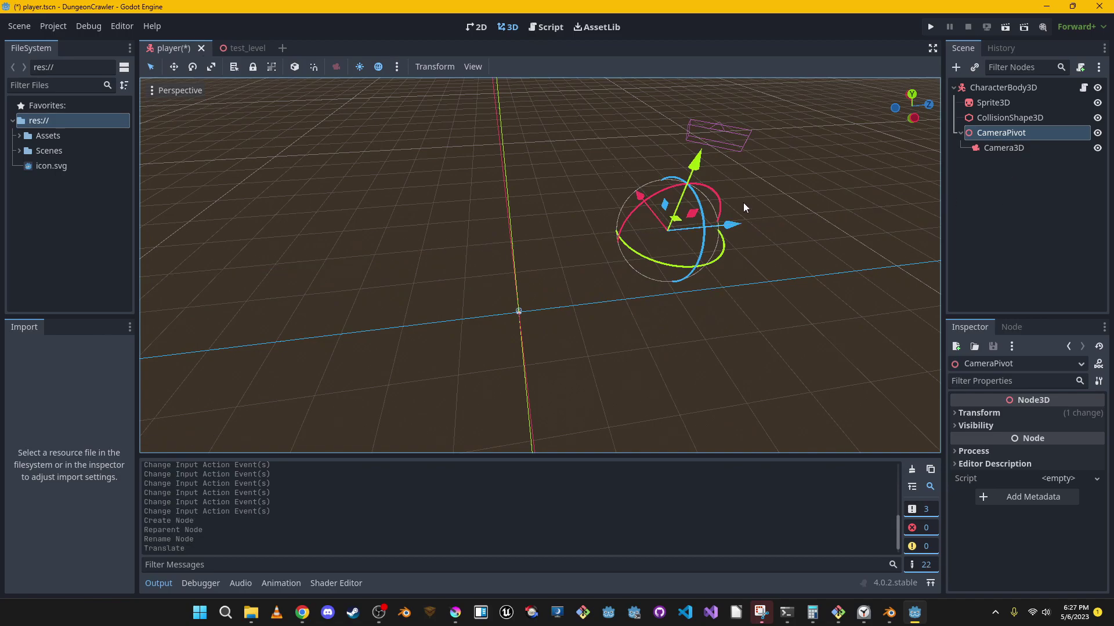
Set CameraPivot's Y rotation to 45 degrees
click(1028, 148)
click(1031, 132)
click(1015, 414)
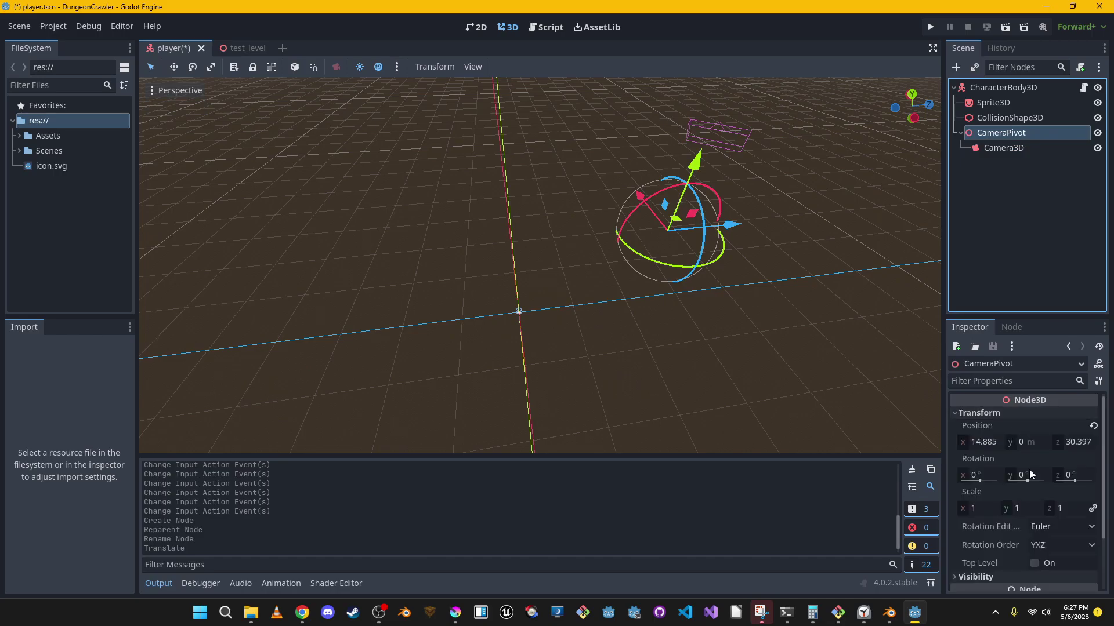
click(1035, 441)
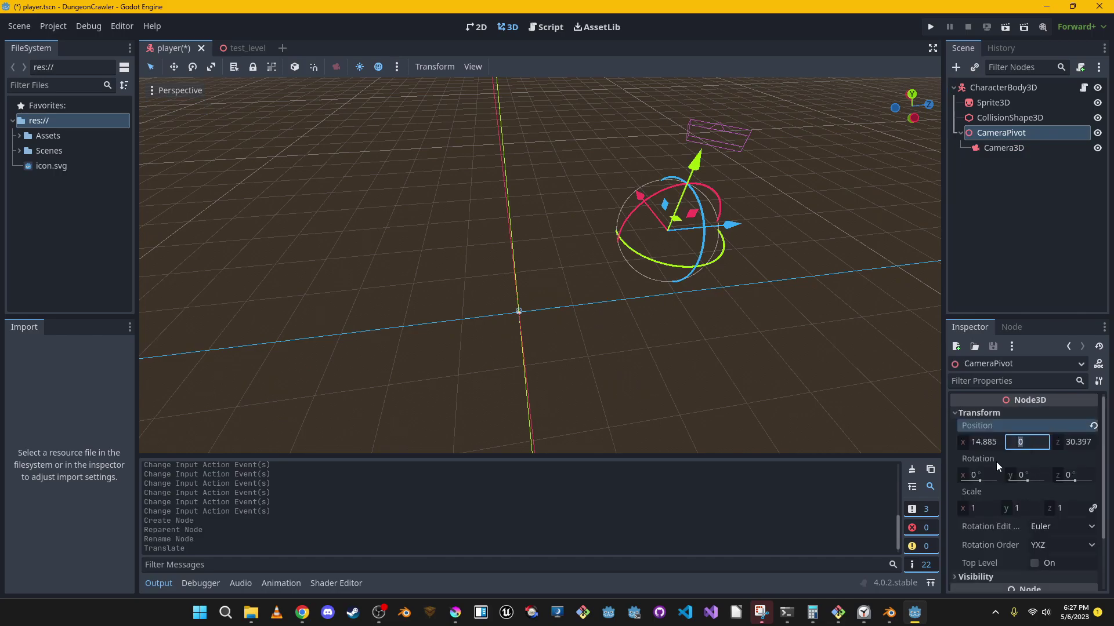
click(1037, 473)
text(45)
key(Return)
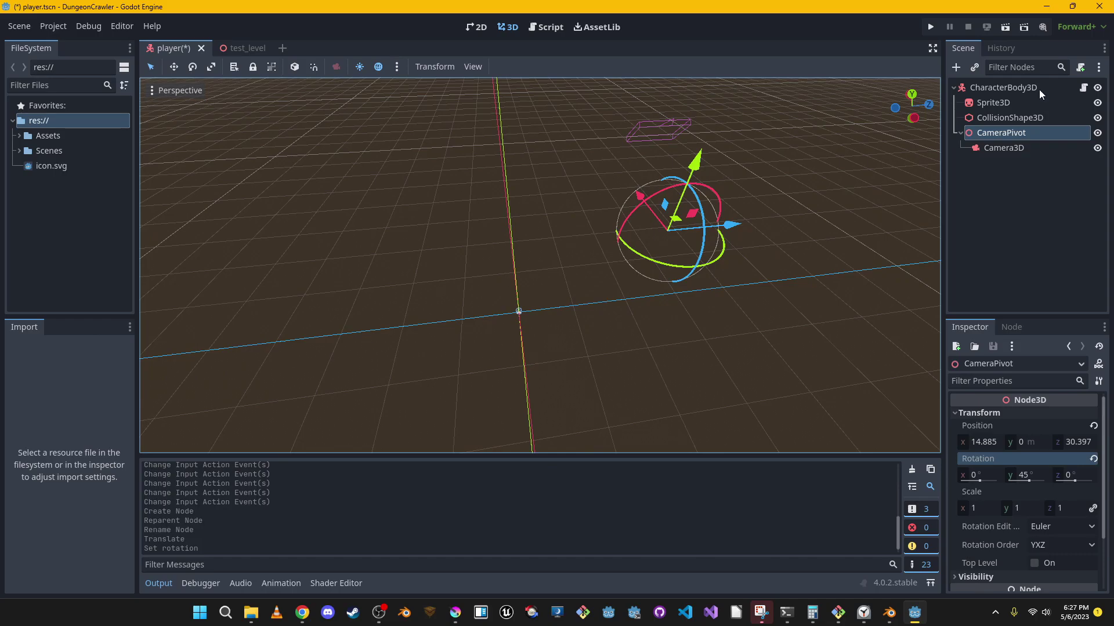
Undo CameraPivot's last rotation and its move along the ground plane
click(1004, 88)
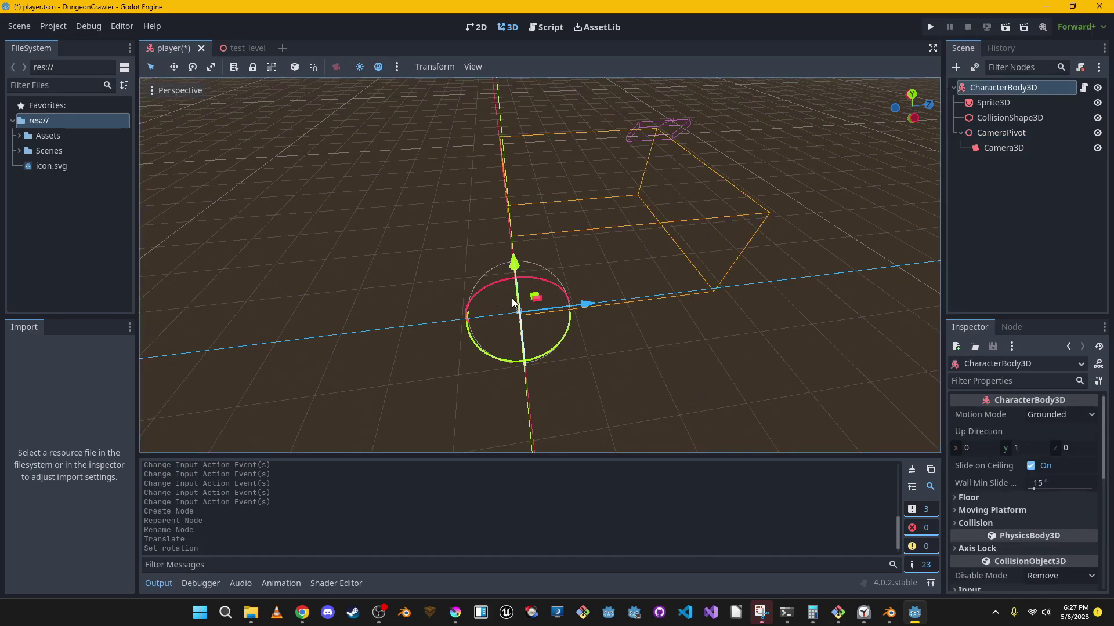
click(1002, 133)
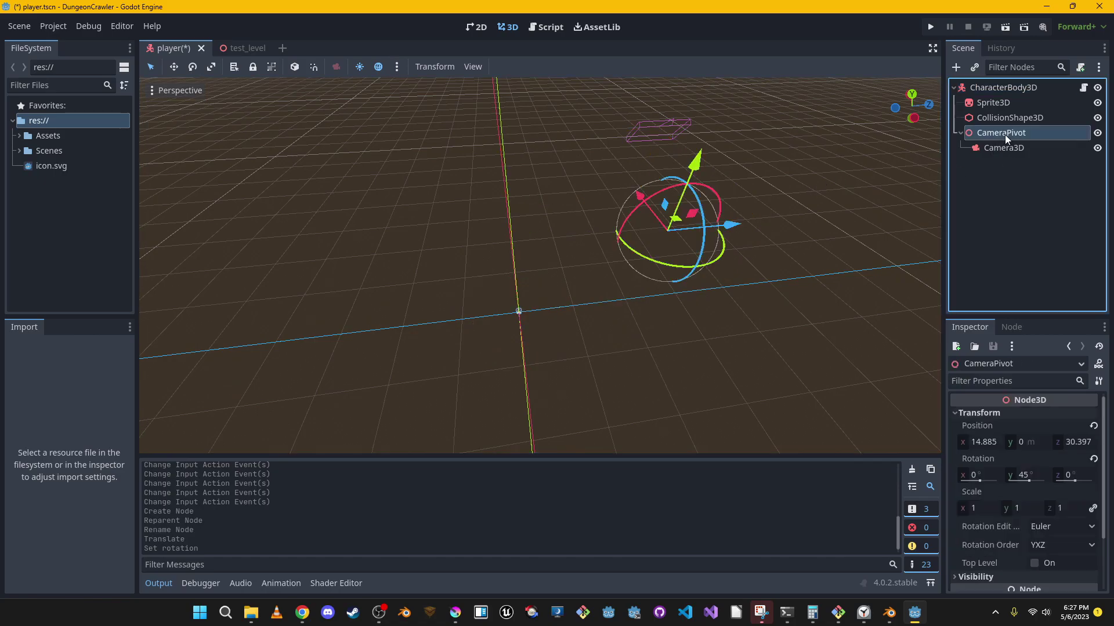
key(ctrl+z)
key(ctrl+z)
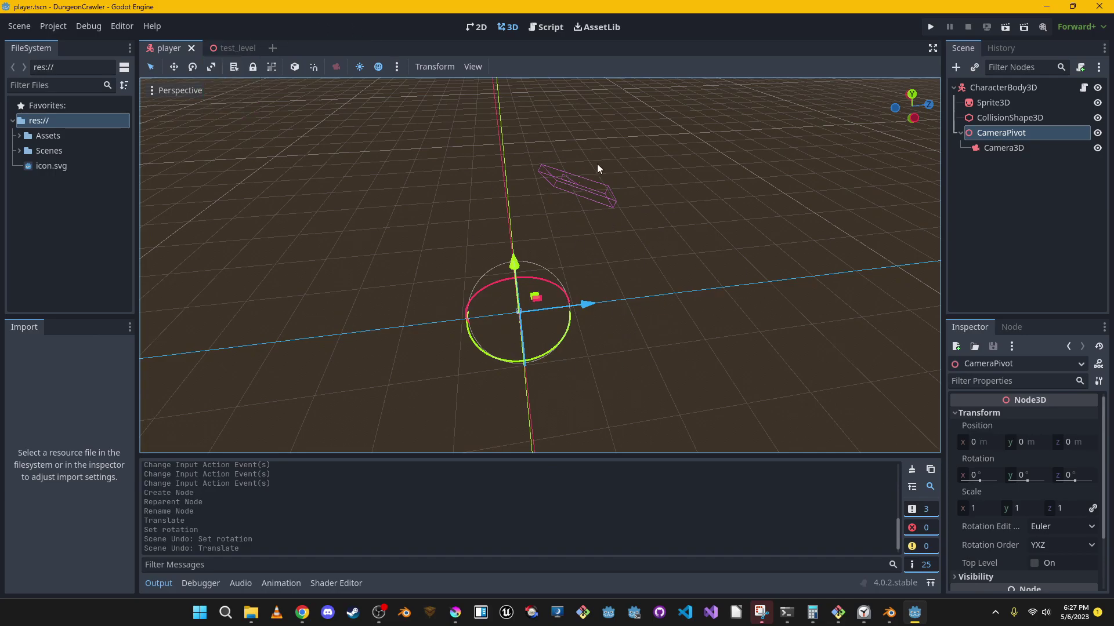
Open the script attached to CharacterBody3D and check the custom action names in the project's input map
click(1083, 88)
click(70, 26)
click(69, 40)
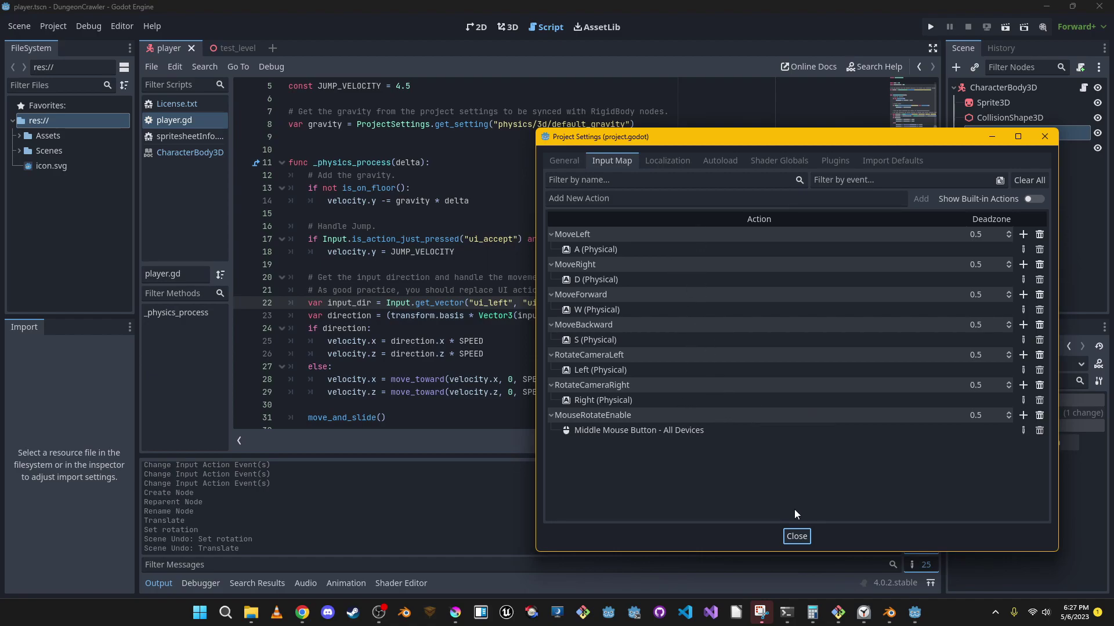
click(796, 537)
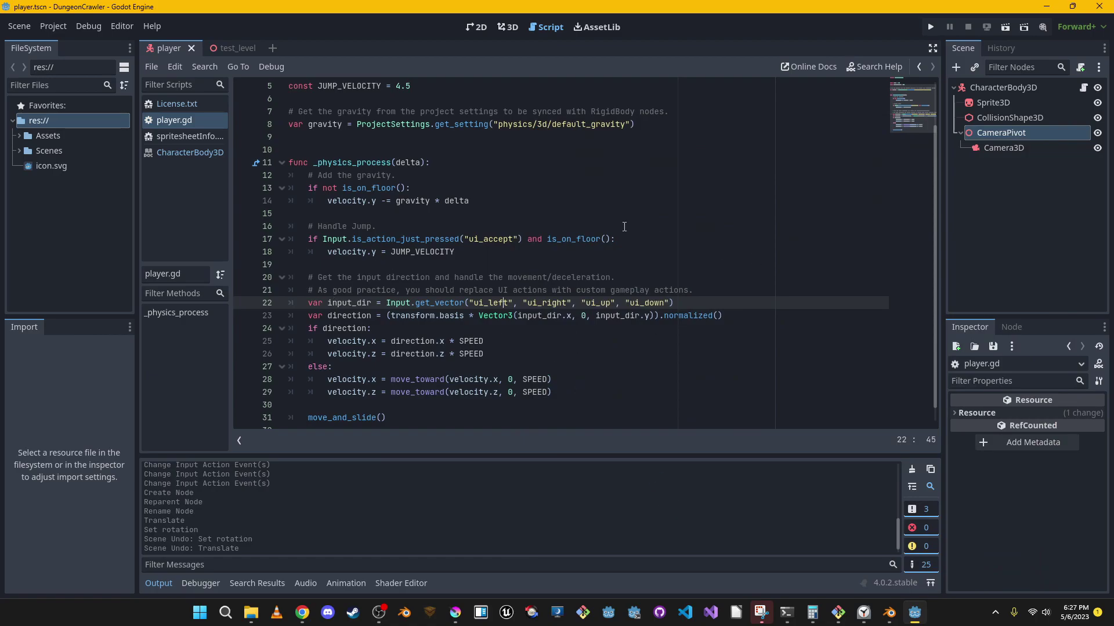
click(62, 25)
click(73, 46)
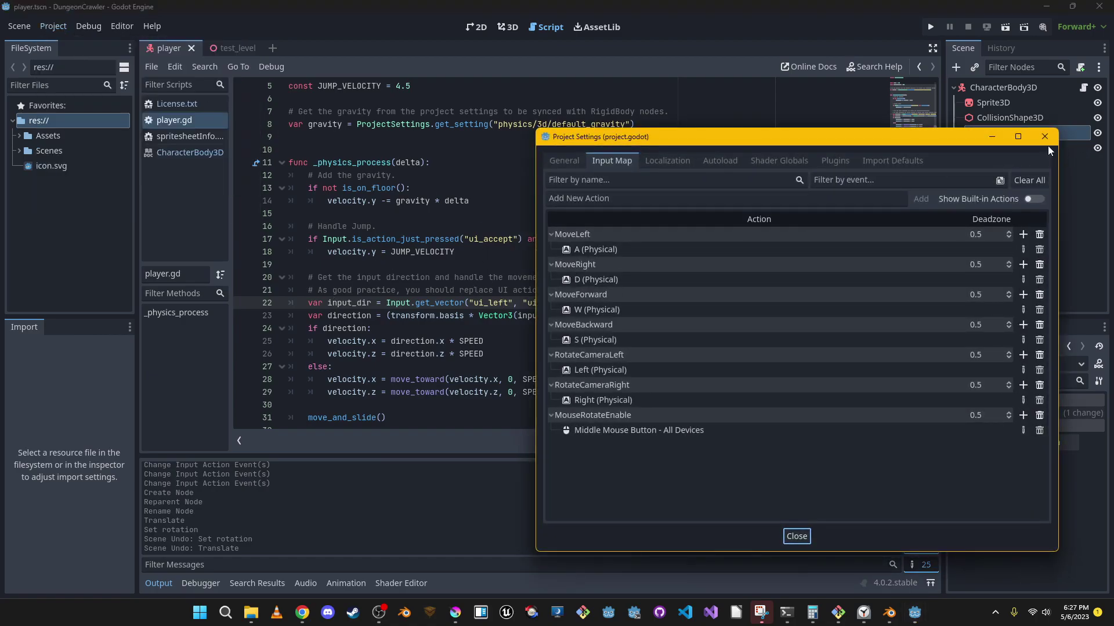
click(1044, 137)
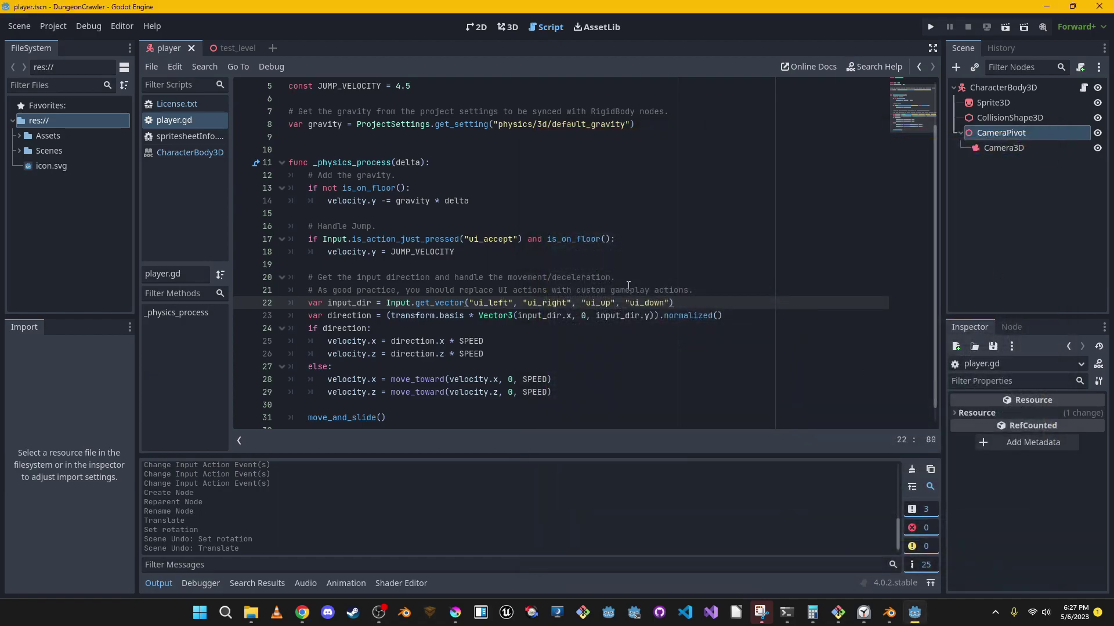
Copy the MoveLeft action name from the input map and put it in place of "ui_left" in the get_vector call
click(53, 26)
click(82, 45)
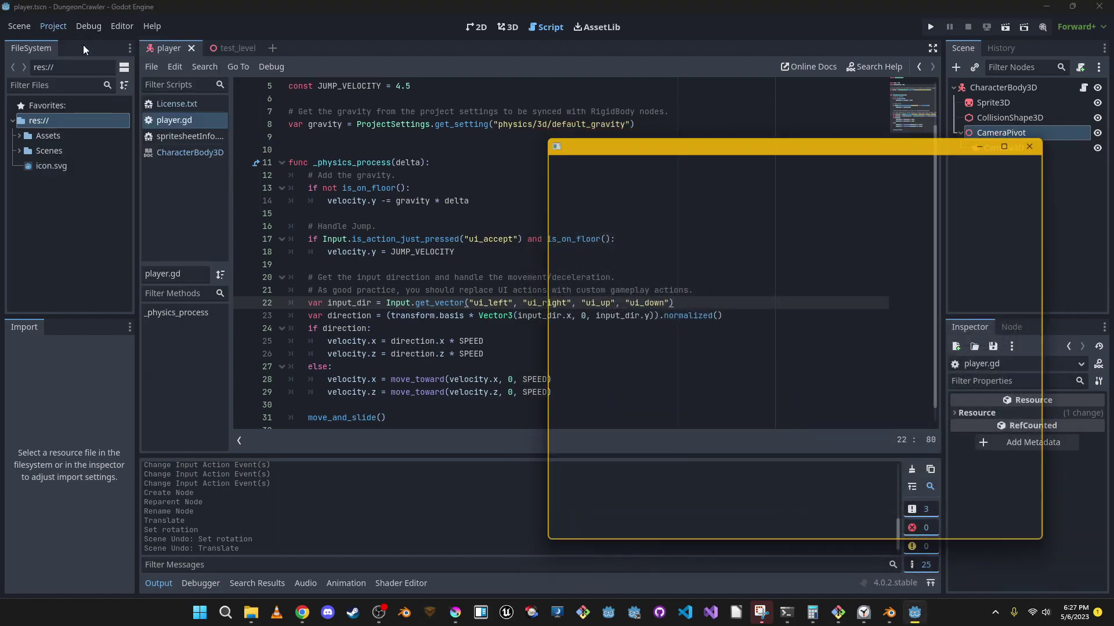
double_click(565, 232)
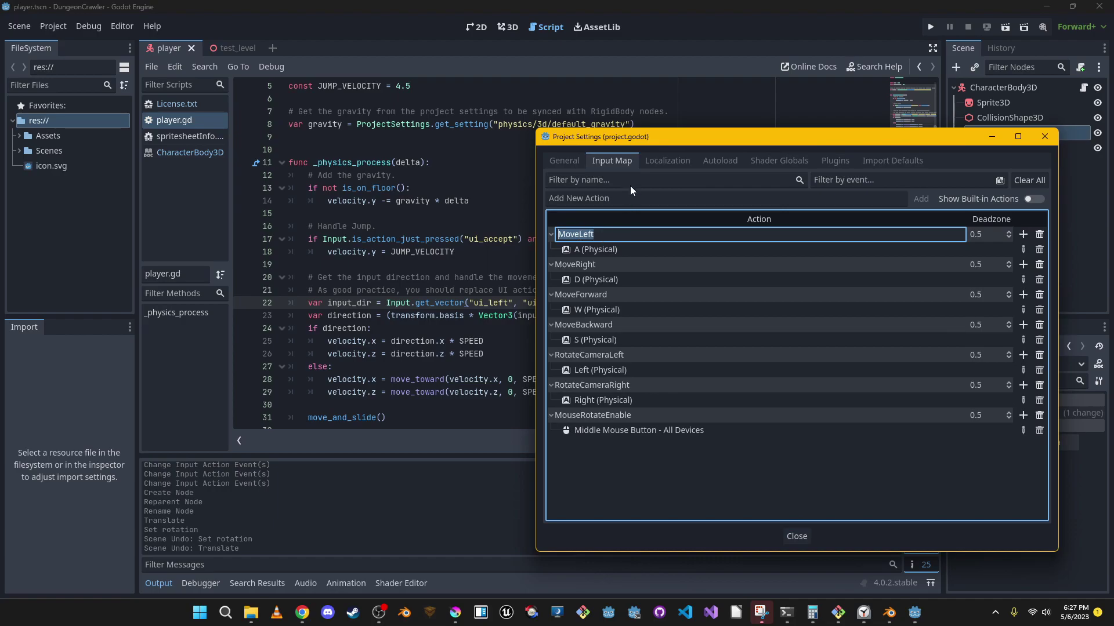
click(493, 303)
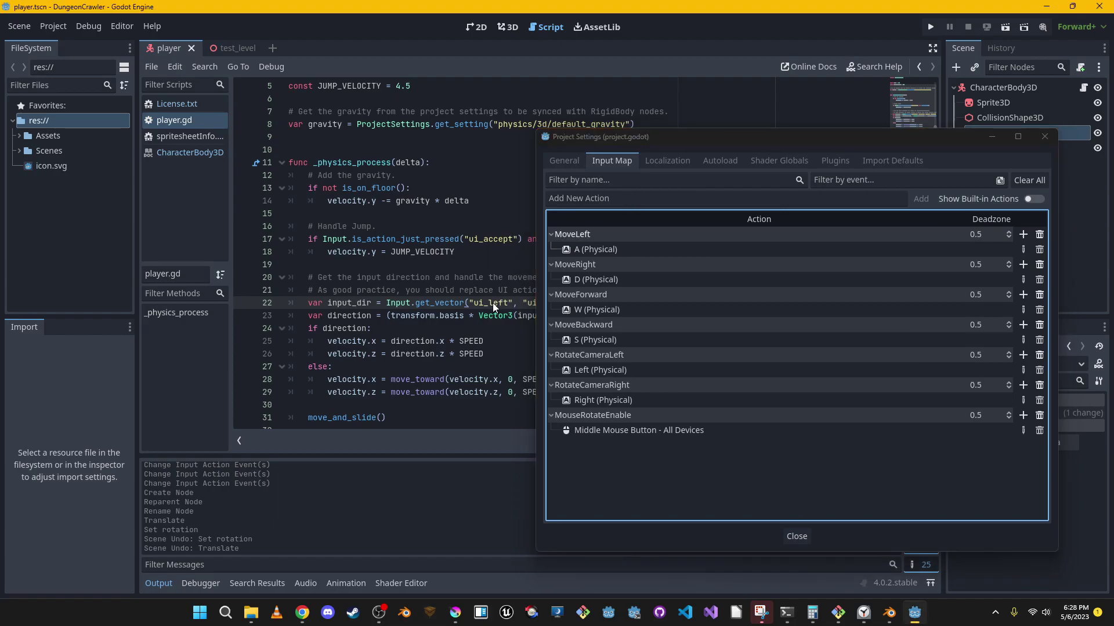
drag(741, 142, 624, 404)
click(494, 305)
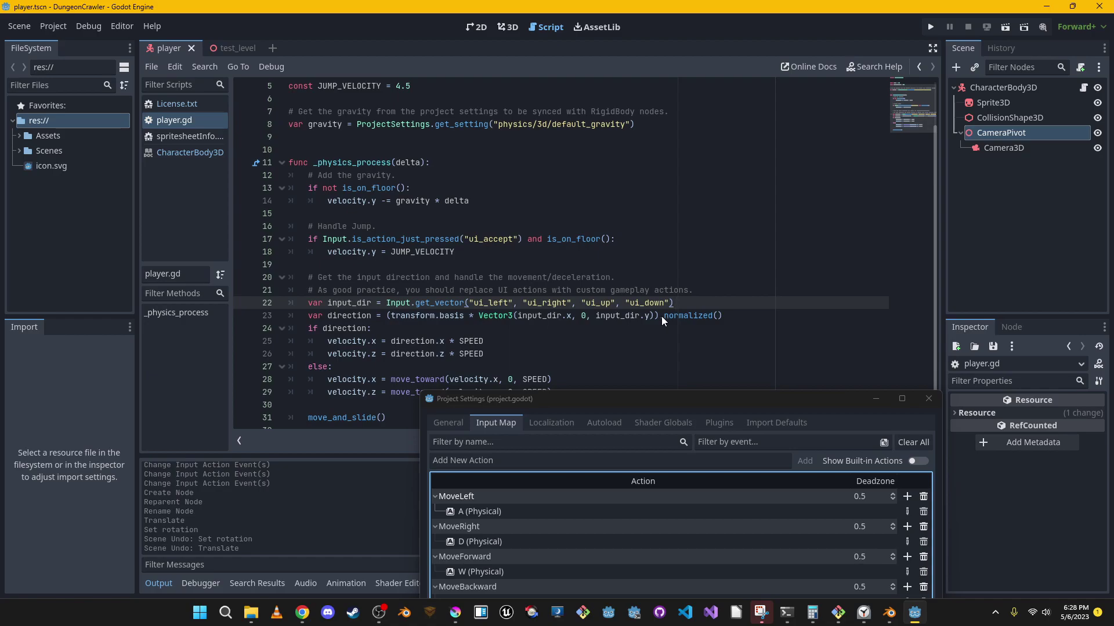
click(928, 399)
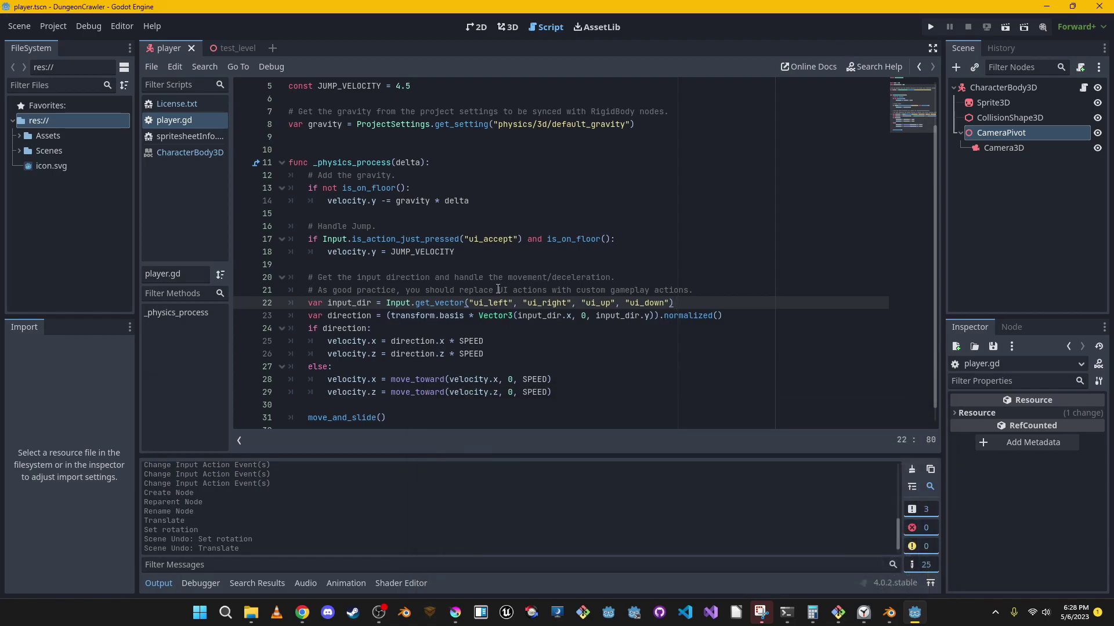
double_click(485, 297)
text(MoveLeft)
Copy the MoveRight action name from the input map and put it in place of "ui_right" in the get_vector call
click(53, 26)
click(72, 43)
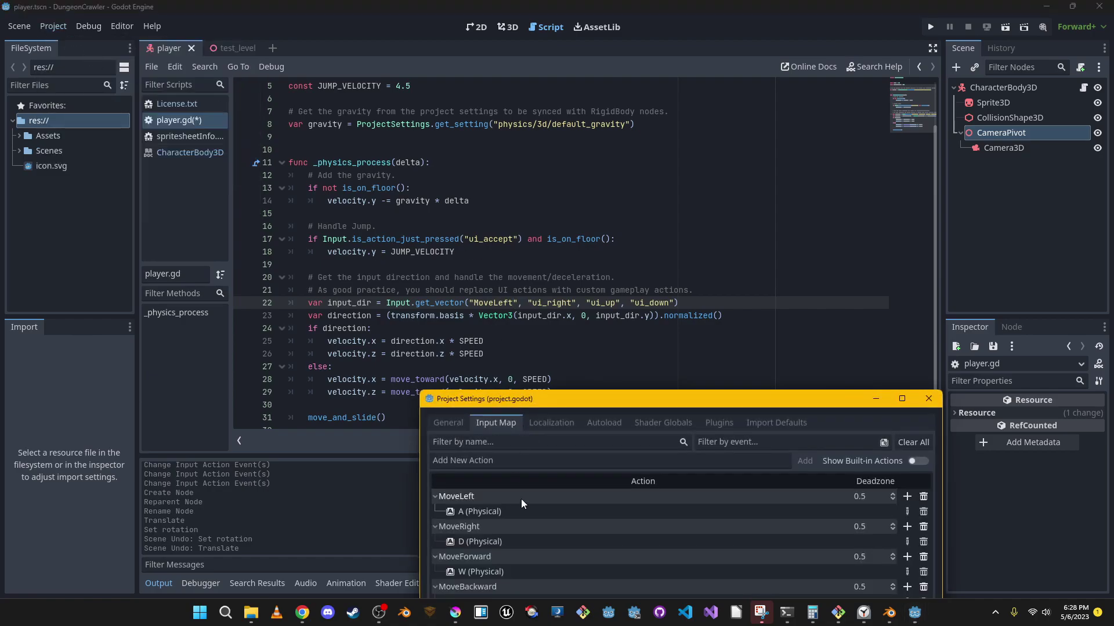
double_click(515, 527)
key(Return)
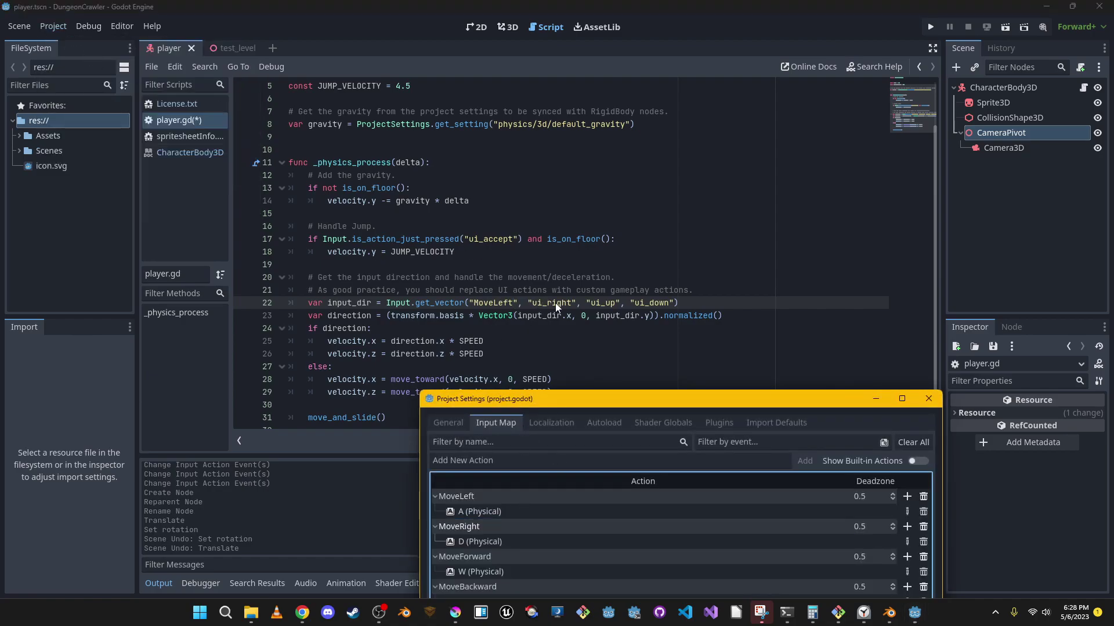
click(555, 303)
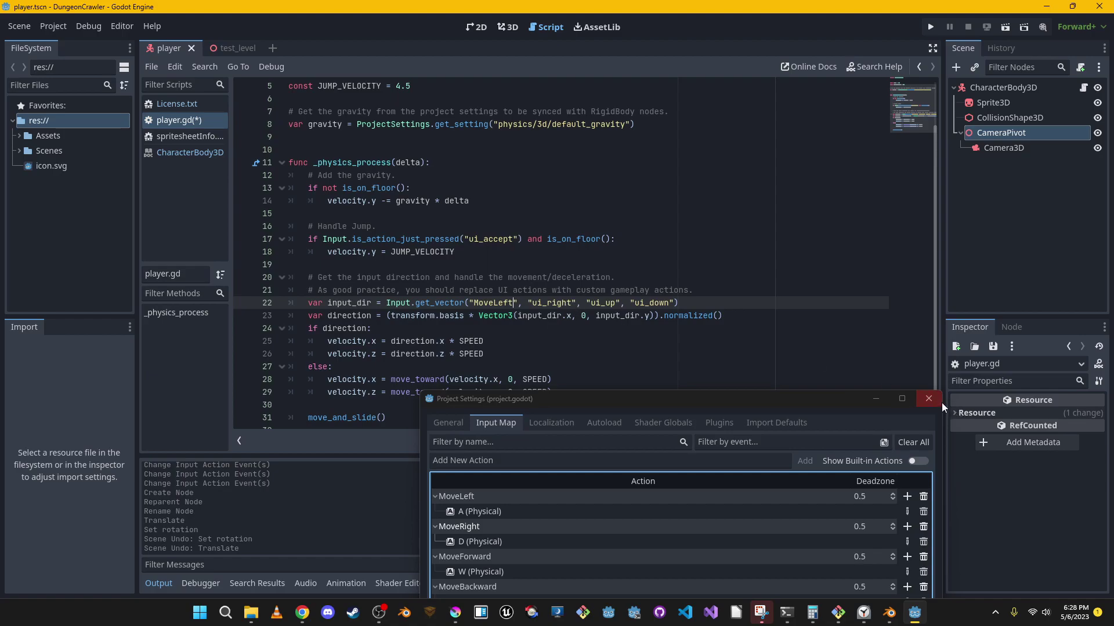
drag(754, 399, 498, 214)
click(672, 214)
double_click(551, 303)
text(MoveRight)
Replace "ui_up" in the get_vector call with "MoveForward"
double_click(607, 302)
text(MoveRigh)
key(BackSpace)
key(BackSpace)
key(BackSpace)
key(BackSpace)
text(Forward)
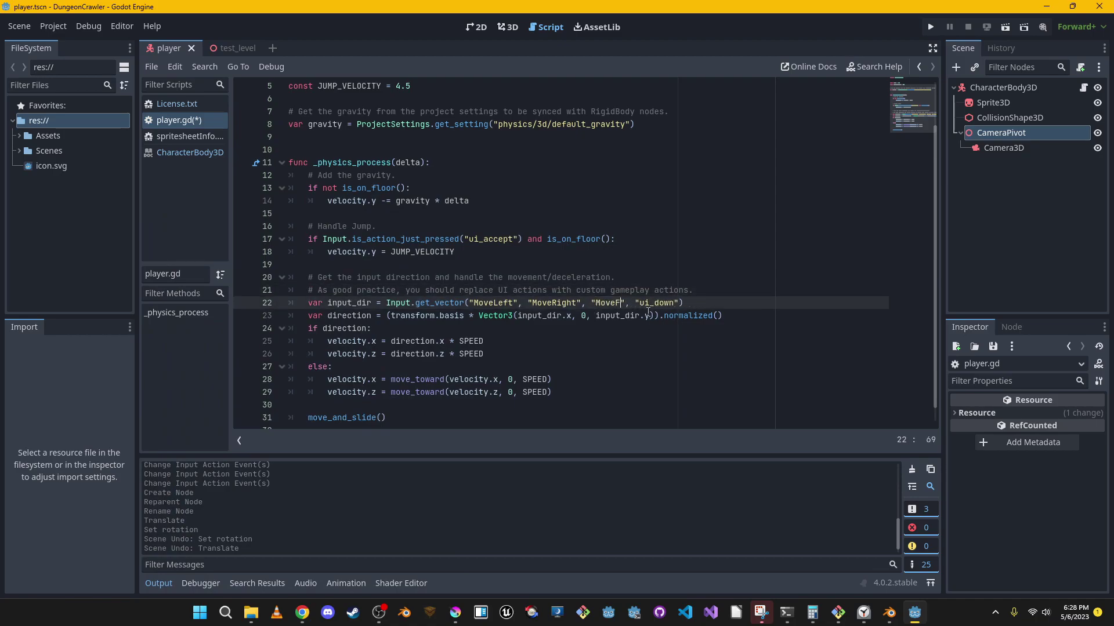
Replace "ui_down" in the get_vector call with "MoveBackward" and save the script
double_click(686, 303)
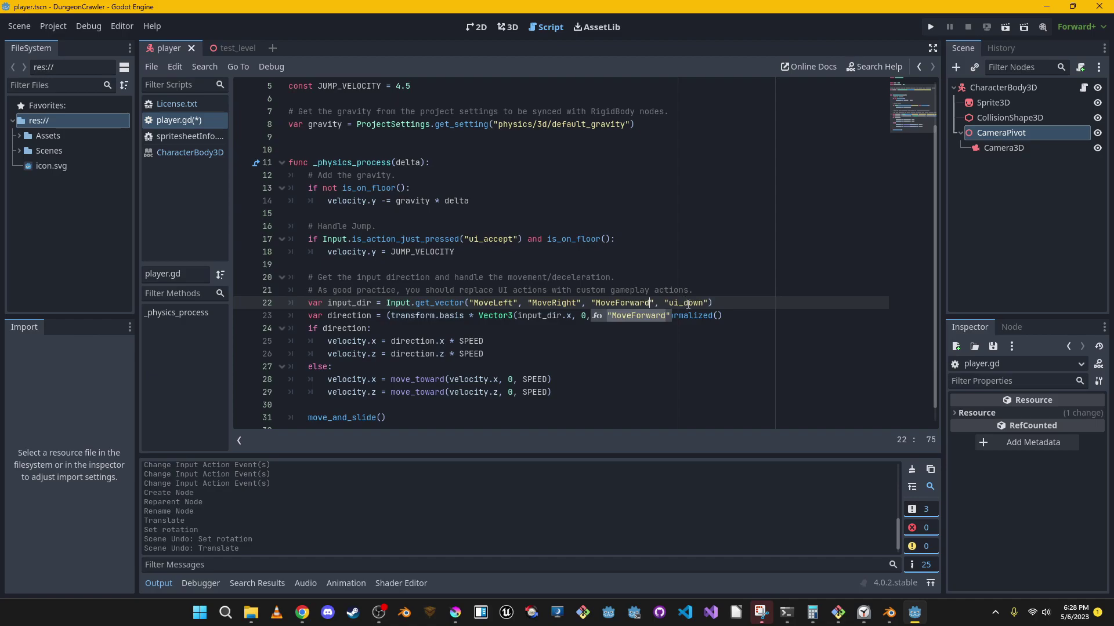
text(MoveRight)
key(BackSpace)
key(BackSpace)
key(BackSpace)
key(BackSpace)
key(BackSpace)
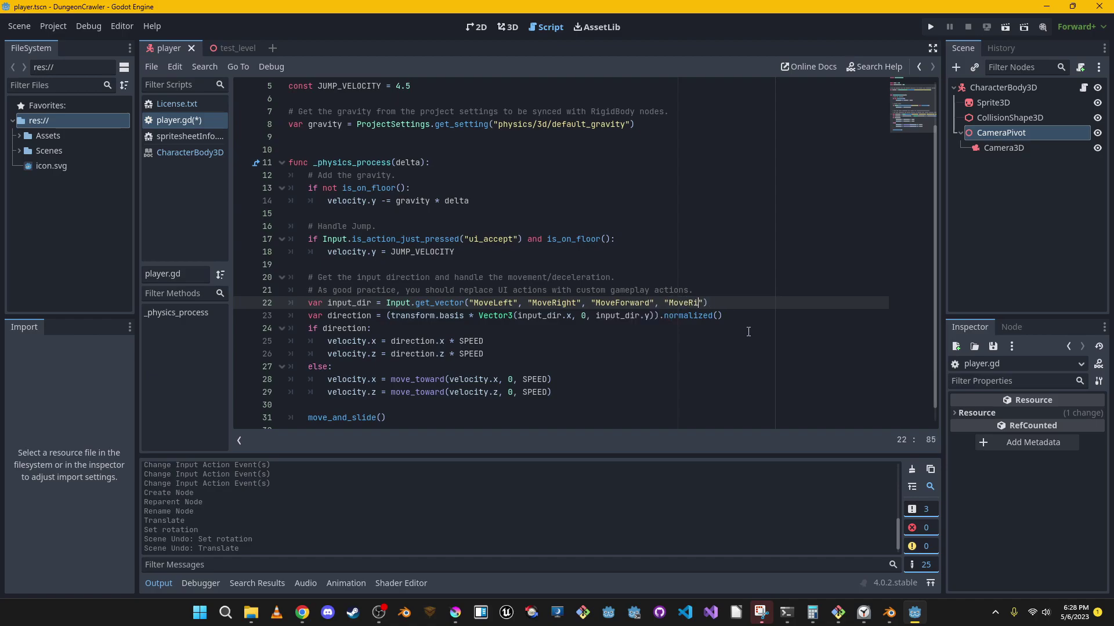
text(Ba)
key(Return)
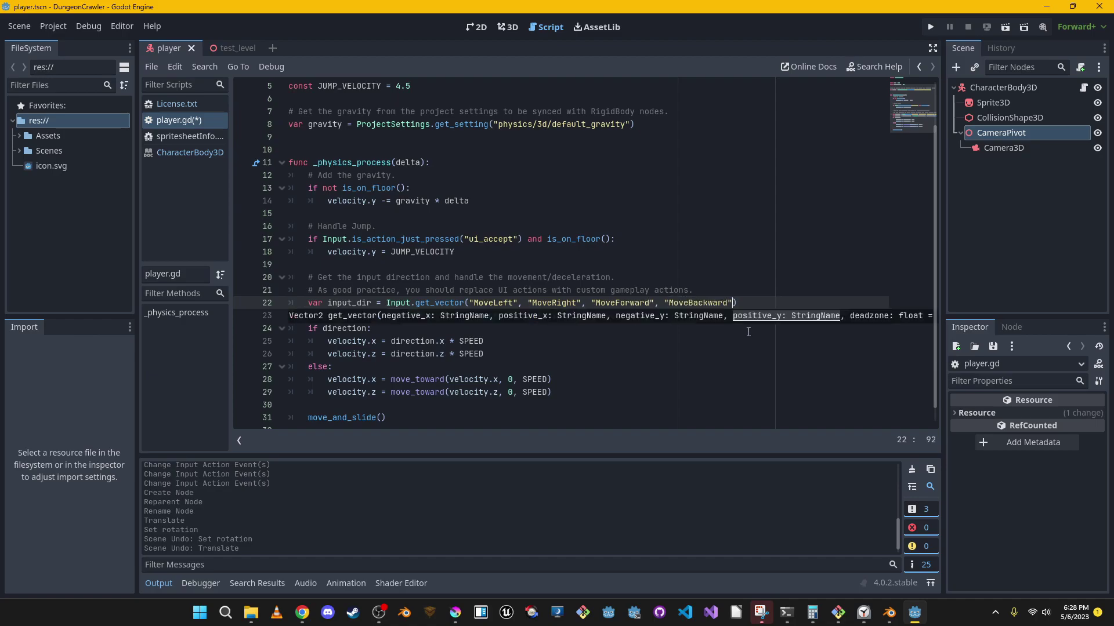
click(765, 261)
key(ctrl+s)
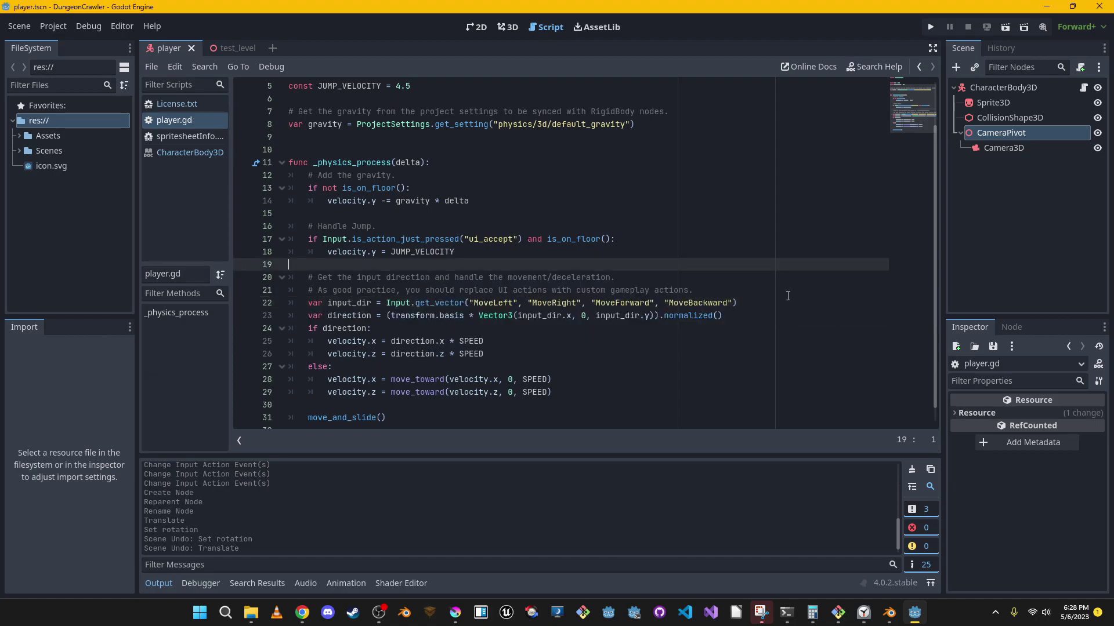
Add an input action named Jump to the project's input map and bind it to the physical Space key
scroll(709, 325, down, 1)
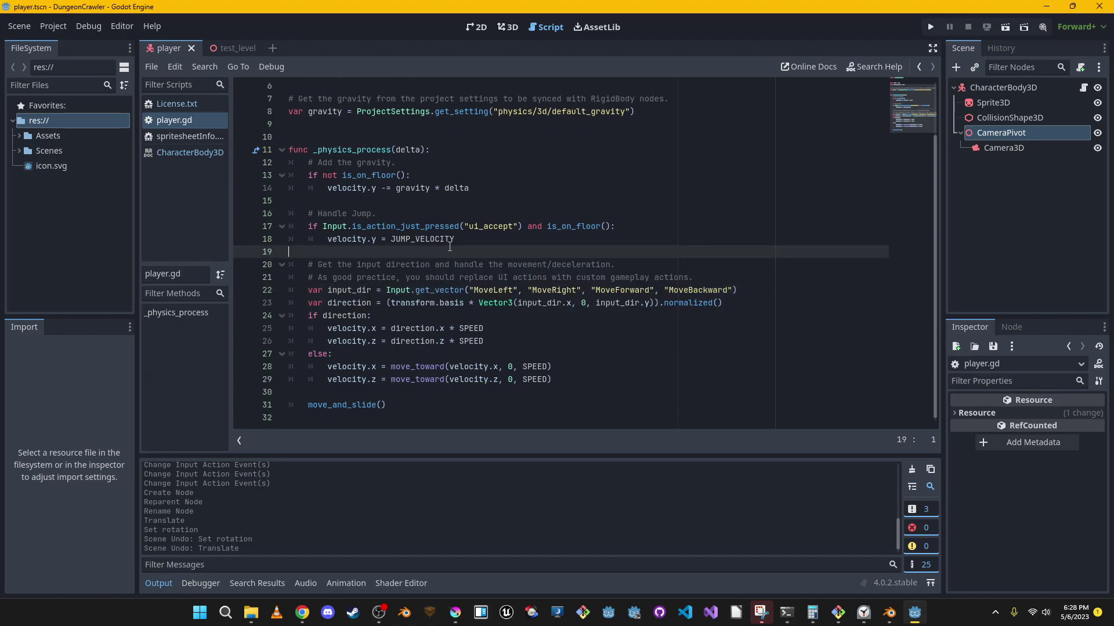
scroll(497, 267, up, 2)
double_click(494, 292)
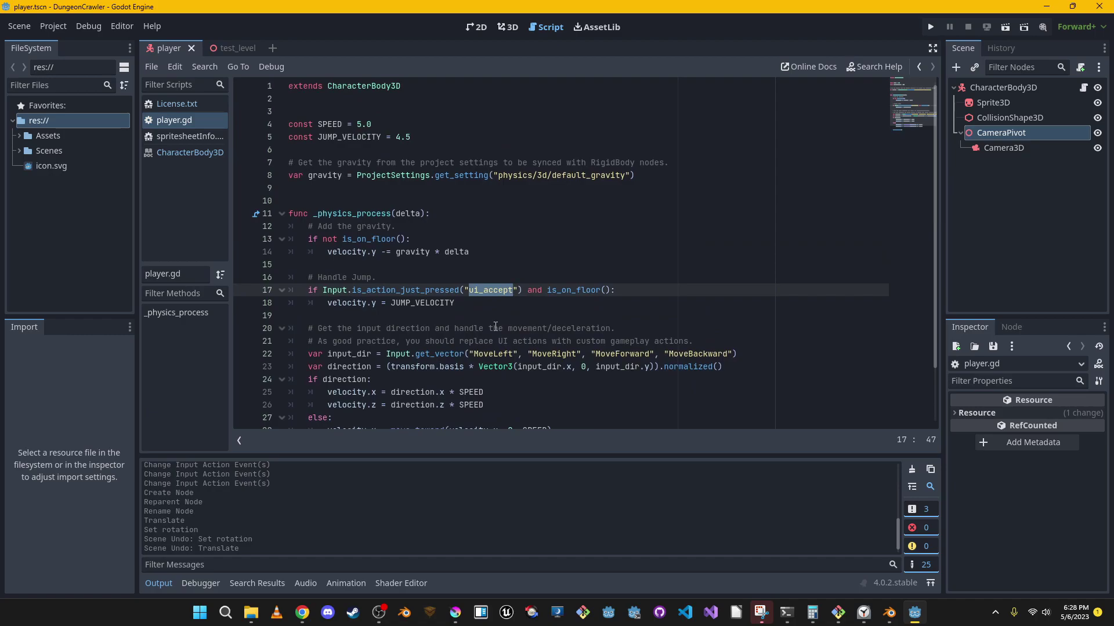
click(57, 27)
click(68, 40)
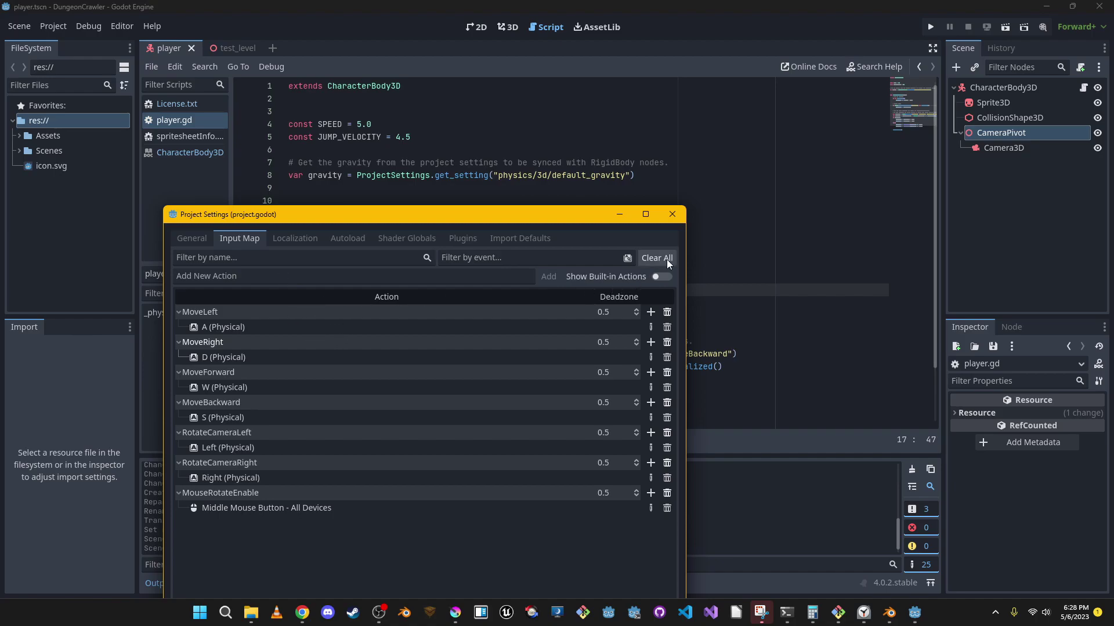
click(486, 278)
text(Jump)
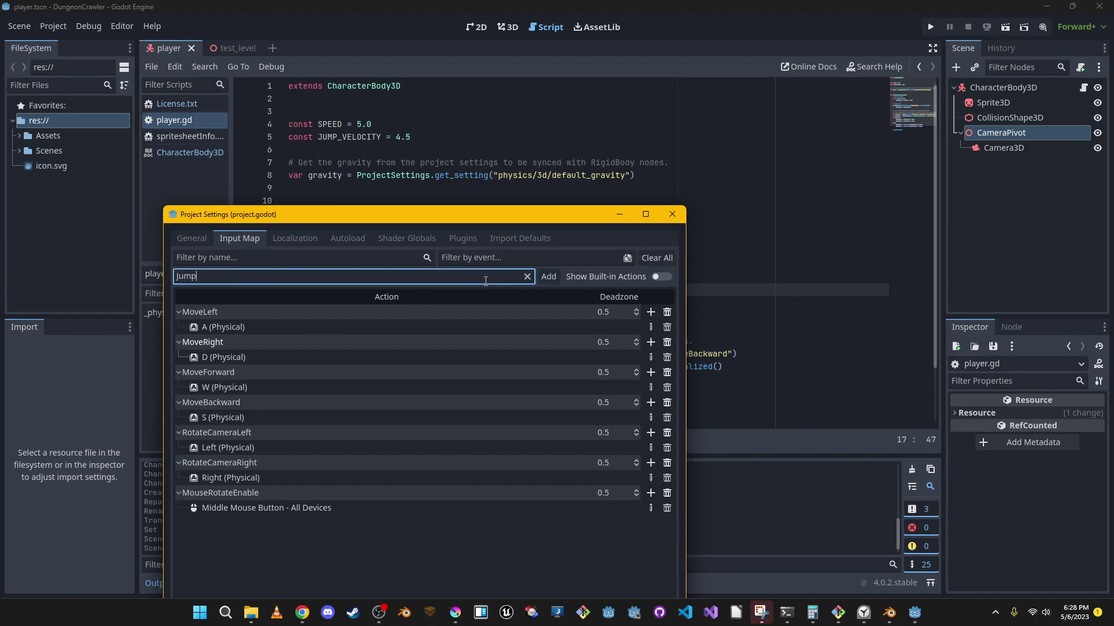
key(Return)
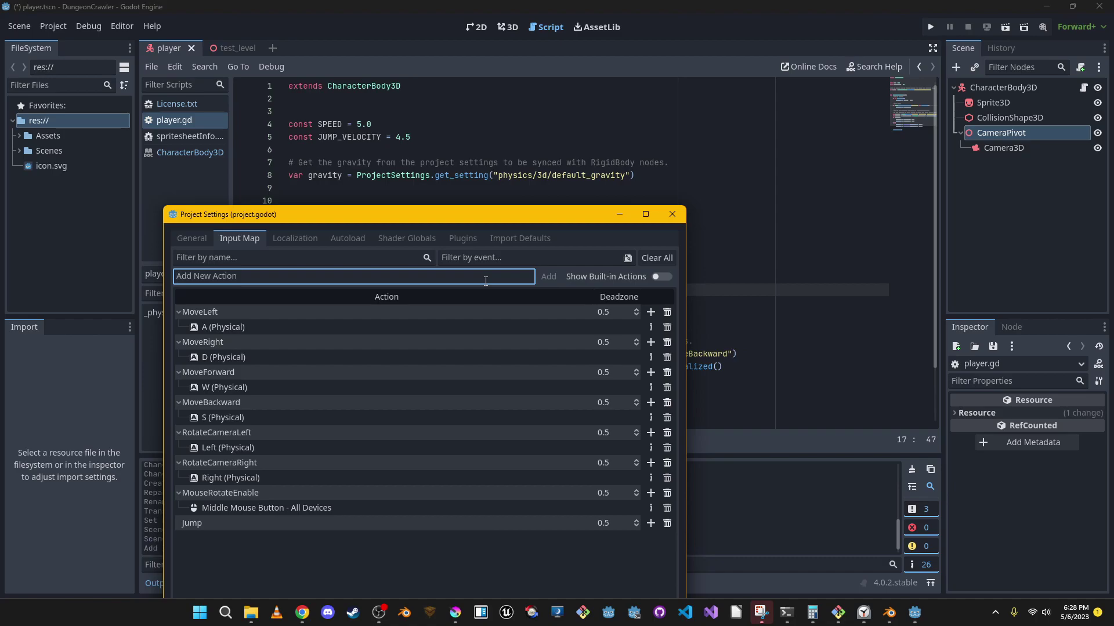
click(651, 523)
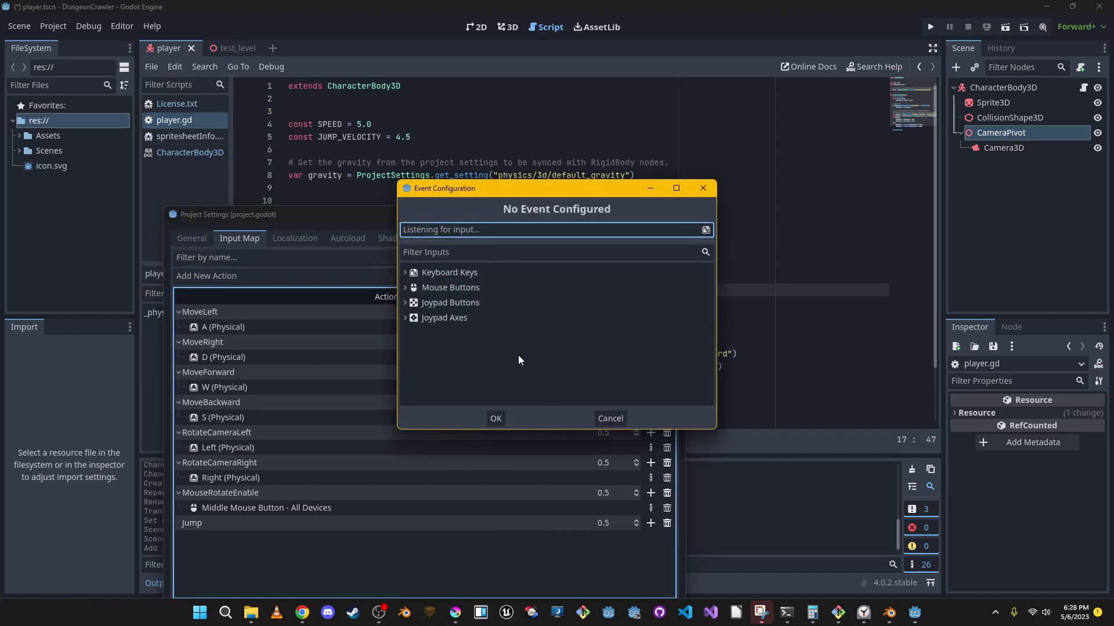
key(space)
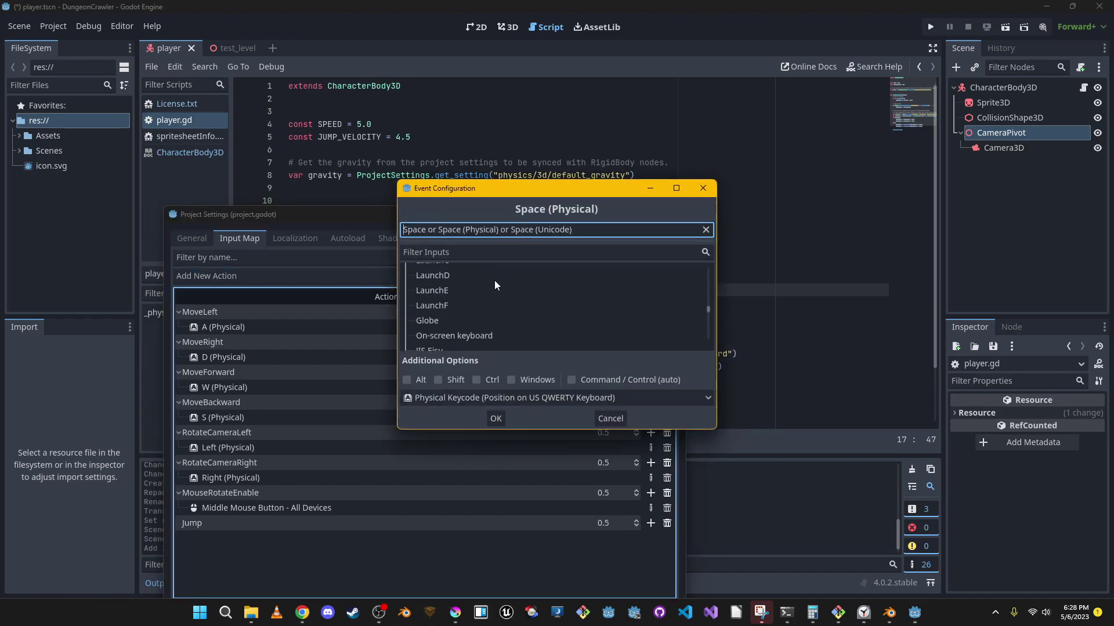
click(496, 418)
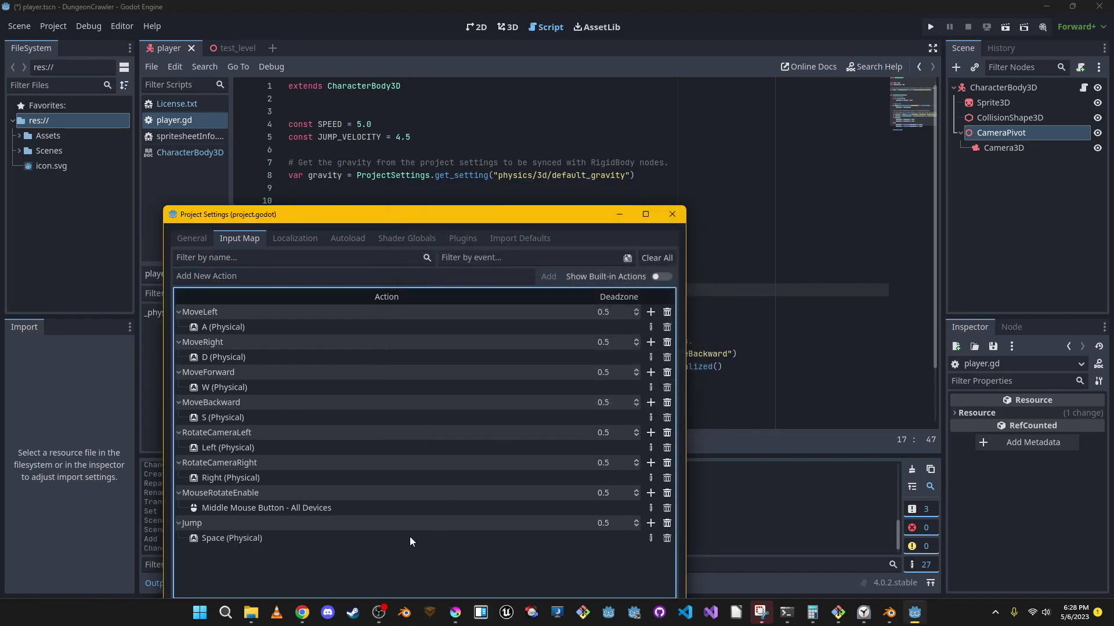
Replace "ui_accept" in the jump condition of player.gd with "Jump" and save the script
click(681, 216)
text(Jump)
key(ctrl+s)
click(633, 293)
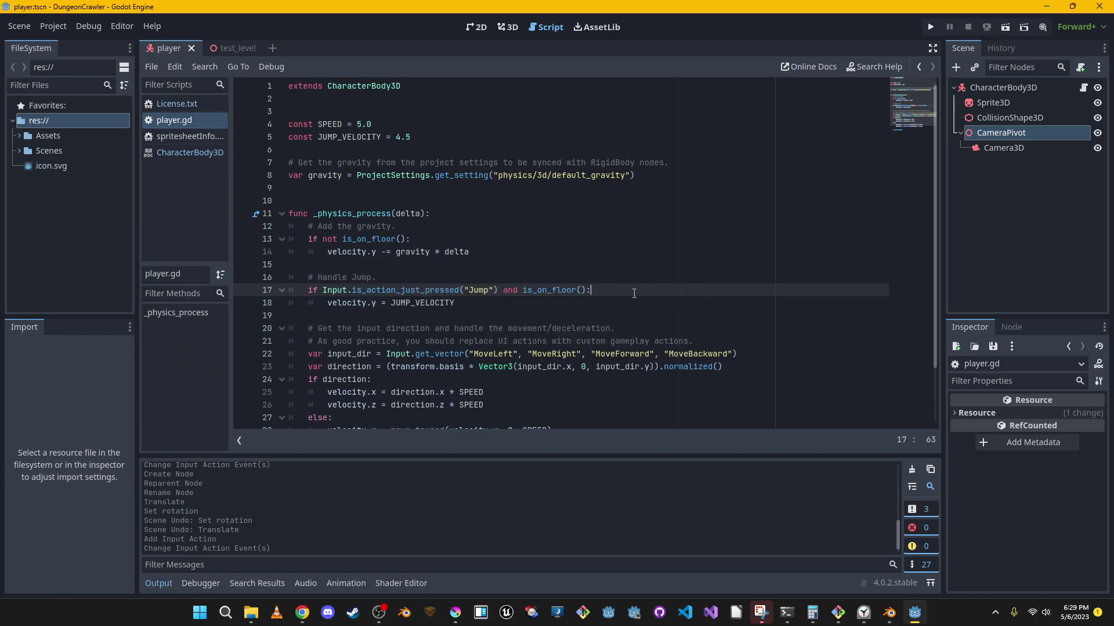
click(528, 318)
click(520, 308)
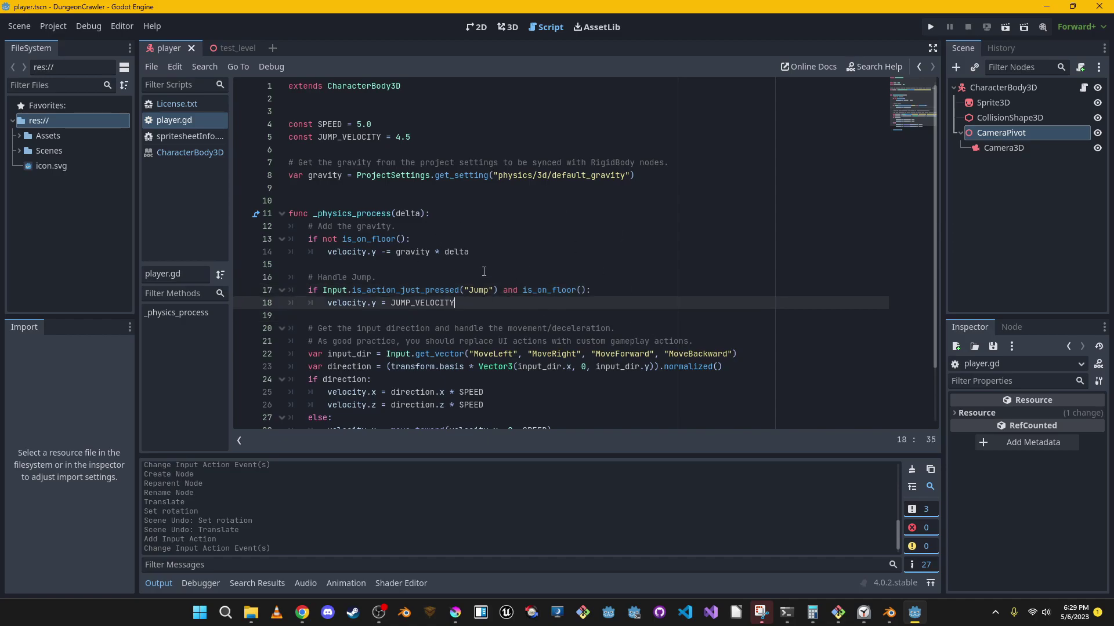
click(419, 237)
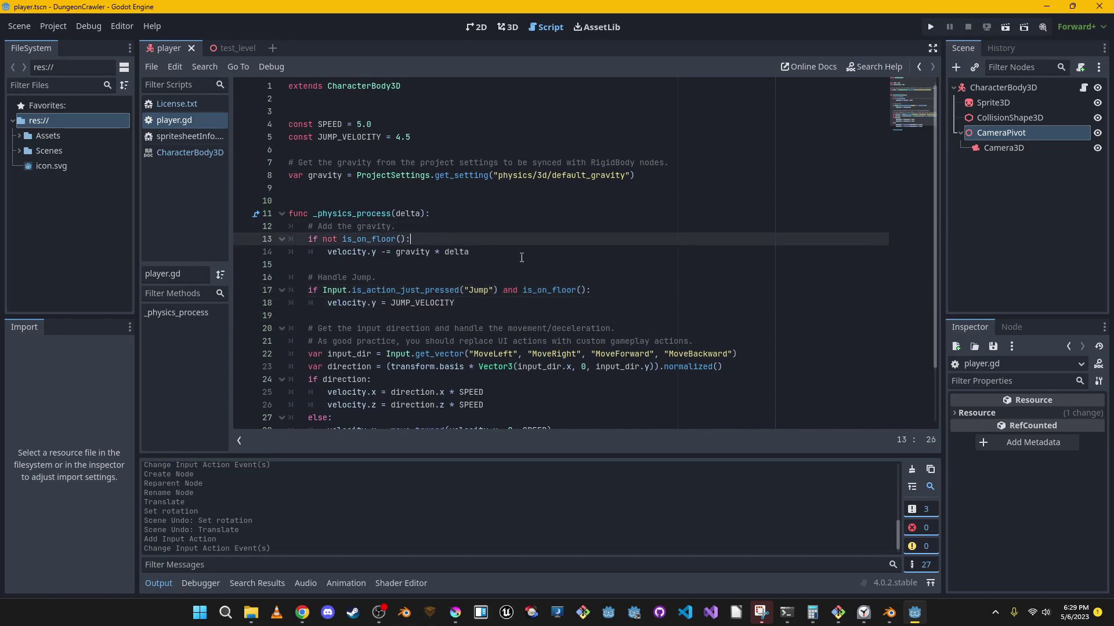
scroll(522, 245, down, 1)
scroll(525, 248, down, 1)
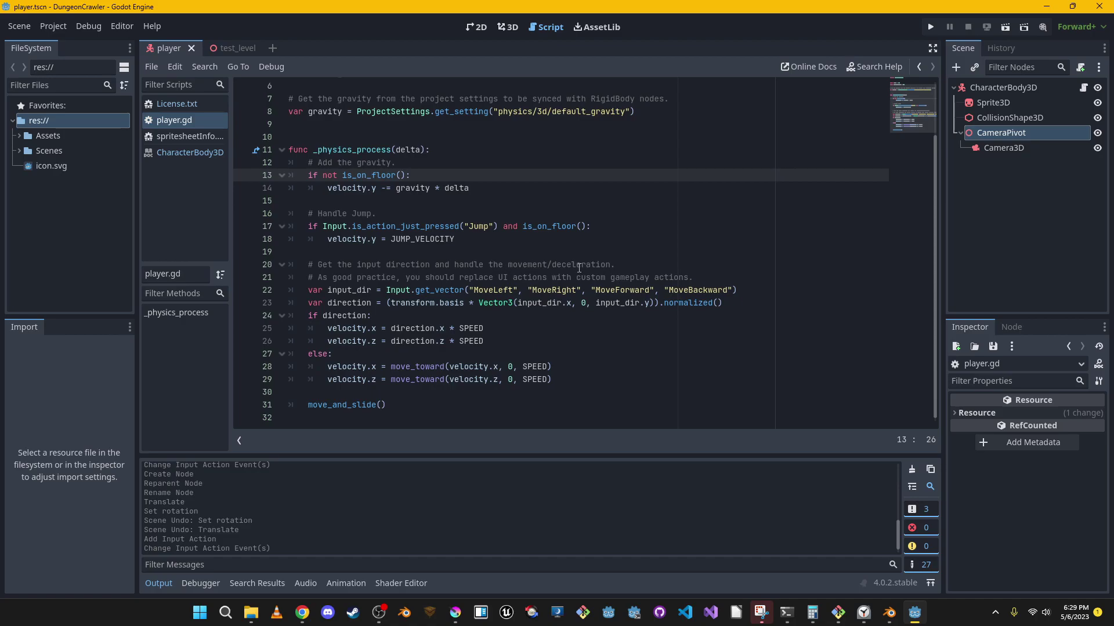
Look up the built-in documentation for the move_toward function used in player.gd, and return to the script
double_click(429, 366)
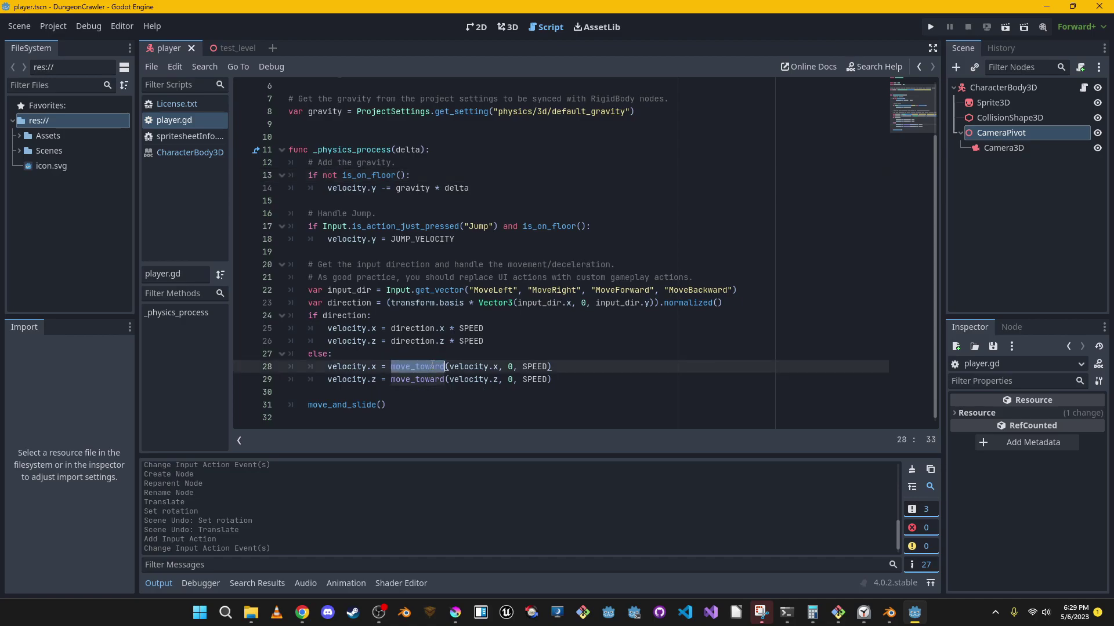
key(F3)
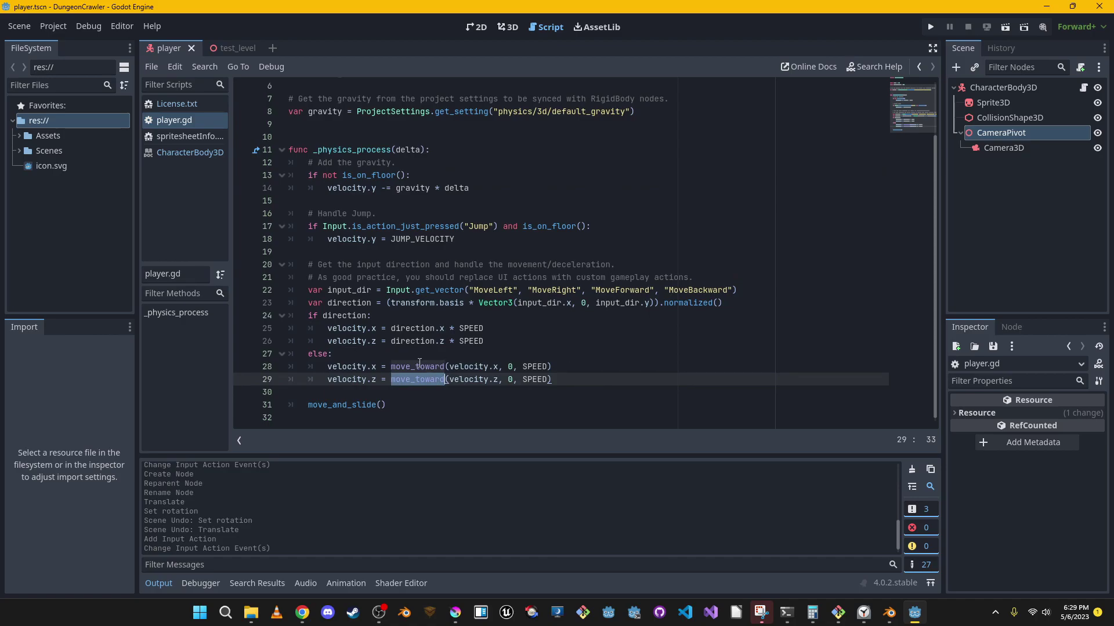
ctrl+click(419, 366)
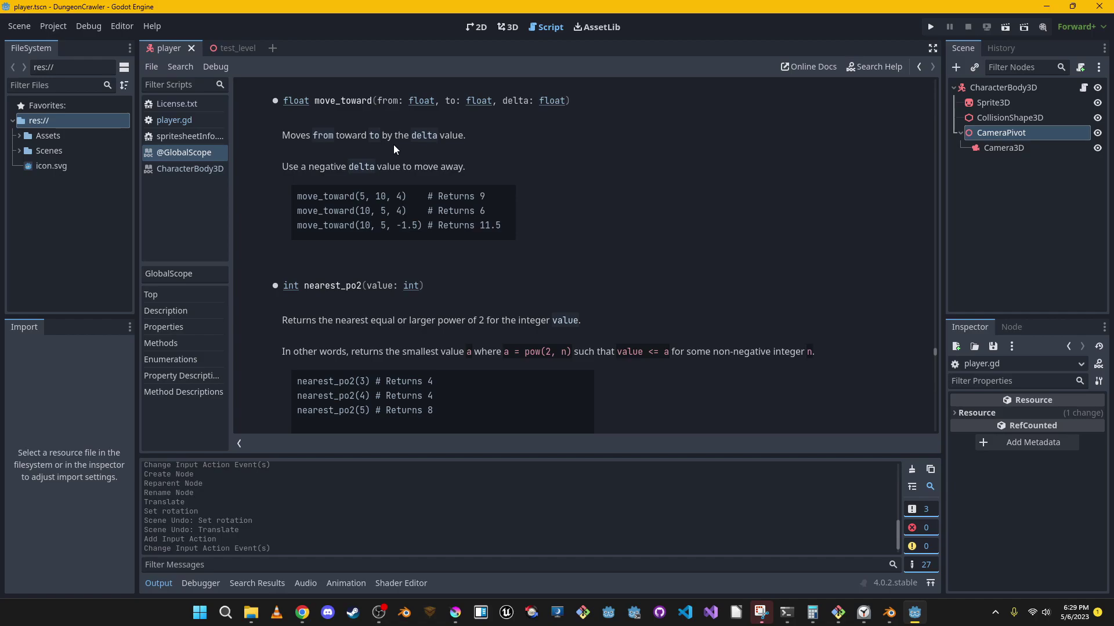
click(1083, 87)
click(631, 375)
scroll(631, 376, down, 1)
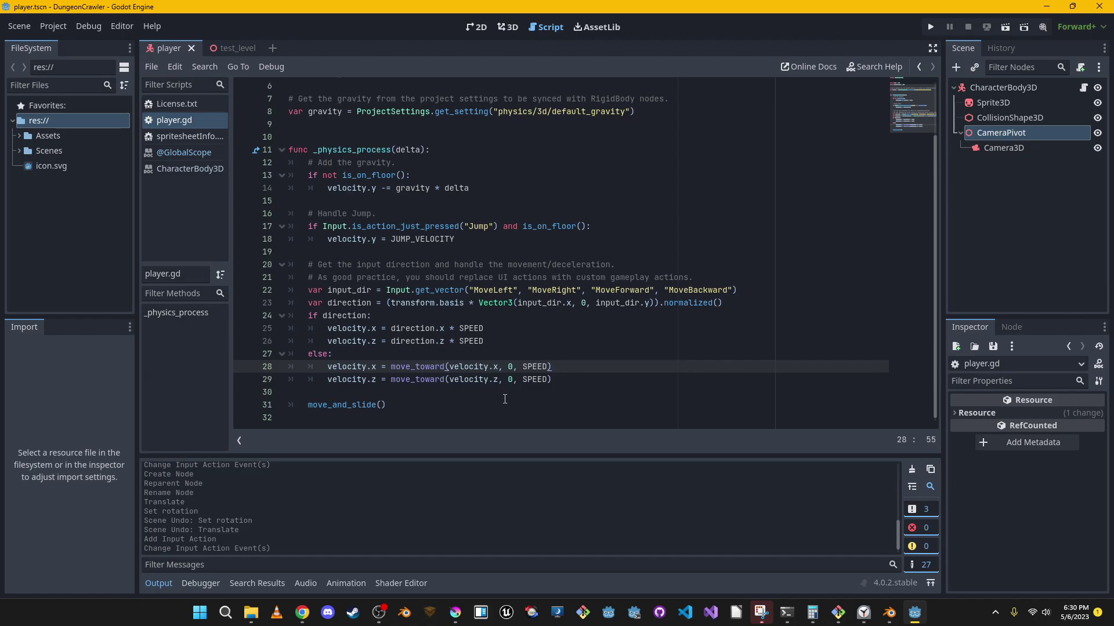
Examine how player.gd computes direction from transform.basis and input_dir, and how it multiplies direction by SPEED
click(442, 329)
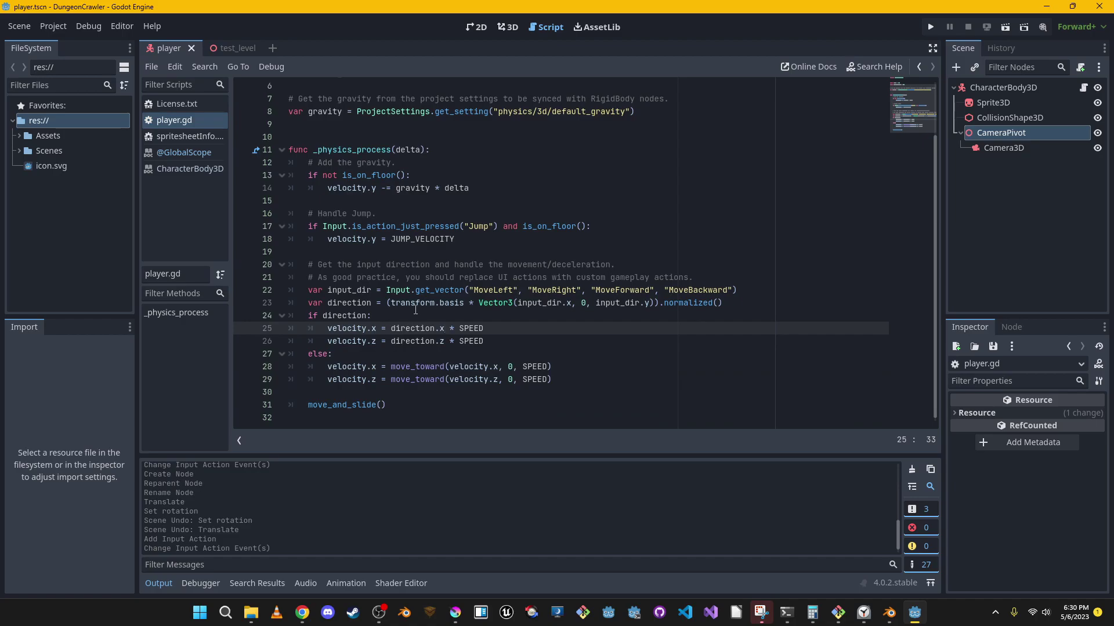
double_click(349, 303)
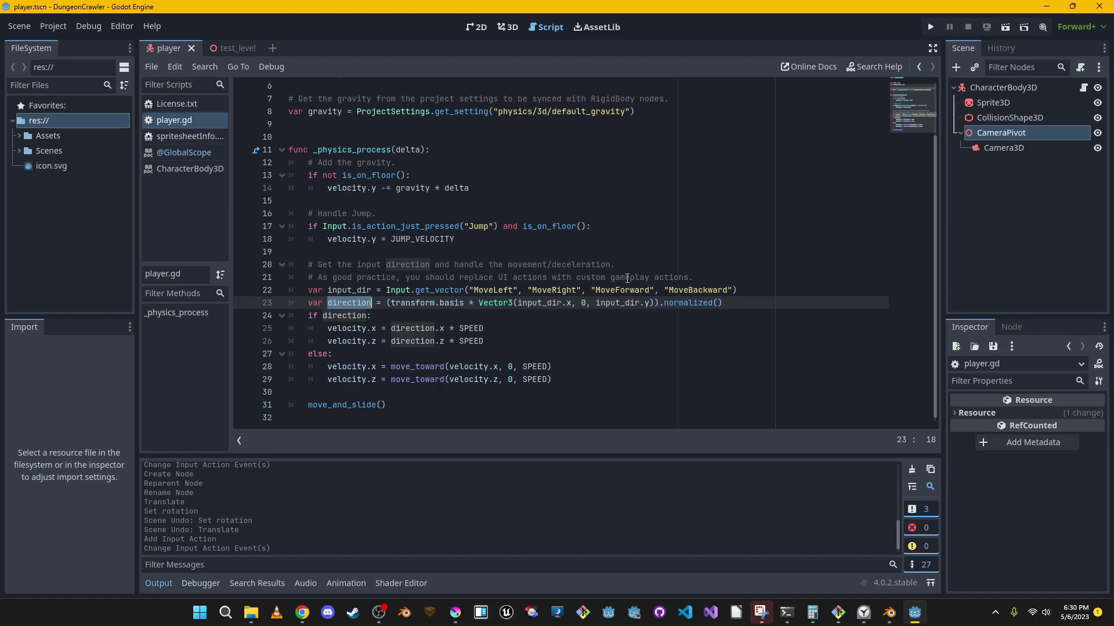
double_click(444, 303)
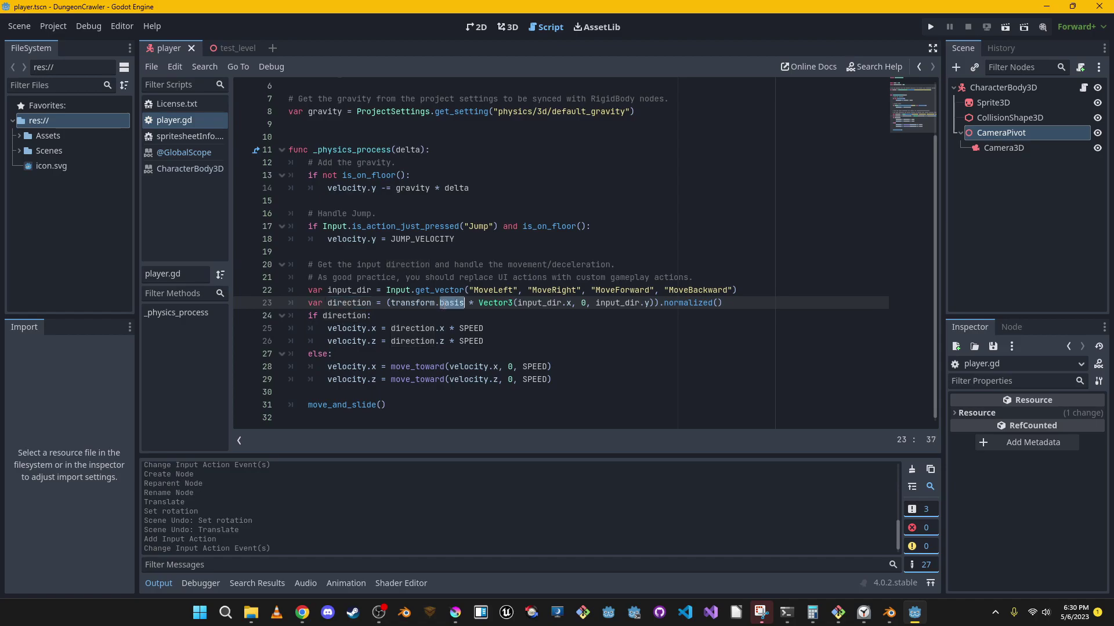
double_click(556, 303)
double_click(618, 303)
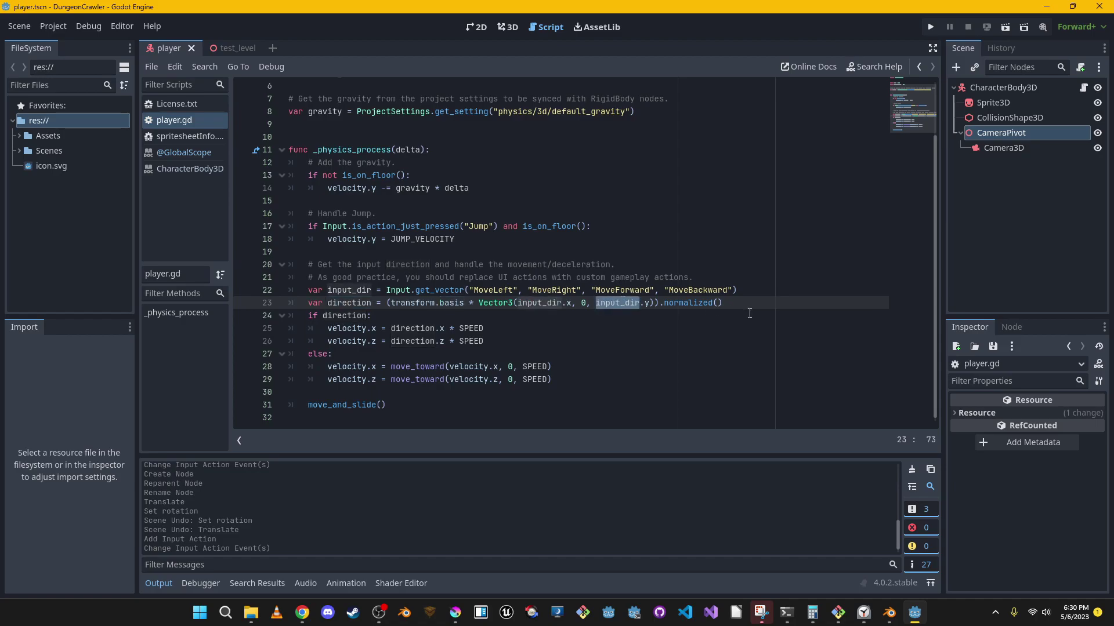
double_click(716, 302)
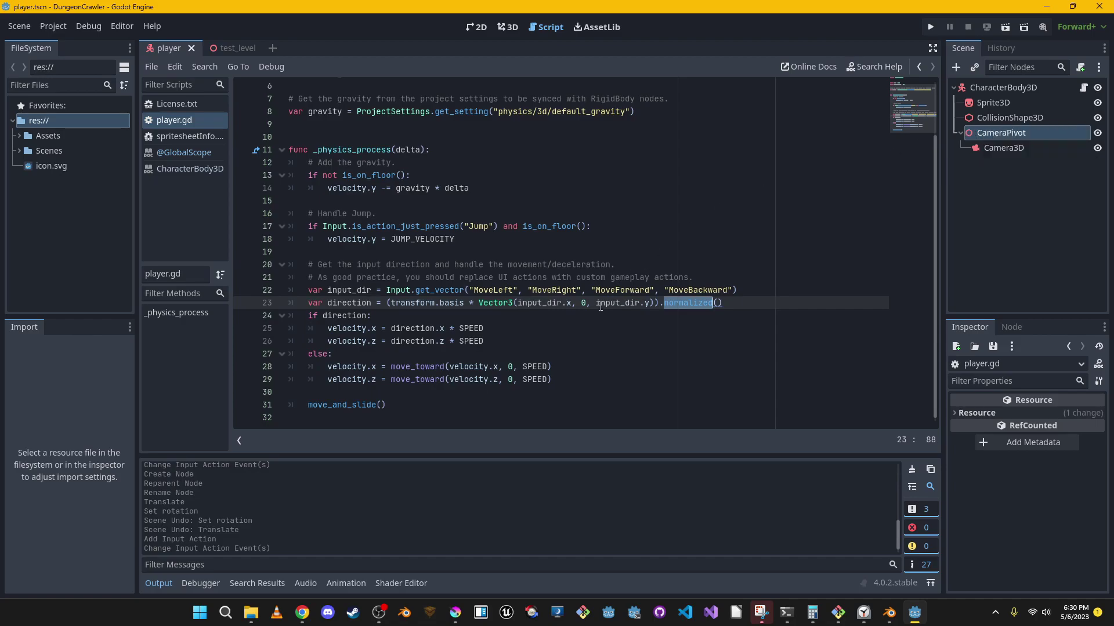
double_click(539, 303)
double_click(617, 303)
double_click(707, 303)
key(End)
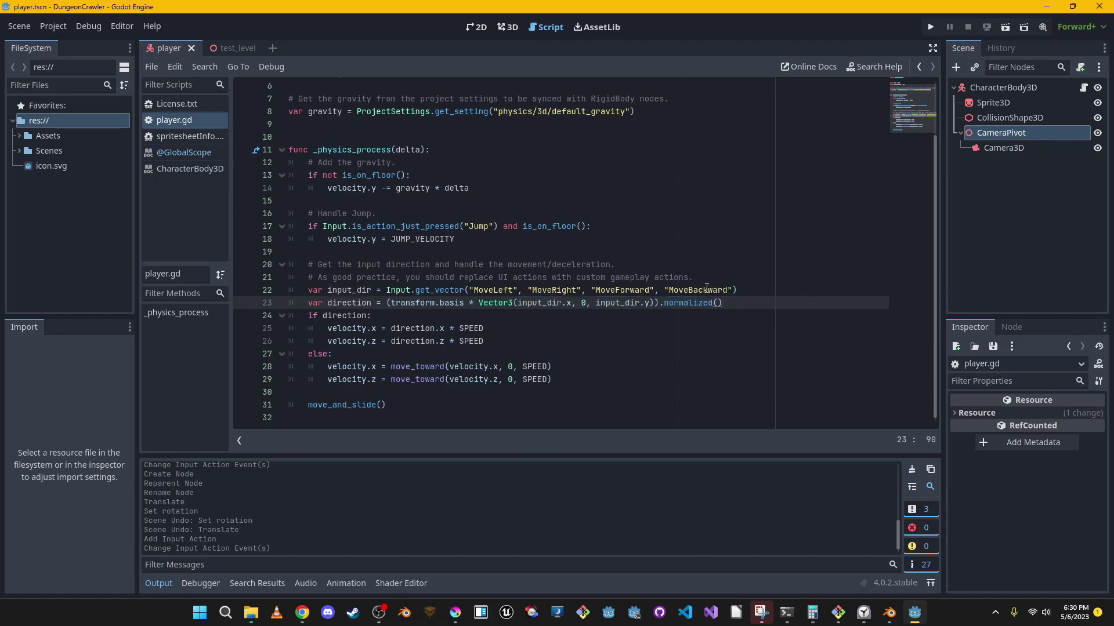
double_click(452, 303)
double_click(349, 302)
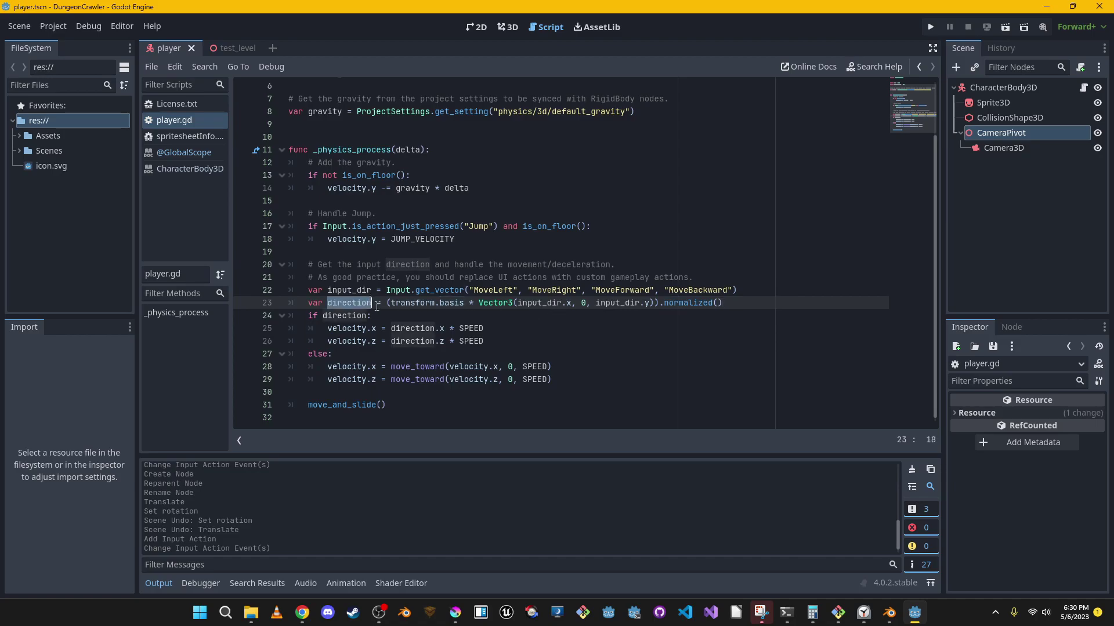
double_click(413, 328)
double_click(470, 328)
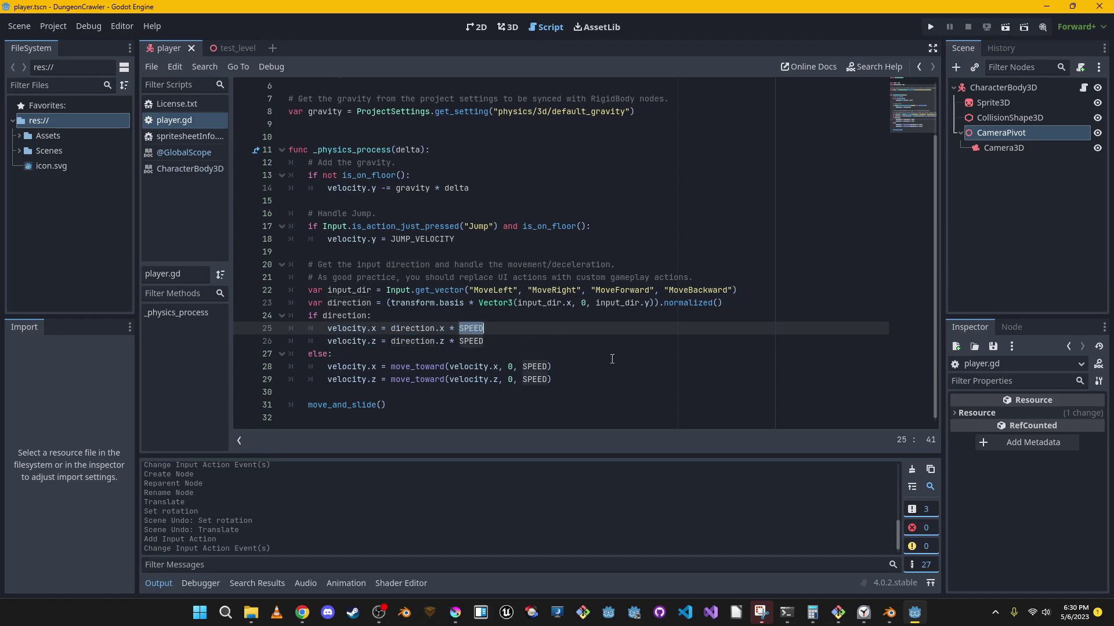
Look up the CharacterBody3D documentation for the move_and_slide call at the end of player.gd
double_click(364, 405)
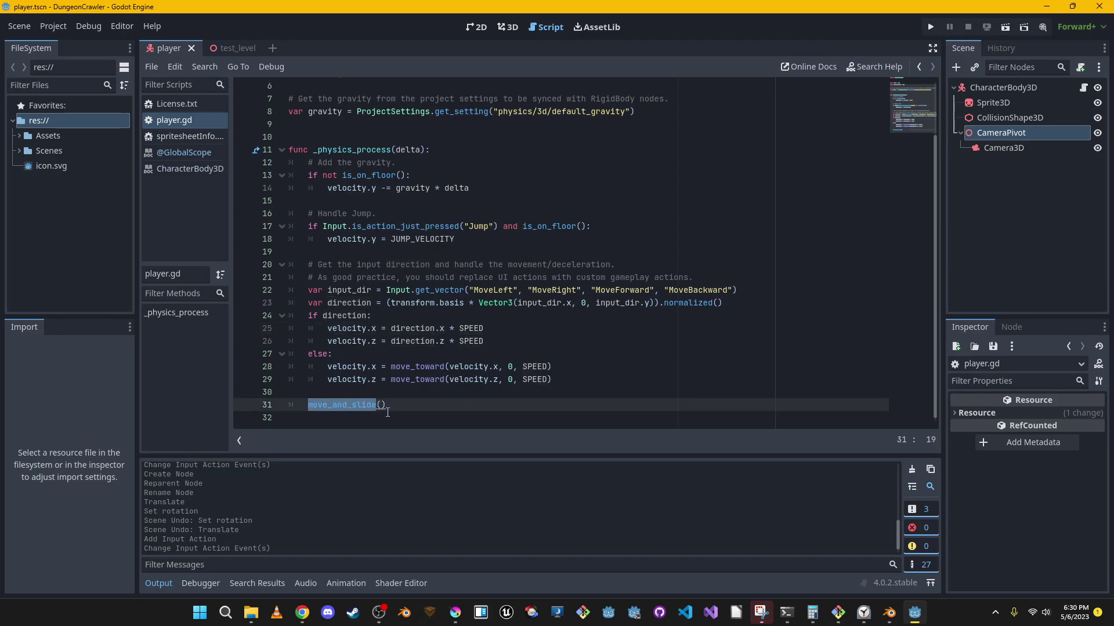
click(367, 406)
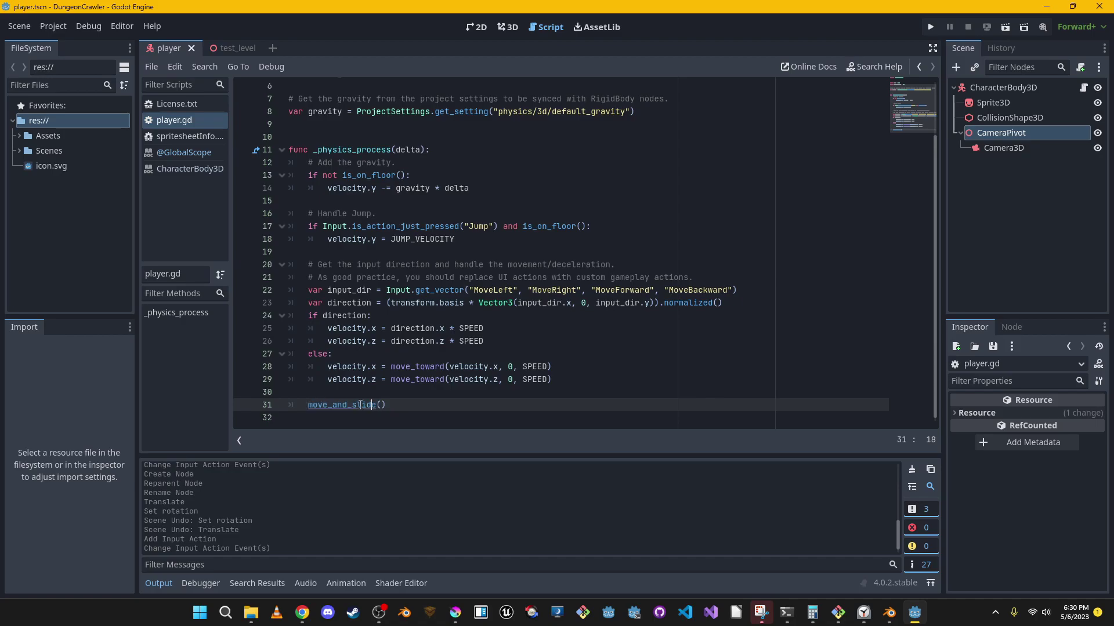
ctrl+click(362, 405)
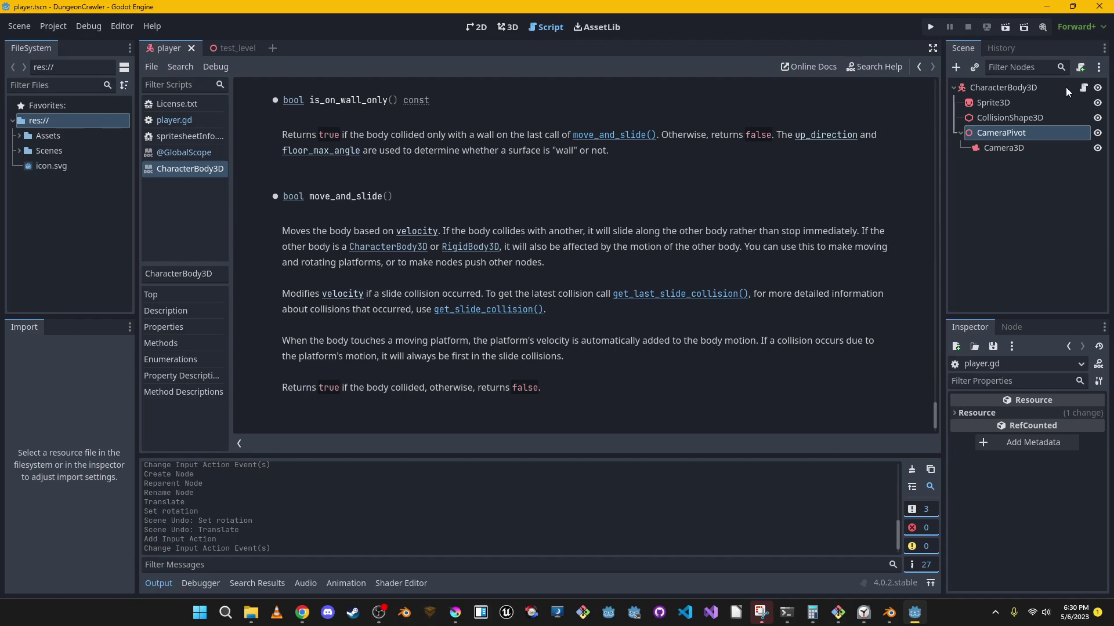
click(174, 120)
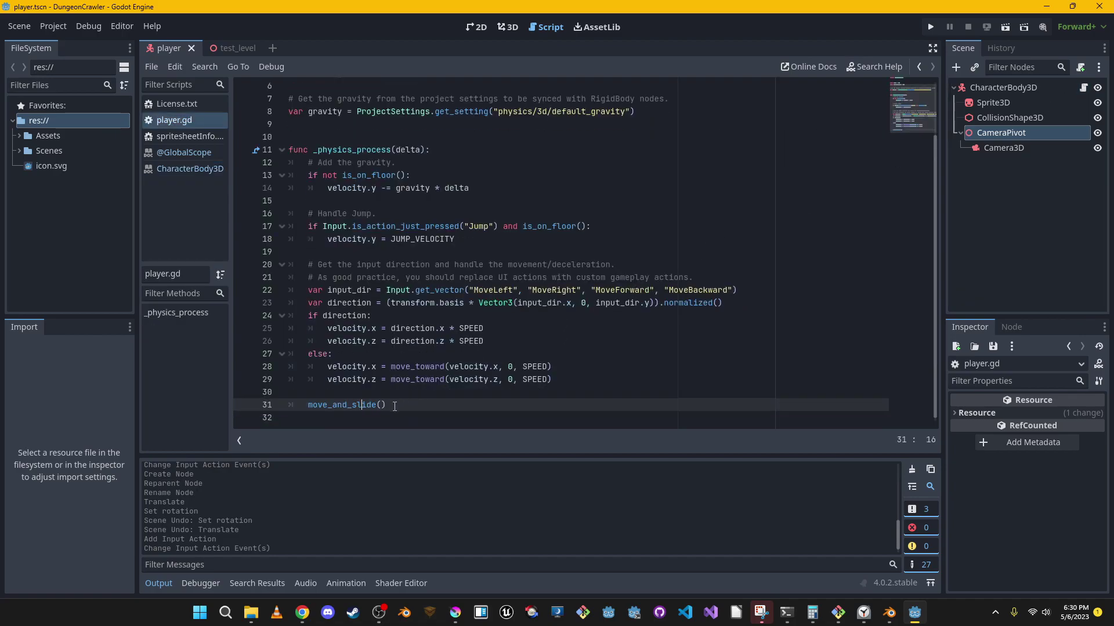
ctrl+click(374, 405)
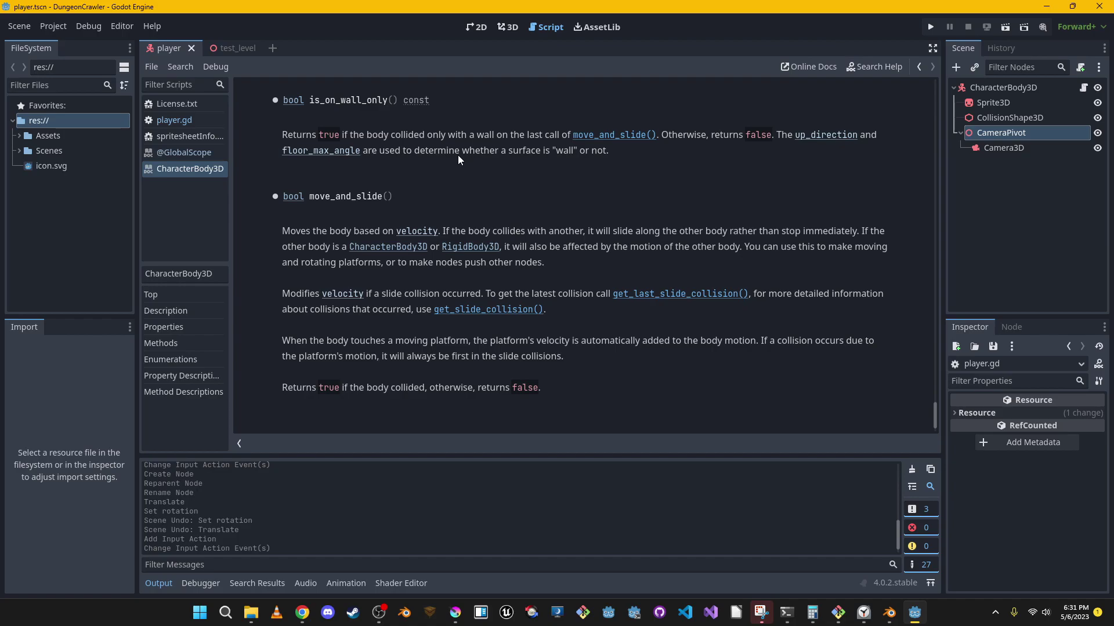
Set the Wall Min Slide Angle of the CharacterBody3D node to 45 degrees and save the player scene
click(1011, 88)
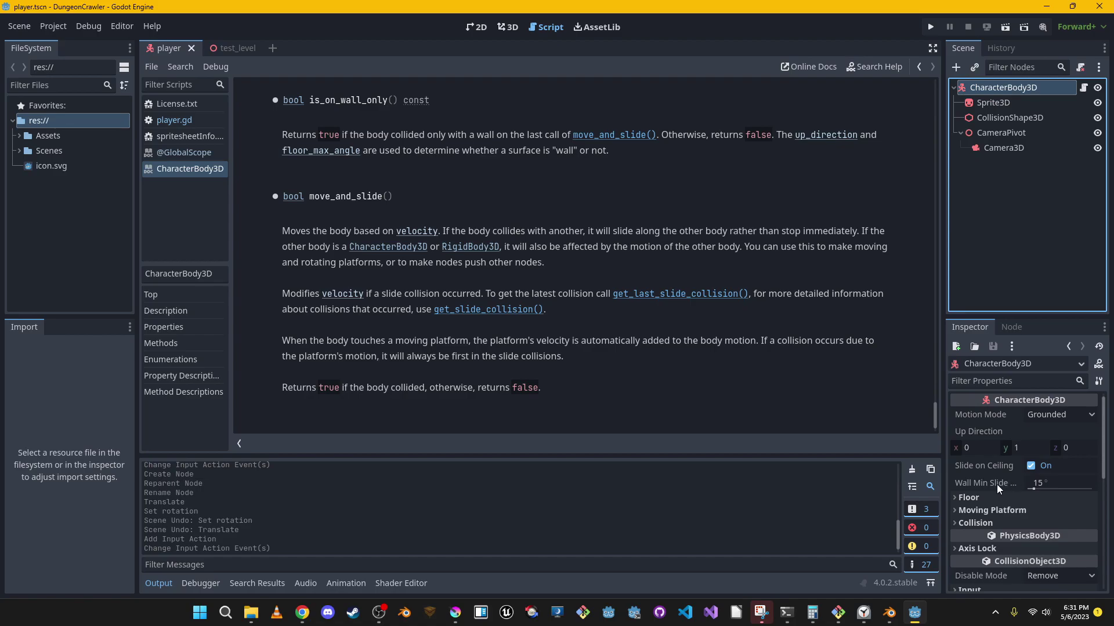
mouse_move(997, 485)
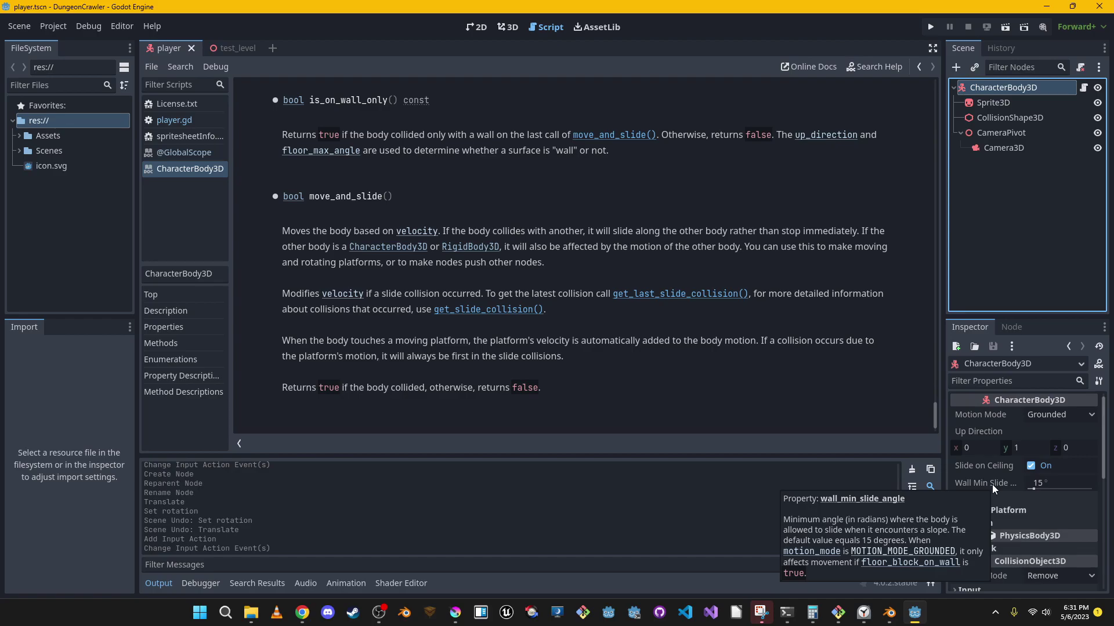
click(1061, 484)
text(45)
key(Return)
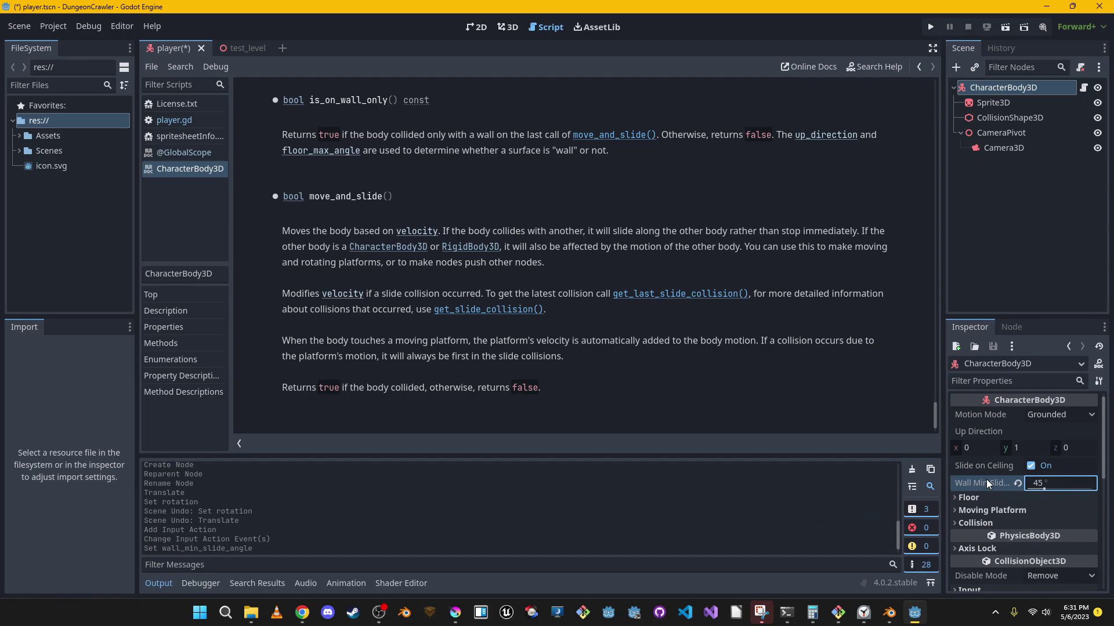
click(990, 521)
click(989, 521)
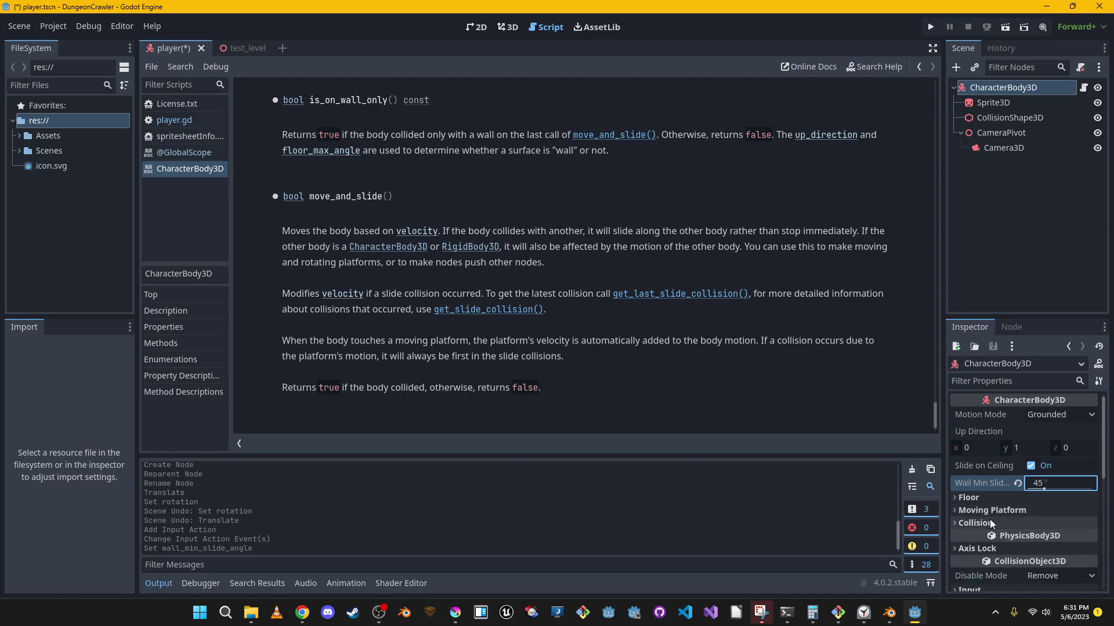
click(989, 501)
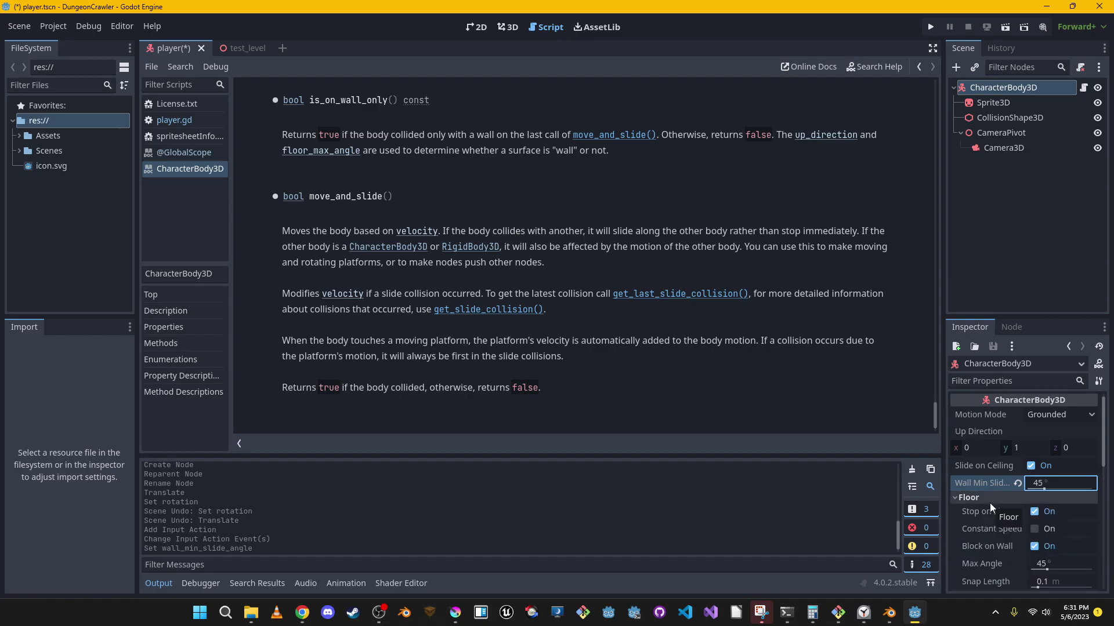
click(989, 500)
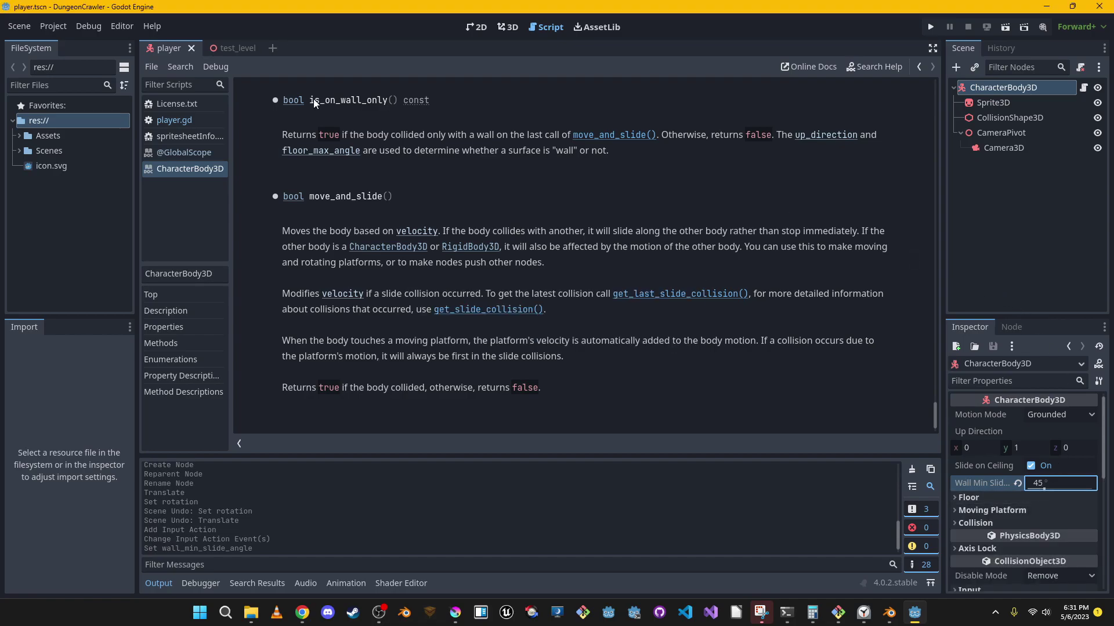
Return to player.gd and examine the line that reads physics/3d/default_gravity into the gravity variable
click(244, 48)
click(155, 50)
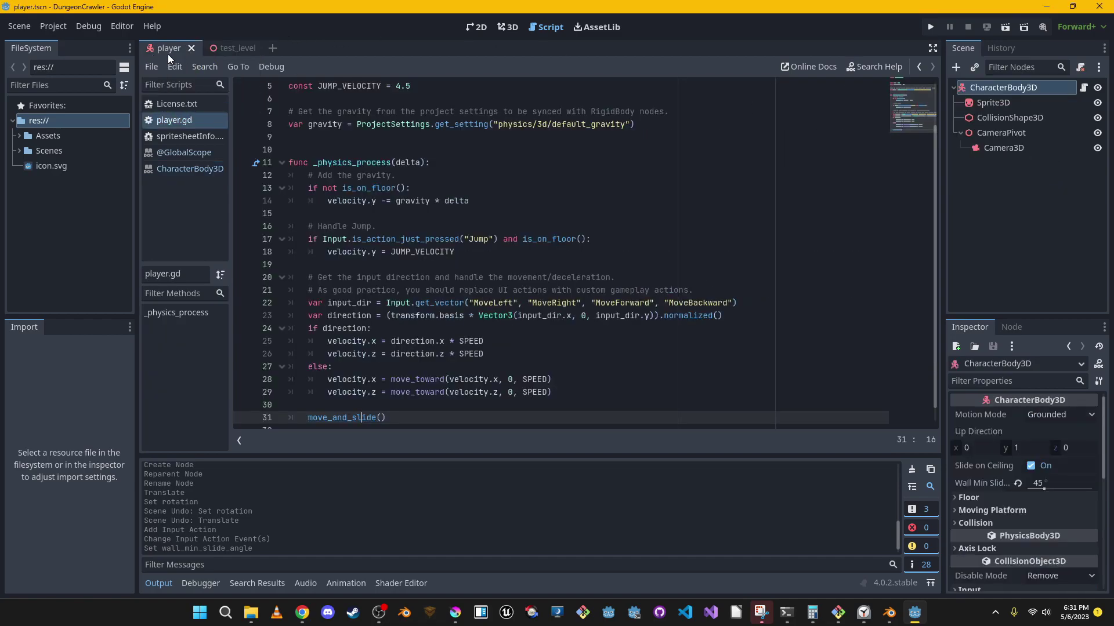
click(817, 286)
scroll(809, 296, down, 1)
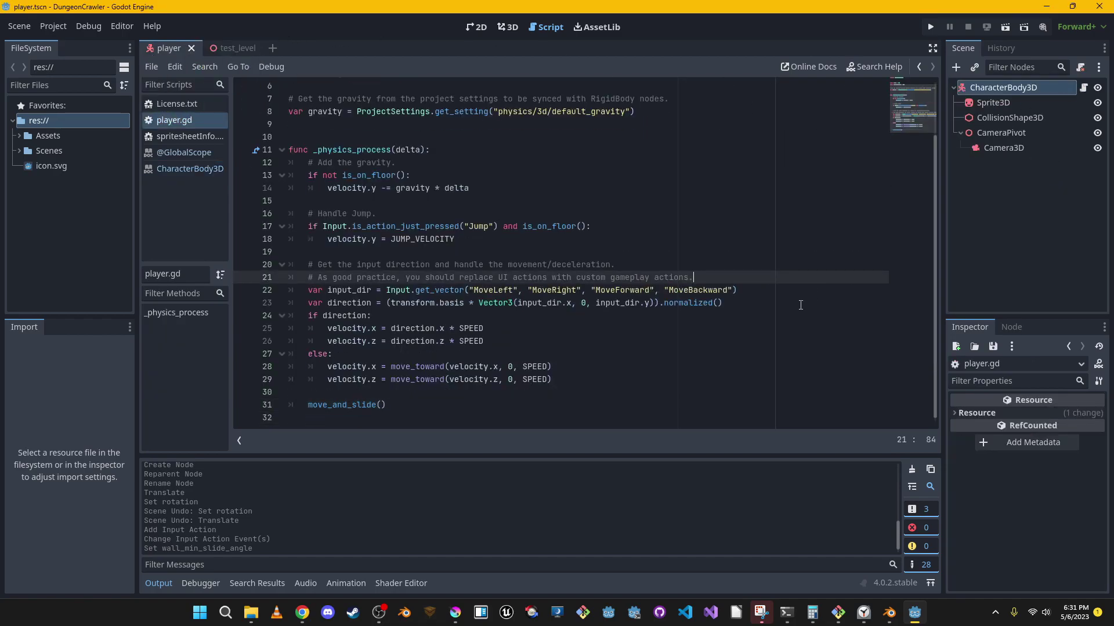
scroll(483, 315, up, 2)
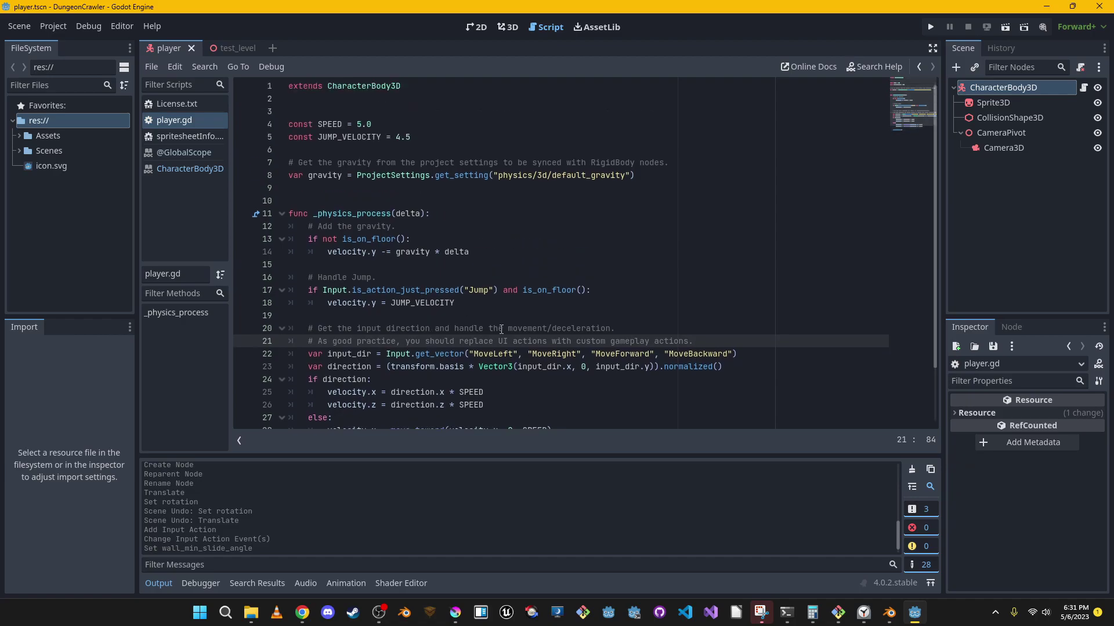
click(632, 178)
click(403, 177)
double_click(464, 175)
double_click(586, 177)
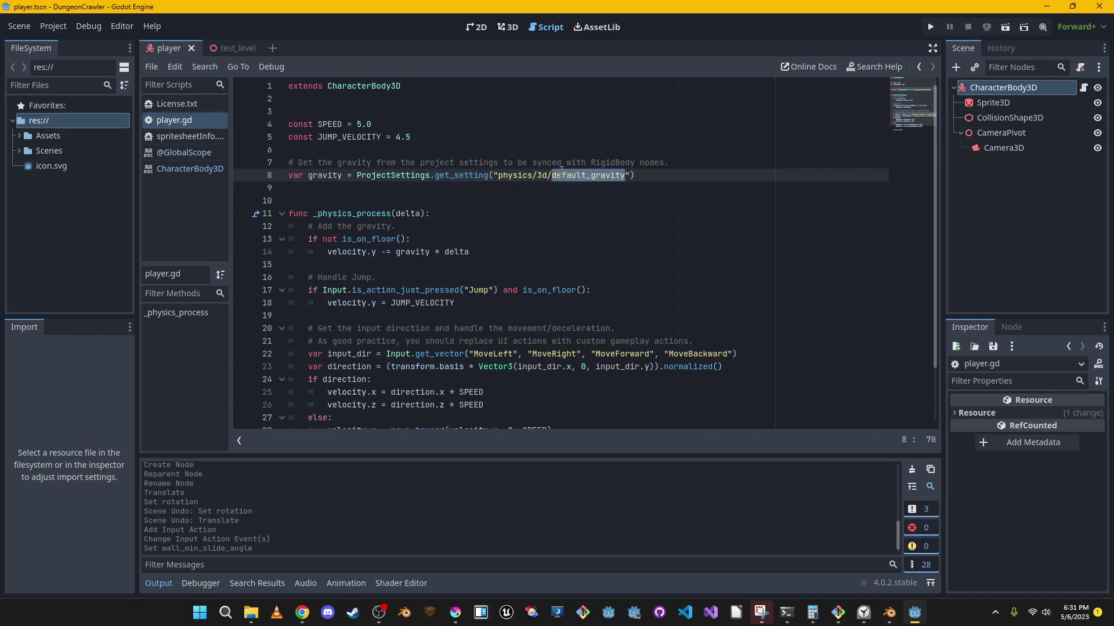
Open the project settings, look through their pages, and return to the General settings
click(61, 27)
click(70, 40)
drag(435, 211, 672, 298)
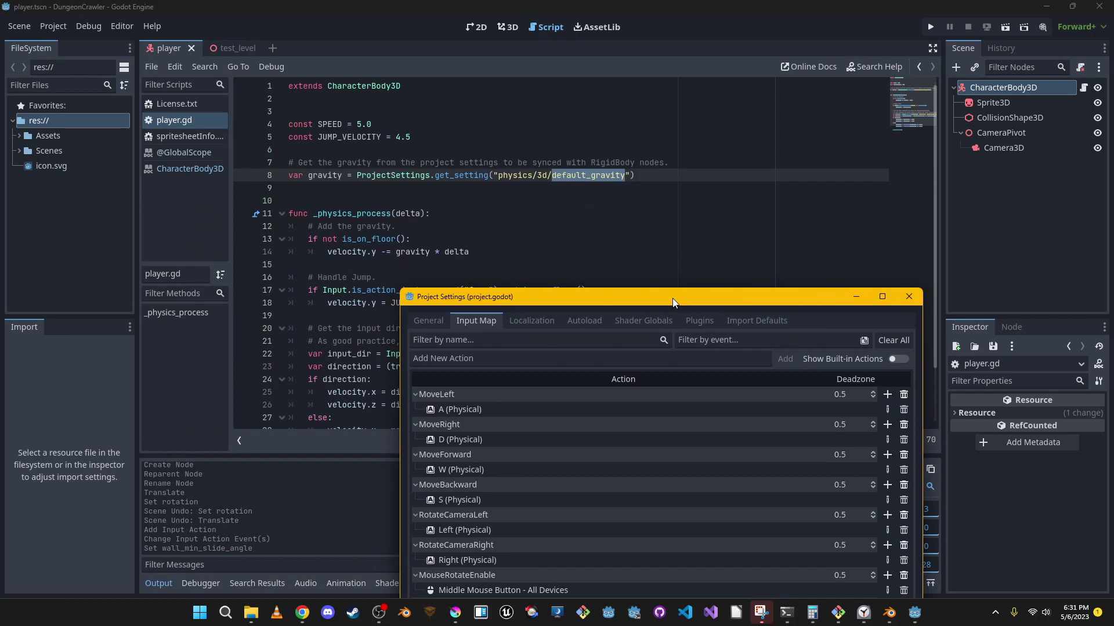
click(440, 318)
click(489, 325)
click(520, 326)
click(583, 324)
click(633, 322)
click(705, 322)
click(748, 322)
click(441, 320)
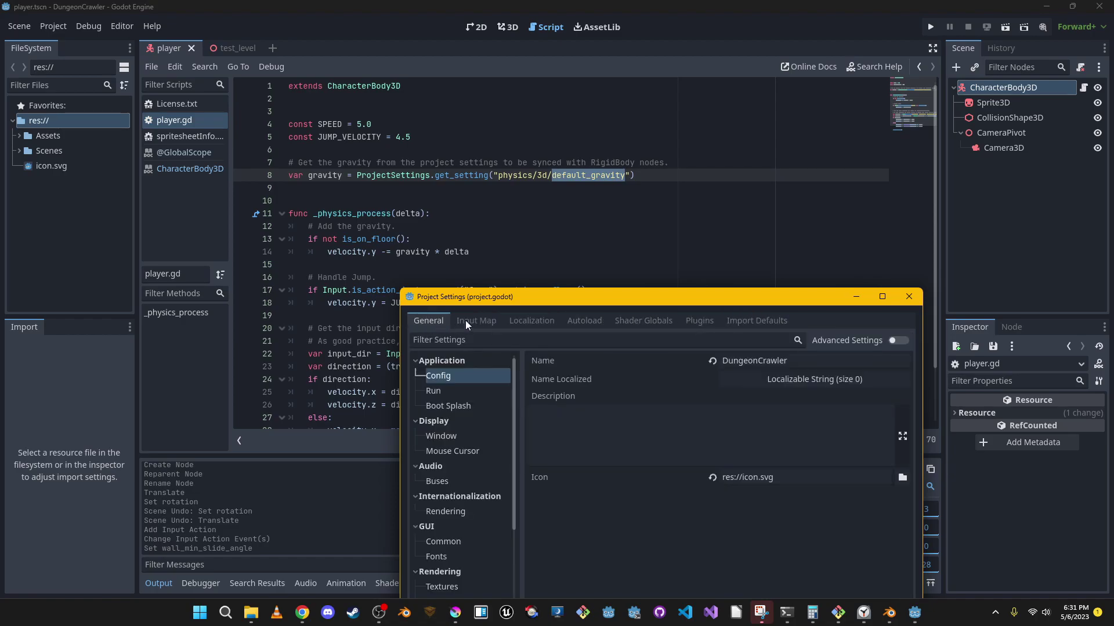
Search the General project settings for "gravity", view the 3D physics gravity settings, and return to player.gd
drag(553, 298, 589, 158)
scroll(482, 407, down, 8)
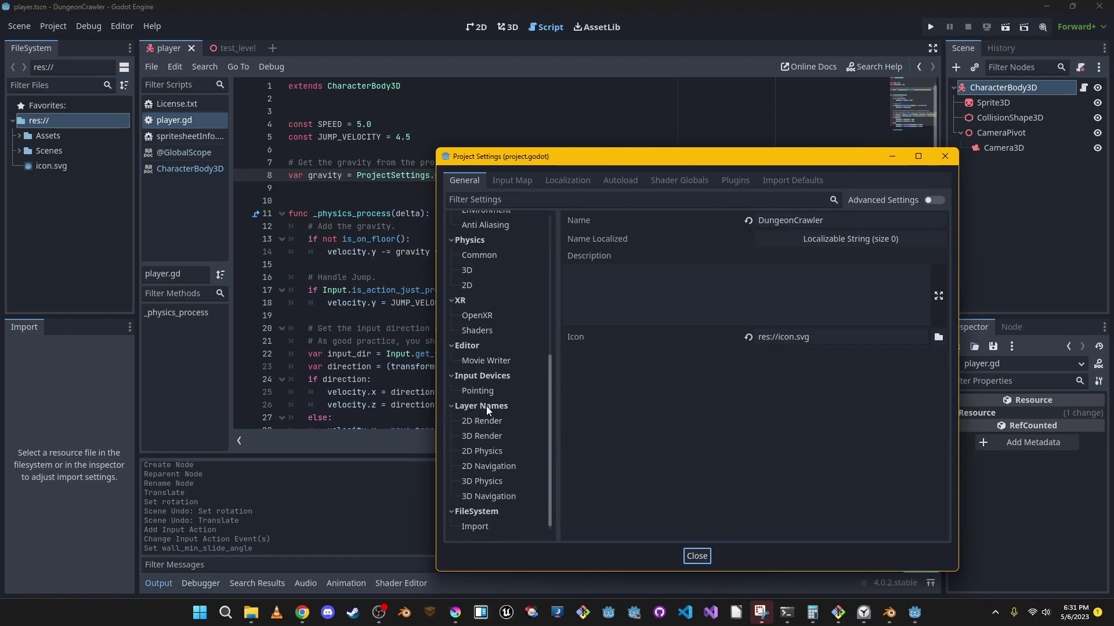
click(503, 483)
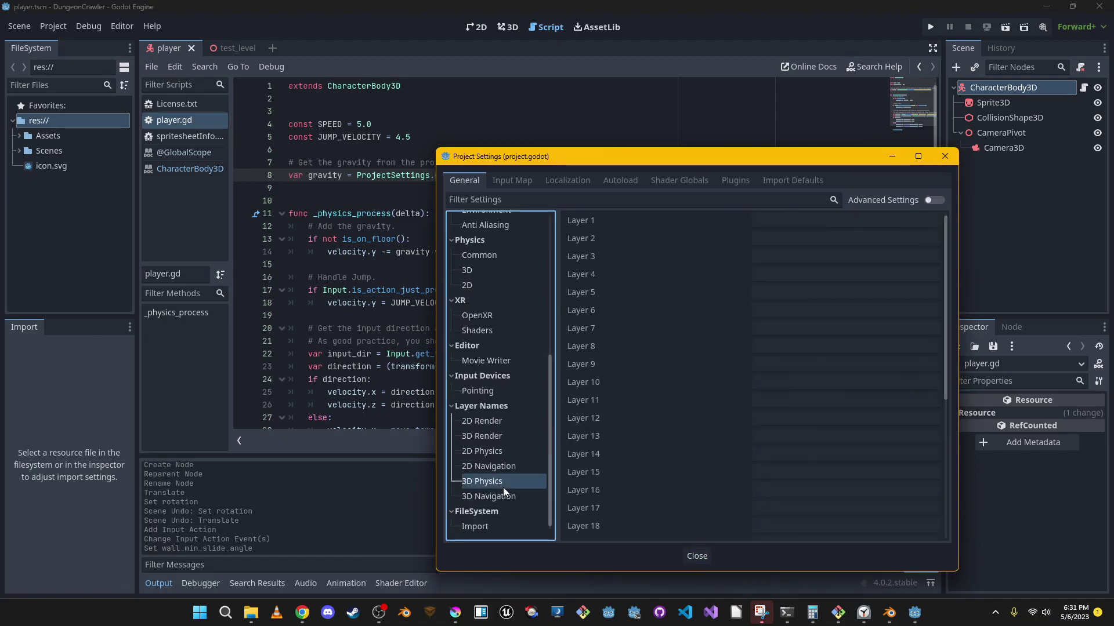
scroll(636, 388, down, 6)
scroll(645, 398, up, 6)
click(610, 199)
text(gravity)
click(518, 234)
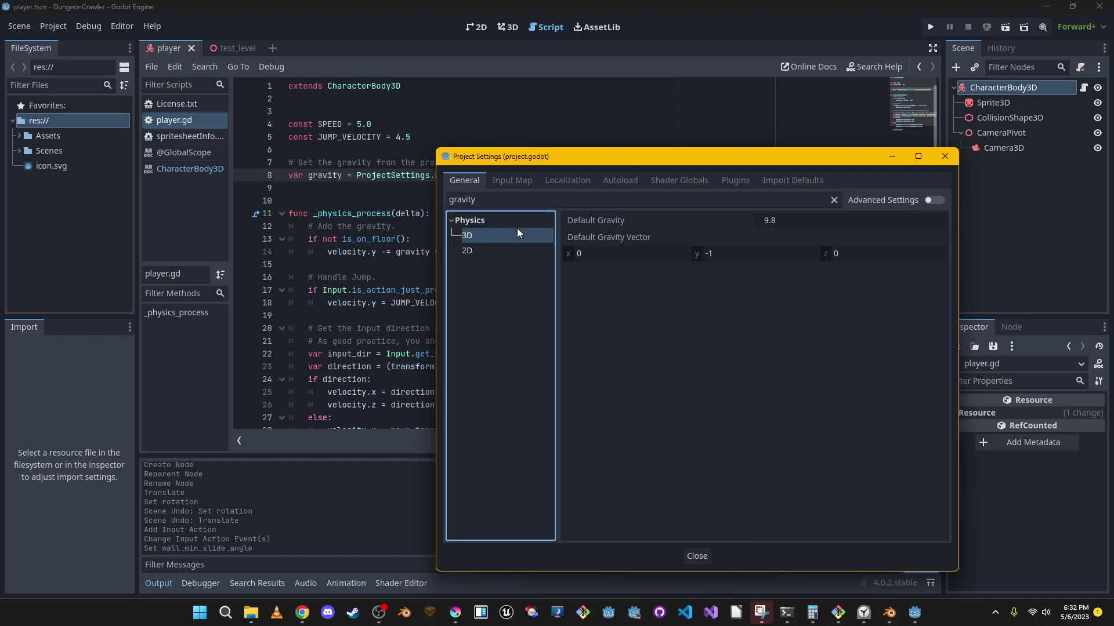
drag(775, 162, 745, 208)
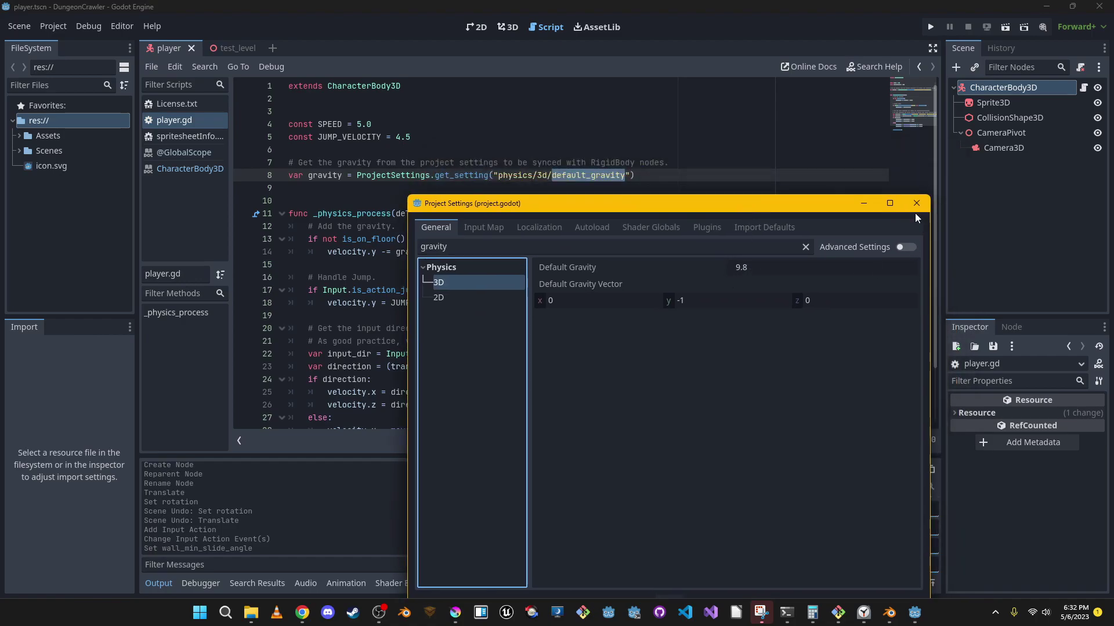
click(915, 203)
click(846, 188)
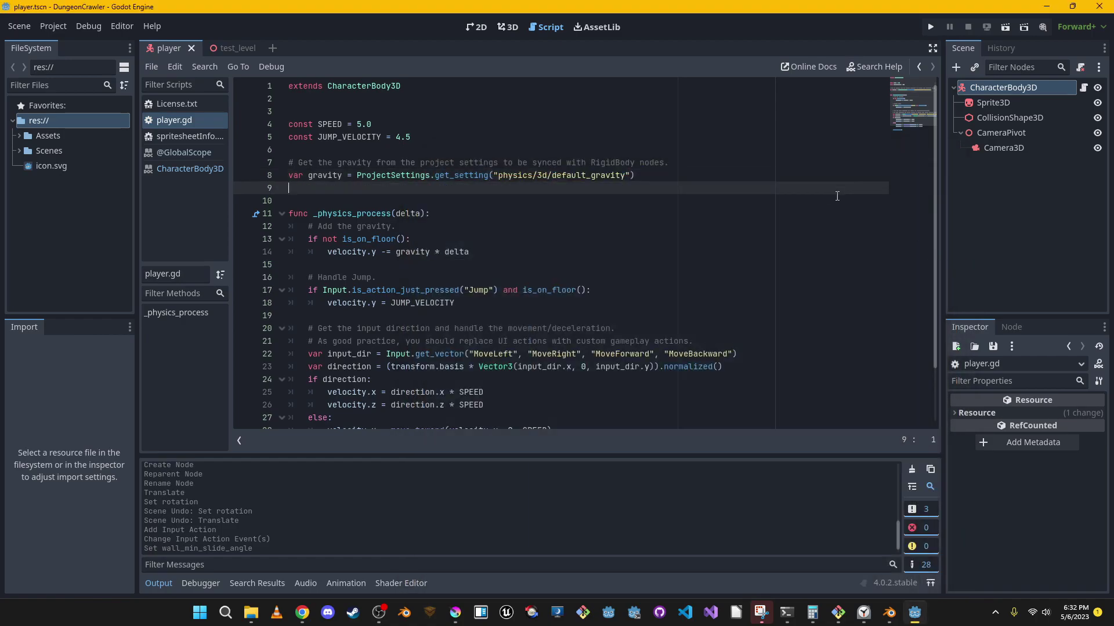
scroll(841, 191, down, 2)
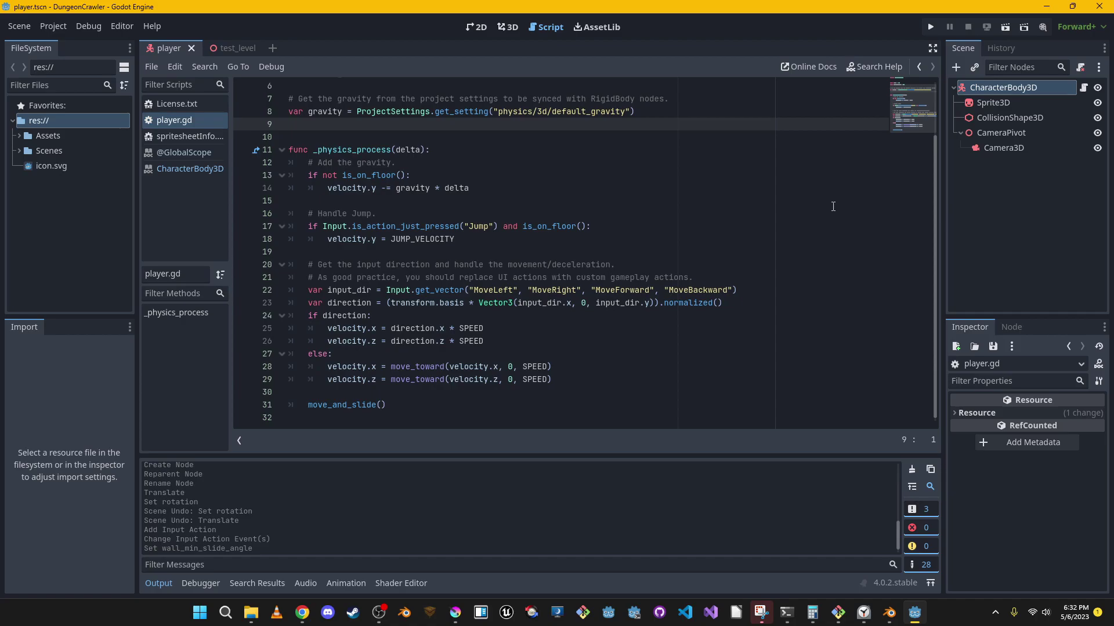
Run the project, test moving the player around the level in several directions, and close the game
click(833, 204)
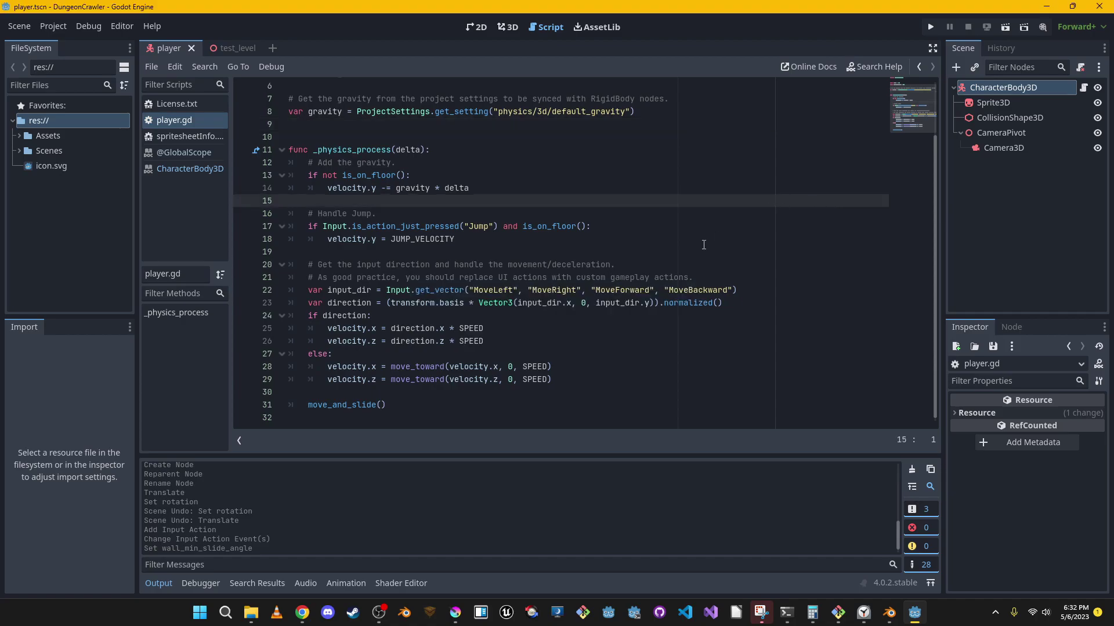
click(931, 26)
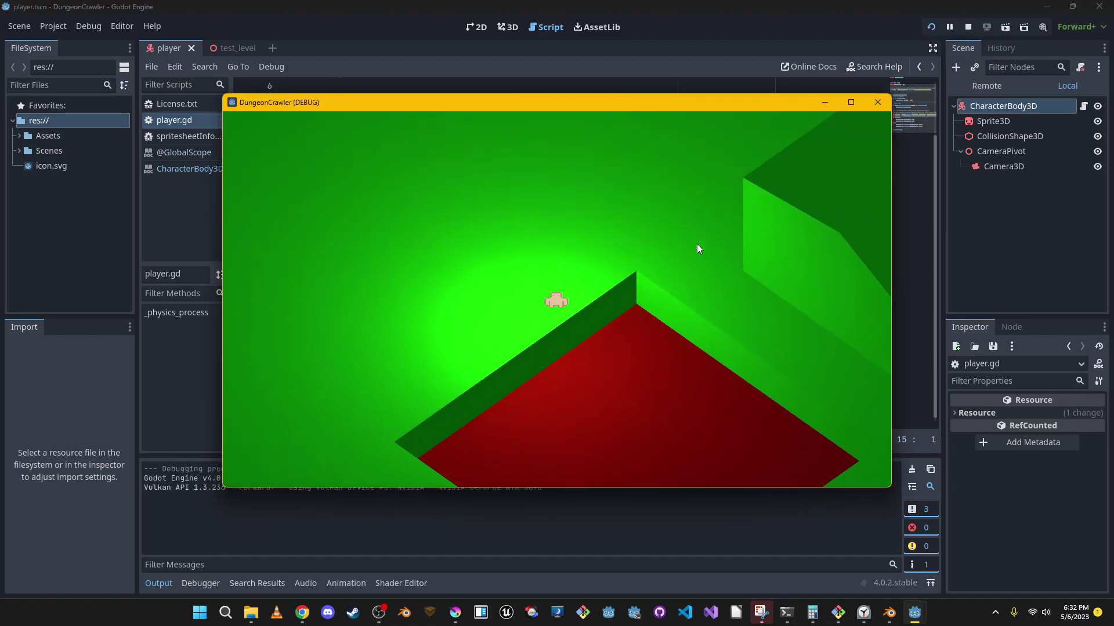
key(Left)
key(Down)
key(Right)
key(Up)
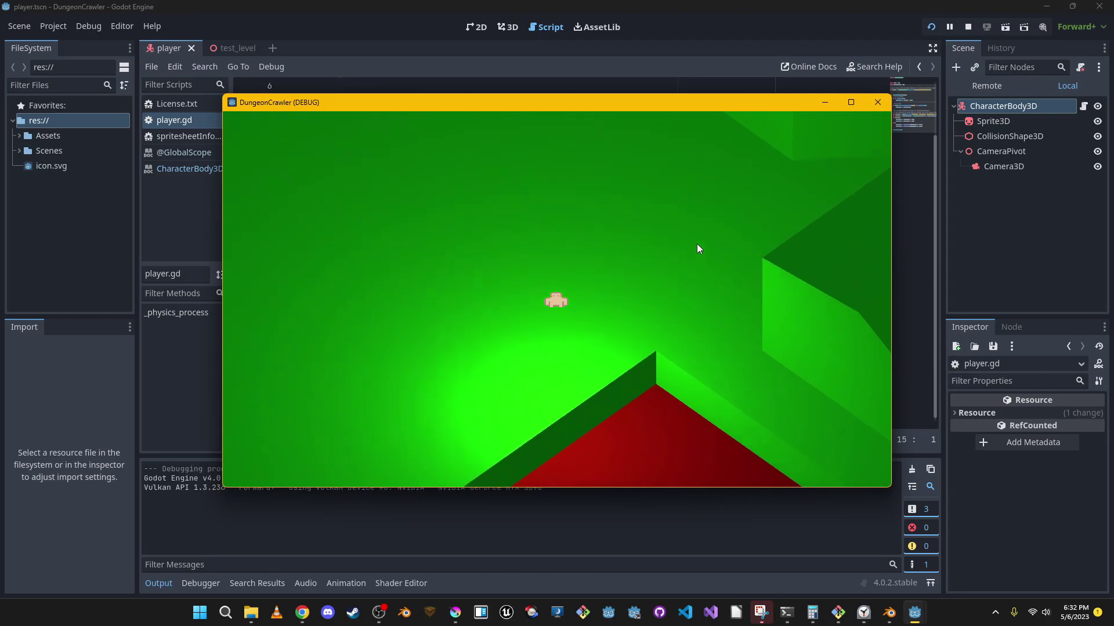
key(Left)
key(Right)
key(Up)
click(877, 103)
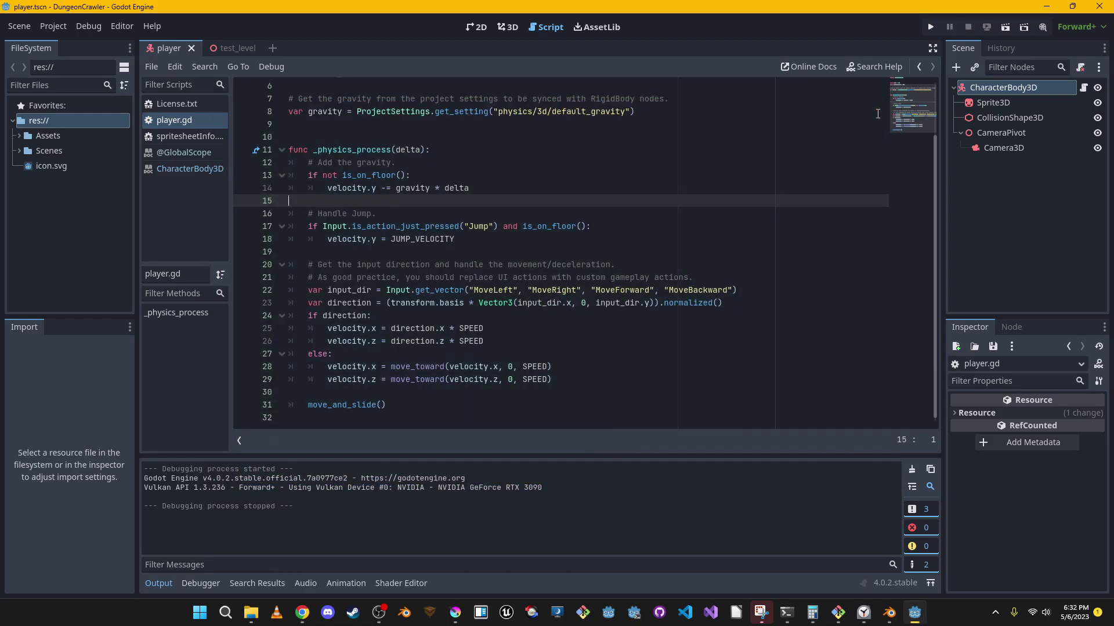
Prefix transform.basis in the direction line of player.gd with the $CameraPivot node reference and save the script
click(989, 132)
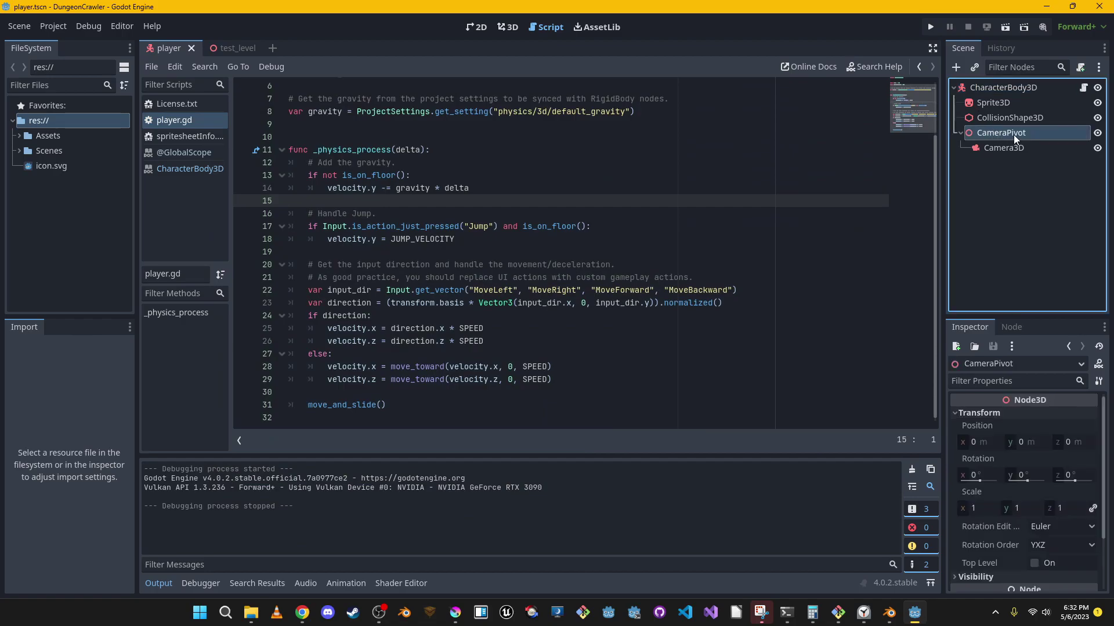
click(1014, 135)
key(ctrl+c)
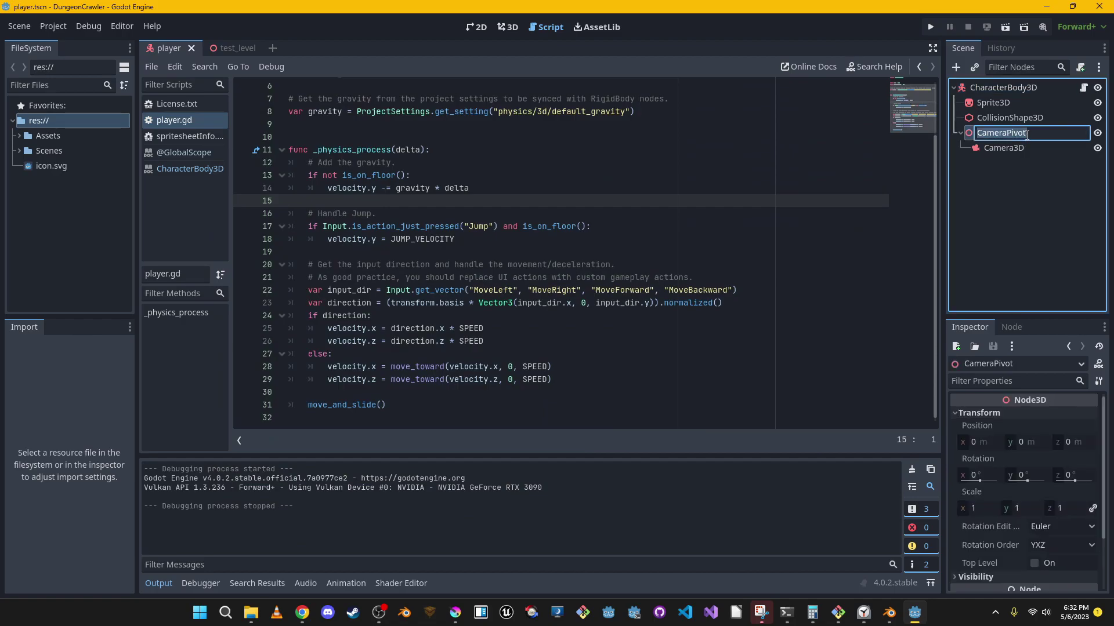
double_click(406, 304)
key(Left)
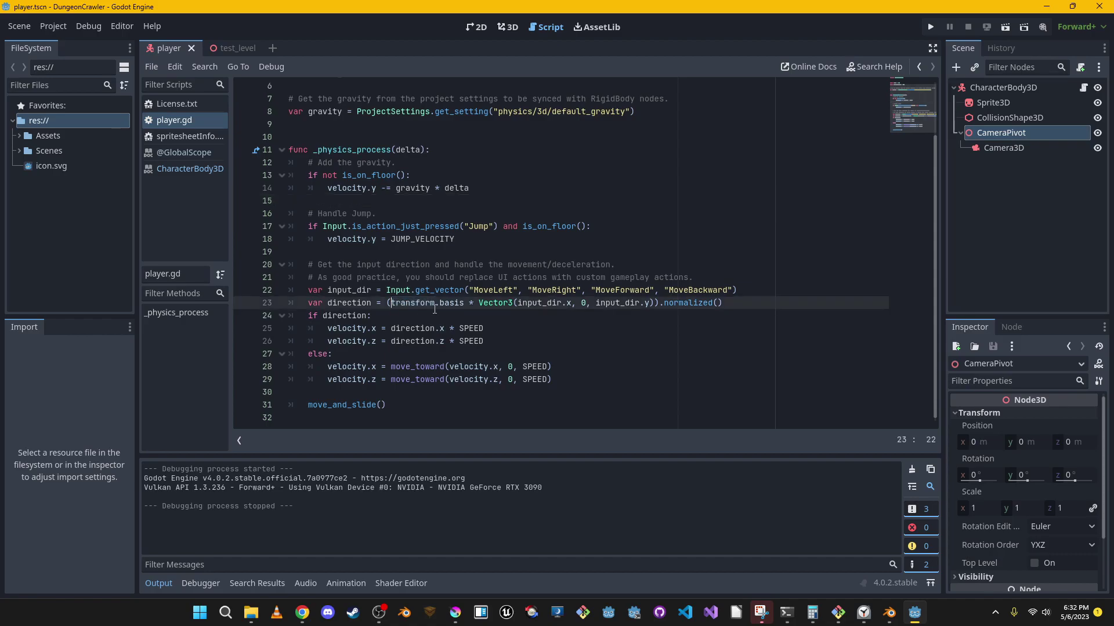
text($)
key(ctrl+v)
text(.)
key(ctrl+s)
Add a _ready() function above _physics_process in player.gd
scroll(453, 163, up, 2)
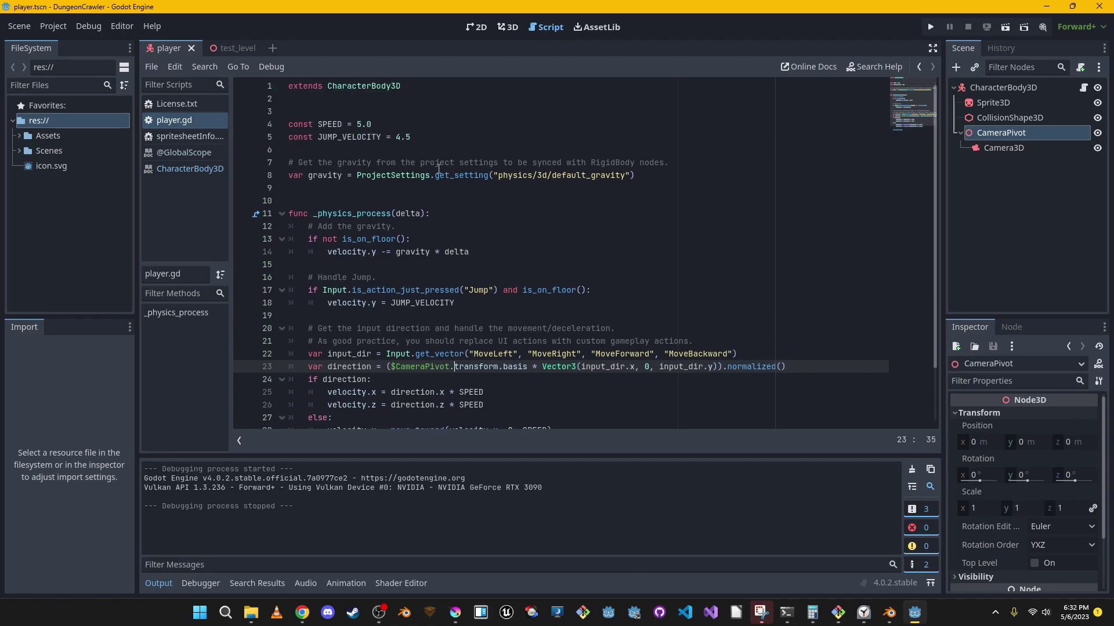
click(432, 201)
key(Up)
key(Return)
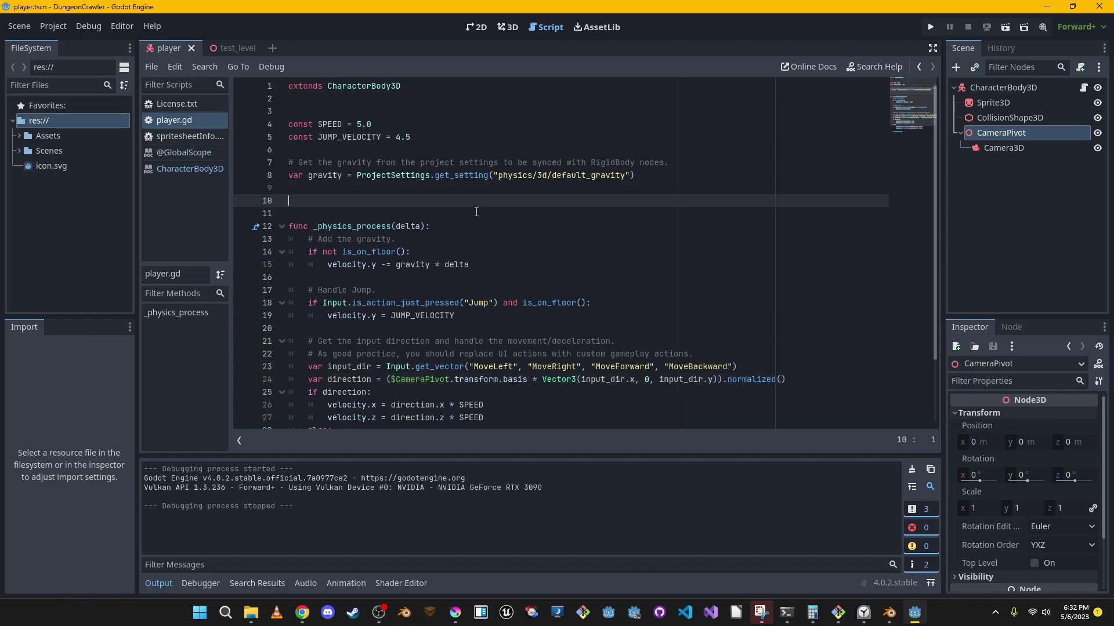
text(func )
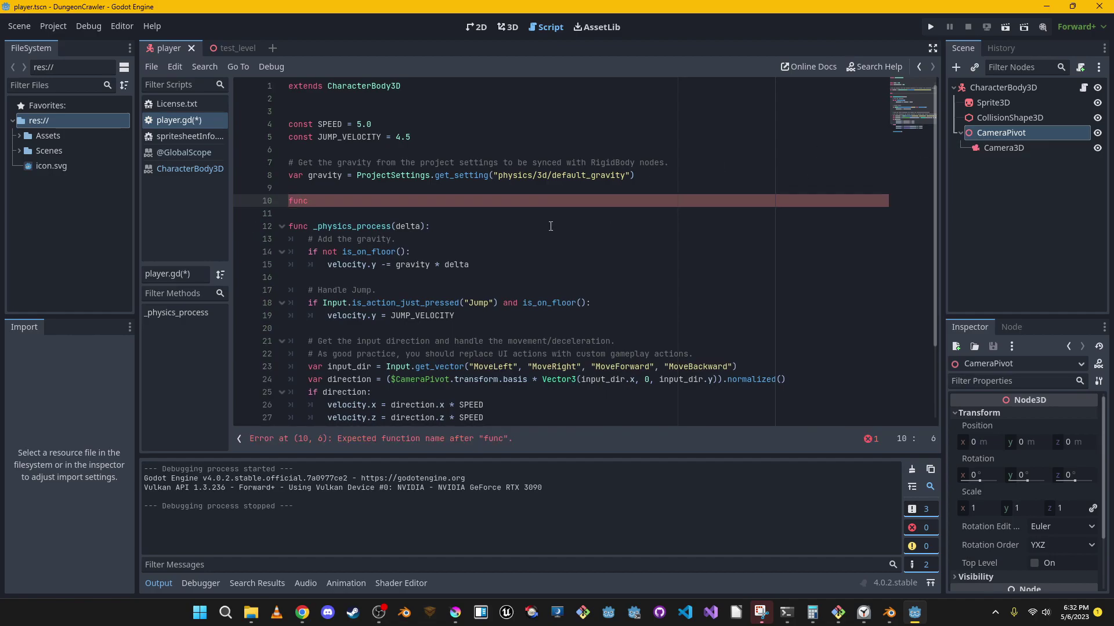
text(_r)
key(Return)
key(Return)
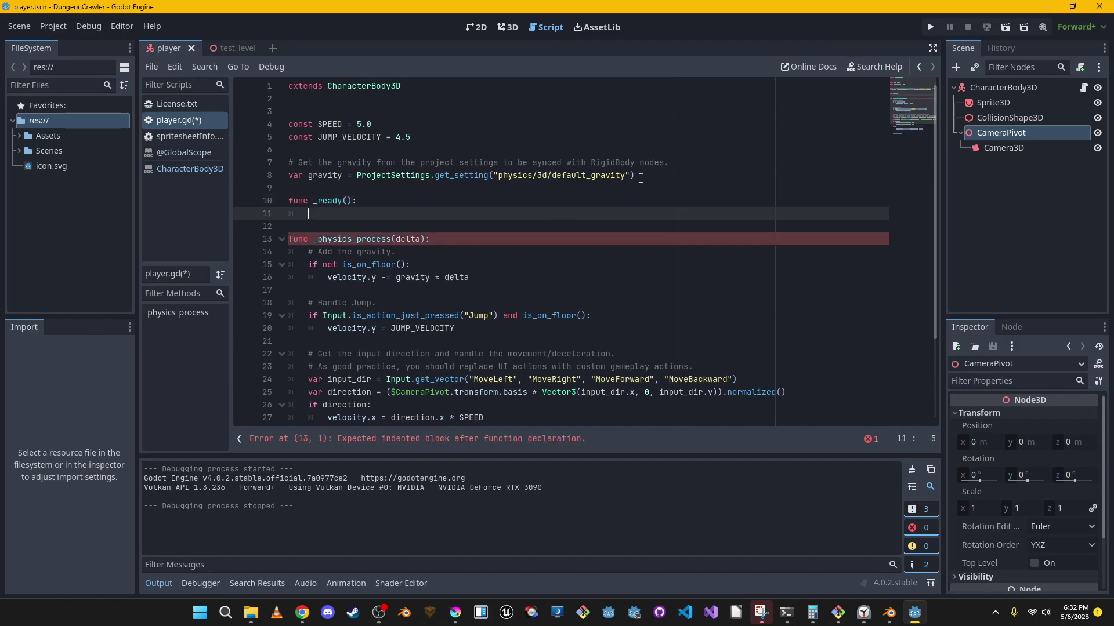
Add the comment "# Reference Variables" below the gravity variable declaration
click(546, 186)
key(Return)
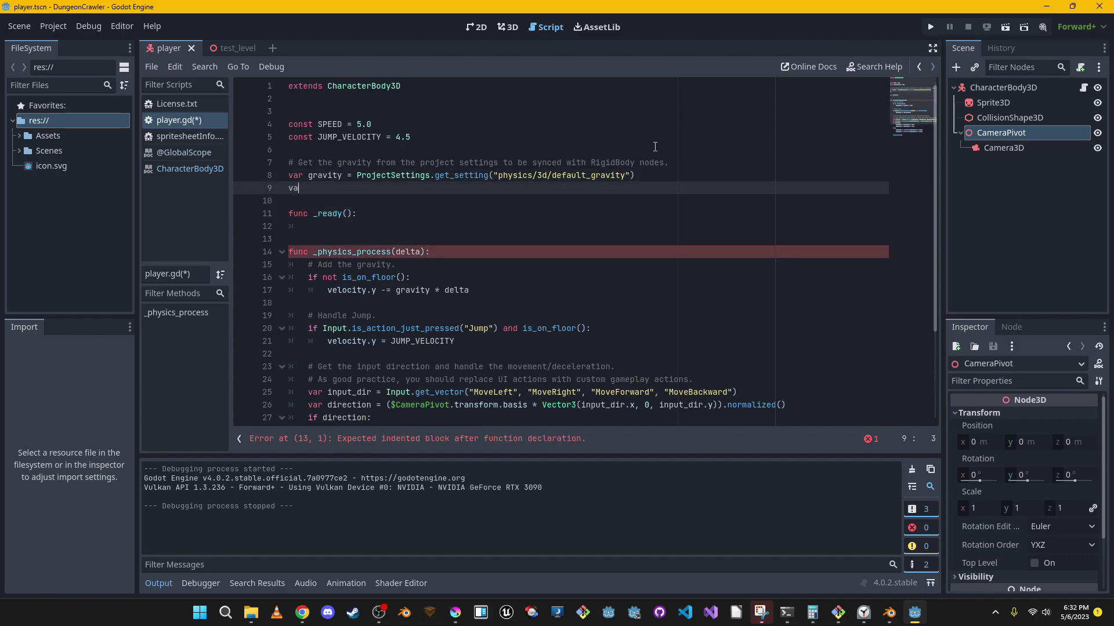
key(Return)
text(# Reference Variables)
key(Return)
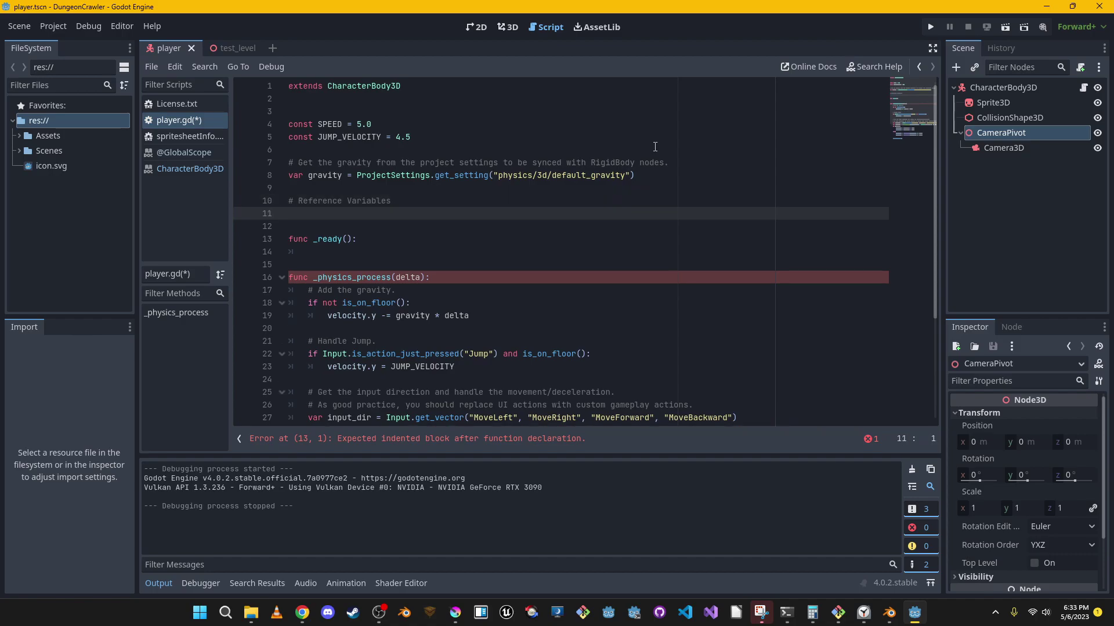
Declare the variable cameraPivotRef of type Node3D, initialised to null, under the Reference Variables comment and save the script
text(var)
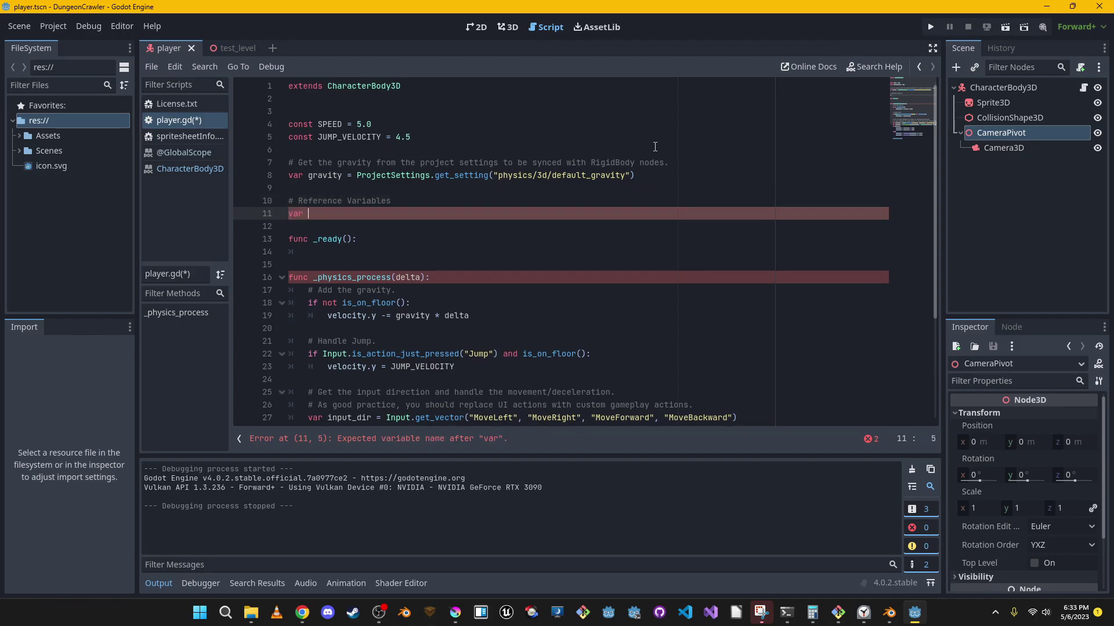
text( cameraPivotRef)
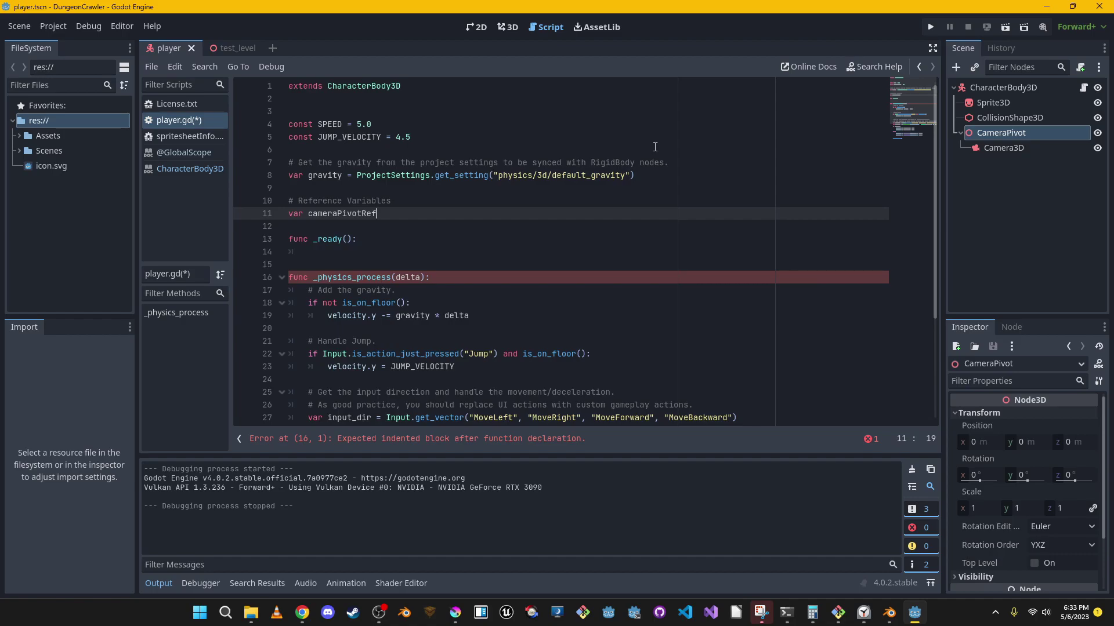
text(: Node)
key(Down)
key(Down)
key(Return)
text(= null)
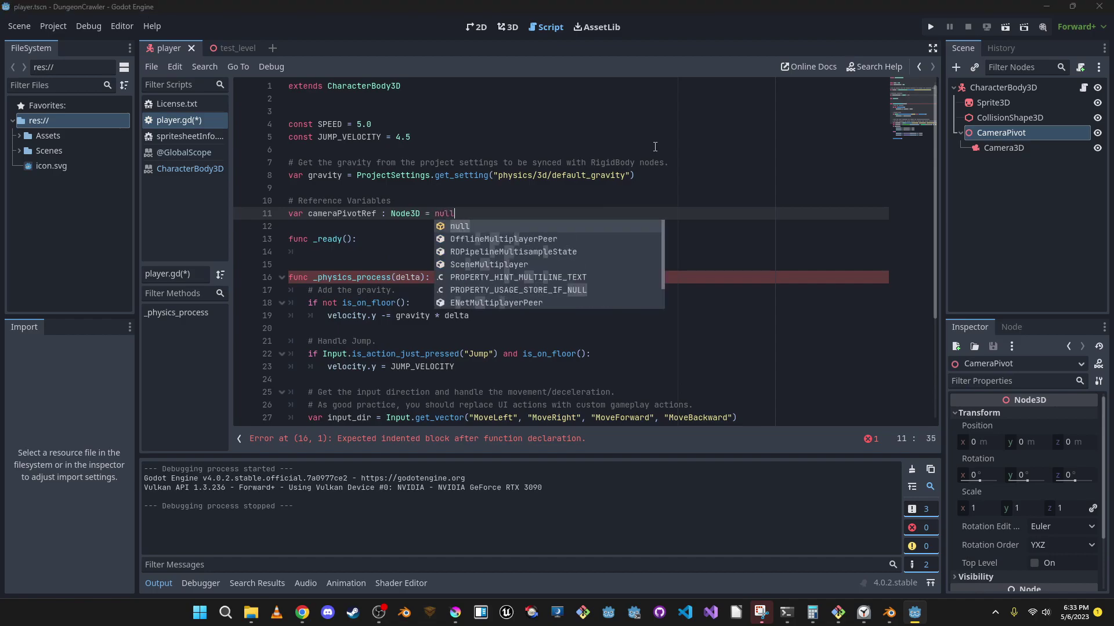
key(ctrl+s)
Assign $CameraPivot to cameraPivotRef inside the _ready() function
click(593, 251)
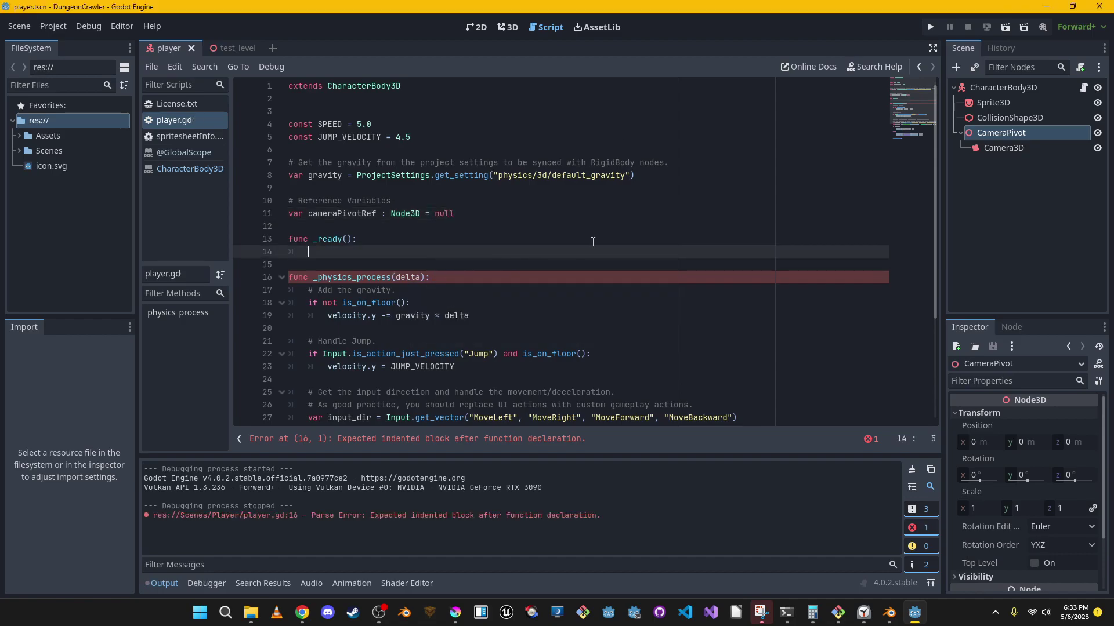
text(camera)
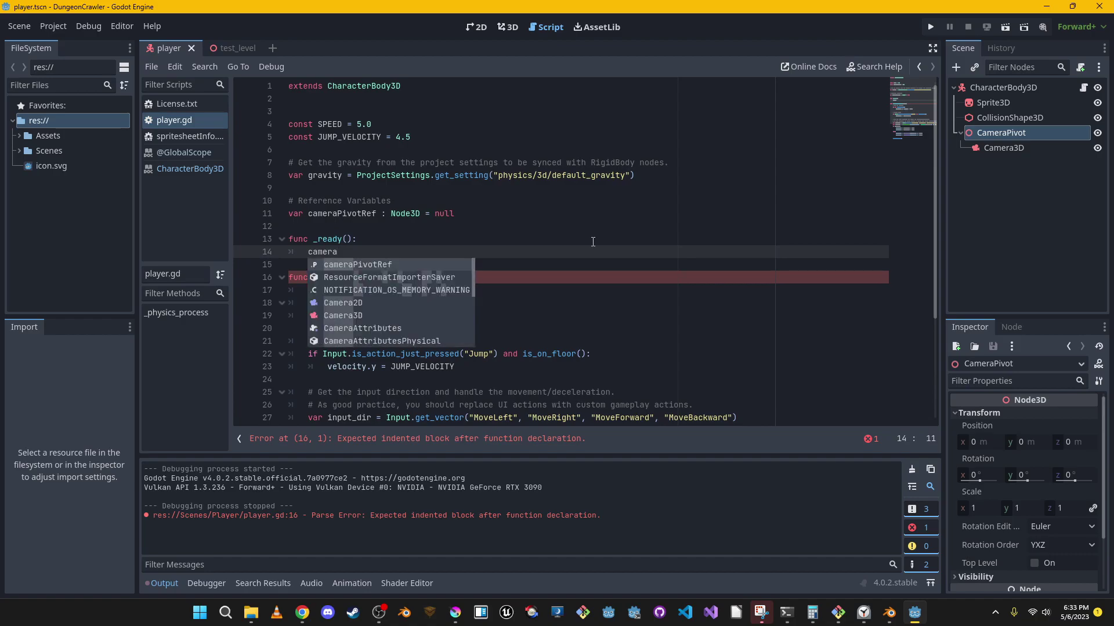
text(PivotRef = )
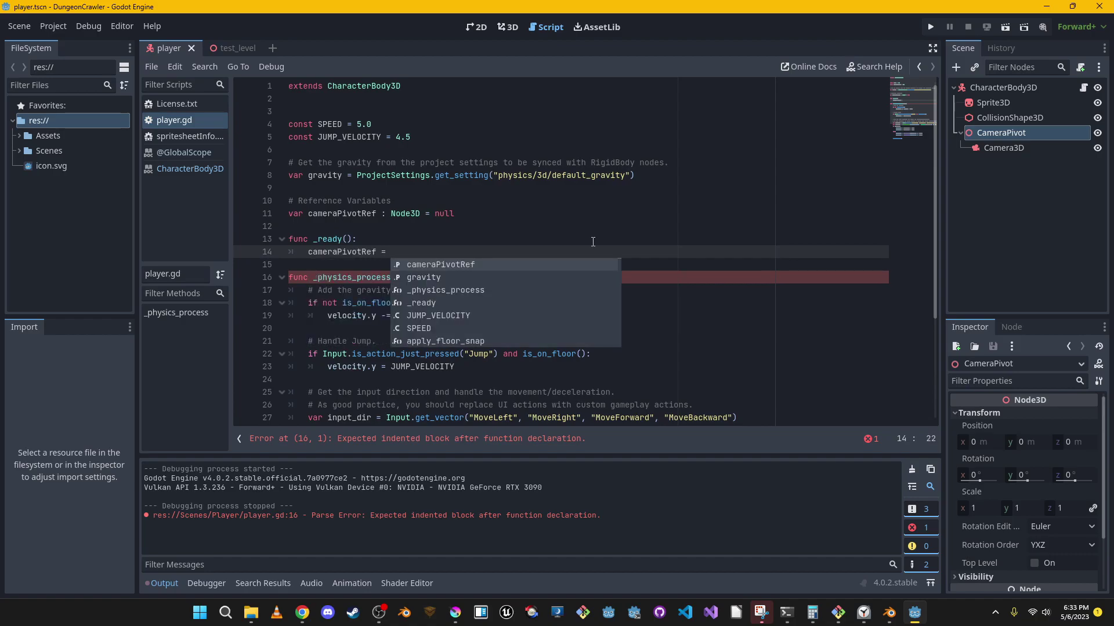
text($CameraPivot)
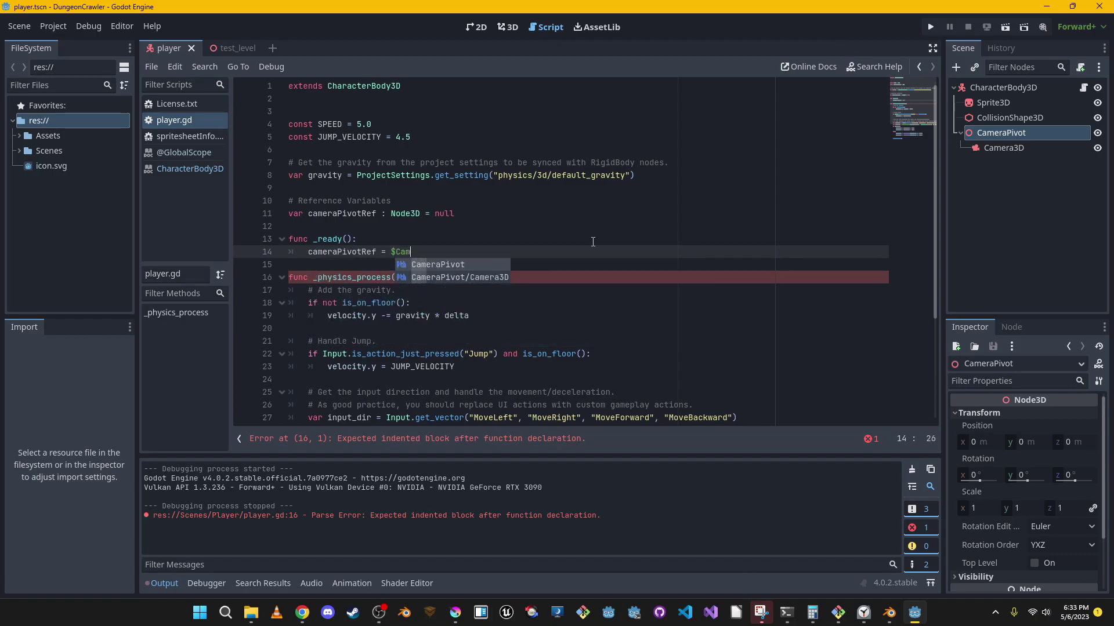
Replace $CameraPivot in the direction line with the cameraPivotRef variable and save the script
double_click(340, 256)
scroll(428, 299, down, 3)
key(ctrl+c)
double_click(428, 302)
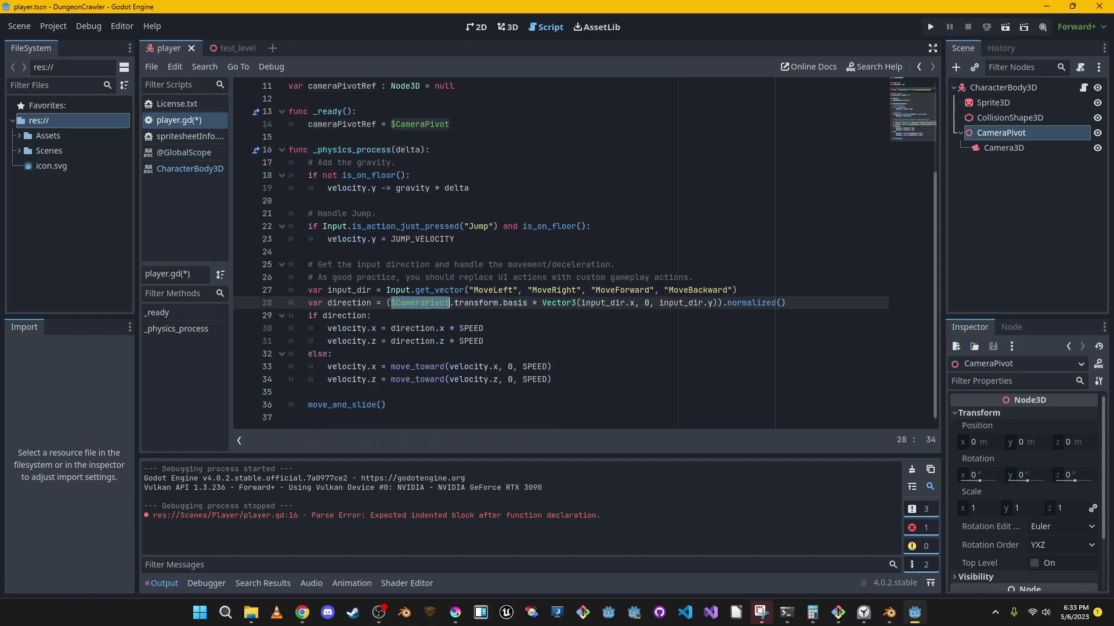
key(ctrl+v)
key(ctrl+s)
click(565, 265)
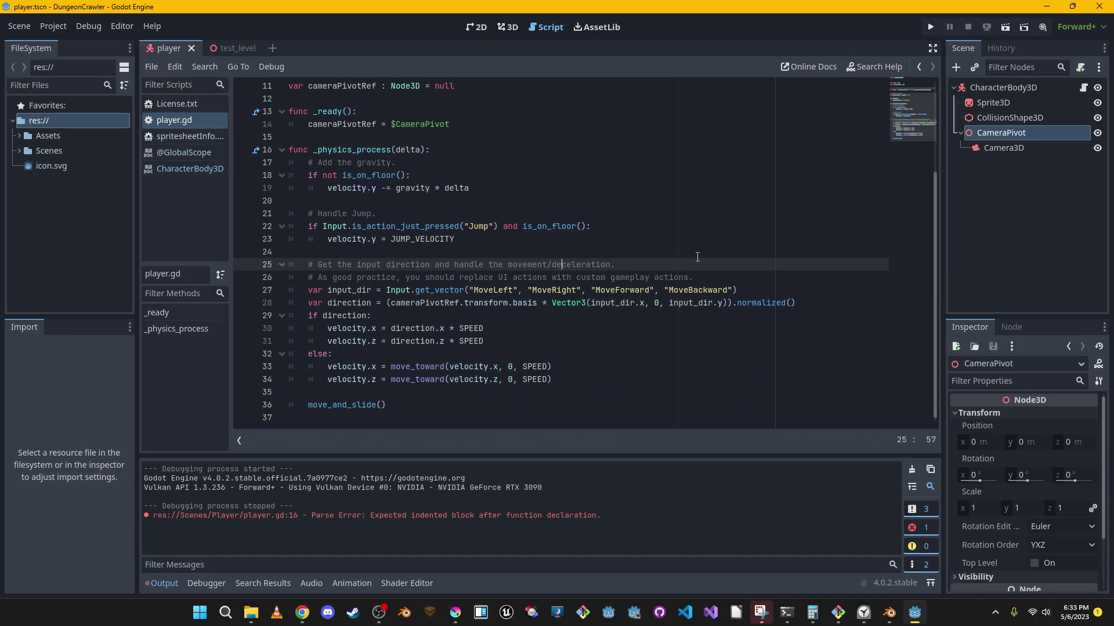
Review the uses of cameraPivotRef in the direction line, its declaration and the _ready() function
double_click(425, 303)
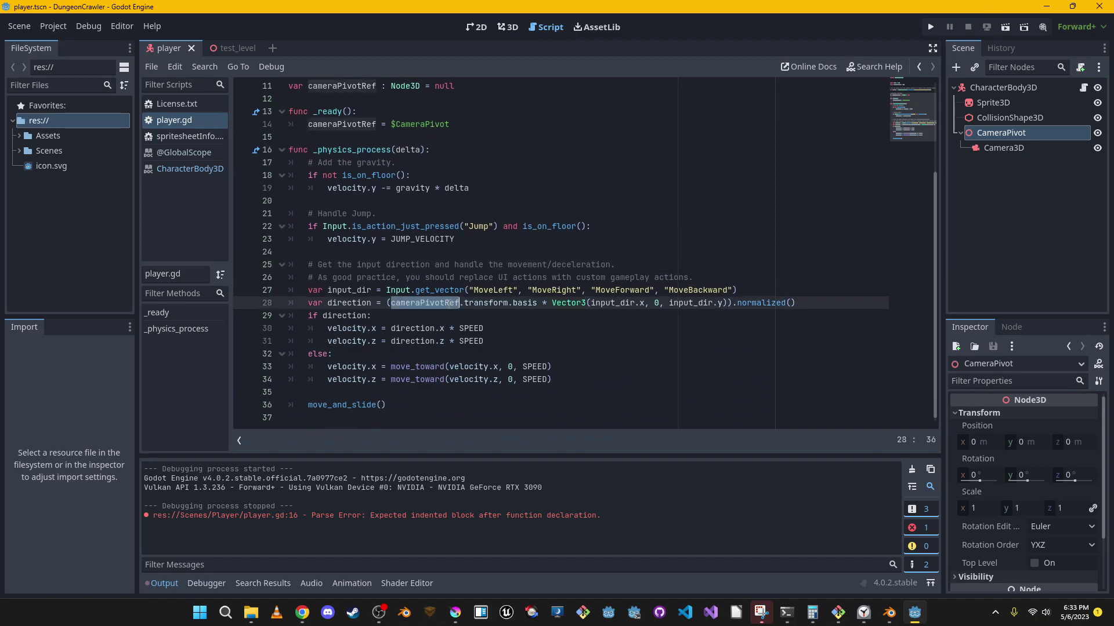
click(741, 232)
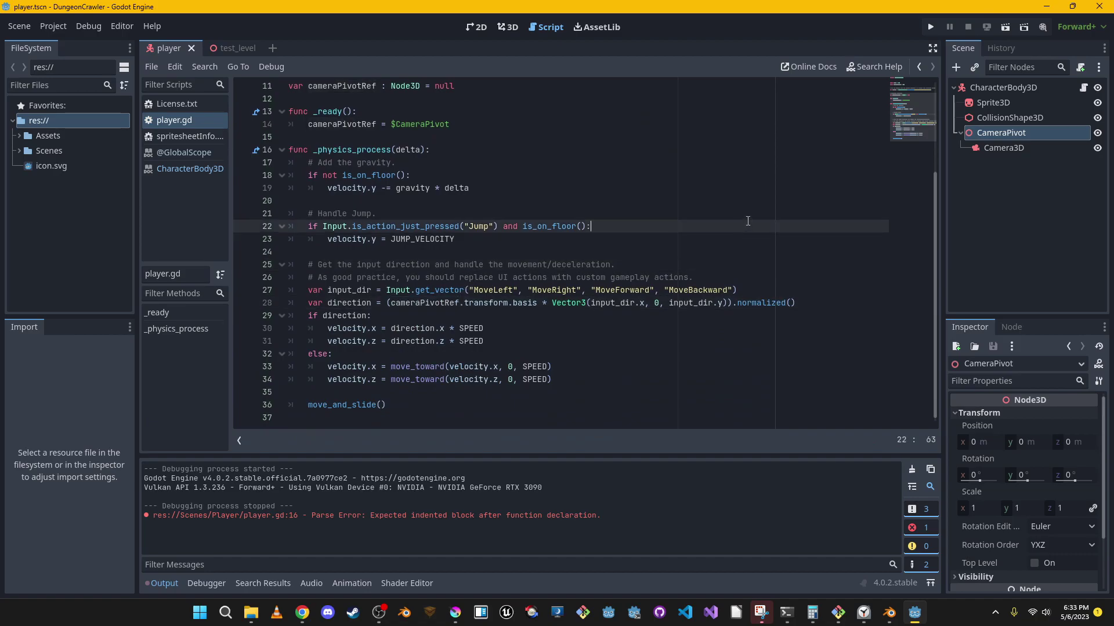
scroll(776, 235, up, 1)
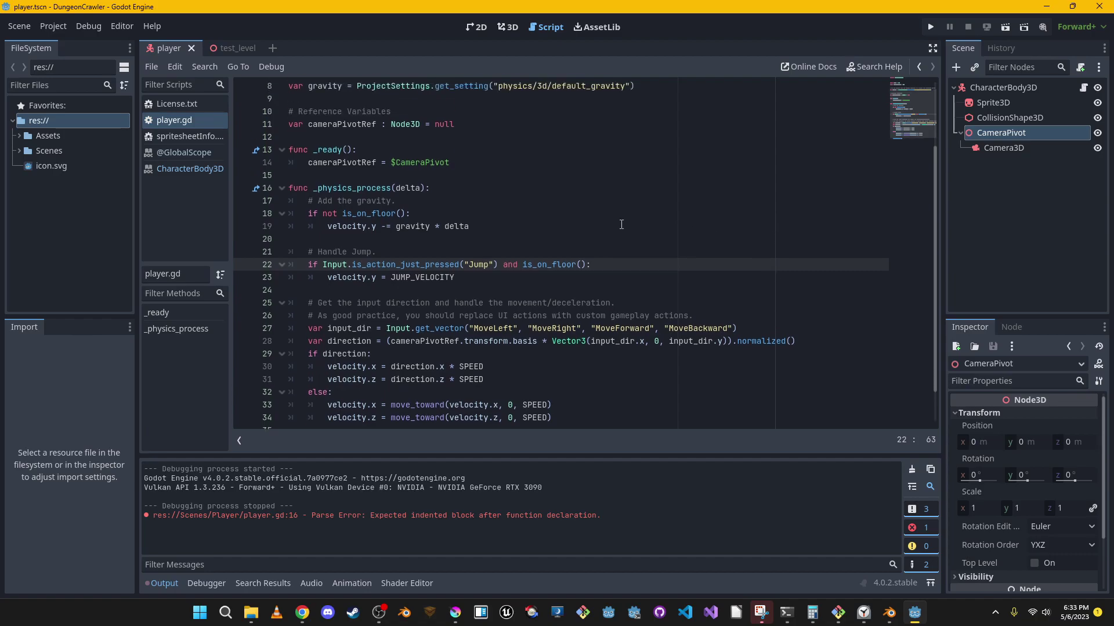
scroll(643, 228, down, 1)
scroll(539, 233, up, 2)
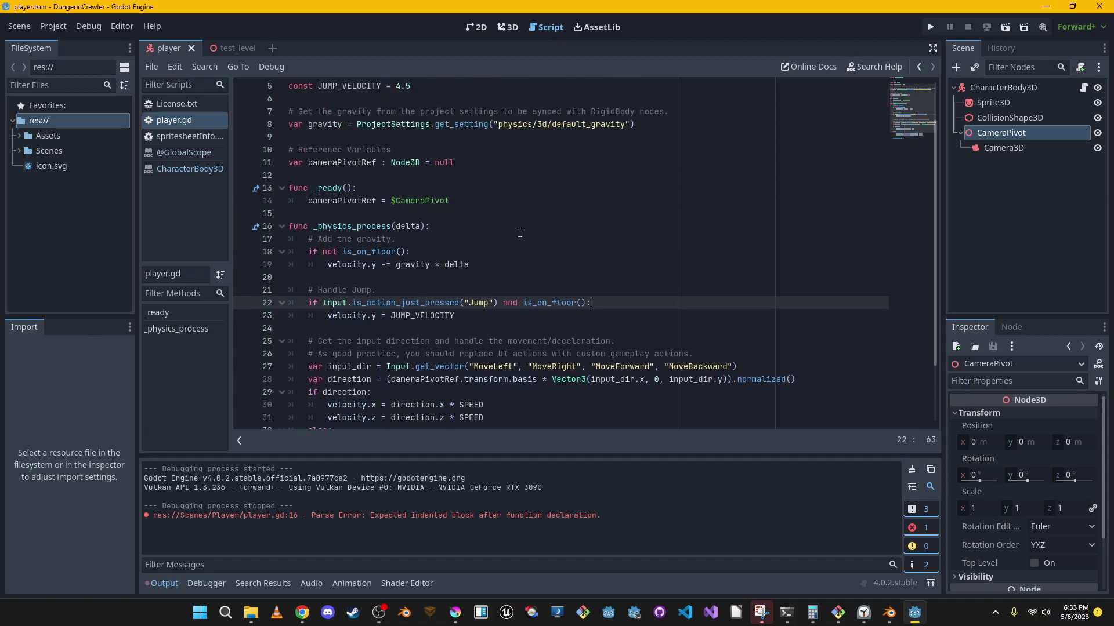
click(448, 203)
click(741, 240)
scroll(742, 243, down, 2)
scroll(742, 243, up, 2)
Run the project again, test the player's movement with the camera pivot reference, and close the game
click(930, 27)
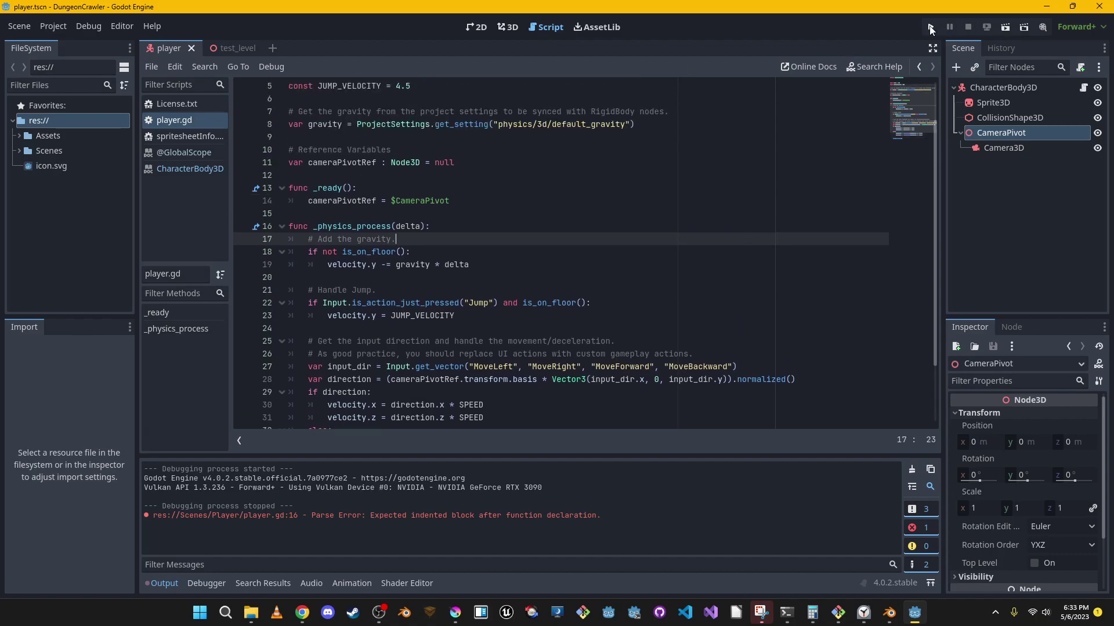
key(w)
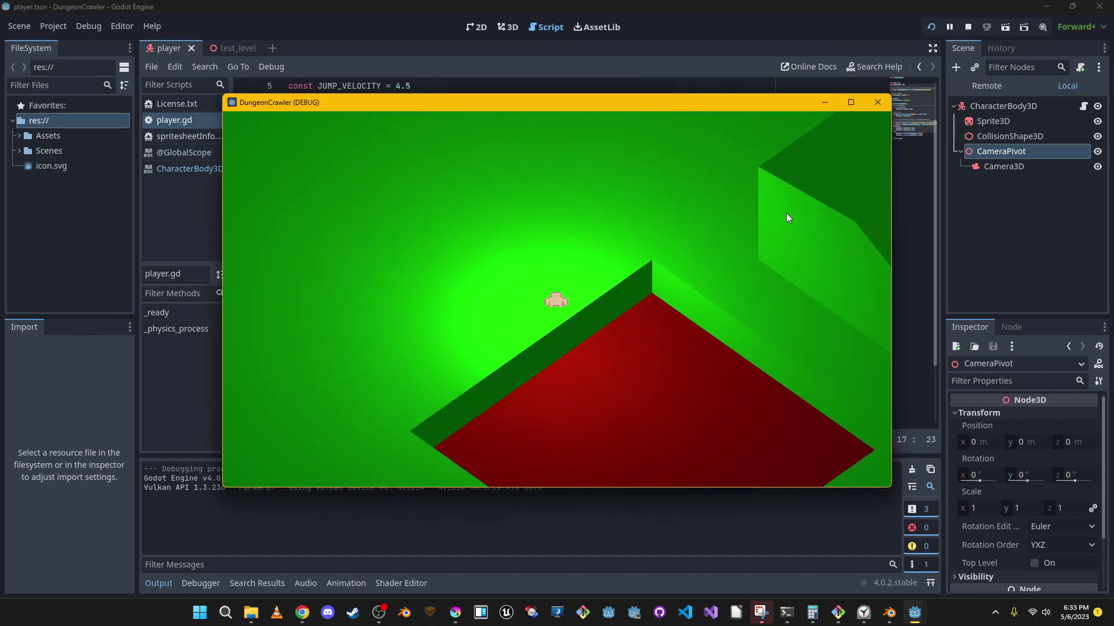
key(a)
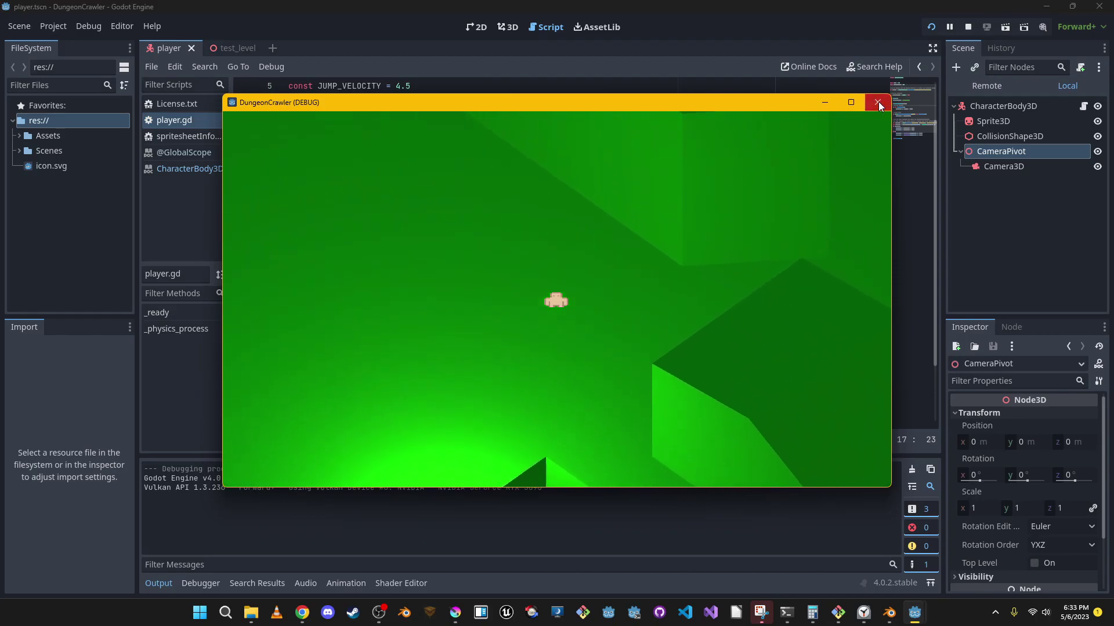
key(a)
key(s)
key(s)
key(d)
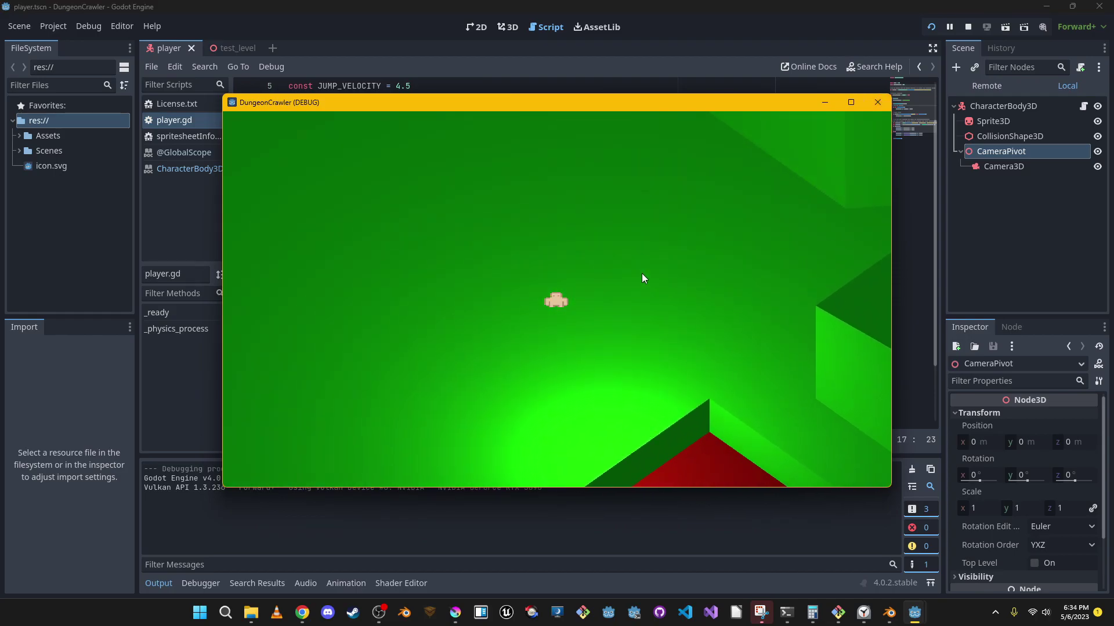
click(877, 102)
Change transform to global_transform after cameraPivotRef in the direction line
click(669, 288)
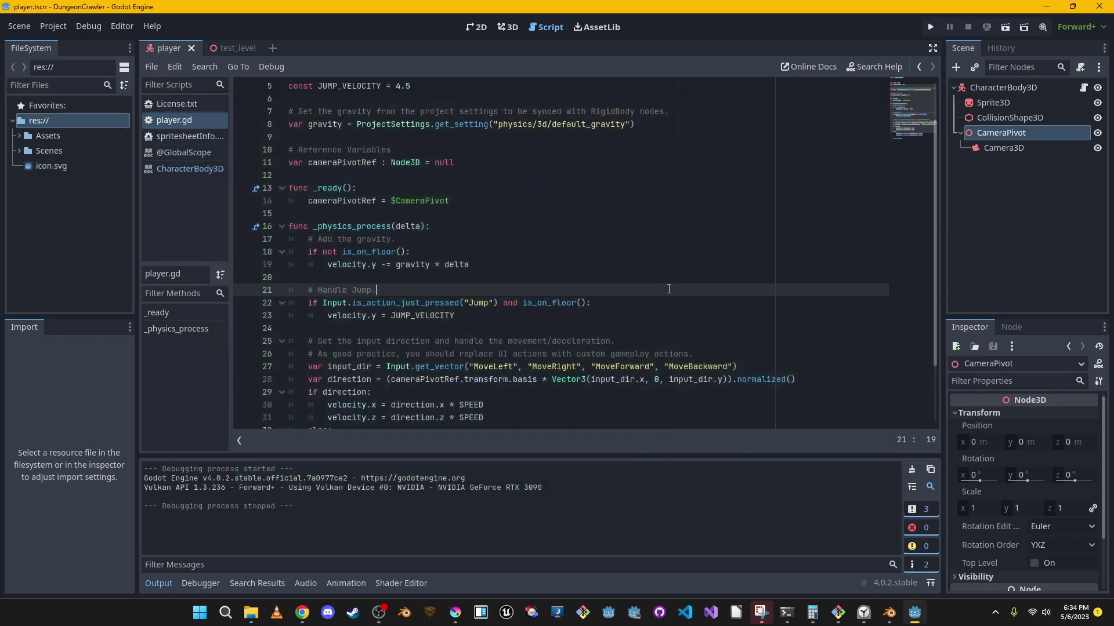
scroll(667, 293, down, 2)
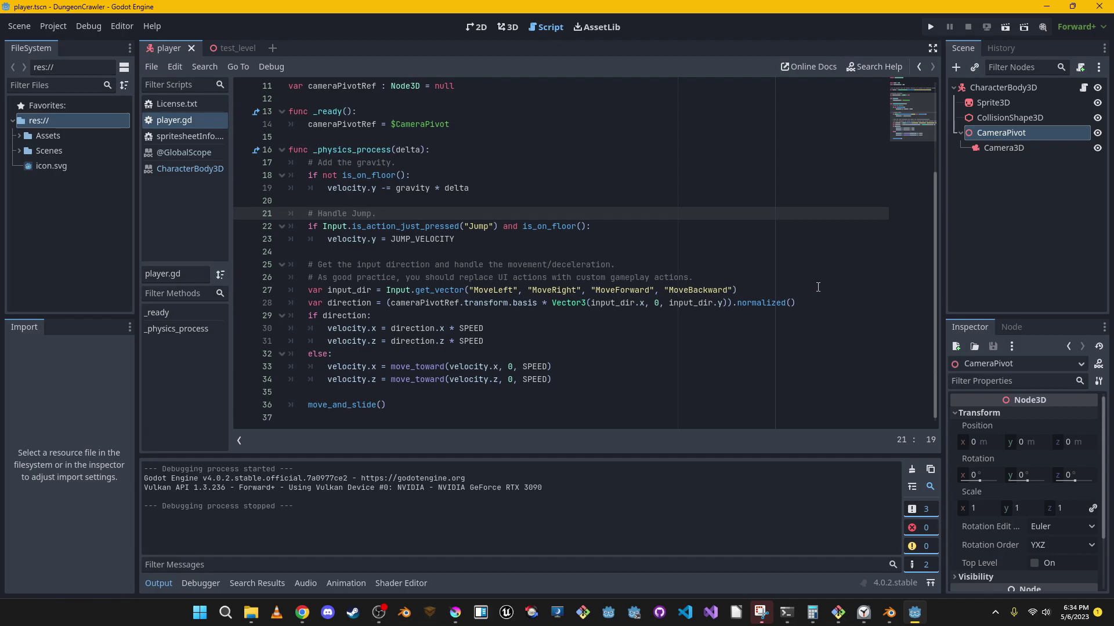
double_click(486, 303)
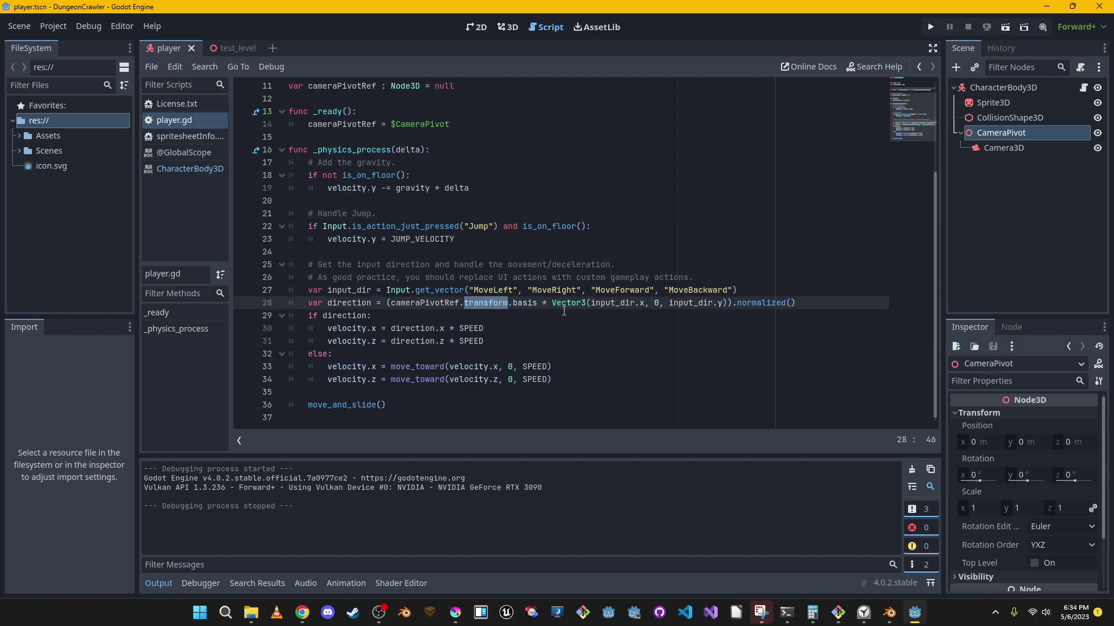
click(467, 304)
text(global)
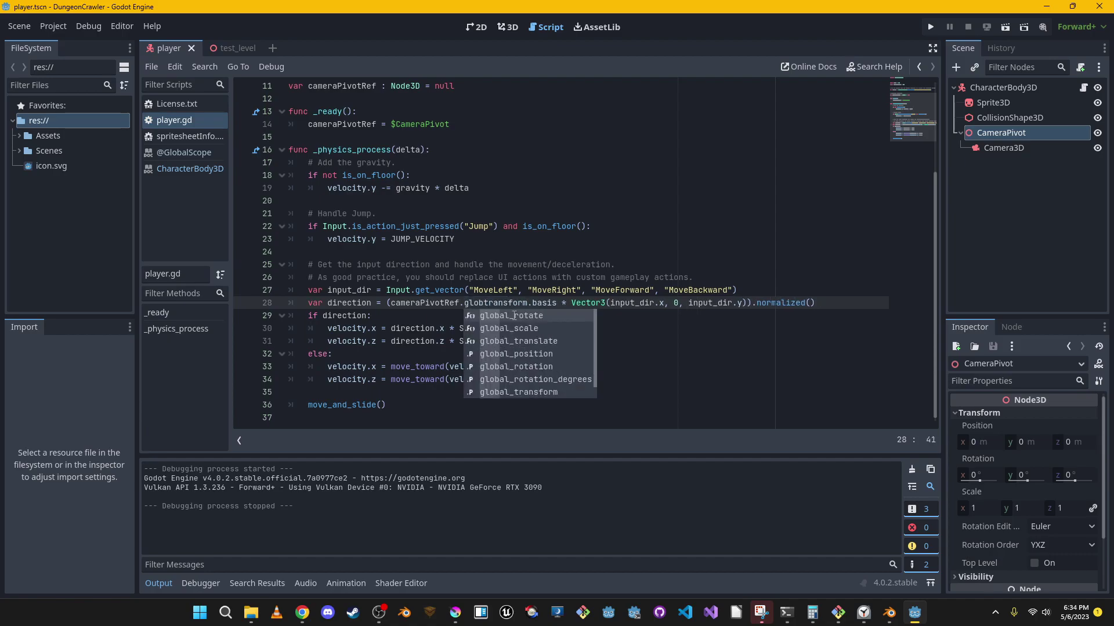
text(_)
key(Escape)
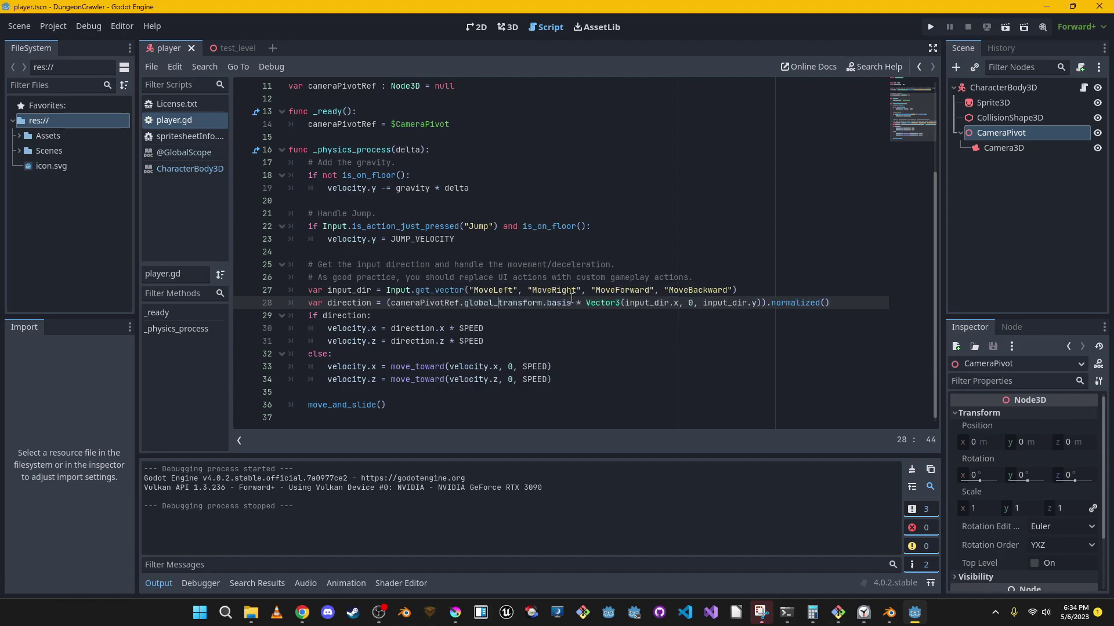
Run the project, test moving the player in several directions with the camera pivot's global_transform, and close the game
click(605, 290)
click(929, 27)
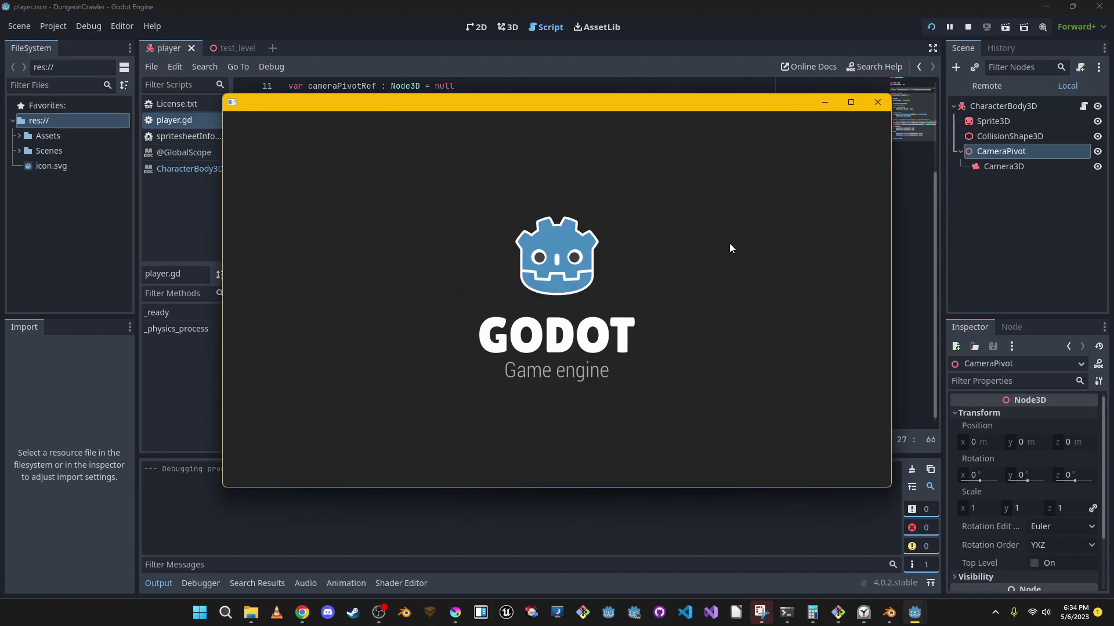
key(Up)
key(Left)
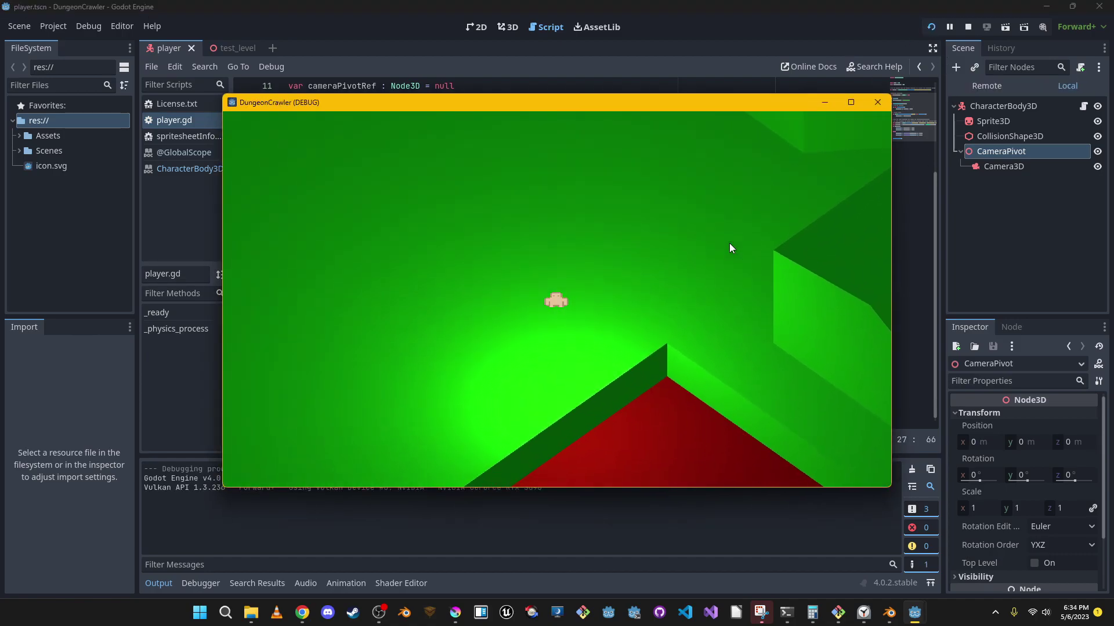
key(Right)
key(Up)
click(877, 103)
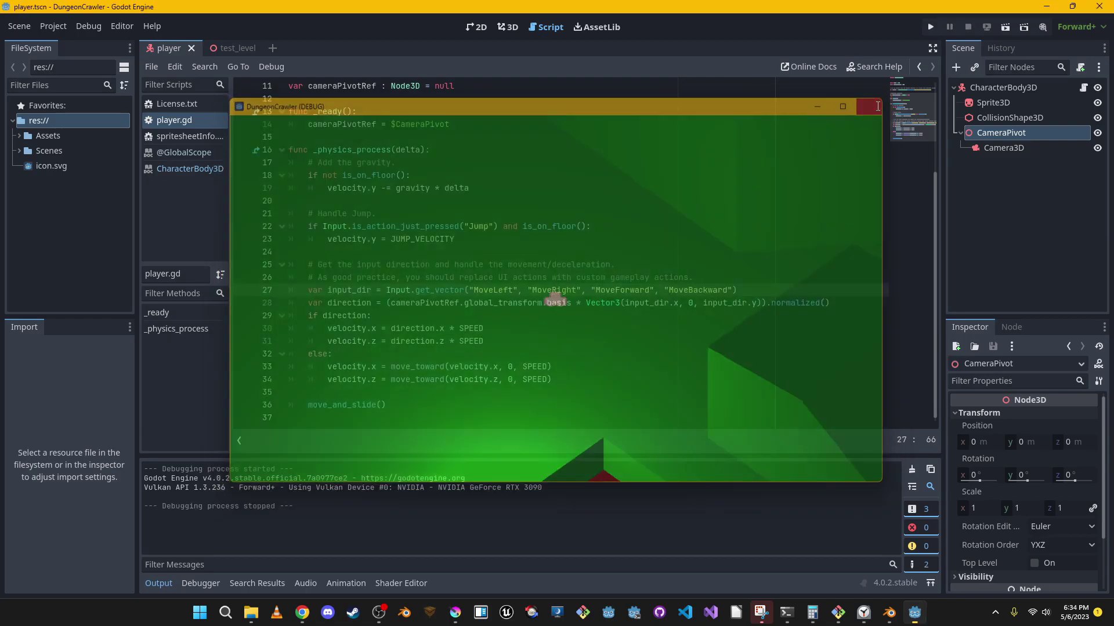
Review how input_dir, direction and move_toward with SPEED determine the velocity, checking the constants at the start of the script
double_click(356, 290)
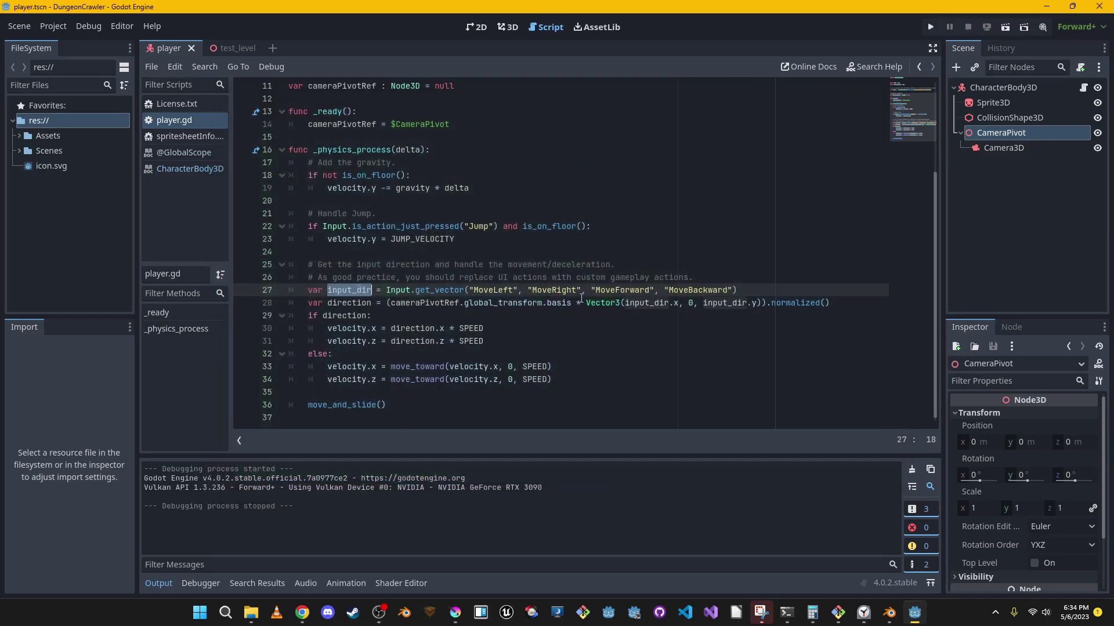
click(329, 303)
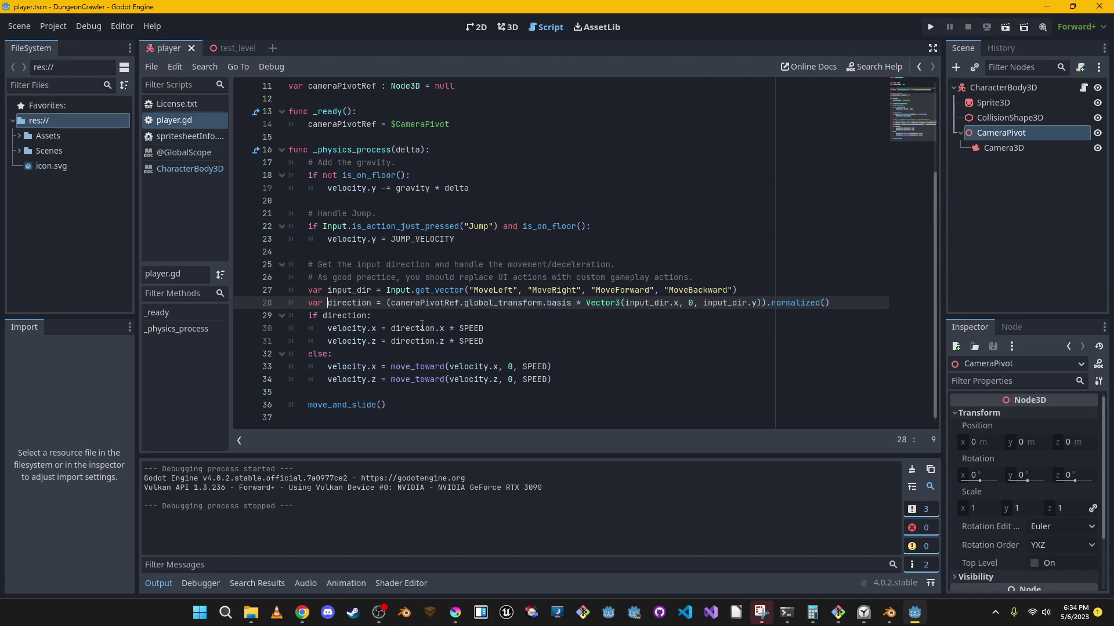
double_click(360, 316)
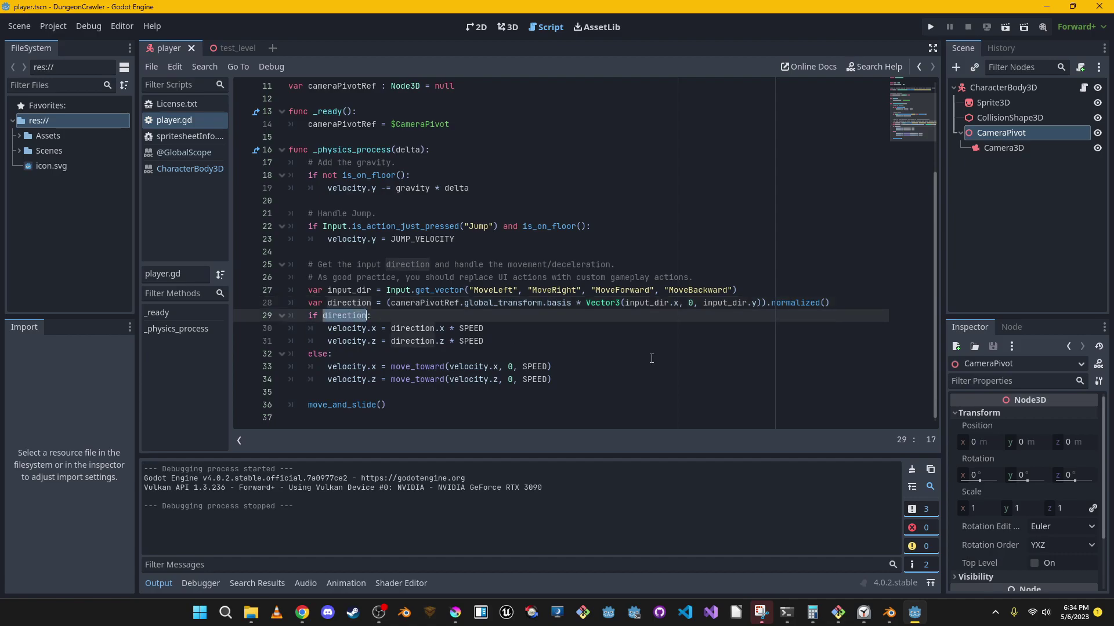
double_click(532, 367)
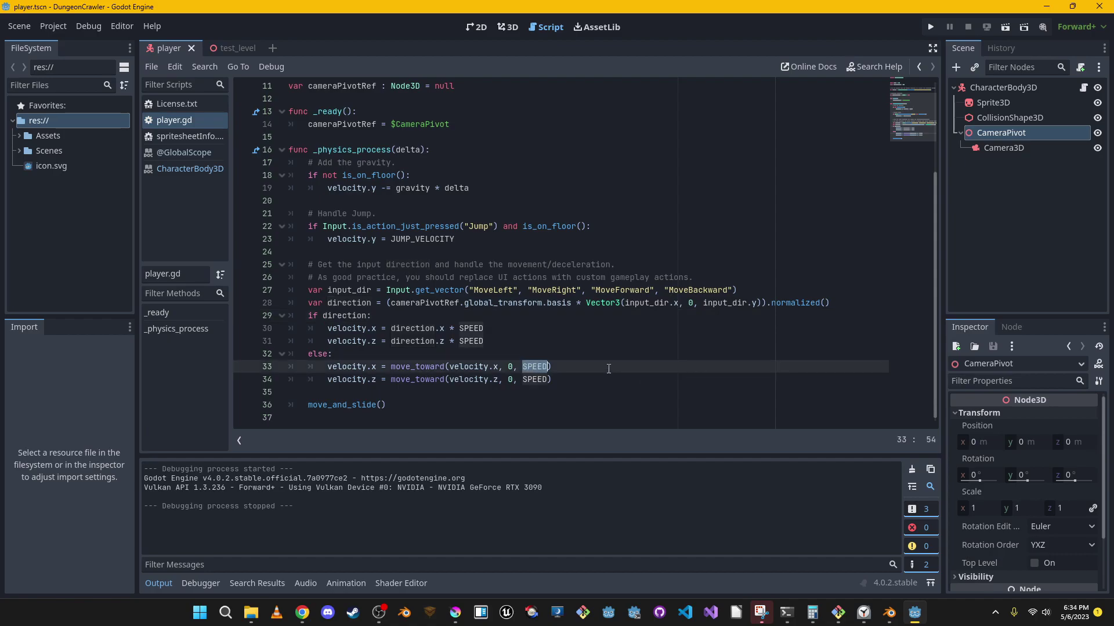
double_click(468, 366)
double_click(418, 367)
click(532, 367)
double_click(534, 367)
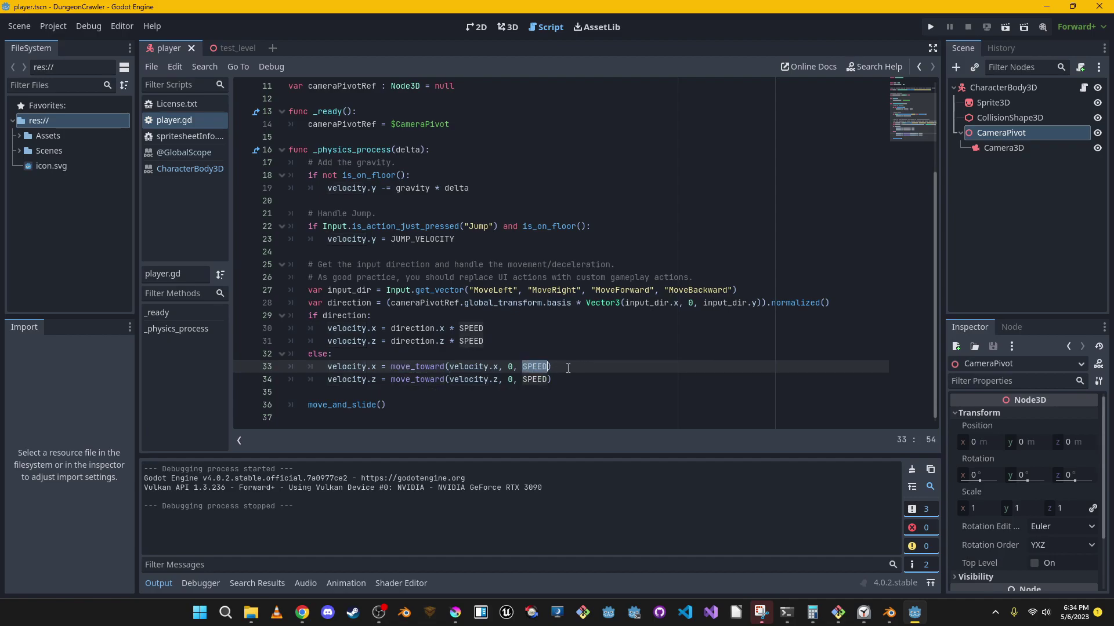
click(513, 367)
double_click(545, 367)
scroll(655, 359, up, 4)
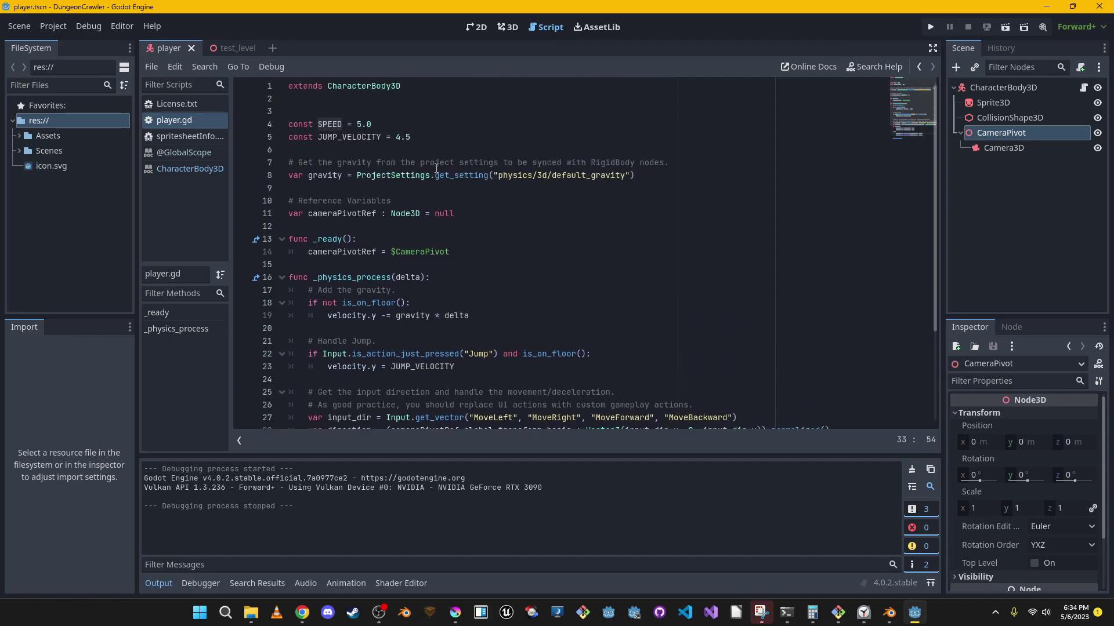
scroll(564, 260, down, 3)
Run the project again, move the player forward repeatedly to check its heading, and close the game
click(928, 28)
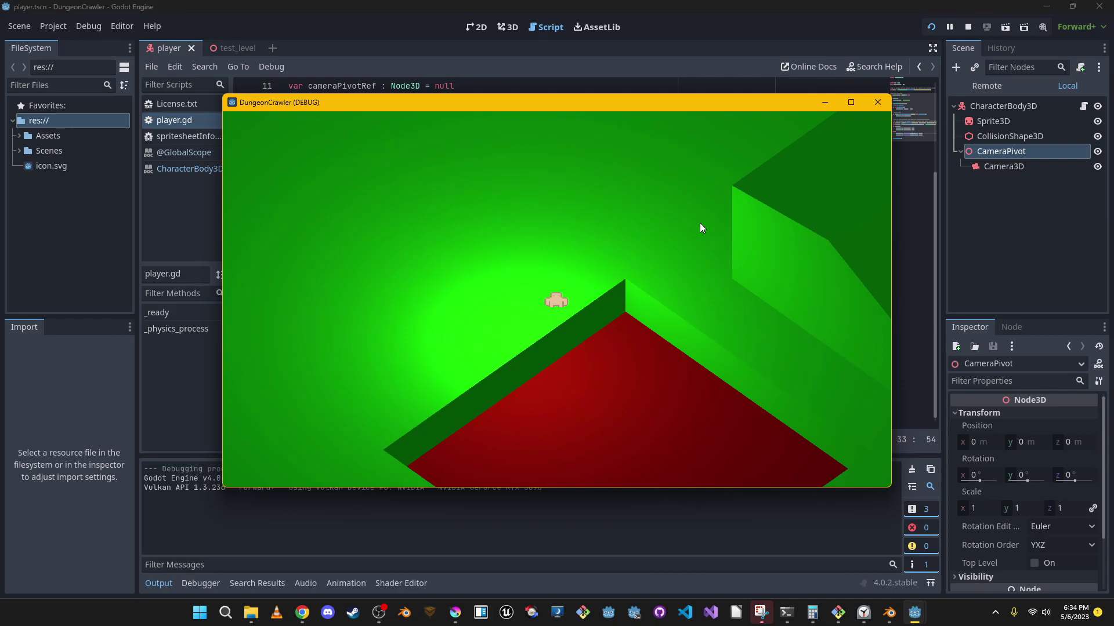
key(Up)
key(Up)
key(Up)
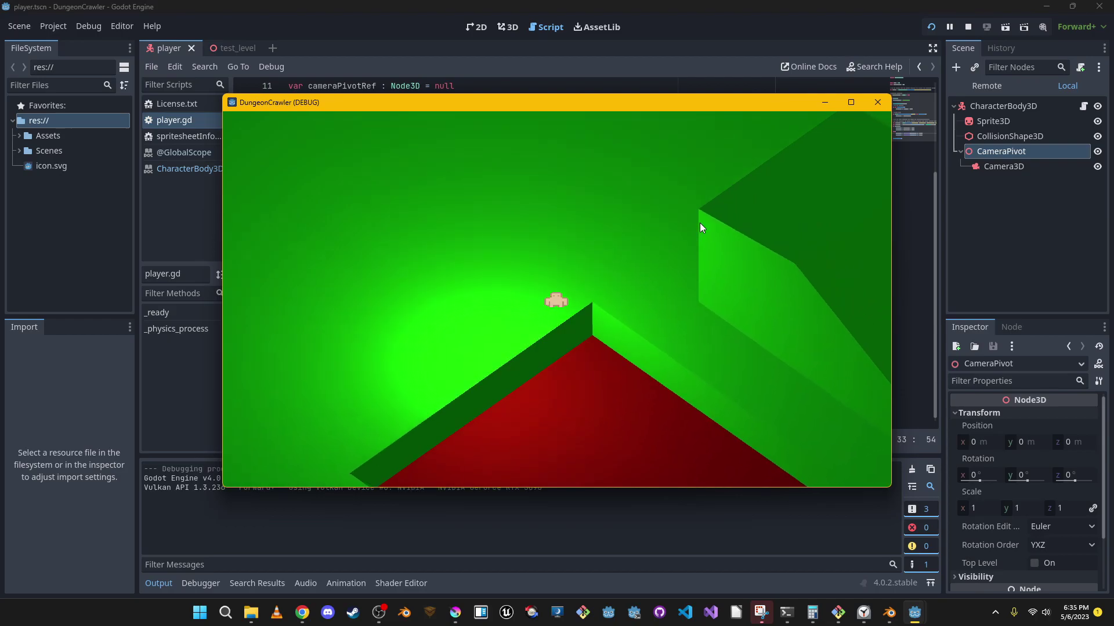
key(Up)
key(Up)
key(Up)
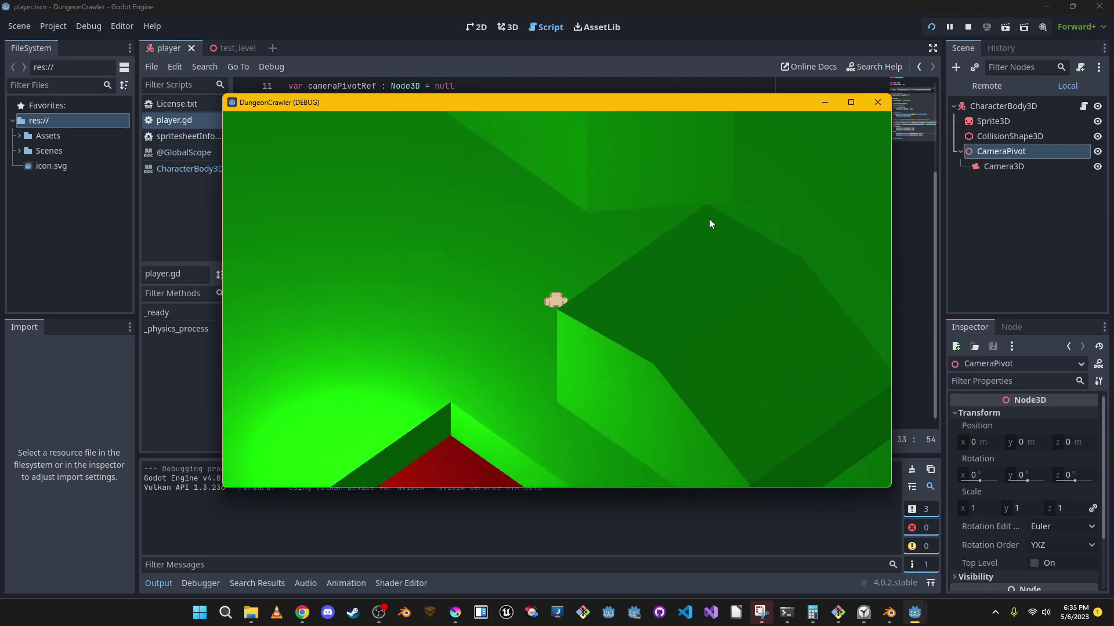
click(877, 102)
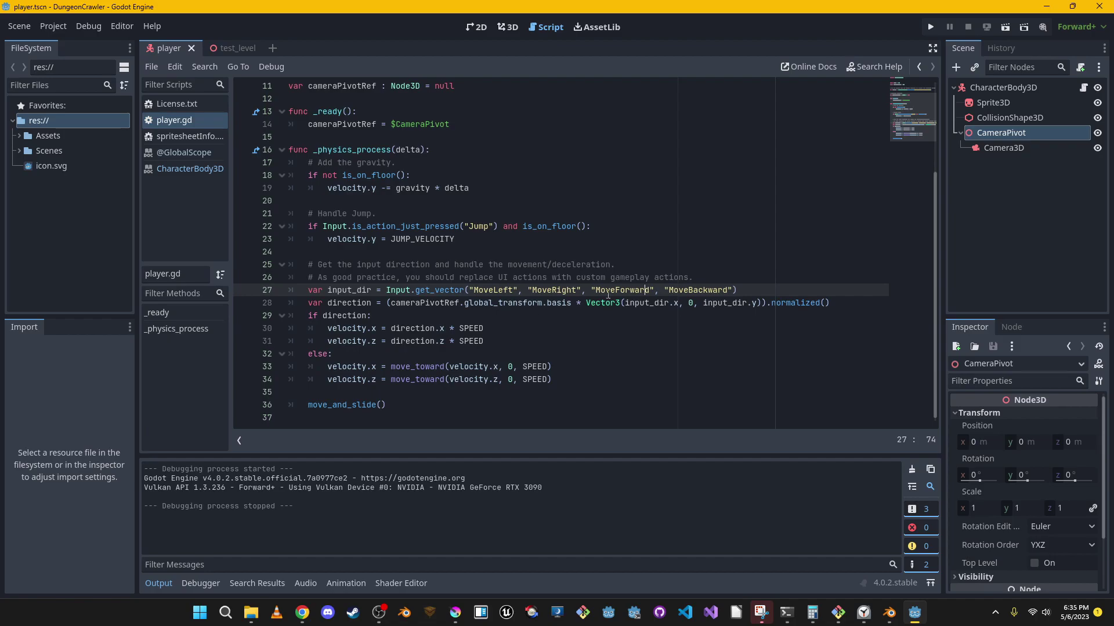
Examine the direction line's input_dir.x and input_dir.y terms, the pivot's global_transform.basis and the Vector3 it multiplies
double_click(647, 302)
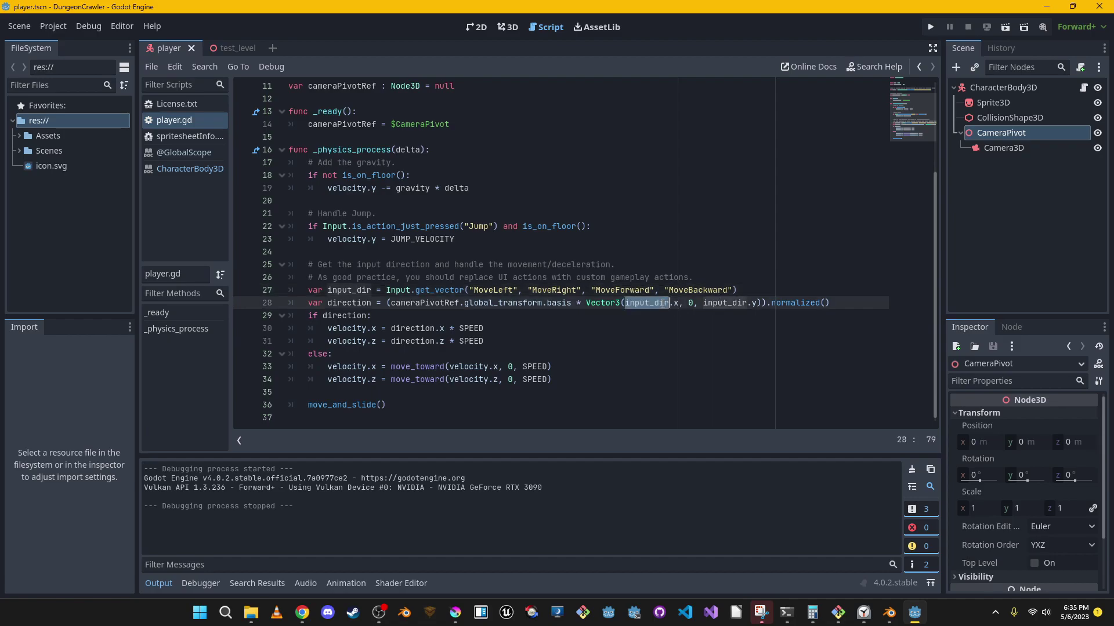
double_click(732, 303)
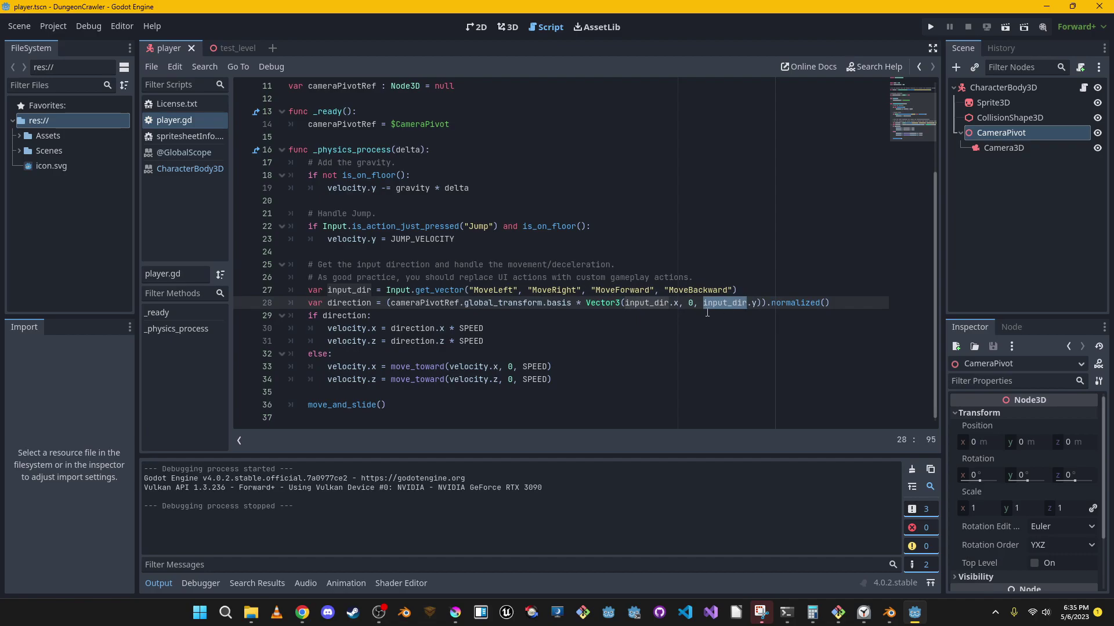
click(582, 302)
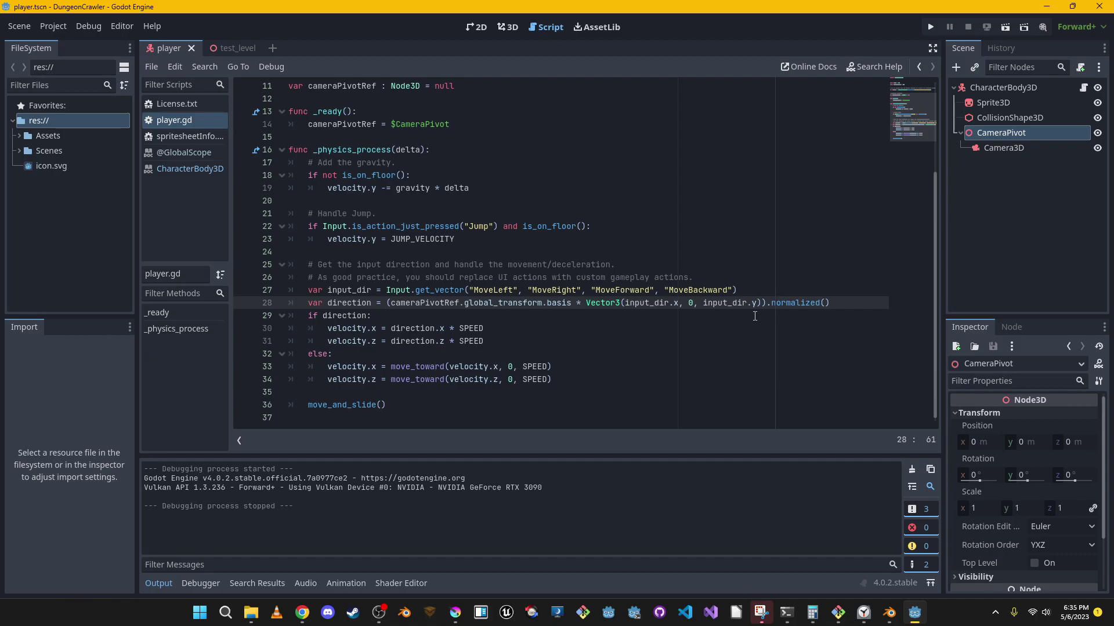
double_click(652, 301)
double_click(730, 301)
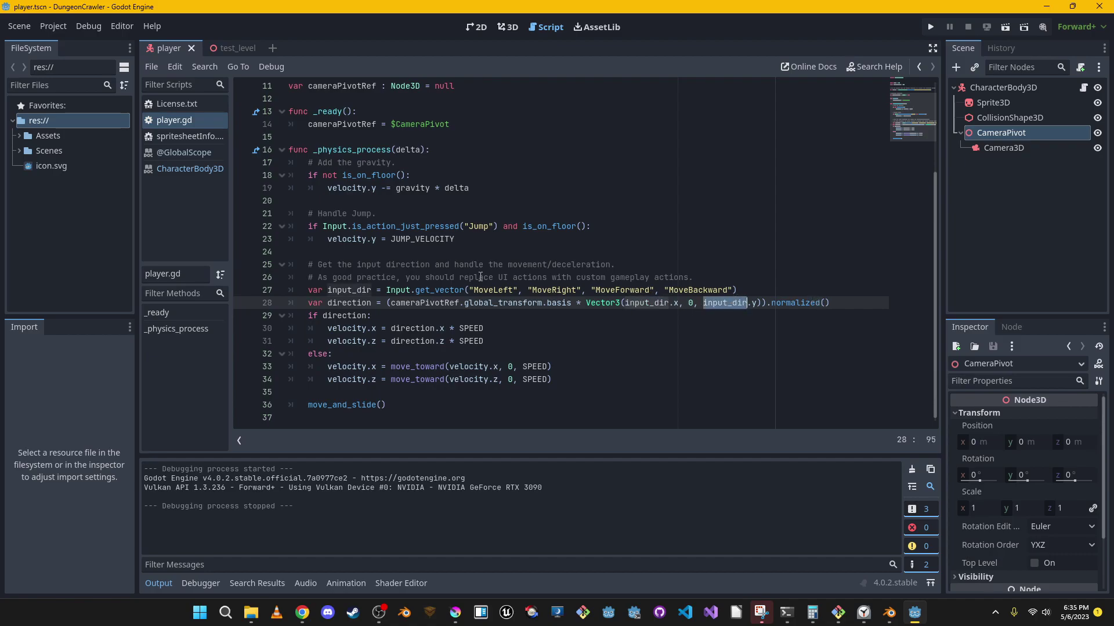
double_click(521, 303)
double_click(560, 303)
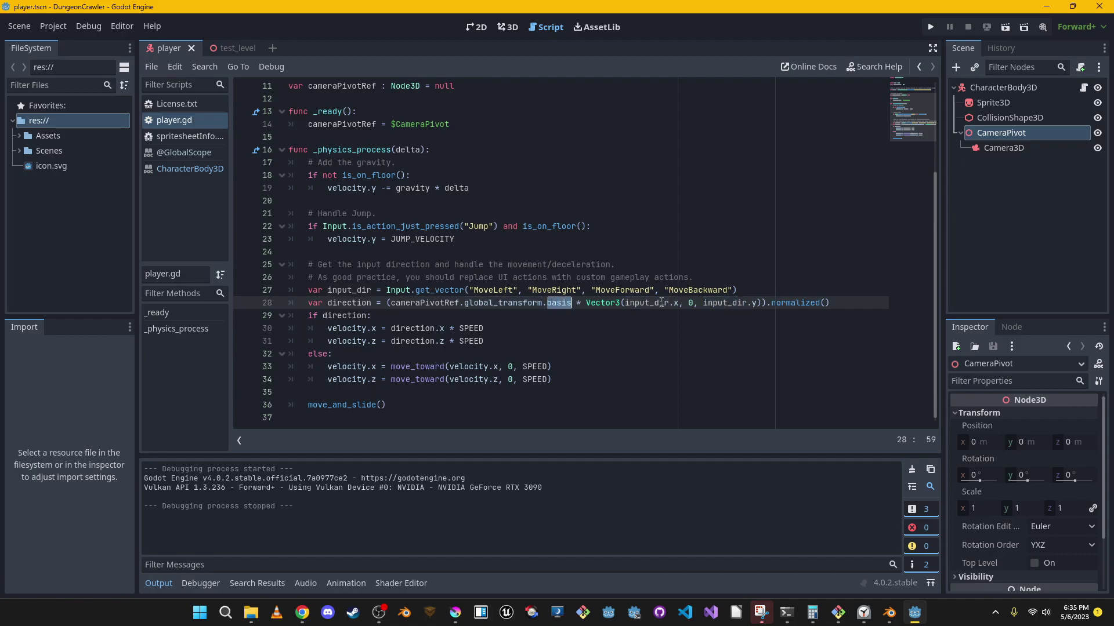
double_click(617, 303)
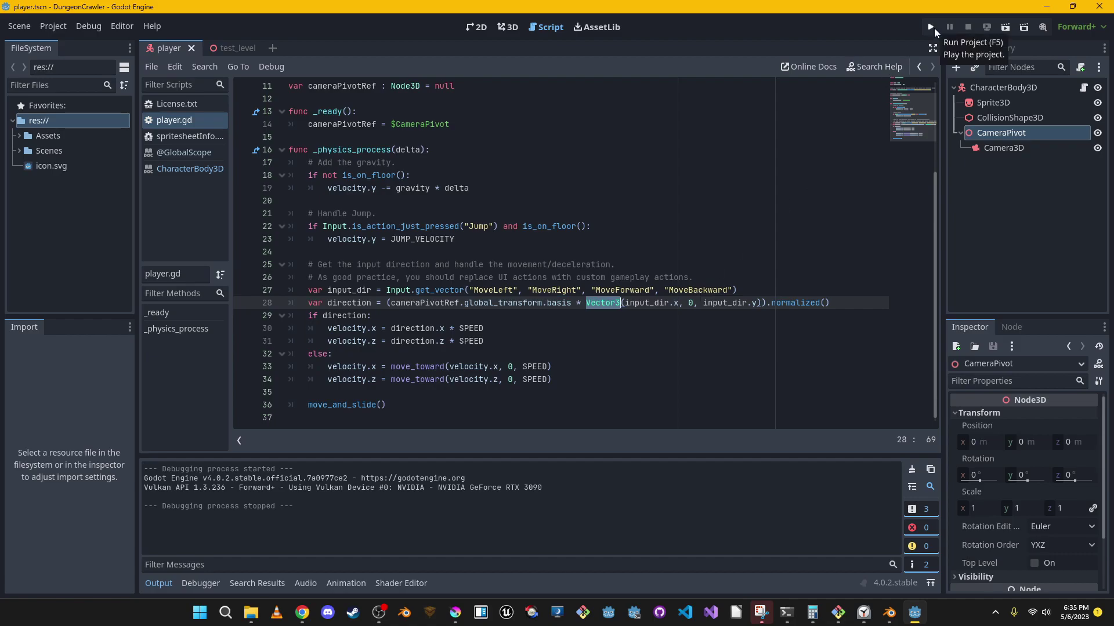
Run the project once more, compare the player's forward movement with the camera view, and close the game
click(931, 27)
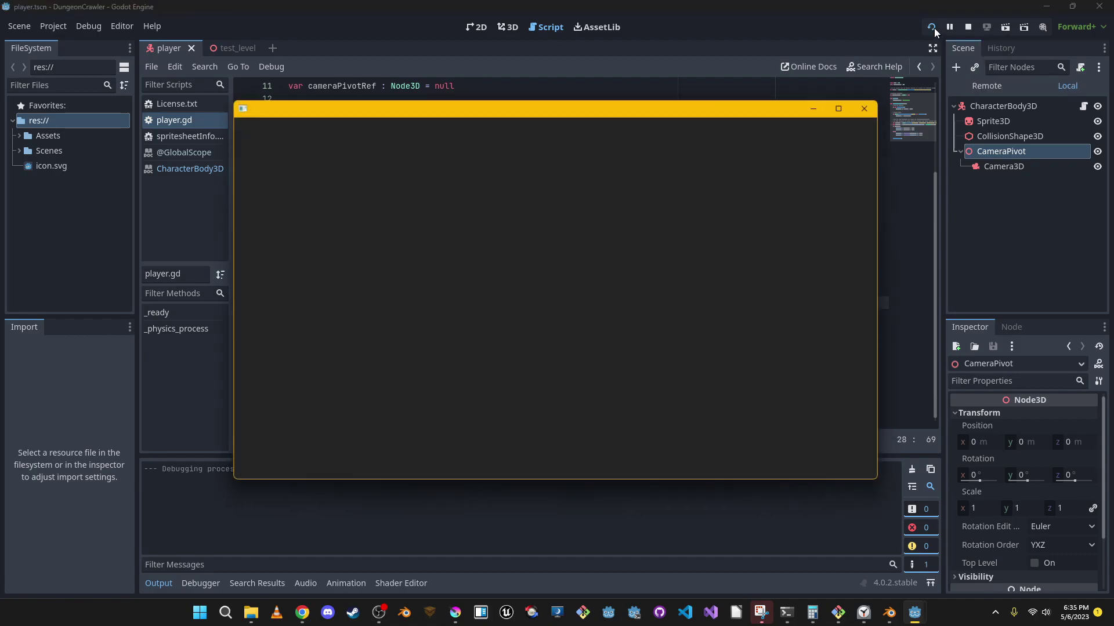
key(Up)
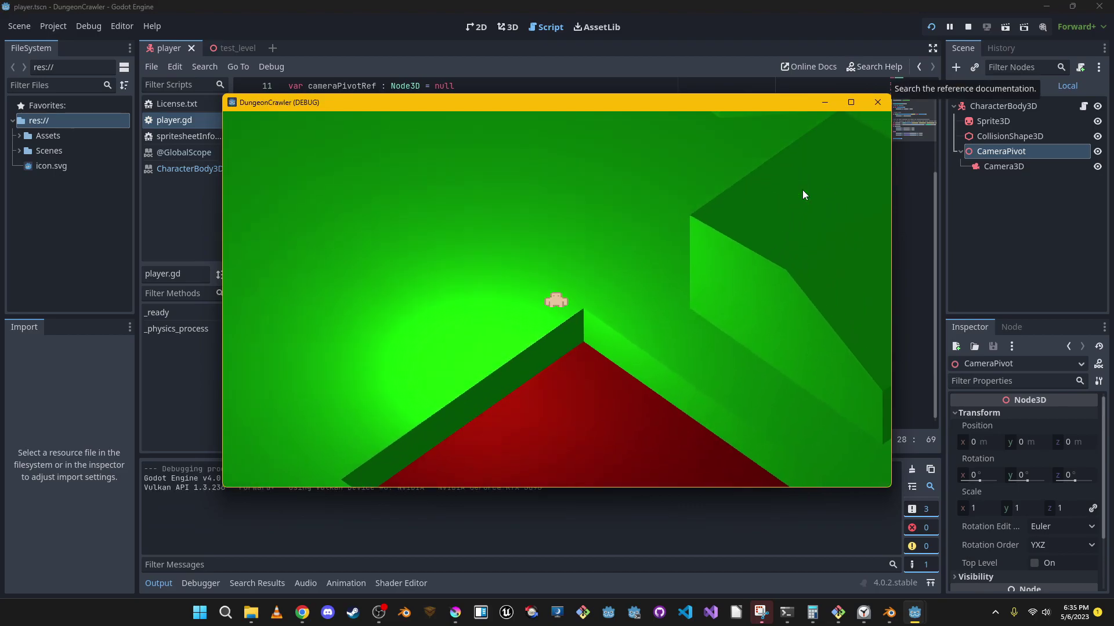
key(Up)
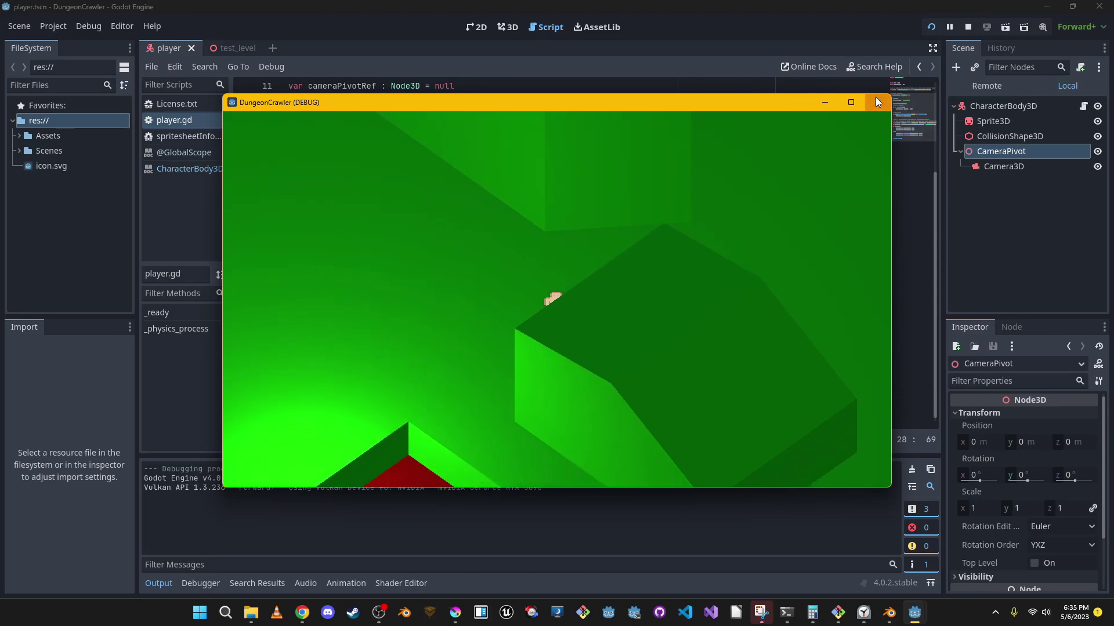
click(877, 102)
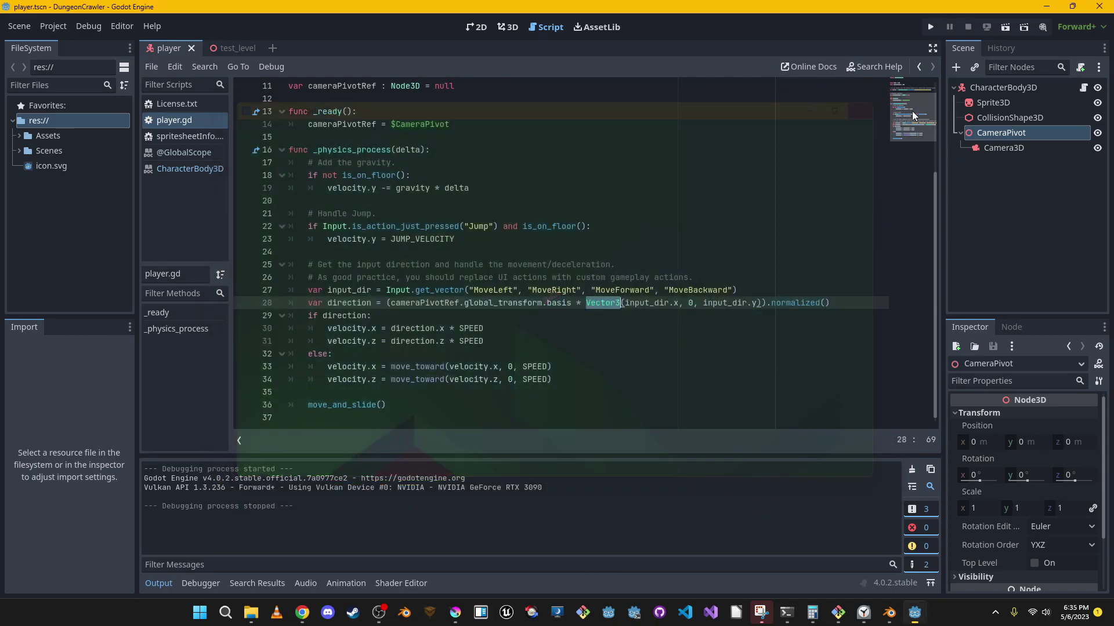
Check the CharacterBody3D's transform, set the Camera3D's Y rotation to 0°, and save the scene
click(1009, 87)
scroll(1014, 432, down, 5)
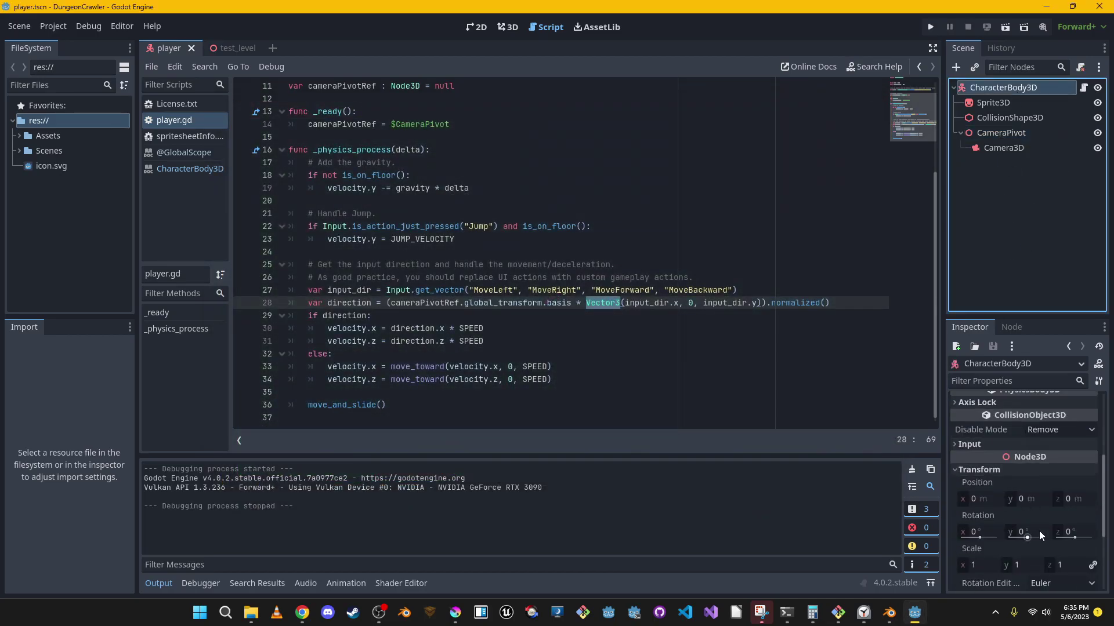
scroll(1038, 531, down, 1)
click(1003, 148)
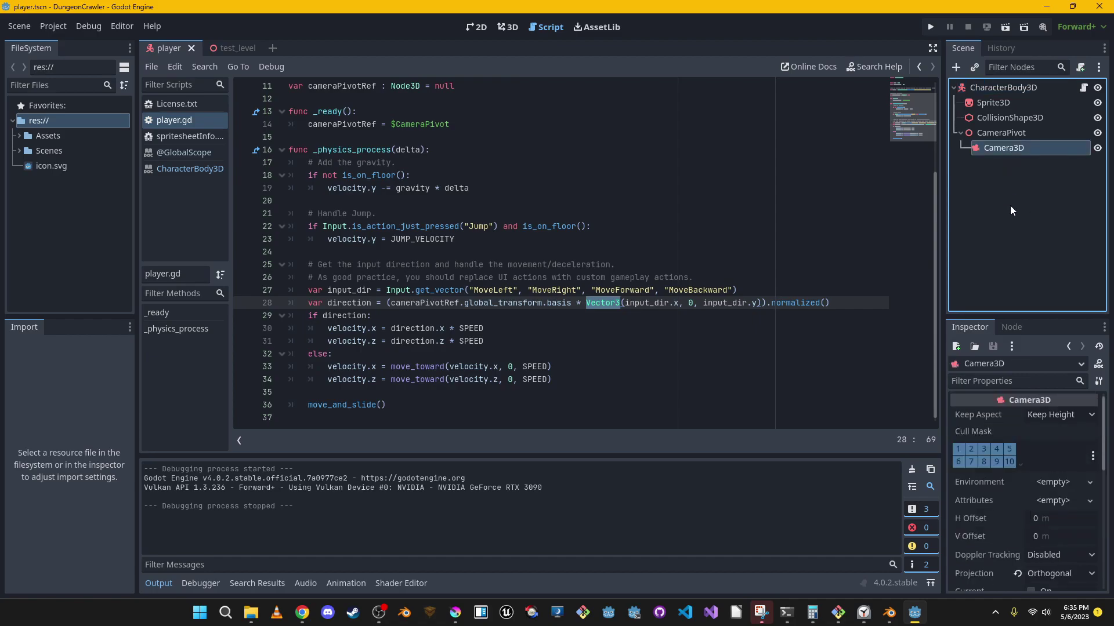
scroll(1032, 481, up, 1)
scroll(1032, 480, down, 3)
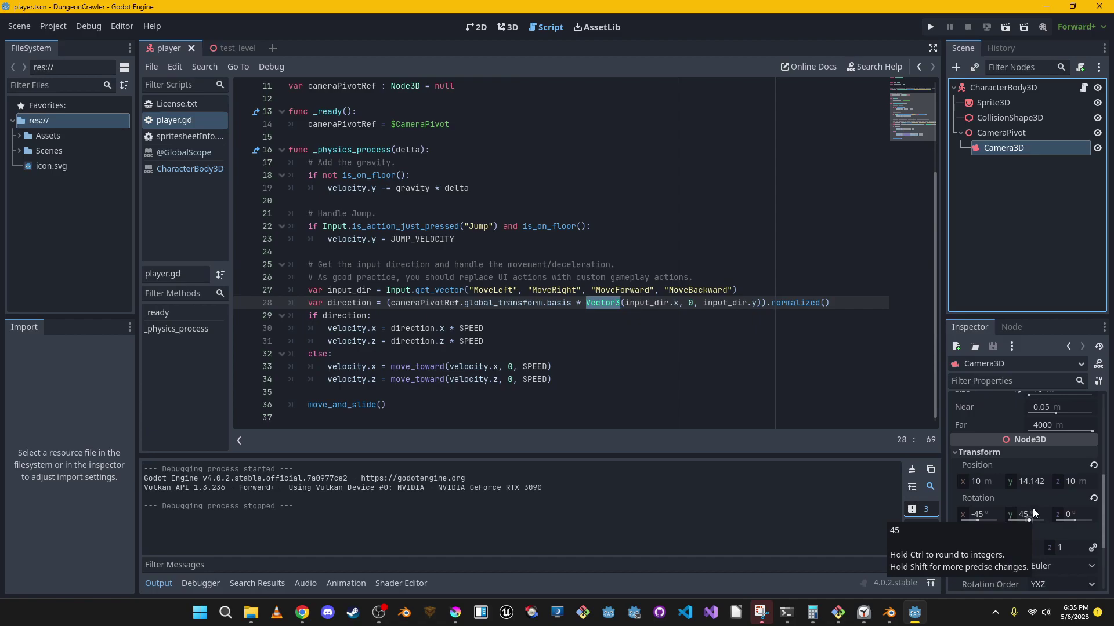
click(1032, 508)
text(0)
key(Return)
key(ctrl+s)
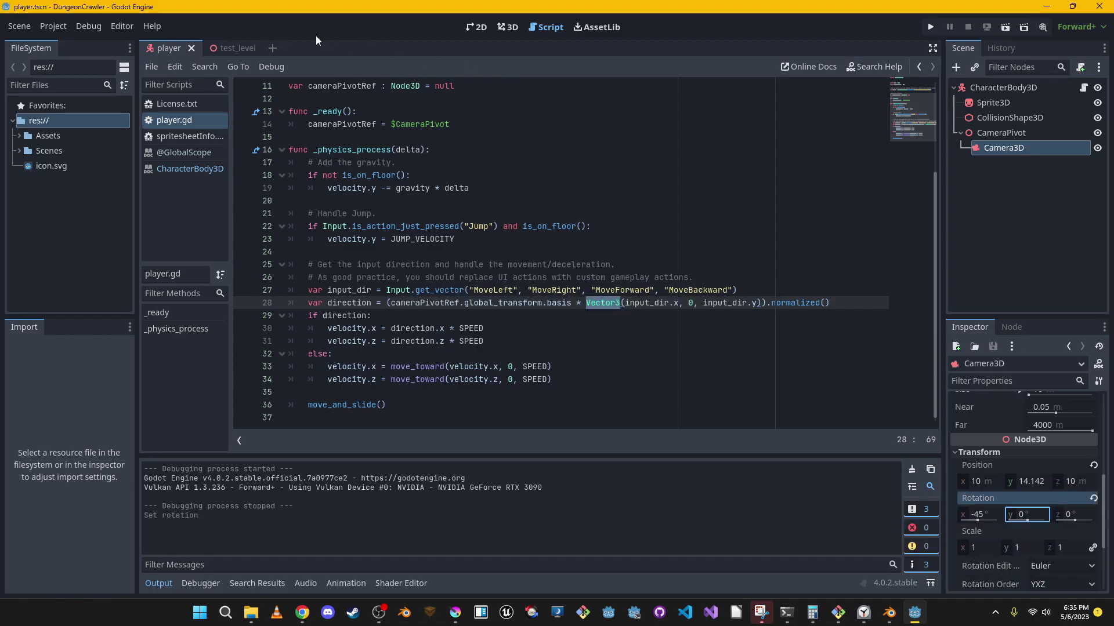
Inspect the camera's orientation in the 3D view, set its Y rotation back to 45°, and save the scene
click(510, 27)
middle_drag(561, 232, 359, 232)
key(d)
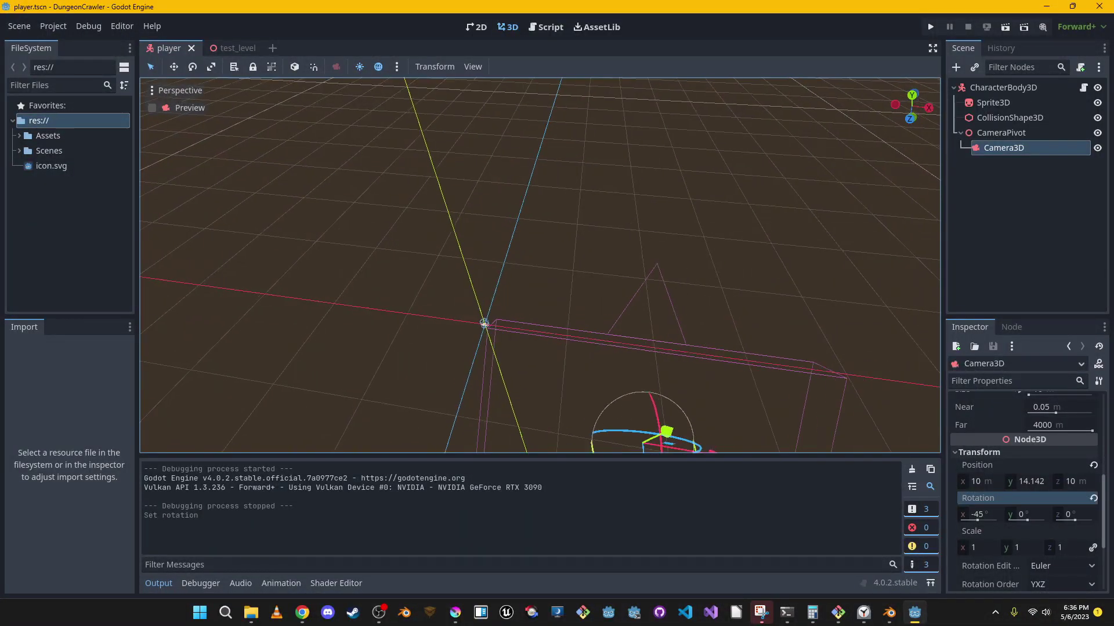
key(s)
click(1028, 516)
text(45)
key(Return)
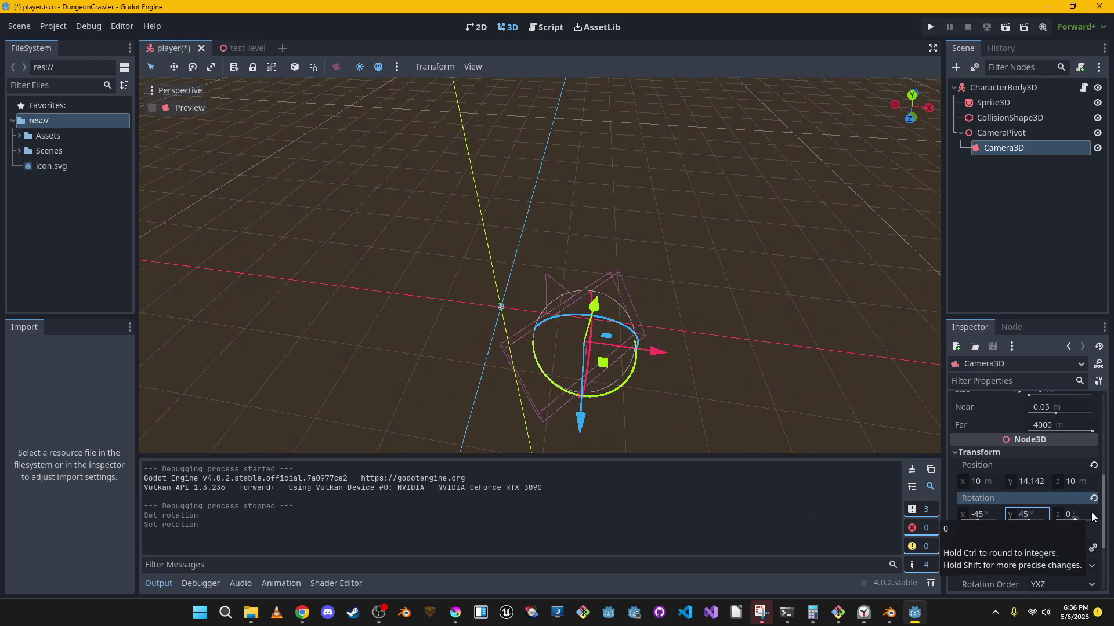
key(ctrl+s)
Set the CameraPivot node's Y rotation to 45° and save the scene
click(1039, 134)
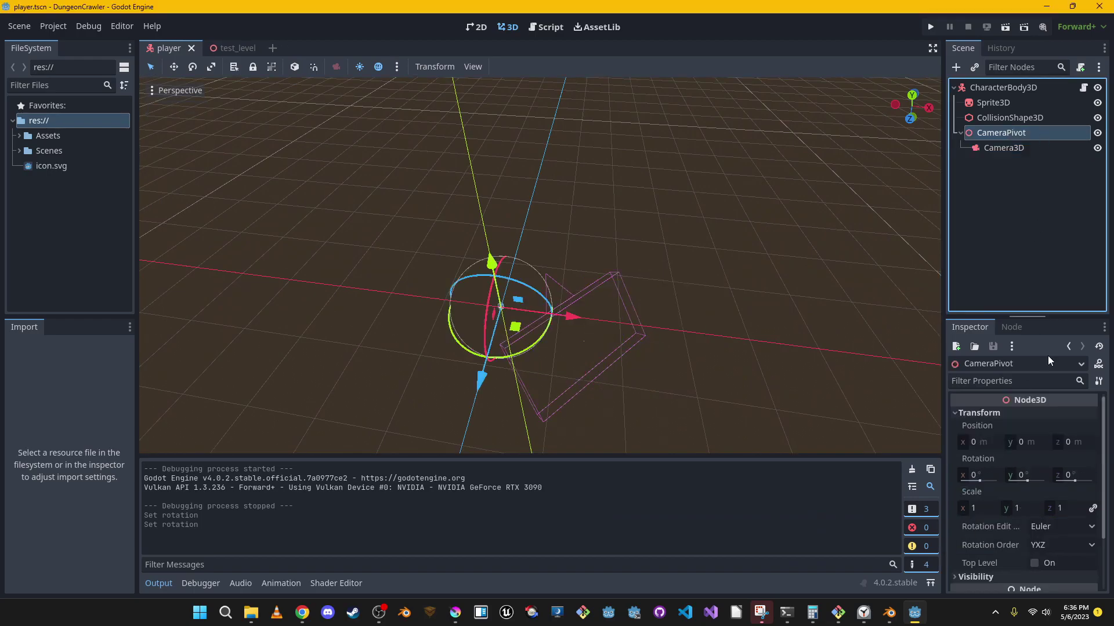
click(1025, 475)
text(45)
key(Return)
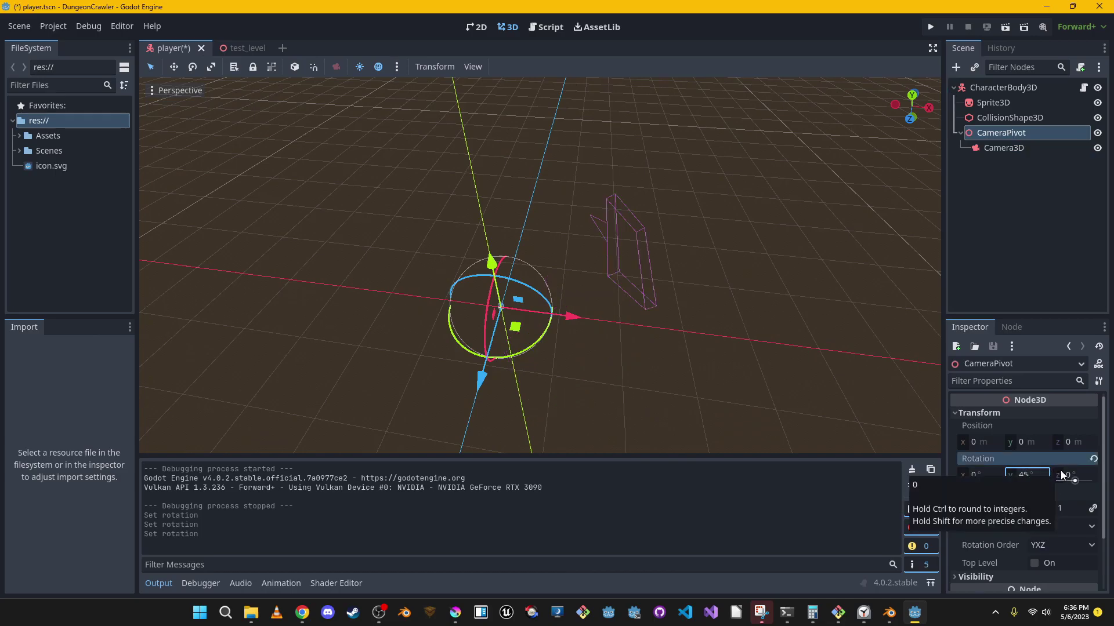
Try a Y rotation of 0° on the Camera3D node and set it back to 45°
click(1051, 148)
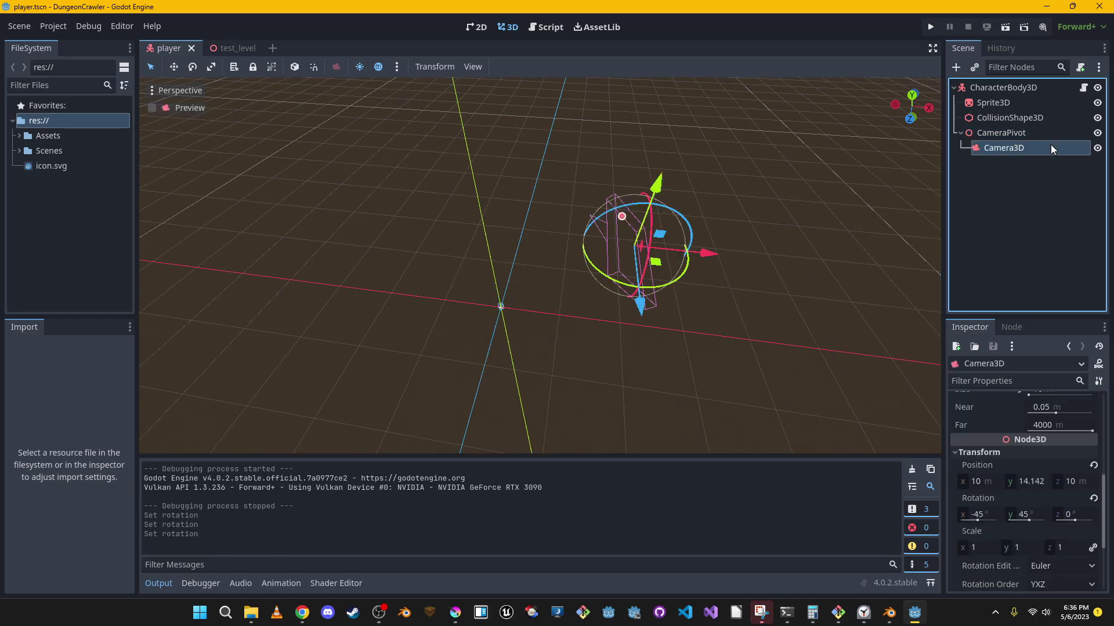
click(1032, 513)
text(0)
key(Return)
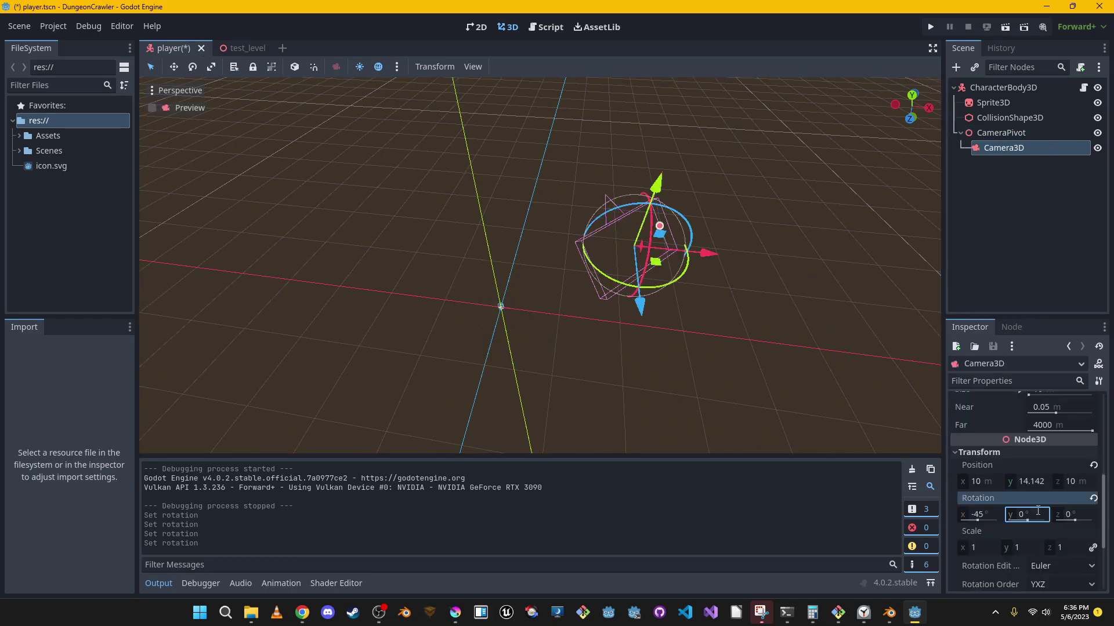
middle_drag(707, 313, 586, 296)
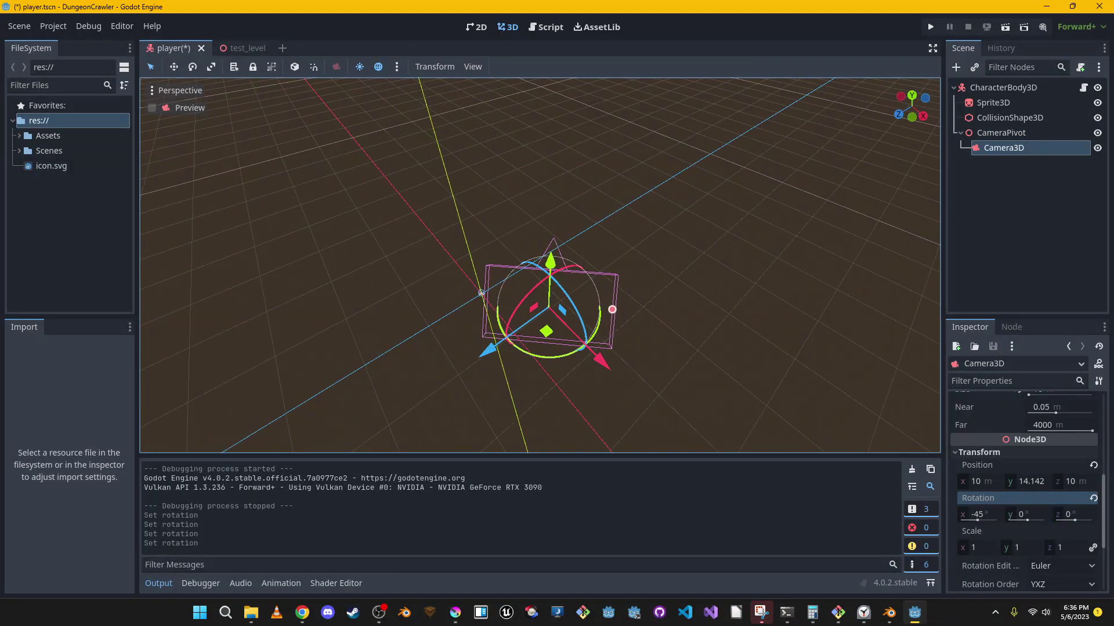
click(1047, 514)
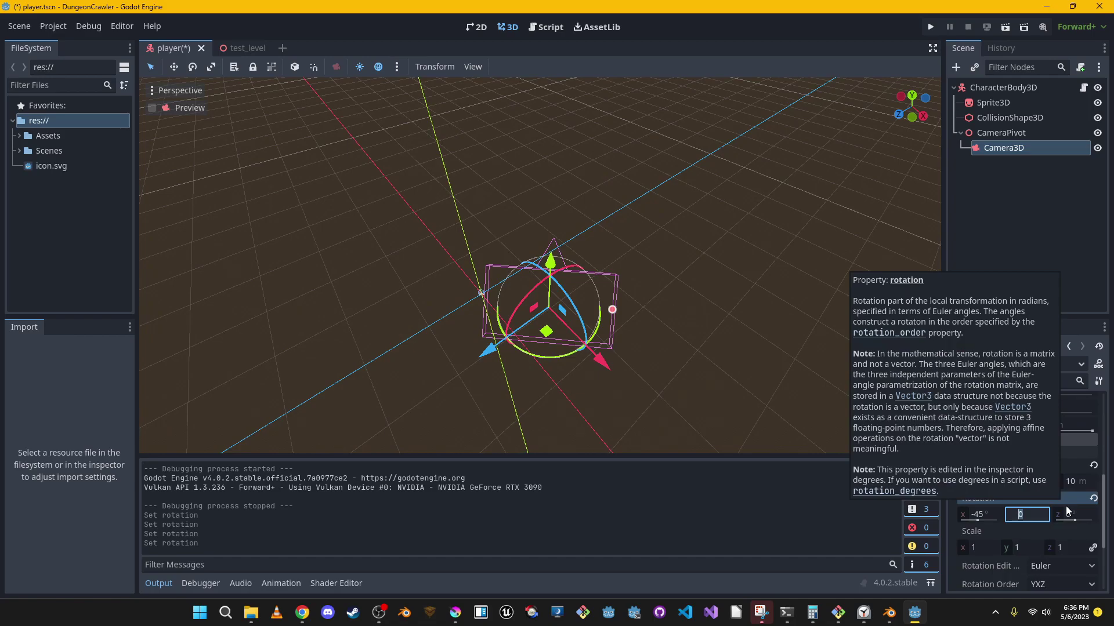
text(45)
key(Return)
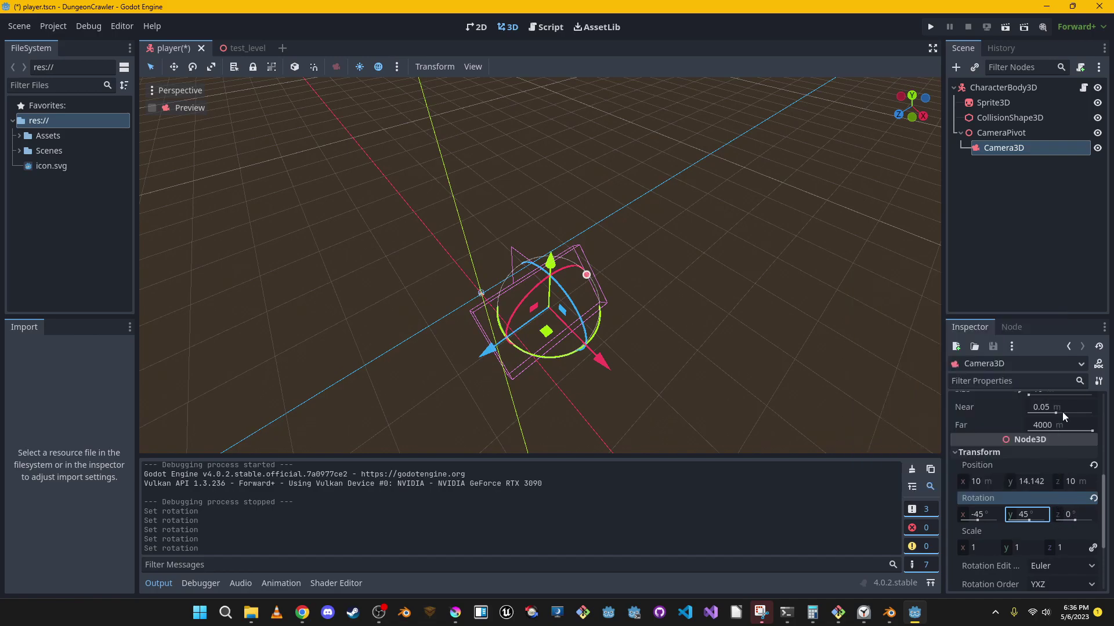
Set the CameraPivot node's Y rotation to 0°
click(1022, 137)
click(1043, 475)
text(0)
key(Return)
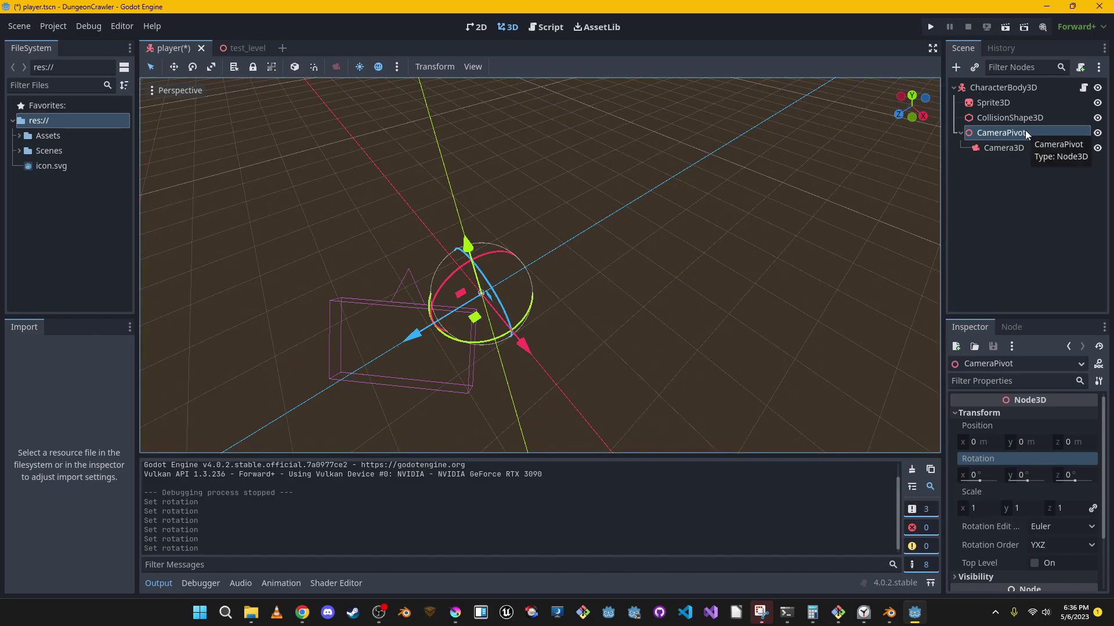
Compare the CameraPivot and Camera3D orientations in the 3D view and review the movement direction code in the player script
right_drag(600, 235, 572, 243)
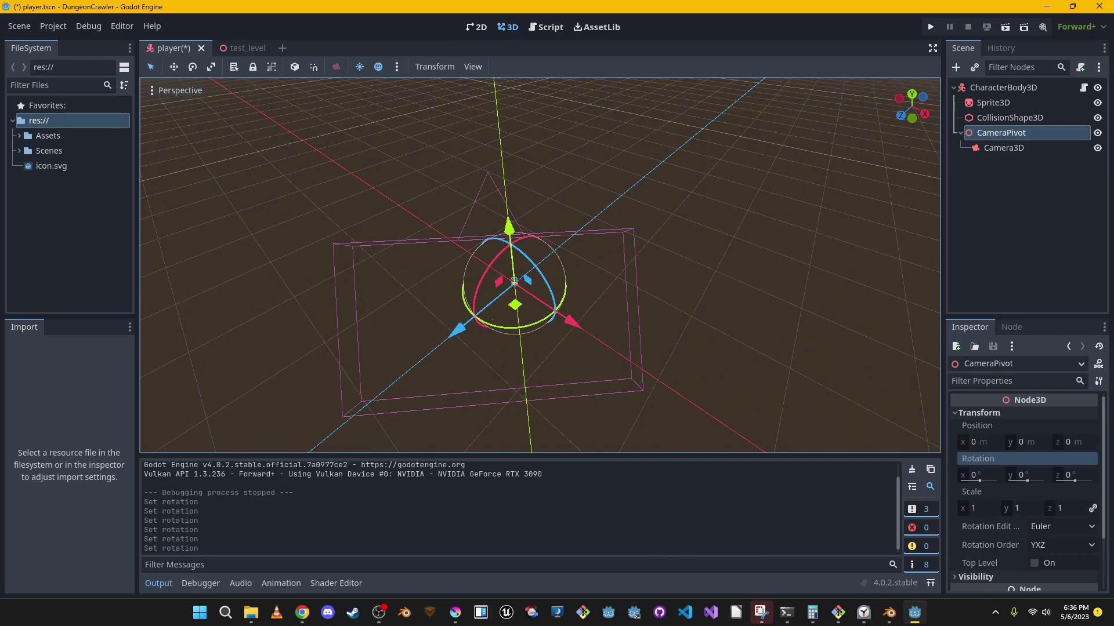
key(d)
right_drag(571, 243, 575, 239)
click(1022, 147)
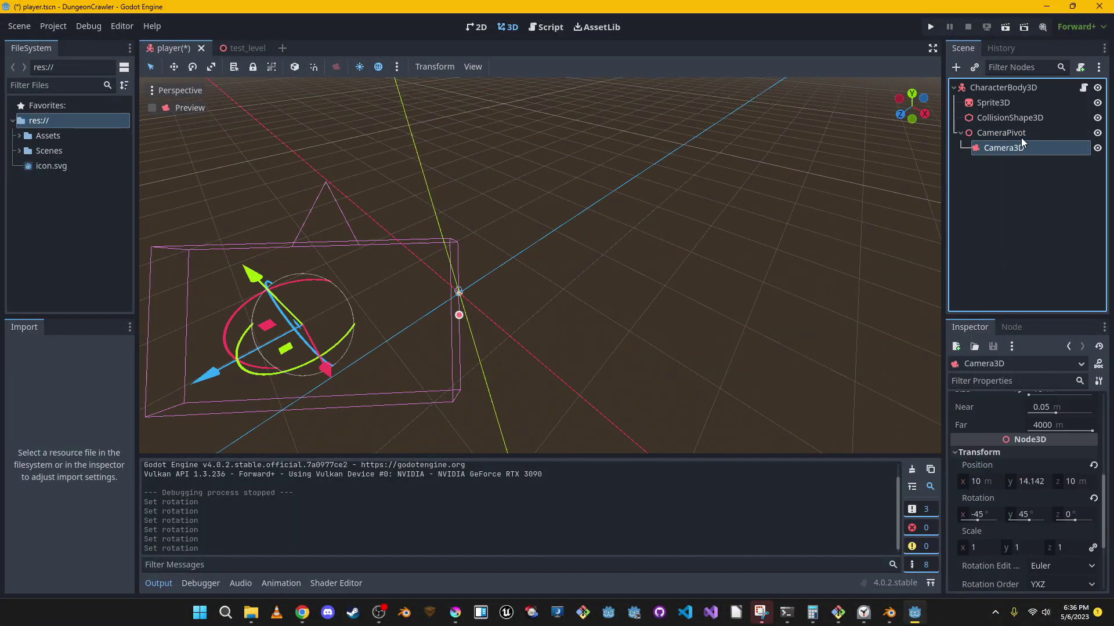
click(1018, 133)
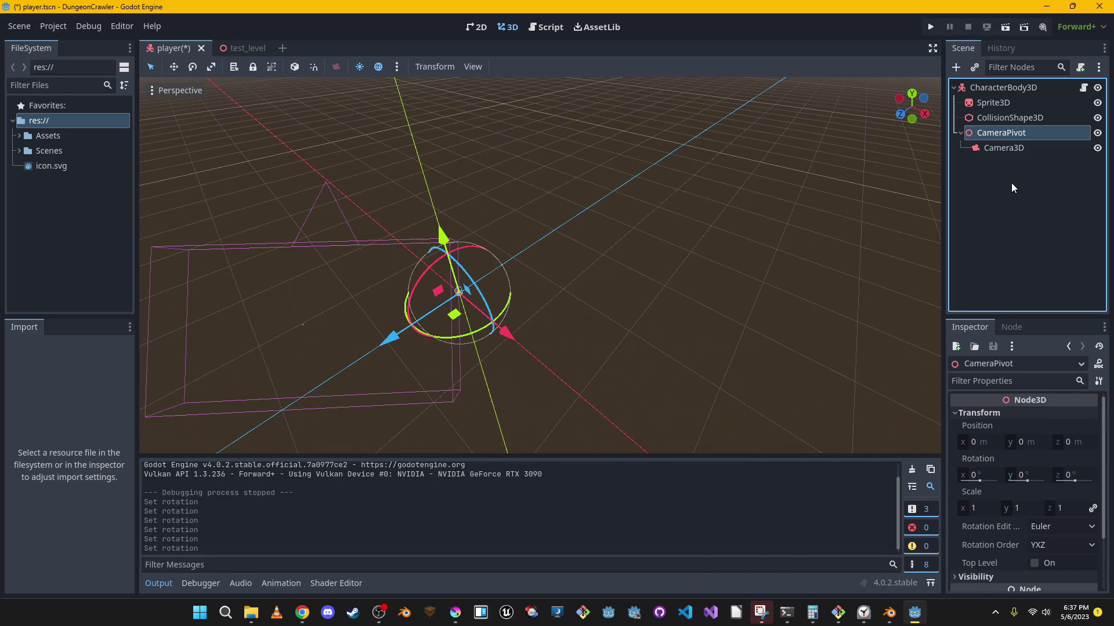
click(1083, 87)
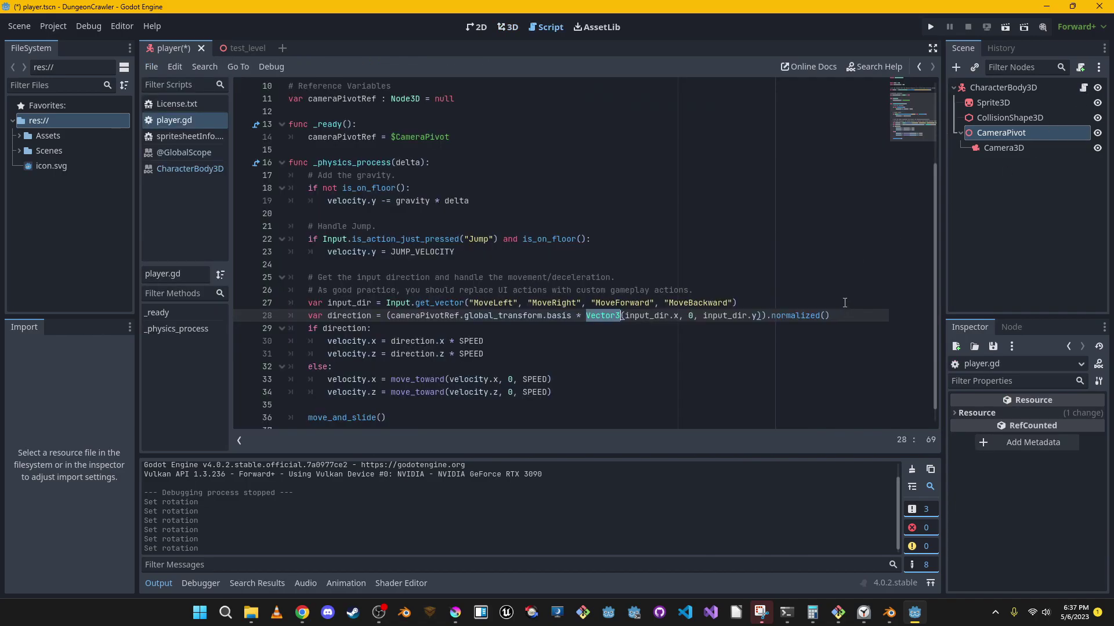
click(845, 303)
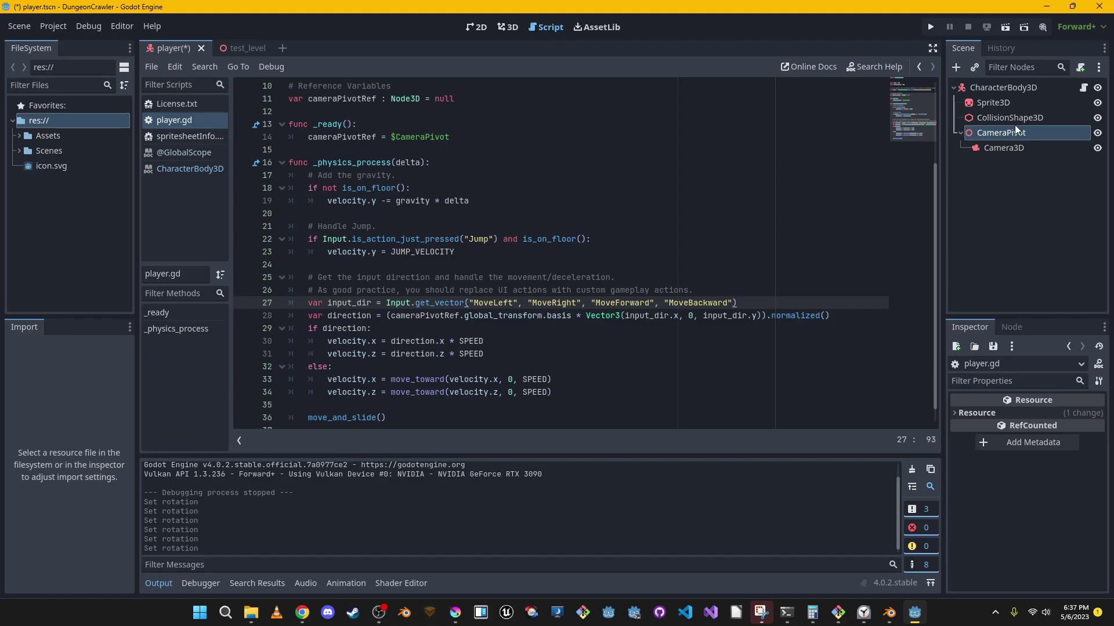
click(1030, 133)
click(1031, 148)
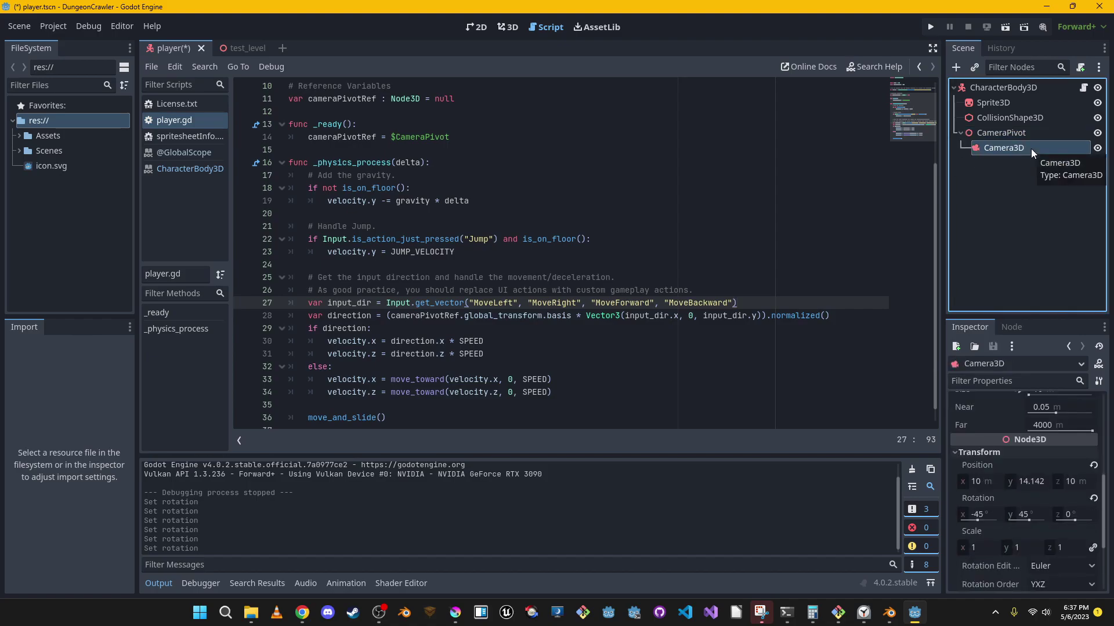
Change global_transform to transform in the direction calculation on line 28 of player.gd and save
click(574, 316)
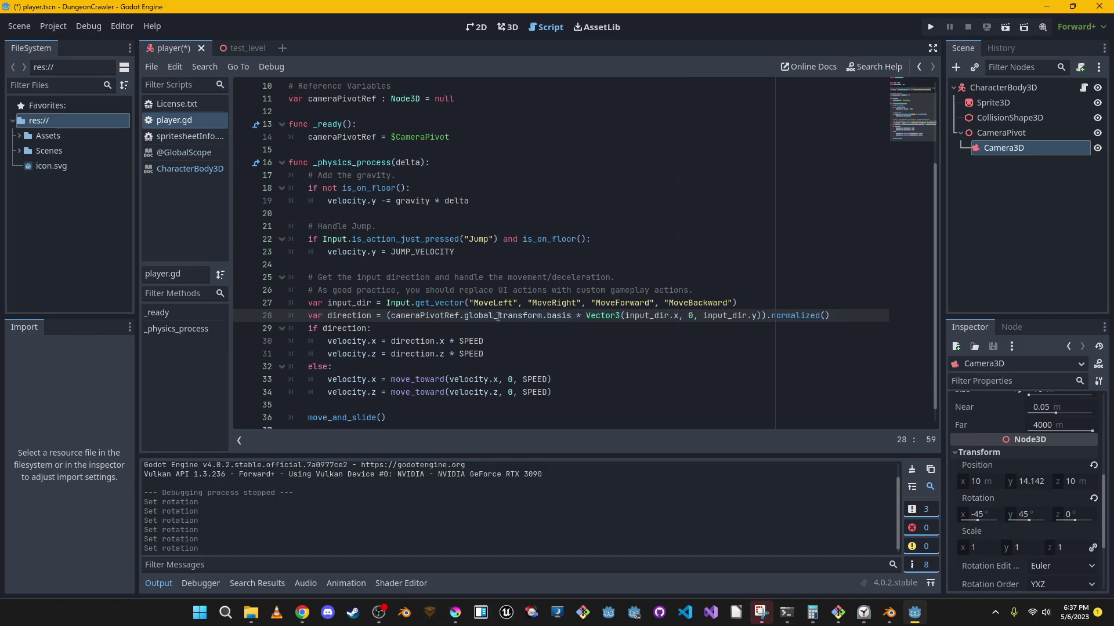
drag(498, 317, 465, 317)
key(BackSpace)
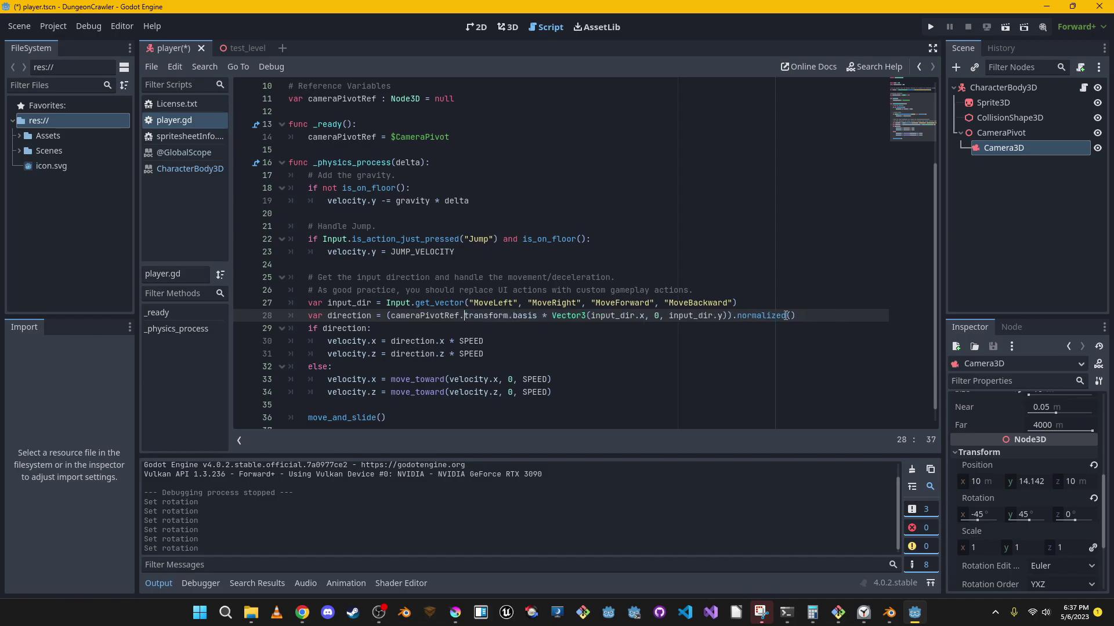
key(ctrl+s)
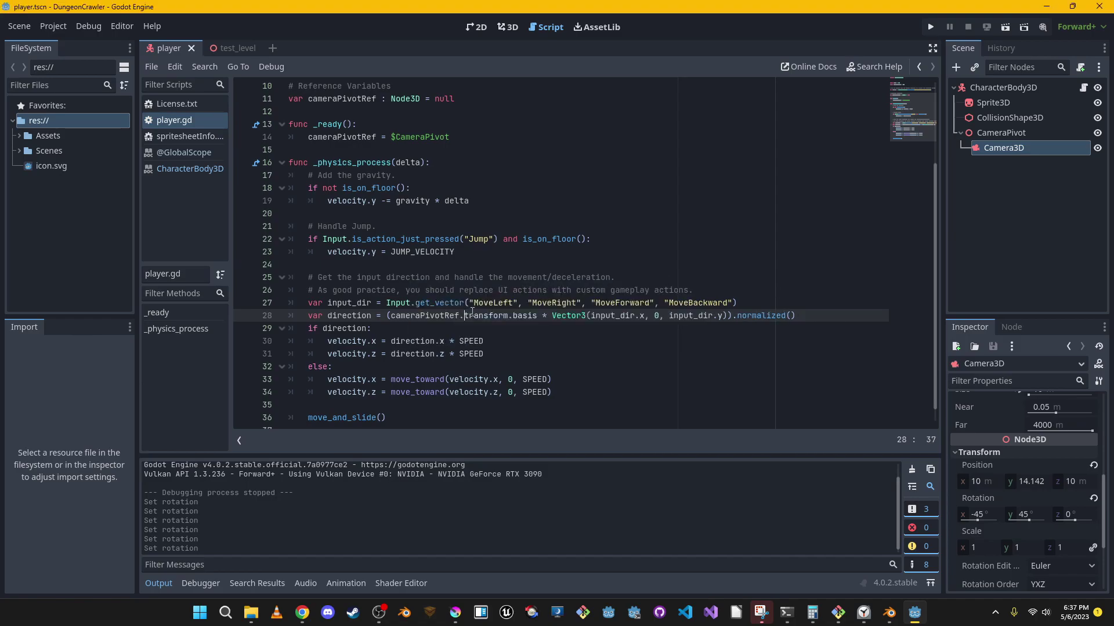
Replace cameraPivotRef with $Camera3D in the direction calculation, save the script, and run the project
double_click(442, 315)
text($Camera)
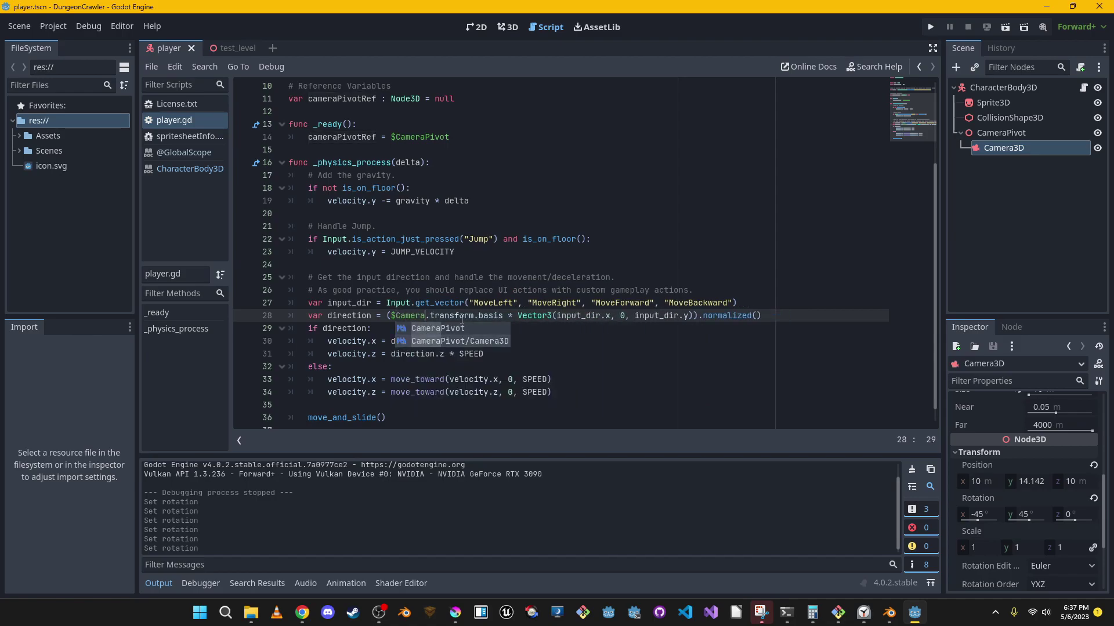
text(3D)
key(ctrl+s)
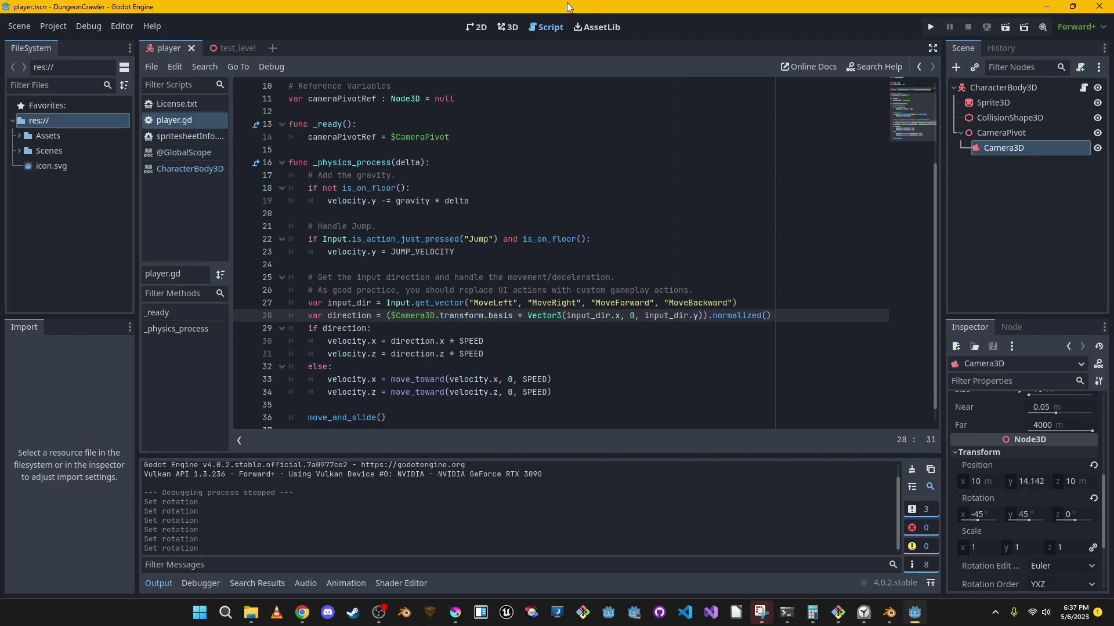
click(930, 27)
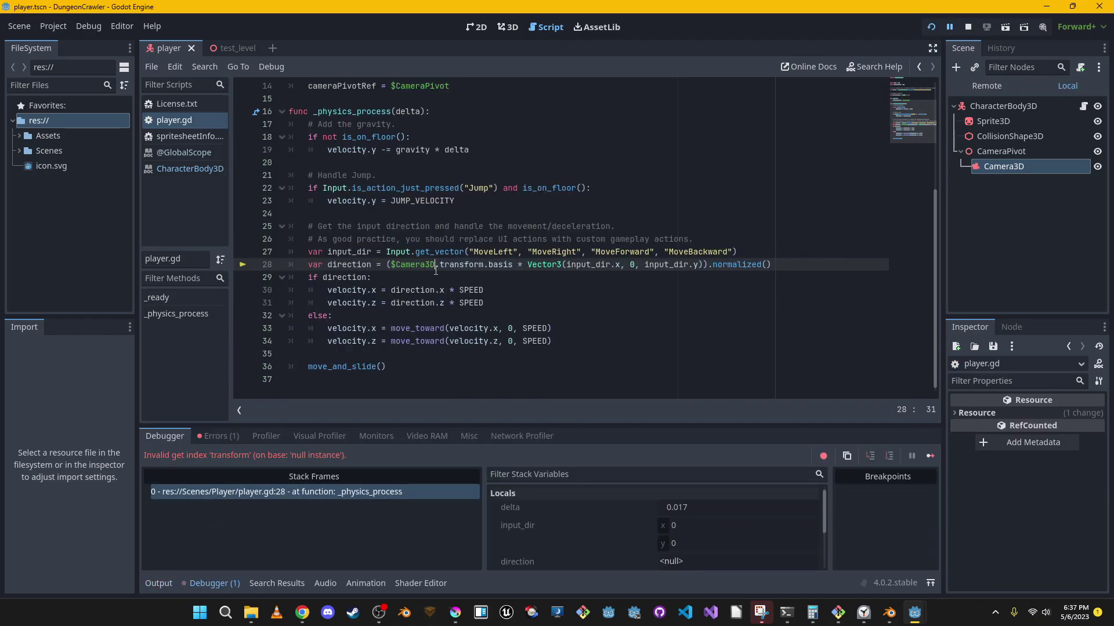
Correct the node path in the direction calculation to $CameraPivot/Camera3D
double_click(1026, 168)
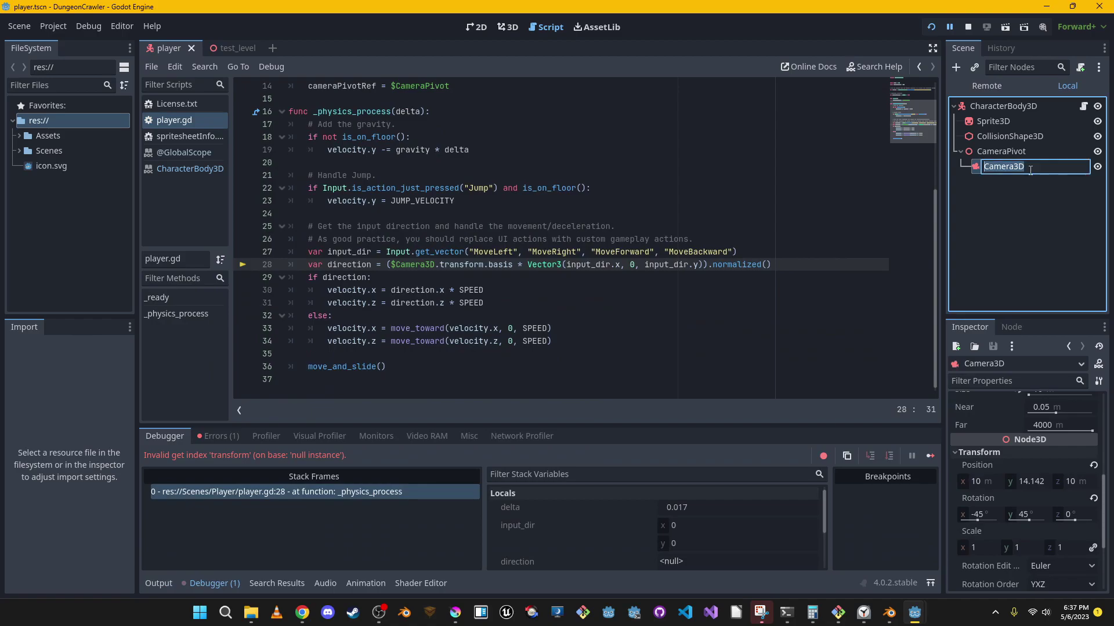
double_click(432, 265)
text($Camera)
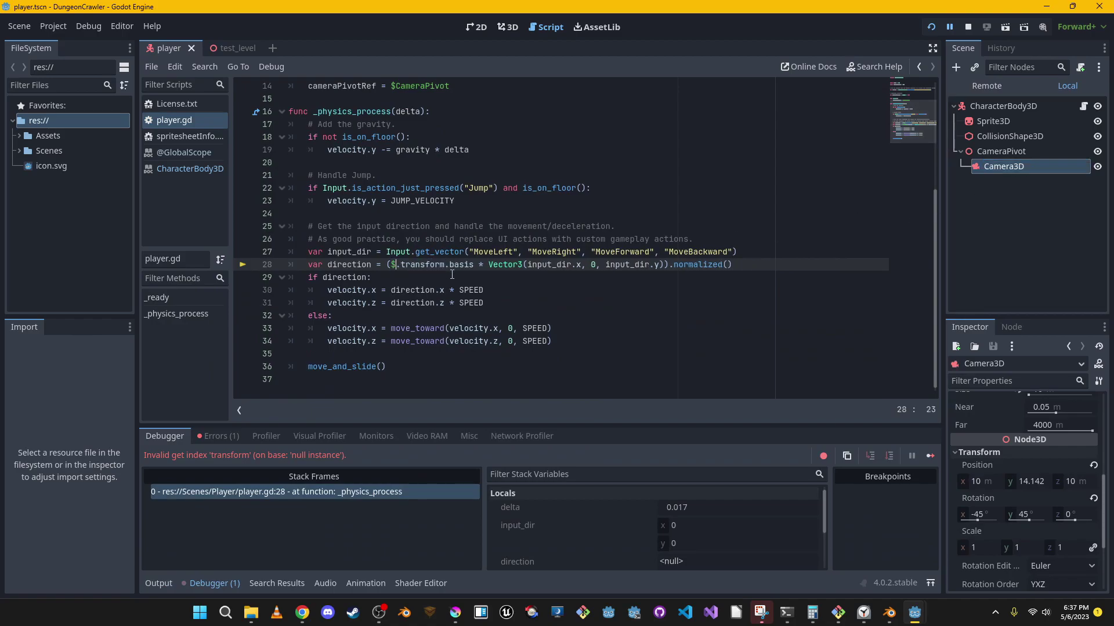
key(Down)
key(Return)
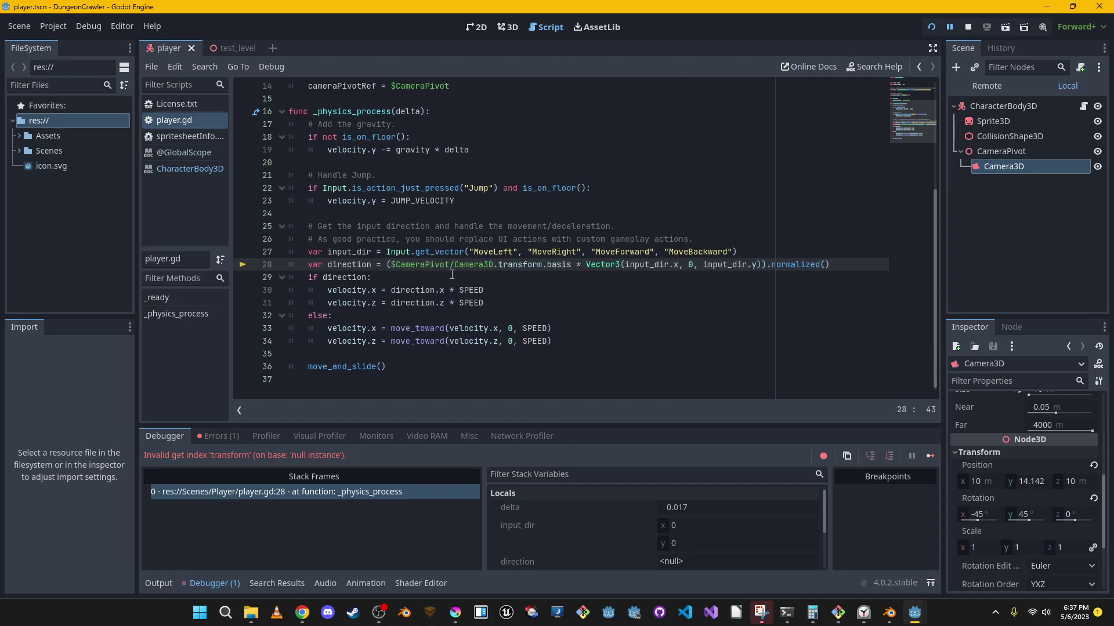
Restart the project, test the player's movement in all four directions, and close the game
click(932, 26)
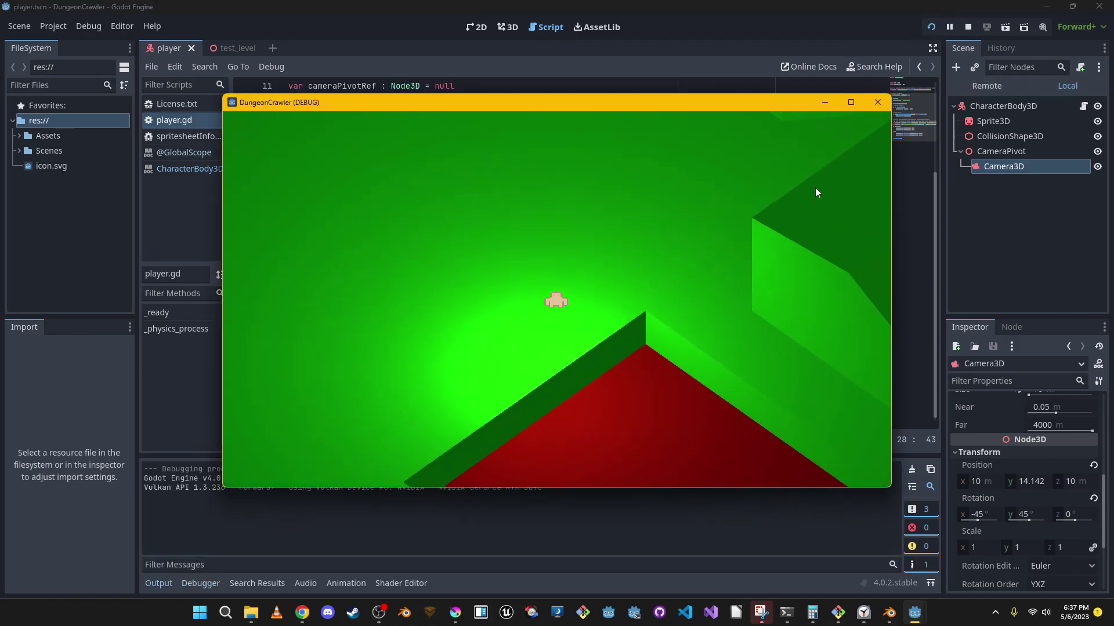
key(Right)
key(Up)
key(Left)
key(Down)
key(Right)
key(Up)
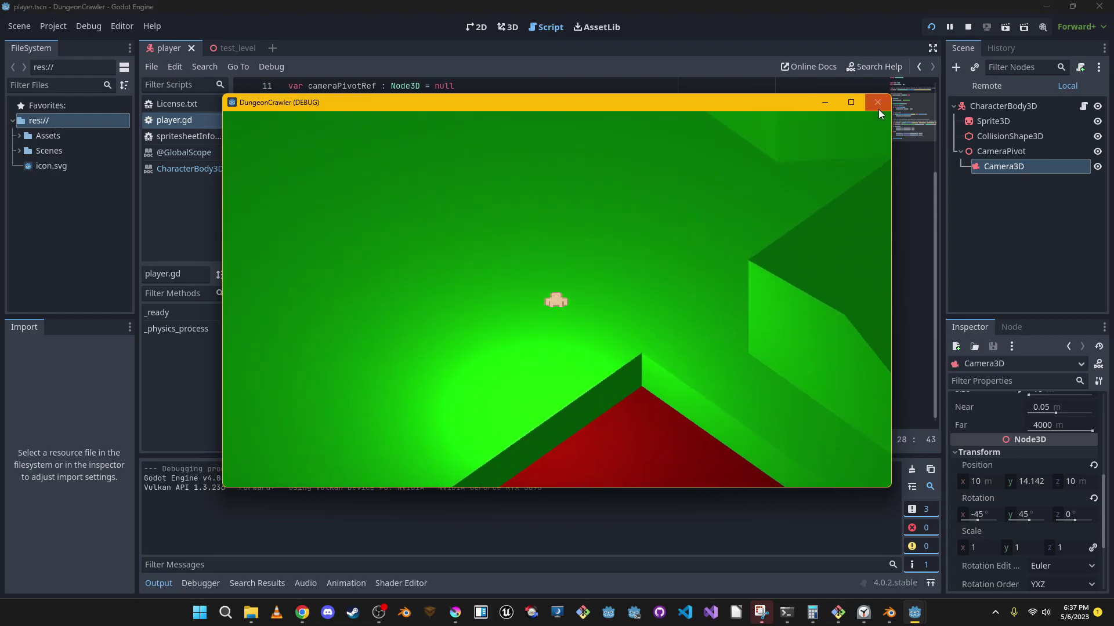
click(878, 104)
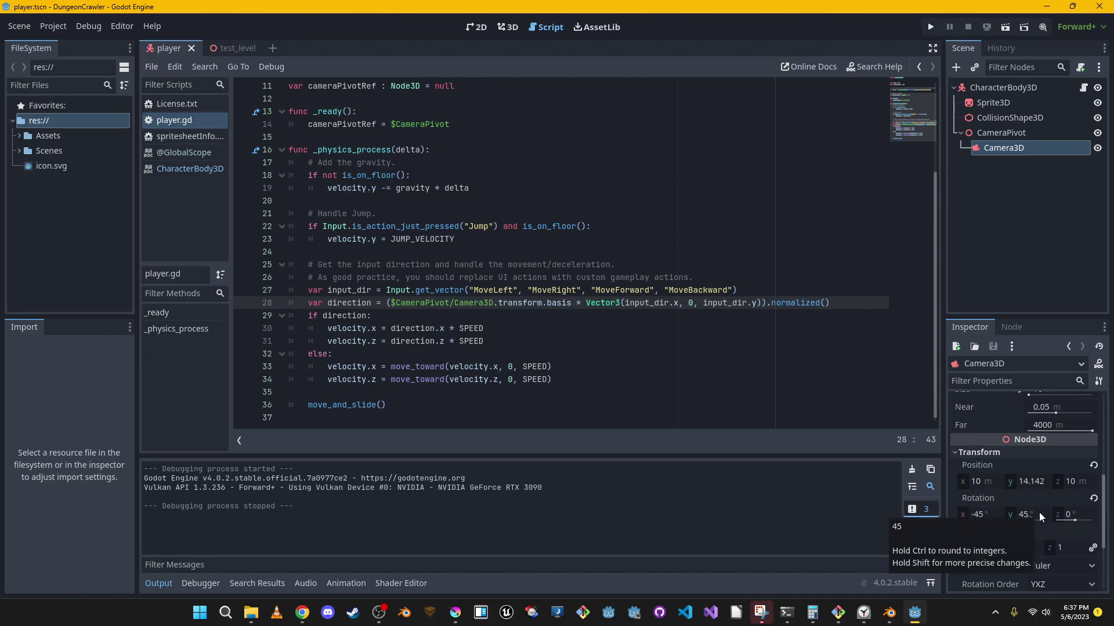
Replace $CameraPivot/Camera3D with cameraPivotRef in the direction calculation on line 28
click(557, 306)
double_click(556, 305)
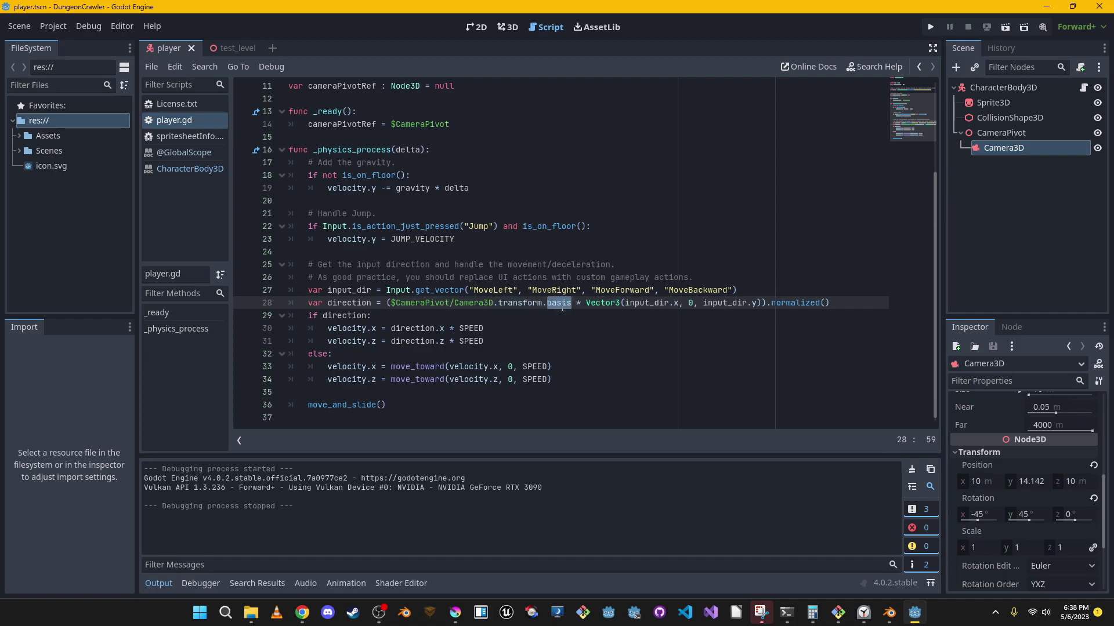
click(551, 303)
double_click(552, 302)
click(554, 304)
triple_click(553, 304)
click(545, 303)
double_click(492, 301)
triple_click(492, 303)
click(491, 304)
drag(492, 303, 391, 303)
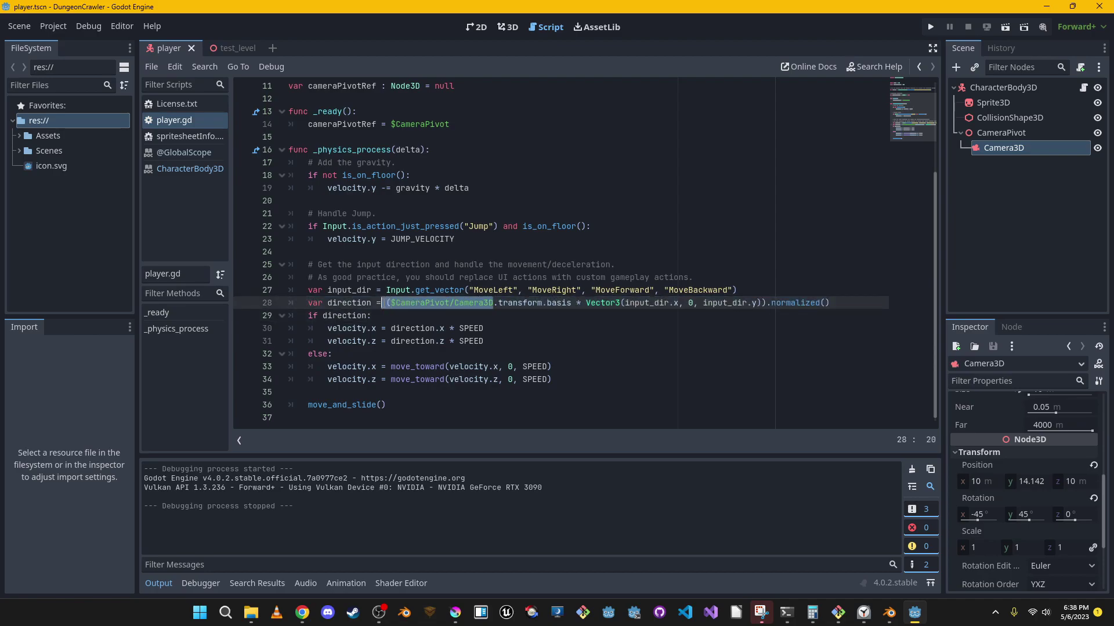
text(cameraPivotRef)
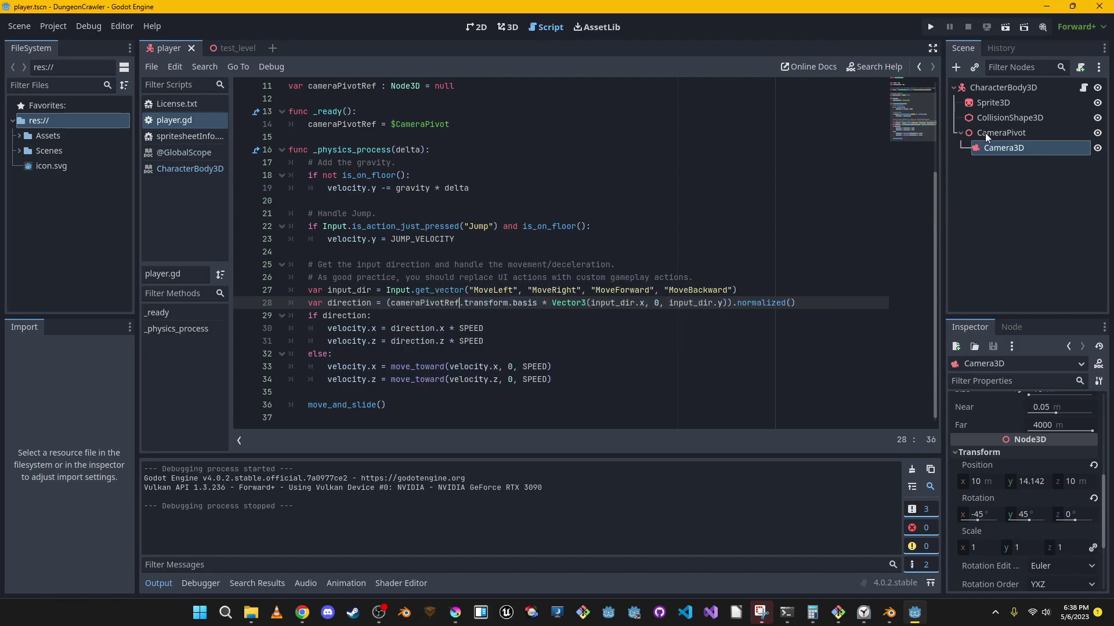
Check the CameraPivot's transform and read the built-in documentation on Node3D's transform property, the Transform3D type, and the Basis class
click(1035, 133)
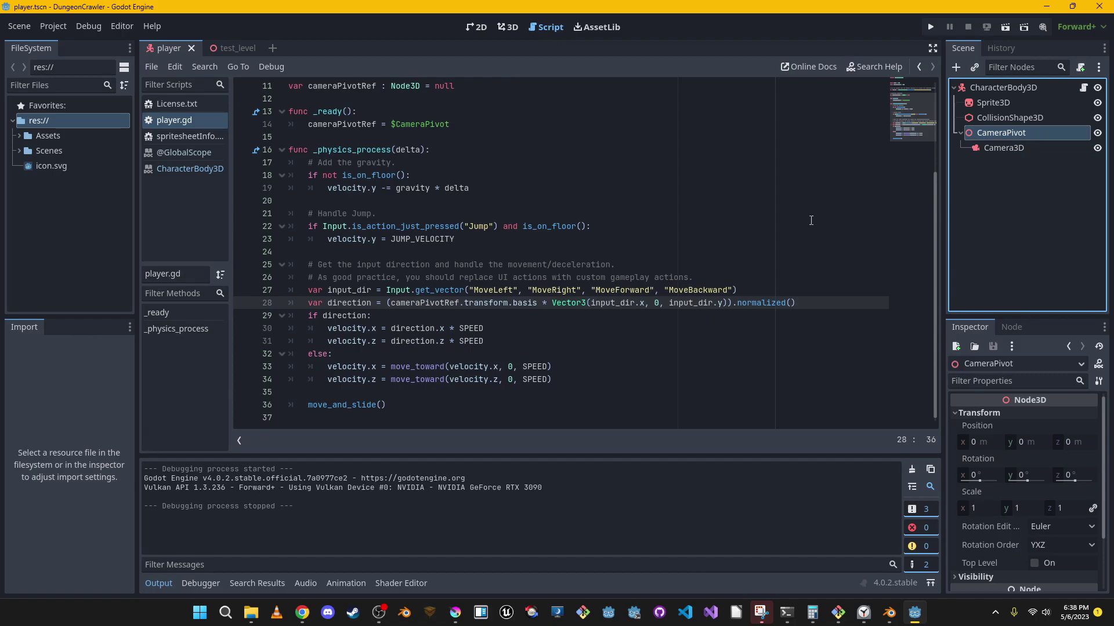
scroll(563, 287, up, 2)
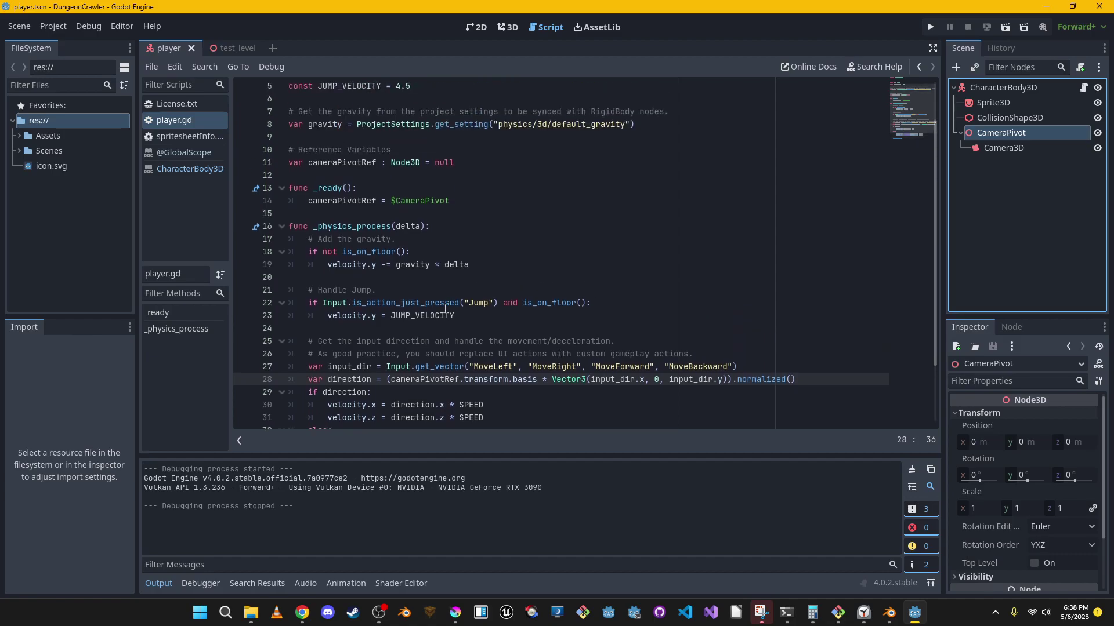
click(514, 380)
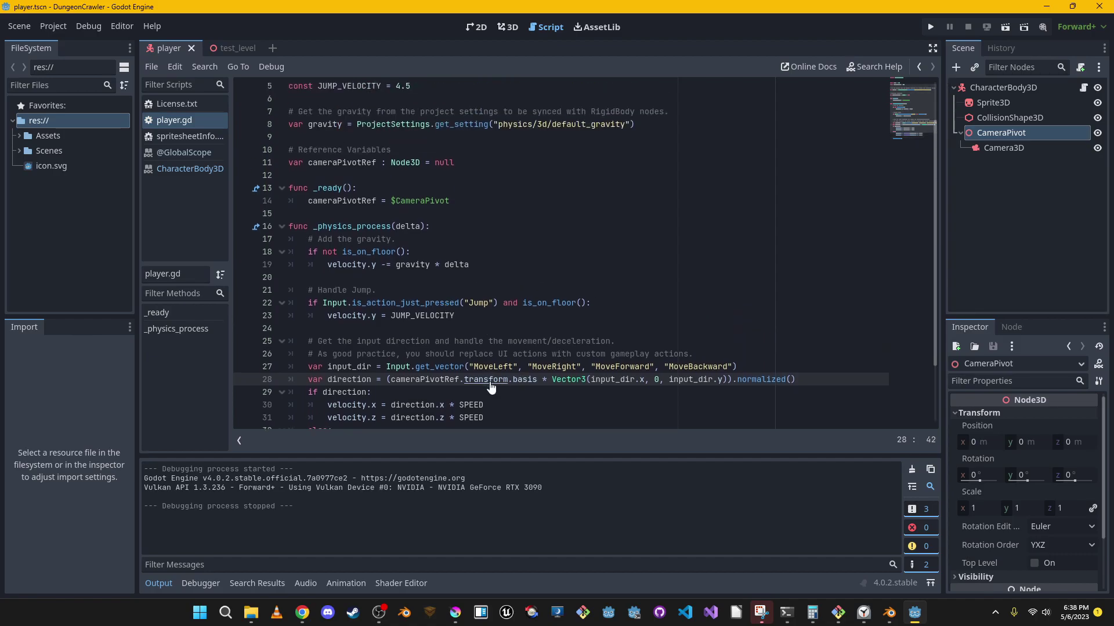
ctrl+click(494, 380)
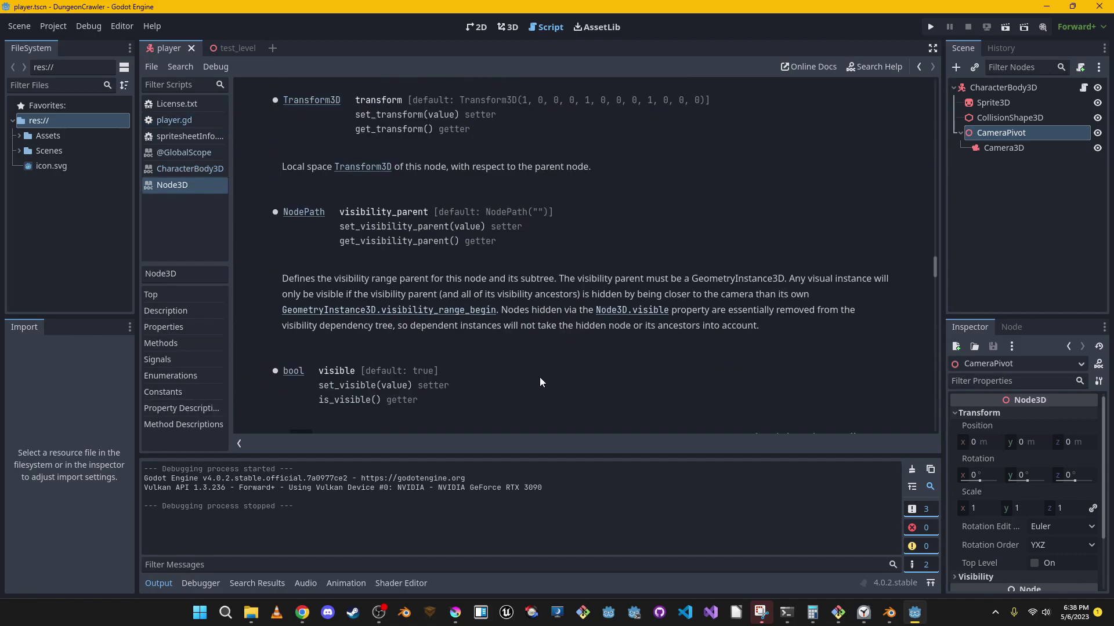
click(330, 102)
scroll(406, 343, down, 6)
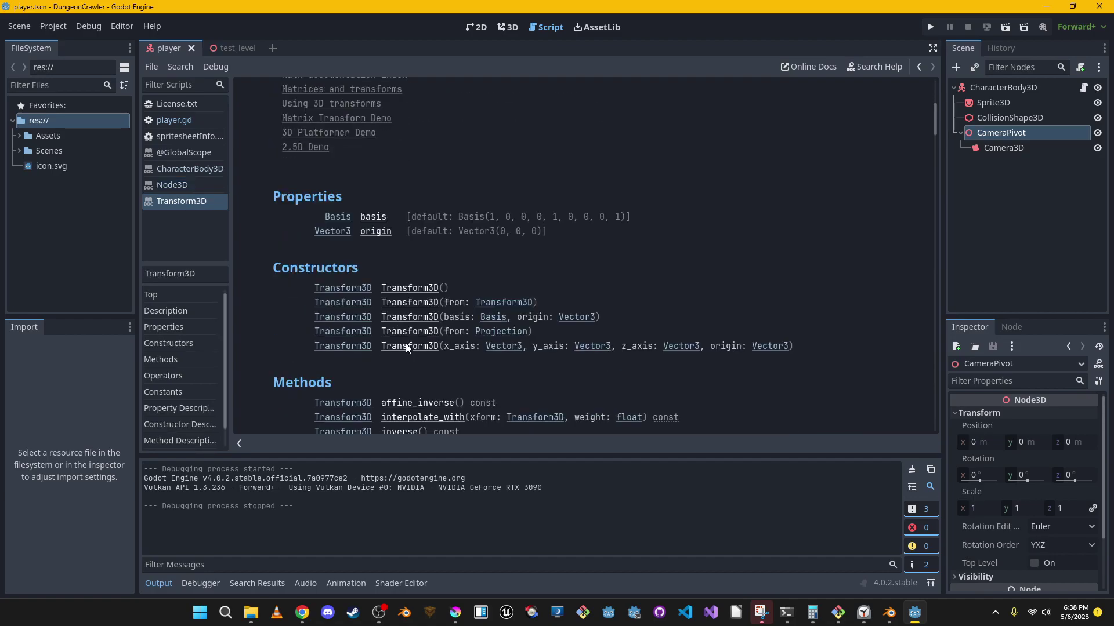
click(341, 218)
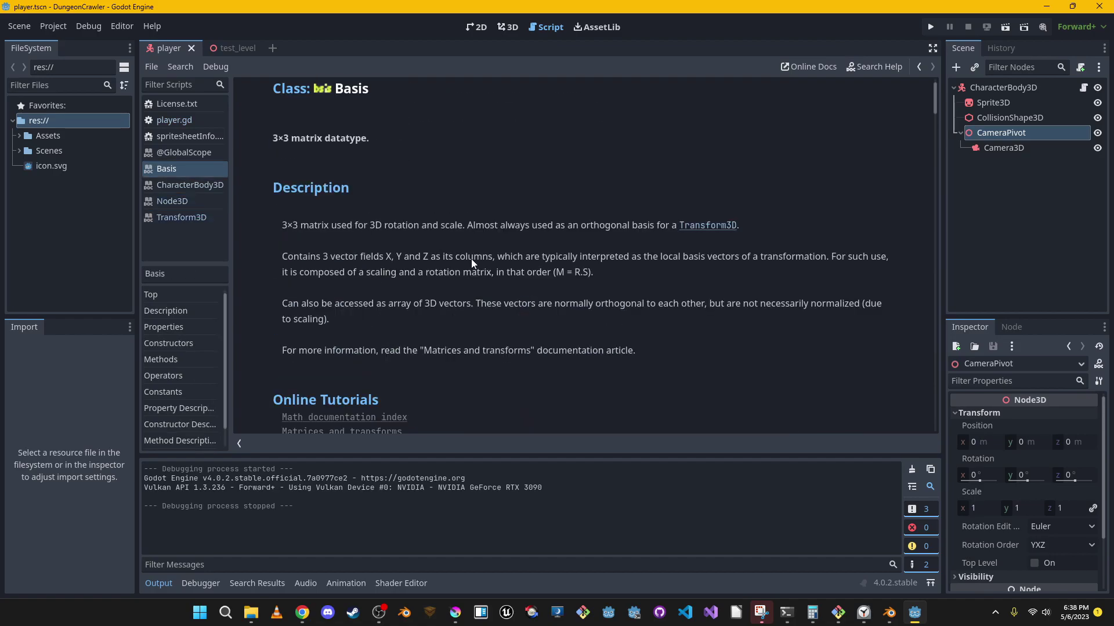
scroll(471, 258, down, 2)
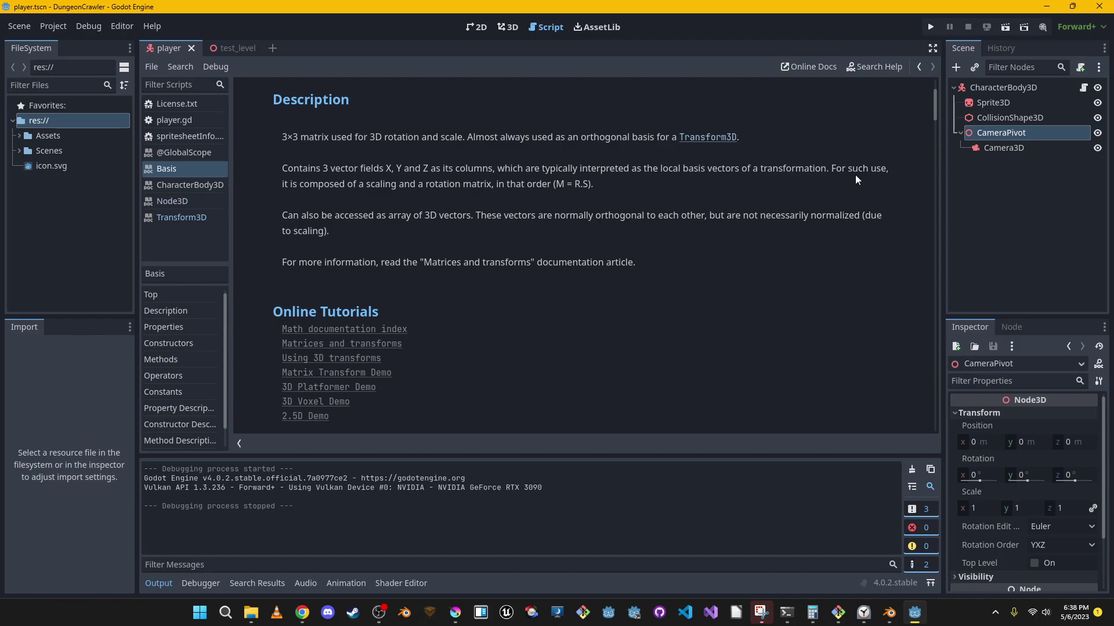
scroll(516, 289, down, 6)
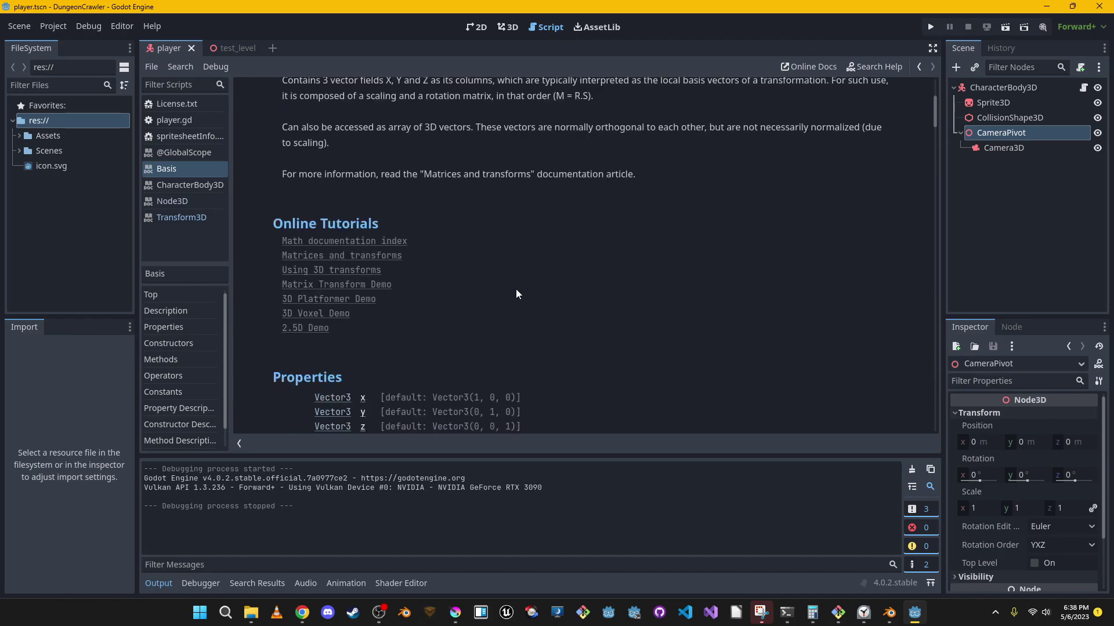
Review the properties, constructors and methods listed in the Basis class documentation
scroll(514, 257, down, 3)
scroll(528, 259, up, 4)
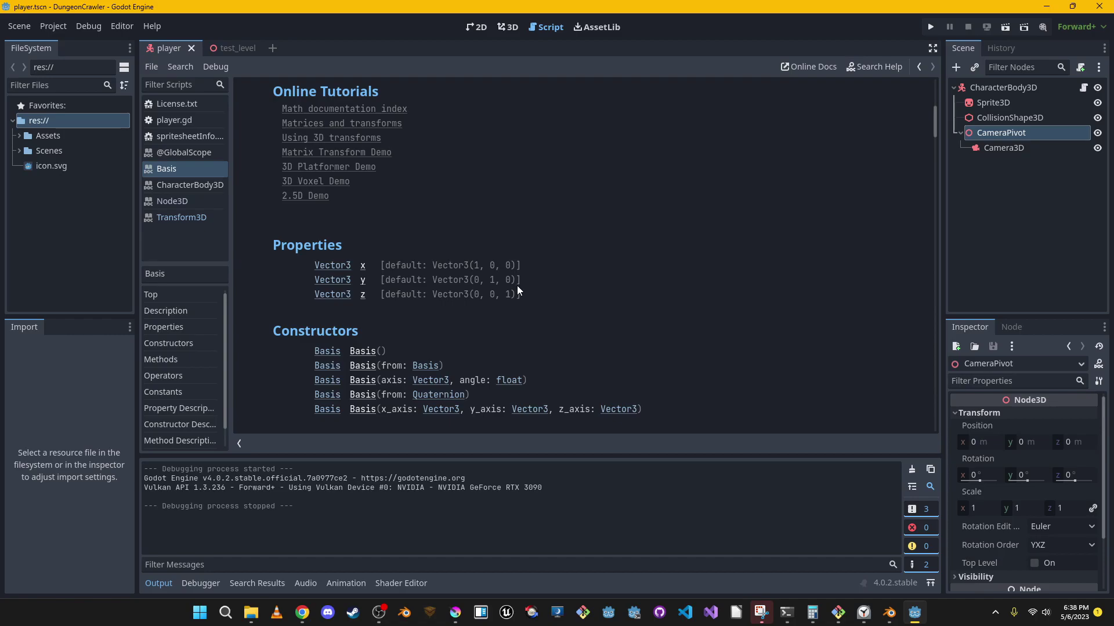
scroll(517, 288, down, 6)
scroll(522, 287, up, 3)
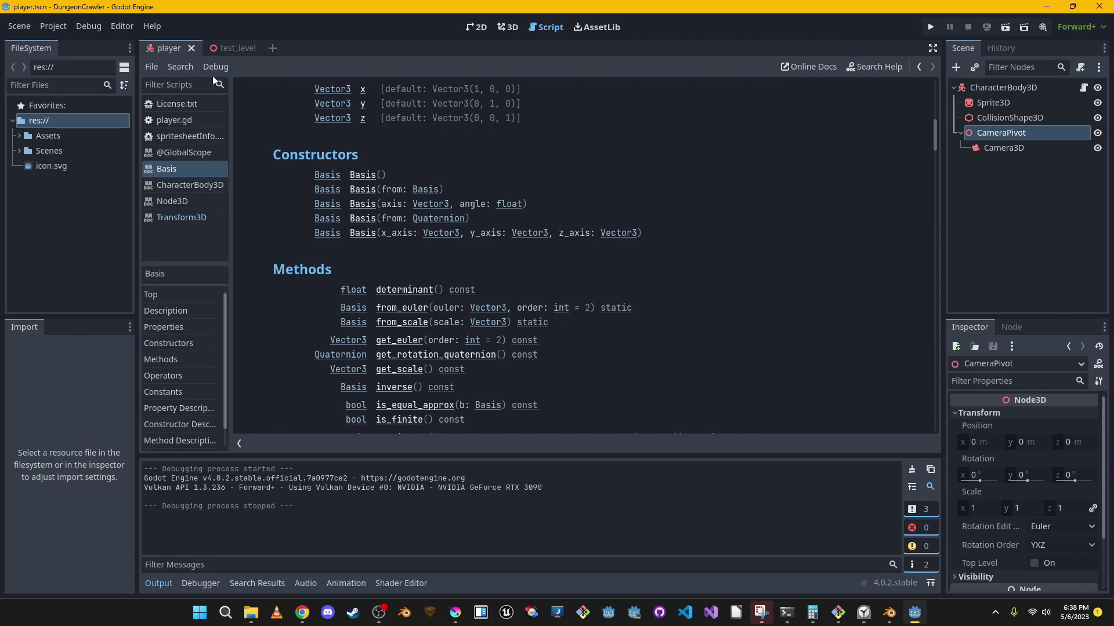
Return to the player script and insert an extra multiplication operator after cameraPivotRef.transform.basis in the direction calculation on line 28
click(1083, 87)
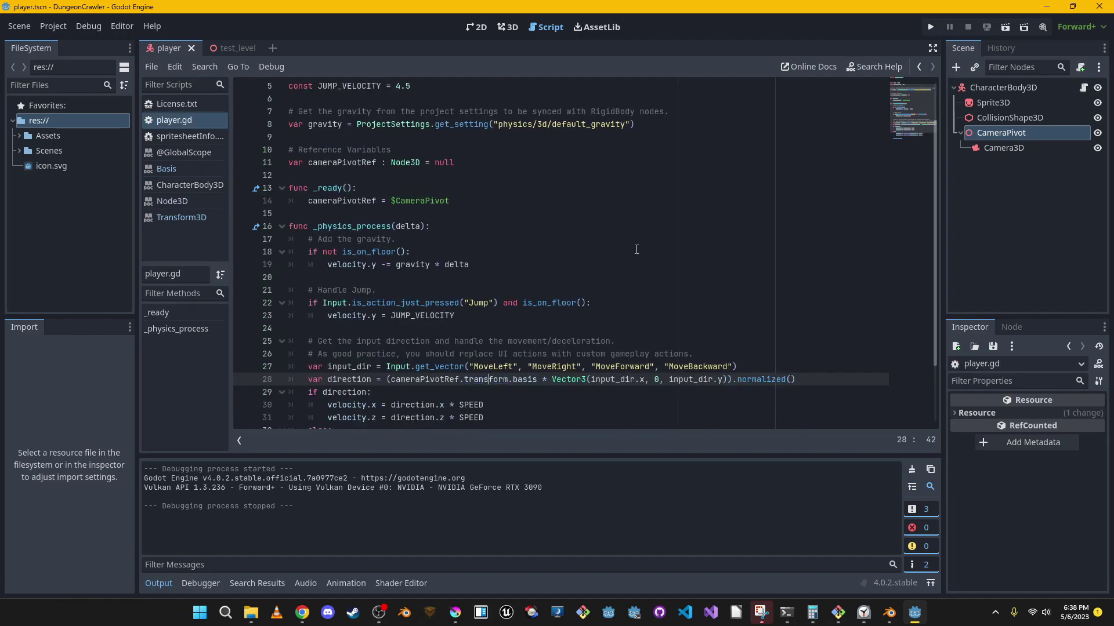
drag(537, 302, 390, 303)
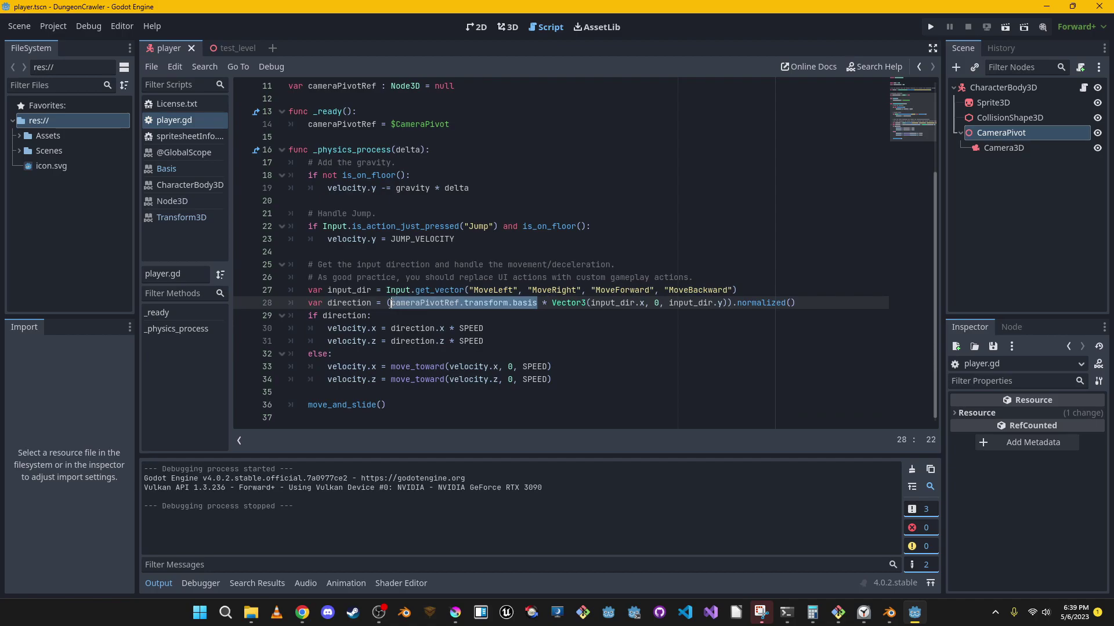
click(537, 302)
text(*)
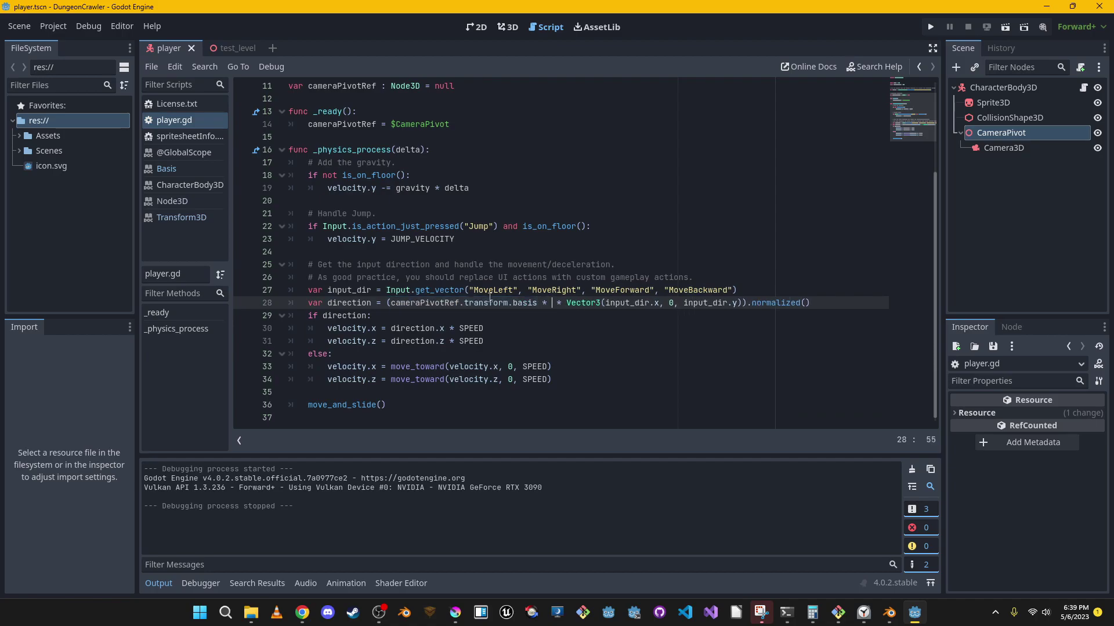
Duplicate the cameraPivotRef declaration below itself, turn the copy into cameraRef : Camera3D = null, and save the script
scroll(490, 301, up, 5)
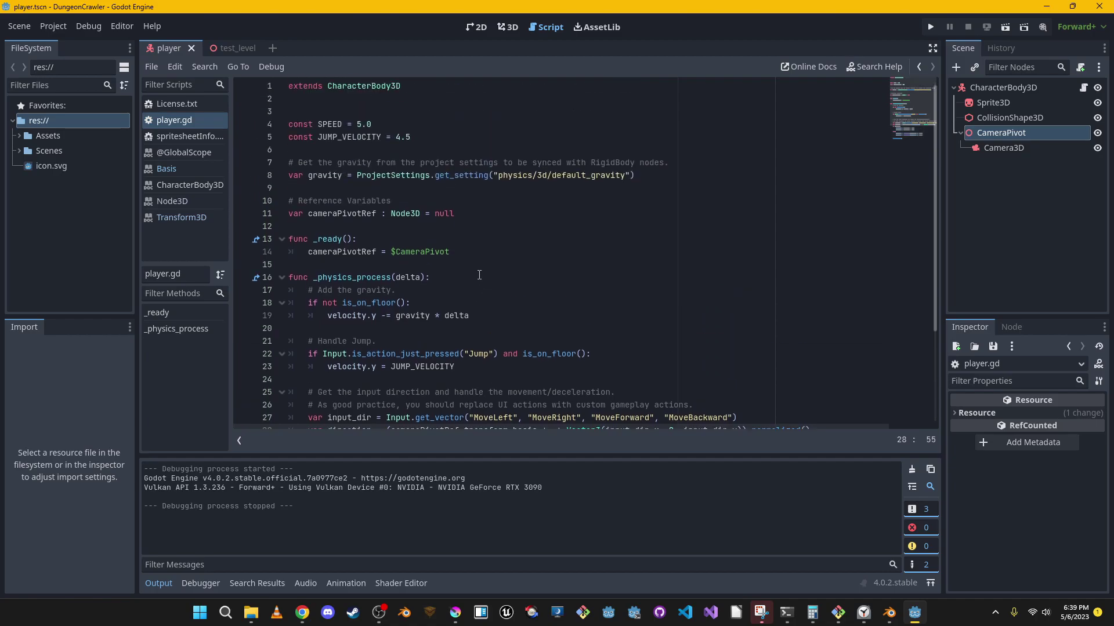
click(562, 212)
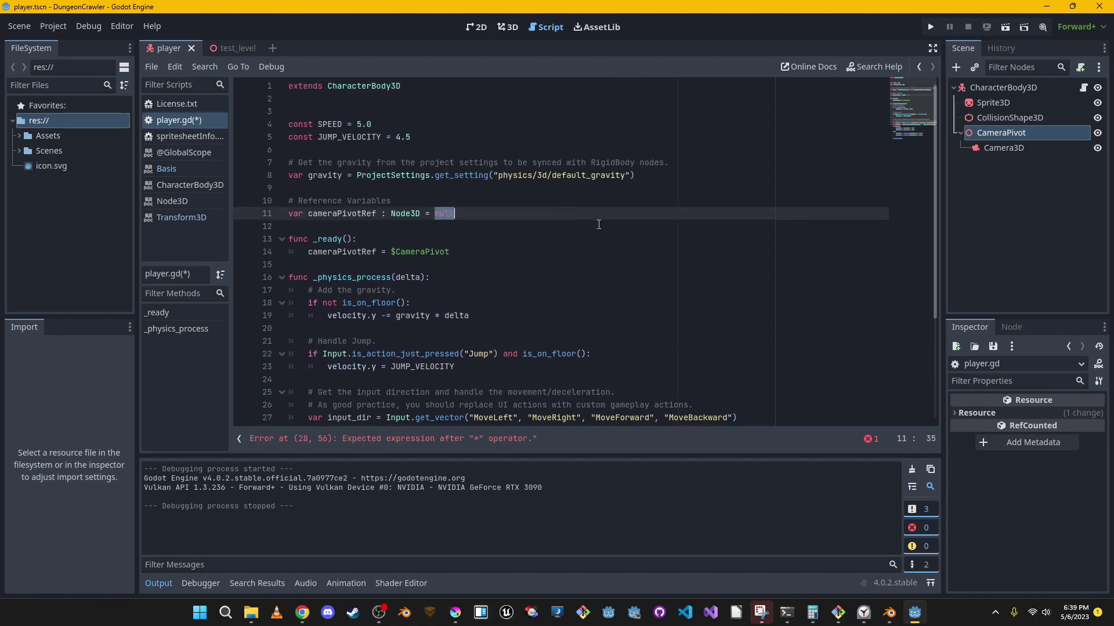
text(var cameraPivotRef : Node3D = null)
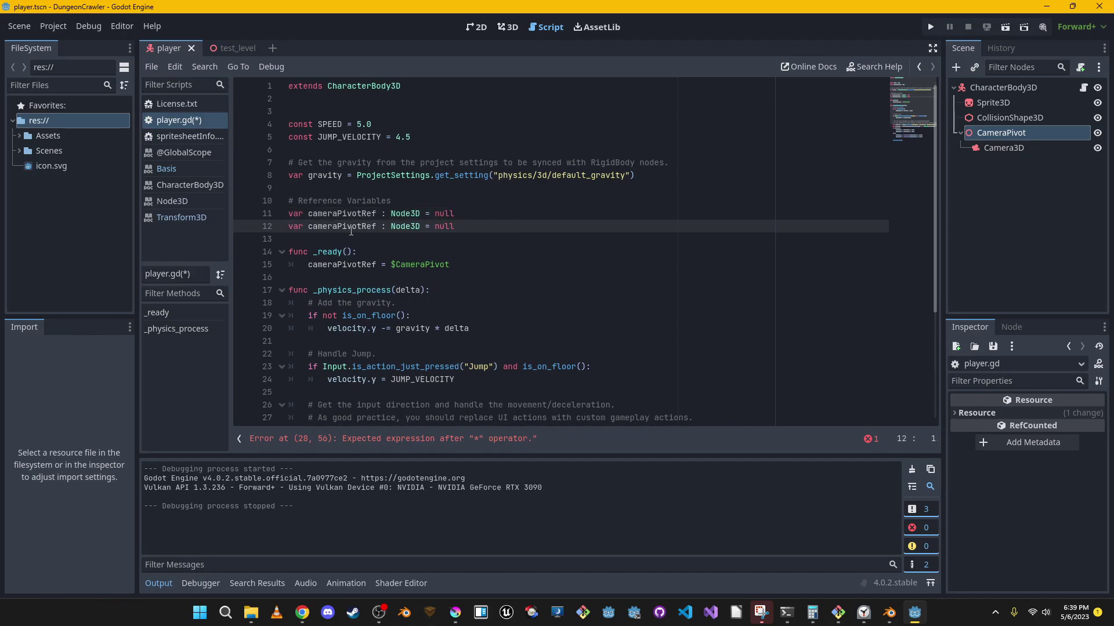
key(ctrl+Right)
key(ctrl+Right)
click(361, 225)
key(BackSpace)
key(BackSpace)
key(BackSpace)
key(BackSpace)
key(BackSpace)
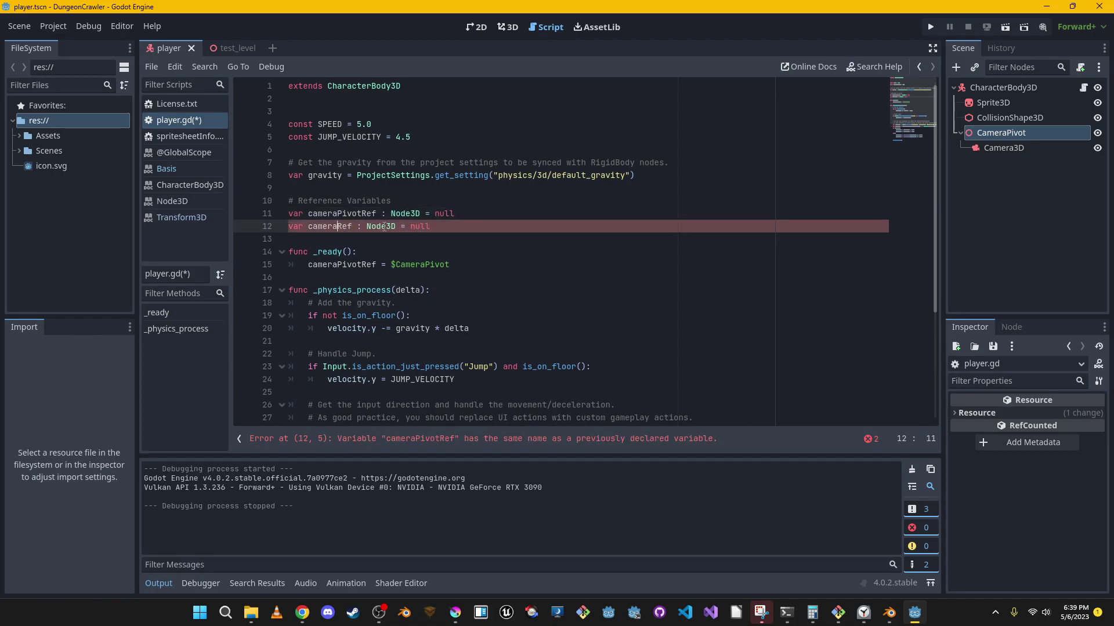
double_click(383, 226)
text(Camera3D)
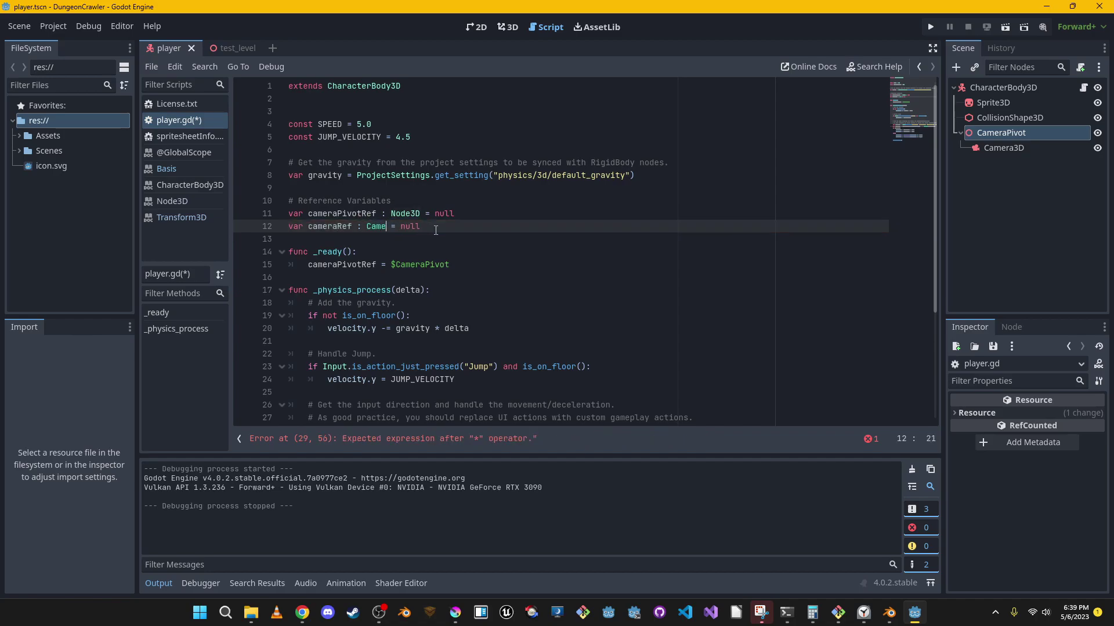
key(ctrl+s)
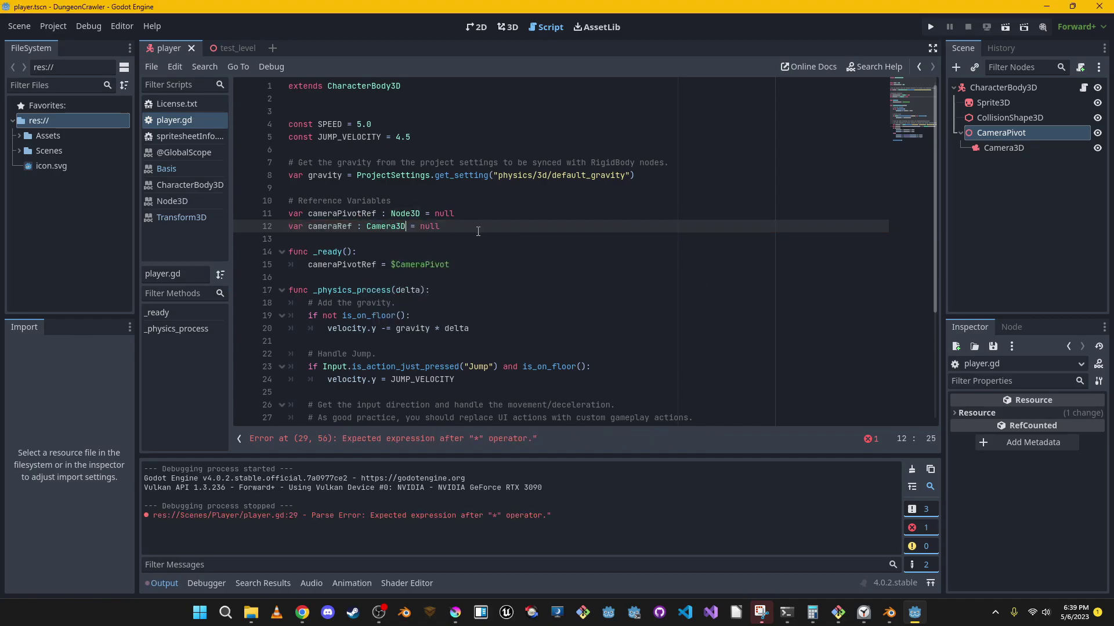
Try to align the cameraRef declaration's colon with the line above using extra spaces, and undo the edits
click(355, 226)
double_click(327, 226)
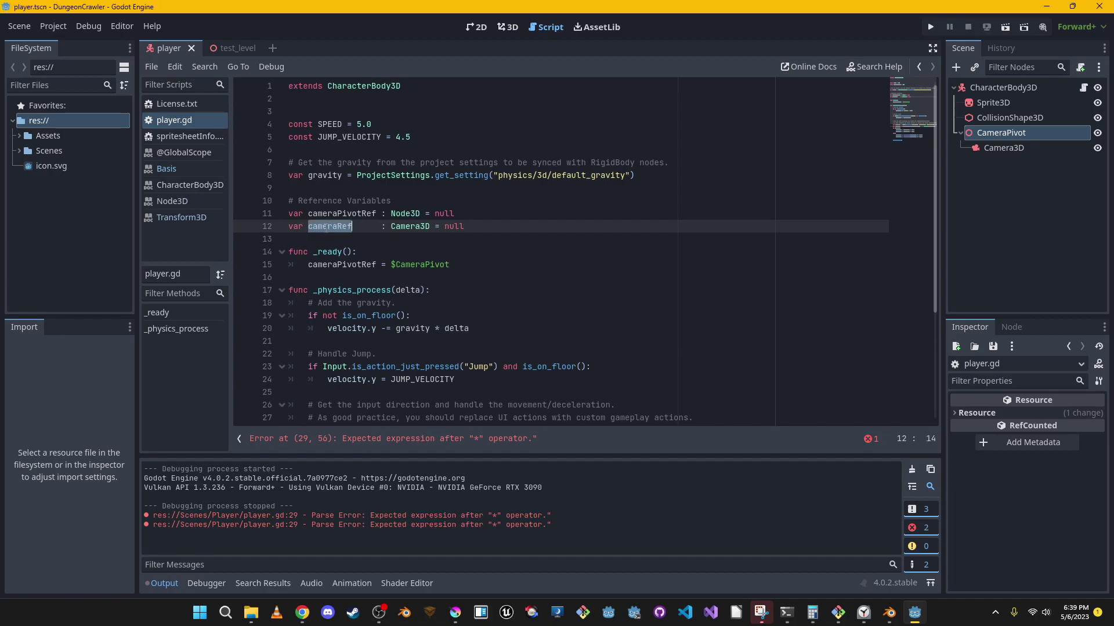
scroll(460, 210, down, 2)
key(ctrl+z)
key(ctrl+z)
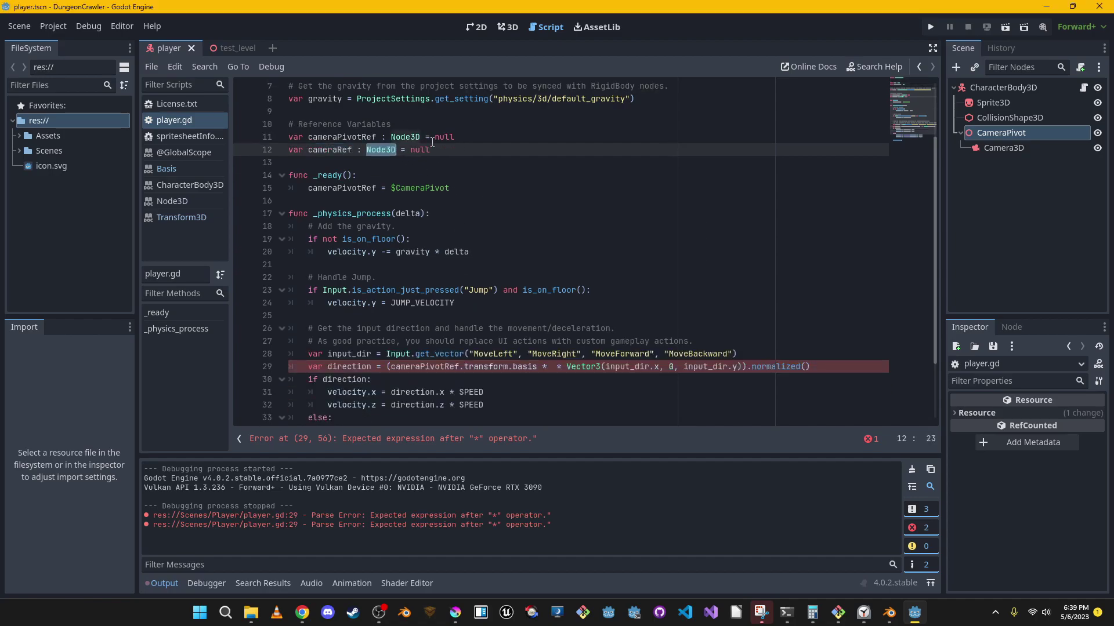
Set the type of cameraRef on line 12 to Camera3D and dismiss the finished timer notification
text(Camera3)
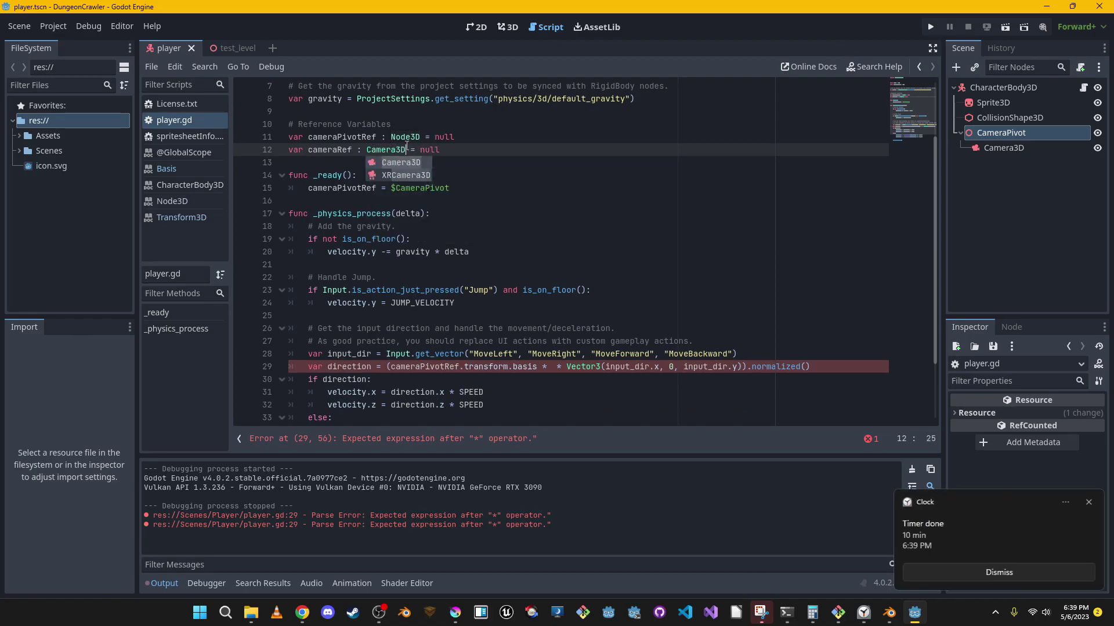
key(Return)
click(1014, 573)
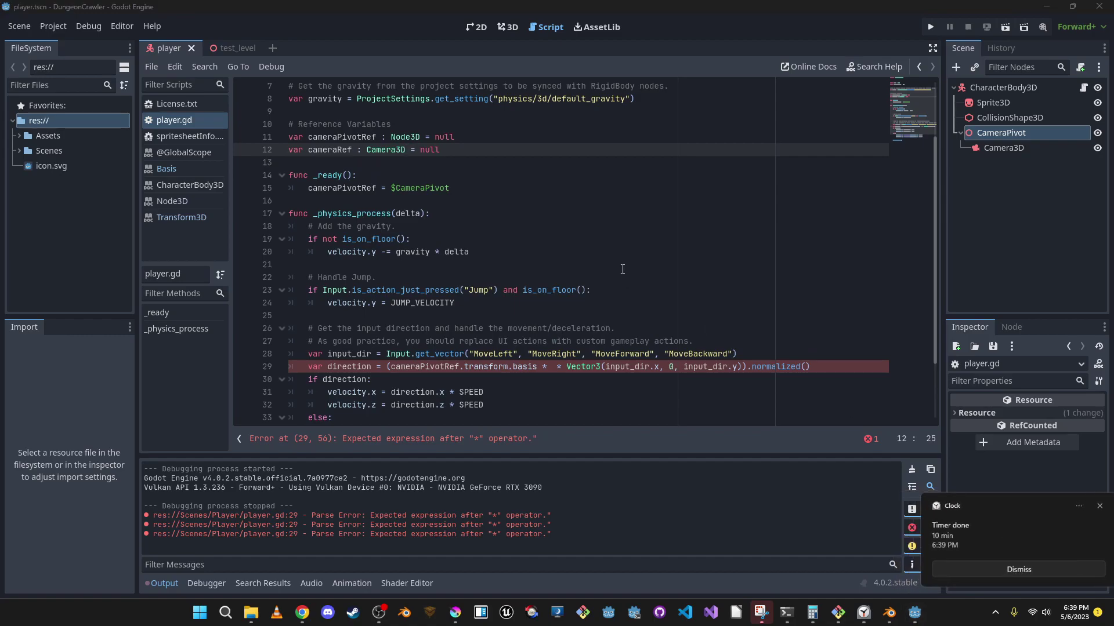
Assign $CameraPivot/Camera3D to cameraRef in the _ready function and save the script
click(635, 264)
click(330, 147)
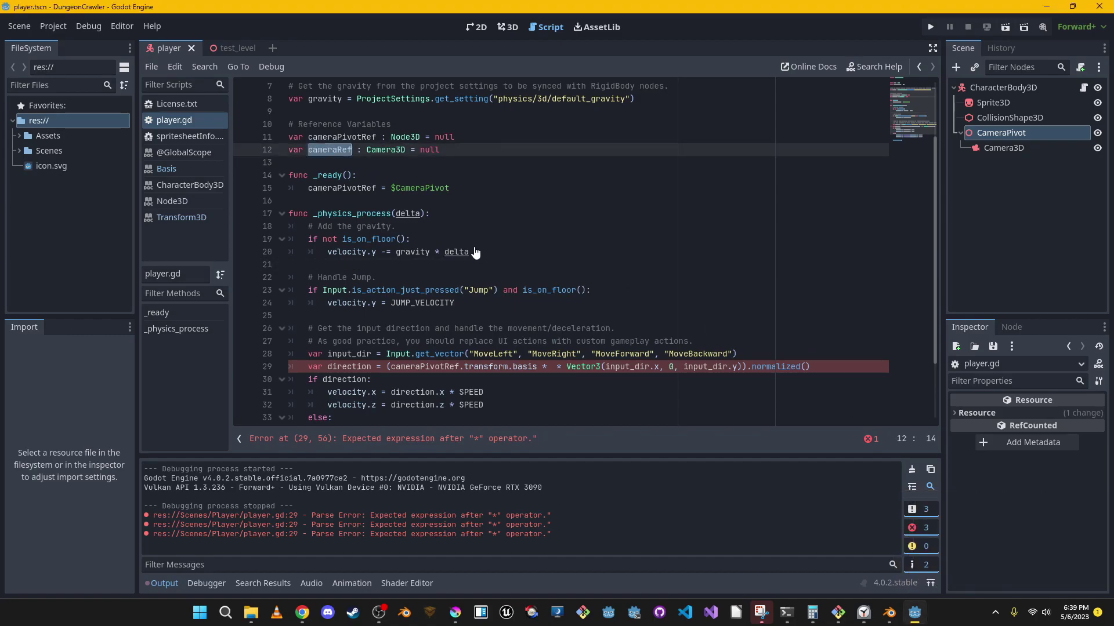
click(510, 189)
key(Return)
text(cameraRef)
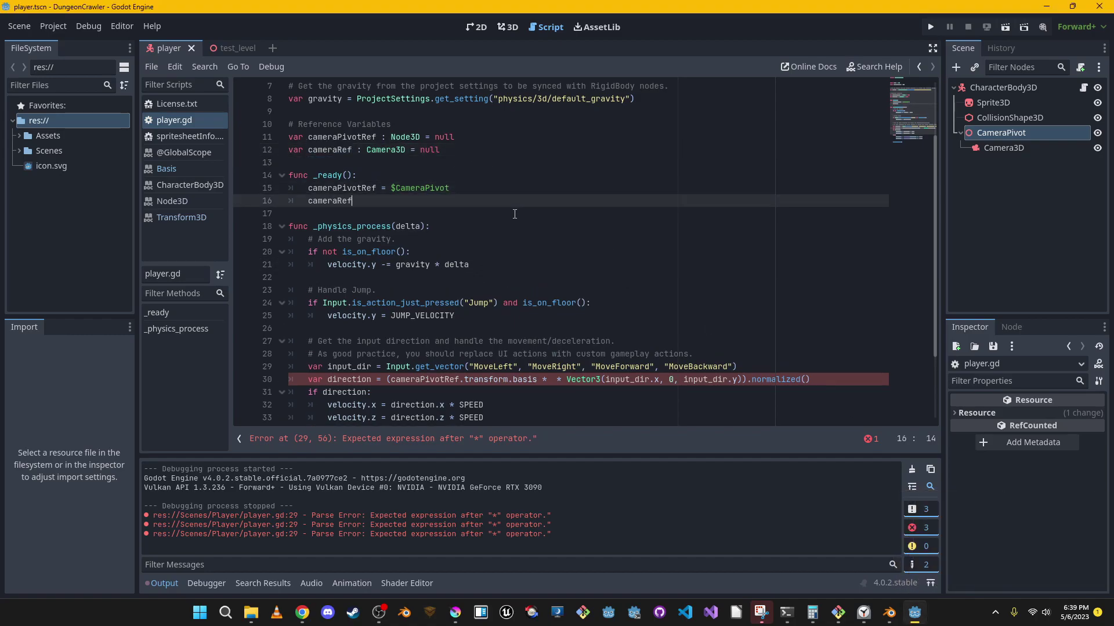
text( = )
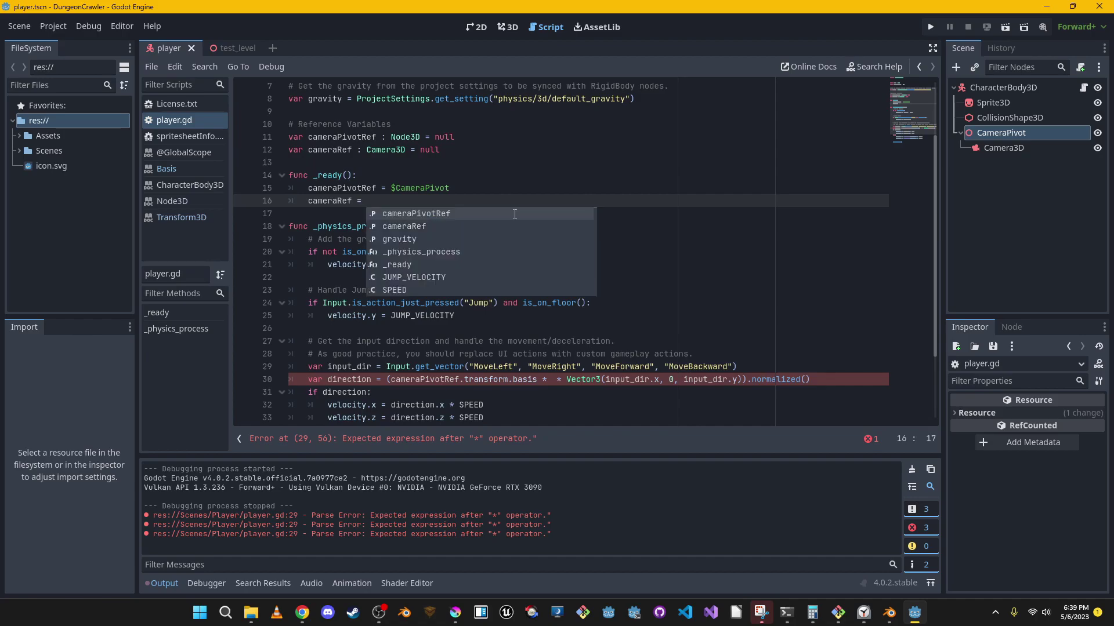
text($CameraP)
key(Down)
key(Return)
key(ctrl+s)
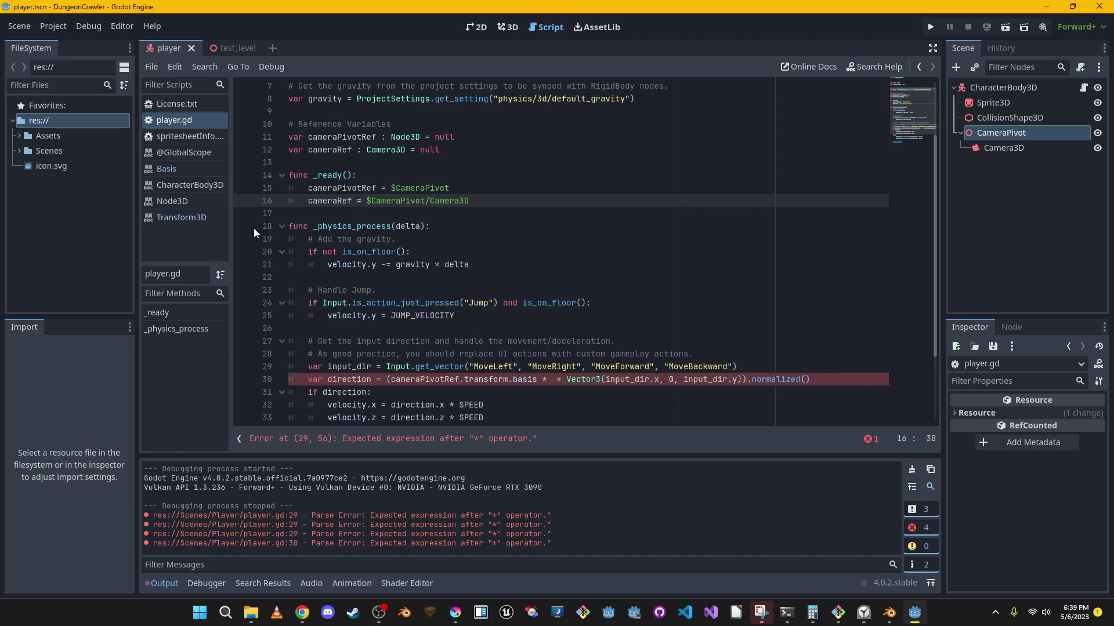
Insert cameraRef.transform.basis as the second factor in the direction calculation on line 30, run the project briefly, and close the game
double_click(344, 200)
key(ctrl+c)
scroll(546, 319, down, 2)
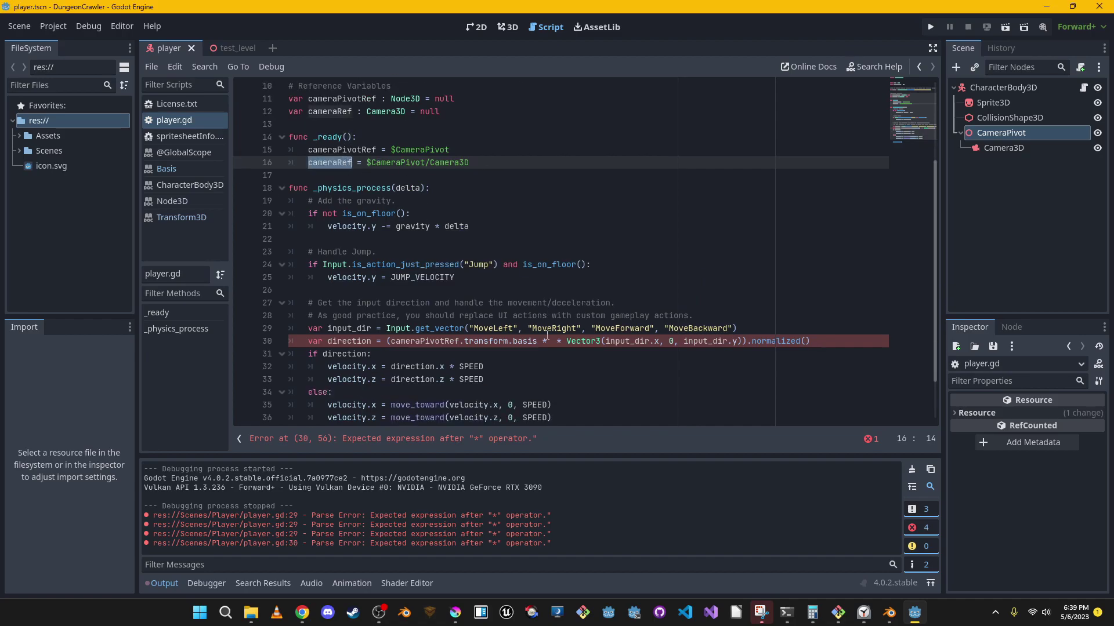
click(553, 343)
key(ctrl+v)
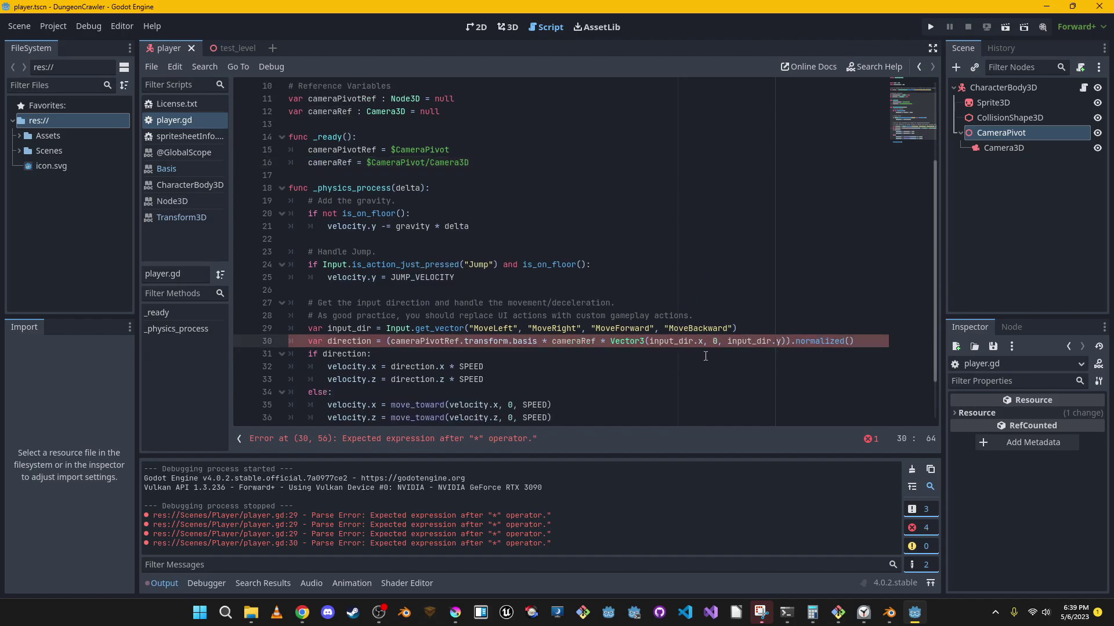
text(.transform.,)
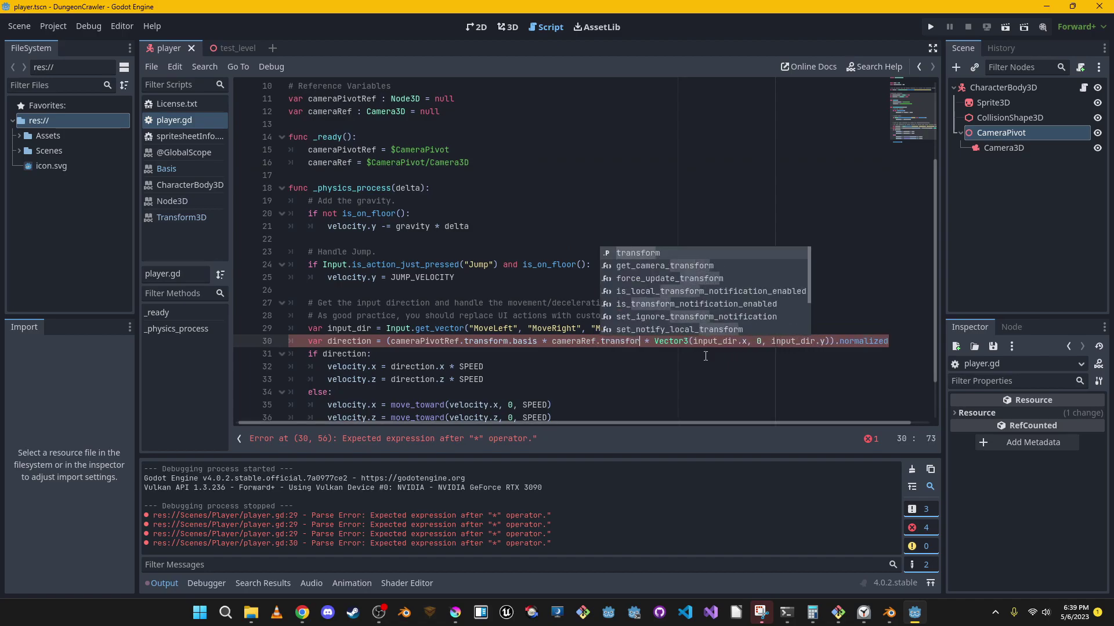
key(BackSpace)
text(basis)
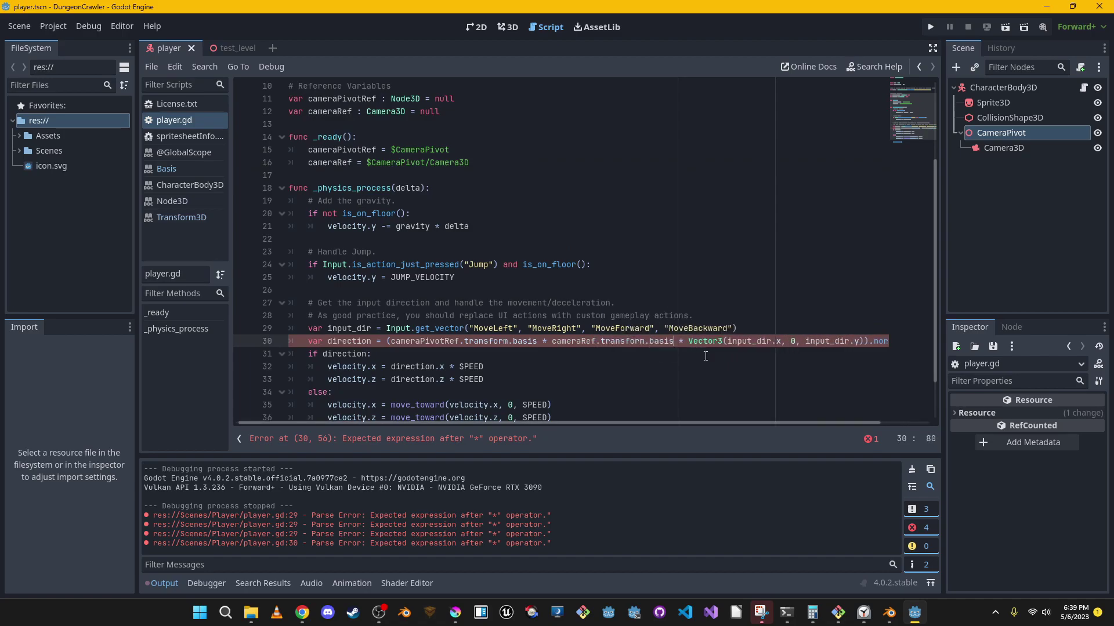
click(930, 27)
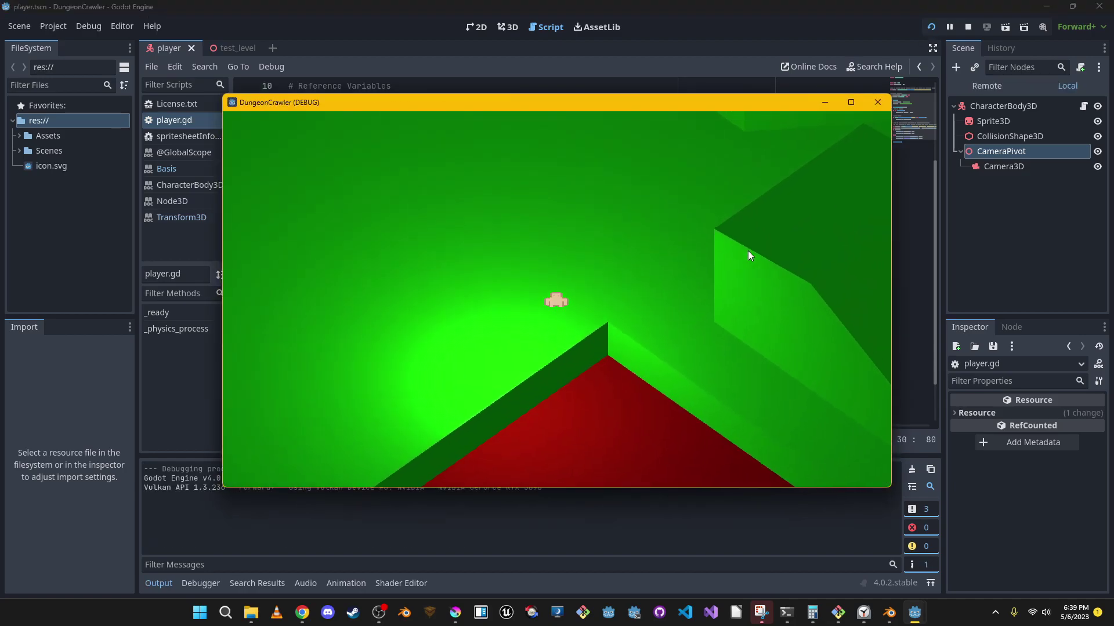
click(877, 103)
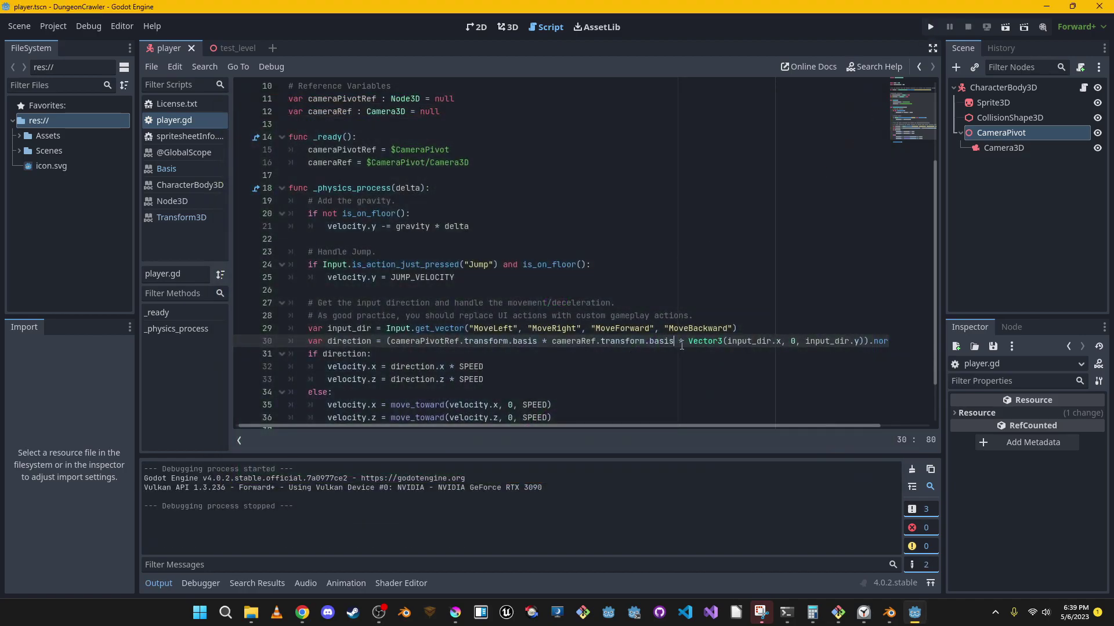
Set the CameraPivot's Y rotation to 45° and save the player scene
click(1010, 133)
click(1039, 475)
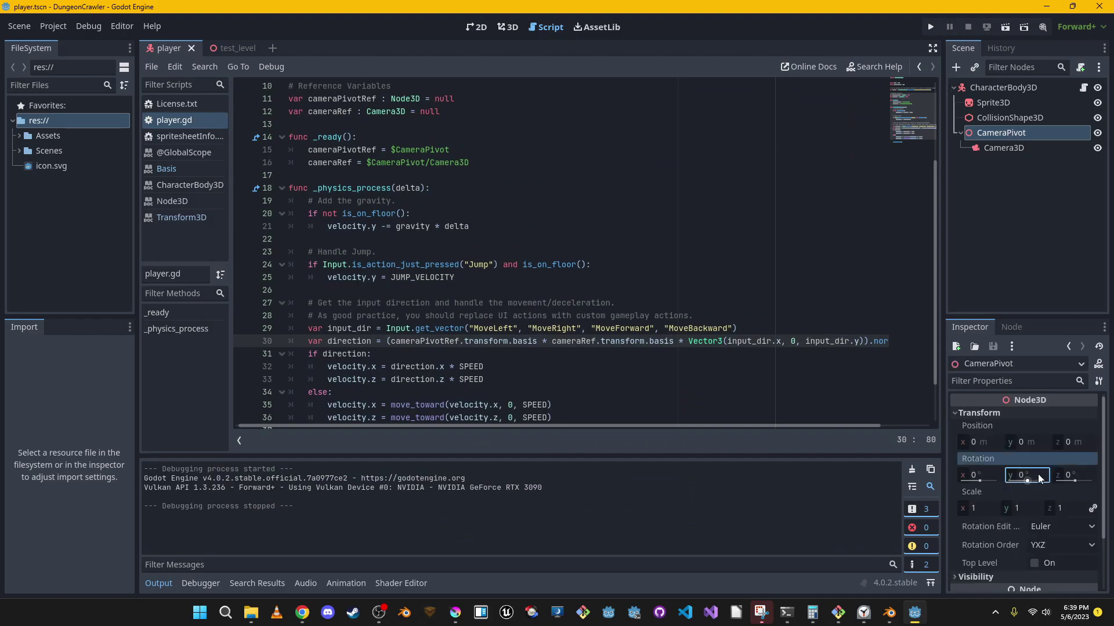
text(45)
key(ctrl+s)
Run the project, test the player's movement in all four directions with the rotated pivot, and close the game
click(930, 27)
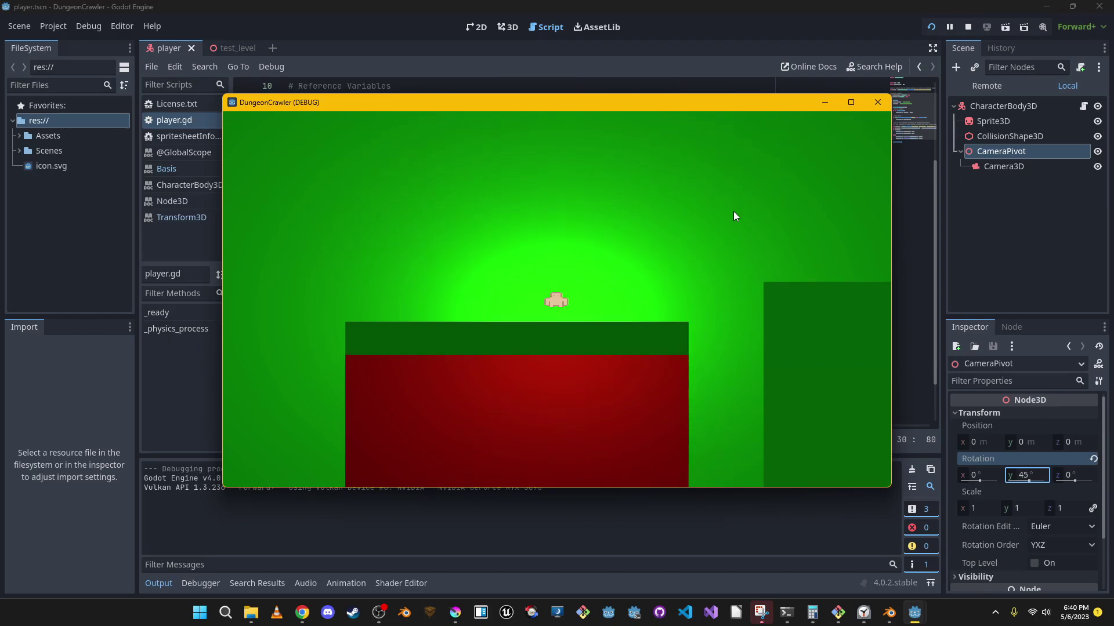
key(w)
key(d)
key(w)
key(a)
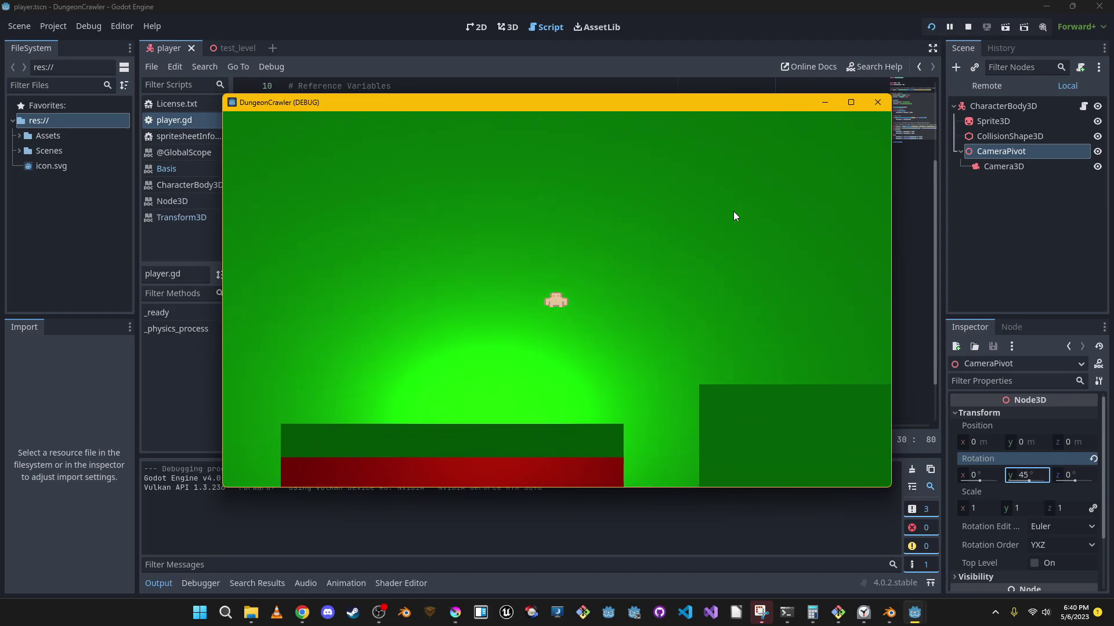
key(s)
key(w)
key(d)
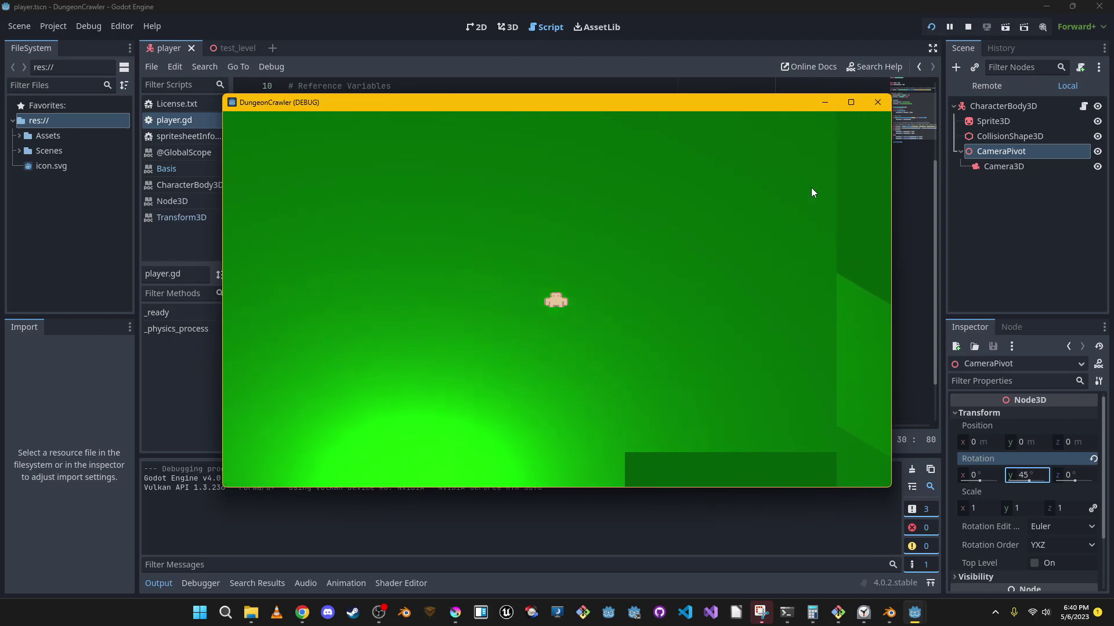
key(a)
key(d)
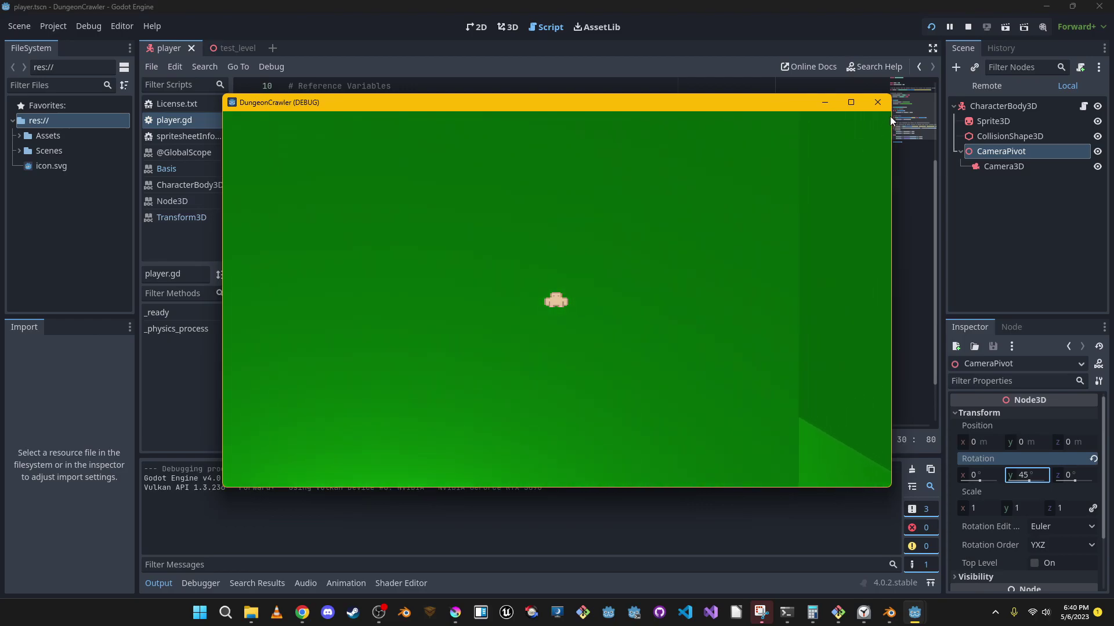
click(878, 104)
Review the movement code and select cameraPivotRef.transform.basis * cameraRef.transform.basis in the direction calculation on line 30
click(717, 250)
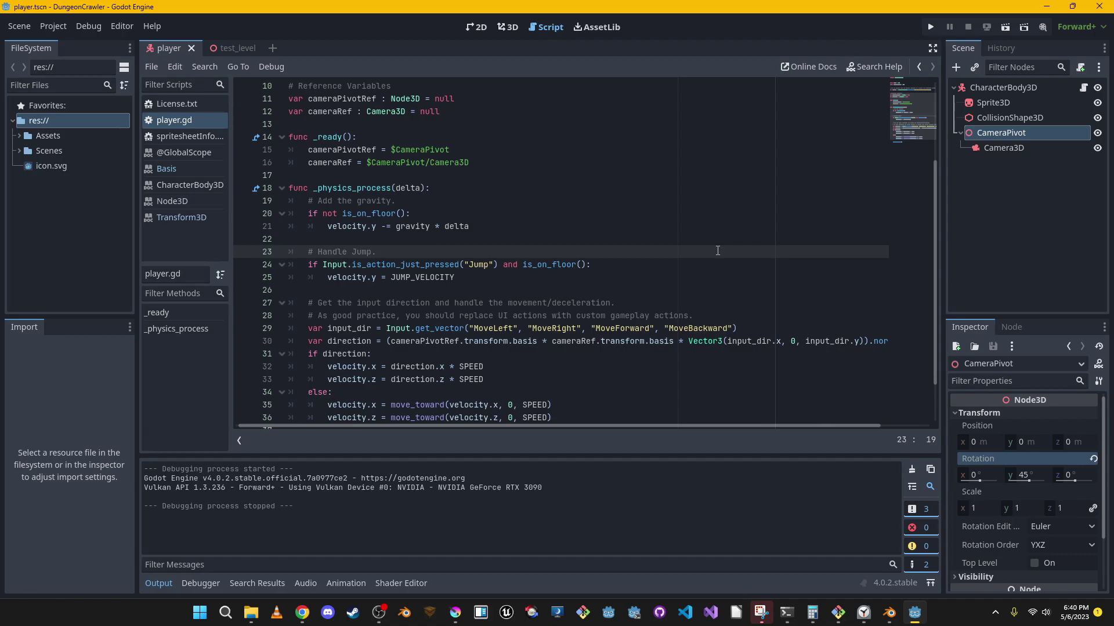
scroll(718, 250, down, 2)
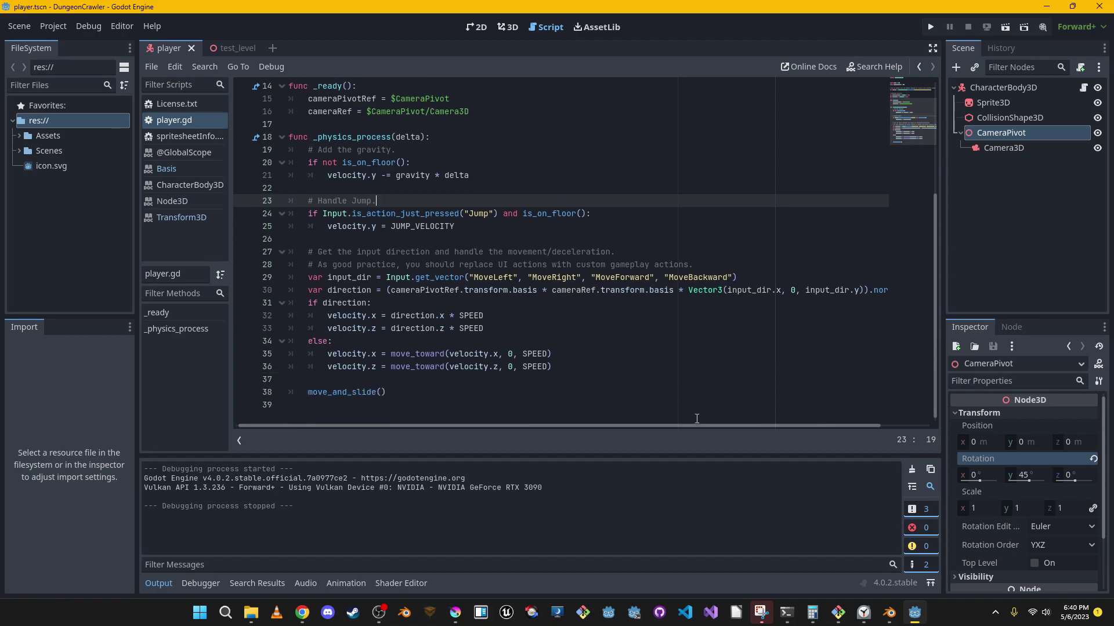
drag(689, 425, 597, 439)
click(1061, 131)
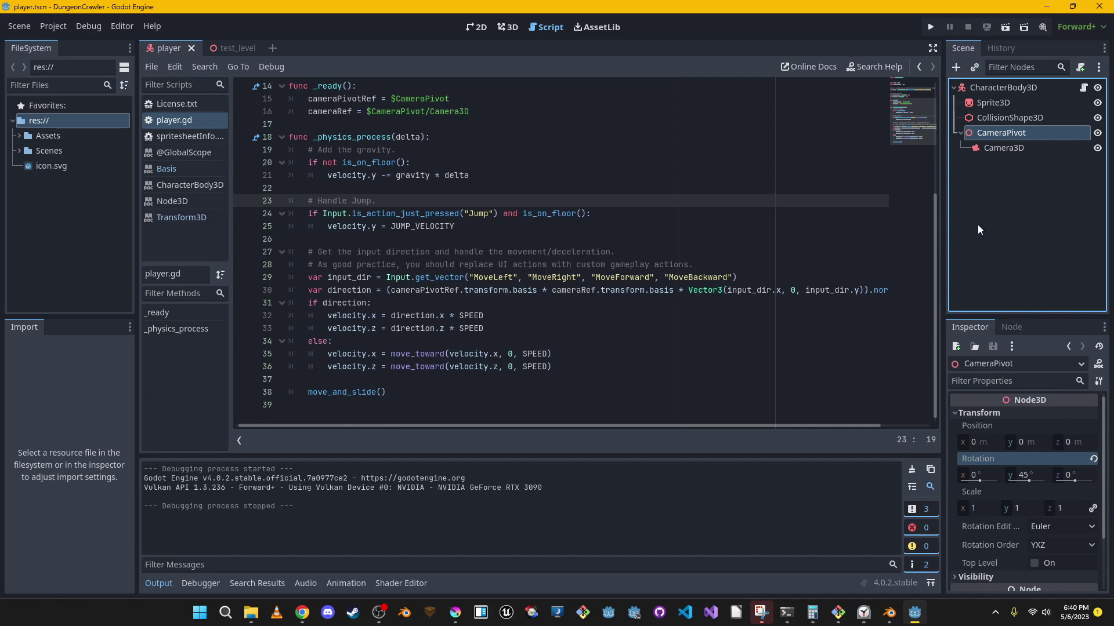
click(685, 290)
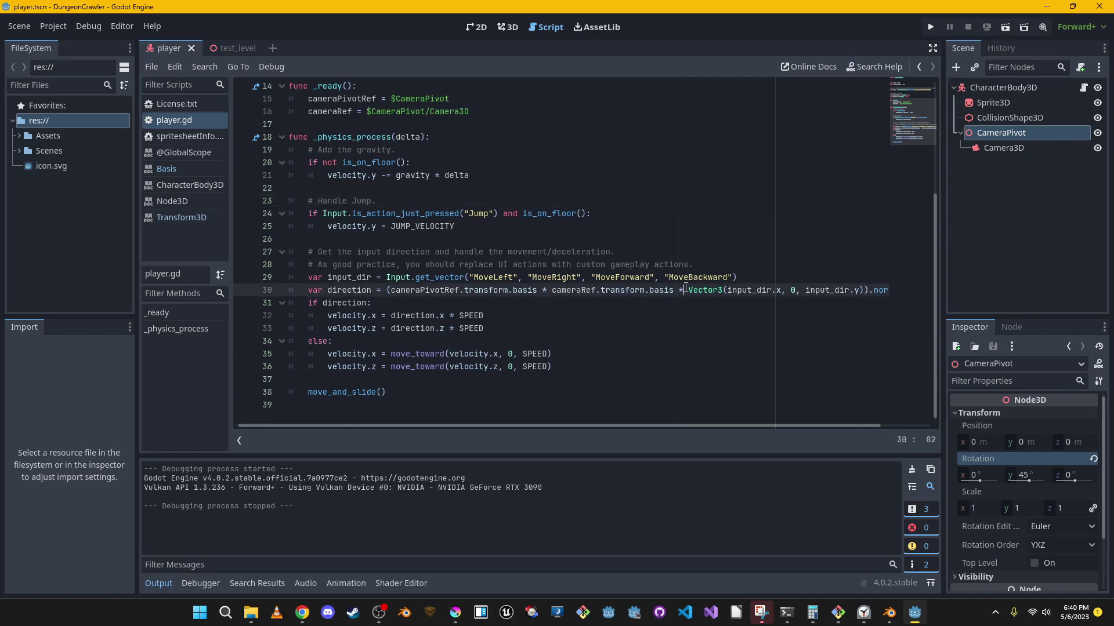
drag(673, 291, 391, 291)
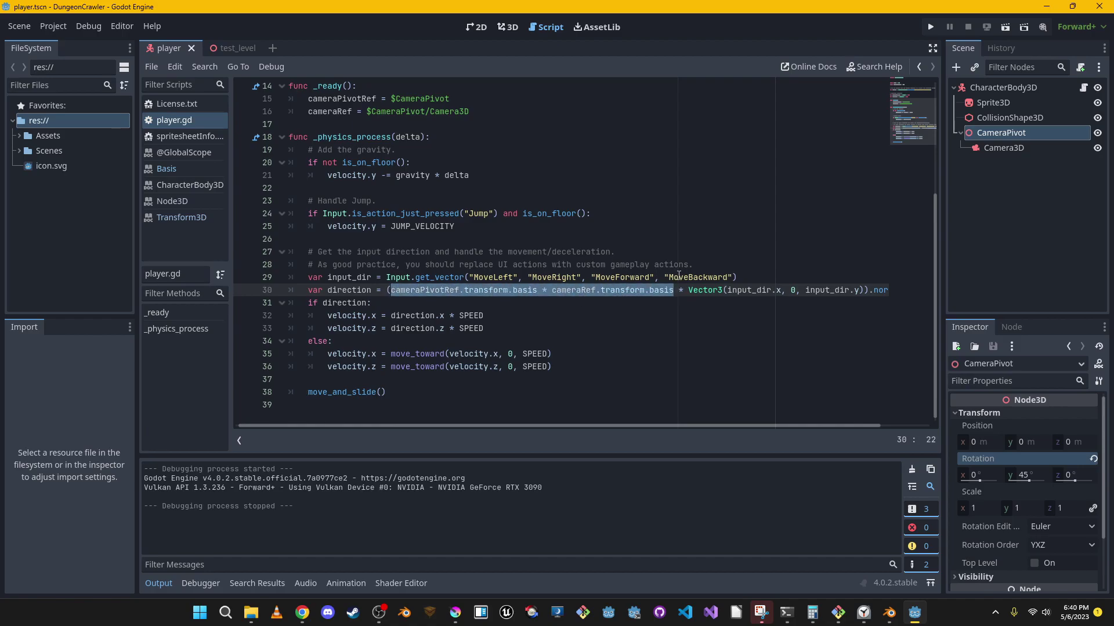
Examine the direction calculation on line 30, highlighting the two basis factors and the Vector3 input components
scroll(678, 276, up, 3)
scroll(678, 276, down, 3)
click(644, 320)
click(759, 327)
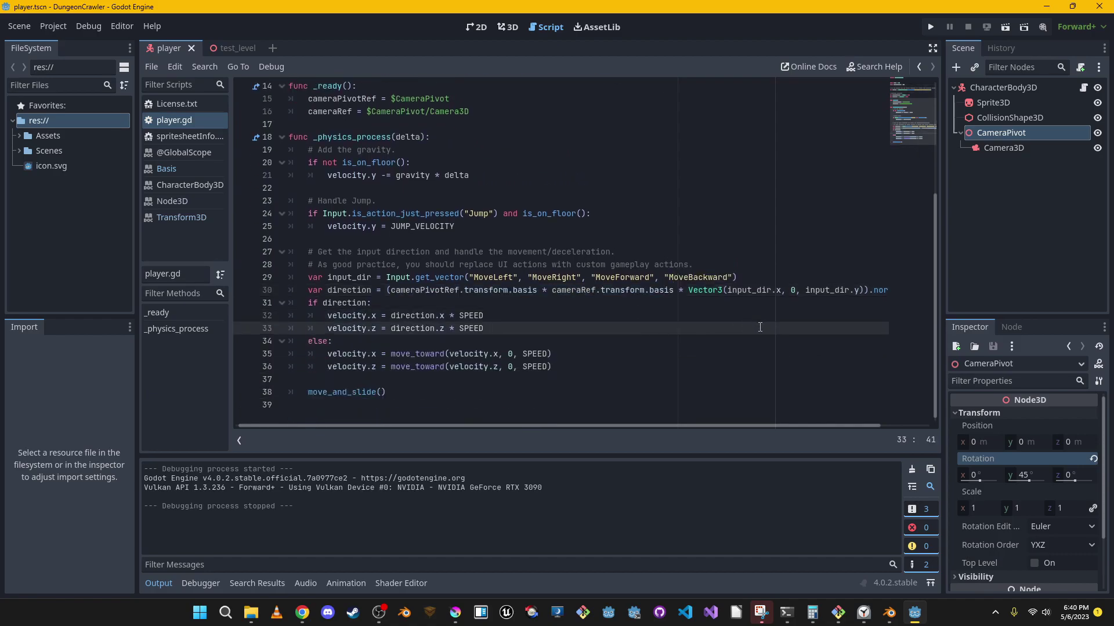
drag(673, 293, 390, 290)
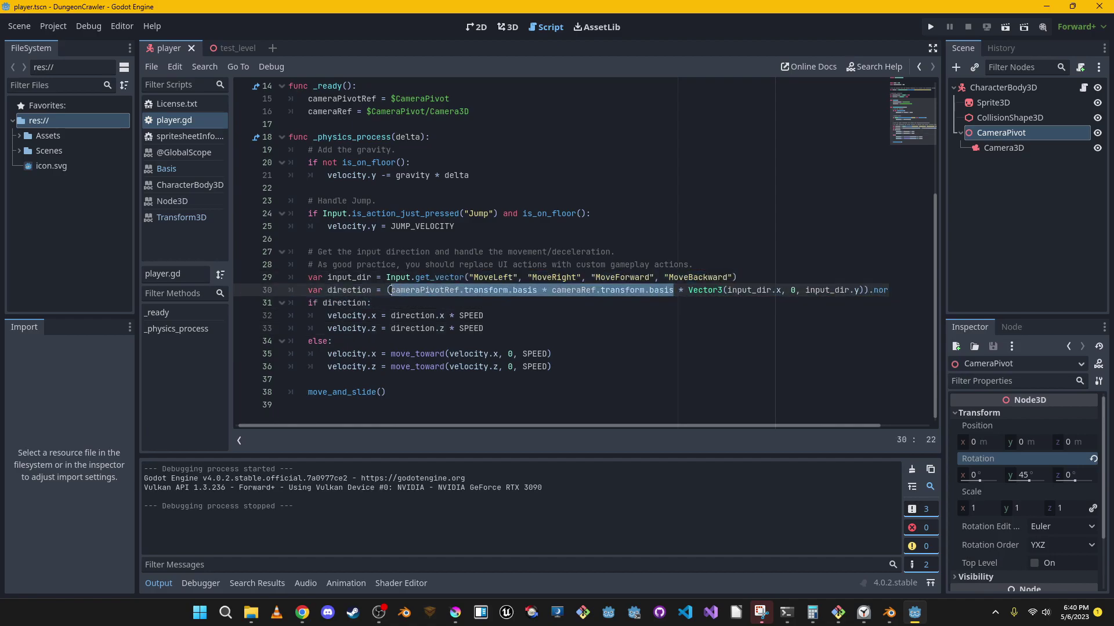
click(690, 317)
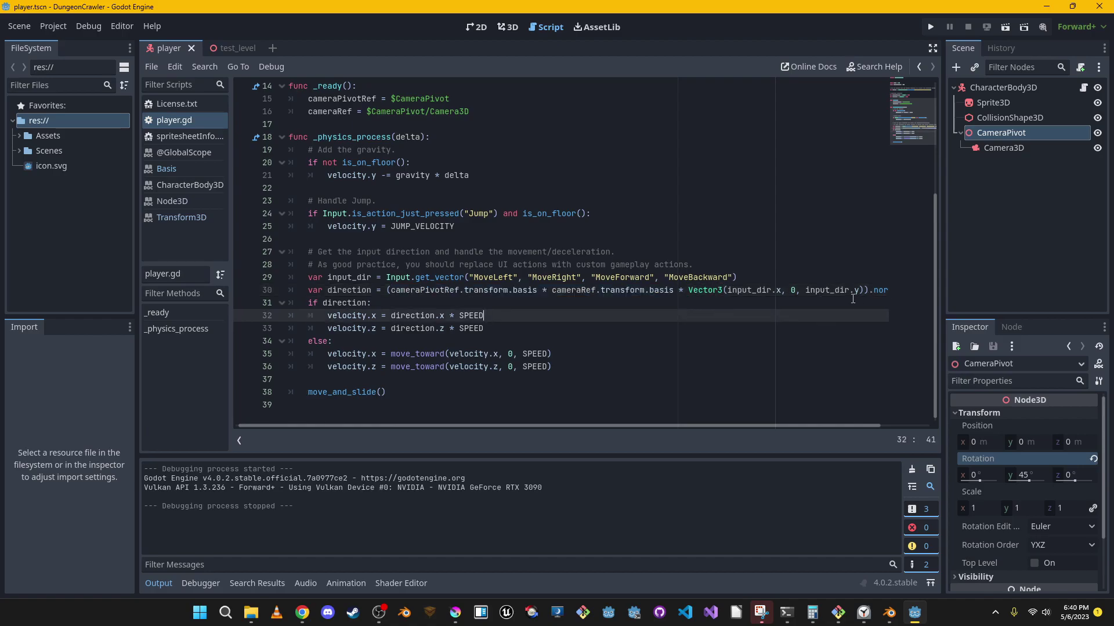
mouse_move(645, 425)
mouse_down()
mouse_move(696, 426)
mouse_move(623, 428)
mouse_up()
drag(673, 290, 552, 292)
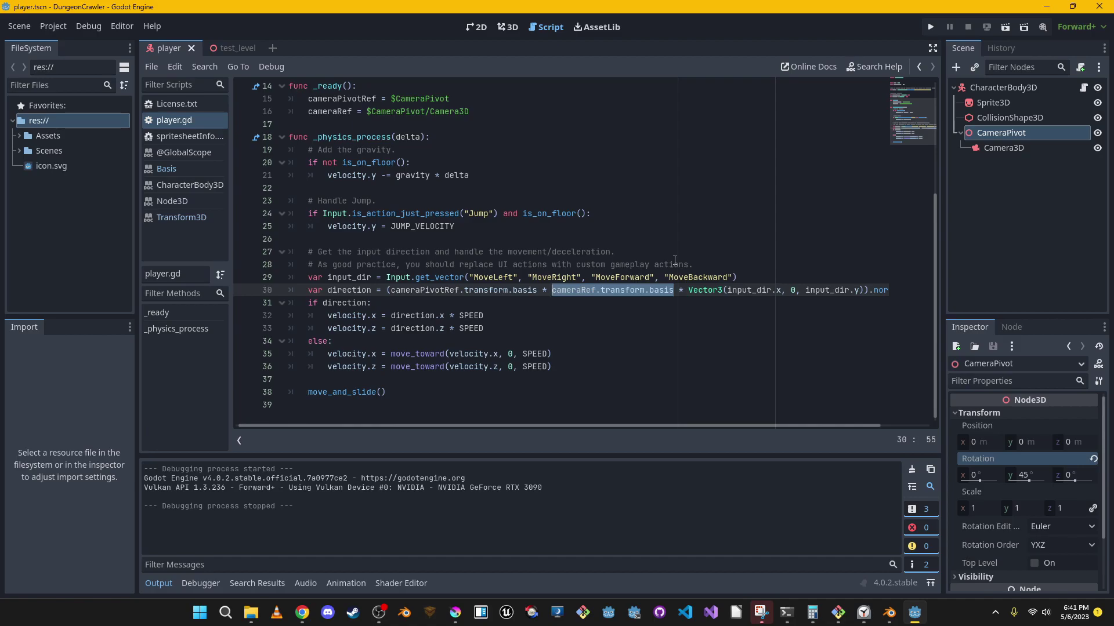
click(635, 290)
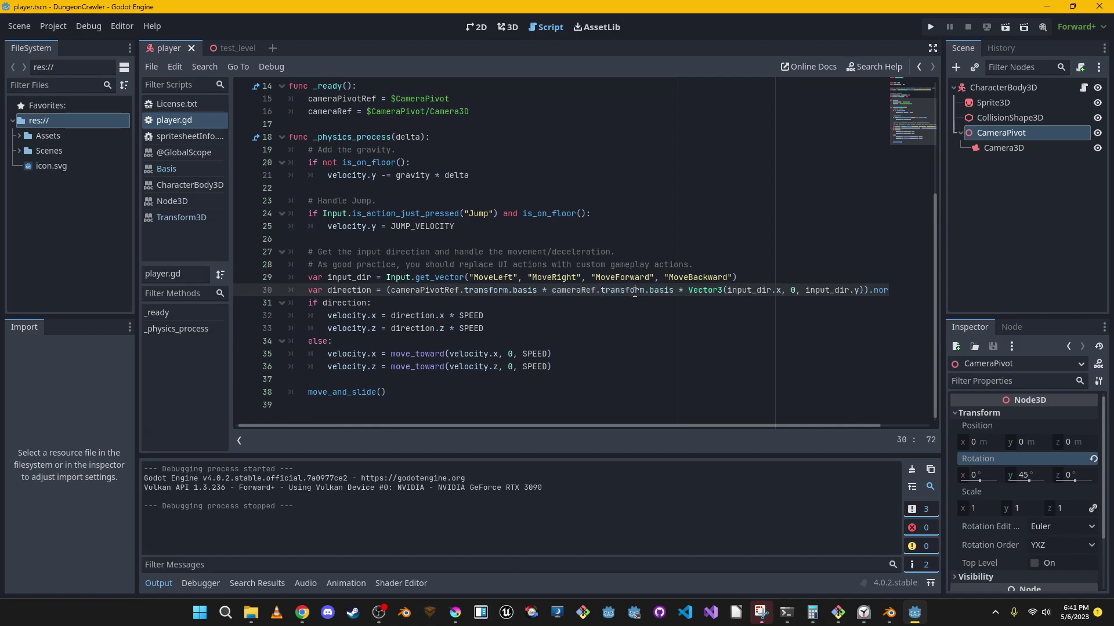
drag(677, 296, 392, 291)
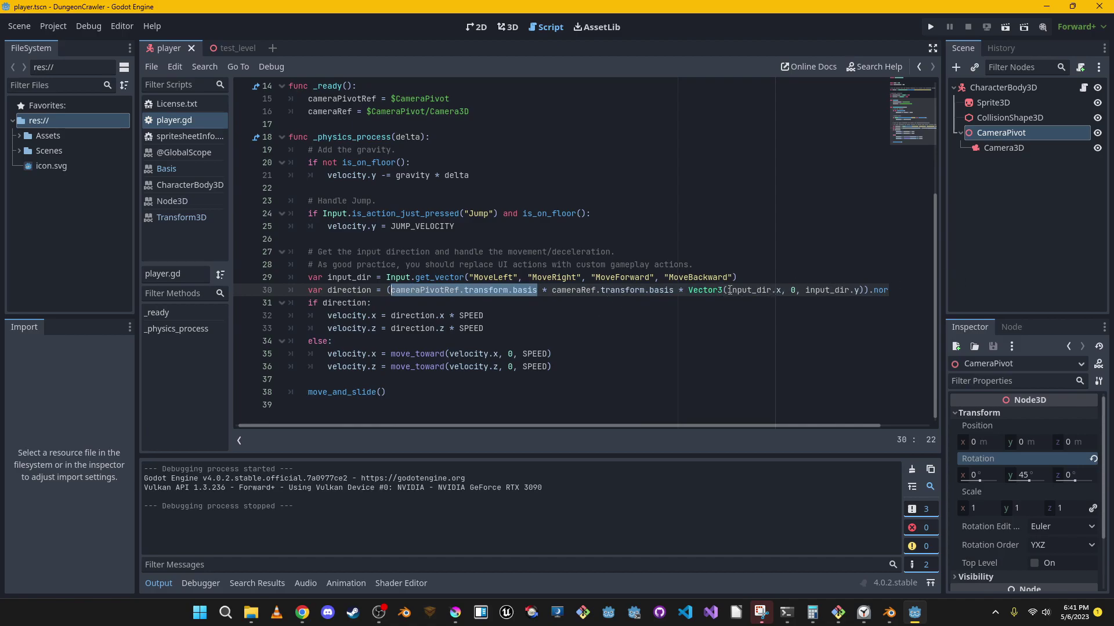
drag(726, 291, 862, 295)
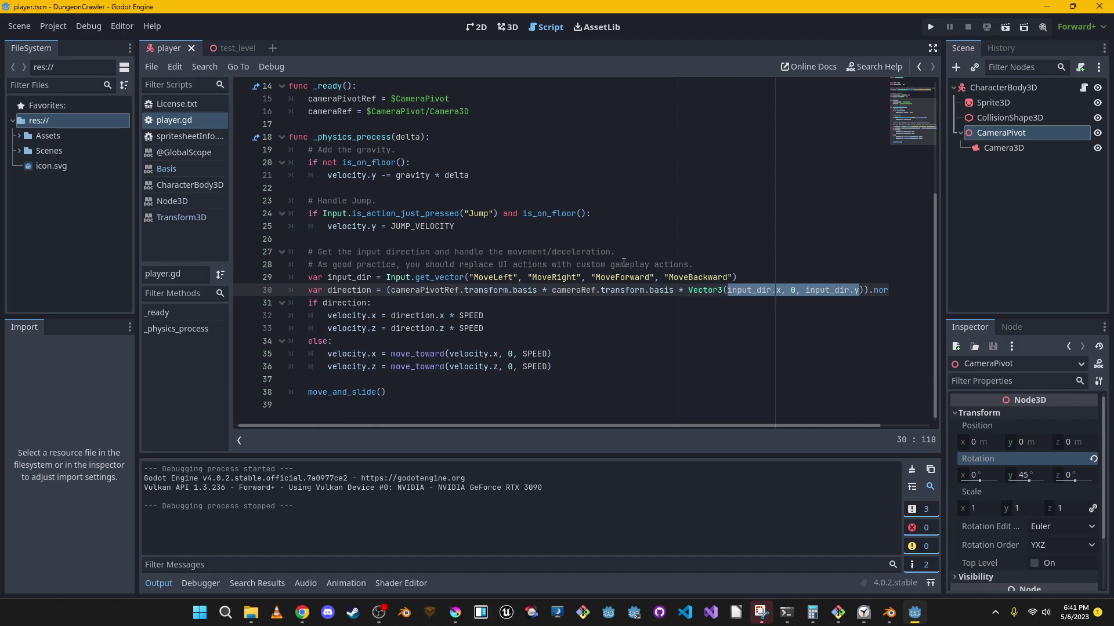
Examine the MoveLeft, MoveRight, MoveForward and MoveBackward action names passed to Input.get_vector on line 29
click(495, 278)
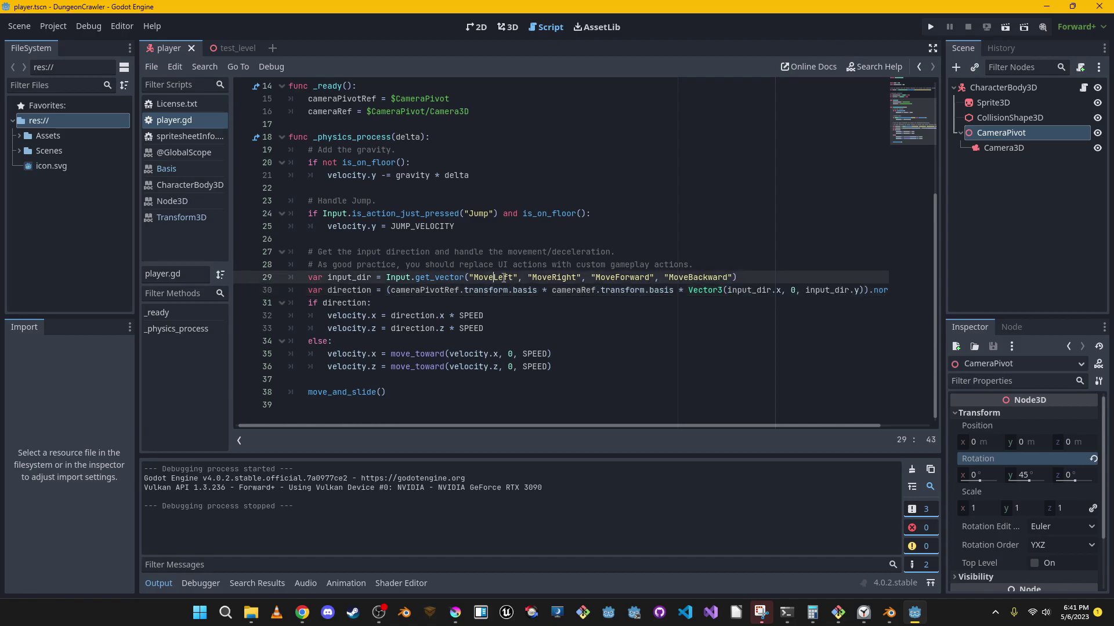
double_click(502, 278)
double_click(574, 278)
double_click(637, 278)
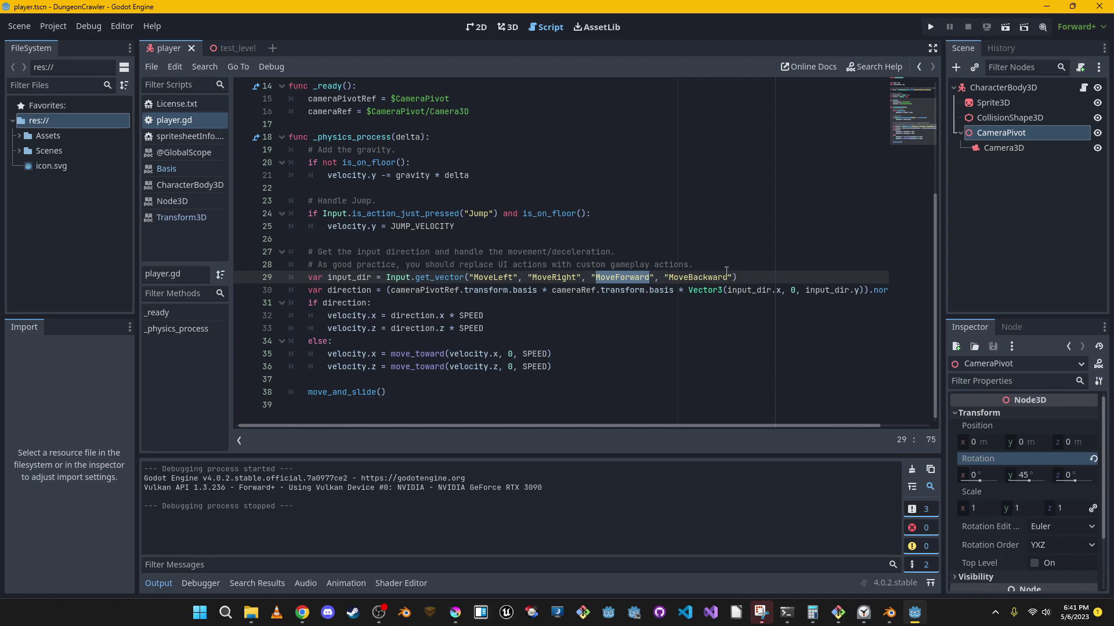
double_click(690, 278)
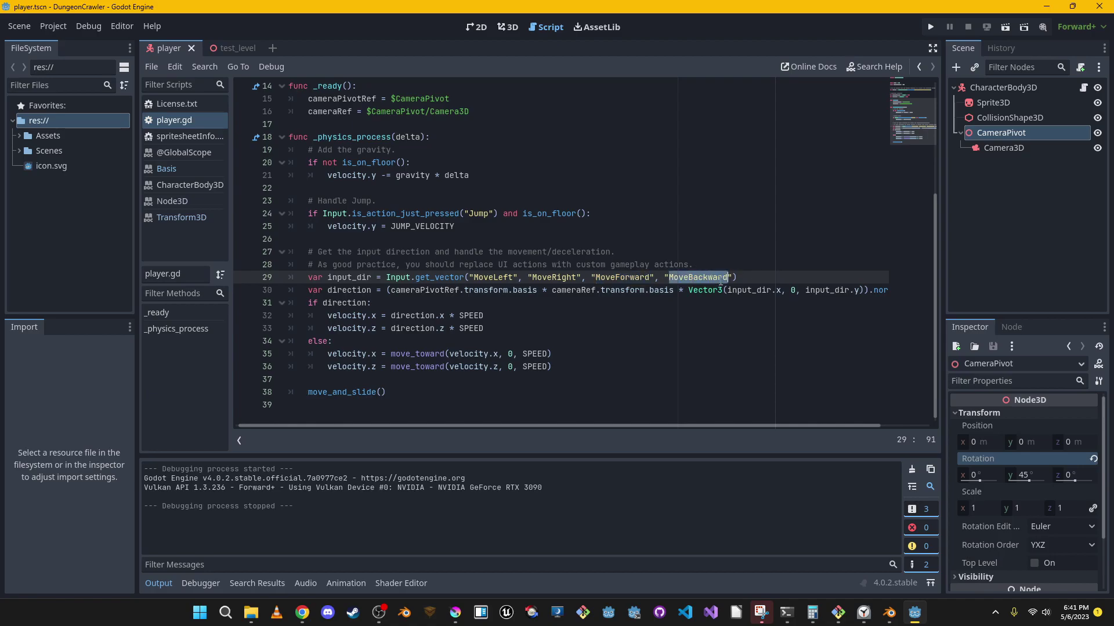
double_click(612, 278)
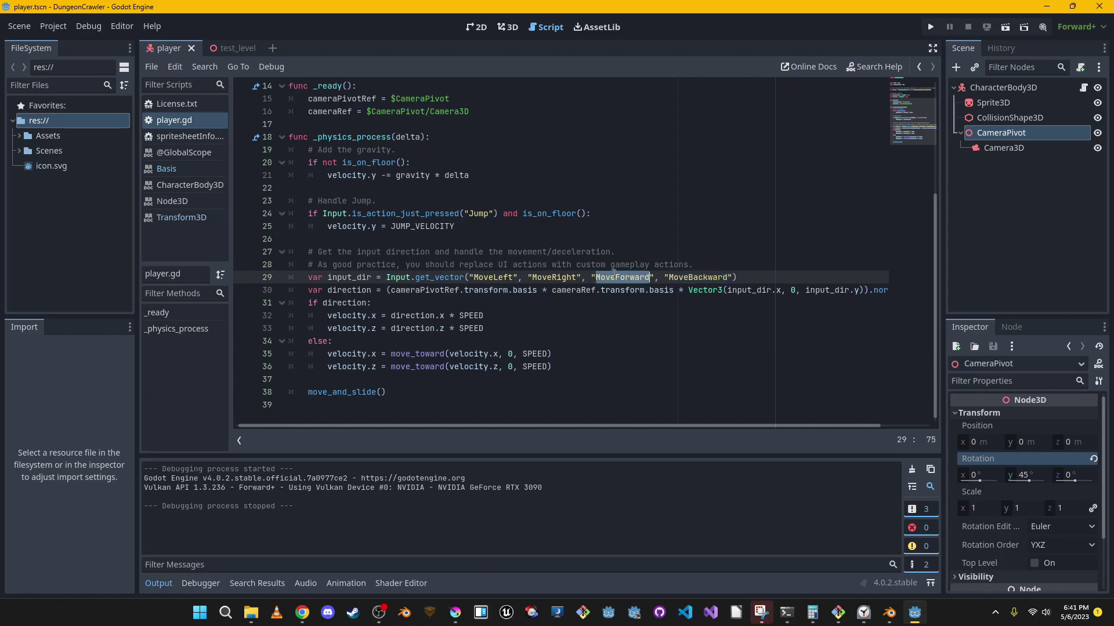
double_click(696, 277)
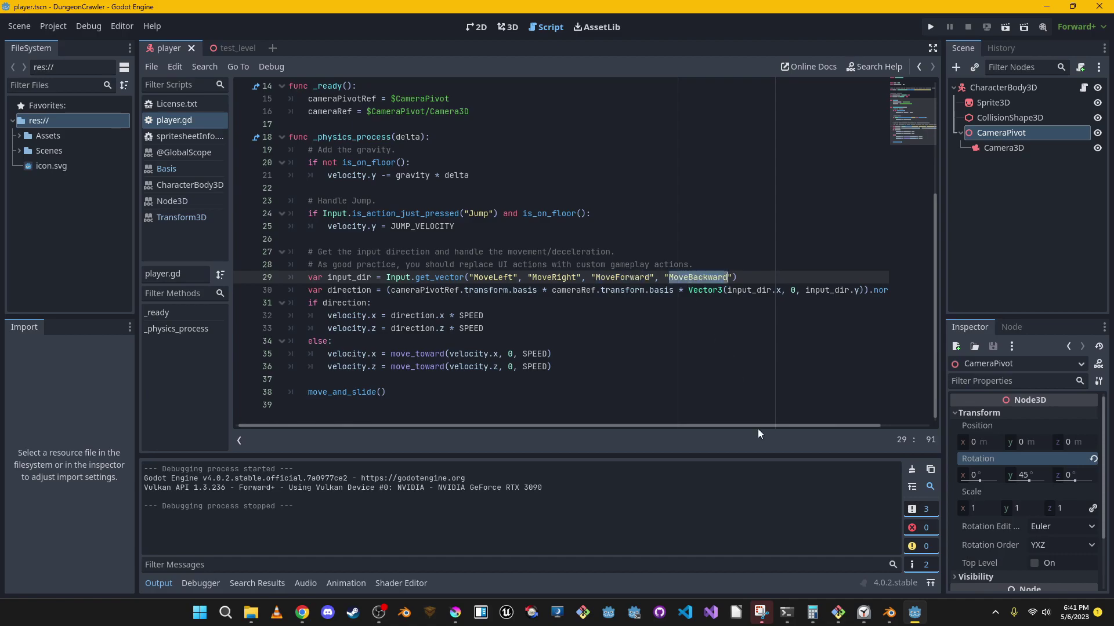
Review how line 30 multiplies the Vector3 input by cameraRef.transform.basis and cameraPivotRef.transform.basis
drag(864, 292, 688, 290)
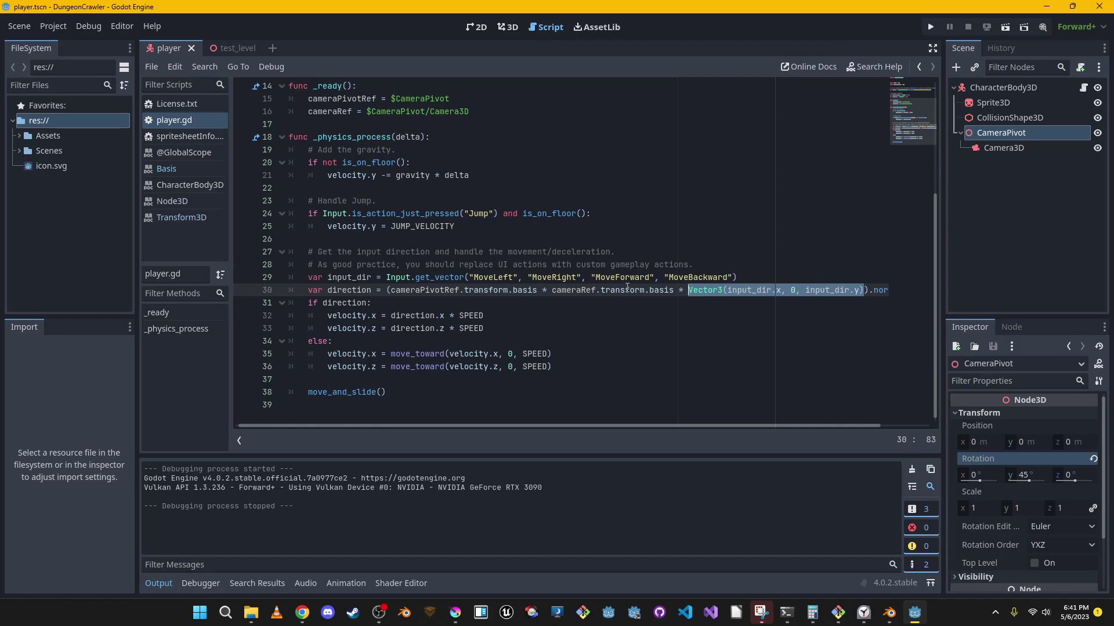
click(675, 290)
drag(688, 290, 863, 297)
drag(676, 292, 552, 296)
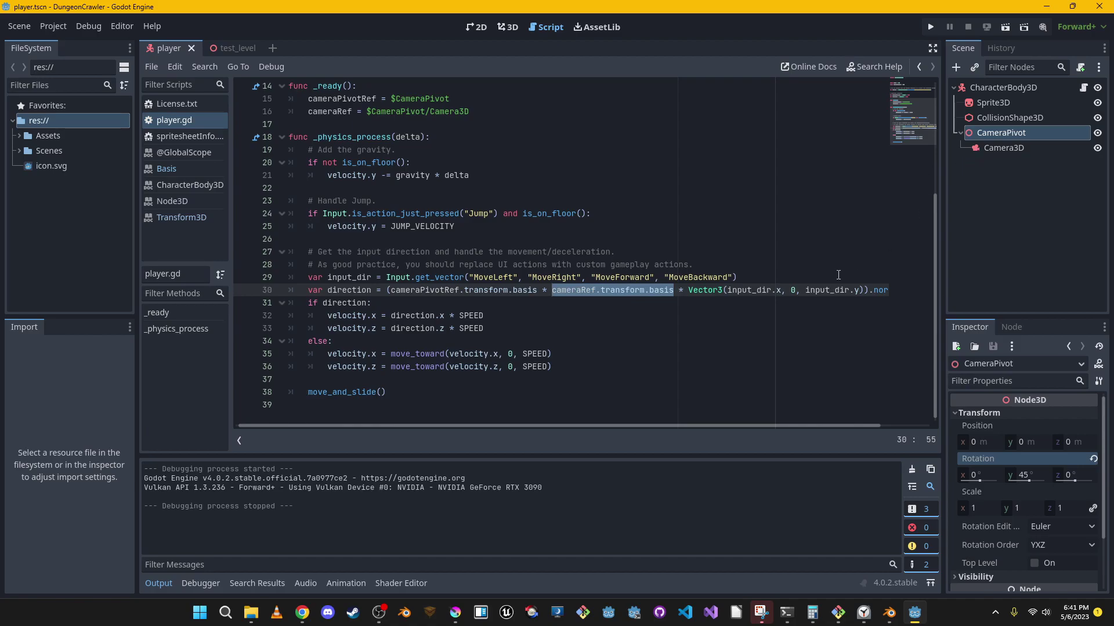
drag(868, 294, 685, 294)
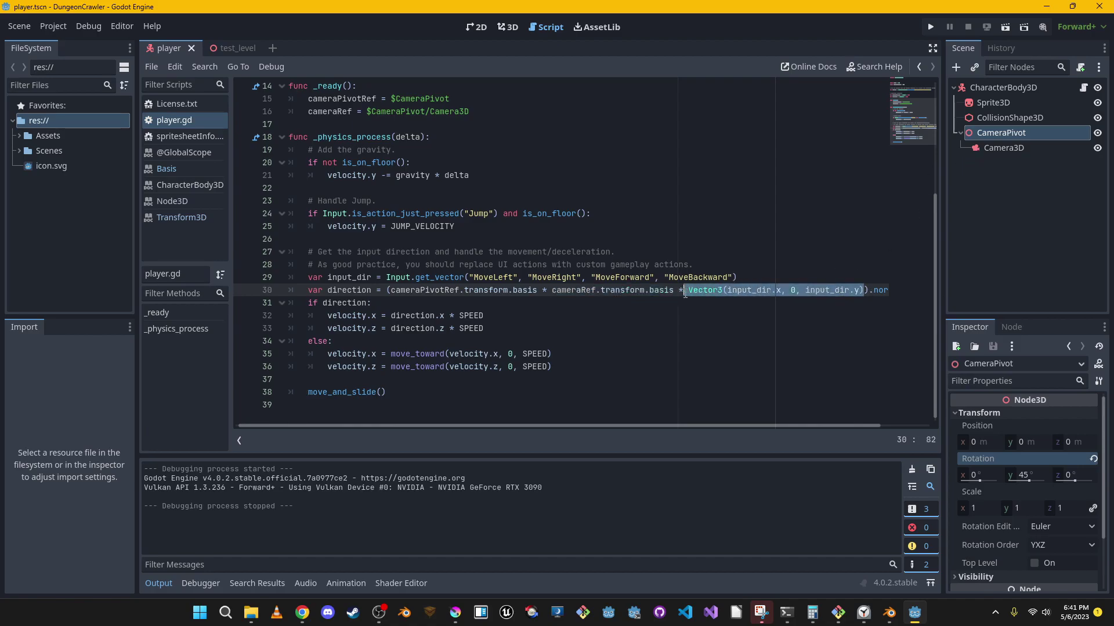
drag(541, 289, 415, 289)
drag(870, 290, 671, 290)
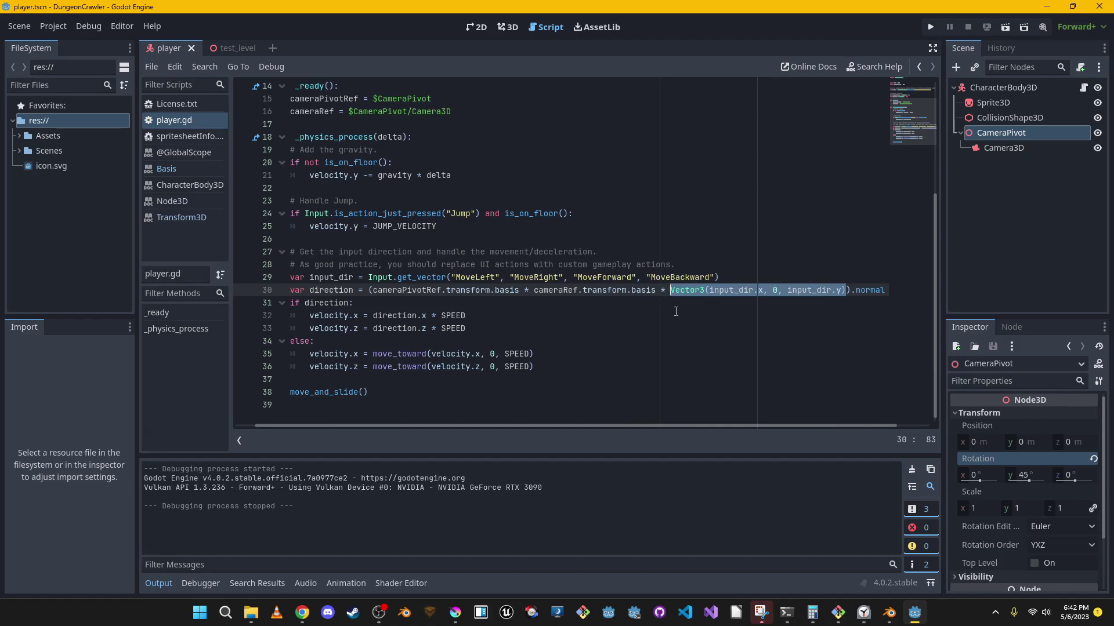
drag(659, 425, 517, 427)
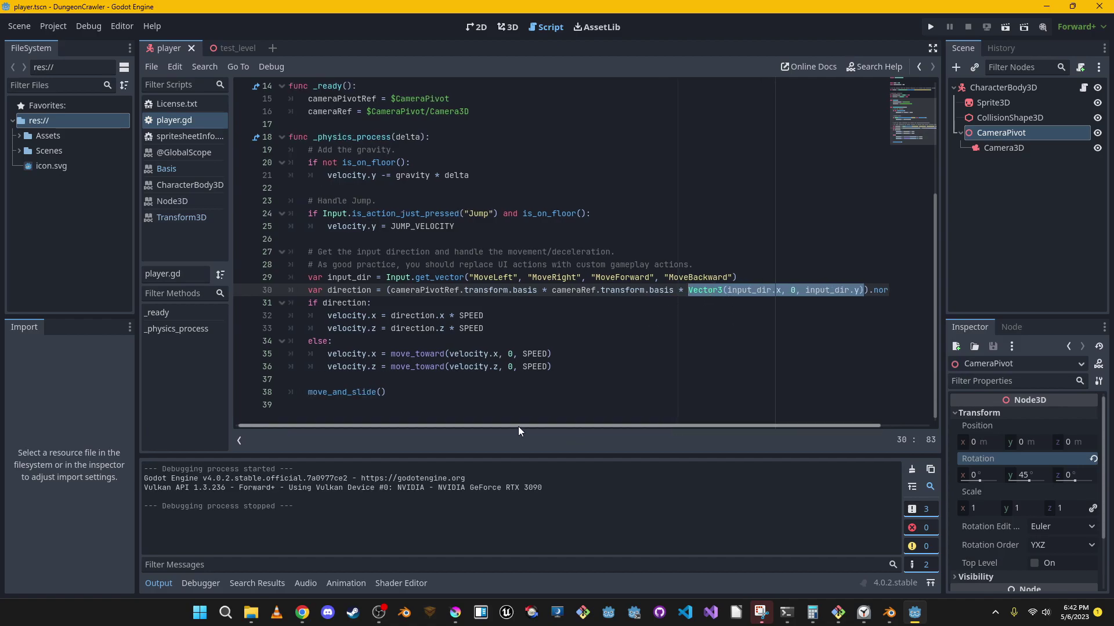
click(584, 354)
click(650, 333)
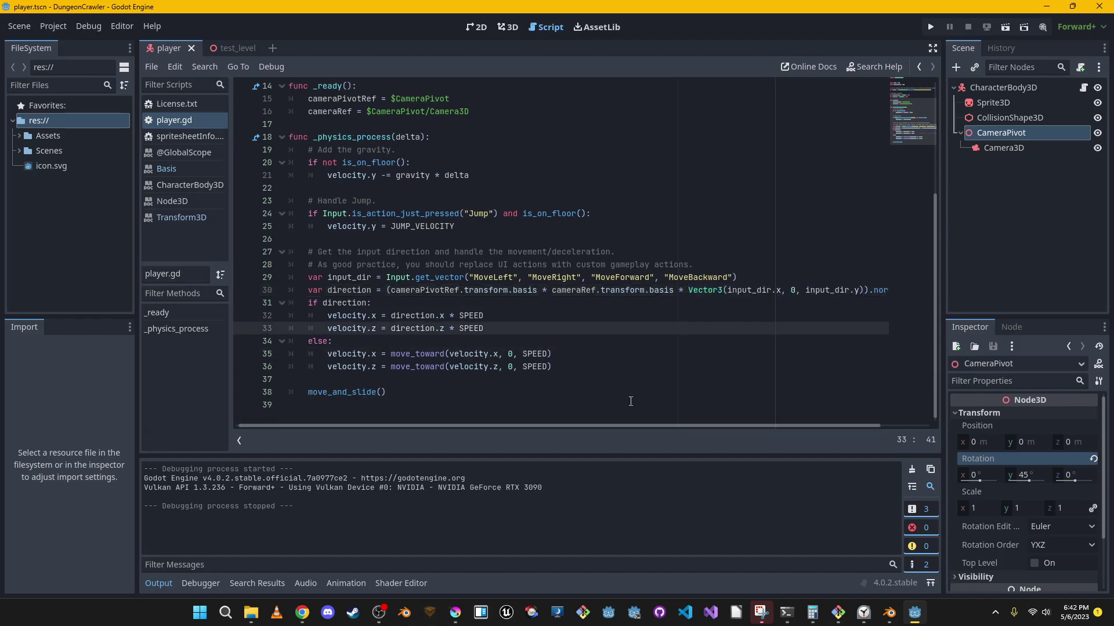
Review the velocity assignments on lines 32–33 and the move_toward deceleration on lines 35–36
drag(536, 328, 199, 316)
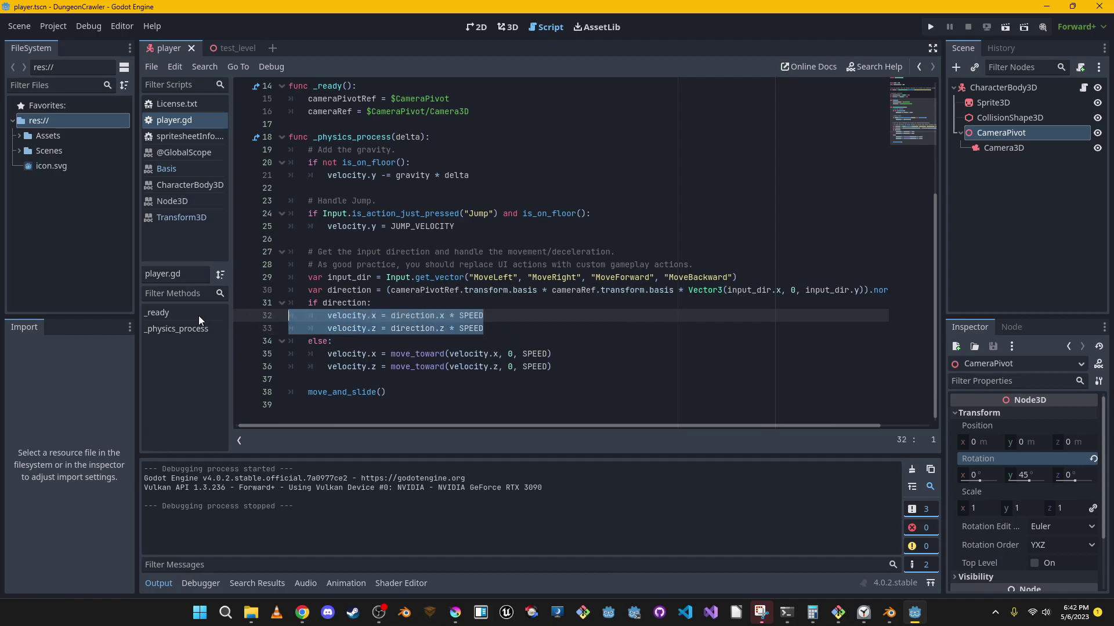
click(568, 328)
drag(504, 325, 247, 315)
click(549, 355)
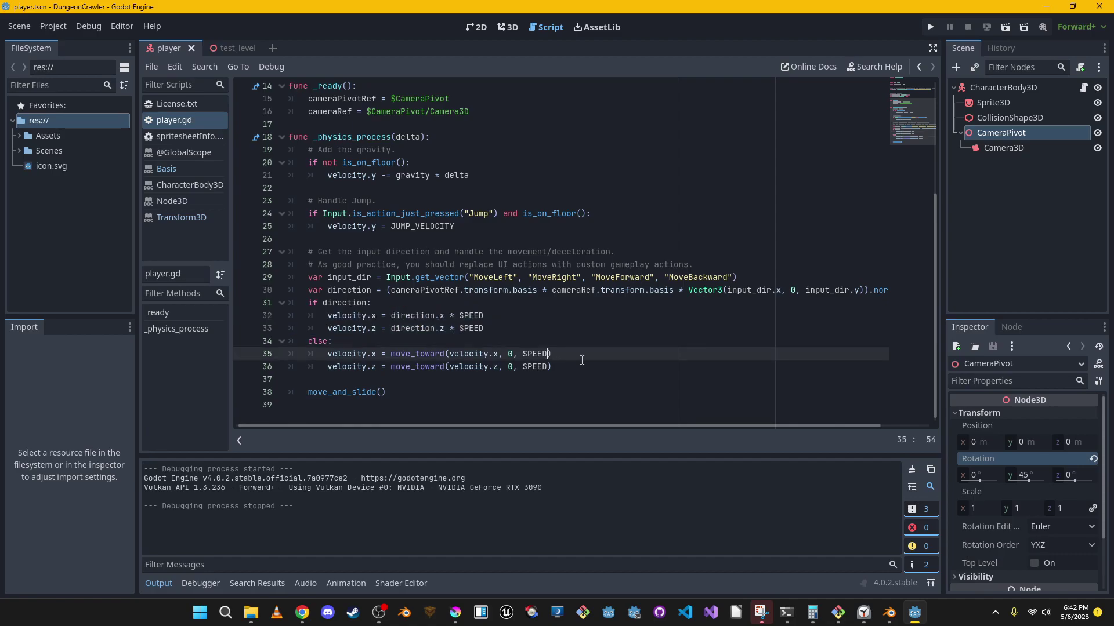
drag(579, 367, 195, 354)
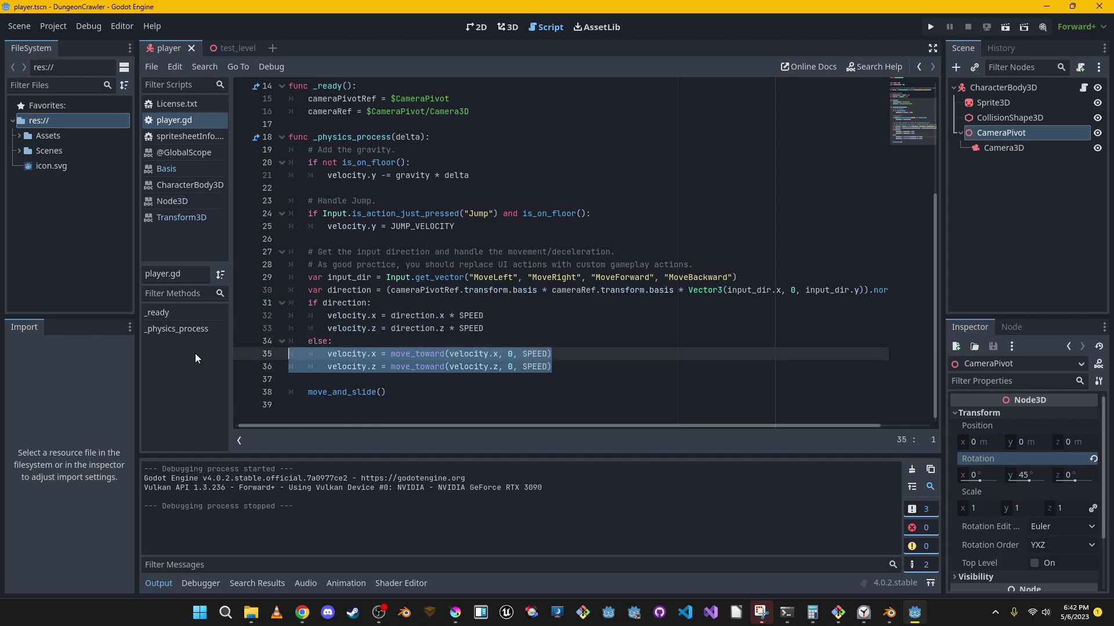
scroll(471, 345, up, 5)
scroll(471, 345, down, 5)
Multiply SPEED by 0.125 in both move_toward calls on lines 35 and 36, and save the changes
click(550, 354)
text(* 0.125)
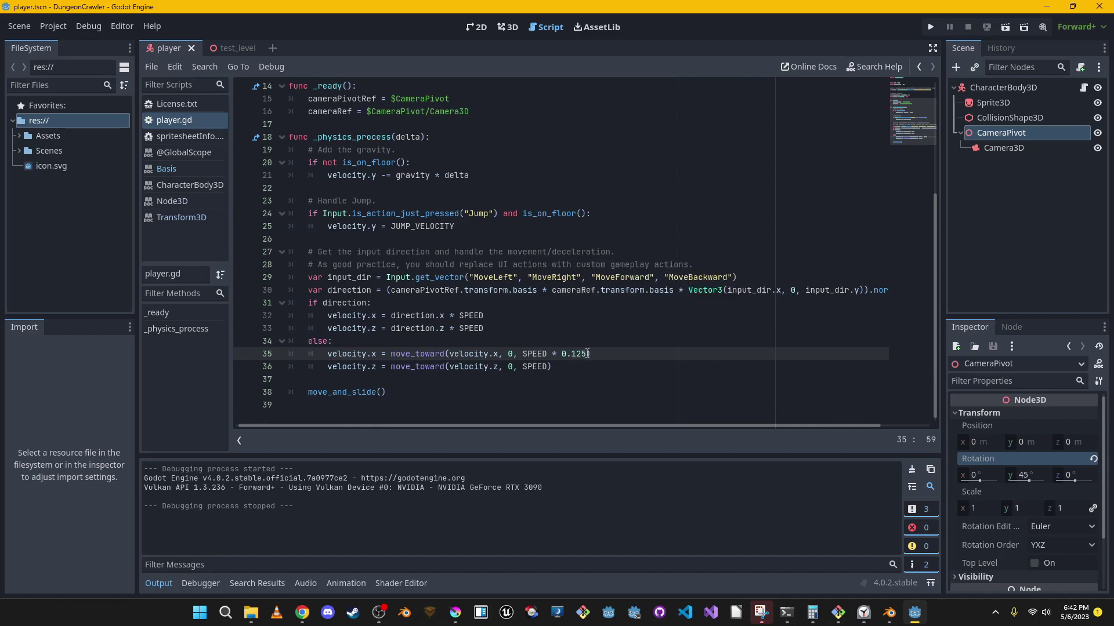
click(549, 366)
text(* 0.125)
key(ctrl+s)
Run the project, move the player forward to test the deceleration, and close the game
click(923, 29)
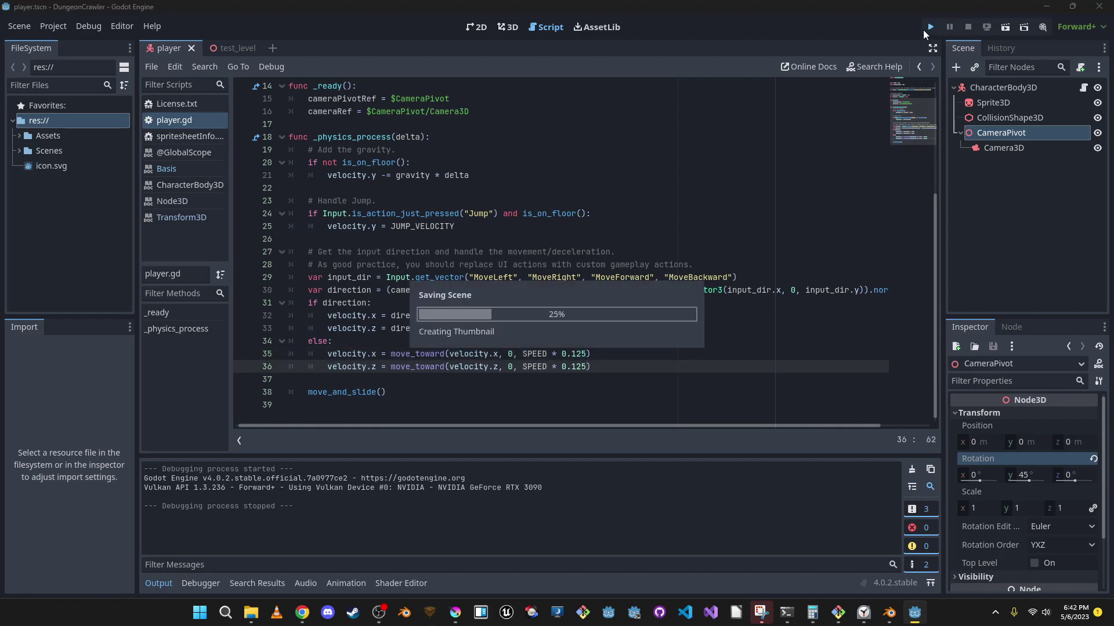
key(Up)
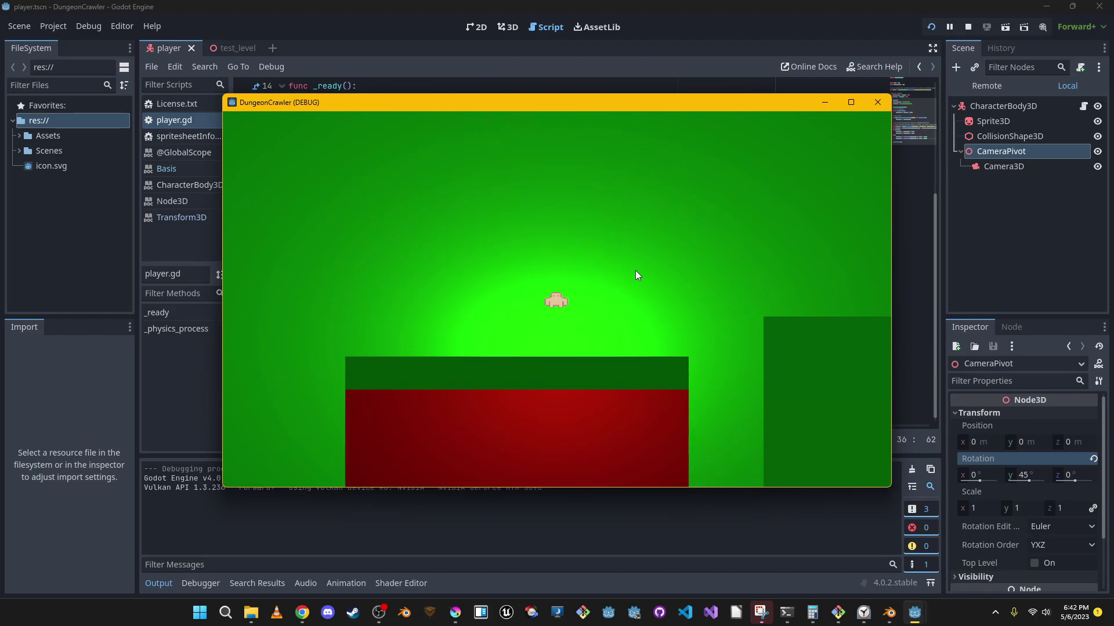
key(Up)
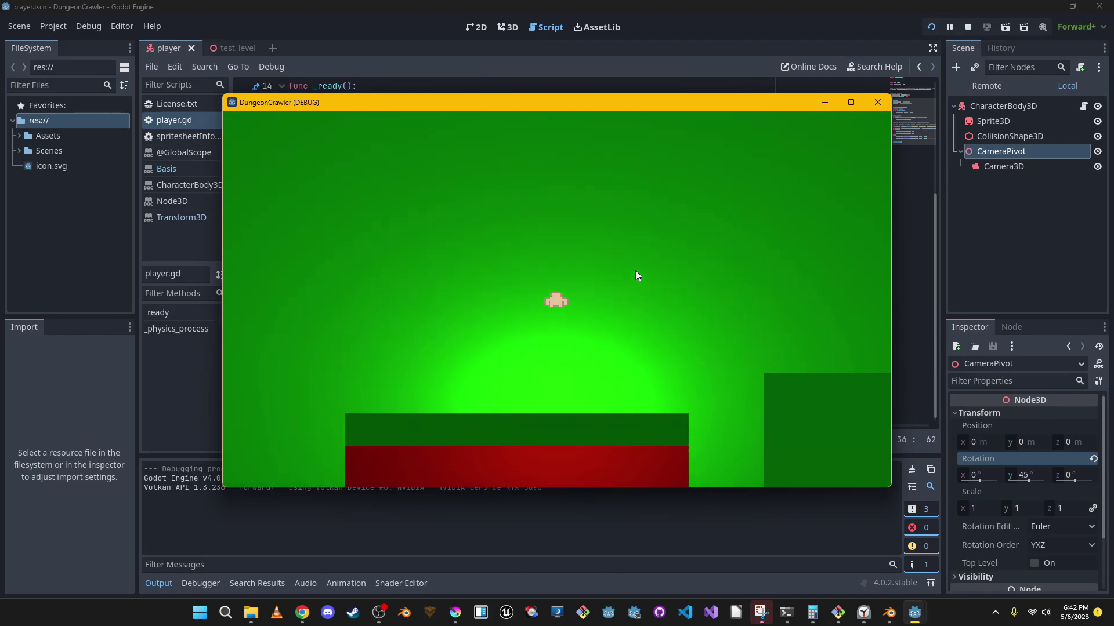
click(877, 102)
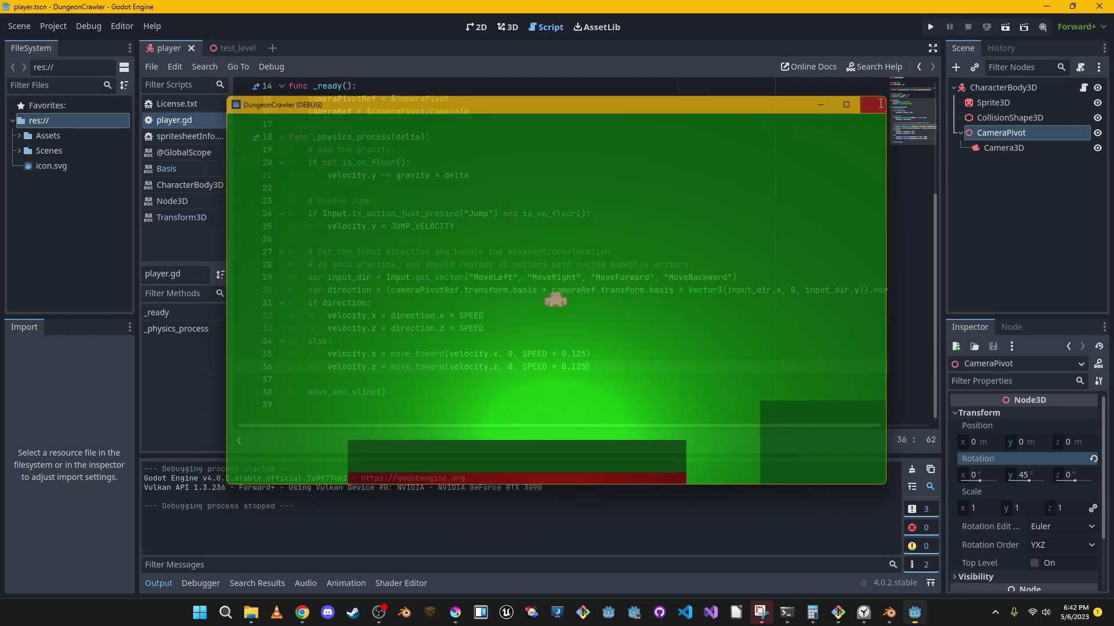
Try a deceleration factor of 0.0125 in both move_toward calls on lines 35 and 36
click(571, 355)
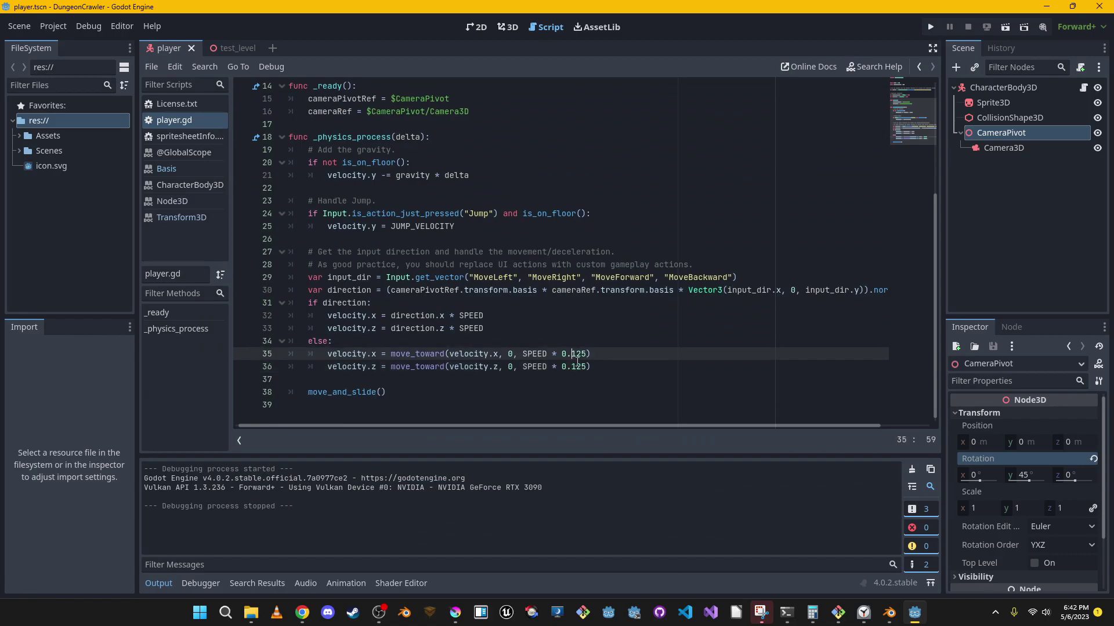
text(0)
click(571, 368)
text(0)
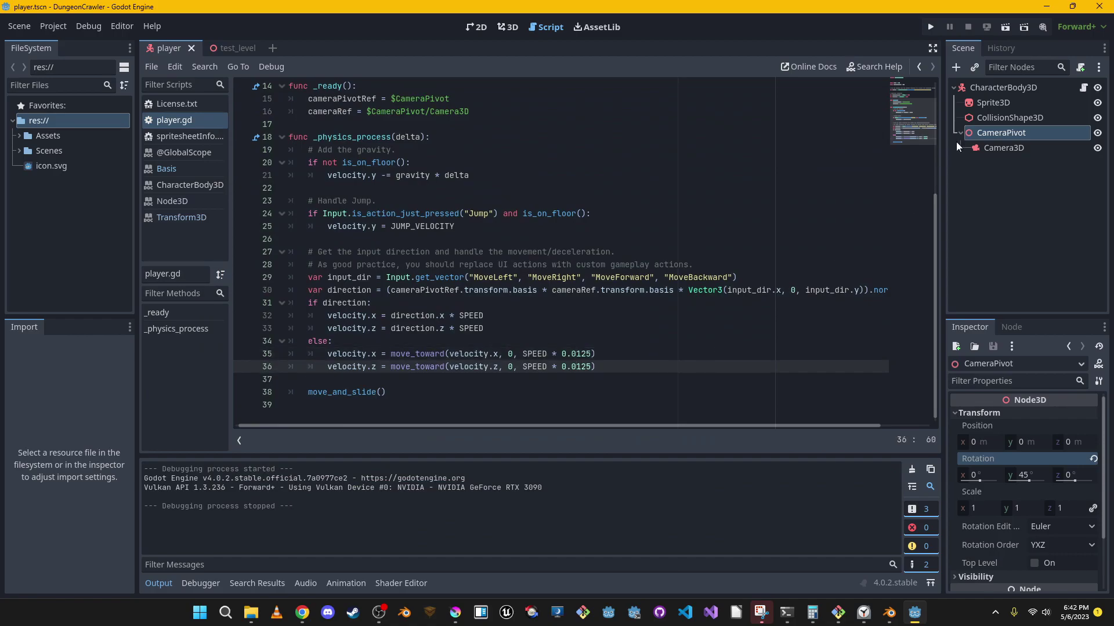
Run the project, move the player forward and to the right to test the 0.0125 deceleration factor, and close the game
click(929, 26)
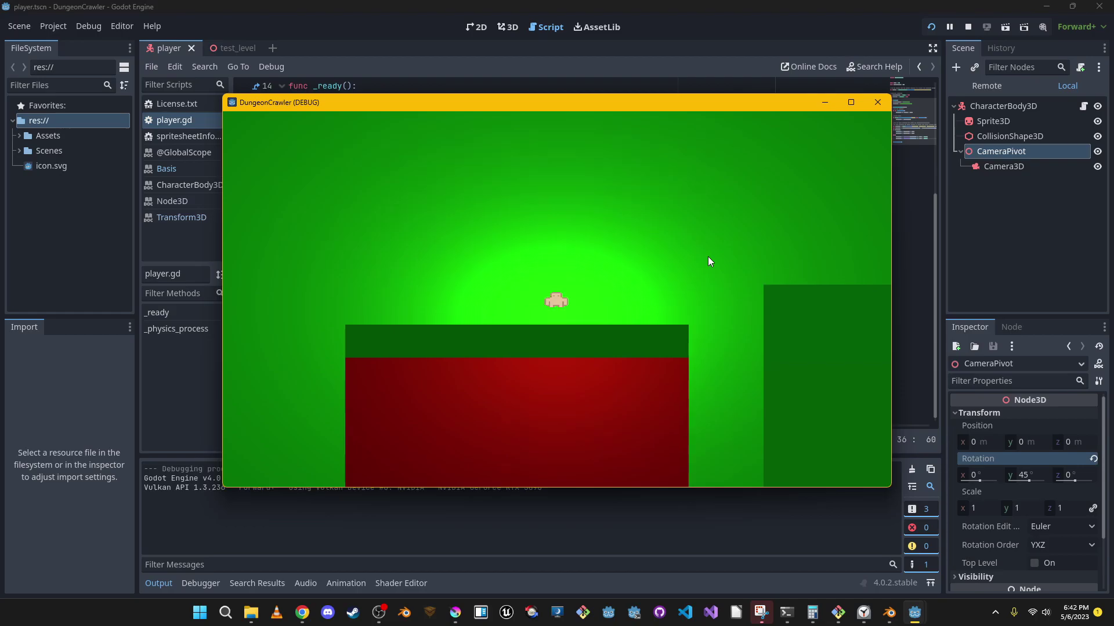
key(w)
key(w)
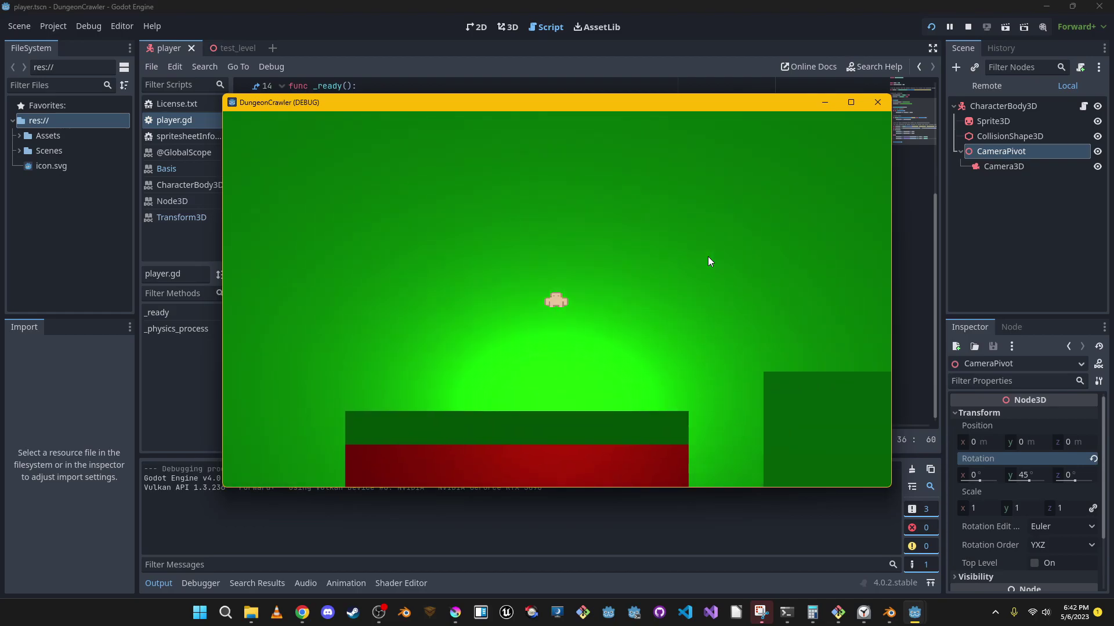
key(d)
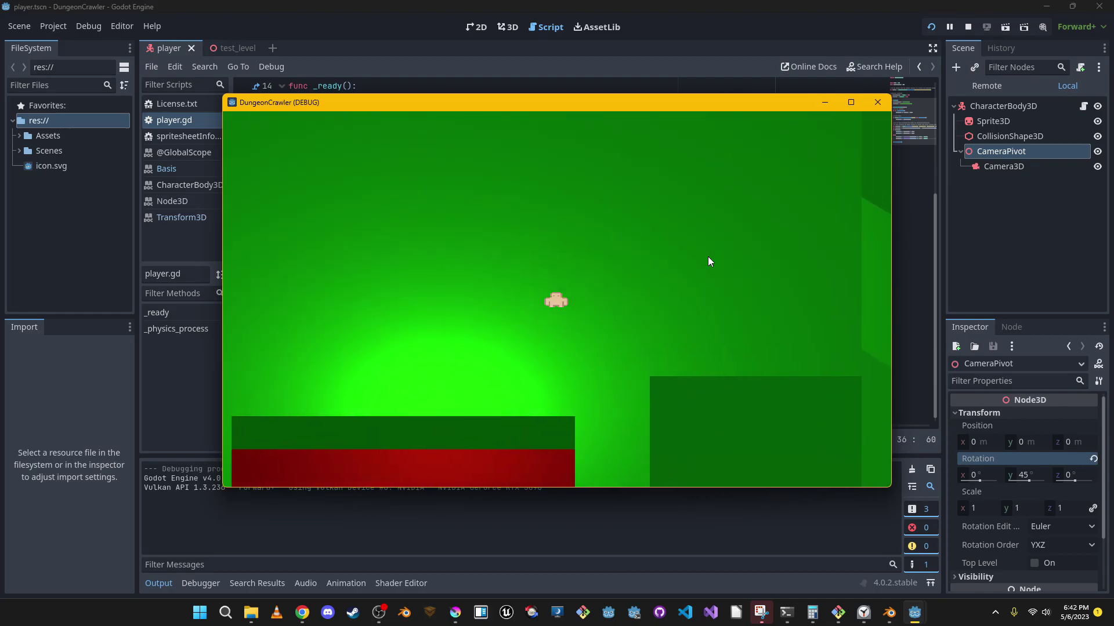
click(878, 102)
Set the SPEED multiplier back to 0.125 in both move_toward calls on lines 35 and 36
click(698, 345)
click(709, 356)
key(Left)
key(BackSpace)
key(BackSpace)
key(BackSpace)
key(BackSpace)
key(BackSpace)
key(BackSpace)
key(BackSpace)
key(BackSpace)
key(BackSpace)
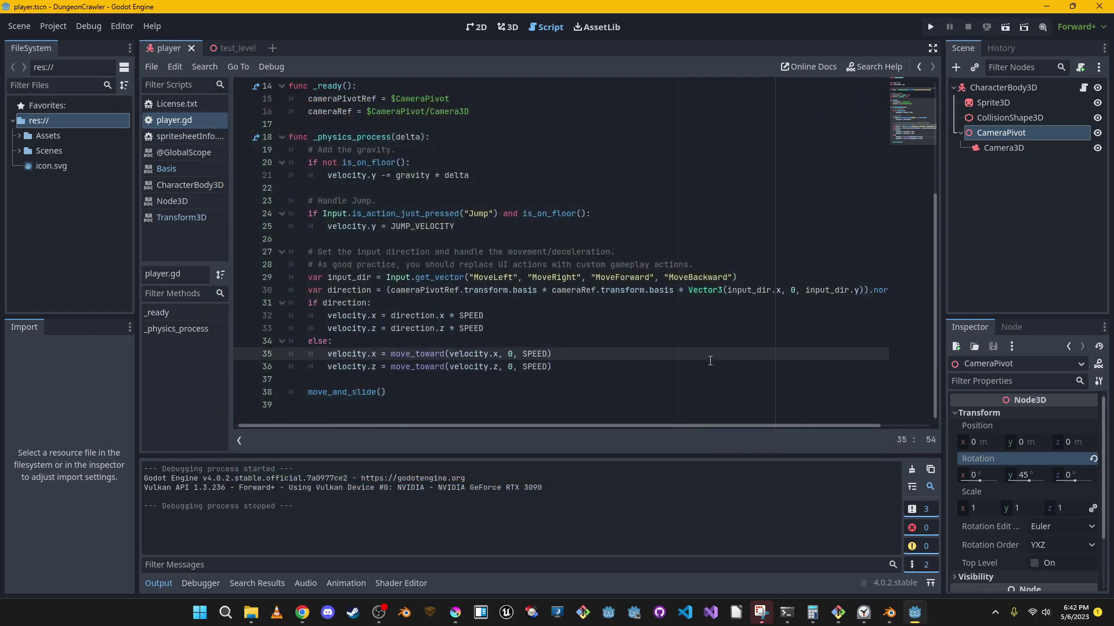
text(* 0.125)
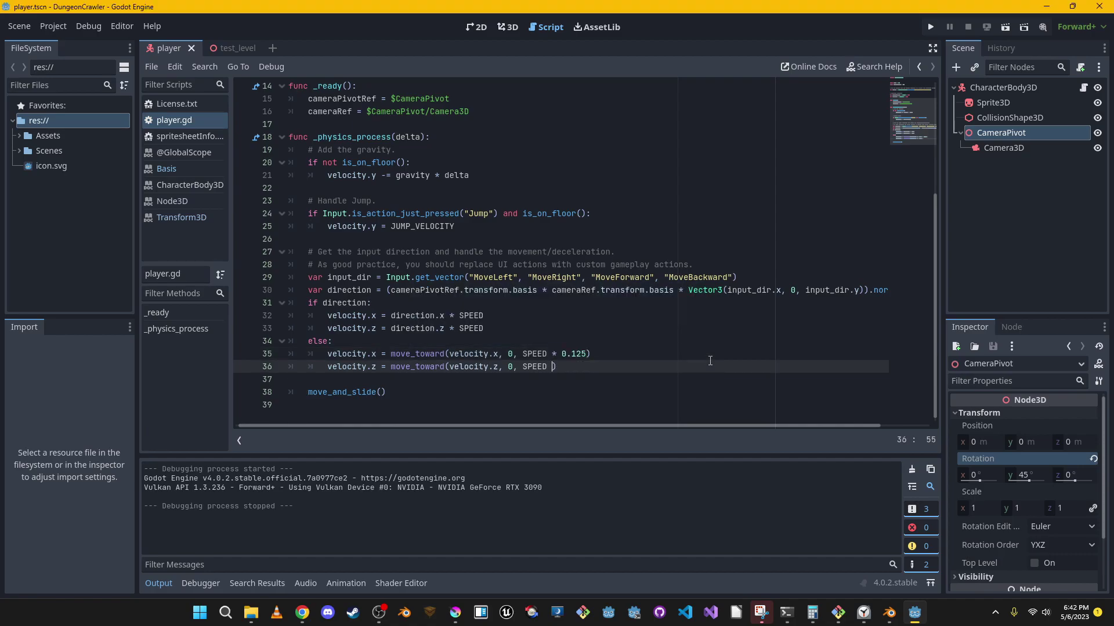
key(ctrl+shift+s)
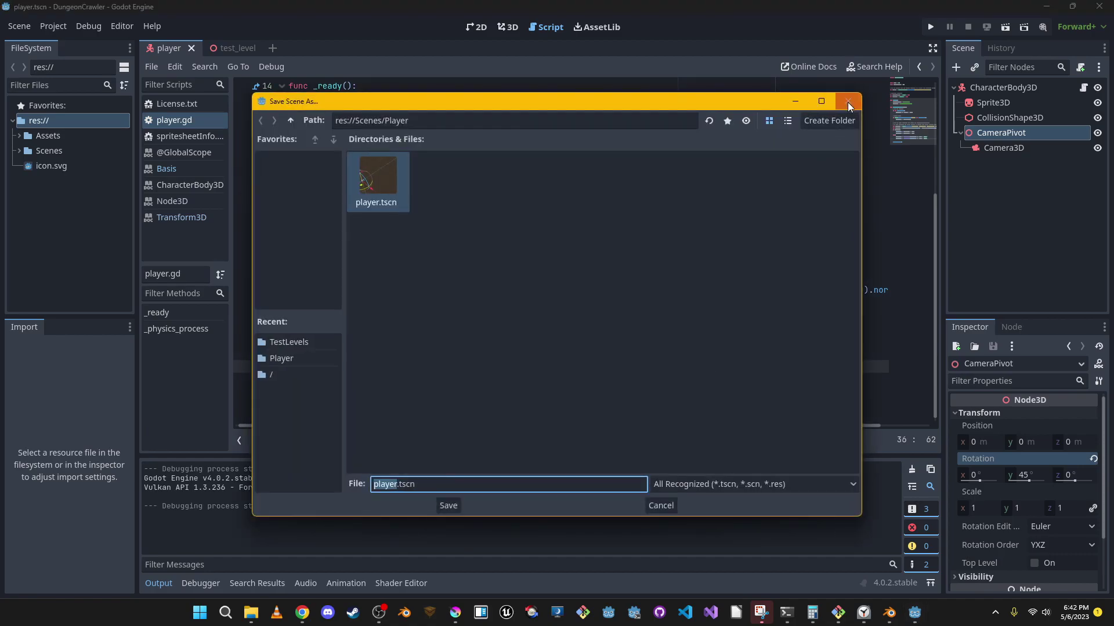
click(848, 106)
click(747, 290)
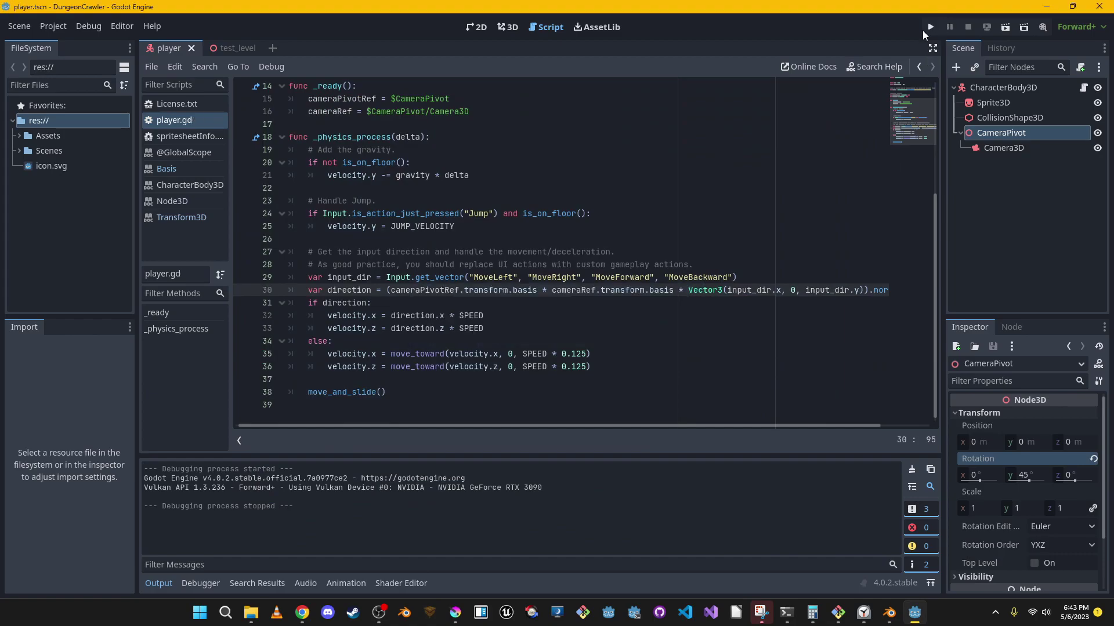
Run the project, move the player forward and to the right to test the 0.125 deceleration multiplier, and close the game
click(923, 29)
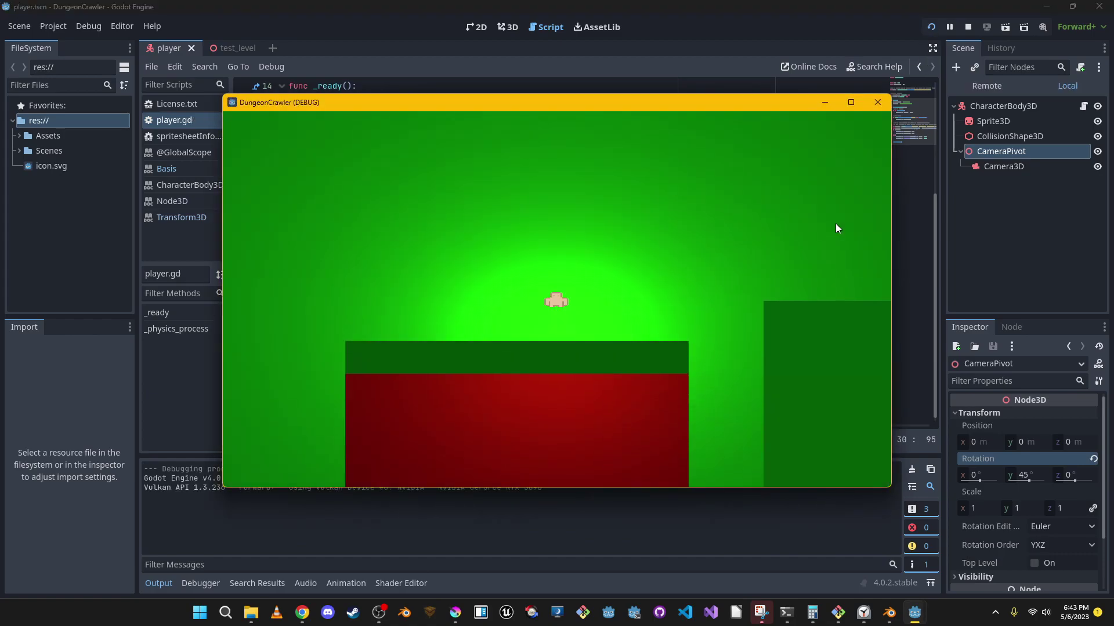
key(Up)
key(Up)
key(Right)
key(Right)
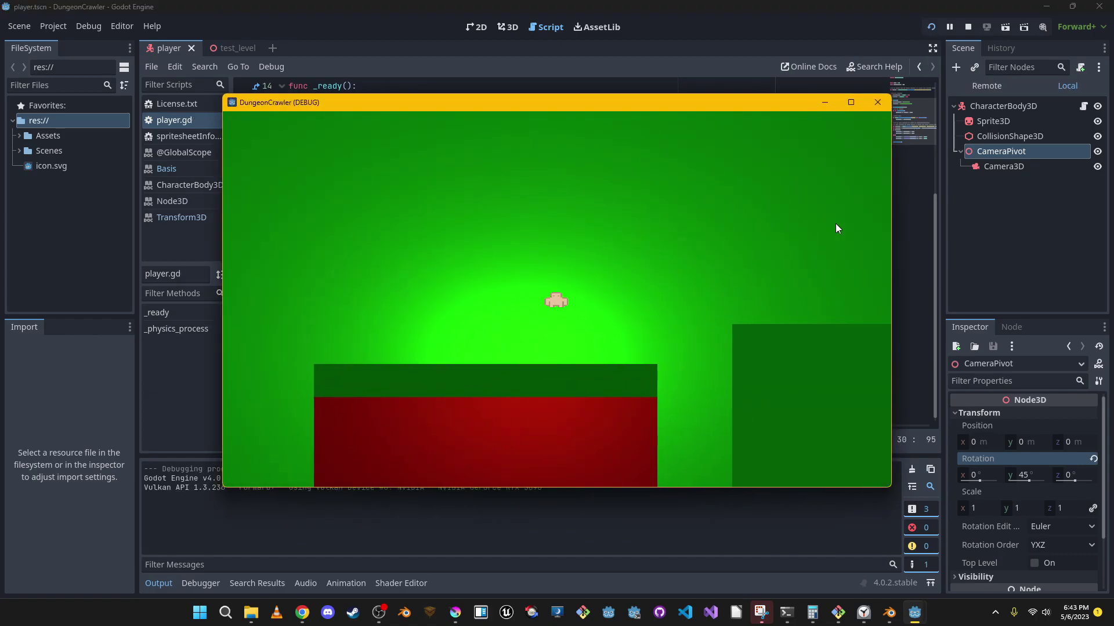
key(Right)
key(Right)
key(Right)
key(Right)
key(Right)
key(Right)
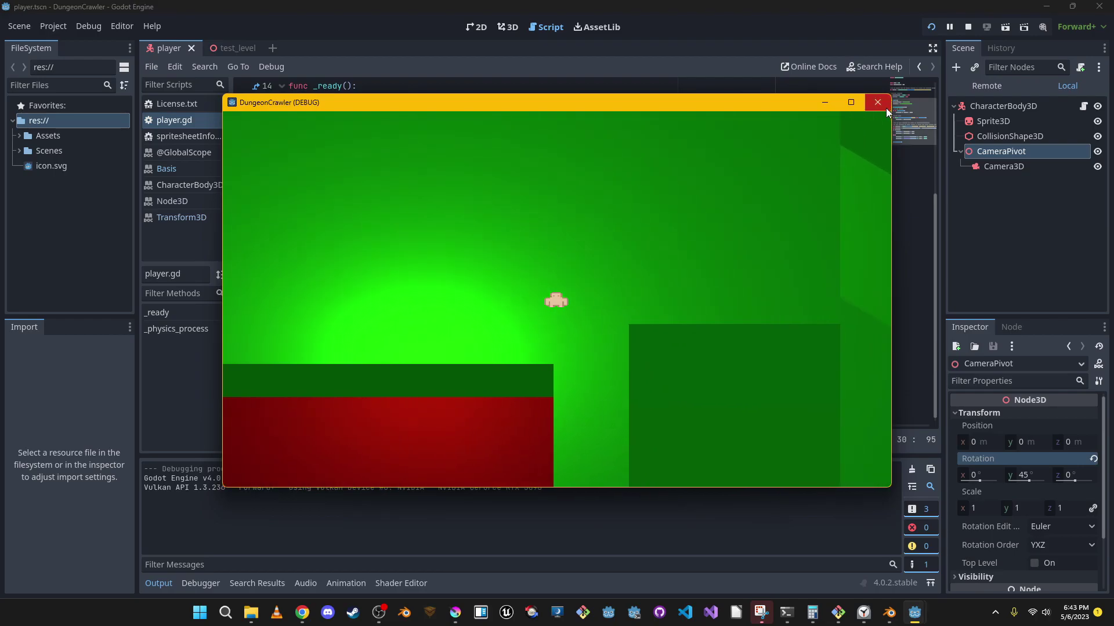
click(877, 102)
Remove the 0.125 multiplier from both move_toward calls on lines 35 and 36, leaving plain SPEED
click(550, 367)
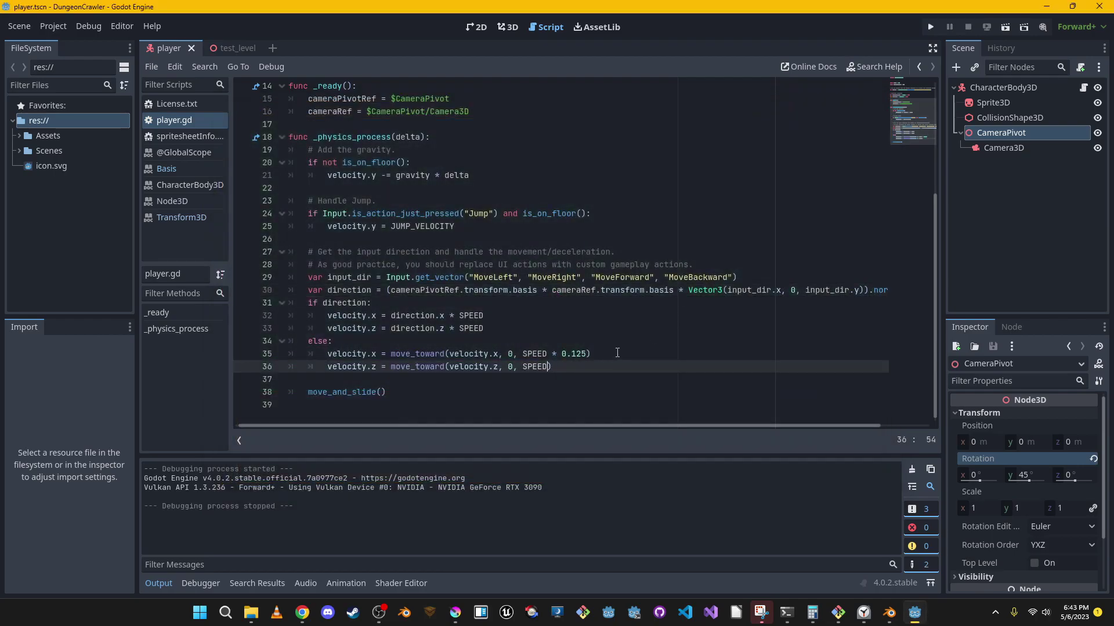
key(ctrl+z)
Run the project, test the plain SPEED deceleration by moving the player right, forward and left, then close the game and save
click(930, 27)
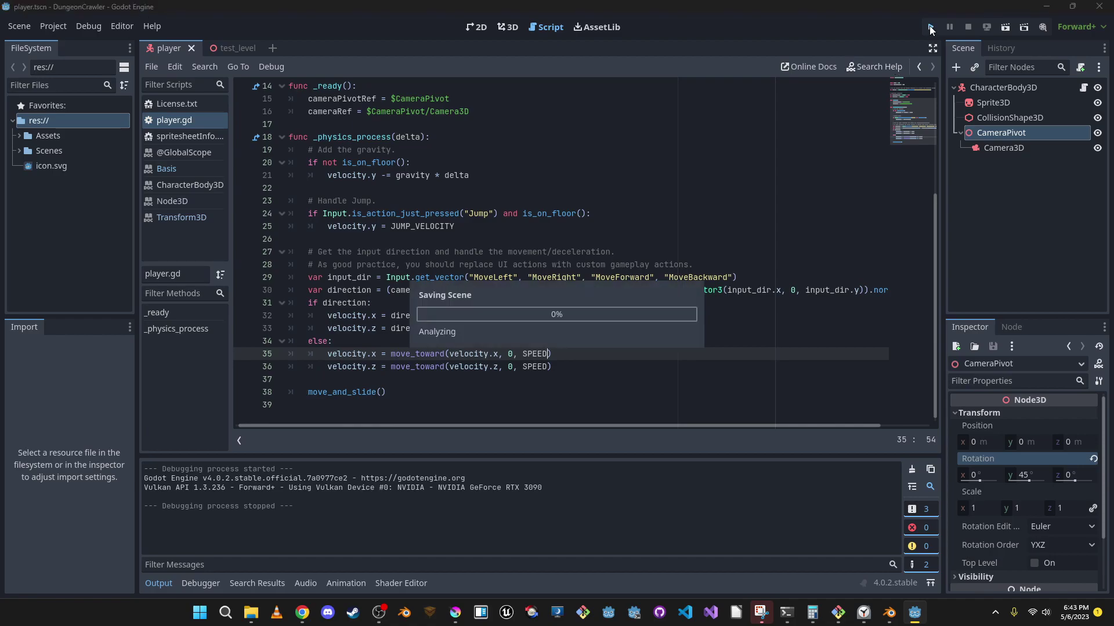
key(Right)
key(Right)
key(Right)
key(Right)
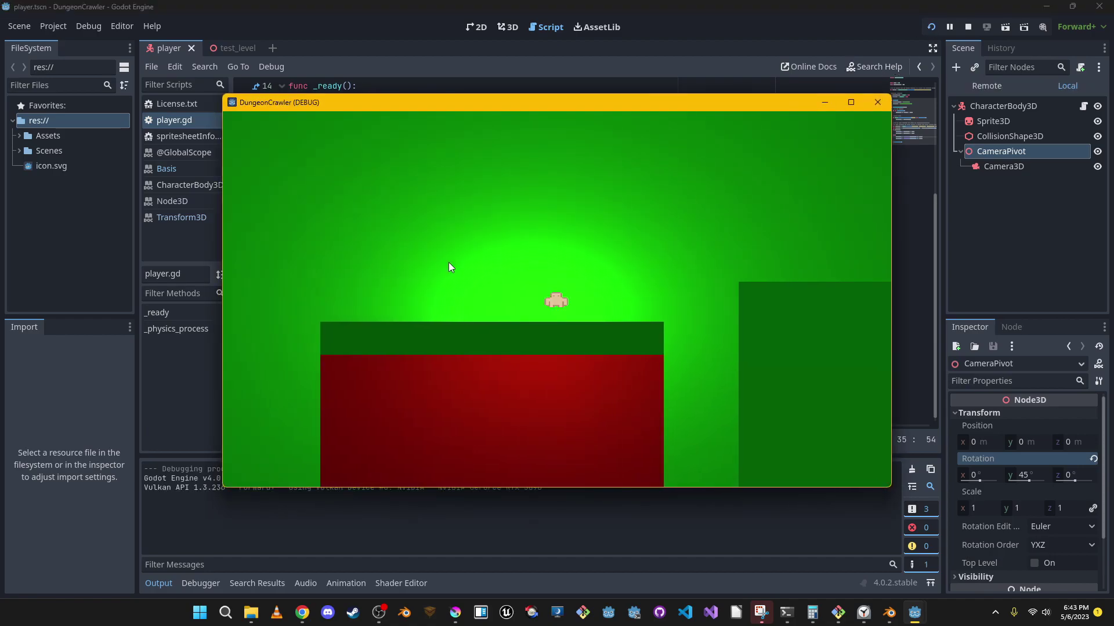
key(Right)
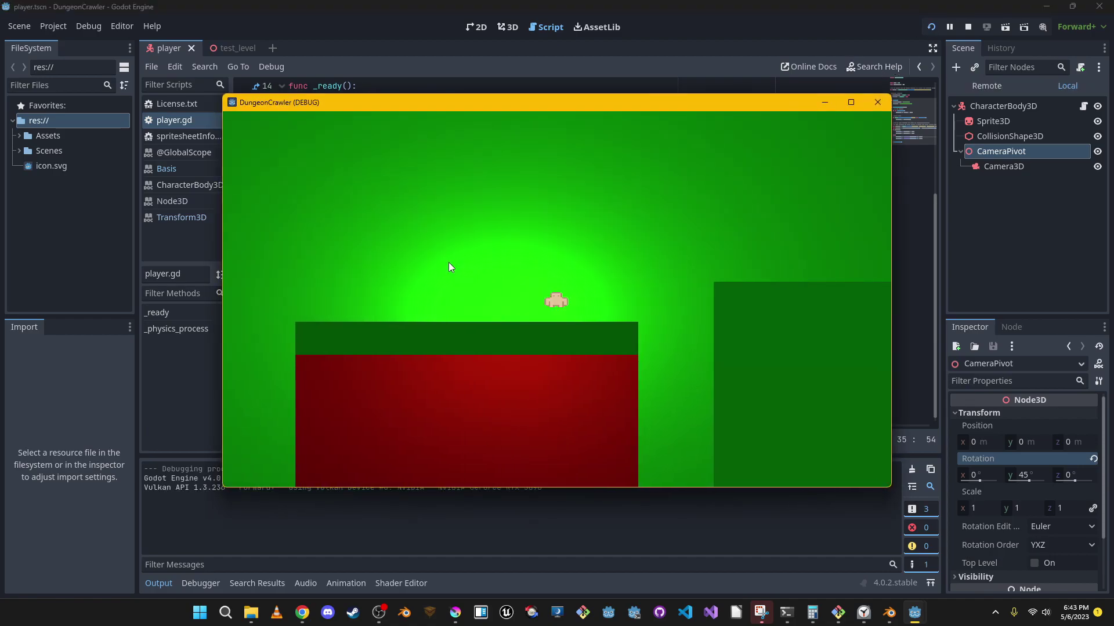
key(Right)
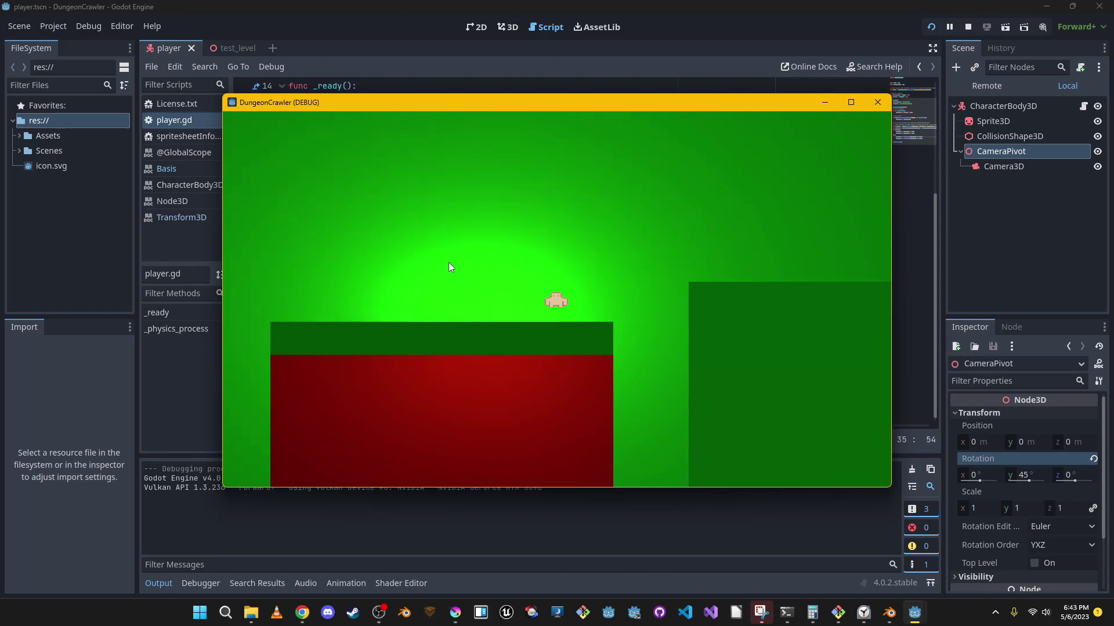
key(Up)
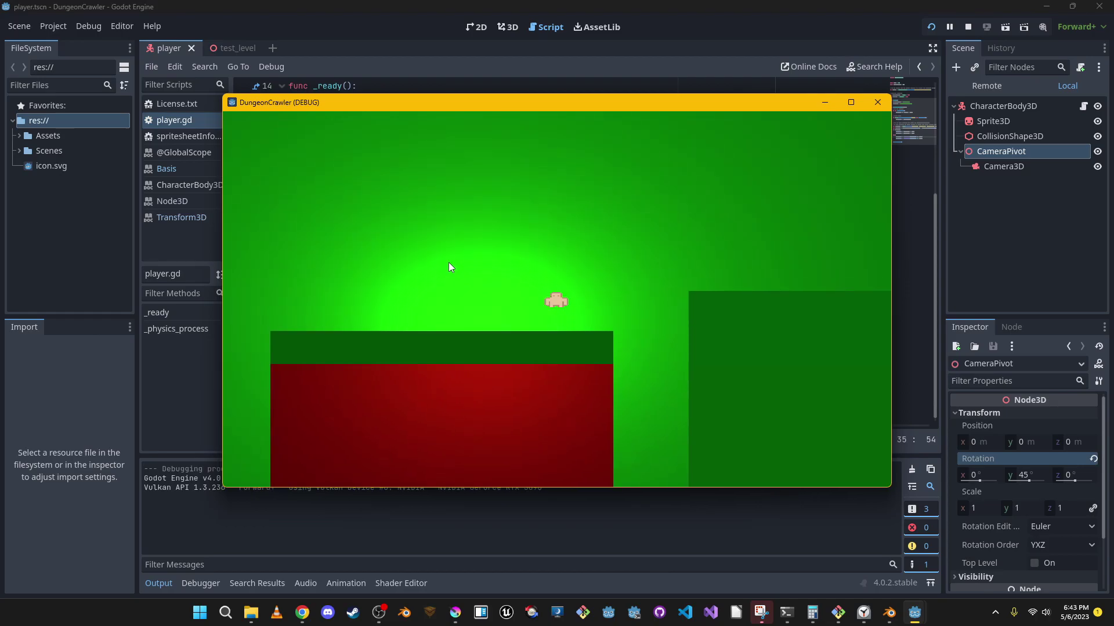
key(Up)
key(Left)
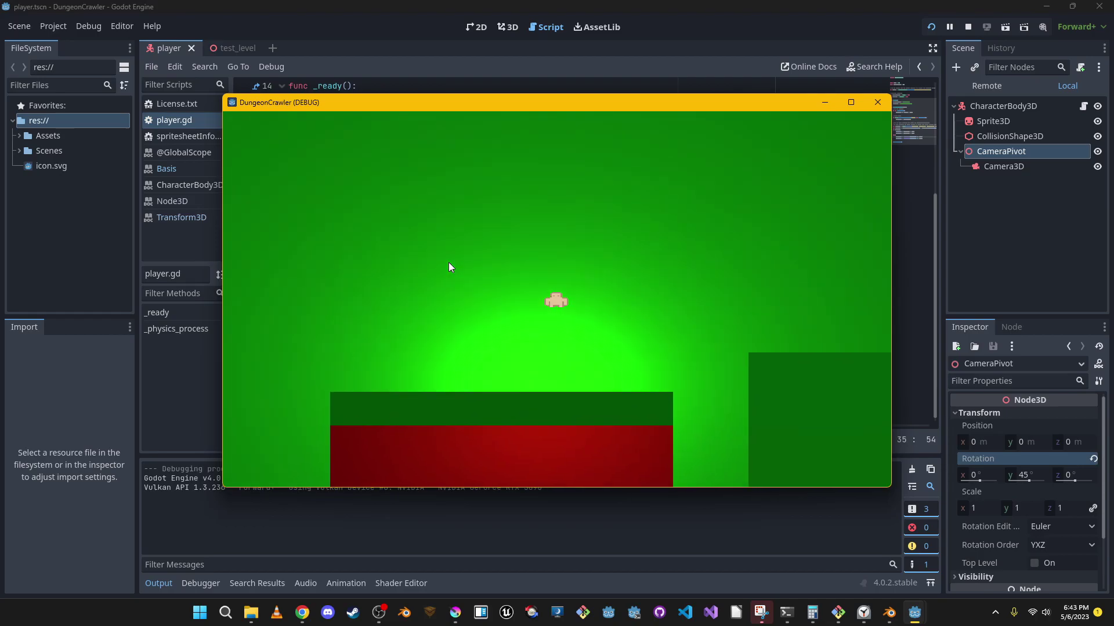
click(877, 102)
key(ctrl+s)
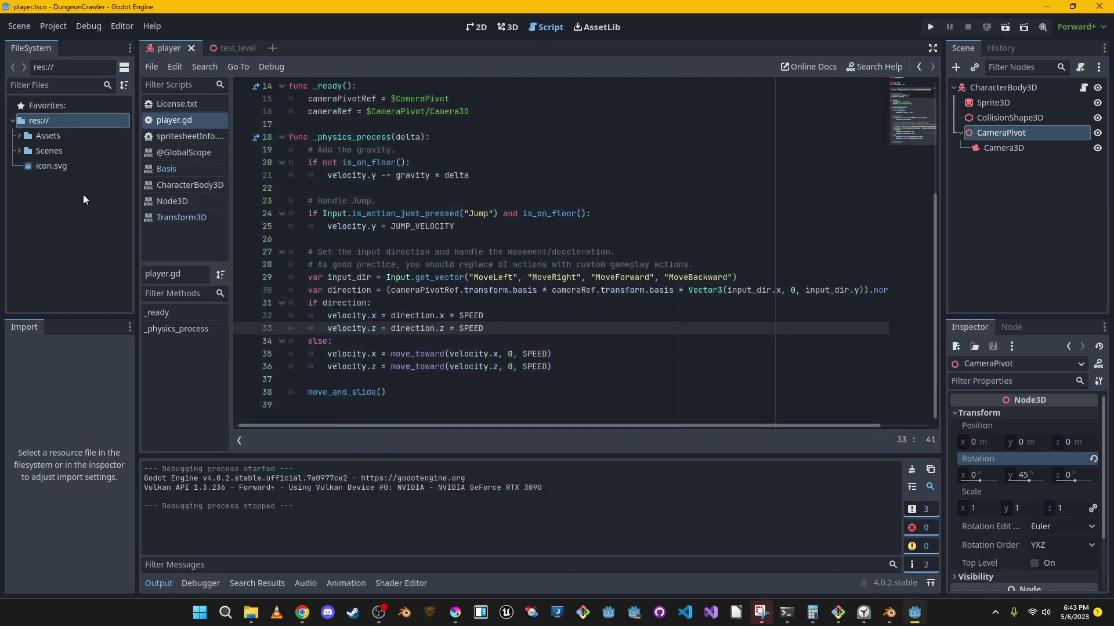
double_click(65, 136)
double_click(74, 152)
double_click(74, 152)
double_click(73, 136)
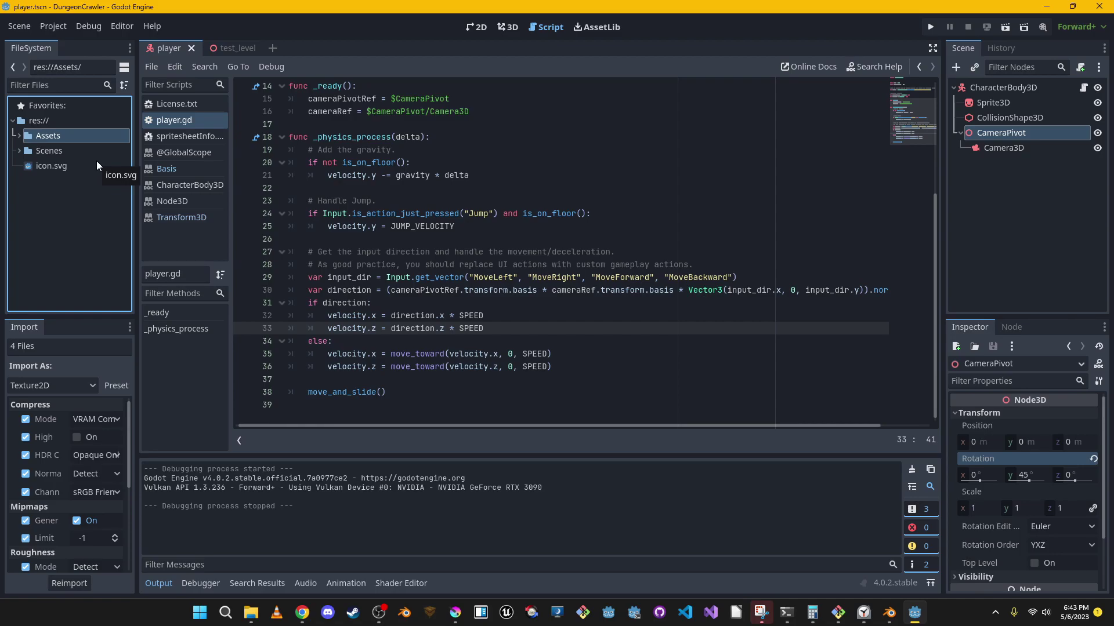
Run the project again, move the player to the left to check the movement, and close the game
click(931, 27)
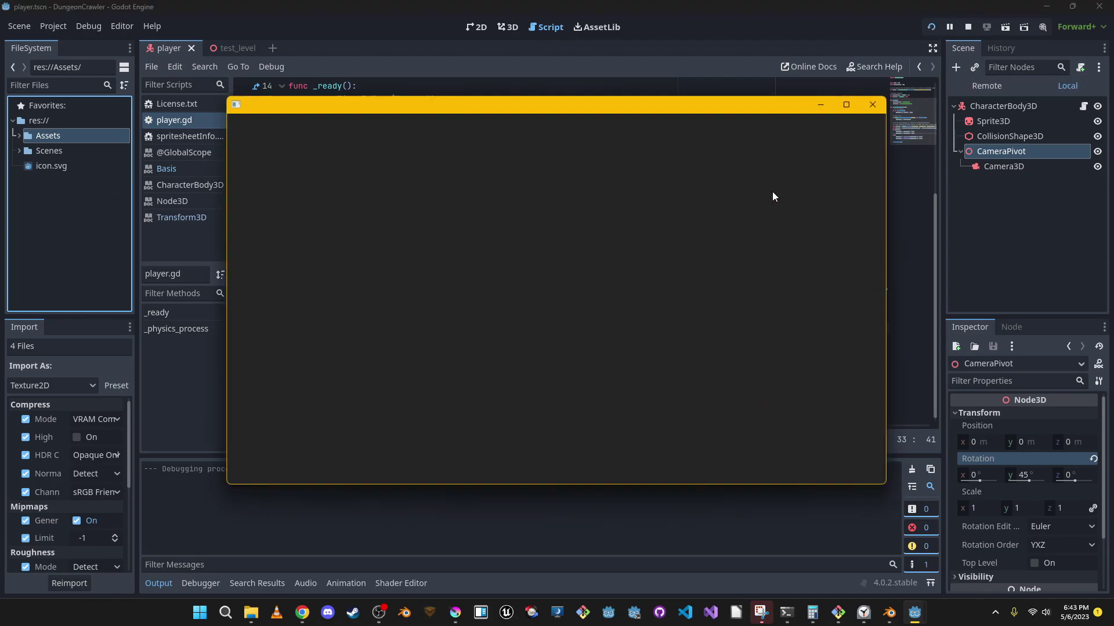
key(Left)
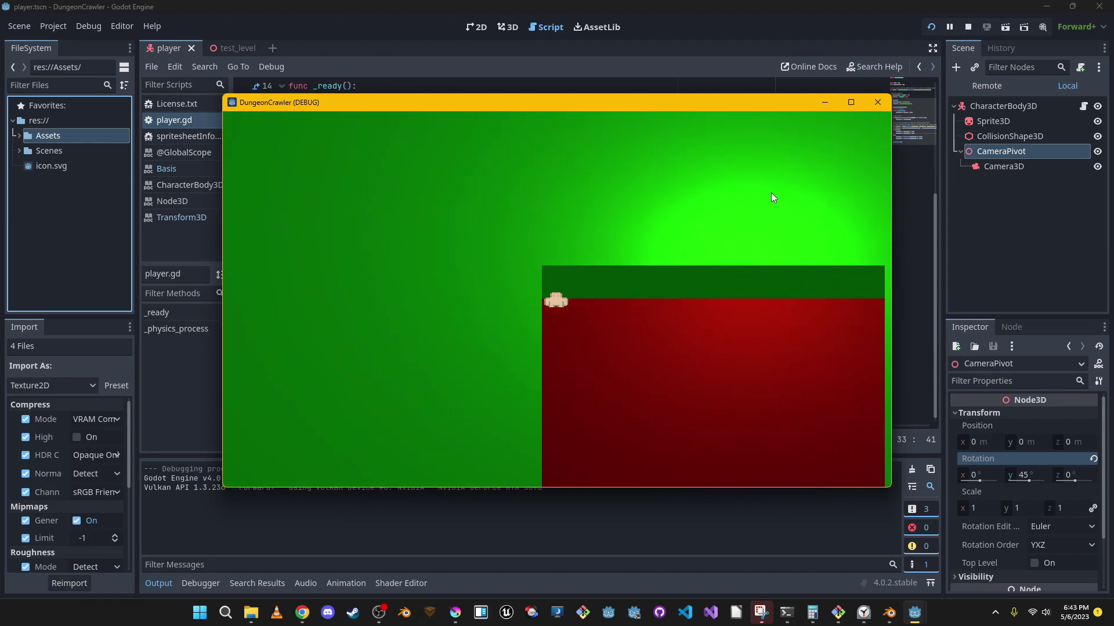
click(878, 102)
click(372, 343)
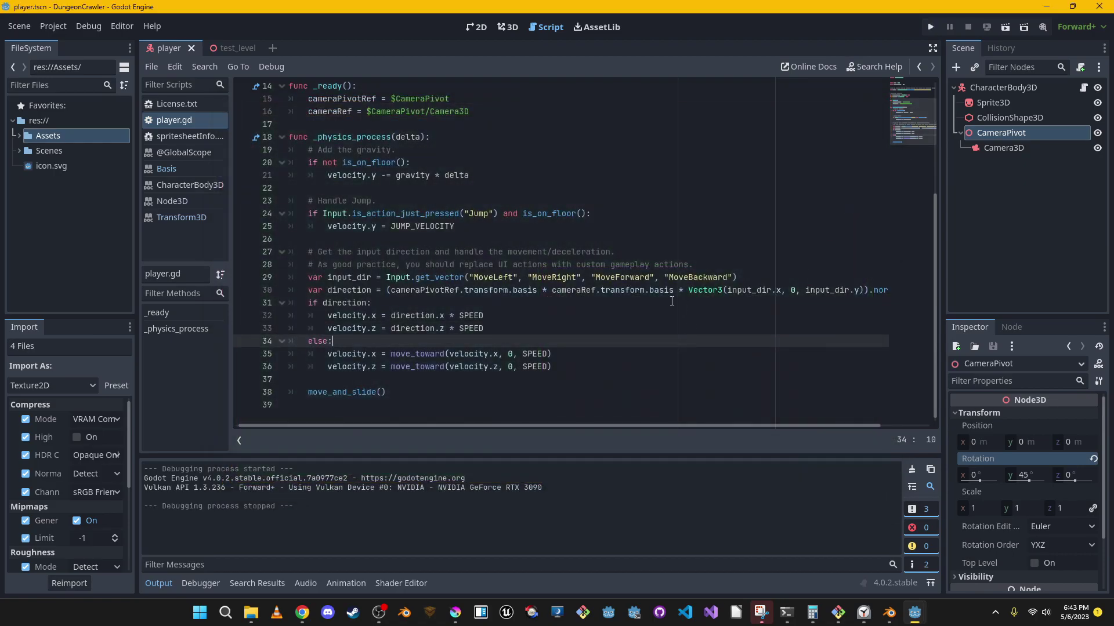
scroll(529, 324, up, 4)
scroll(534, 326, down, 4)
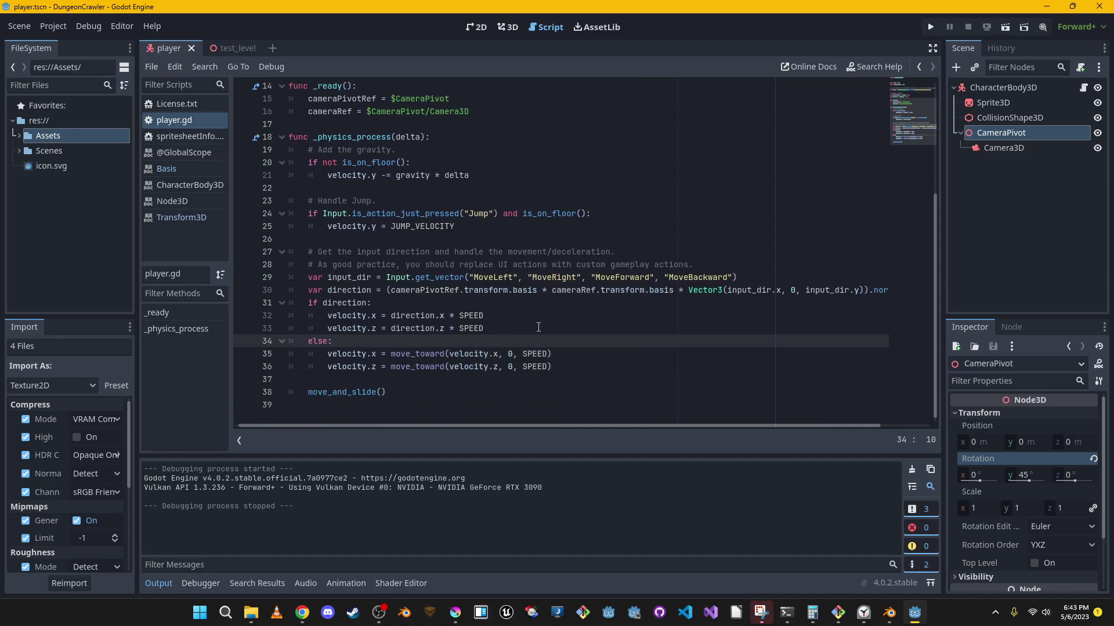